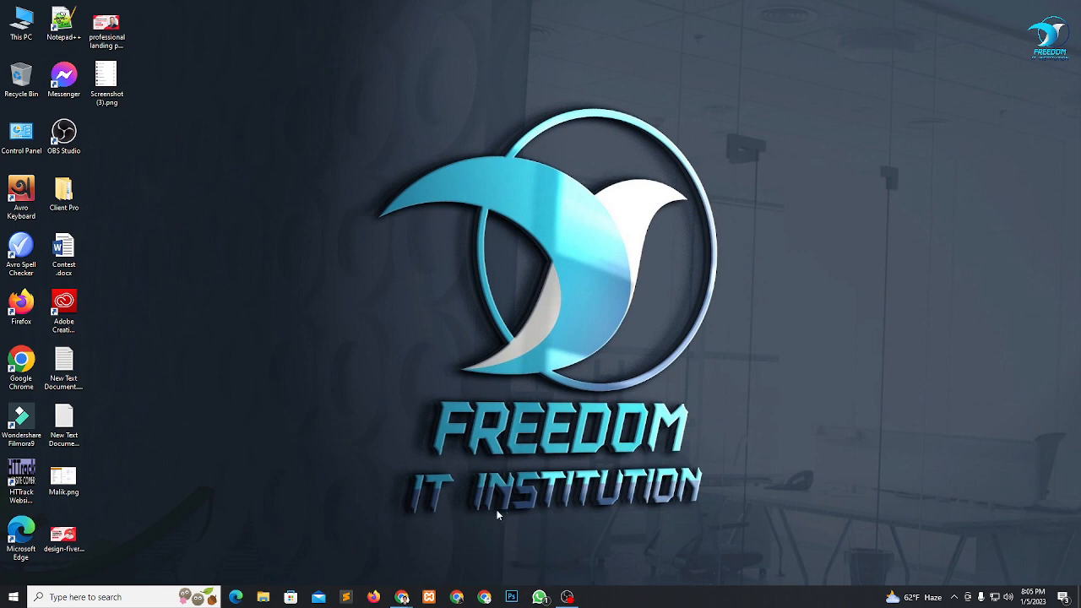
# Open tastewp.com in a new Chrome tab and go to its site manager dashboard.
pyautogui.click(402, 597)
pyautogui.click(286, 9)
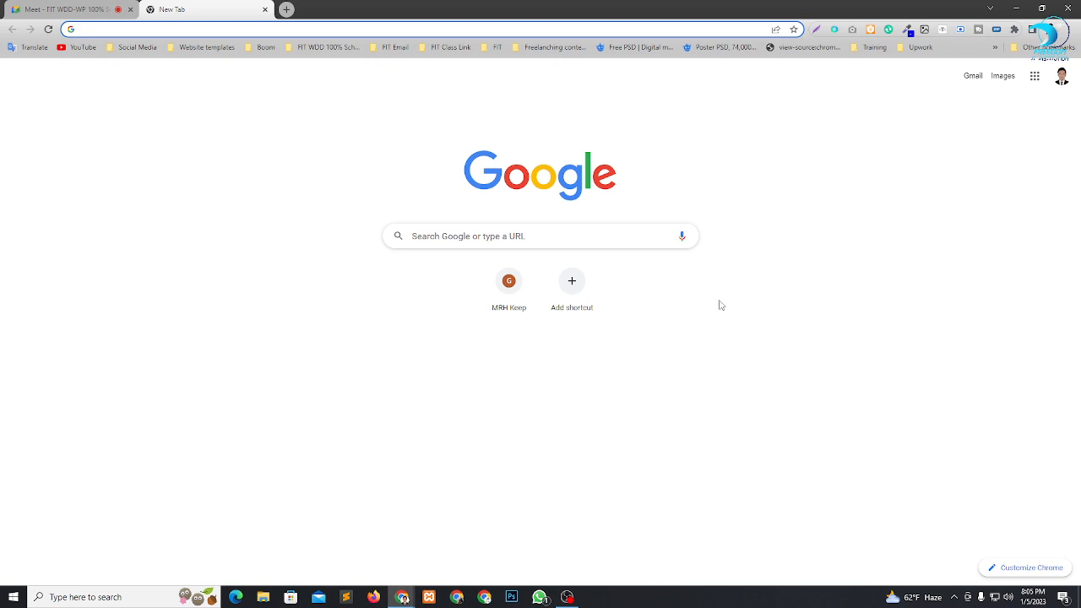
pyautogui.write('tastewp.com')
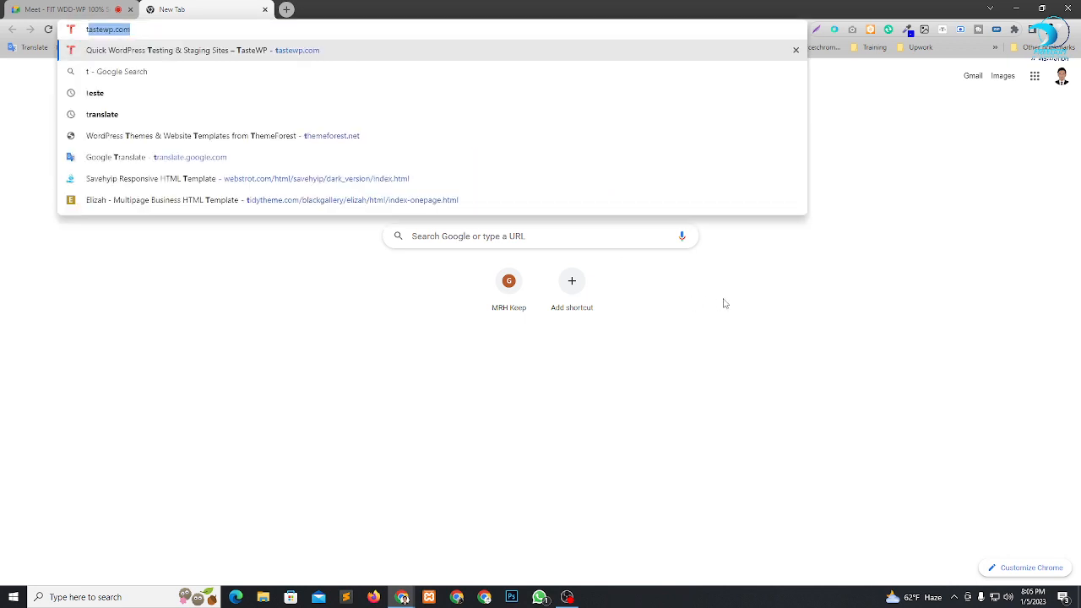
pyautogui.press('Return')
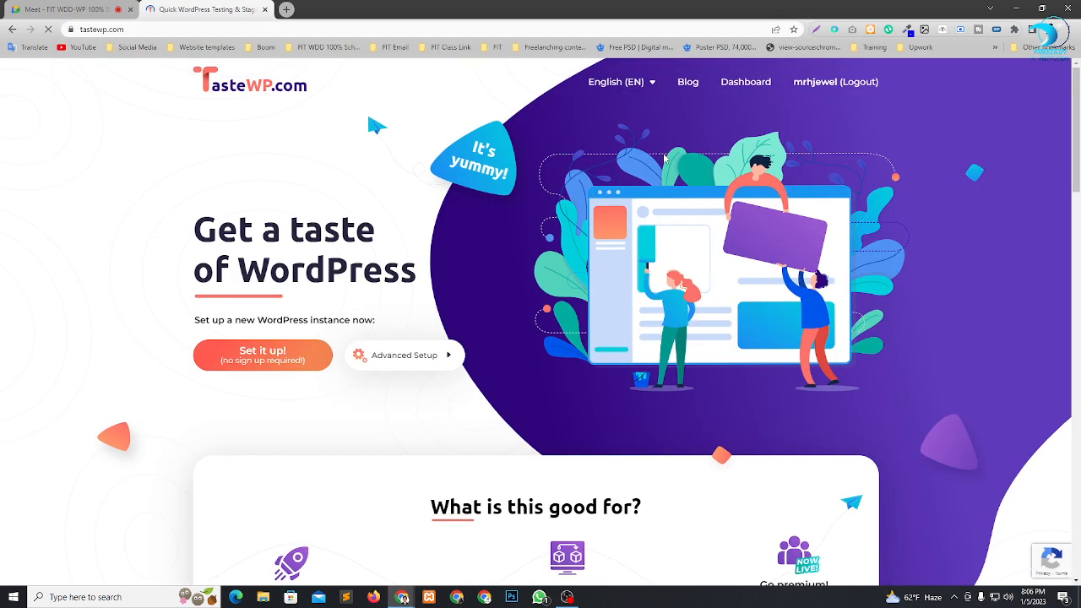
pyautogui.click(754, 83)
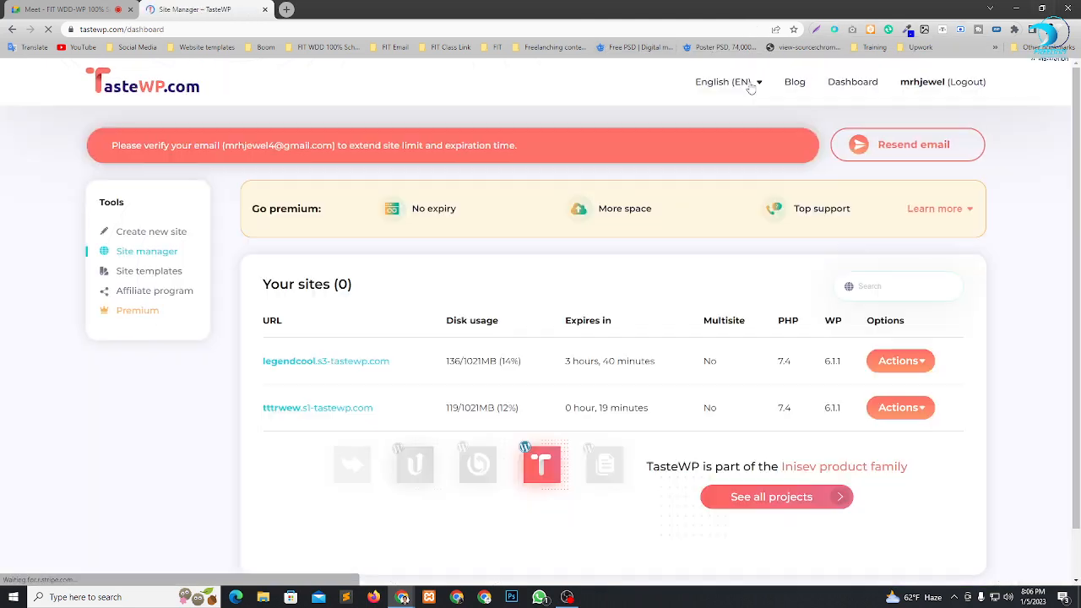
# Delete the tttrwew site from the site list and confirm the deletion.
pyautogui.scroll(-2, 480, 334)
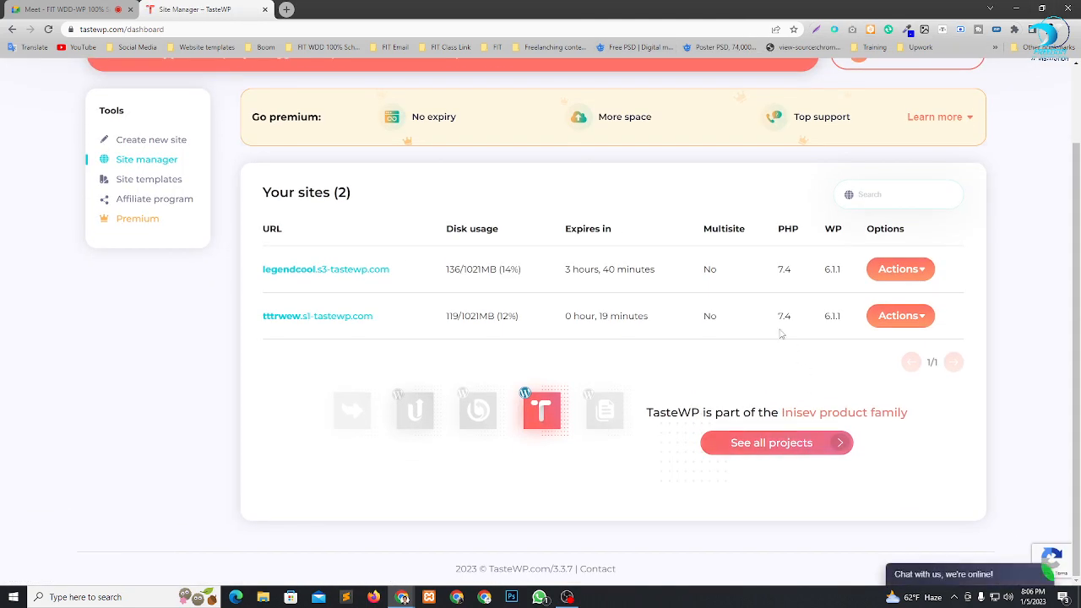
pyautogui.click(926, 318)
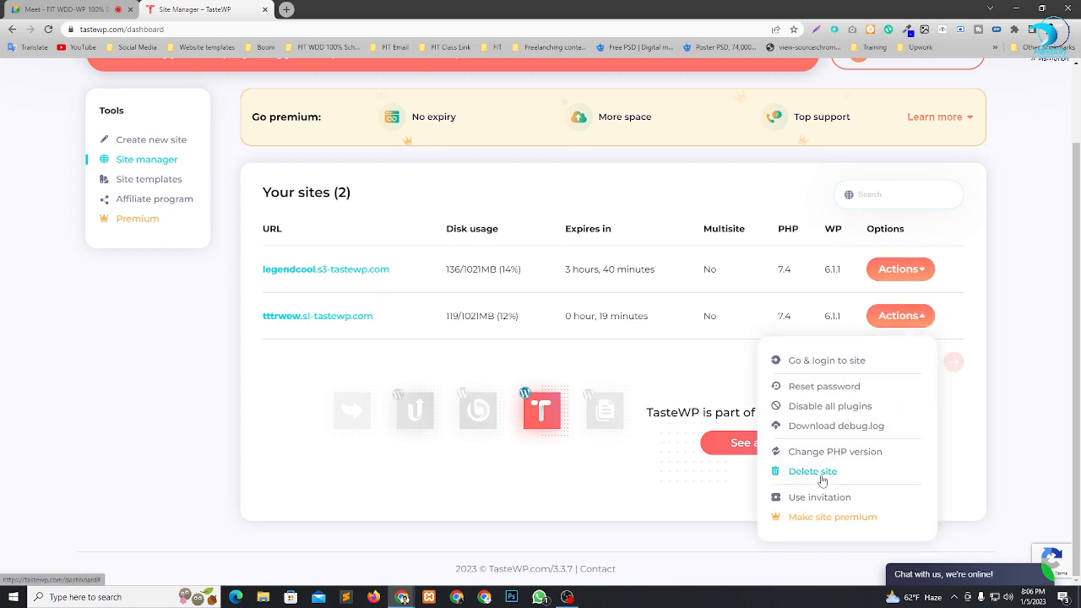
pyautogui.click(819, 475)
pyautogui.click(495, 370)
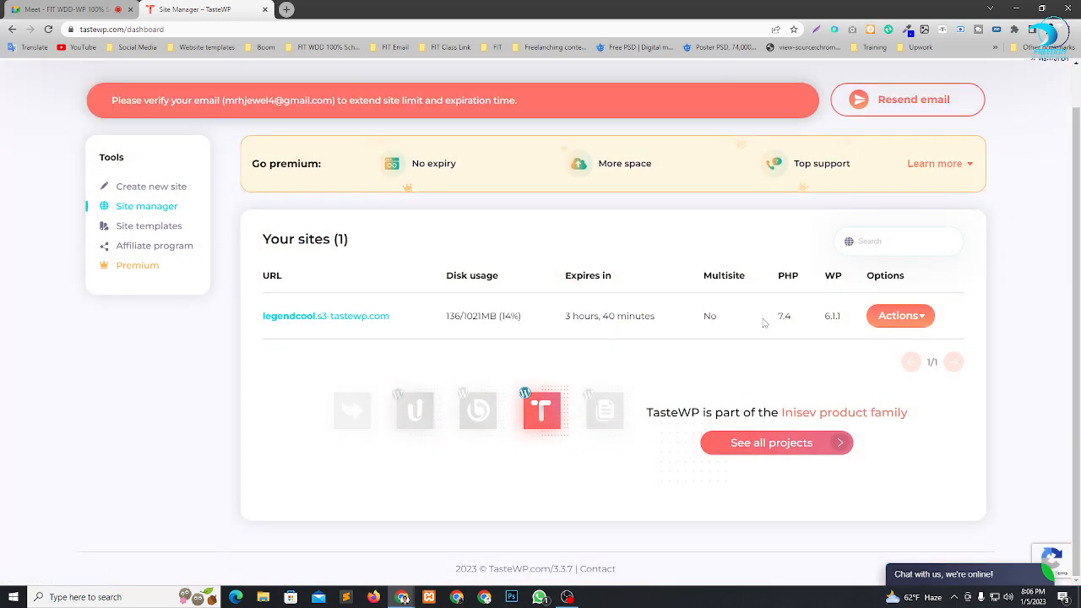
# Start a new site setup with Include WP Debug, Concatenate WP Scripts, Save WP Debug Log and WP Debug Display turned off.
pyautogui.click(148, 188)
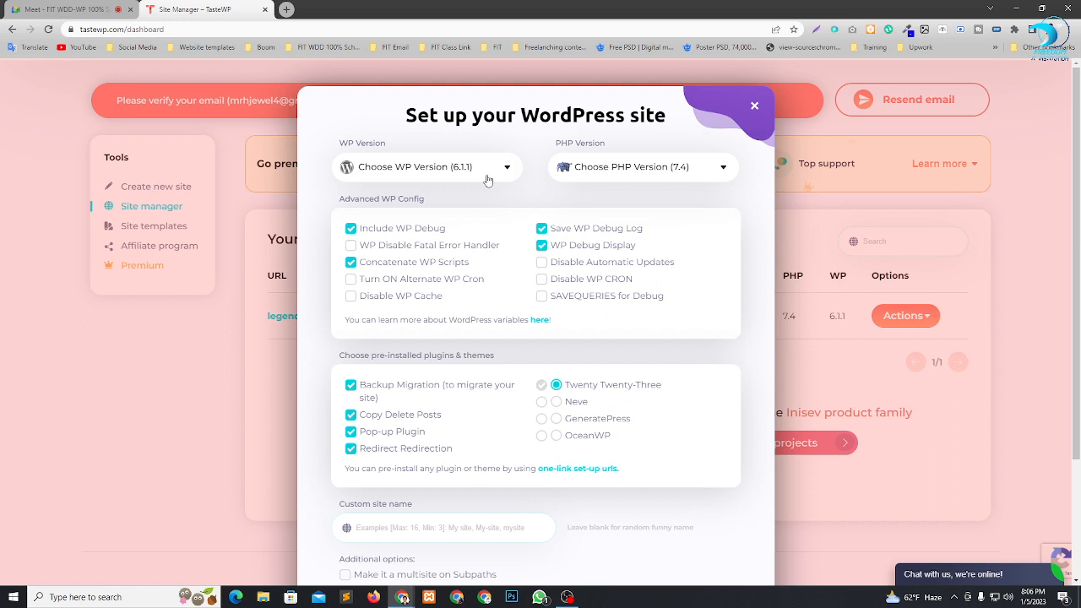
pyautogui.click(393, 229)
pyautogui.click(379, 266)
pyautogui.click(574, 233)
pyautogui.click(573, 248)
pyautogui.scroll(-2, 573, 254)
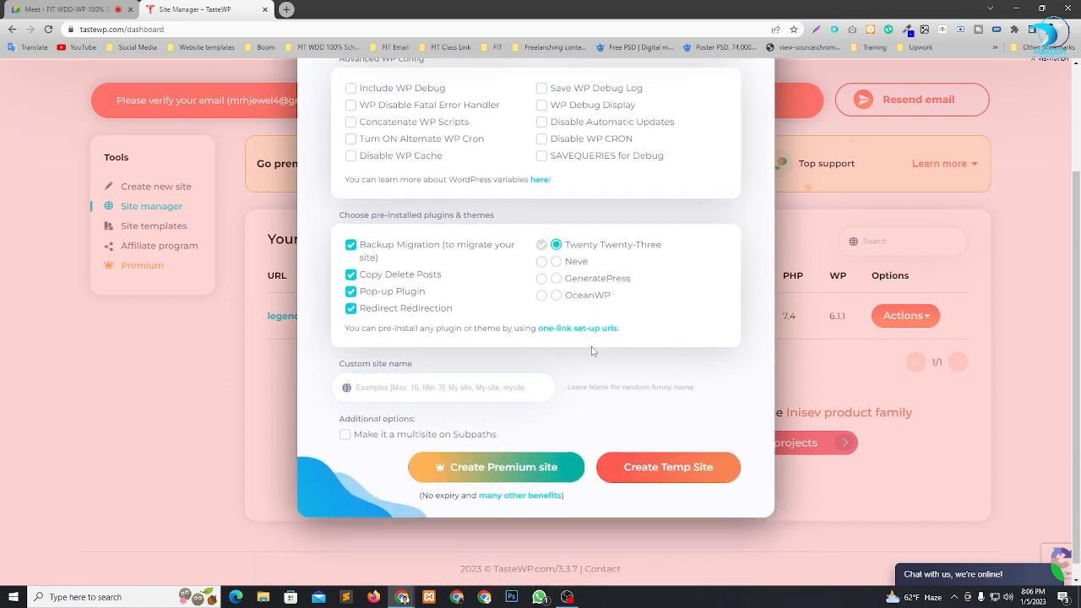
# Exclude the Backup Migration, Copy Delete Posts, Pop-up Plugin and Redirect Redirection plugins from the new site.
pyautogui.click(366, 244)
pyautogui.click(368, 258)
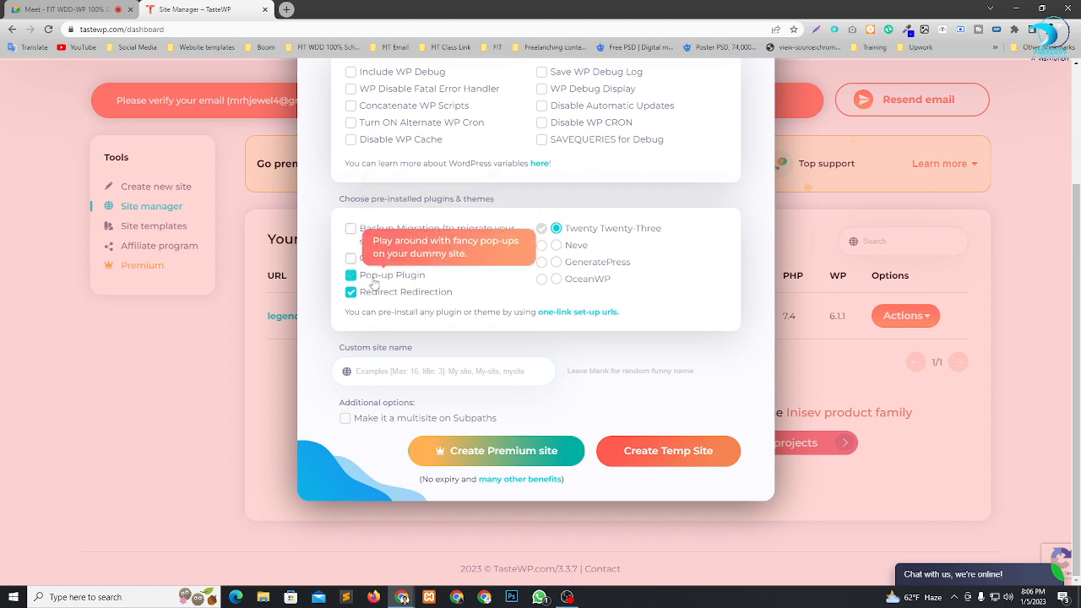
pyautogui.click(368, 275)
pyautogui.click(370, 291)
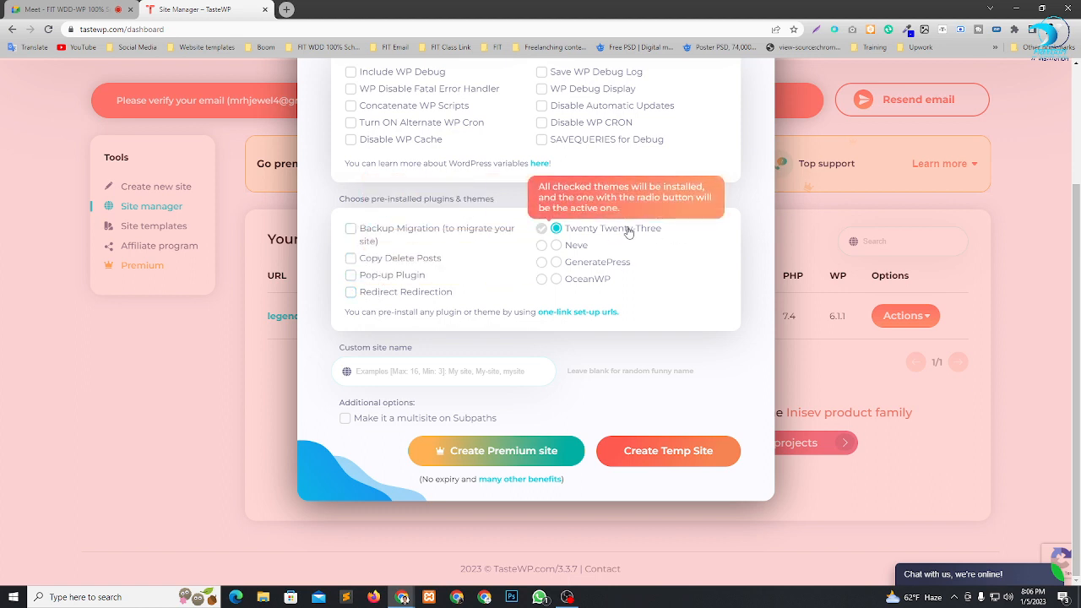
# Name the site coolecommerce and create it as a temporary site.
pyautogui.click(473, 373)
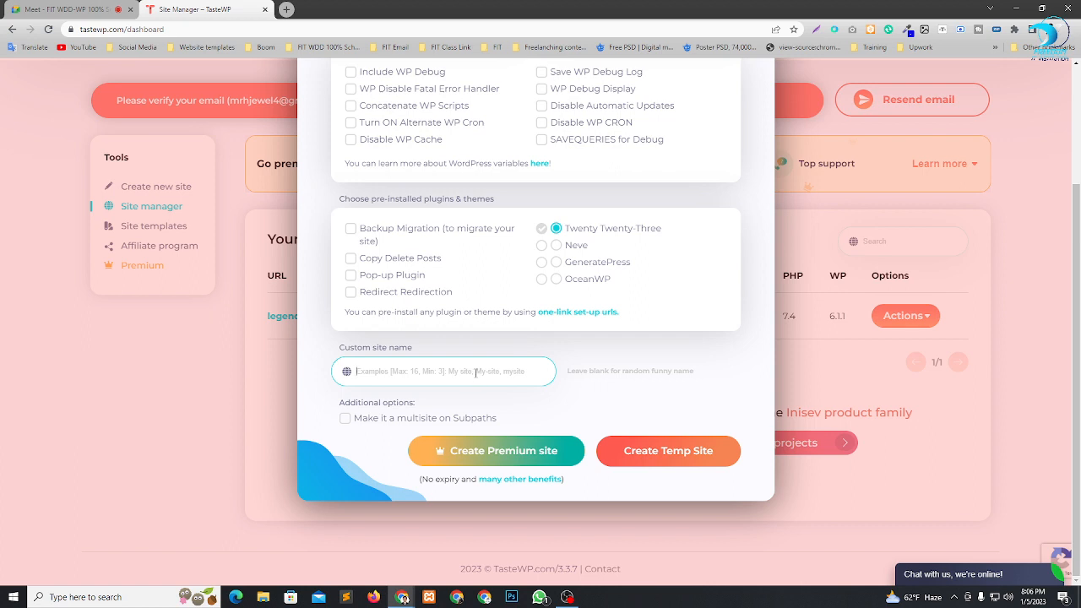
pyautogui.write('decommerce')
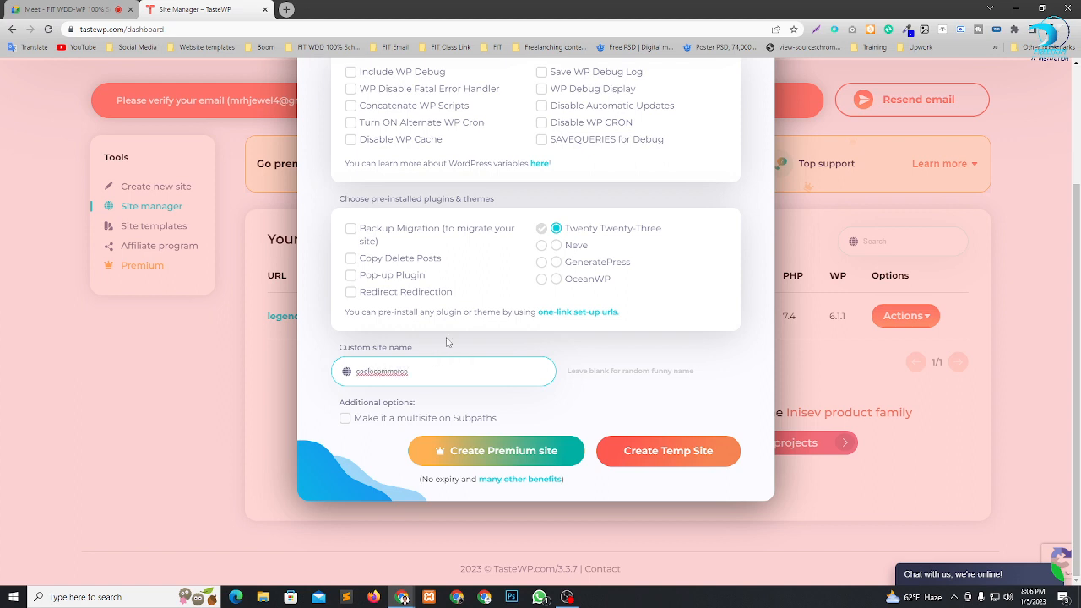
pyautogui.click(649, 450)
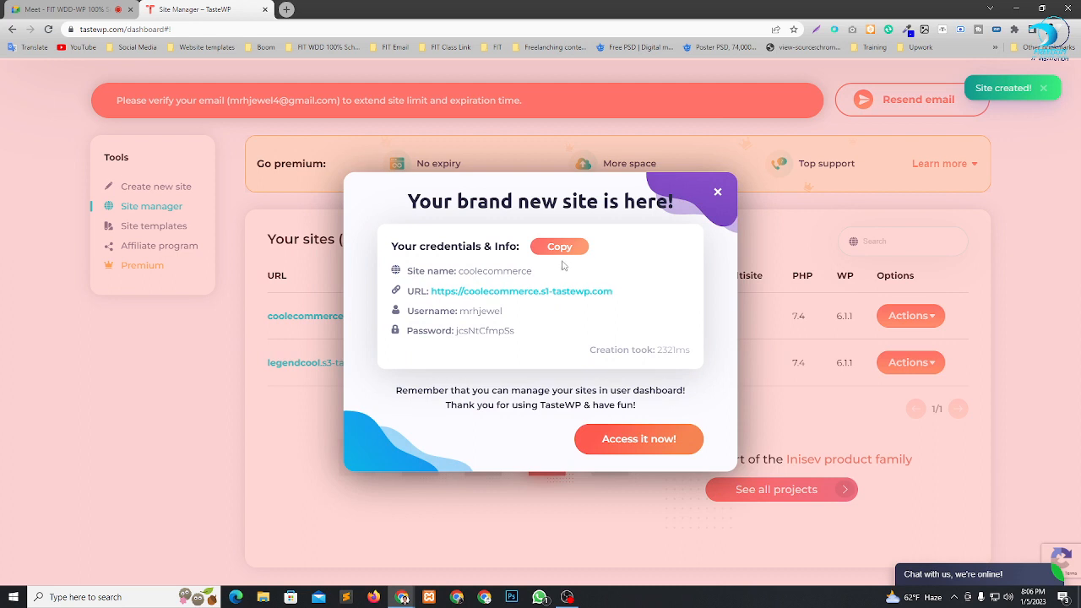
# Copy the new site's credentials and open its WordPress admin area.
pyautogui.click(561, 247)
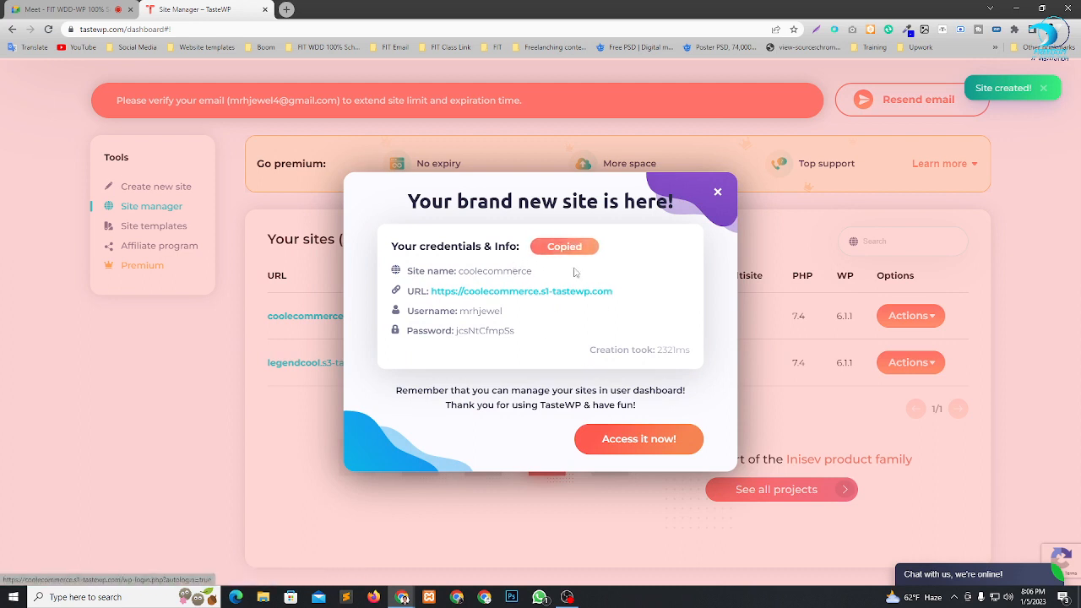
pyautogui.click(660, 440)
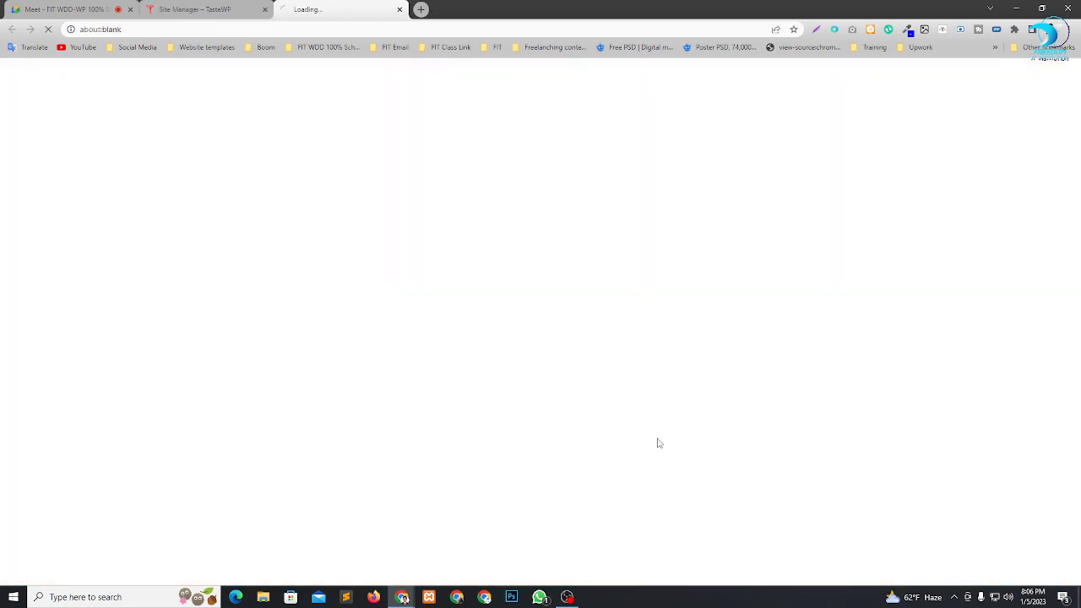
# Append an asterisk divider and the copied site URL, username and password to the desktop's New Text Document.txt, then save and close it.
pyautogui.click(1018, 8)
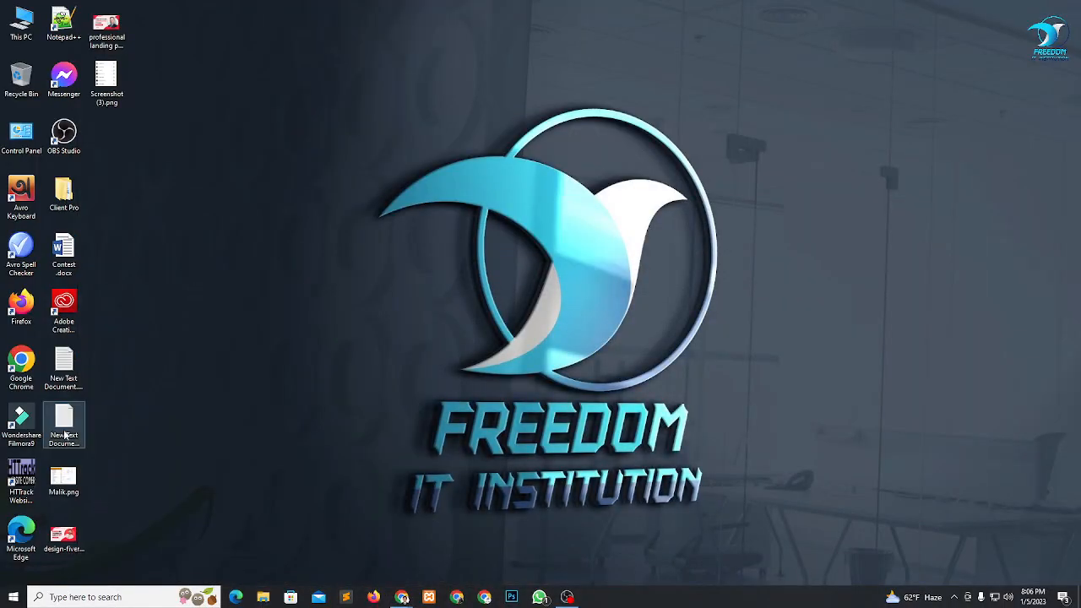
pyautogui.doubleClick(61, 391)
pyautogui.scroll(-10, 182, 407)
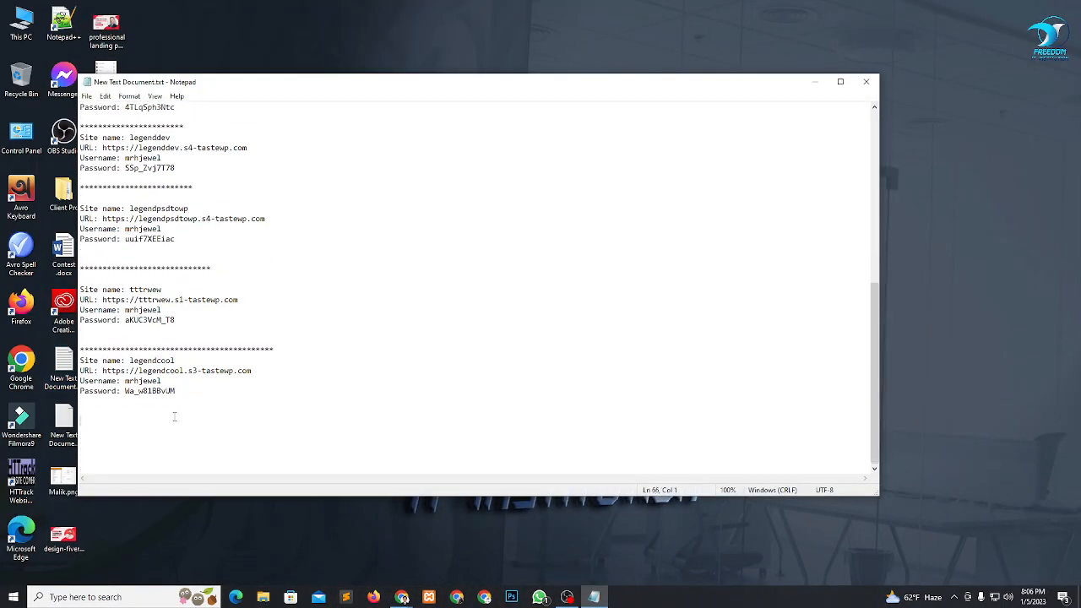
pyautogui.write('*****************************')
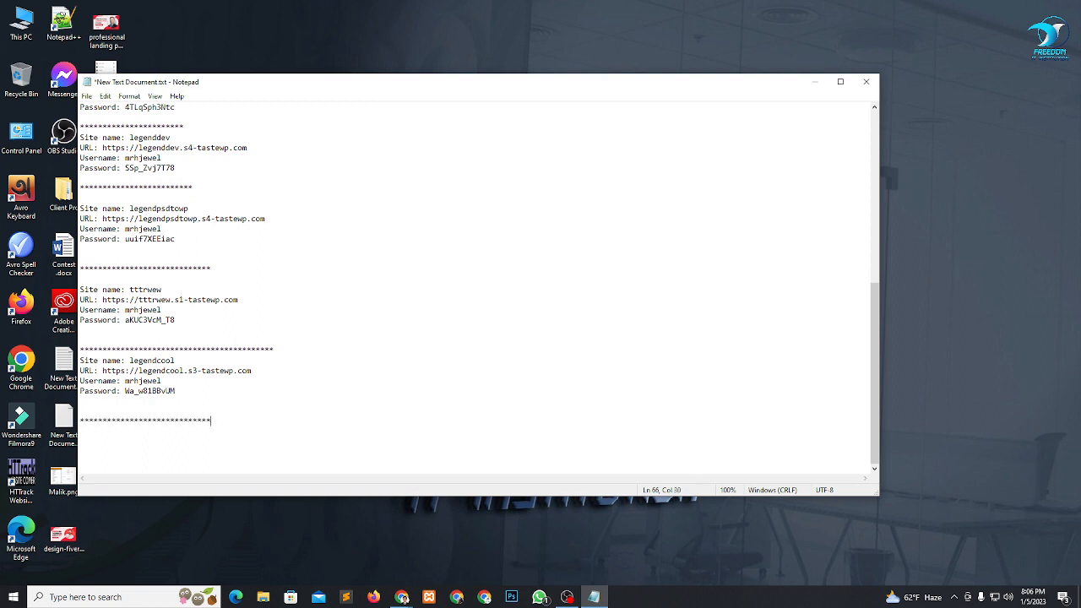
pyautogui.hotkey('ctrl', 'v')
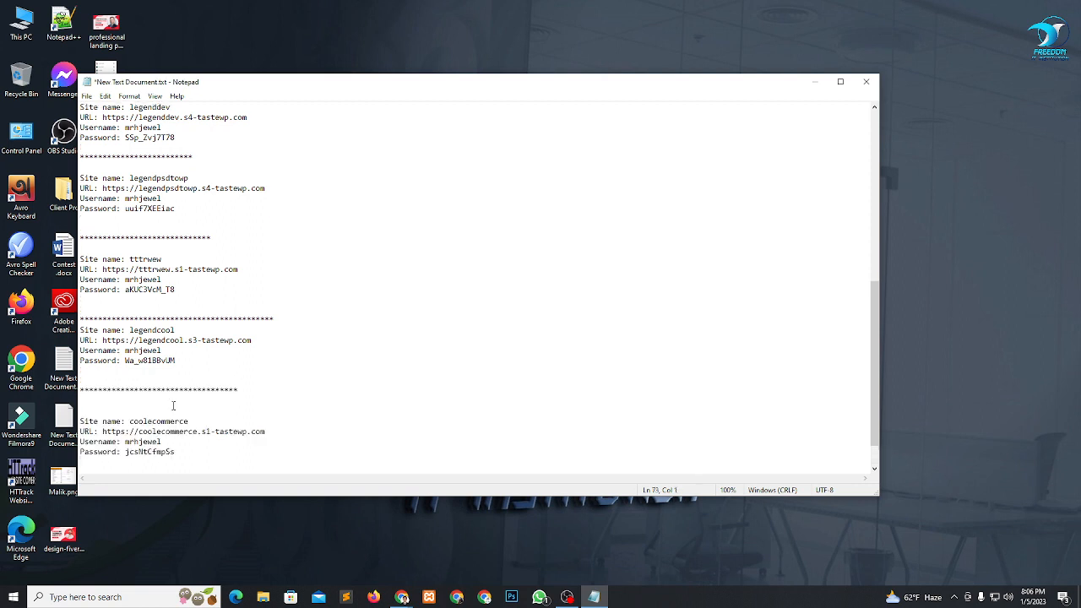
pyautogui.click(86, 97)
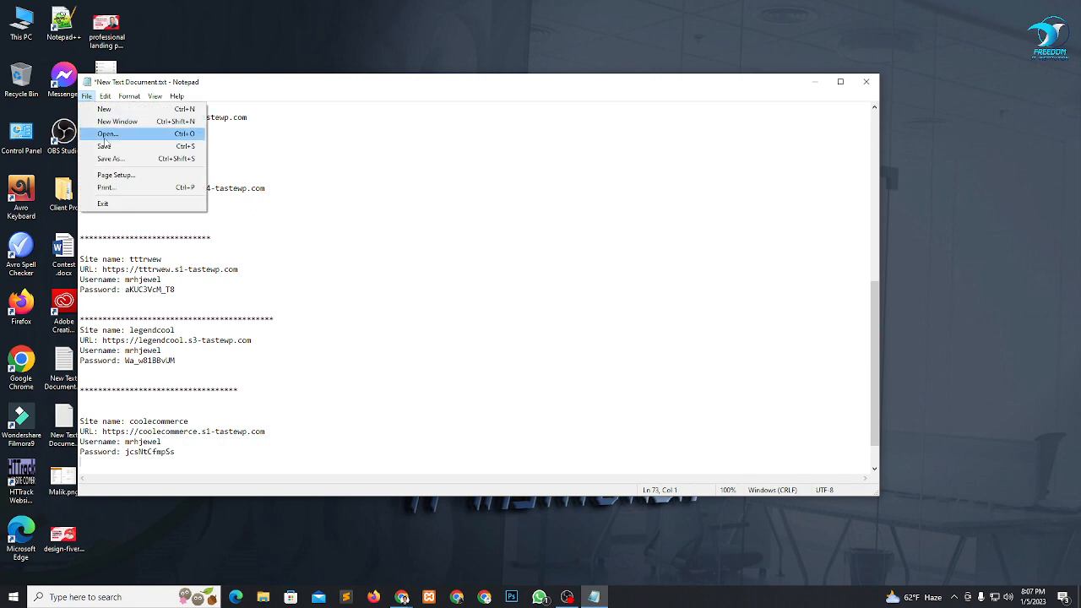
pyautogui.click(105, 146)
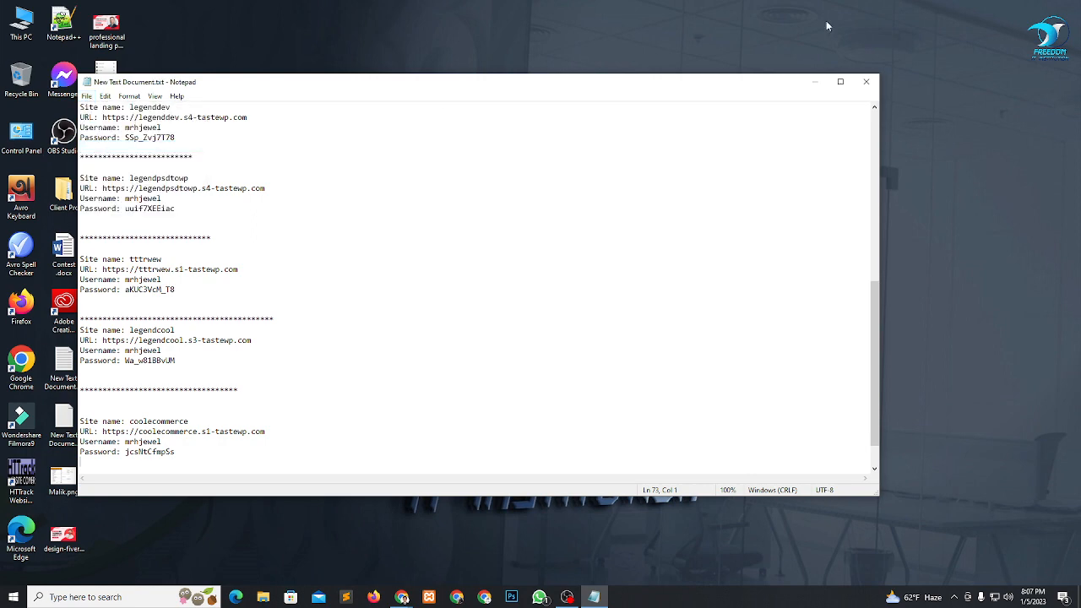
pyautogui.click(865, 82)
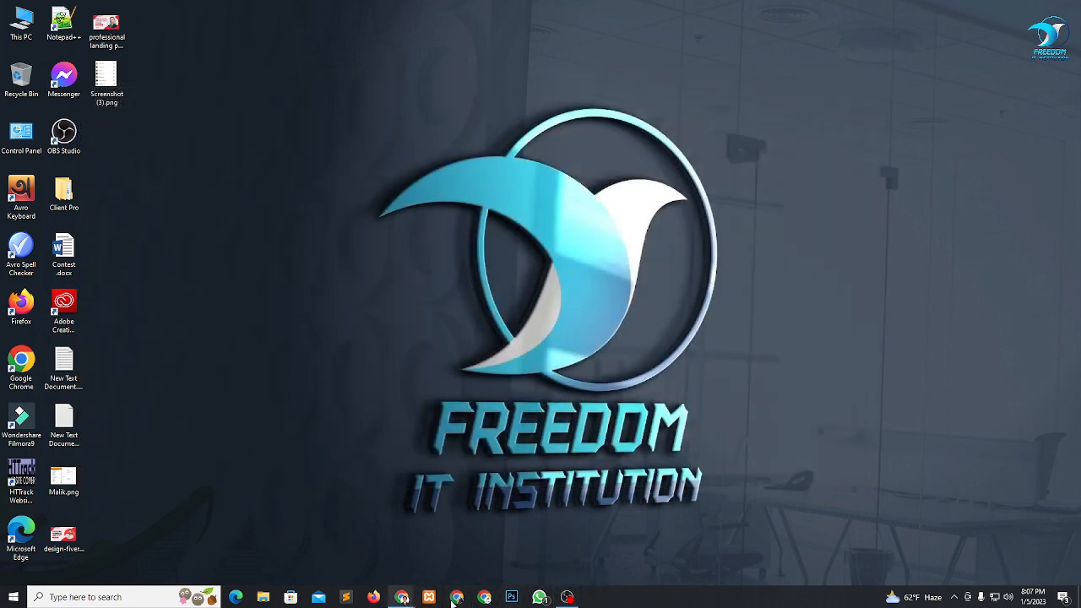
# Return to the coolecommerce dashboard in Chrome and dismiss the TasteWP setup intro and the WordPress welcome panel.
pyautogui.click(567, 597)
pyautogui.moveTo(412, 598)
pyautogui.click(376, 541)
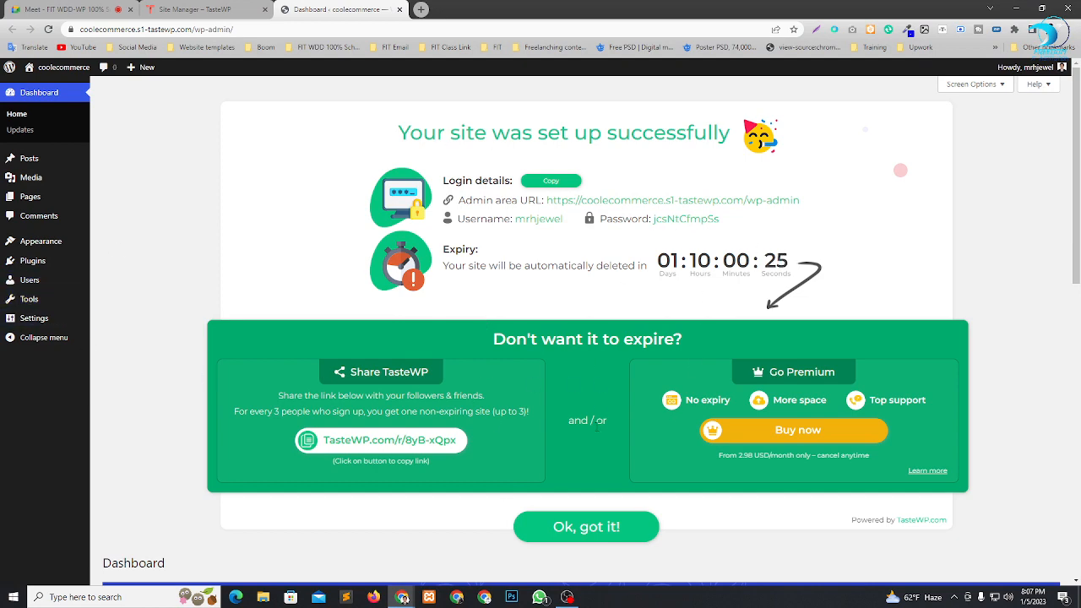
pyautogui.click(589, 539)
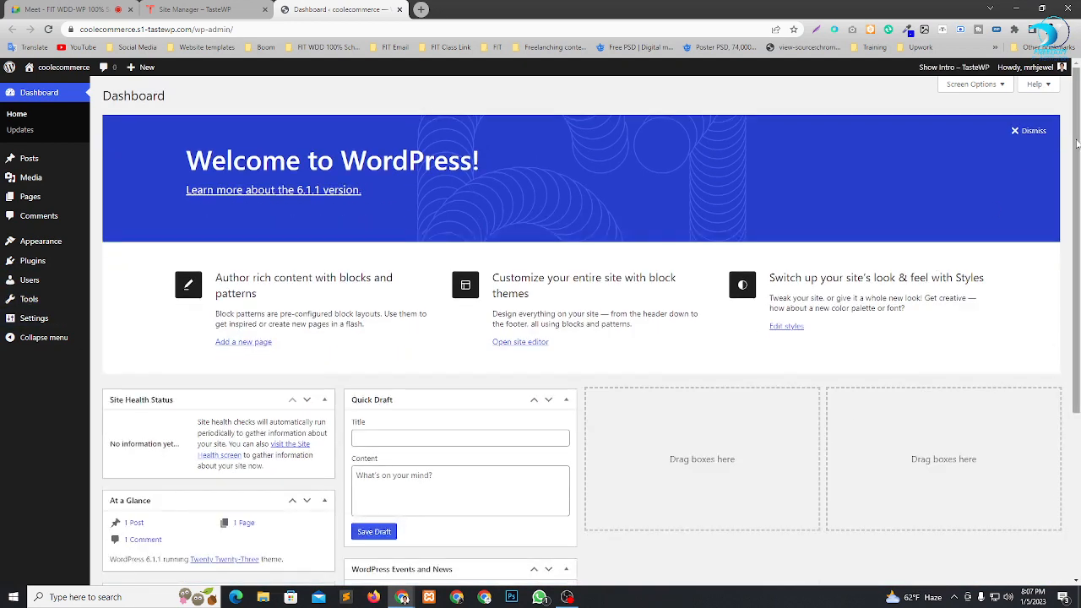
pyautogui.click(1032, 131)
# Hide the Site Health Status, At a Glance, Activity, Quick Draft and WordPress Events and News boxes on the dashboard.
pyautogui.click(980, 85)
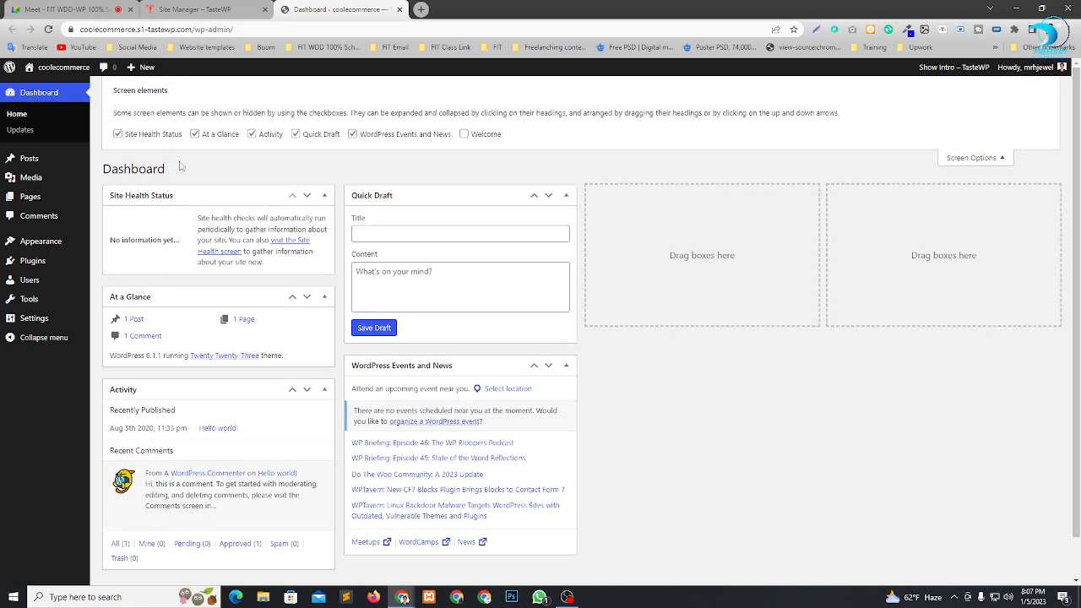
pyautogui.click(155, 135)
pyautogui.click(225, 134)
pyautogui.click(264, 134)
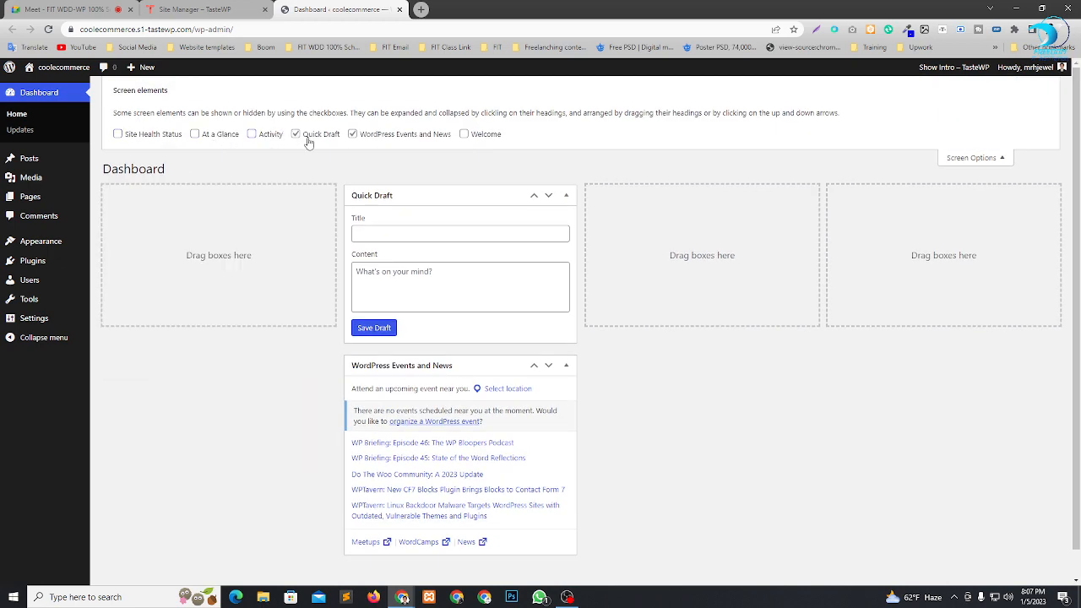
pyautogui.click(300, 135)
pyautogui.click(355, 134)
pyautogui.click(982, 159)
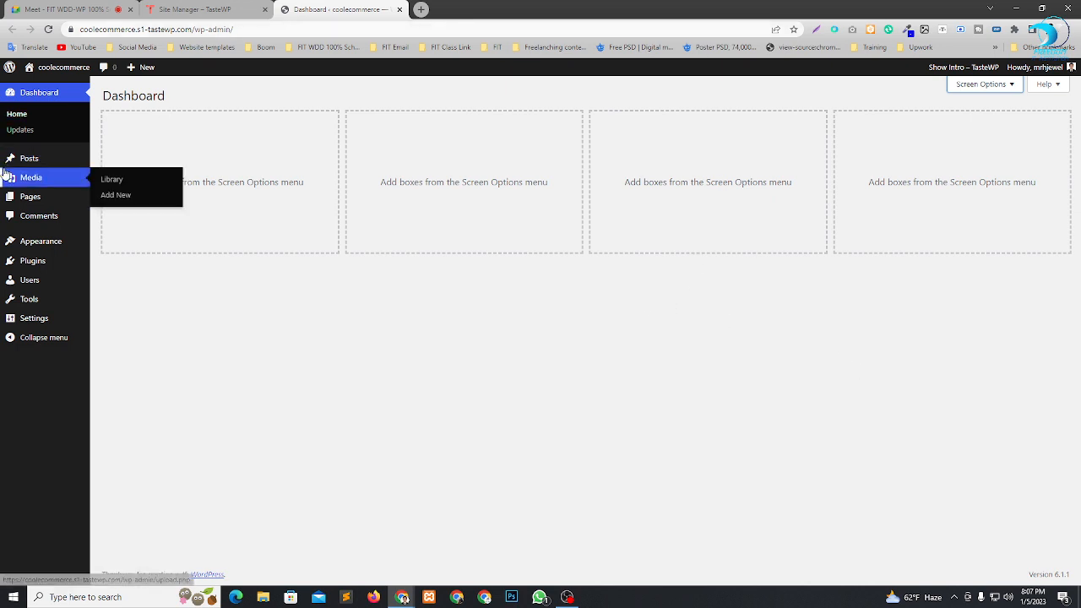
# Open the site's Themes page in a new browser tab and switch to it.
pyautogui.moveTo(34, 245)
pyautogui.rightClick(106, 246)
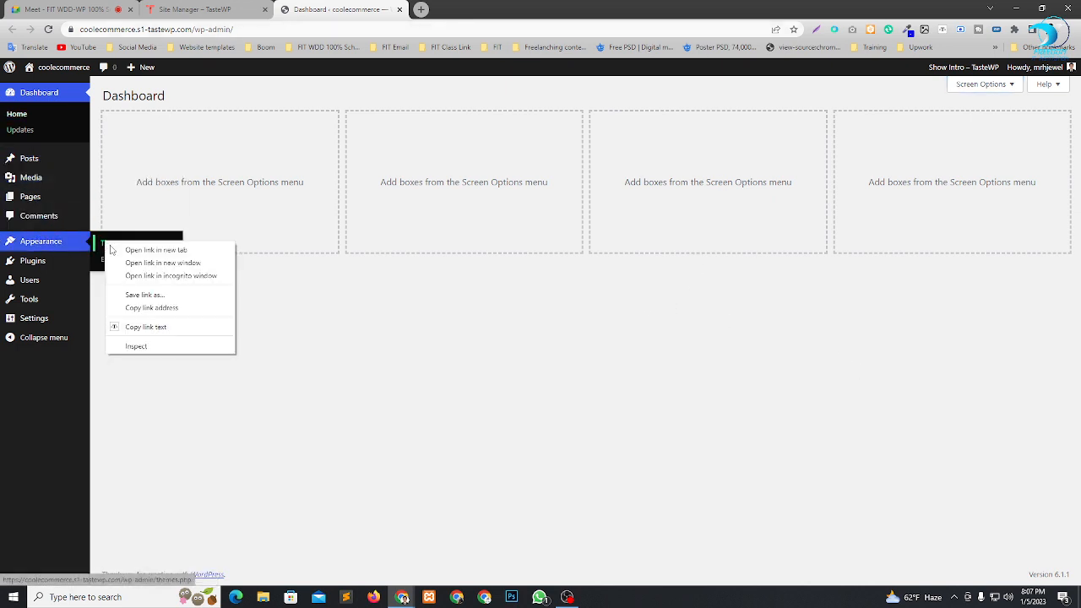
pyautogui.click(152, 249)
pyautogui.click(459, 8)
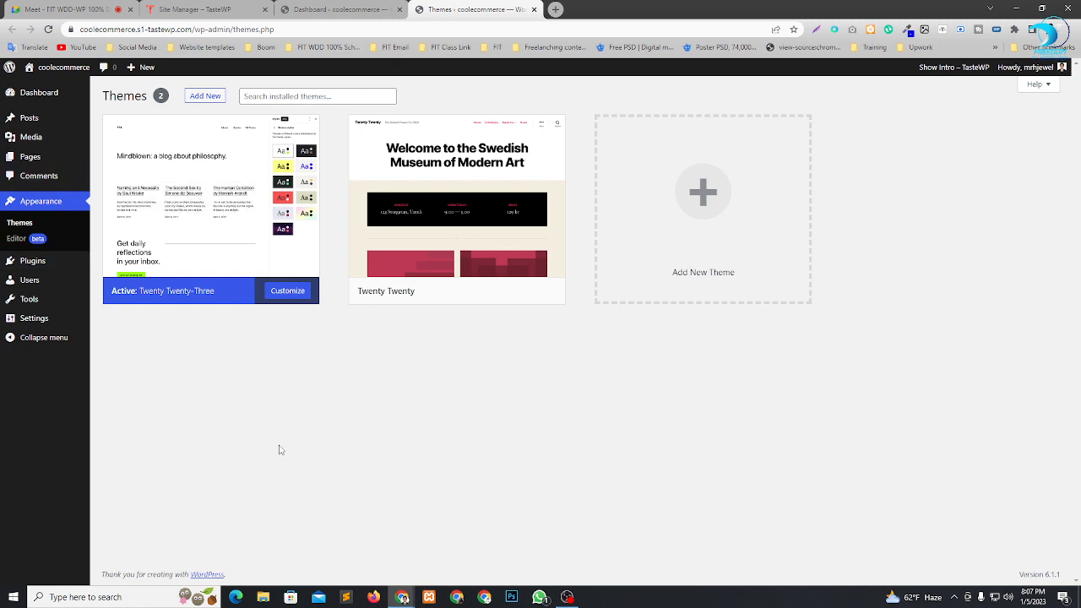
# Install the Astra theme from the popular themes and activate it.
pyautogui.click(200, 98)
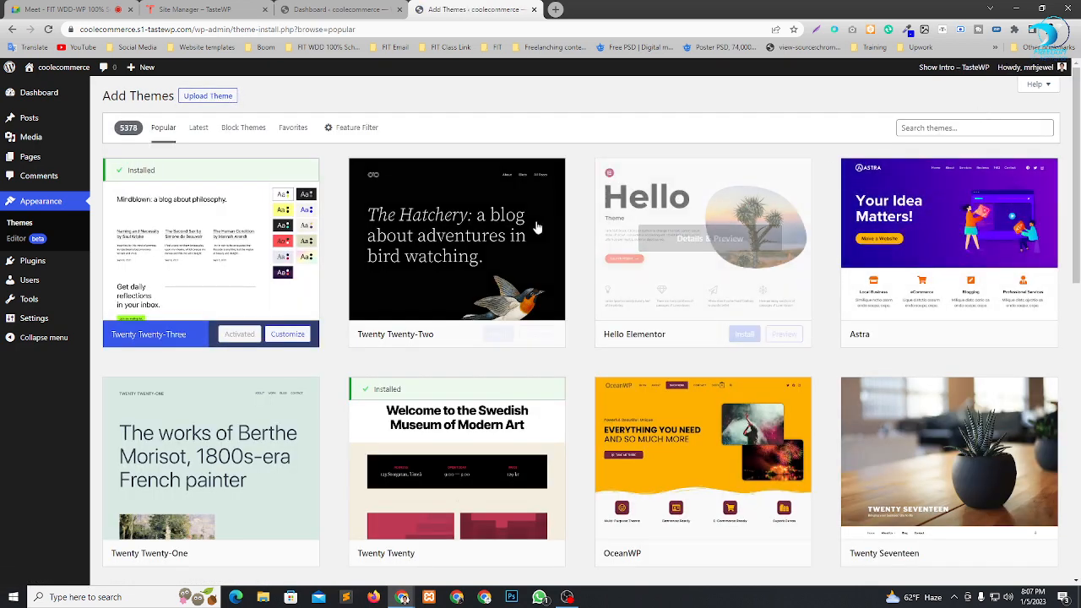
pyautogui.scroll(-5, 870, 252)
pyautogui.scroll(5, 870, 252)
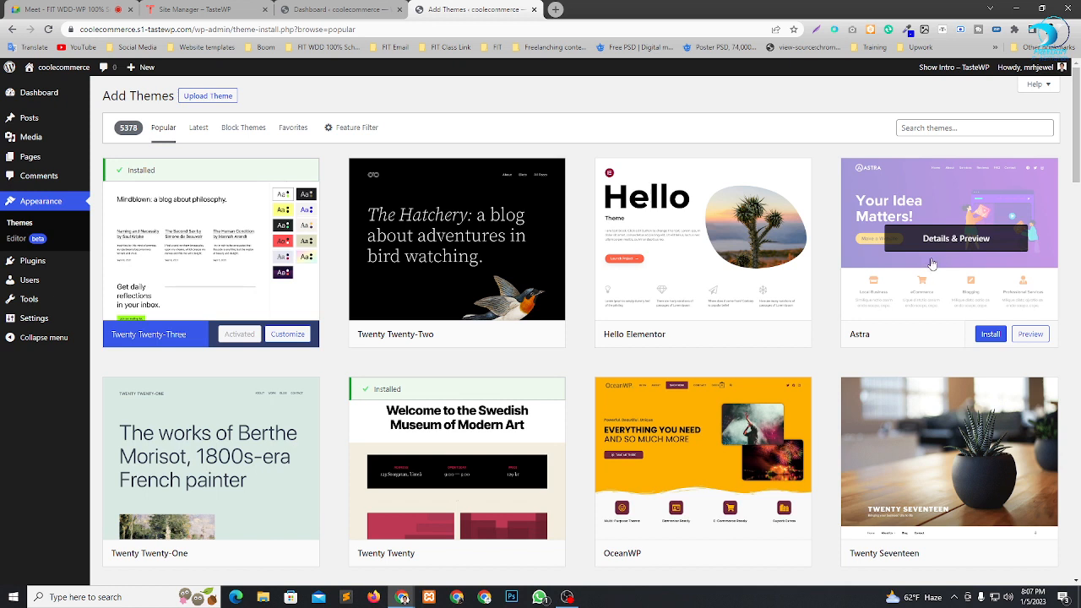
pyautogui.click(990, 337)
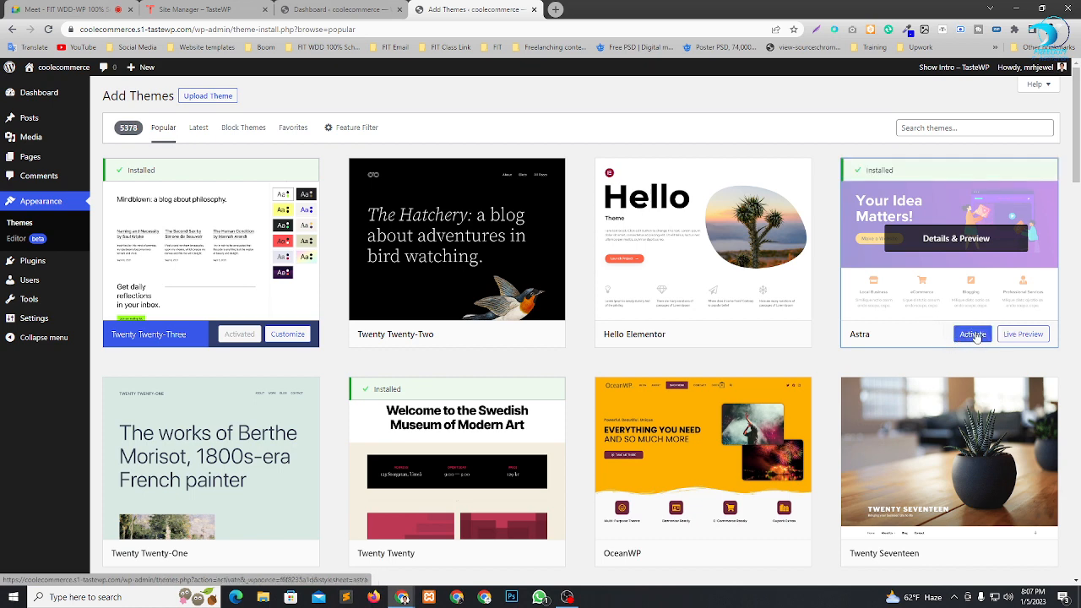
pyautogui.click(979, 337)
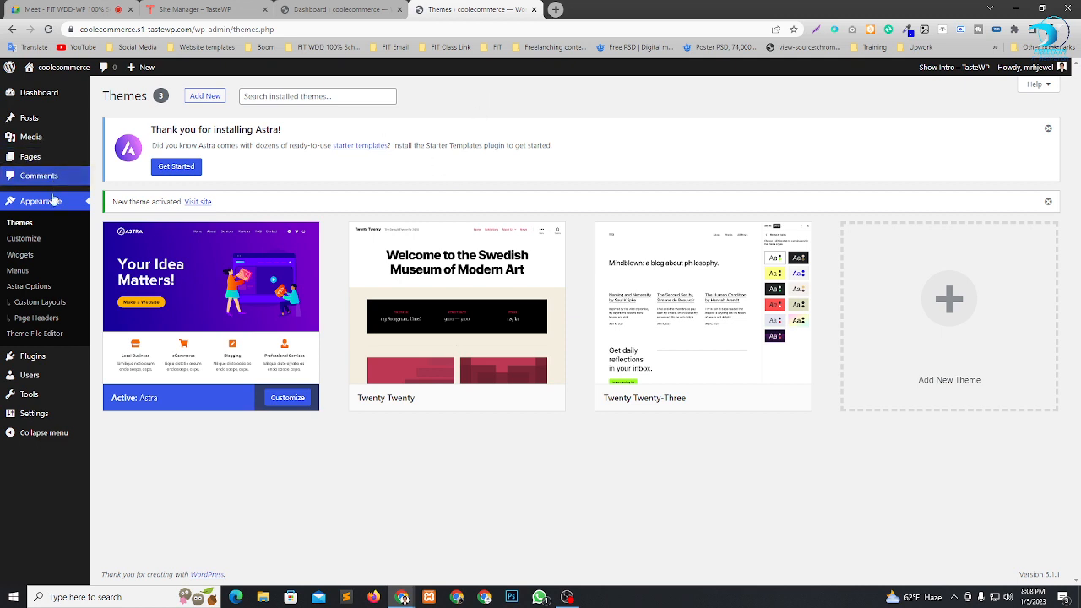
# Install the Starter Templates importer plugin from the Astra Options page.
pyautogui.click(28, 288)
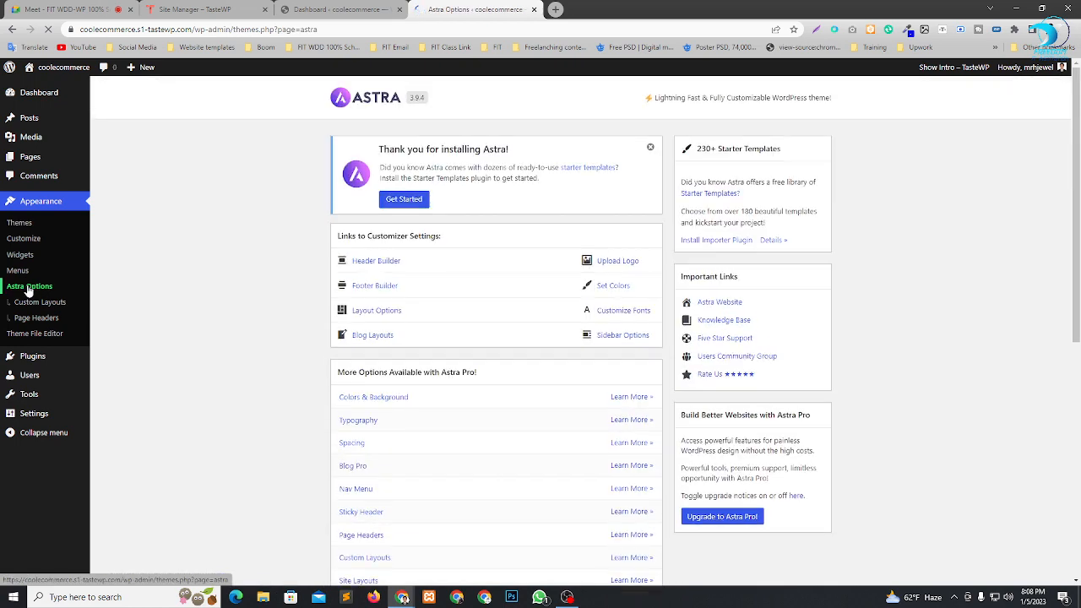
pyautogui.scroll(-2, 591, 202)
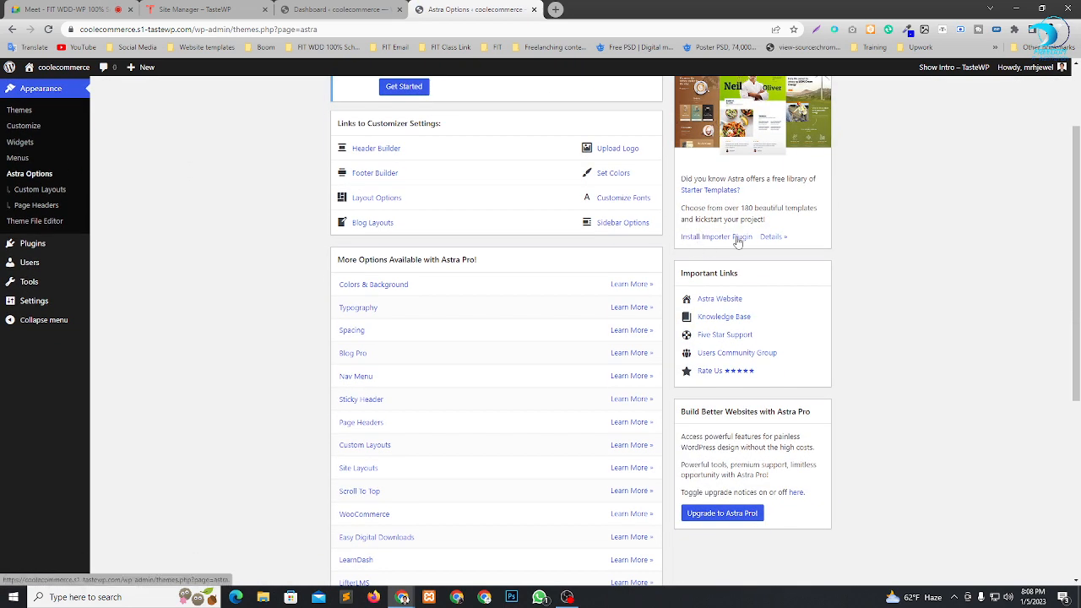
pyautogui.click(710, 240)
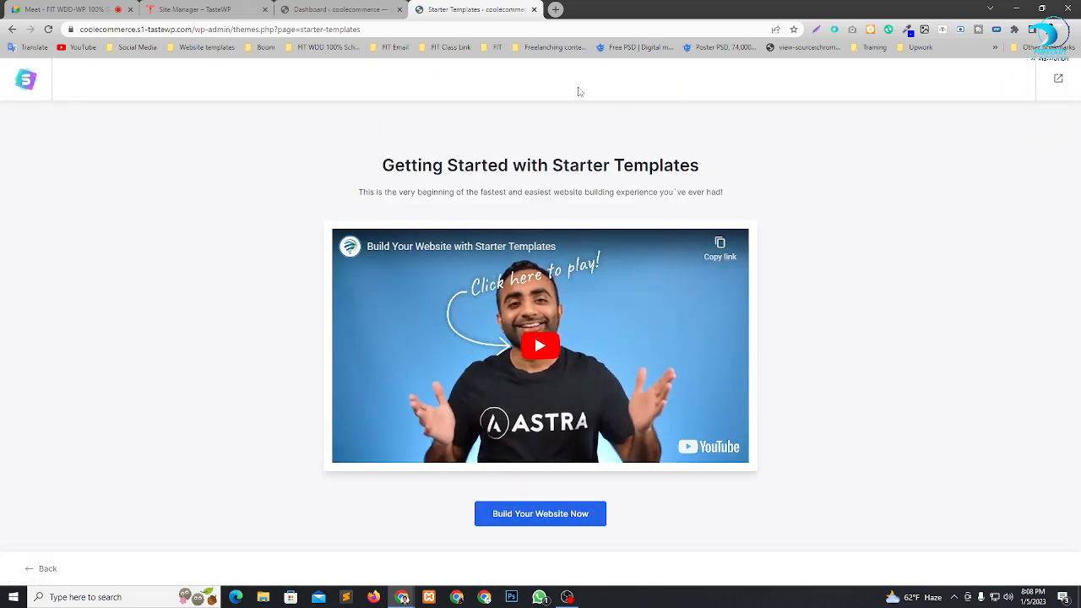
# Exit the Starter Templates getting-started screen to the dashboard and dismiss the Starter Templates welcome panel.
pyautogui.click(1059, 78)
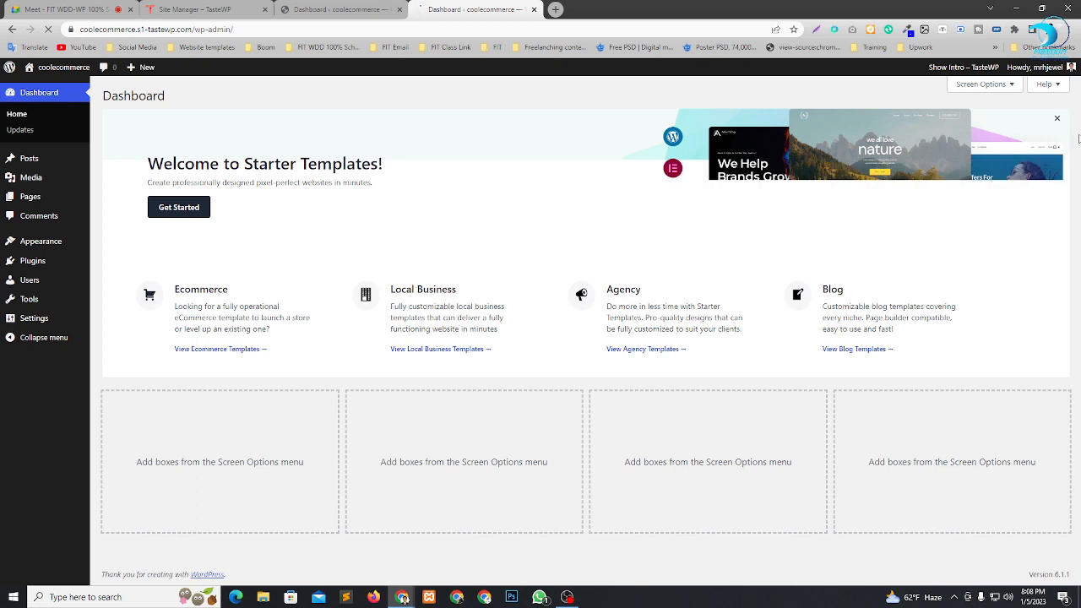
pyautogui.click(1056, 121)
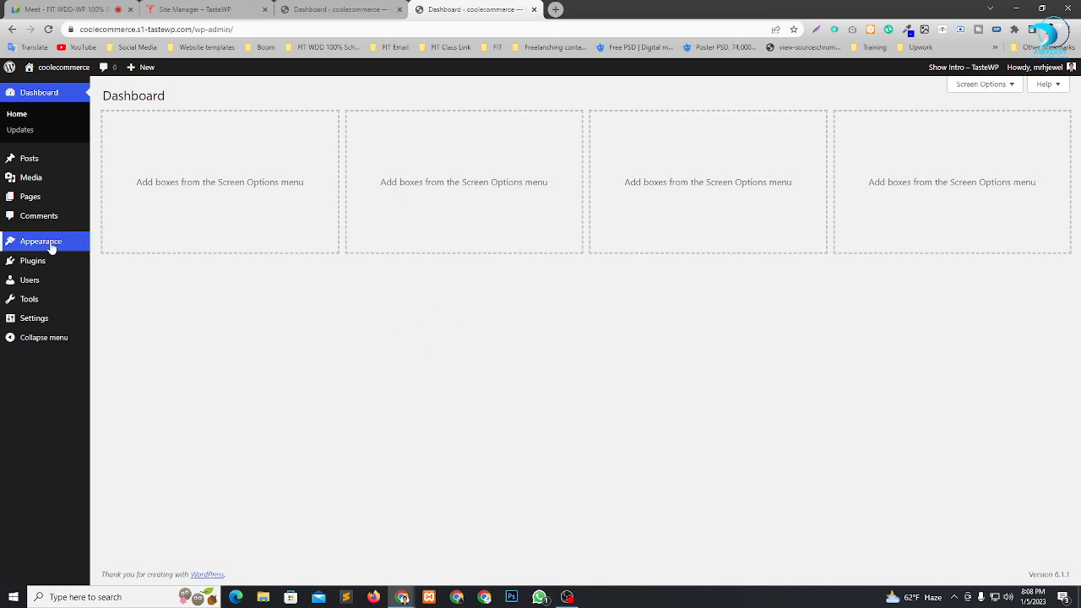
# Start building the website with Starter Templates and choose Elementor as the page builder.
pyautogui.moveTo(49, 246)
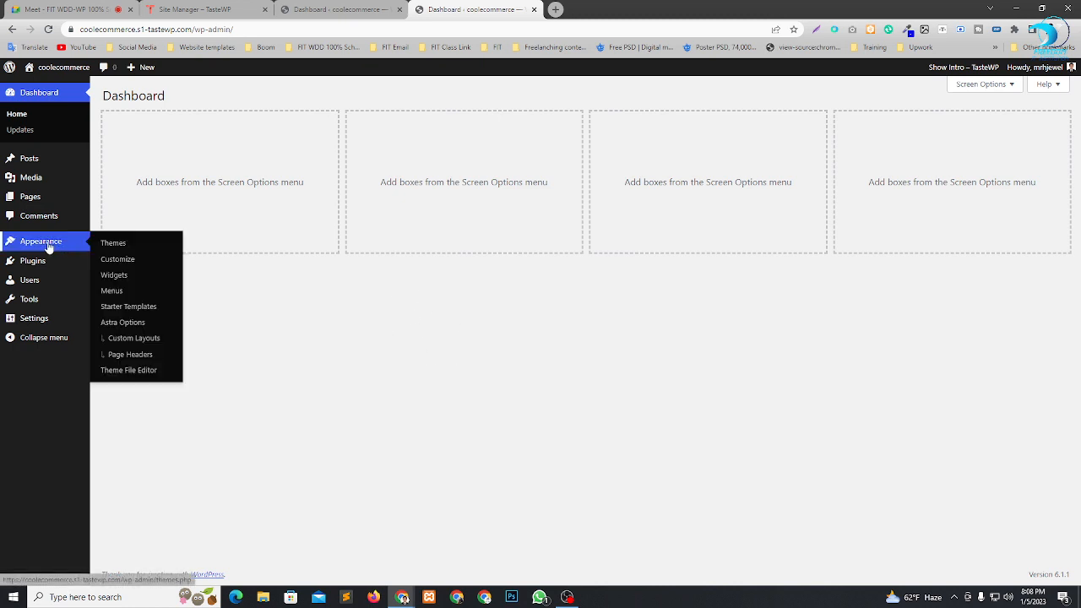
pyautogui.click(135, 314)
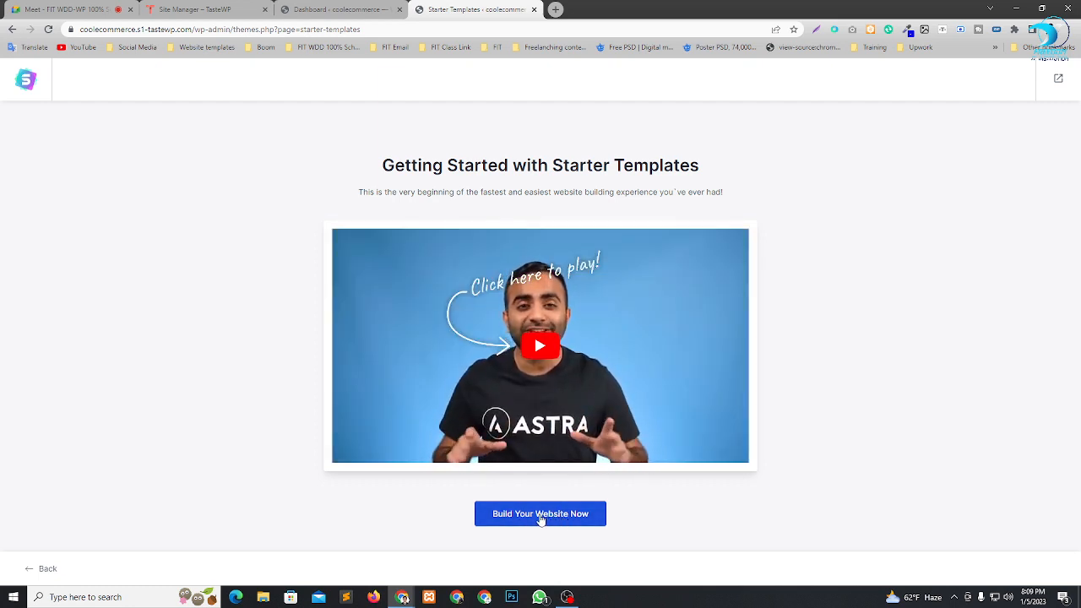
pyautogui.click(541, 517)
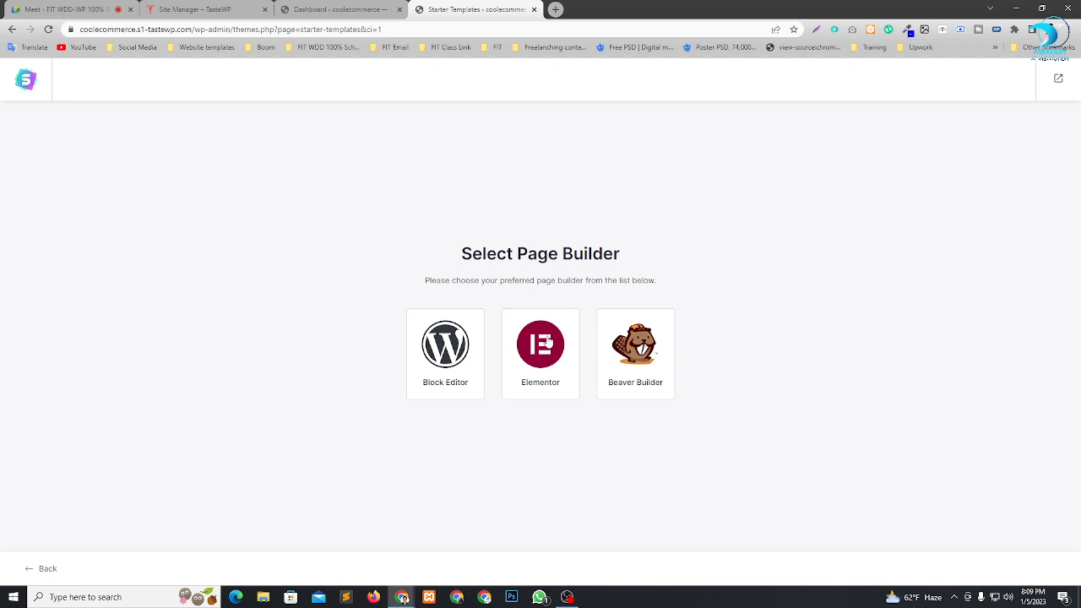
pyautogui.click(540, 359)
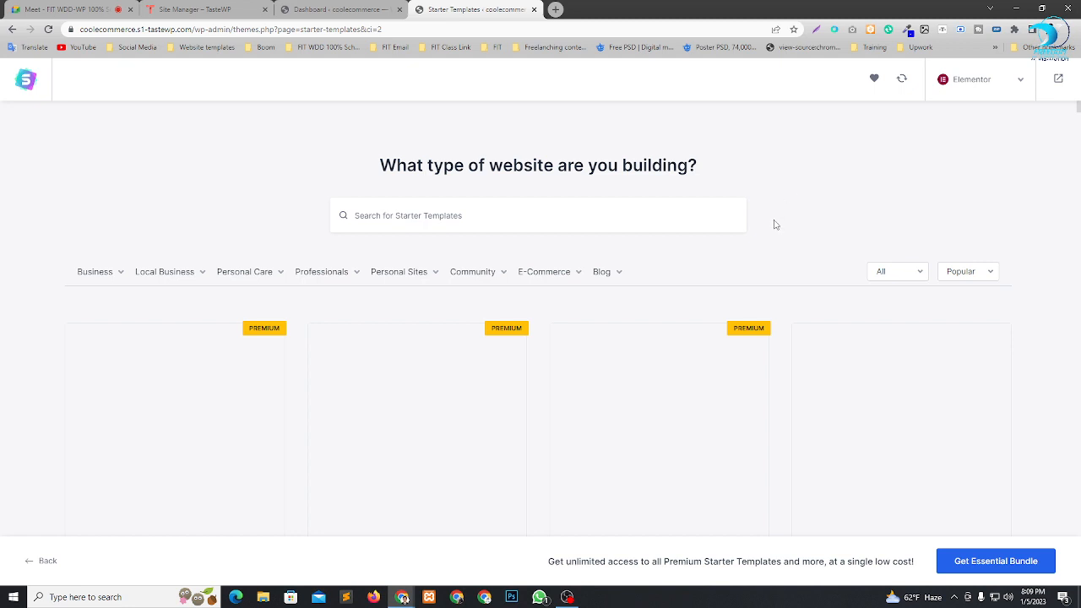
# Look over the popular Elementor starter templates and filter them by the E-Commerce category.
pyautogui.scroll(-6, 685, 220)
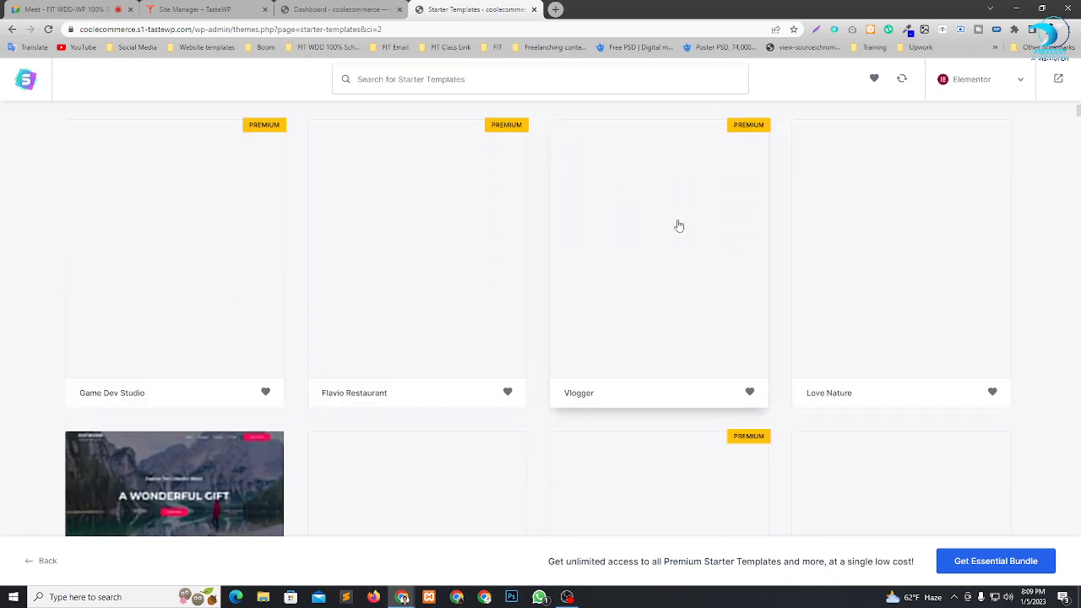
pyautogui.scroll(4, 465, 280)
pyautogui.scroll(3, 469, 281)
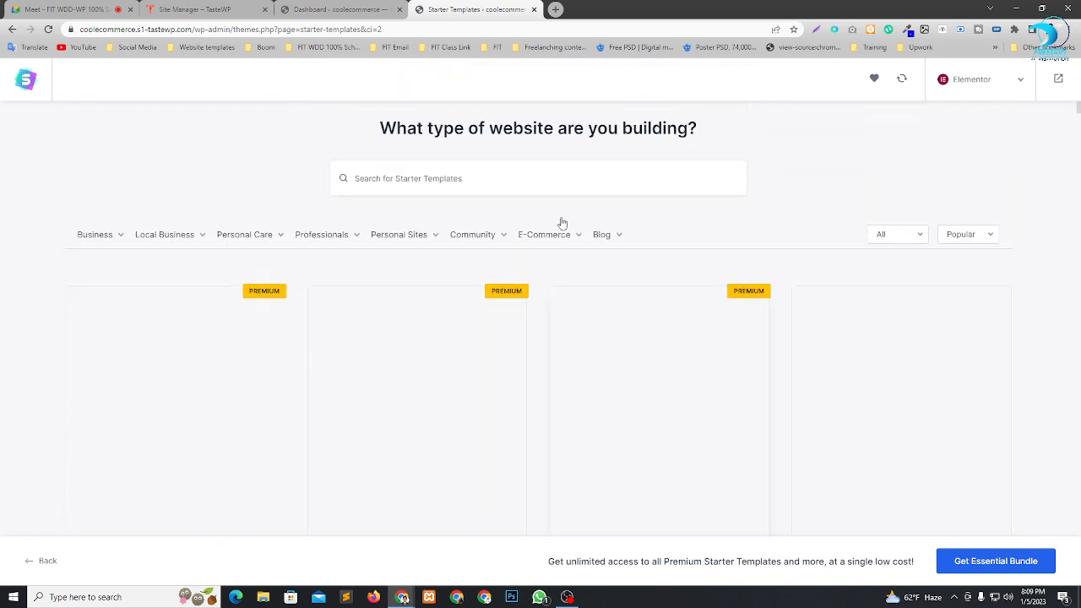
pyautogui.moveTo(558, 276)
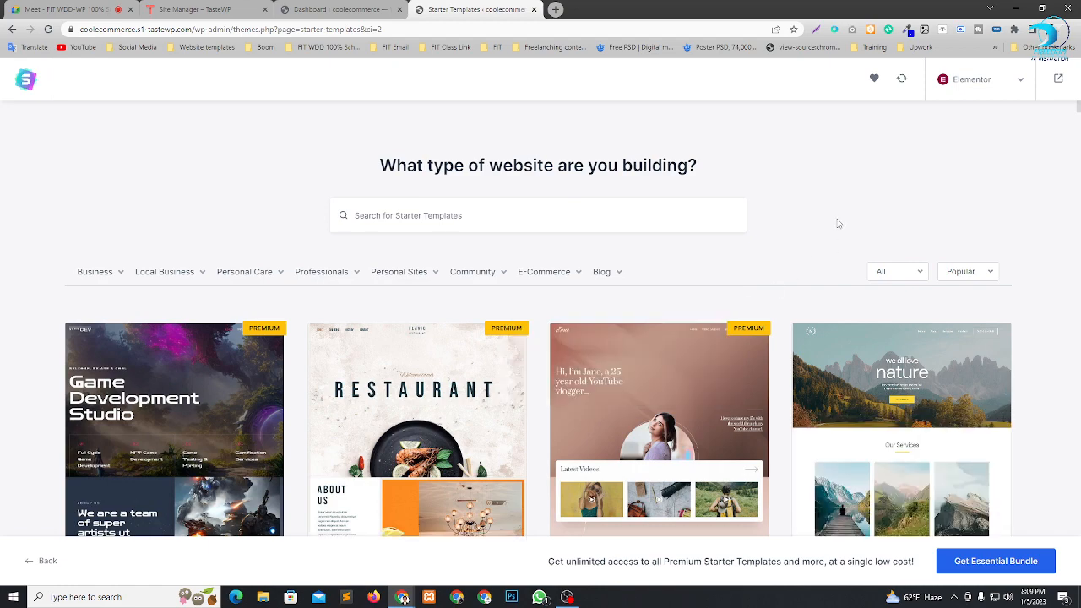
pyautogui.scroll(-6, 820, 242)
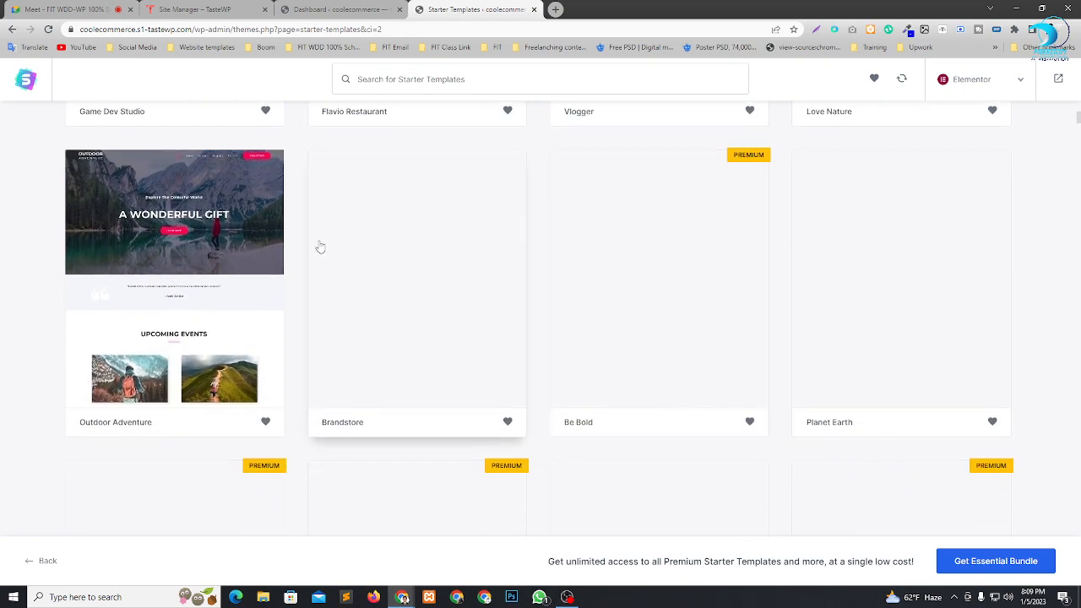
pyautogui.scroll(1, 584, 284)
pyautogui.scroll(-3, 574, 277)
pyautogui.scroll(9, 574, 278)
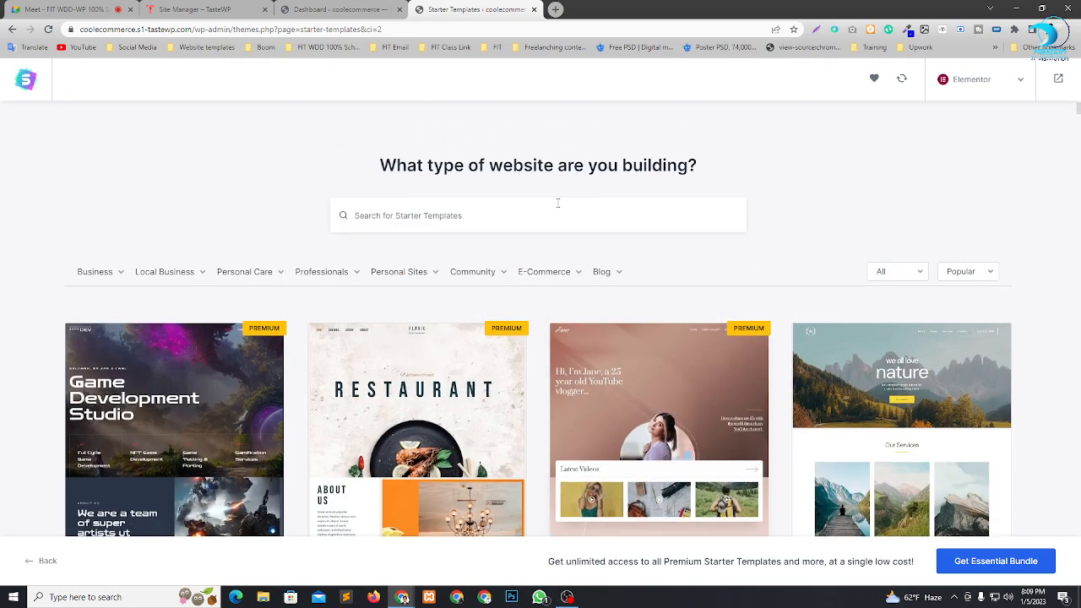
pyautogui.click(535, 272)
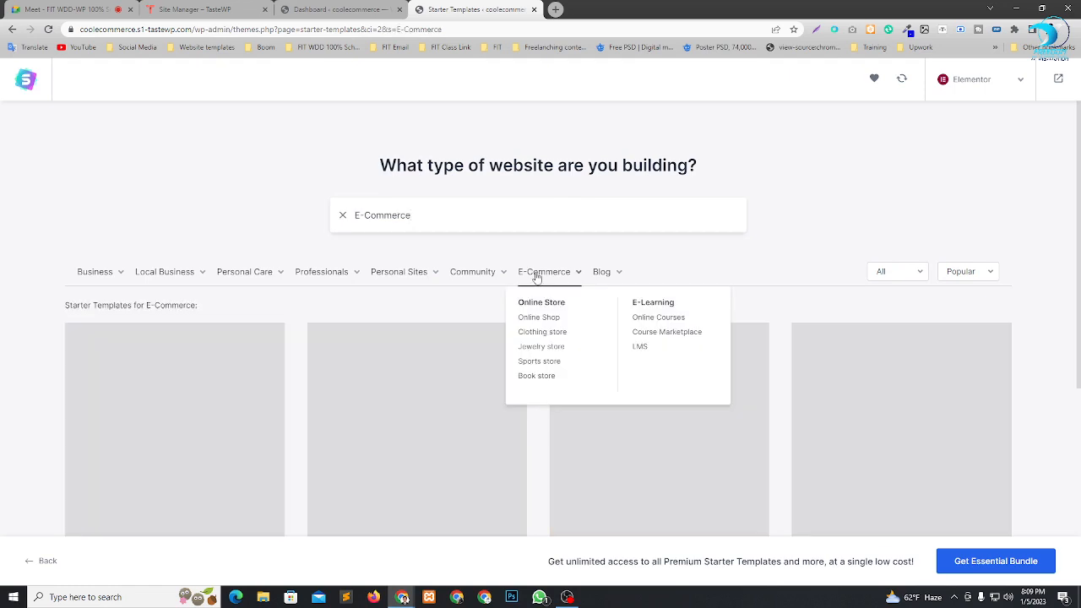
# Browse the E-Commerce starter templates, comparing the free and premium store designs.
pyautogui.scroll(-3, 488, 309)
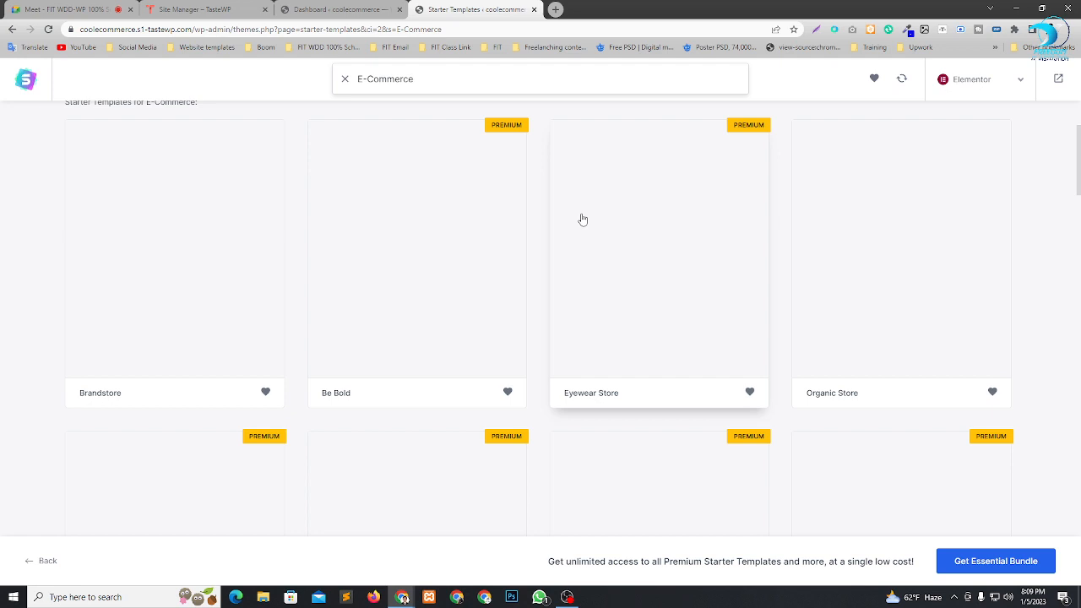
pyautogui.scroll(3, 543, 280)
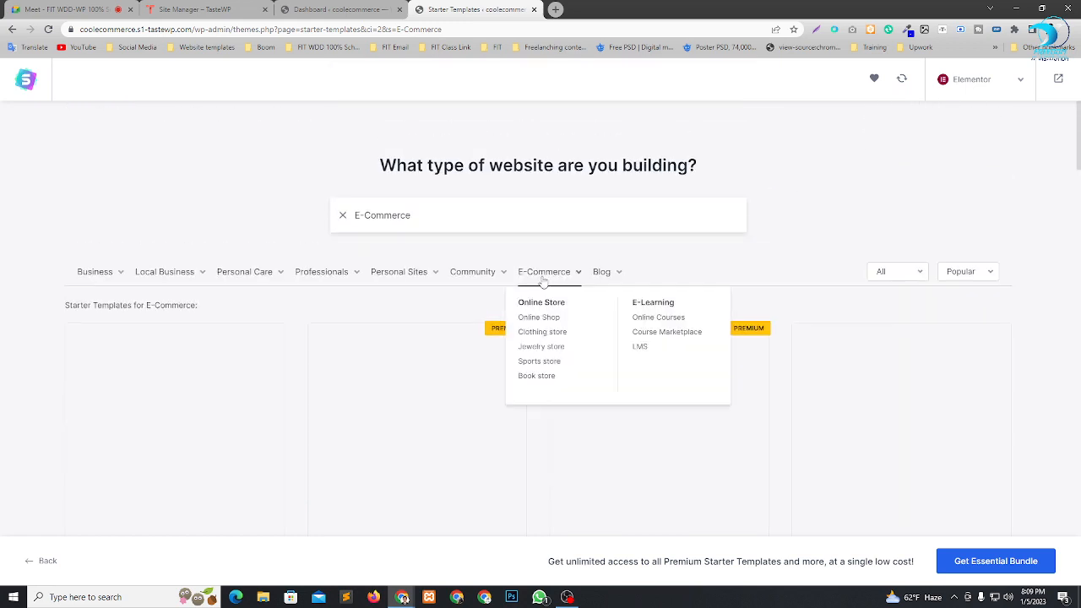
pyautogui.scroll(-1, 406, 278)
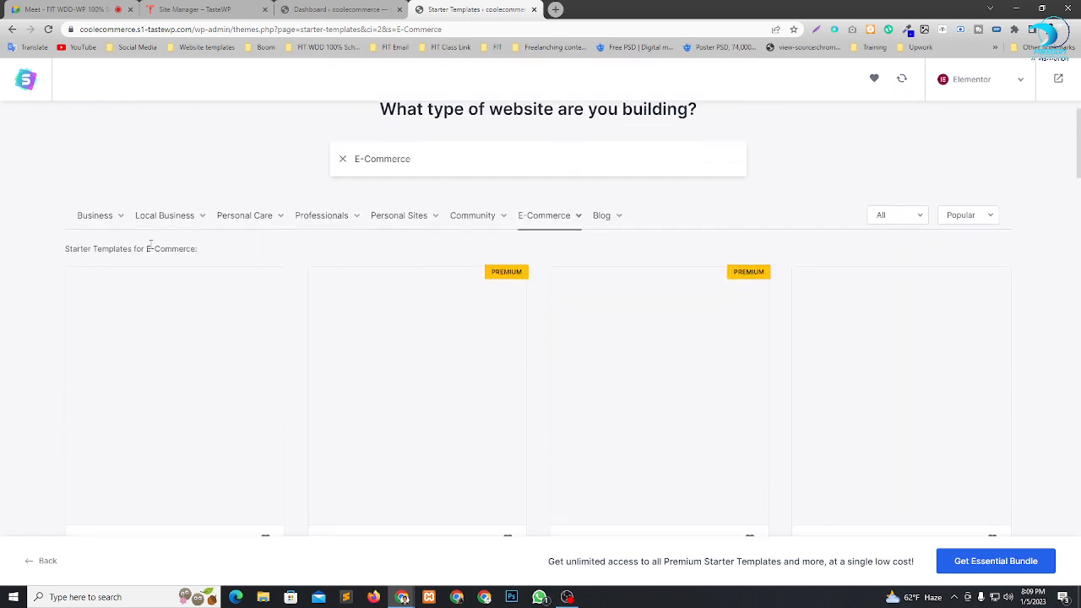
pyautogui.scroll(-5, 569, 229)
pyautogui.scroll(-1, 736, 236)
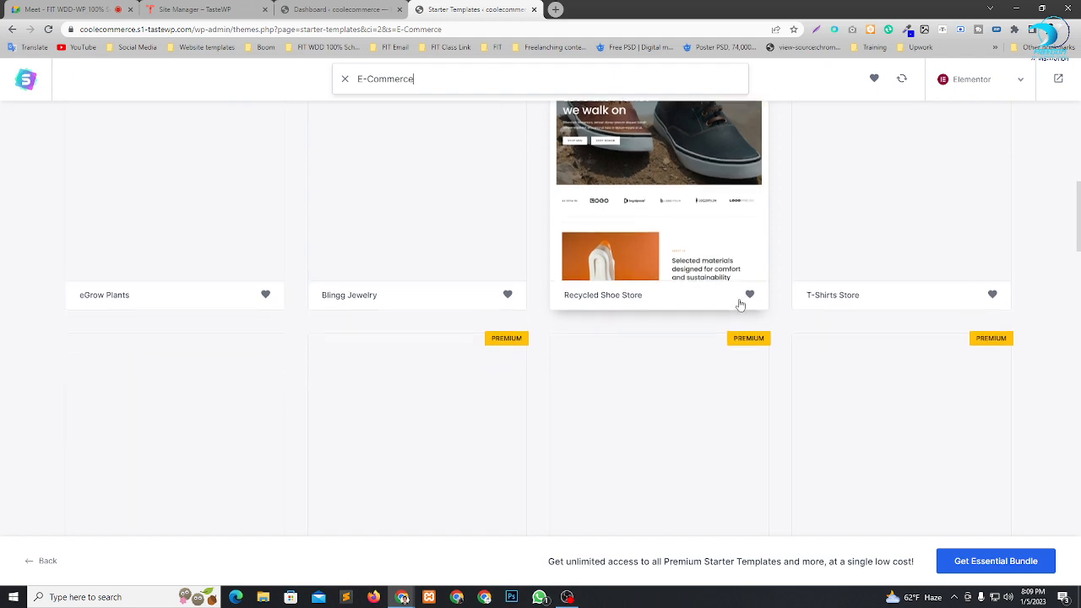
pyautogui.scroll(1, 741, 301)
pyautogui.scroll(-4, 524, 273)
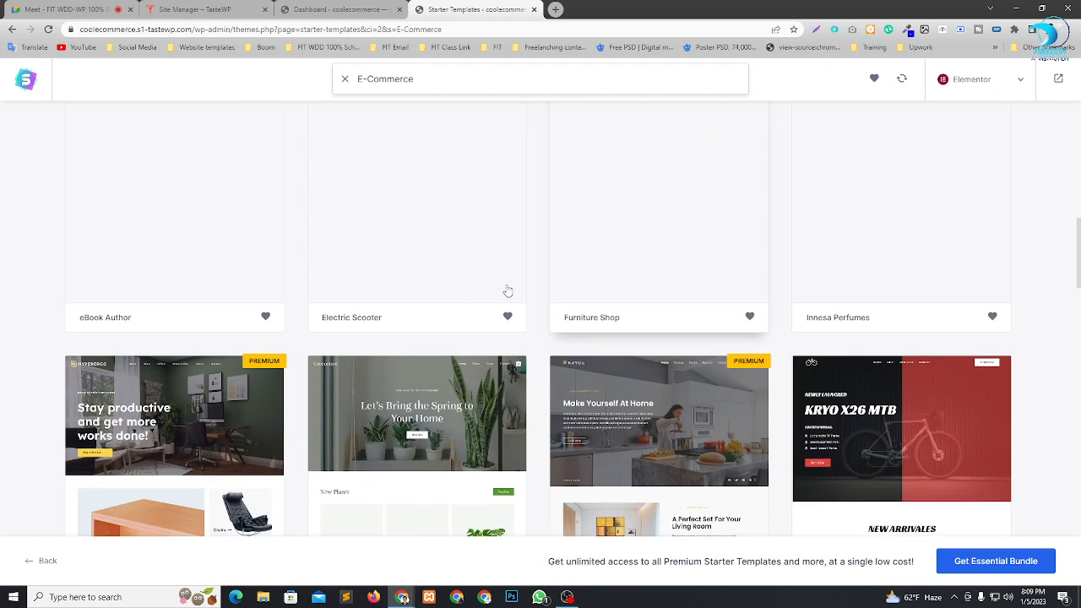
pyautogui.scroll(-3, 507, 292)
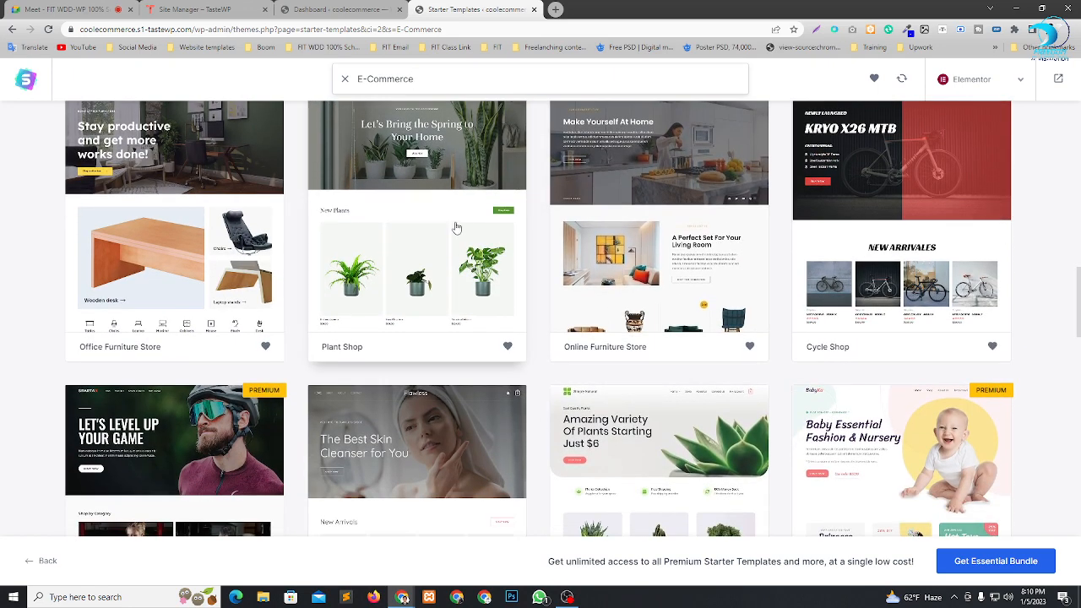
pyautogui.scroll(1, 457, 228)
pyautogui.scroll(-3, 759, 264)
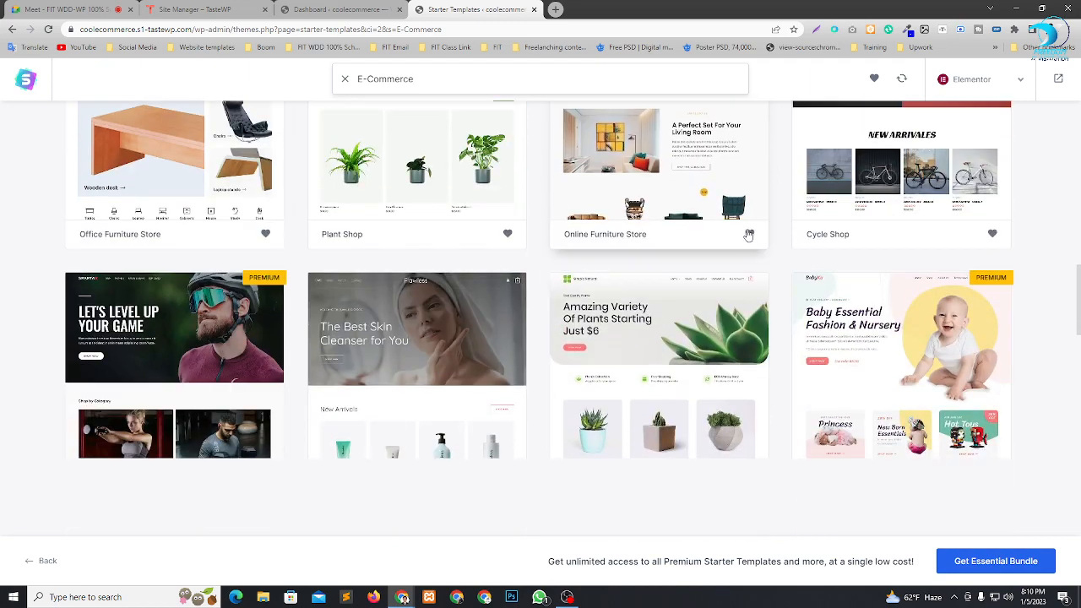
pyautogui.scroll(-1, 595, 236)
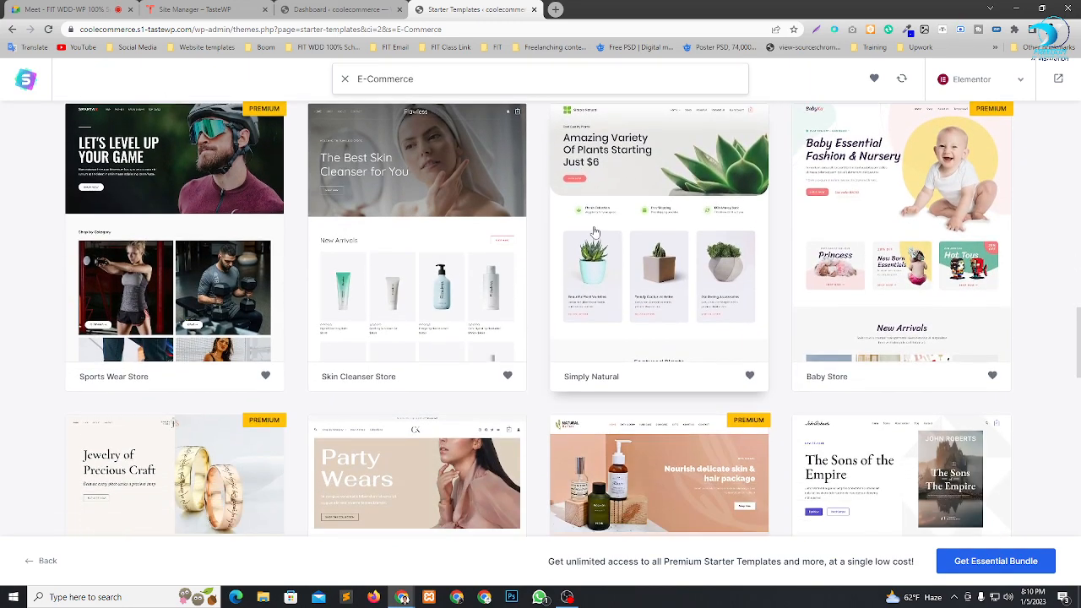
pyautogui.scroll(1, 594, 227)
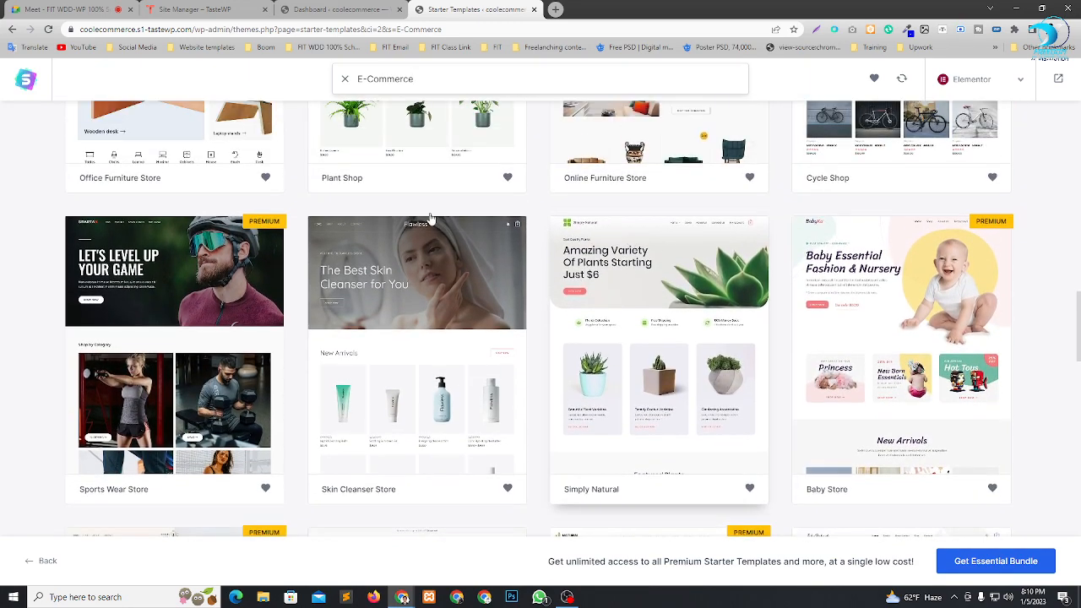
pyautogui.scroll(-3, 428, 355)
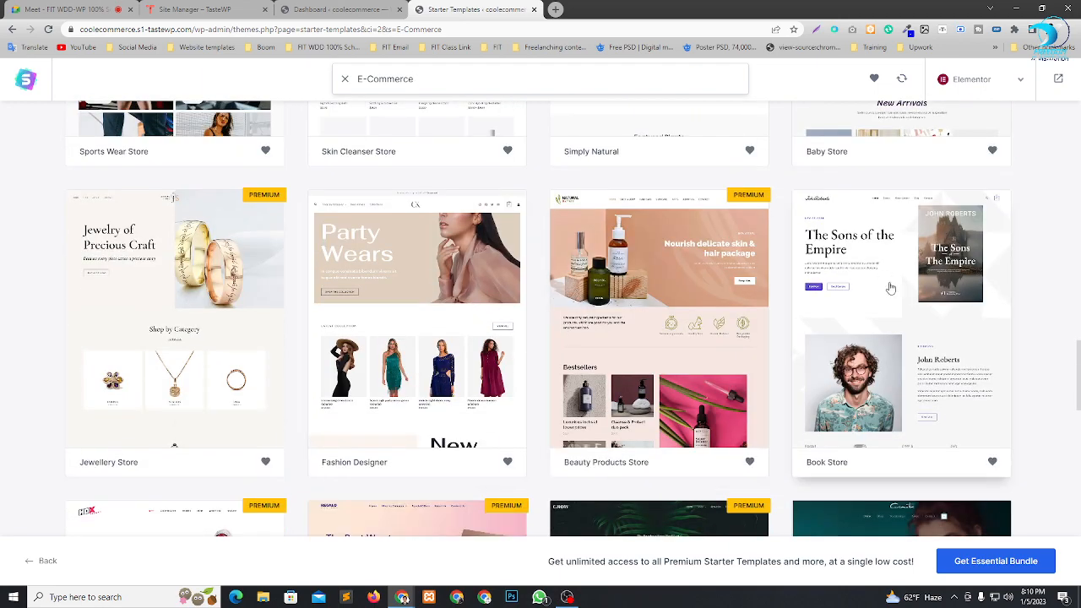
pyautogui.scroll(-3, 888, 285)
pyautogui.scroll(-2, 938, 304)
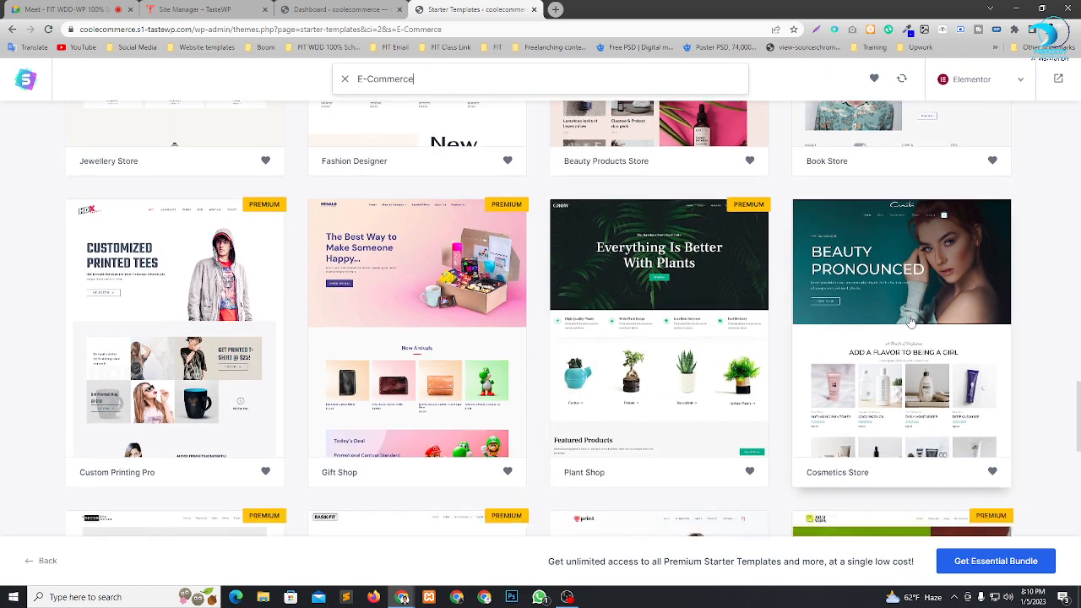
pyautogui.scroll(1, 937, 304)
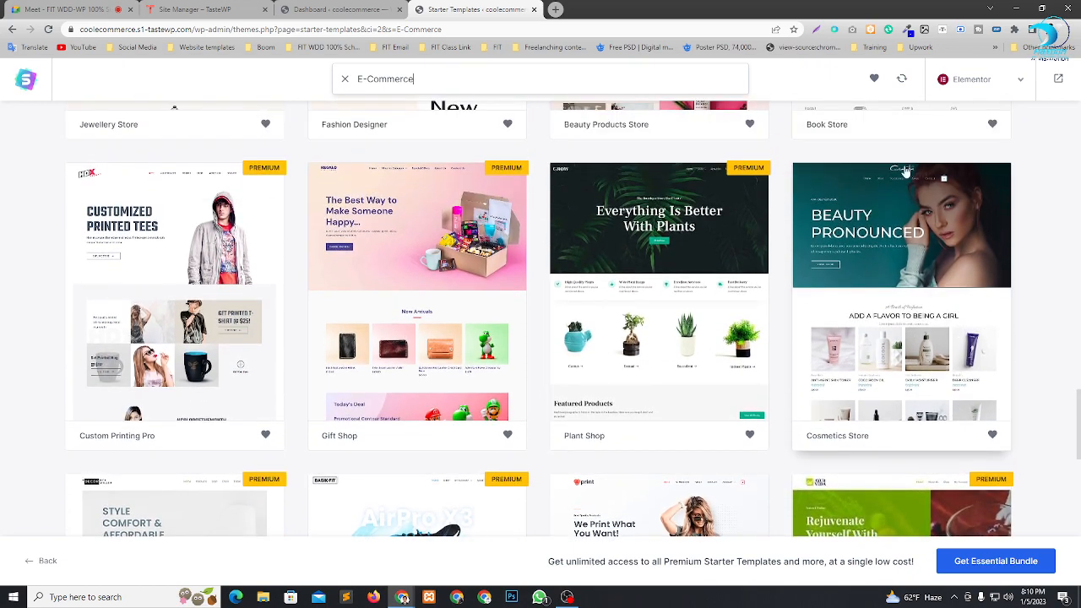
pyautogui.scroll(-2, 921, 307)
pyautogui.scroll(-2, 908, 309)
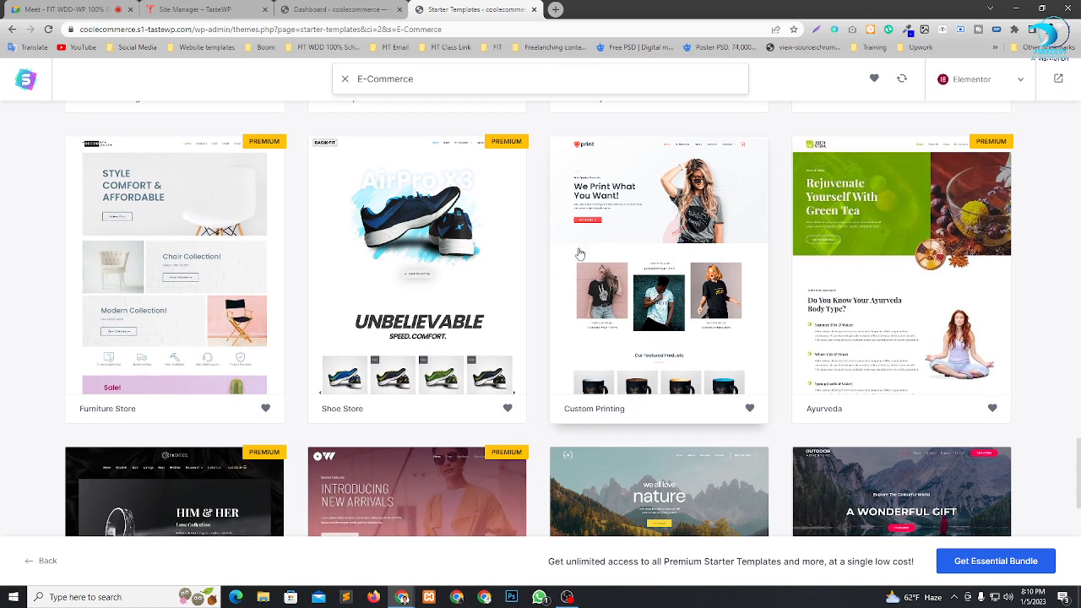
pyautogui.scroll(-1, 667, 334)
pyautogui.scroll(-3, 657, 233)
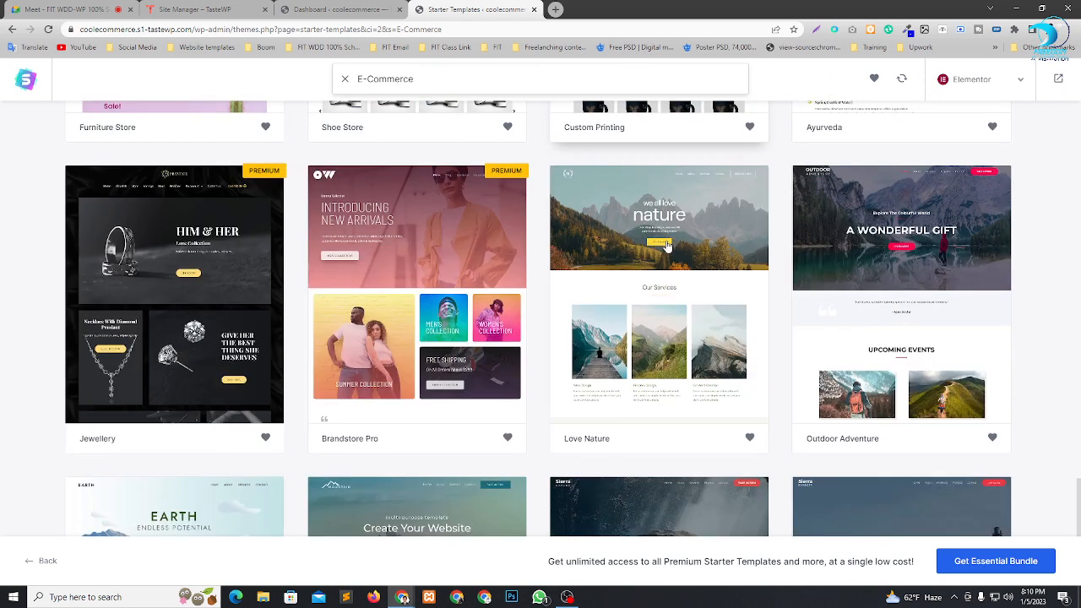
pyautogui.scroll(2, 184, 205)
pyautogui.scroll(-2, 185, 205)
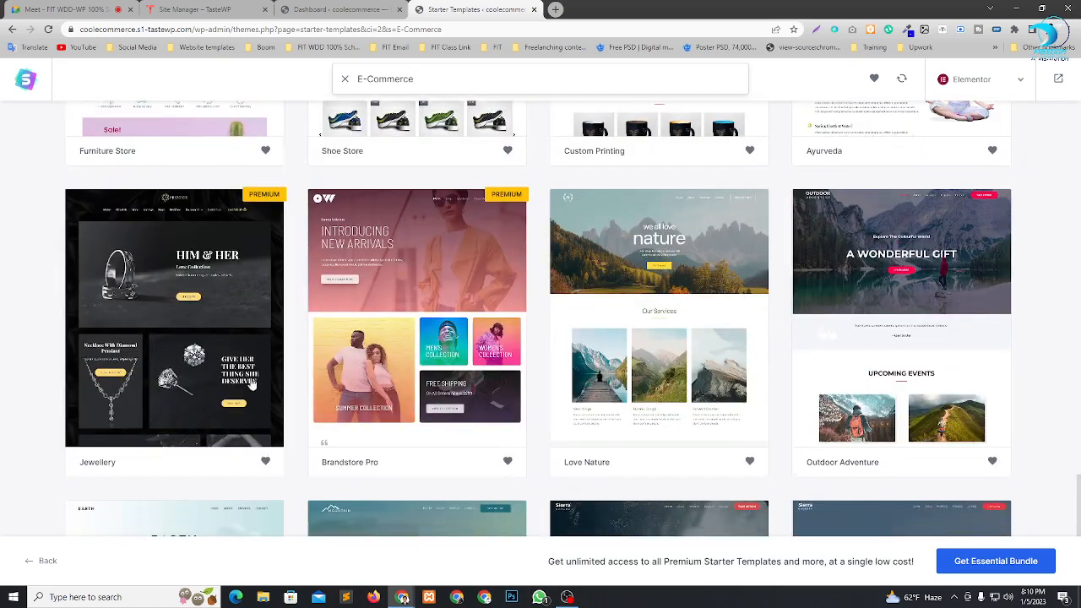
pyautogui.scroll(1, 229, 200)
pyautogui.scroll(-1, 232, 269)
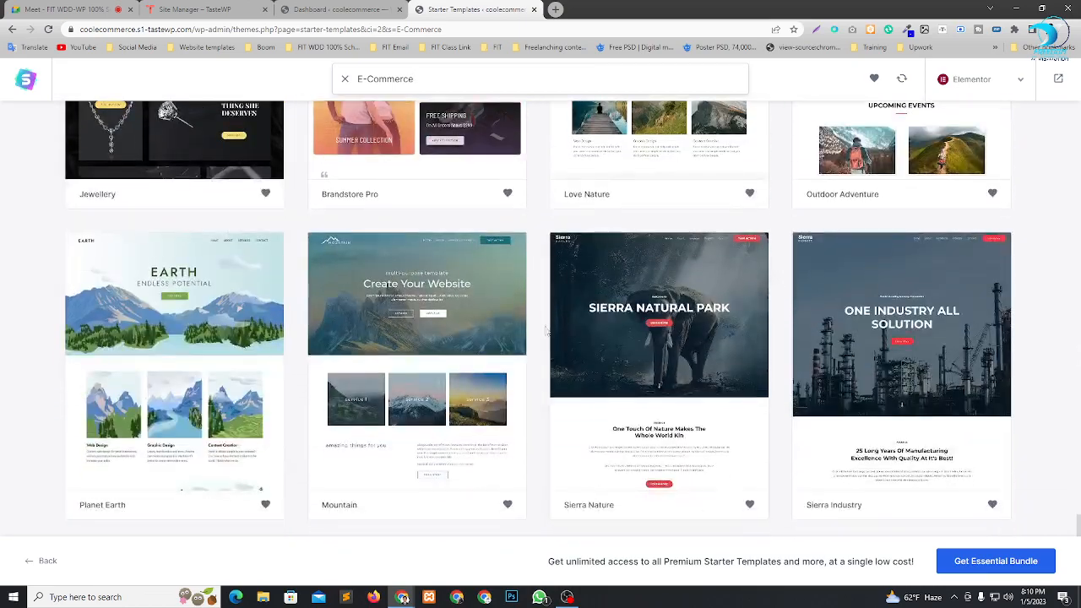
pyautogui.scroll(5, 837, 329)
pyautogui.scroll(3, 837, 326)
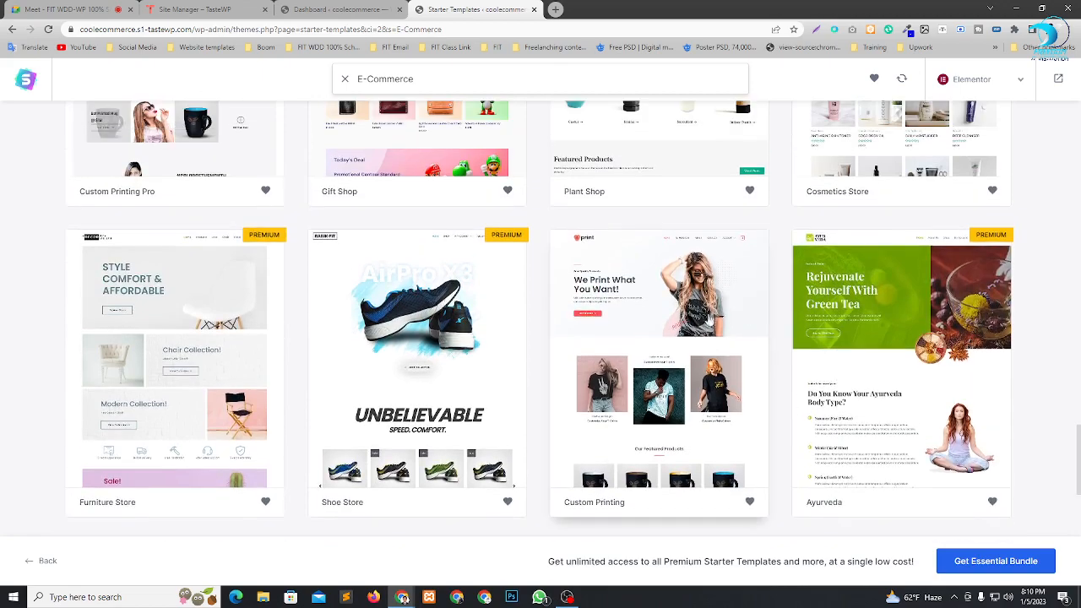
pyautogui.scroll(-1, 646, 306)
pyautogui.scroll(-2, 645, 306)
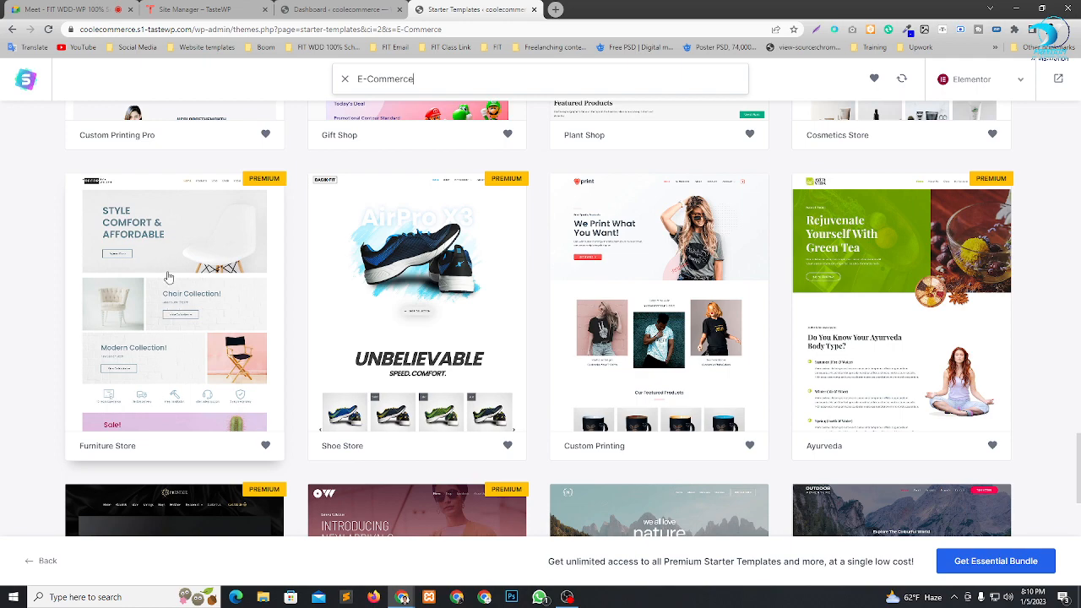
pyautogui.scroll(5, 720, 365)
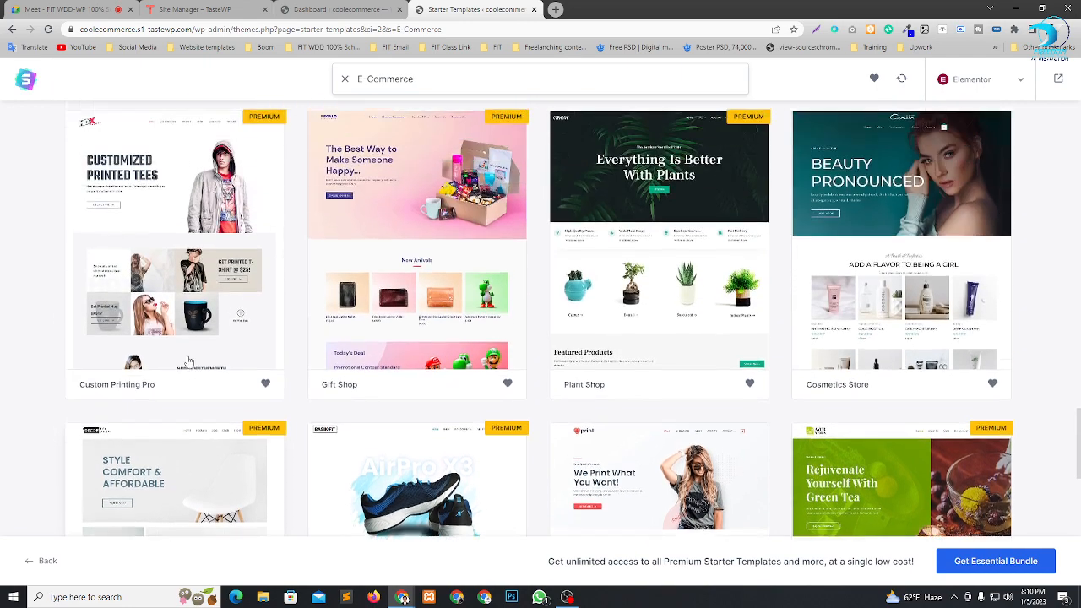
pyautogui.scroll(3, 721, 365)
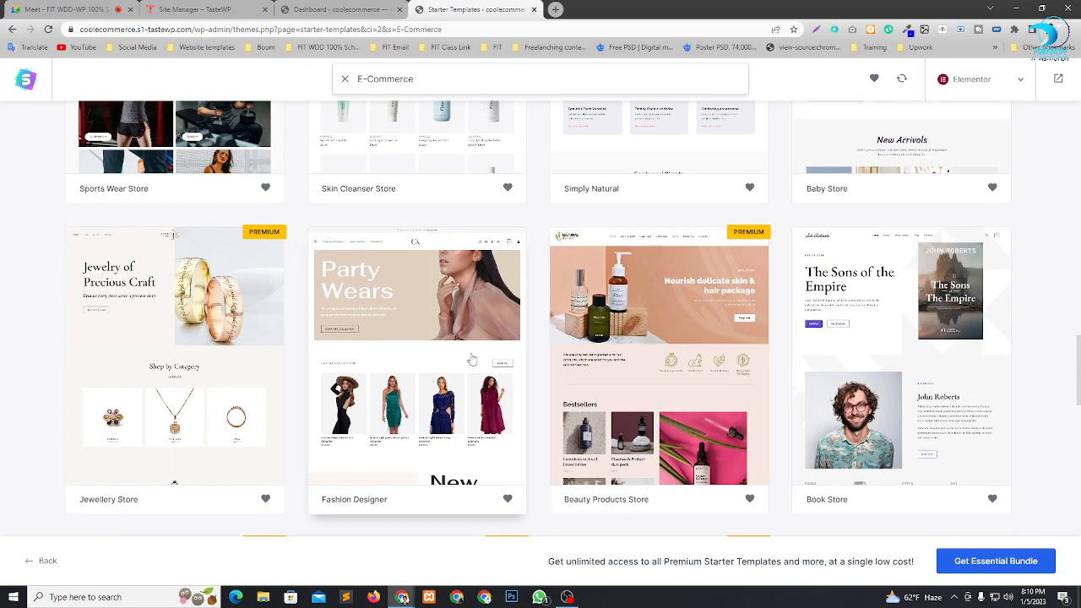
# Go back through the E-Commerce starter templates and select the free Brandstore template.
pyautogui.scroll(4, 472, 359)
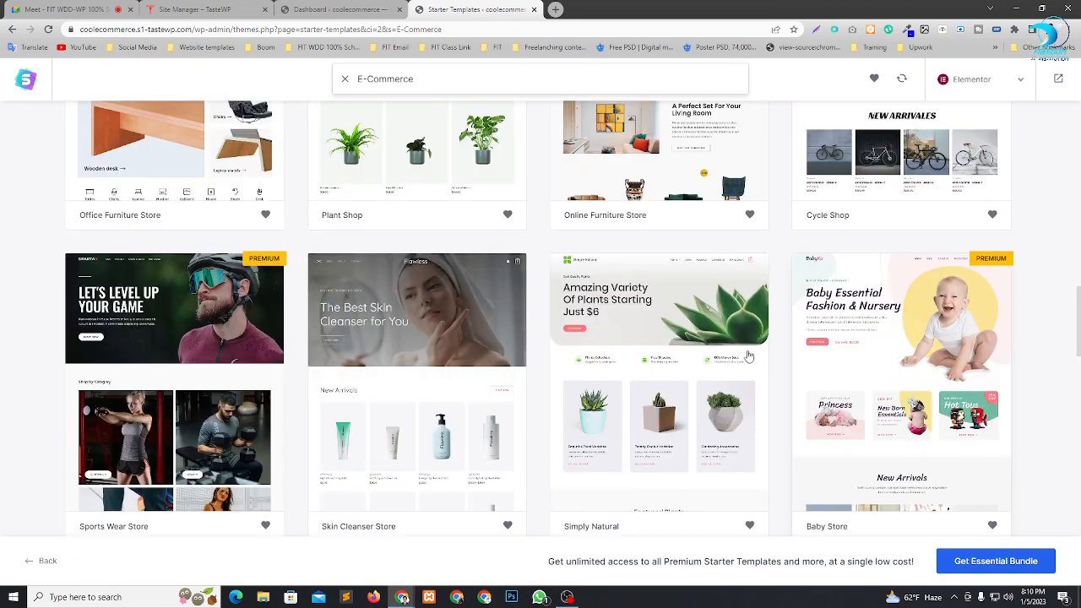
pyautogui.scroll(-1, 748, 356)
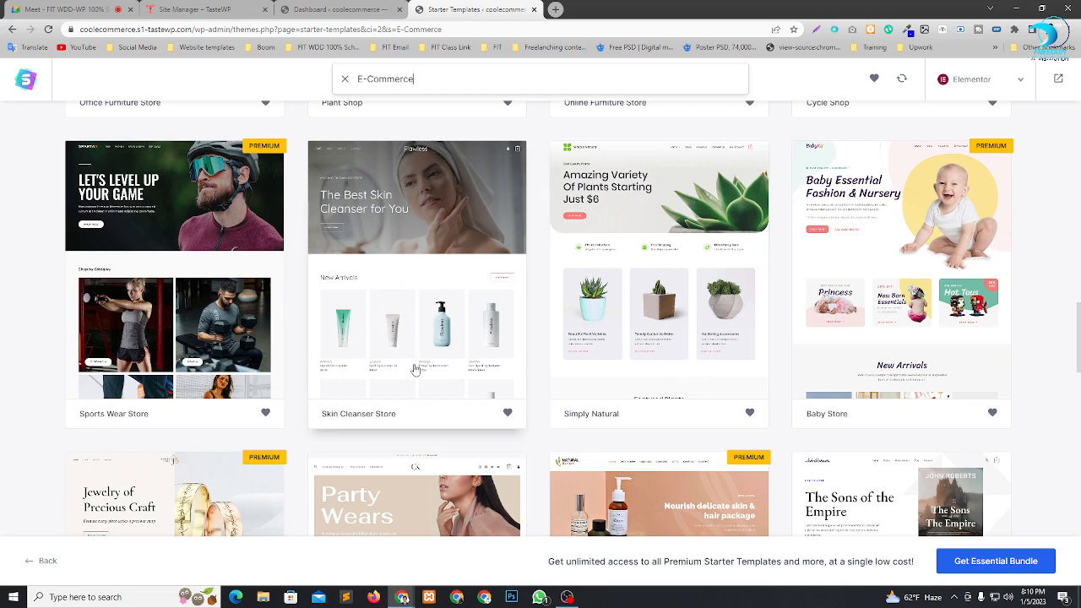
pyautogui.scroll(4, 418, 344)
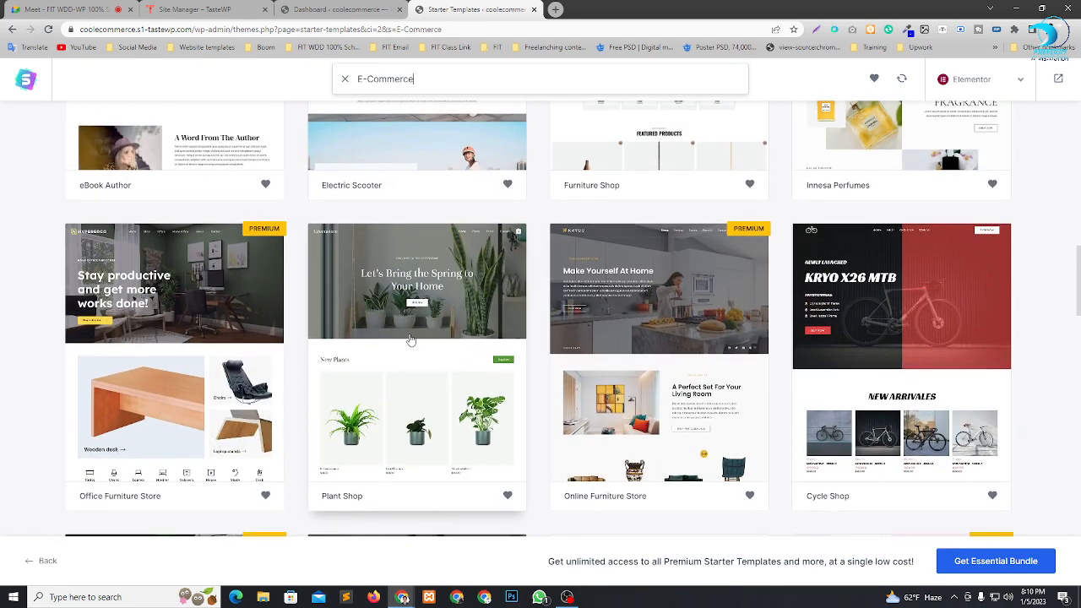
pyautogui.scroll(-1, 420, 332)
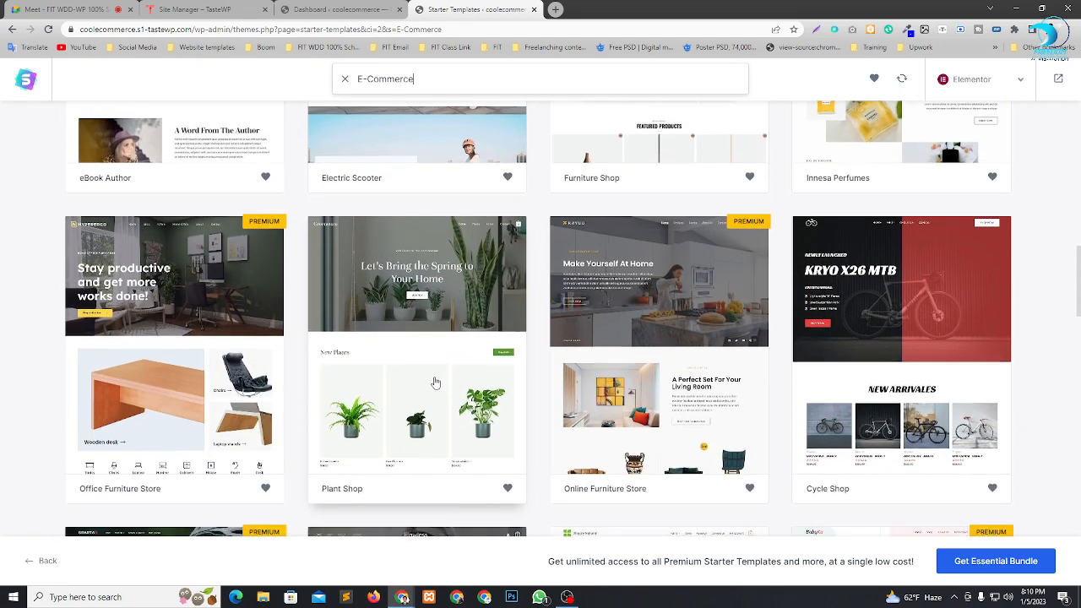
pyautogui.scroll(3, 463, 267)
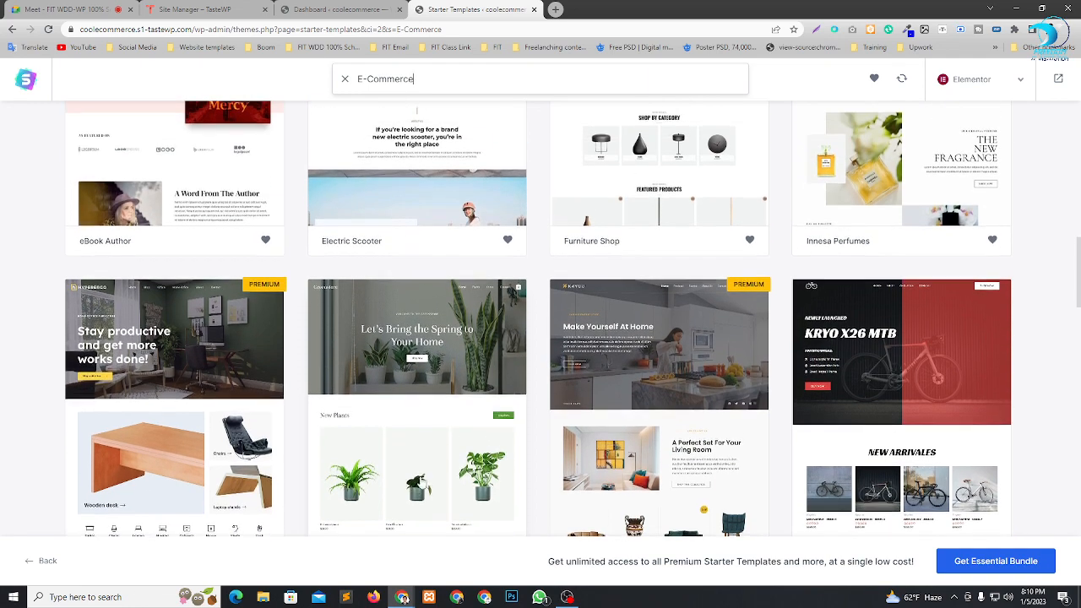
pyautogui.scroll(3, 504, 428)
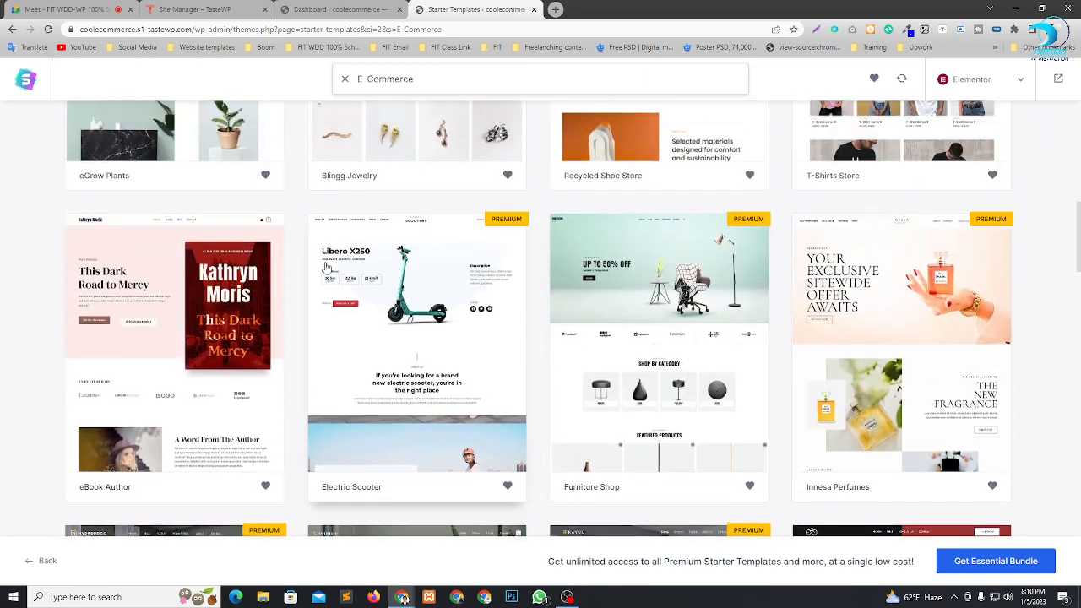
pyautogui.scroll(2, 450, 359)
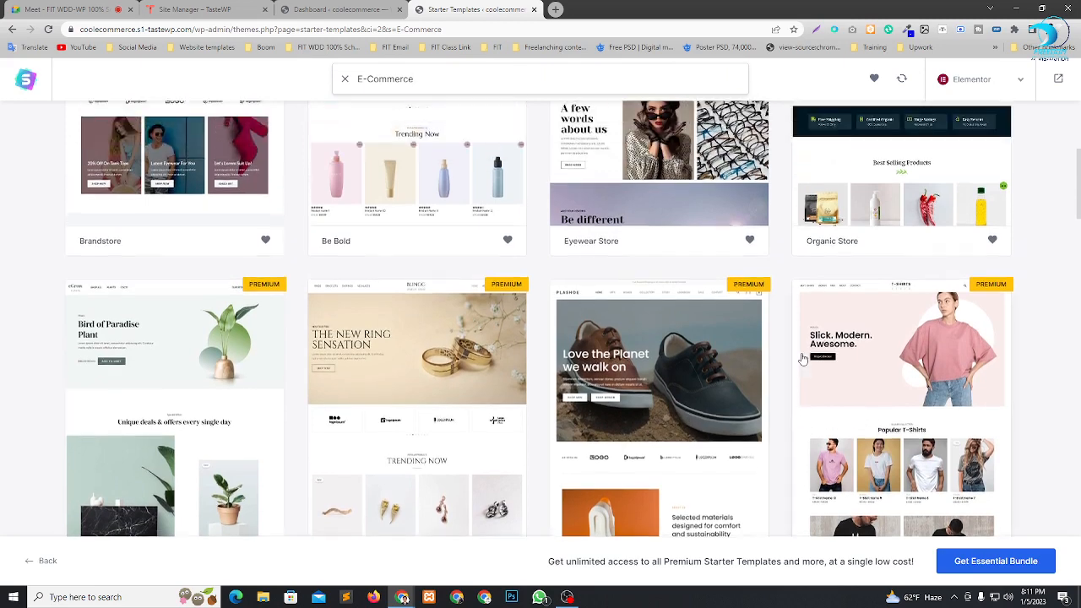
pyautogui.scroll(1, 840, 331)
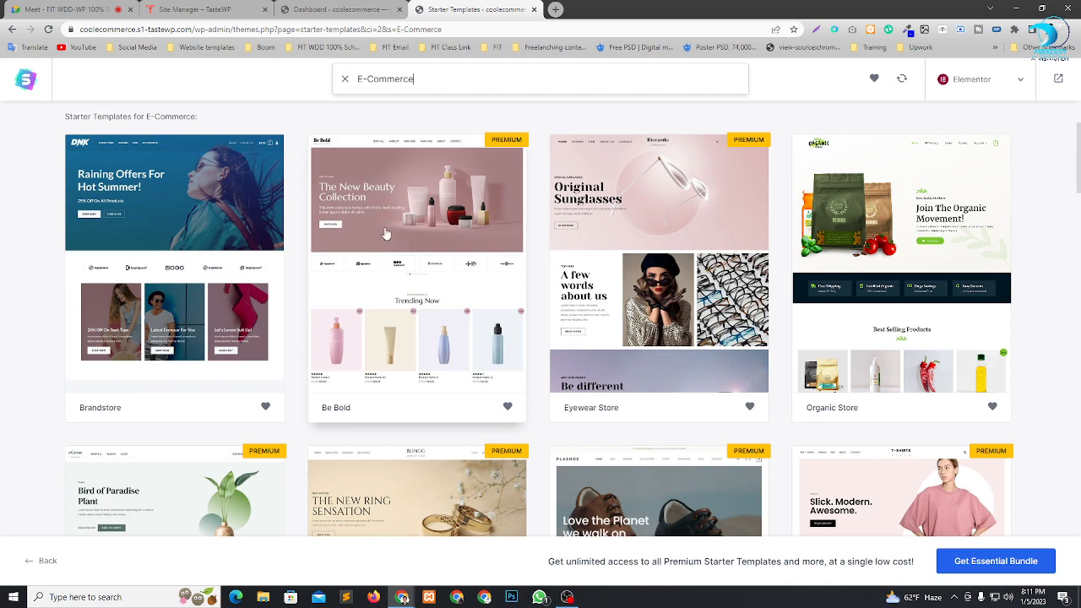
pyautogui.scroll(-2, 385, 234)
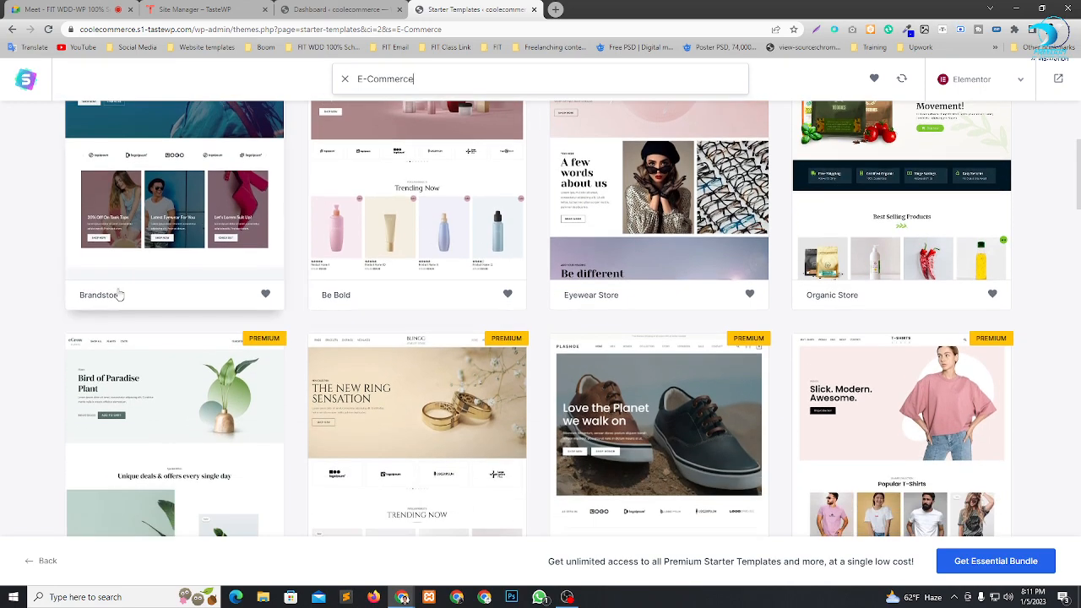
pyautogui.scroll(3, 200, 261)
pyautogui.scroll(-2, 159, 287)
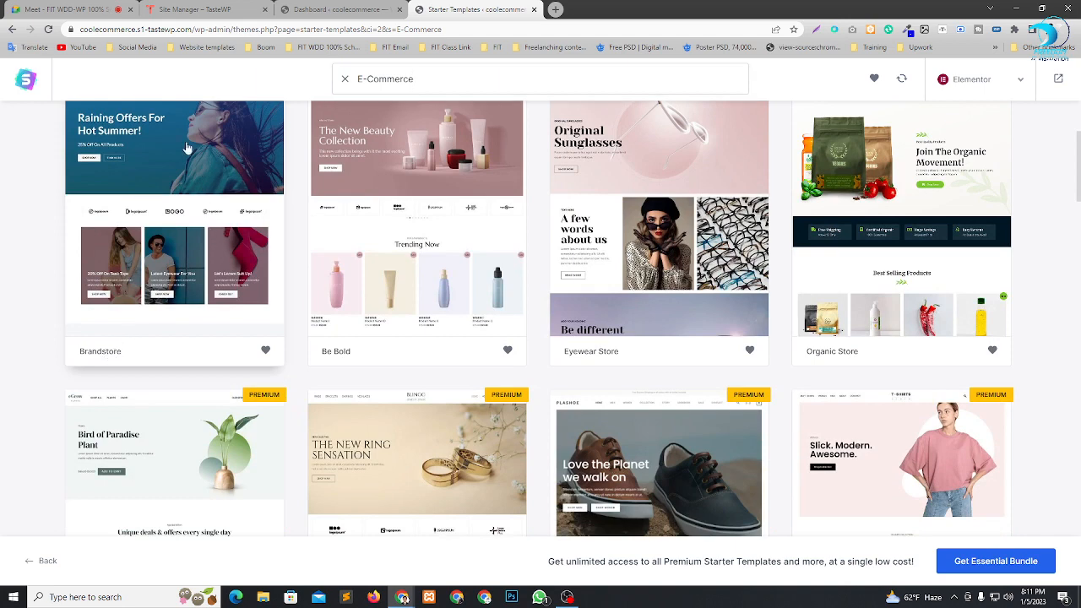
pyautogui.click(166, 234)
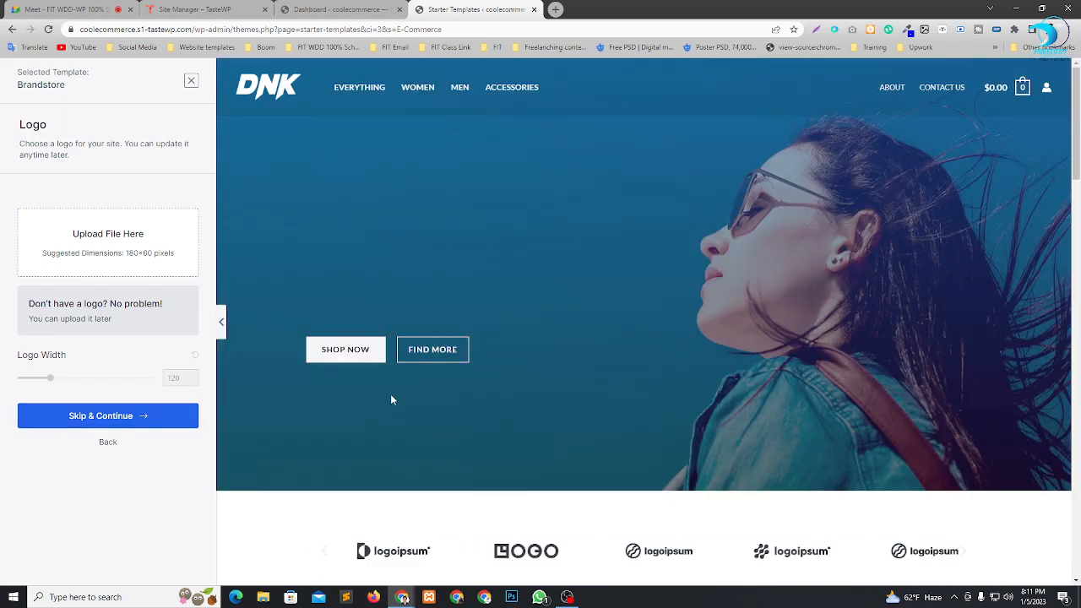
# Examine the Brandstore homepage preview from its hero banner through the promotional cards, featured products and special offer to the footer.
pyautogui.scroll(-7, 562, 222)
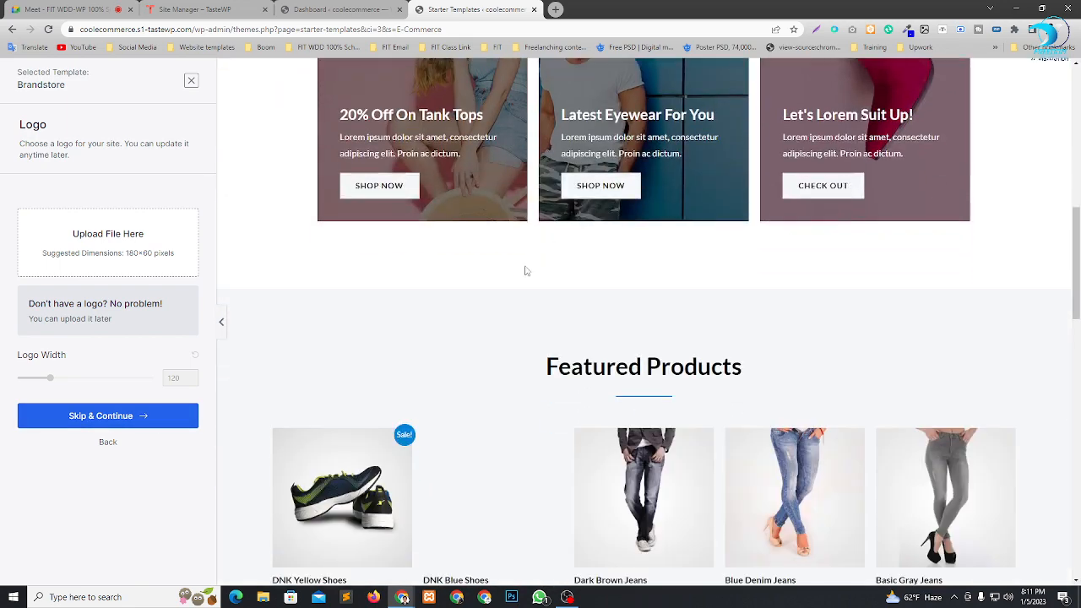
pyautogui.scroll(-8, 525, 270)
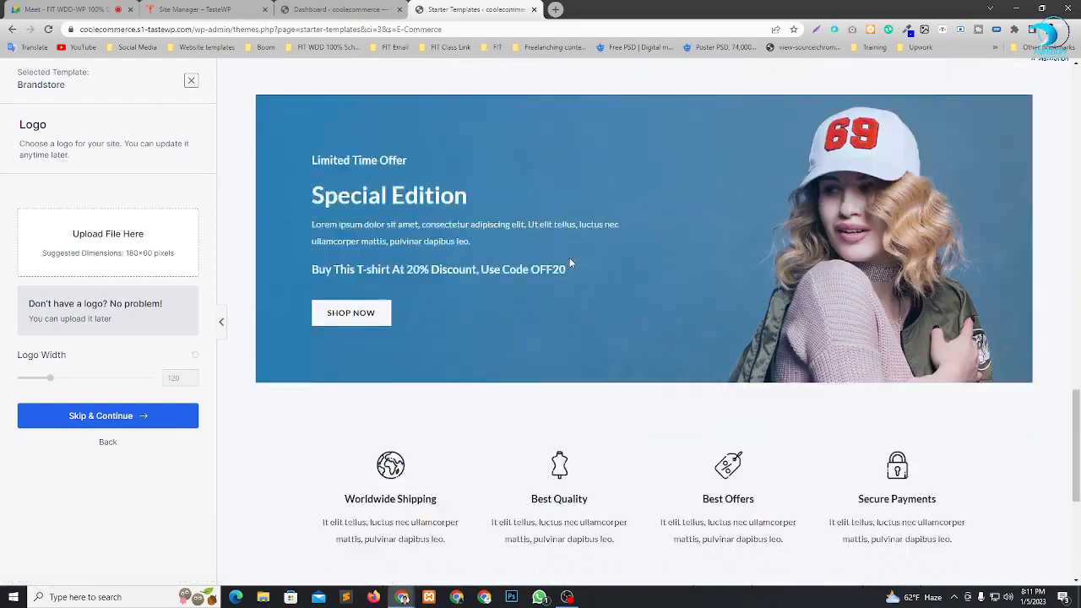
pyautogui.scroll(-5, 573, 266)
pyautogui.scroll(8, 578, 270)
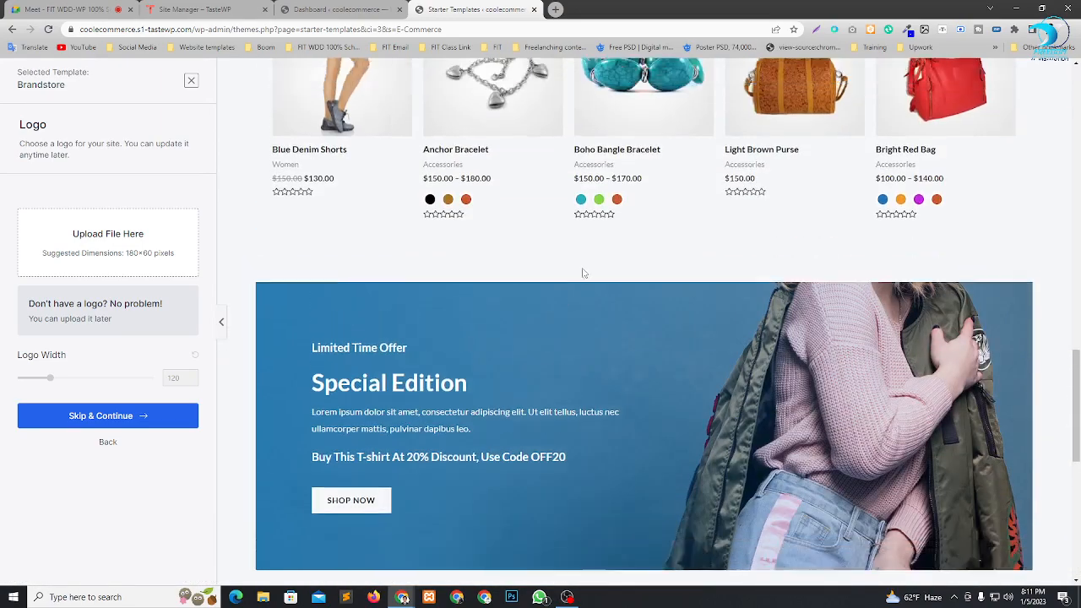
pyautogui.scroll(10, 583, 273)
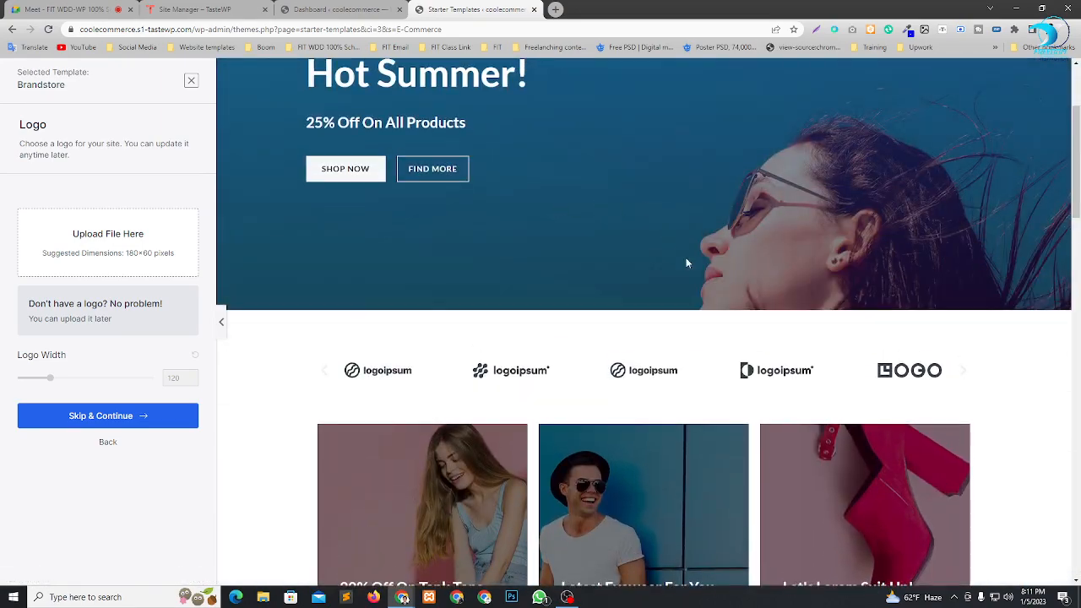
pyautogui.scroll(3, 686, 264)
pyautogui.scroll(-10, 628, 271)
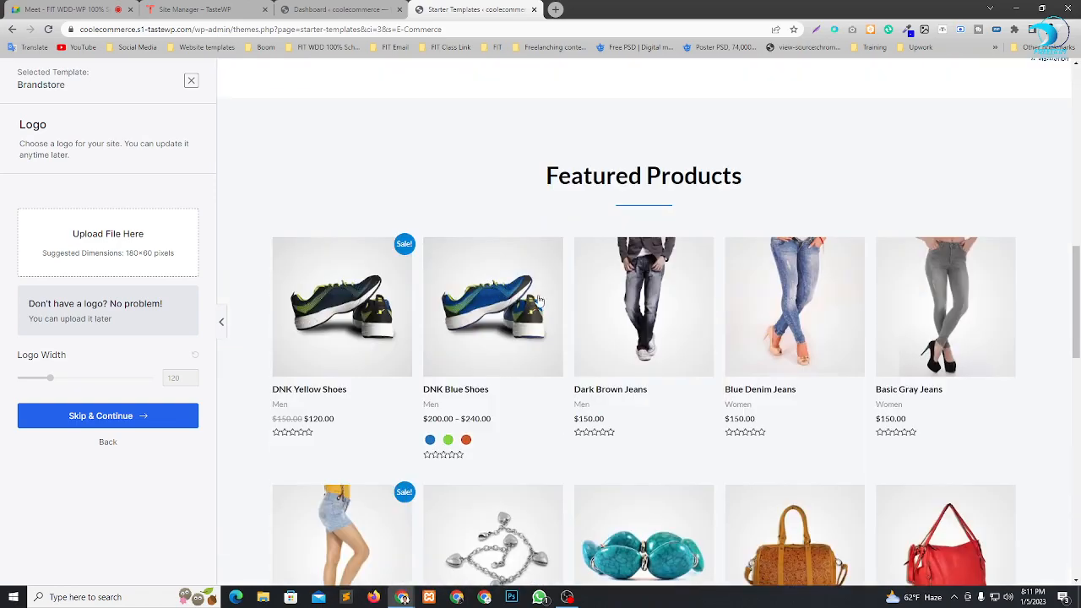
pyautogui.scroll(-5, 592, 296)
pyautogui.scroll(5, 690, 292)
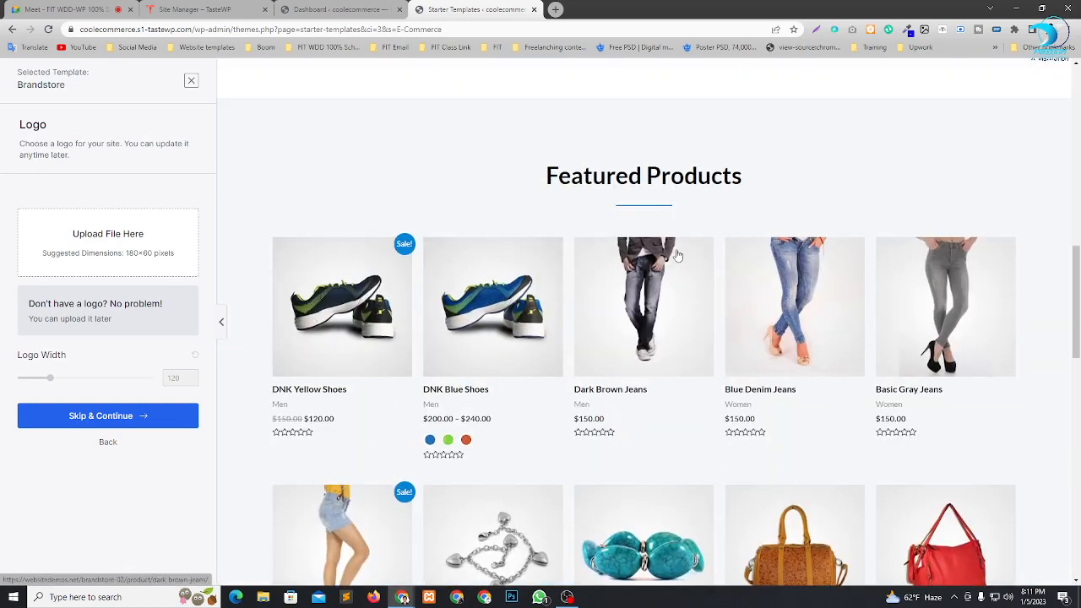
pyautogui.scroll(10, 664, 219)
pyautogui.scroll(-5, 663, 216)
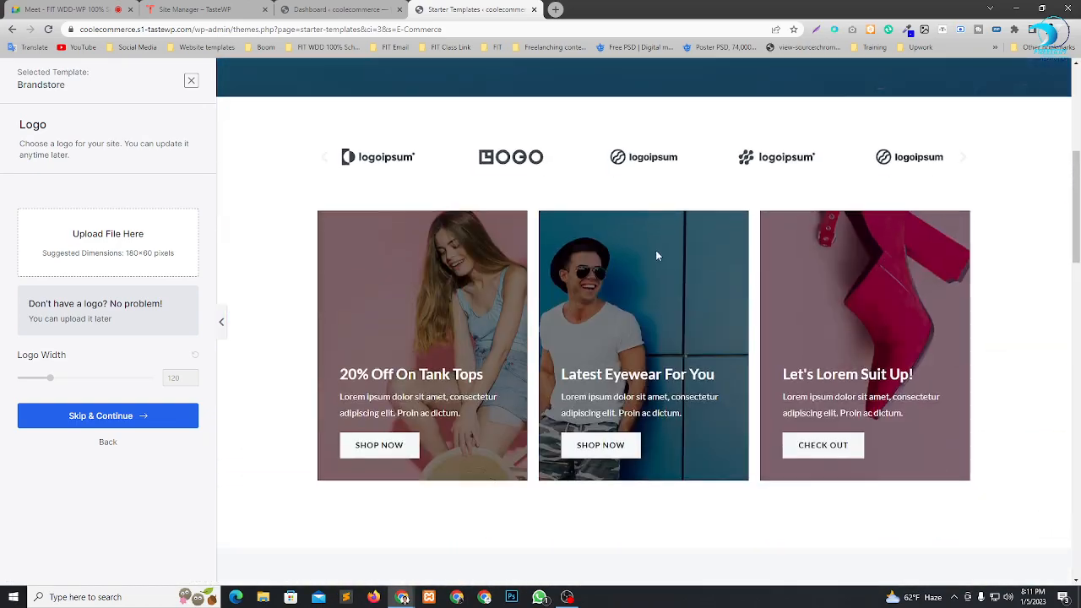
pyautogui.scroll(-15, 657, 255)
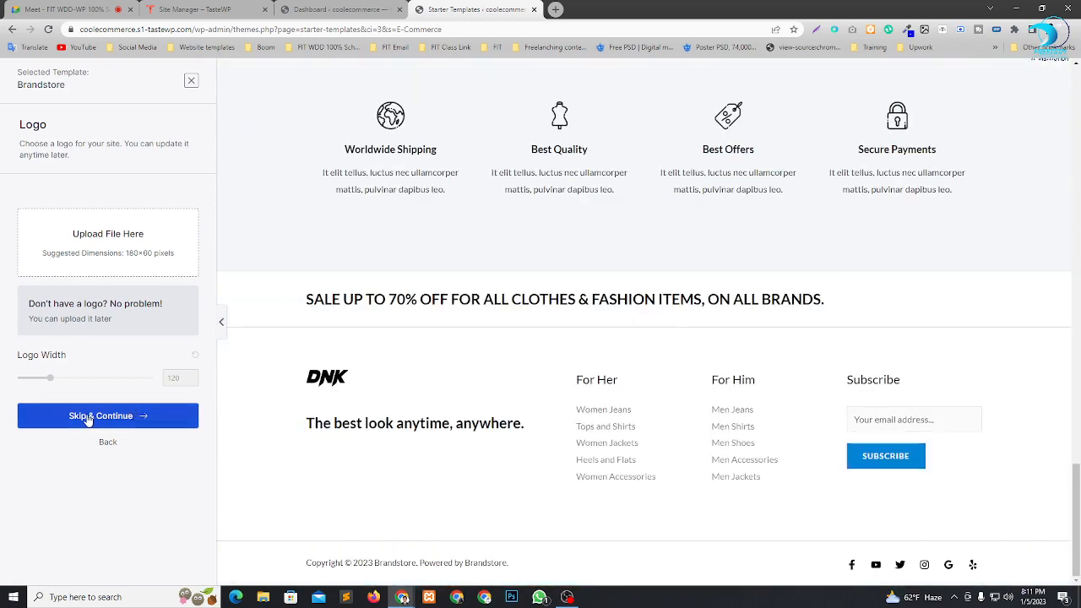
# Skip the logo upload for Brandstore and look over the color and font choices alongside the homepage preview.
pyautogui.click(118, 416)
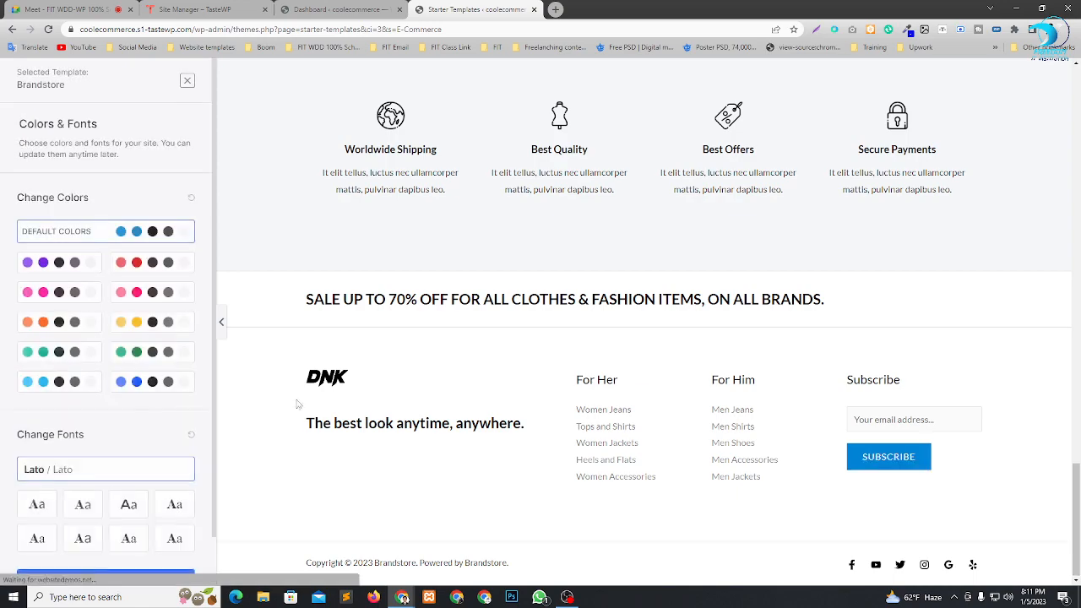
pyautogui.scroll(15, 803, 306)
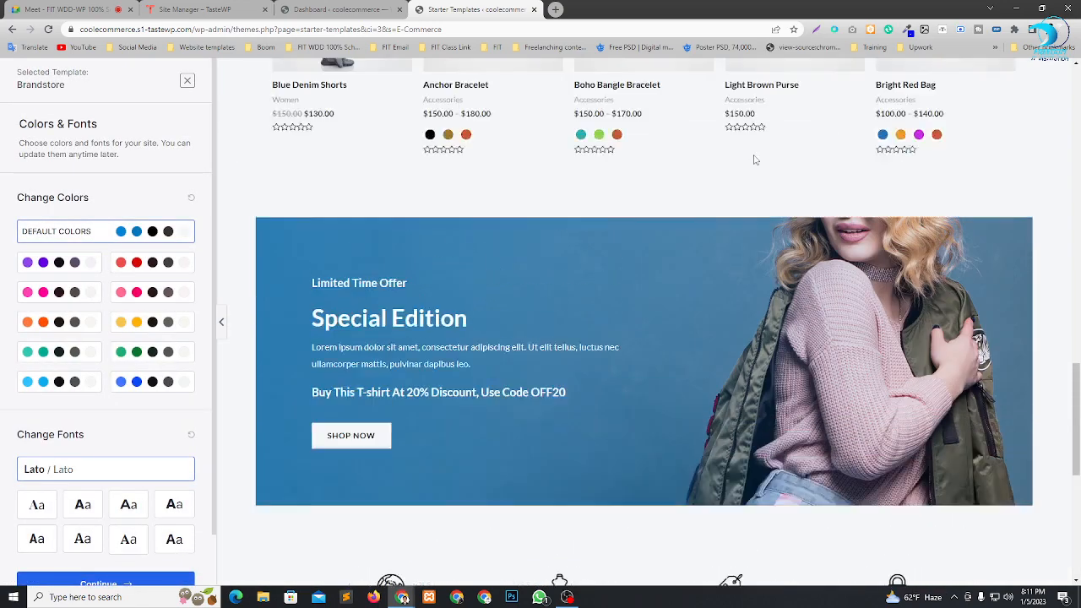
pyautogui.scroll(2, 754, 159)
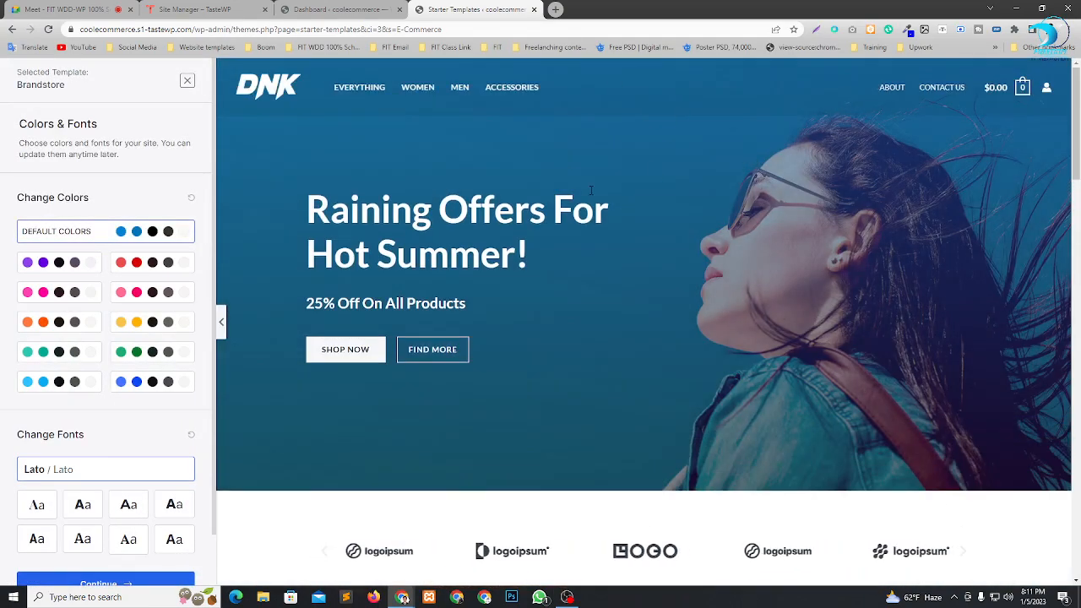
pyautogui.scroll(-2, 139, 339)
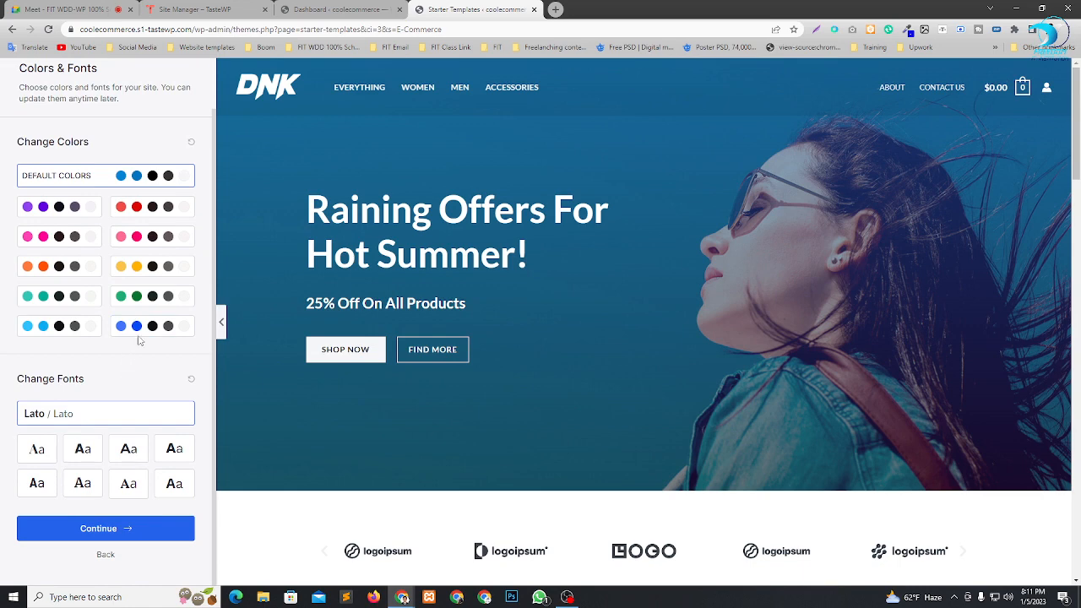
# Try the purple, red, teal and light blue color palettes on the Brandstore preview.
pyautogui.click(79, 209)
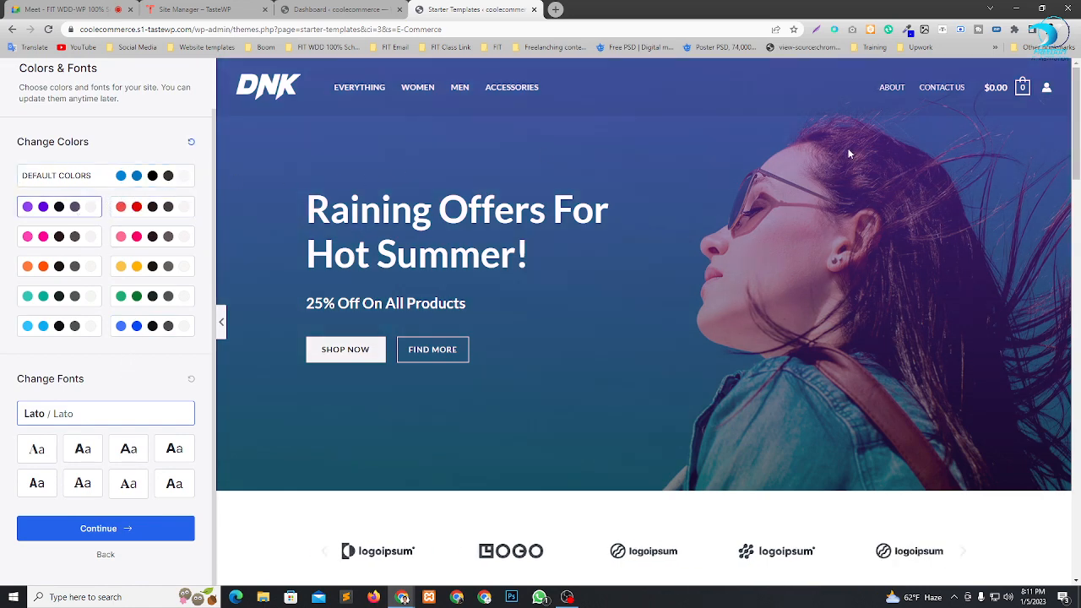
pyautogui.click(165, 206)
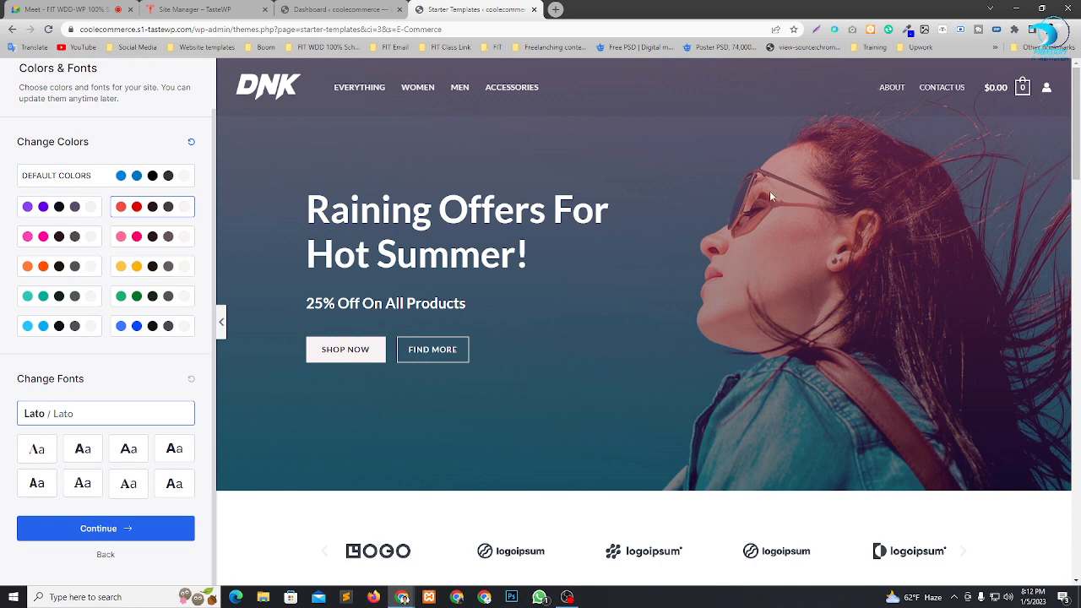
pyautogui.click(131, 274)
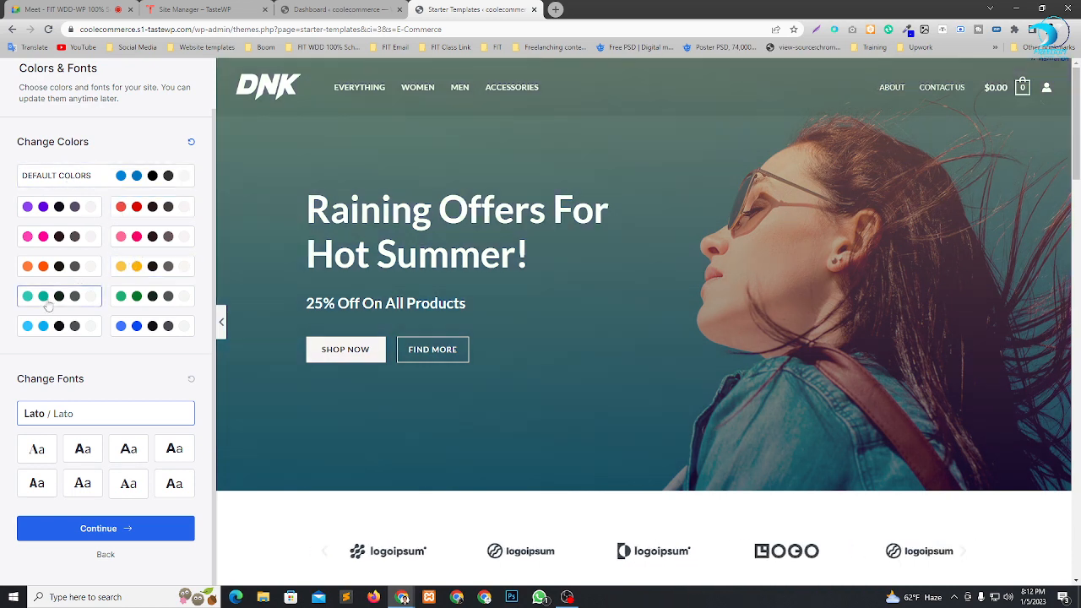
pyautogui.click(136, 326)
pyautogui.click(58, 330)
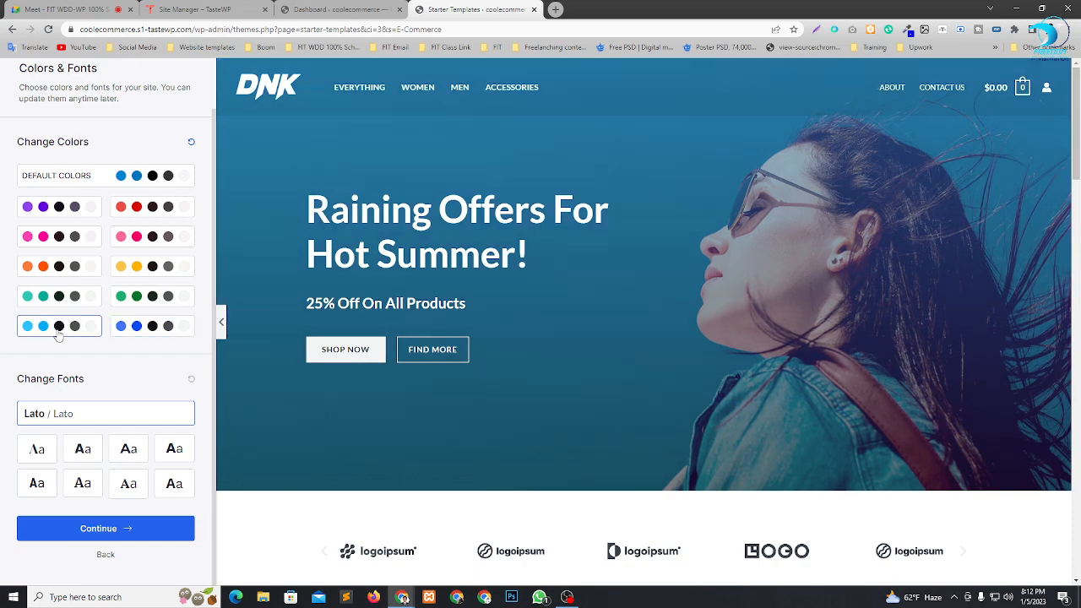
# Apply the royal blue color palette to Brandstore, check it in the preview, and continue with the Lato fonts.
pyautogui.click(153, 334)
pyautogui.scroll(-8, 680, 297)
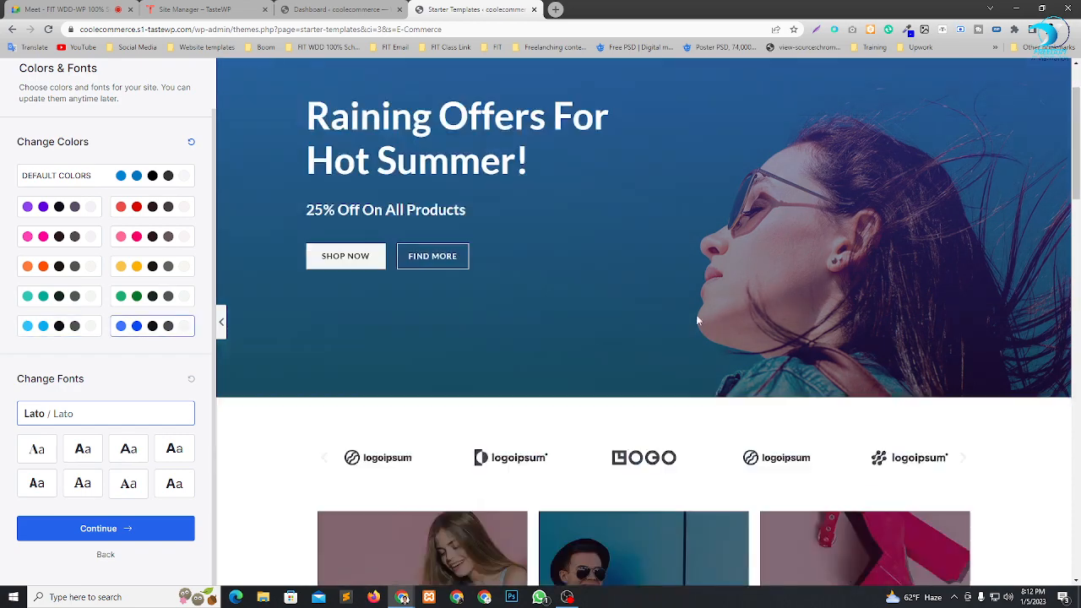
pyautogui.scroll(6, 692, 295)
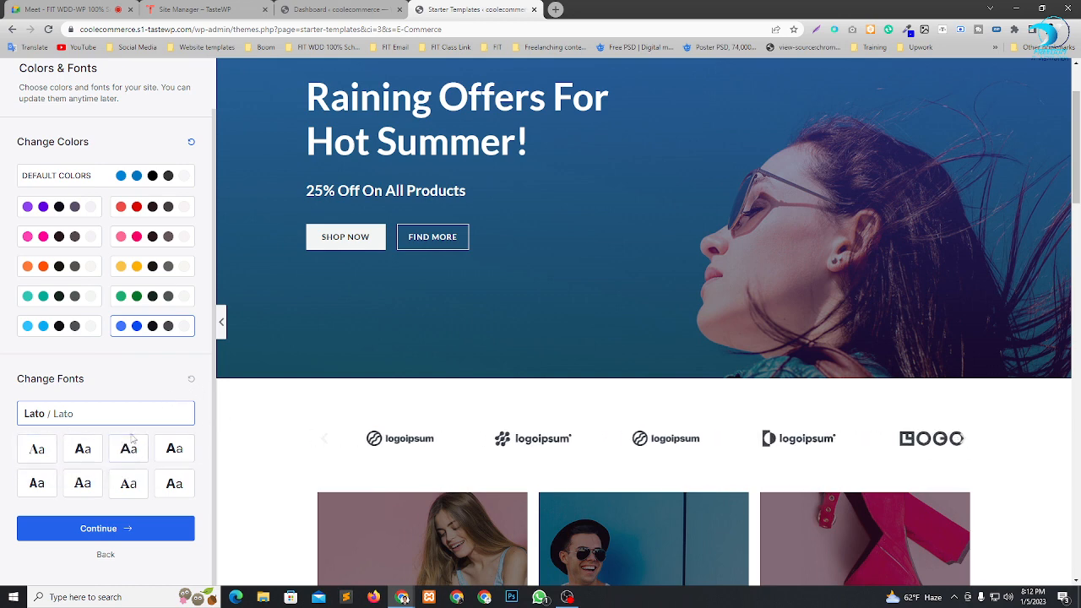
pyautogui.click(93, 529)
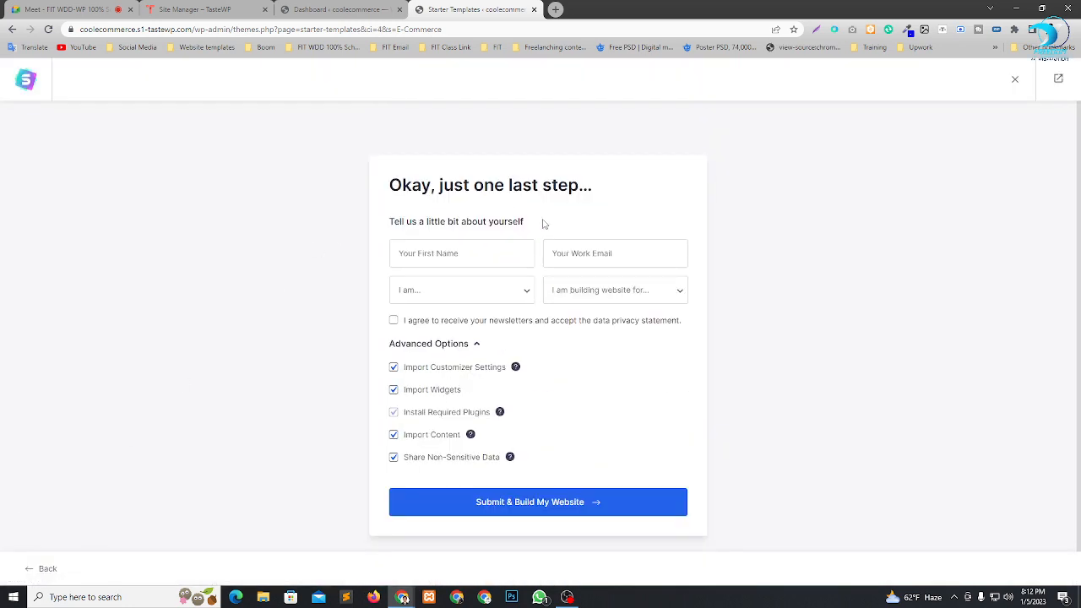
# Fill in the first name and work email, and set the experience level to Intermediate.
pyautogui.click(465, 253)
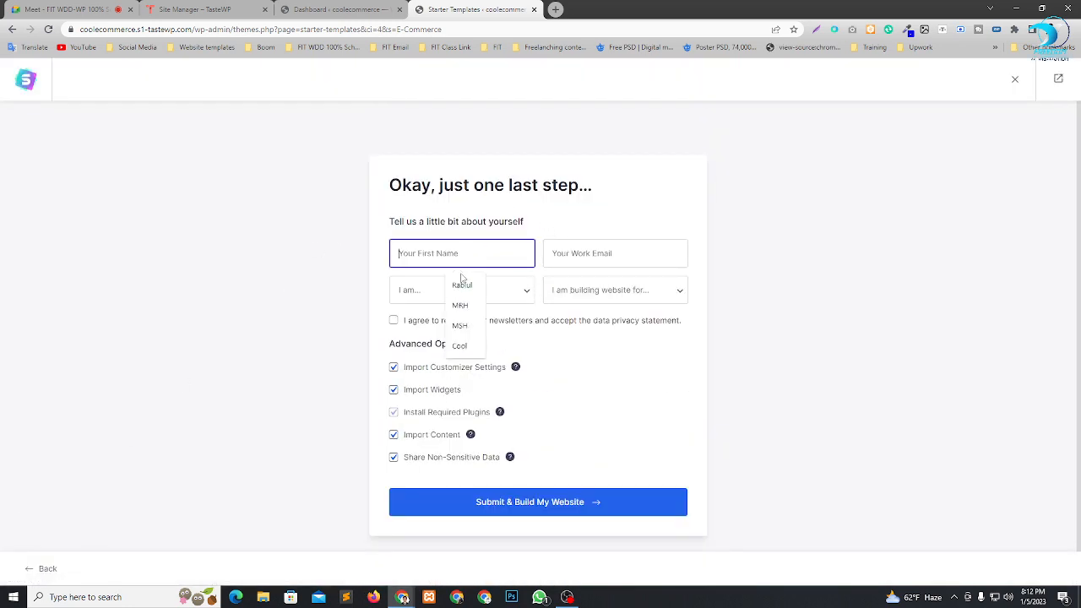
pyautogui.click(463, 287)
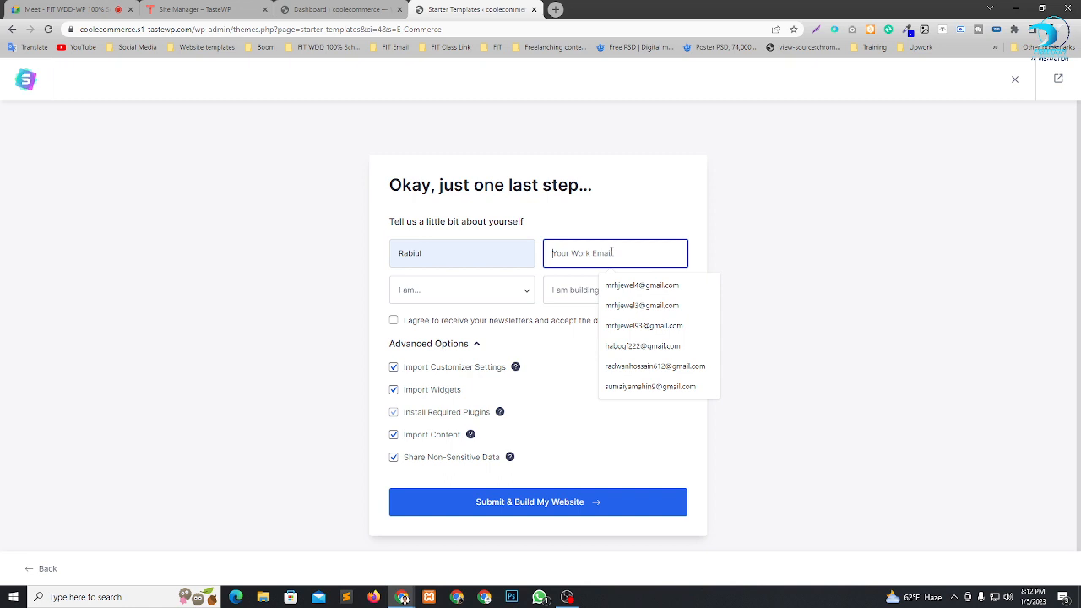
pyautogui.click(639, 307)
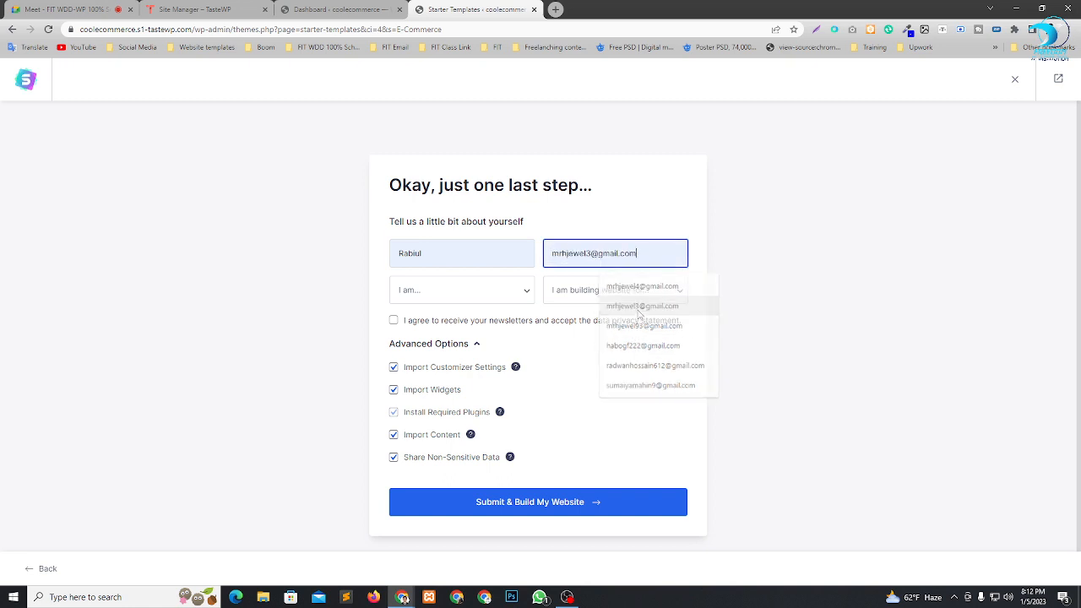
pyautogui.click(518, 294)
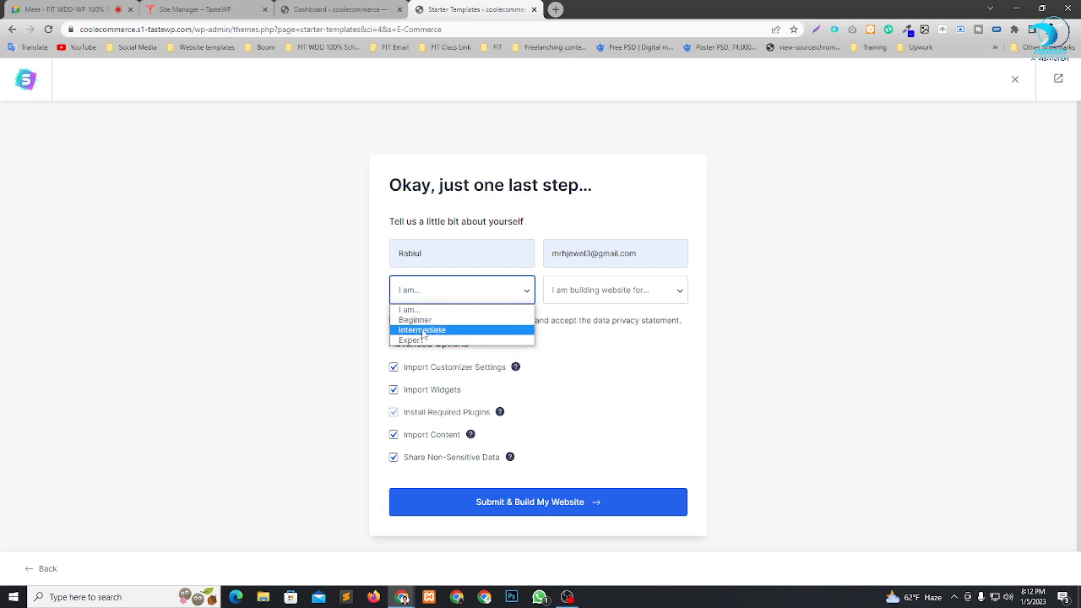
pyautogui.click(425, 329)
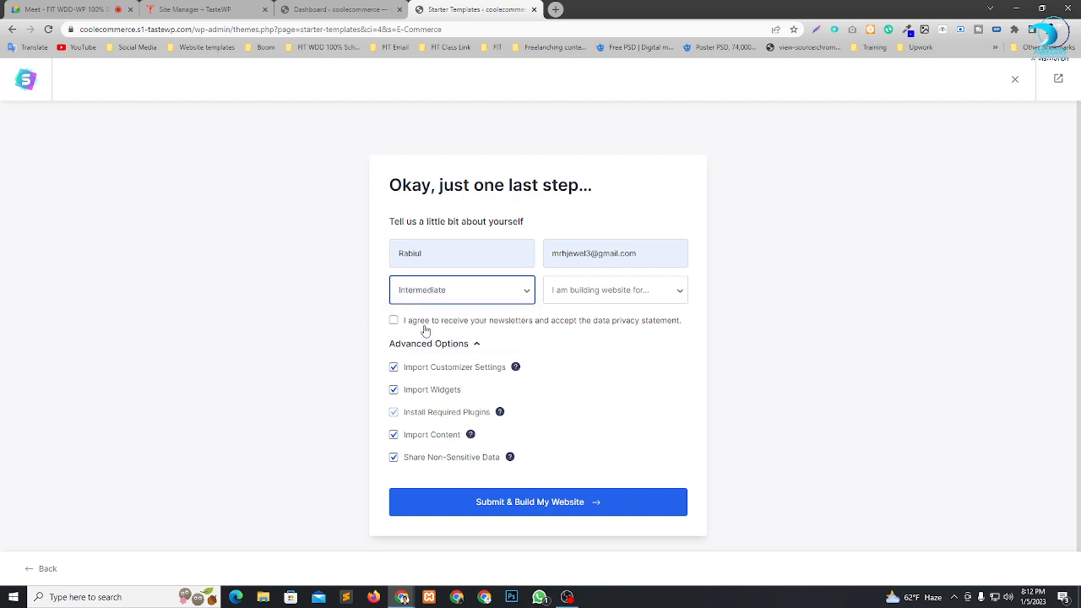
# Set the website purpose to Myself/My Company, agree to the newsletters and data privacy statement, and submit the form to build the website.
pyautogui.click(644, 291)
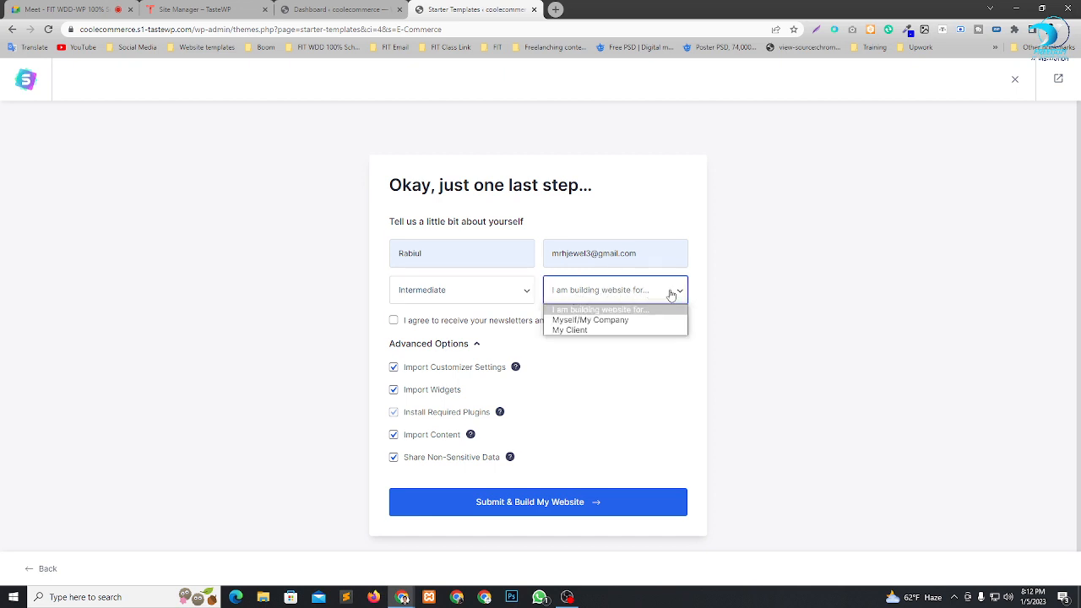
pyautogui.click(593, 321)
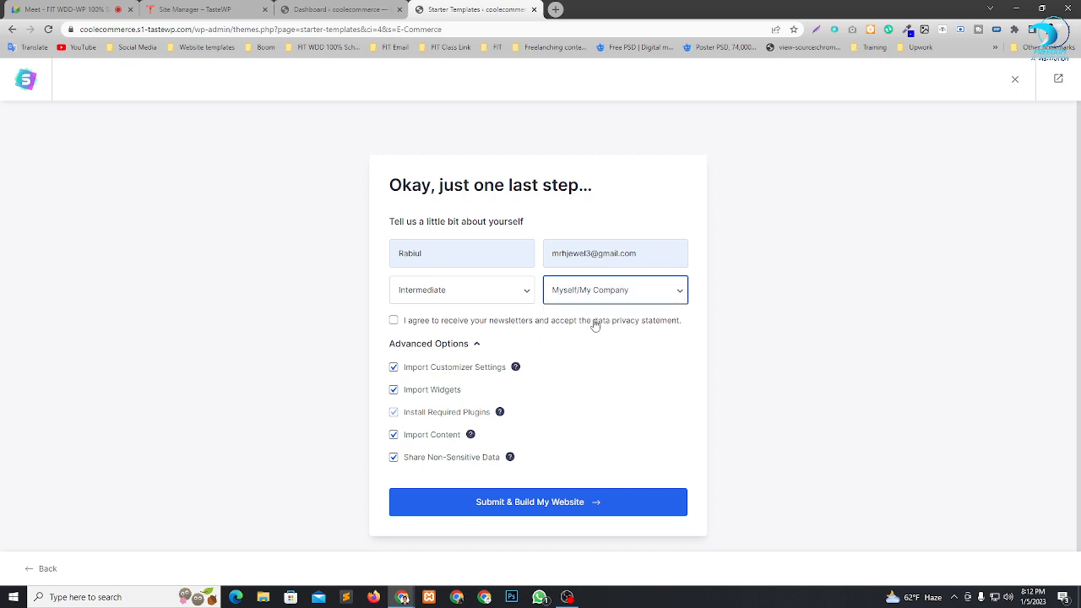
pyautogui.click(394, 321)
pyautogui.scroll(-1, 484, 328)
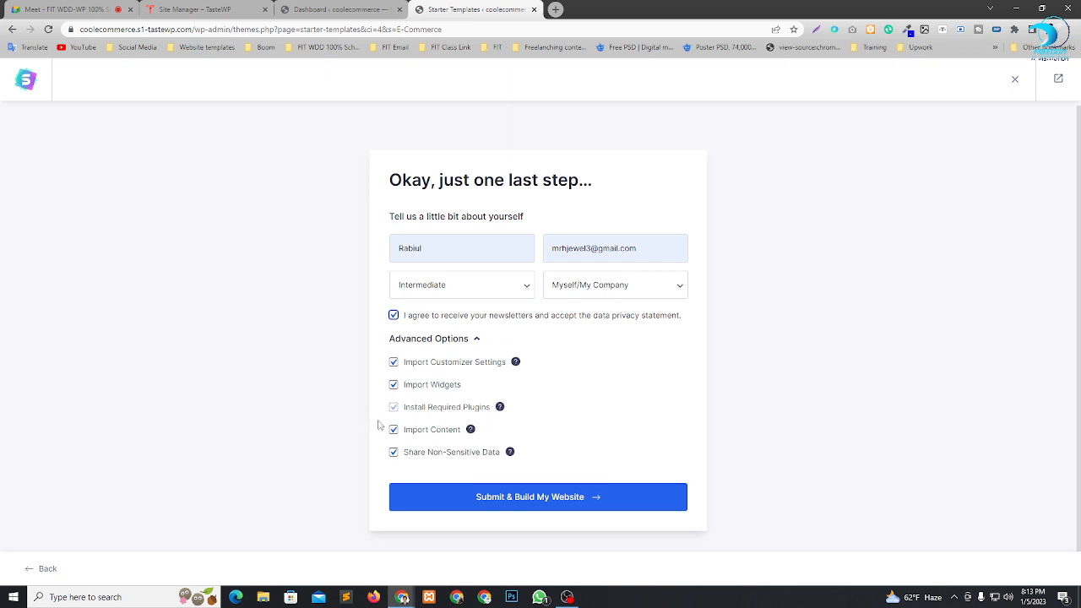
pyautogui.click(541, 504)
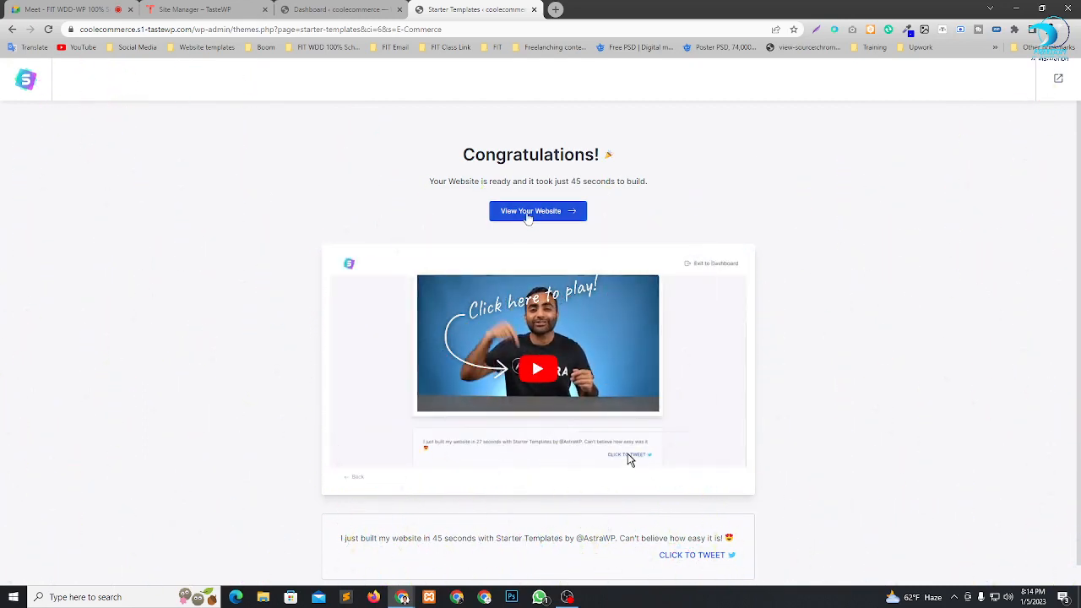
# View the finished coolecommerce website and look over its homepage from the hero banner through the products to the footer.
pyautogui.click(528, 213)
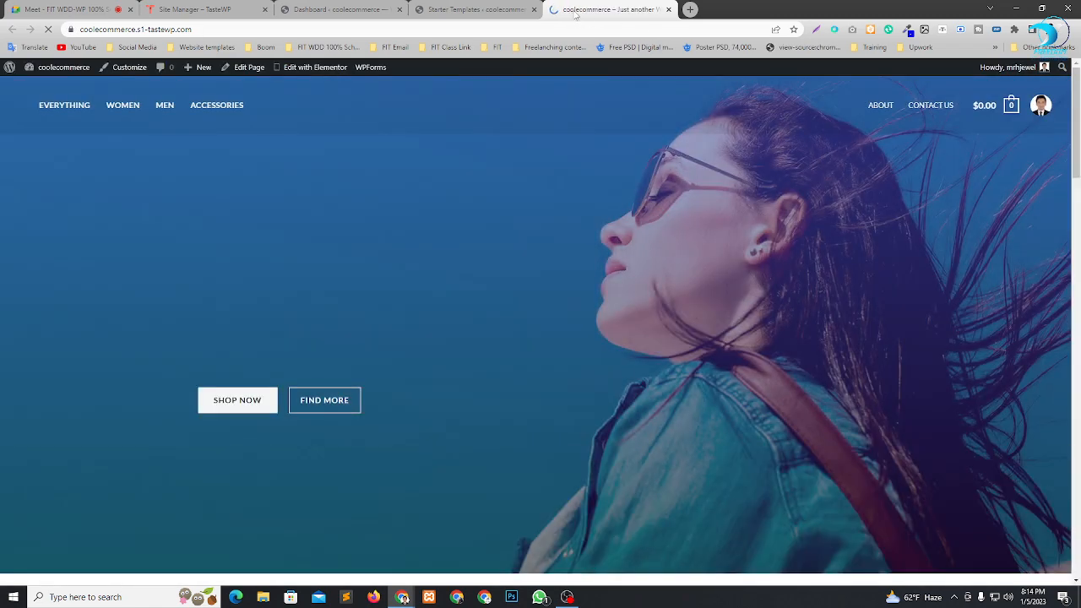
pyautogui.scroll(-3, 412, 200)
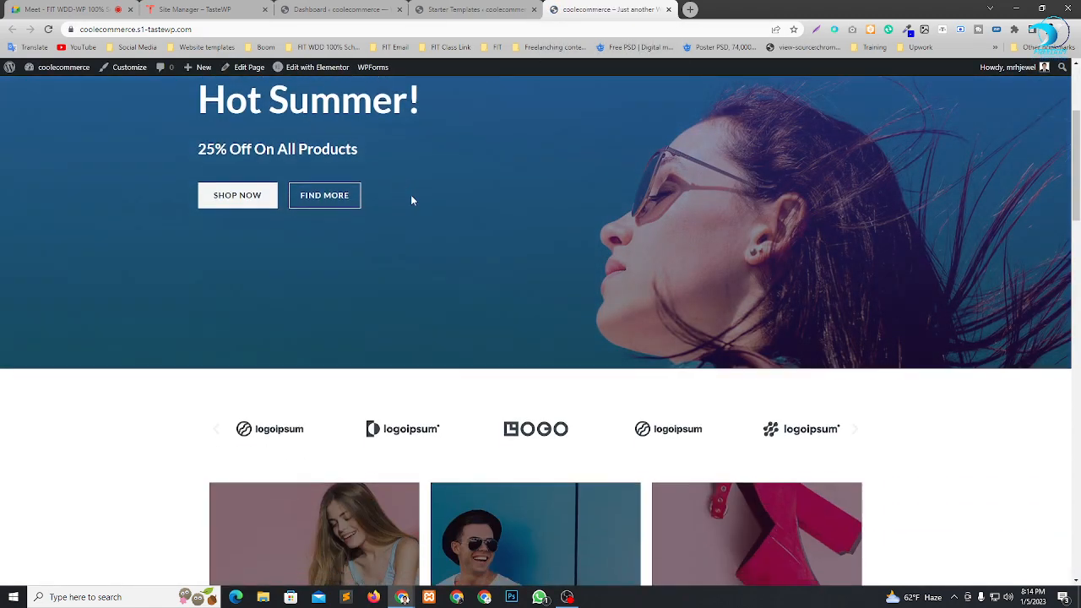
pyautogui.scroll(-20, 412, 201)
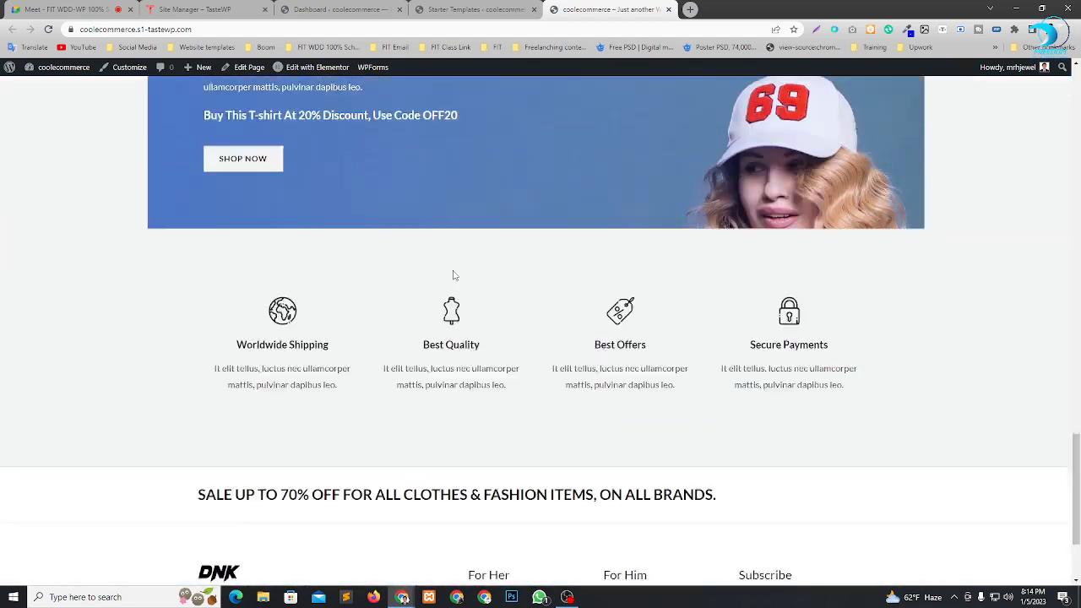
pyautogui.scroll(-3, 460, 279)
pyautogui.scroll(10, 465, 418)
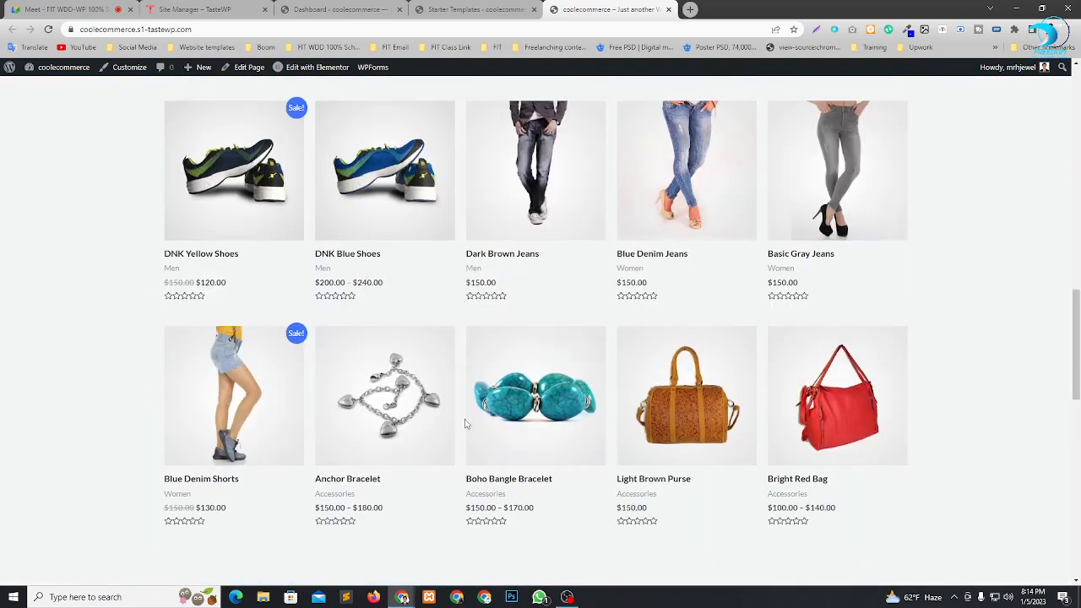
pyautogui.scroll(15, 464, 424)
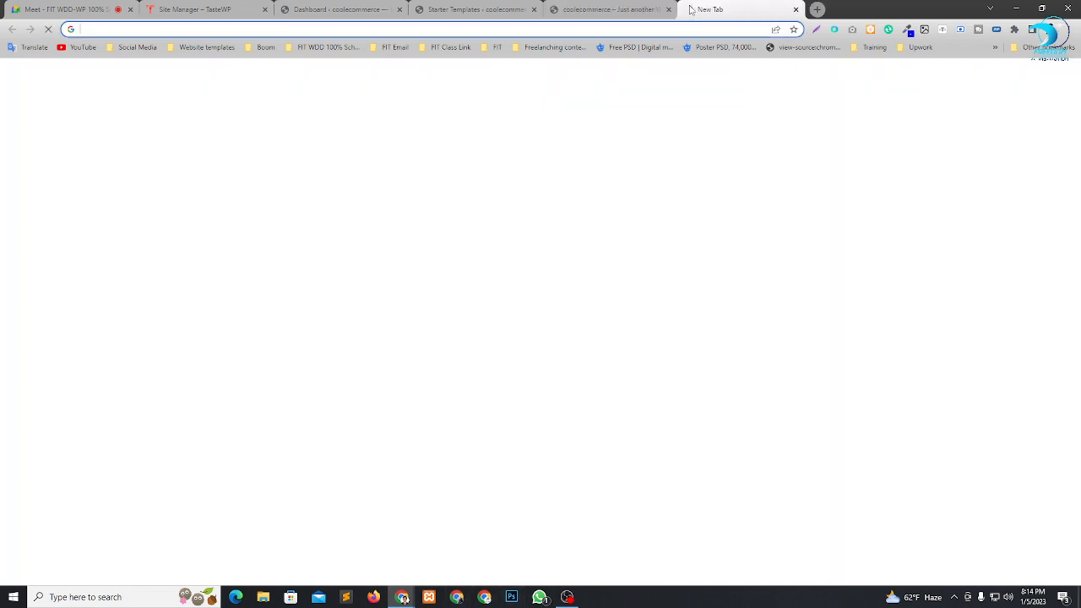
# Open the fiverr.com home page in a new browser tab.
pyautogui.click(690, 9)
pyautogui.write('f')
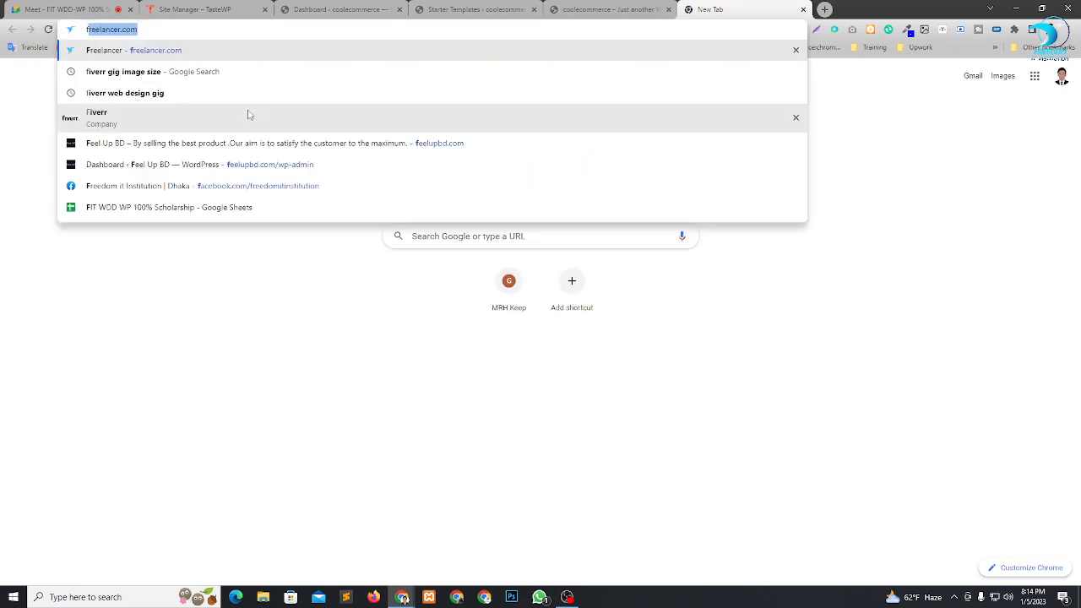
pyautogui.write('iv')
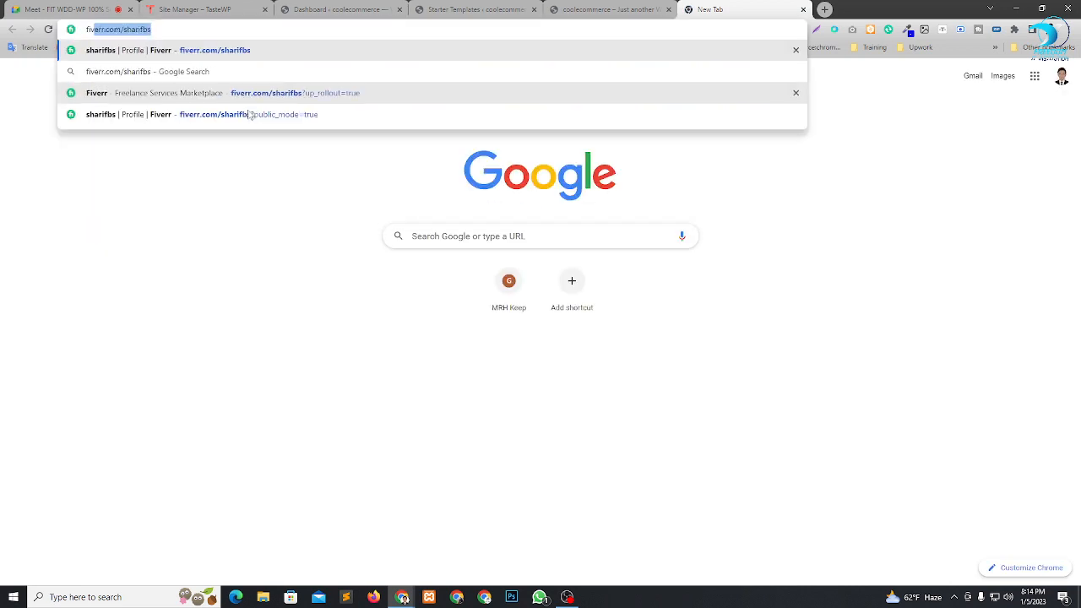
pyautogui.press('Right')
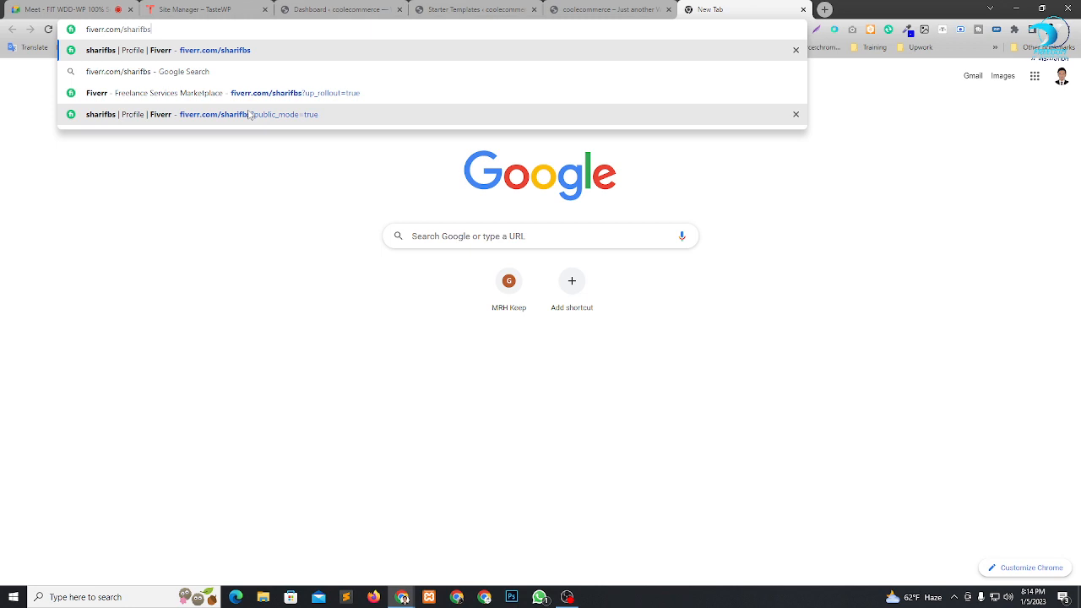
pyautogui.press('BackSpace')
pyautogui.press('BackSpace')
pyautogui.press('BackSpace')
pyautogui.press('BackSpace')
pyautogui.press('BackSpace')
pyautogui.press('BackSpace')
pyautogui.press('BackSpace')
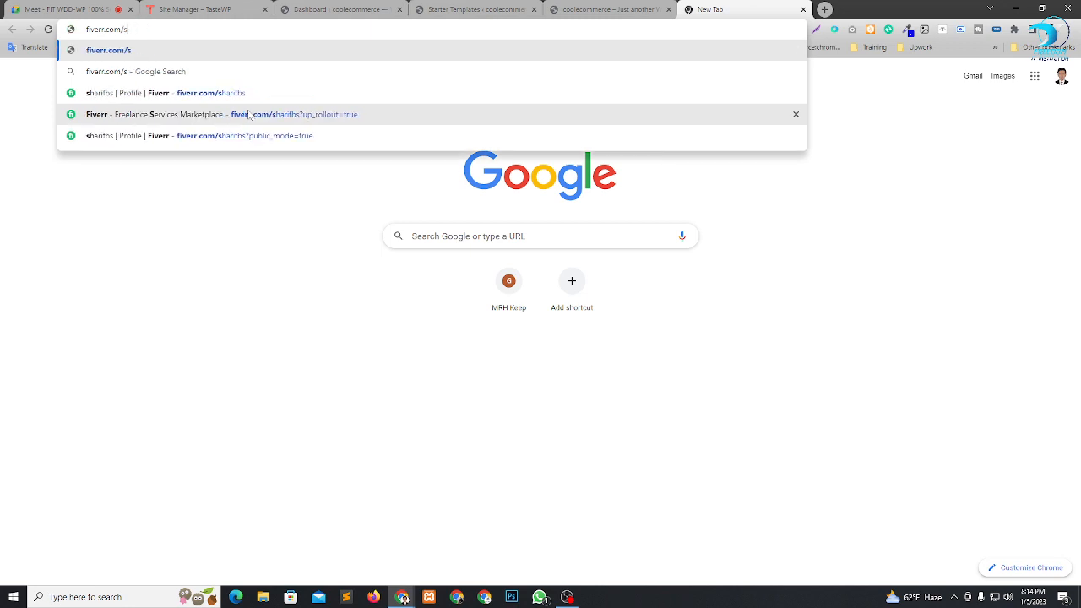
pyautogui.press('BackSpace')
pyautogui.press('BackSpace')
pyautogui.press('Return')
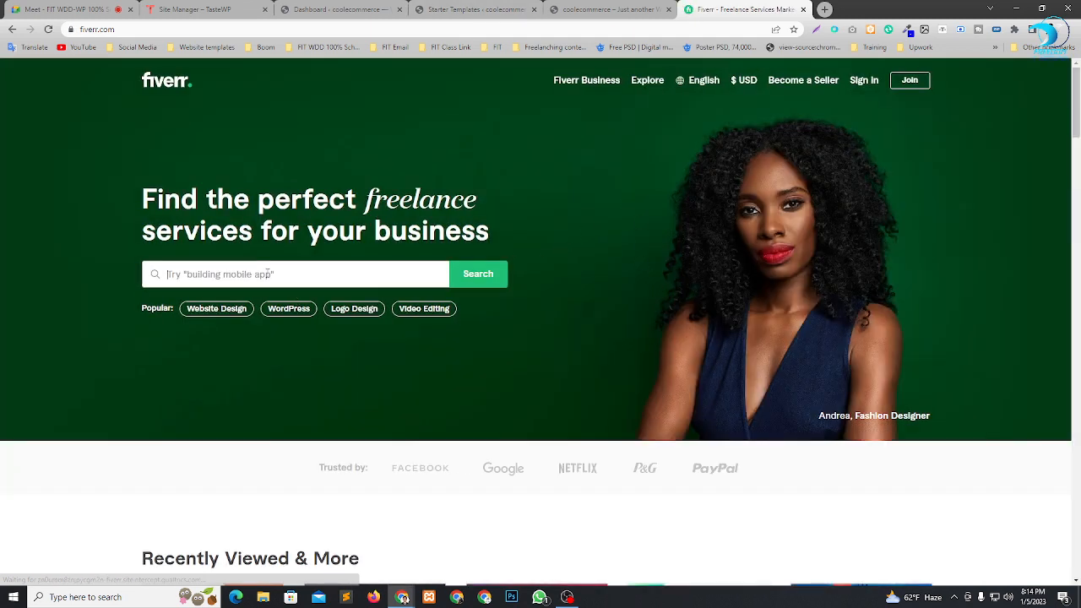
# Search Fiverr for "wordpress theme install and demo import".
pyautogui.write('w')
pyautogui.press('BackSpace')
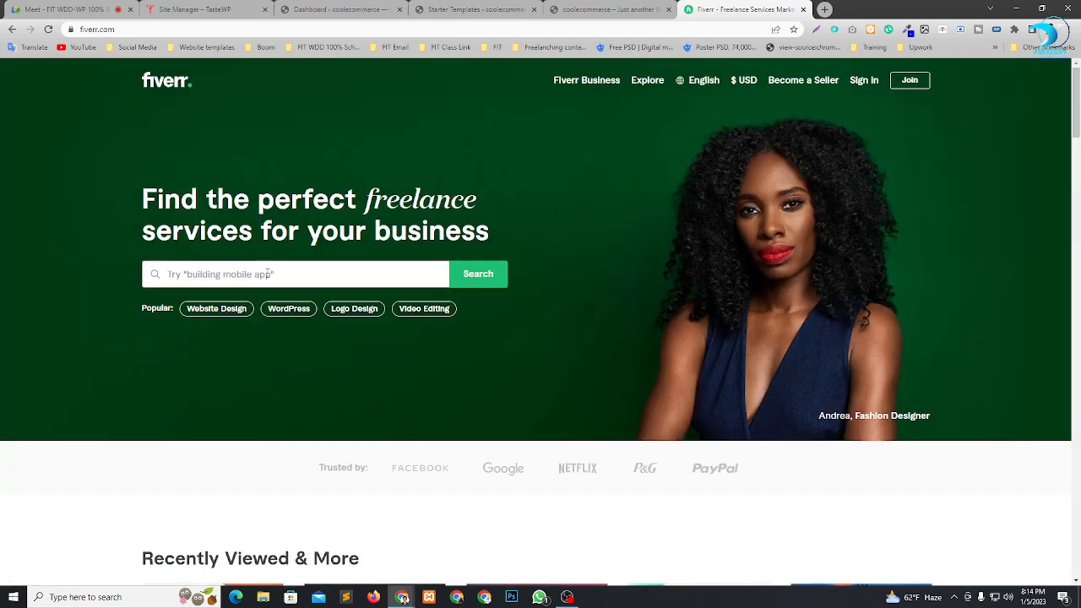
pyautogui.write('wordpre')
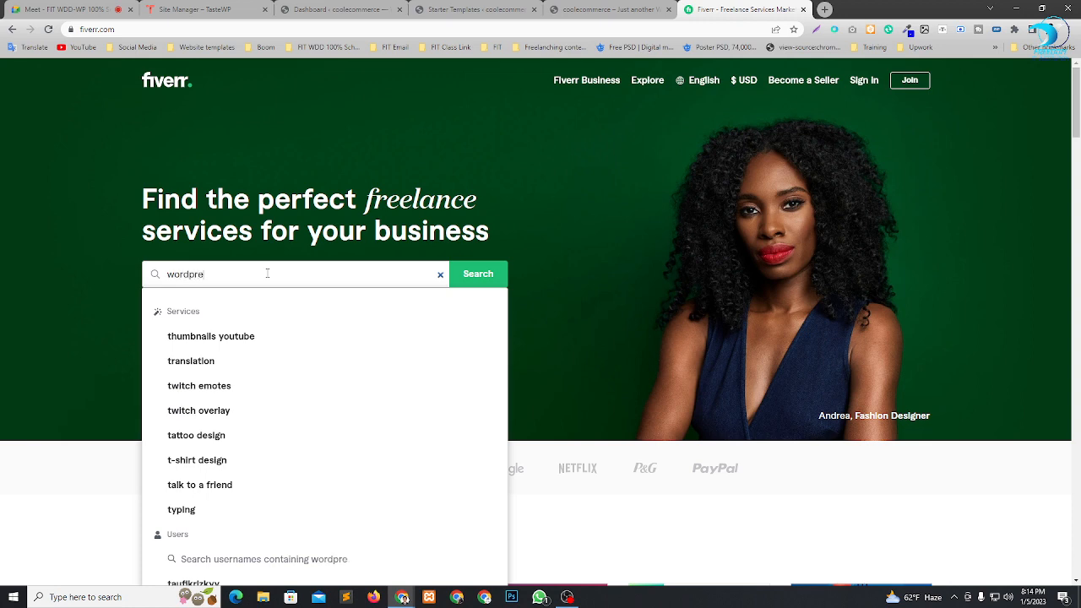
pyautogui.write('ss theme')
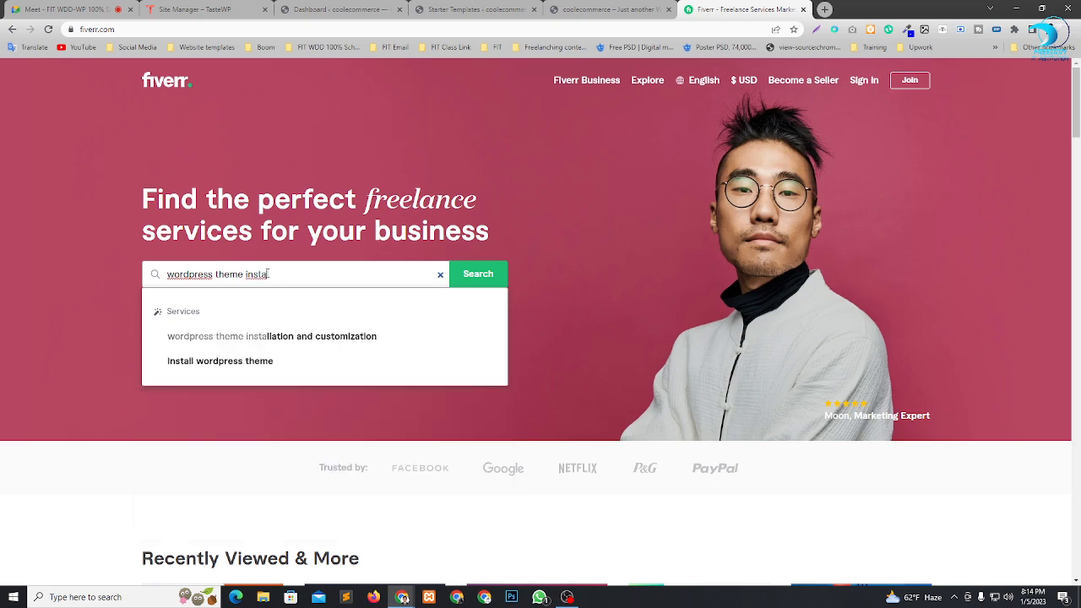
pyautogui.write('install')
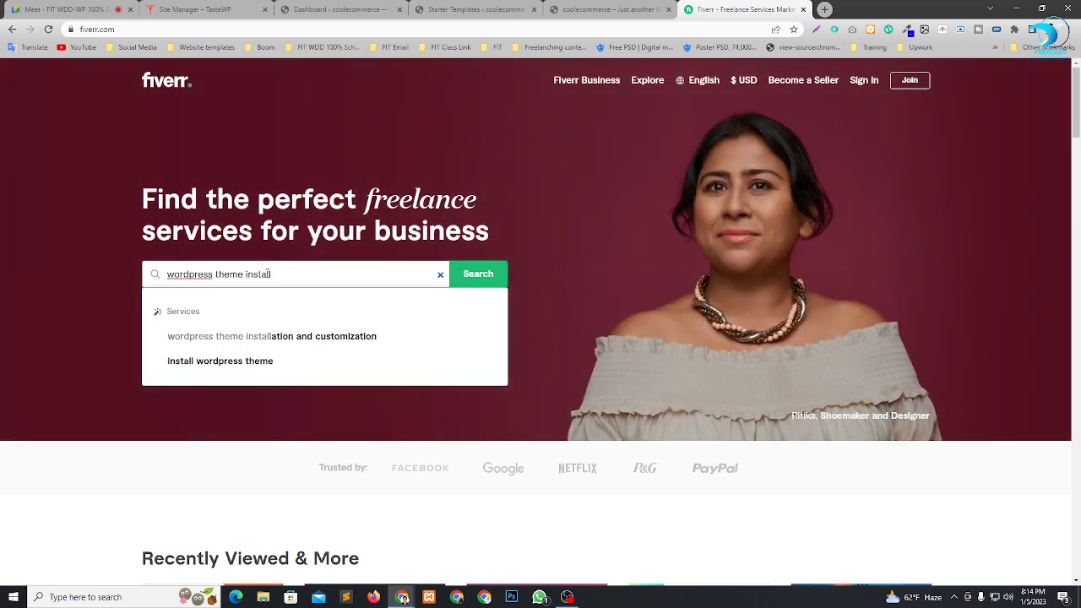
pyautogui.write(' and d')
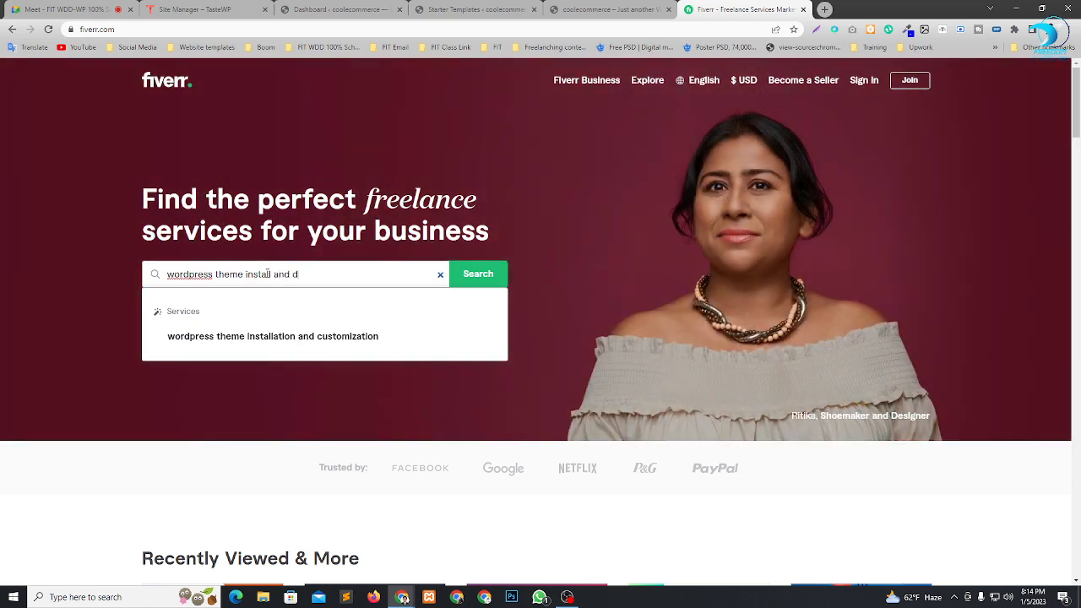
pyautogui.write('emo ')
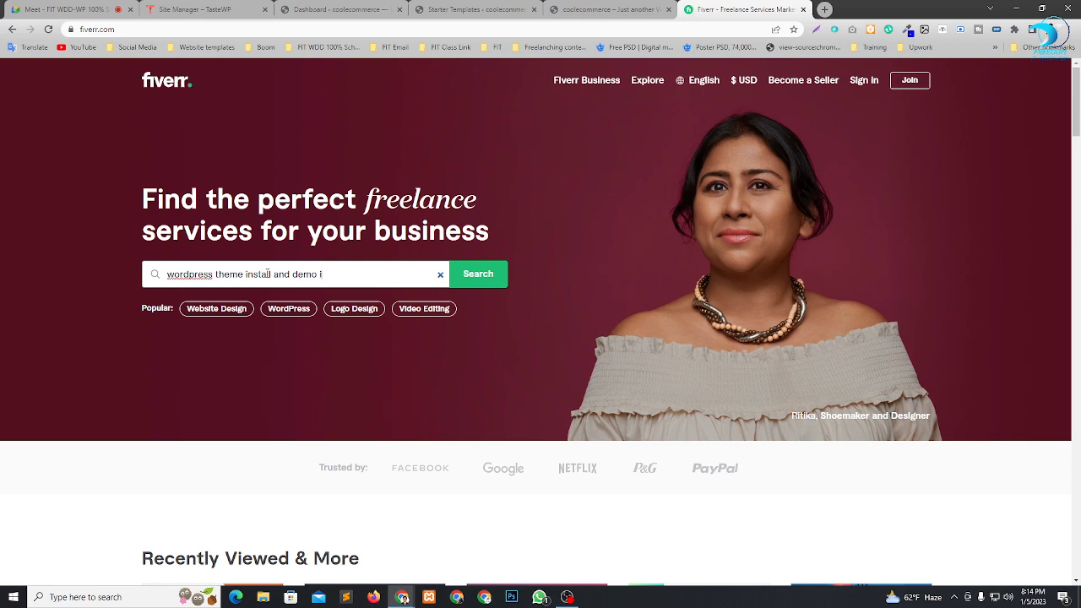
pyautogui.write('impor')
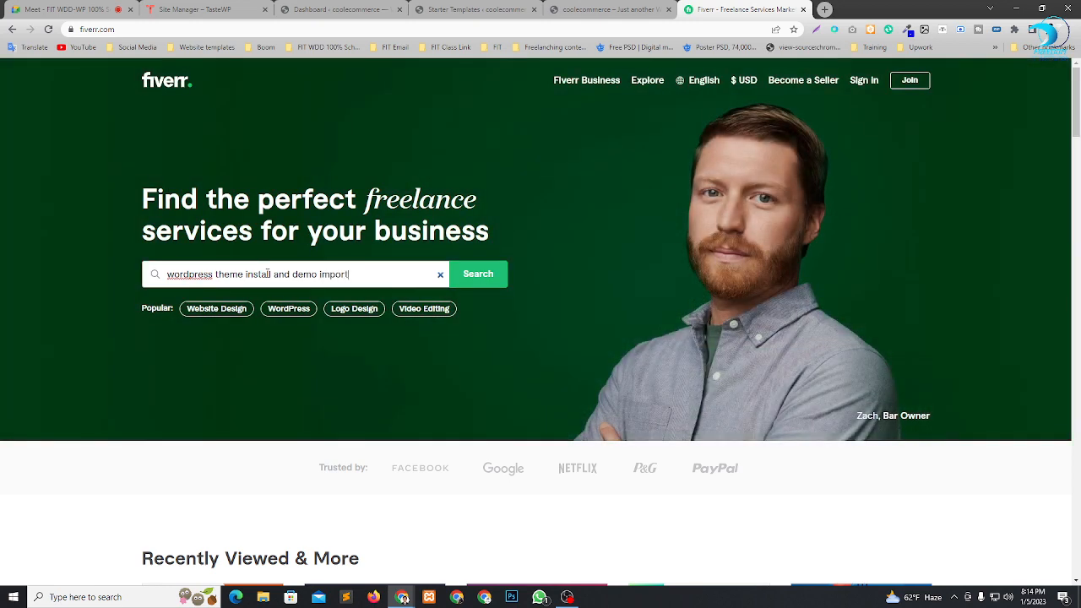
pyautogui.write('t')
pyautogui.press('Return')
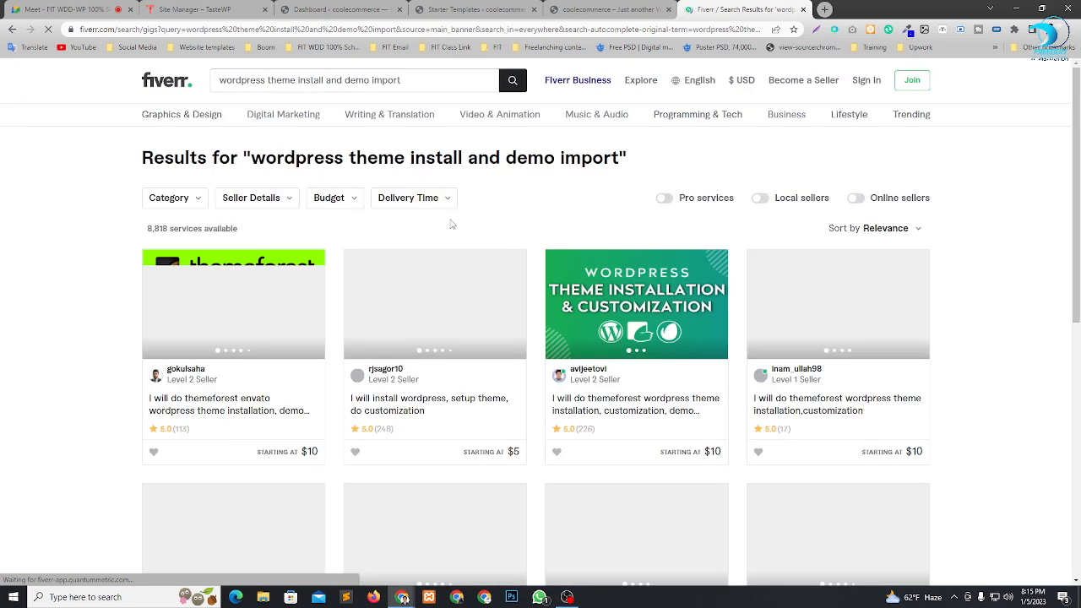
# Check the review count of the first gig in the results and open that gig in a new tab.
pyautogui.scroll(-3, 378, 314)
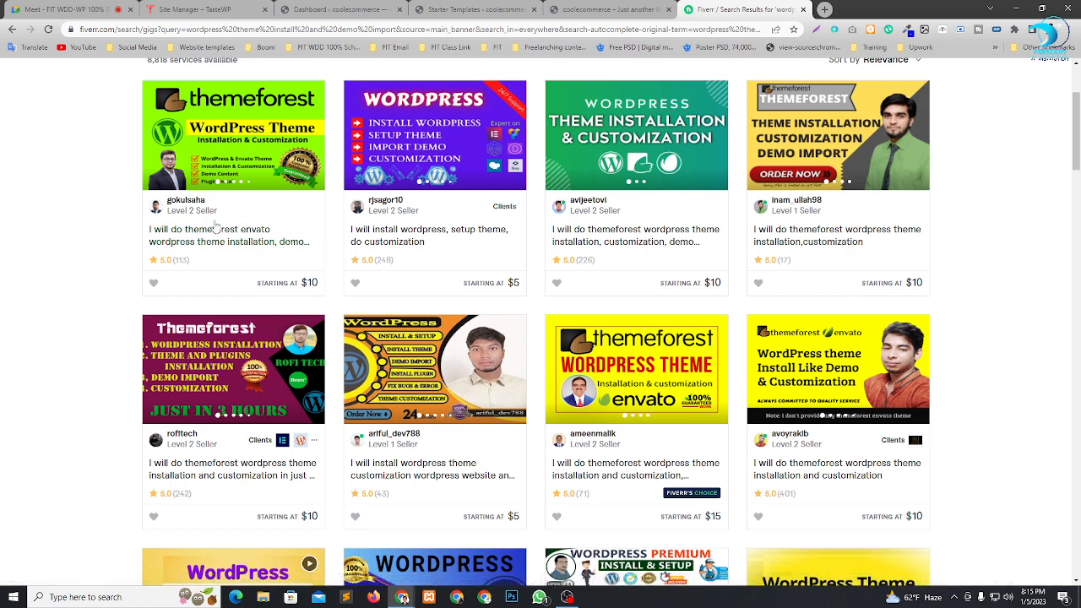
pyautogui.doubleClick(180, 260)
pyautogui.rightClick(210, 233)
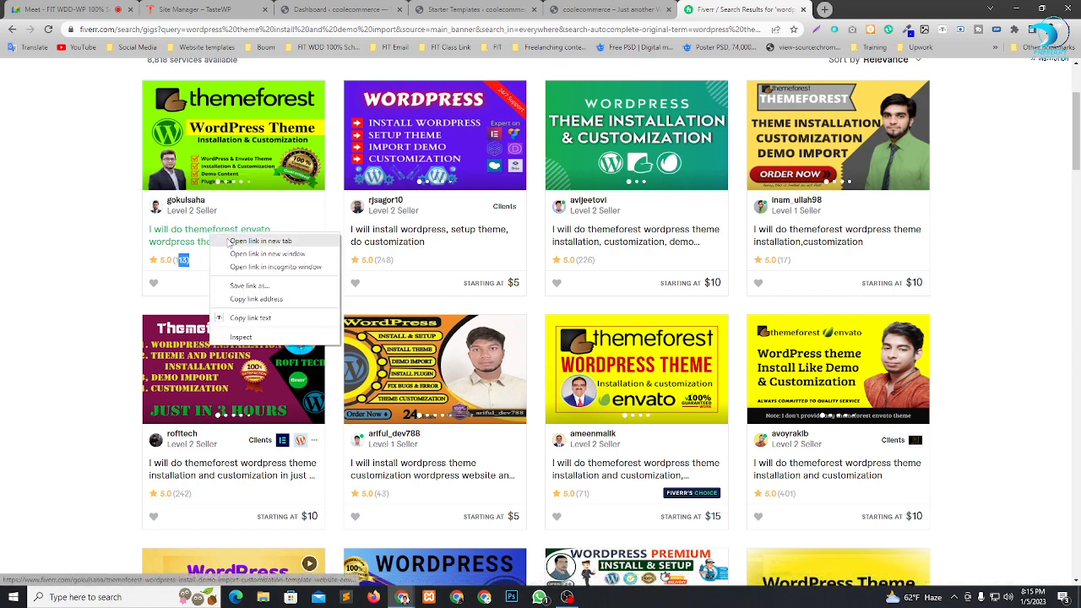
pyautogui.click(228, 241)
pyautogui.click(862, 9)
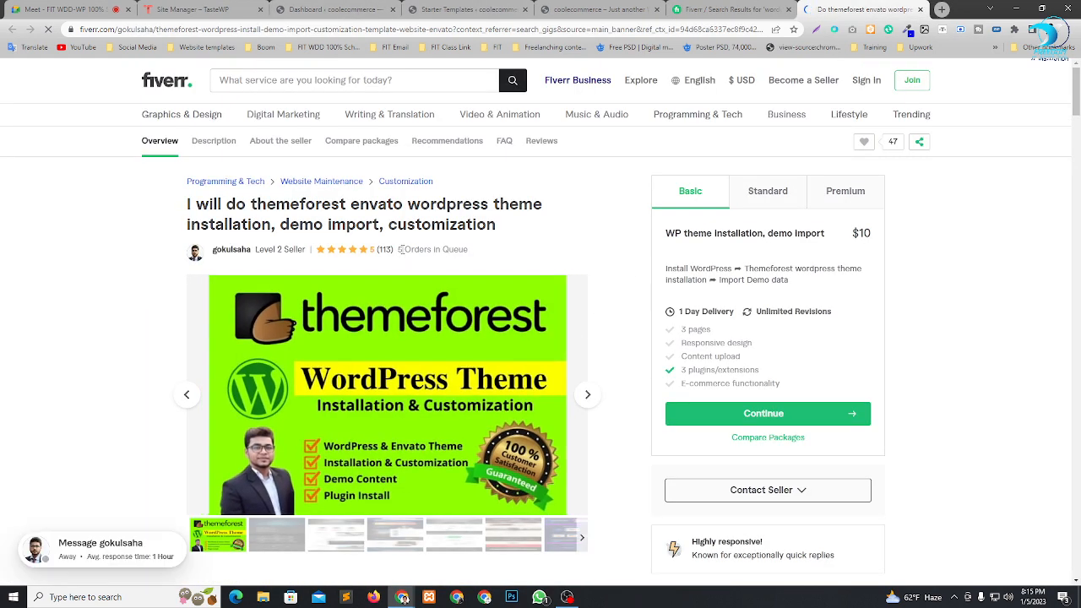
# Check the gig's orders in queue and compare its Standard, Premium and Basic packages.
pyautogui.moveTo(401, 249); pyautogui.dragTo(486, 253)
pyautogui.click(776, 196)
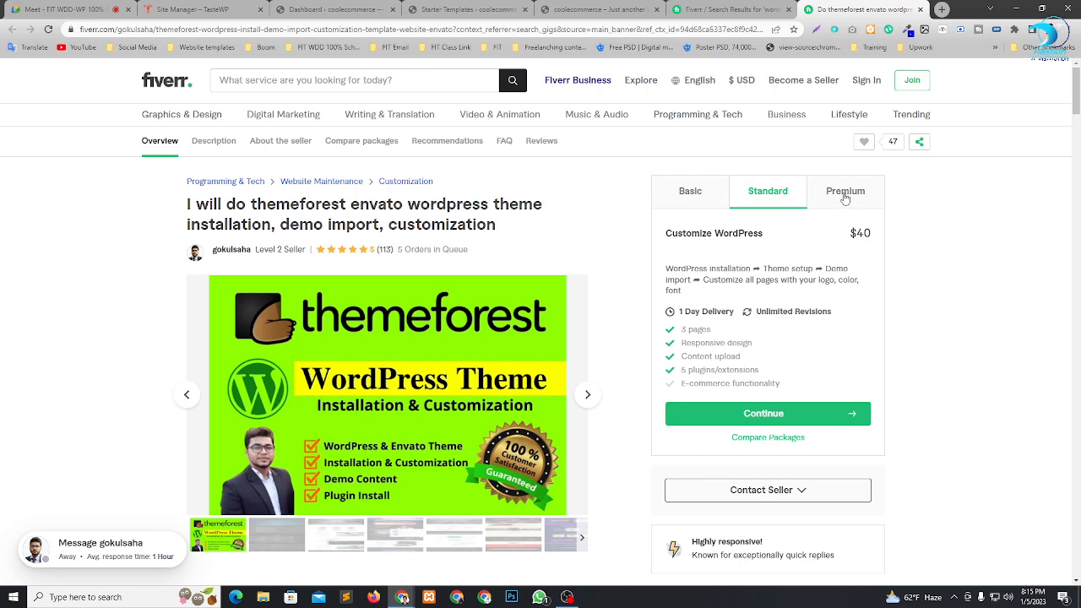
pyautogui.click(877, 198)
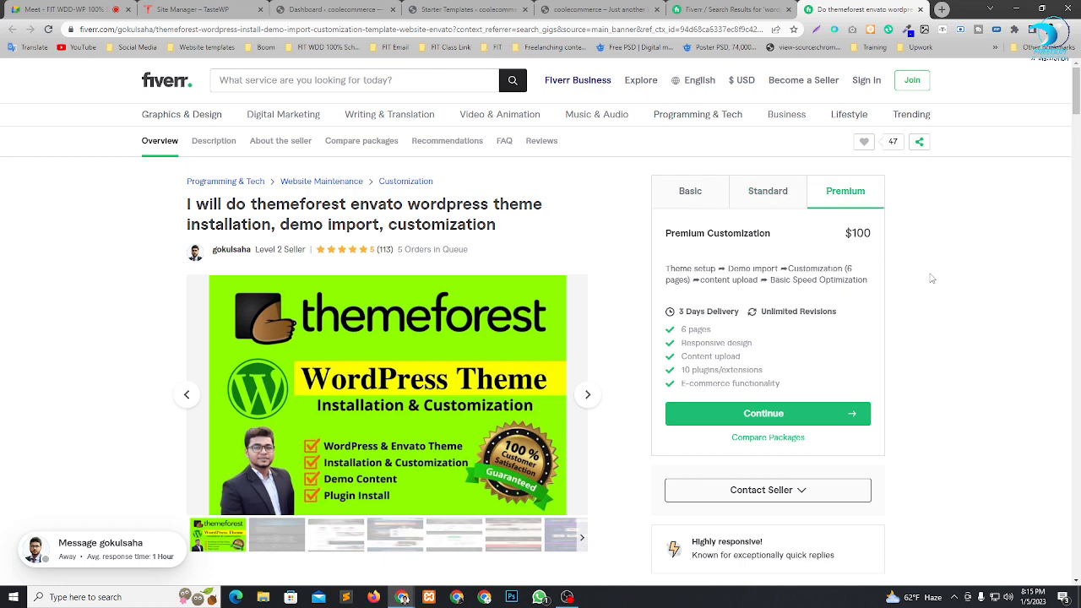
pyautogui.click(691, 191)
# Read through the gig's description, seller profile with its review count, package comparison and recommended gigs.
pyautogui.scroll(-3, 478, 284)
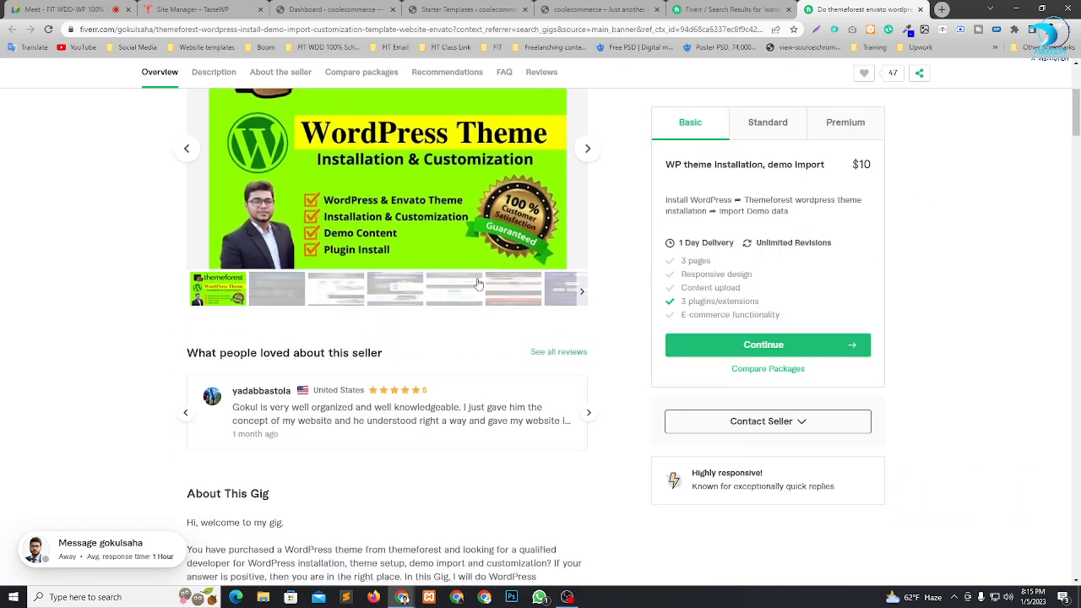
pyautogui.scroll(-8, 478, 284)
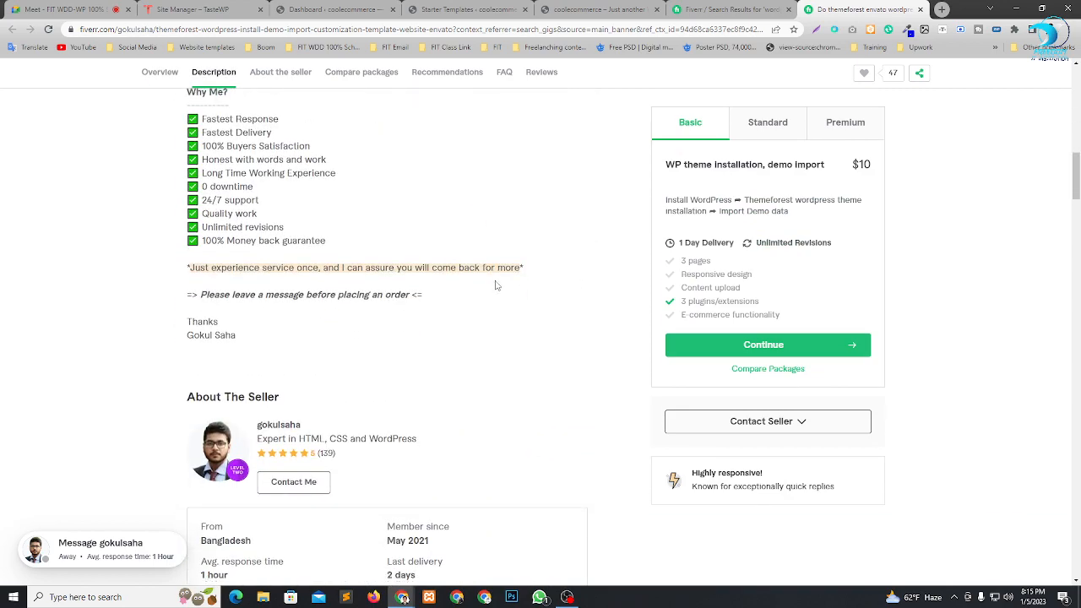
pyautogui.scroll(-6, 496, 285)
pyautogui.scroll(4, 500, 282)
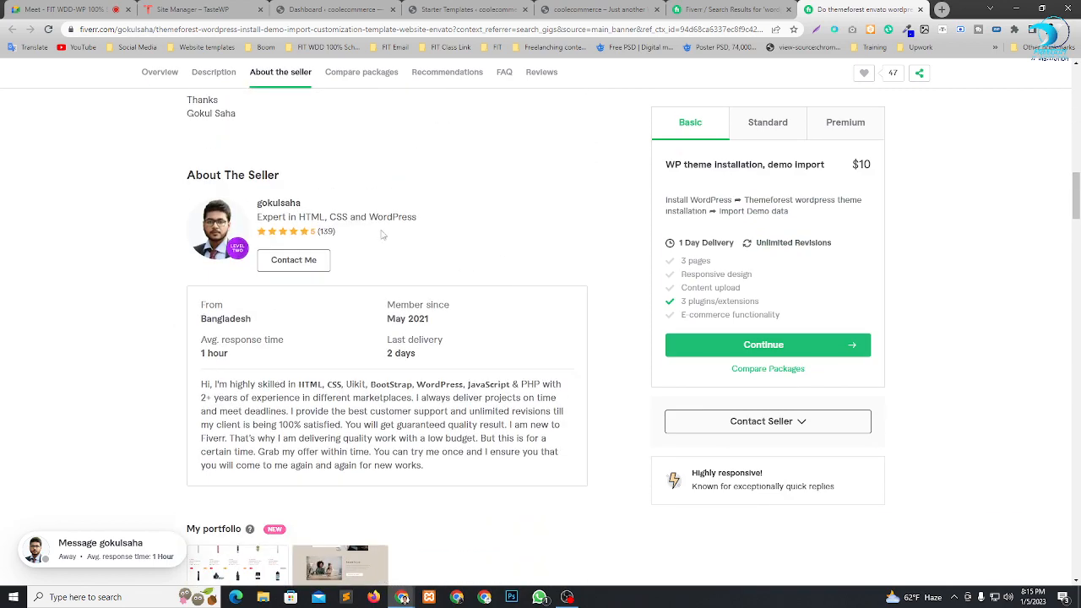
pyautogui.moveTo(360, 236); pyautogui.dragTo(322, 237)
pyautogui.scroll(-8, 507, 254)
pyautogui.scroll(-5, 540, 254)
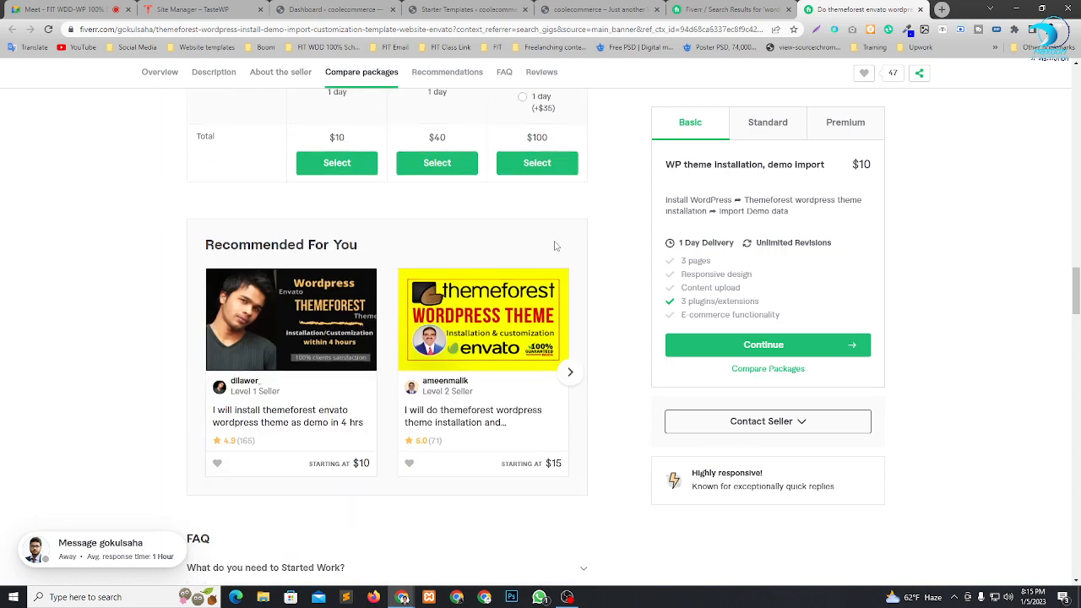
pyautogui.scroll(15, 554, 237)
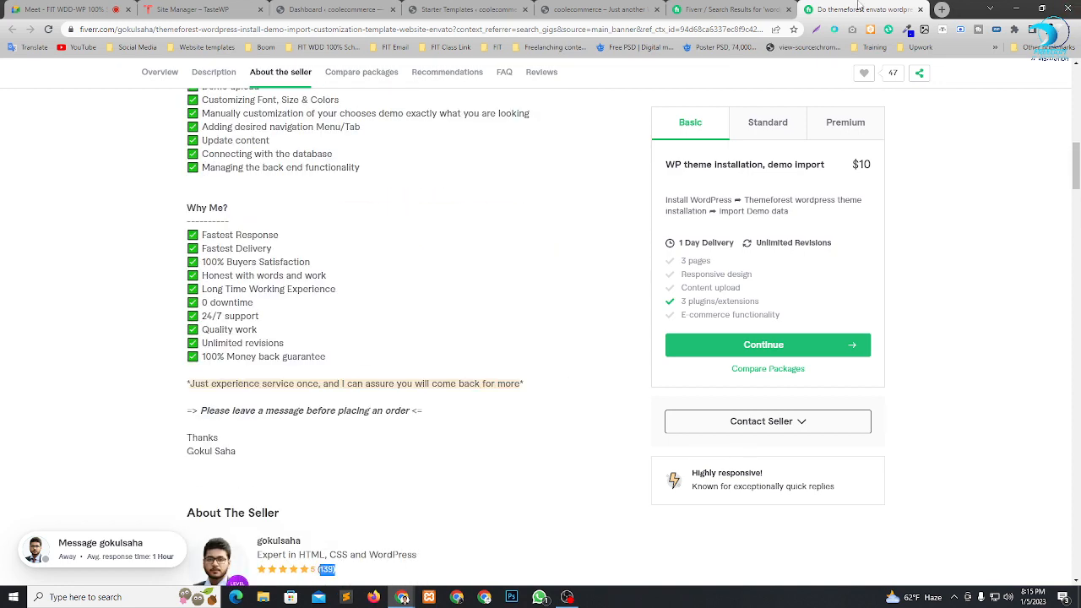
# Close the gig page and look over the review counts of the other WordPress theme installation gigs in the results.
pyautogui.click(920, 10)
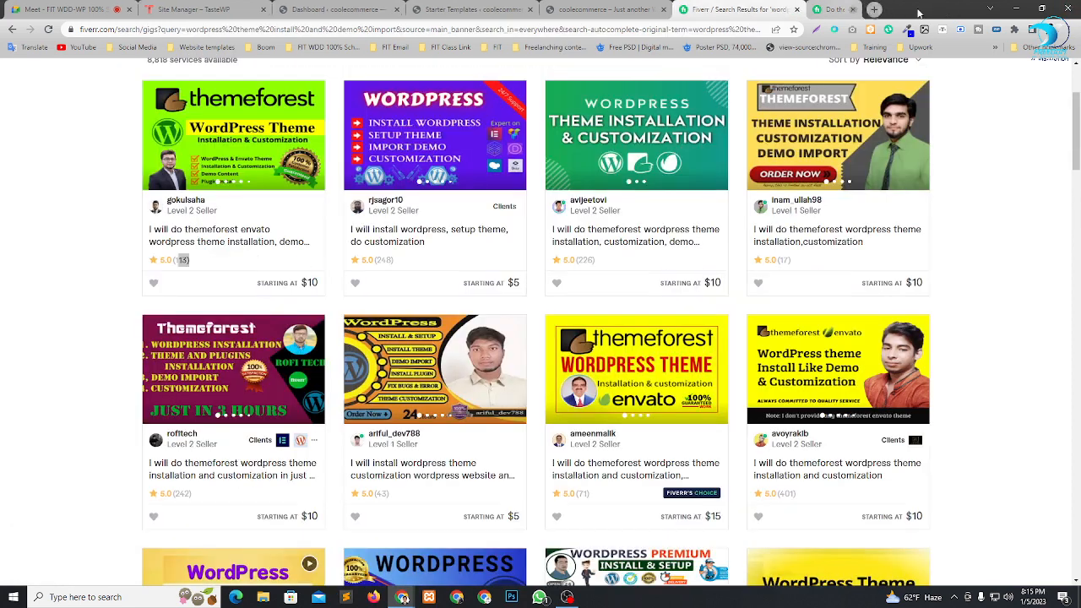
pyautogui.scroll(3, 644, 370)
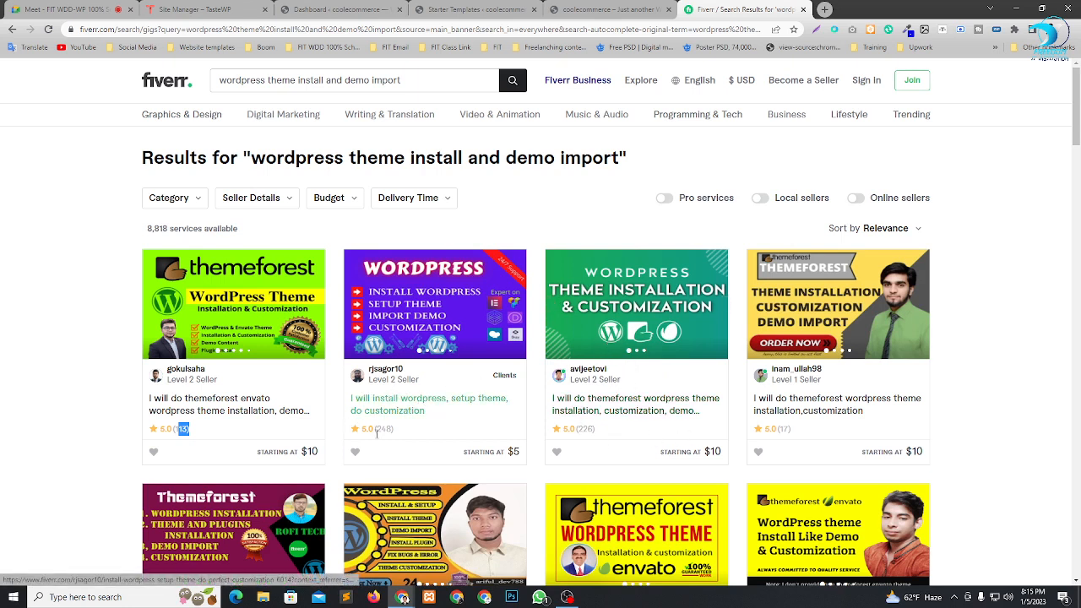
pyautogui.scroll(-3, 879, 388)
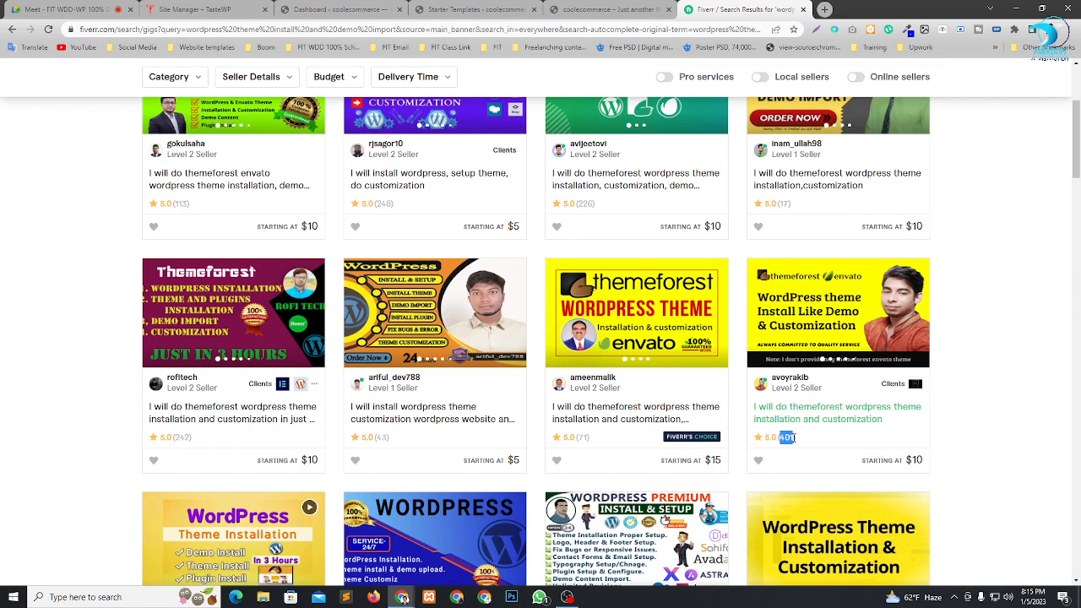
# Close the Fiverr search results and review the coolecommerce home page down to the Special Edition banner.
pyautogui.scroll(-6, 912, 363)
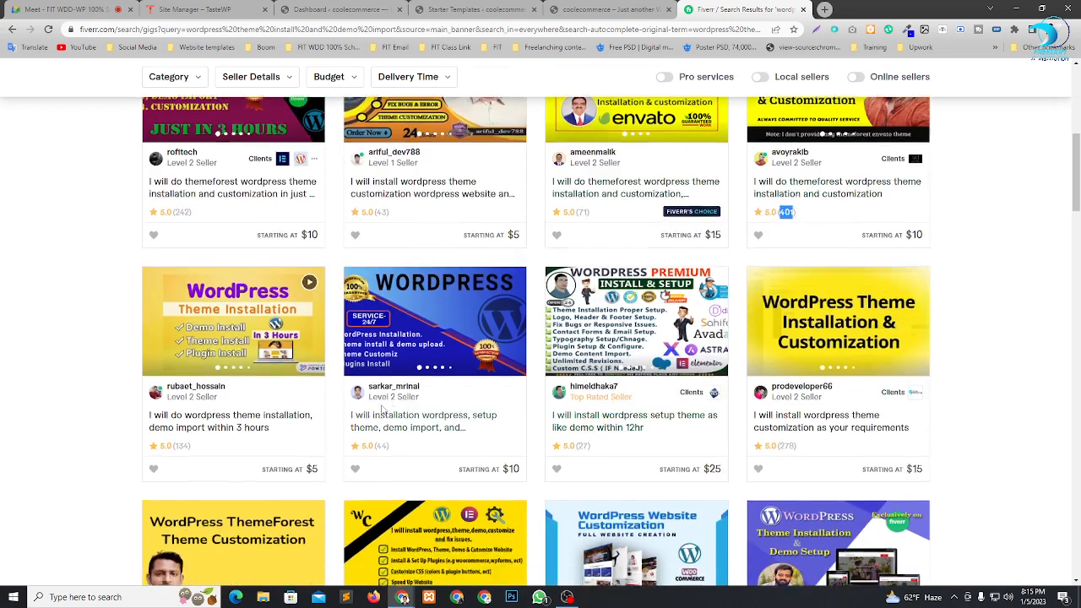
pyautogui.click(803, 10)
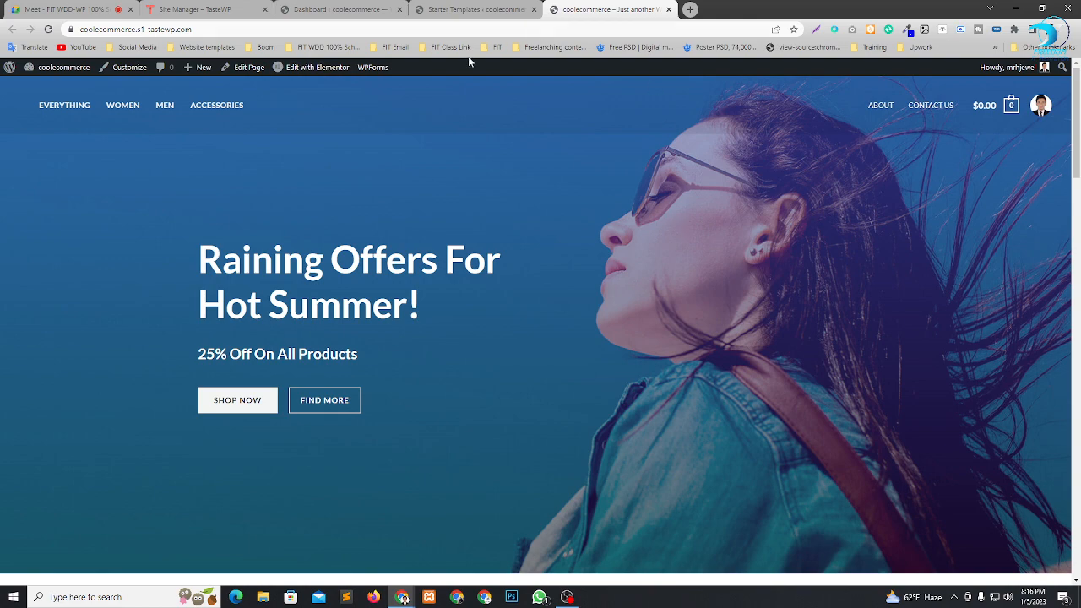
pyautogui.scroll(-15, 282, 159)
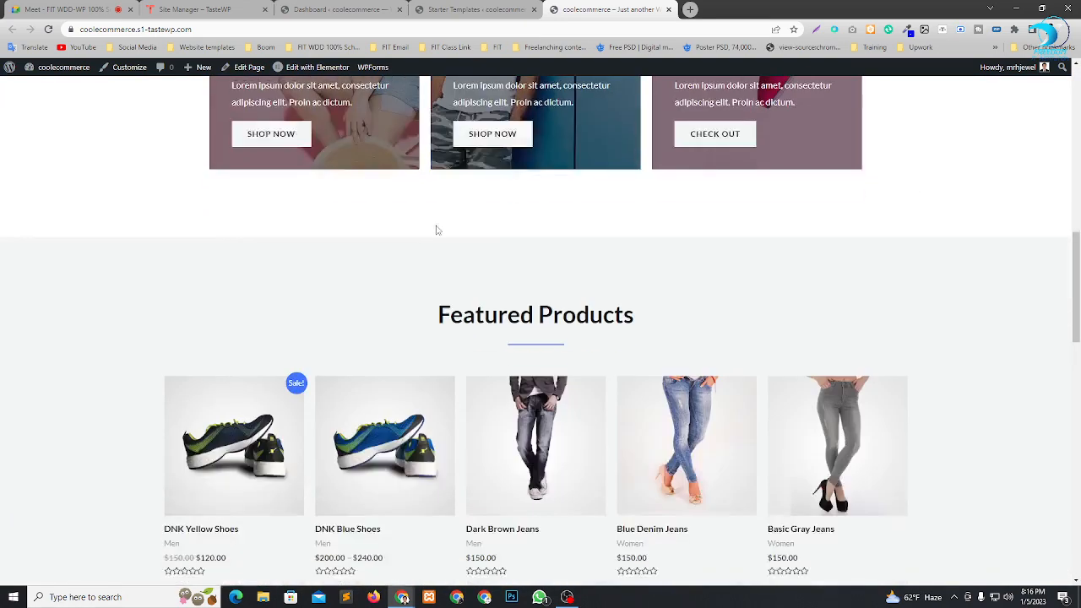
pyautogui.scroll(-8, 575, 250)
pyautogui.scroll(6, 652, 233)
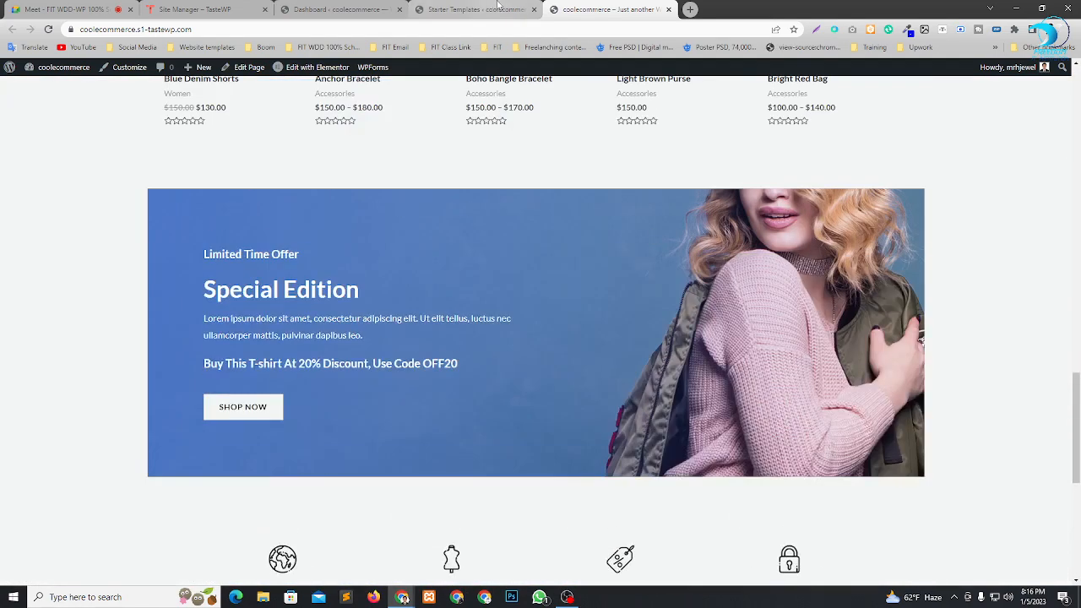
# Close the home page, Starter Templates and TasteWP Site Manager tabs, and reload the WordPress dashboard.
pyautogui.click(517, 9)
pyautogui.click(534, 9)
pyautogui.click(534, 9)
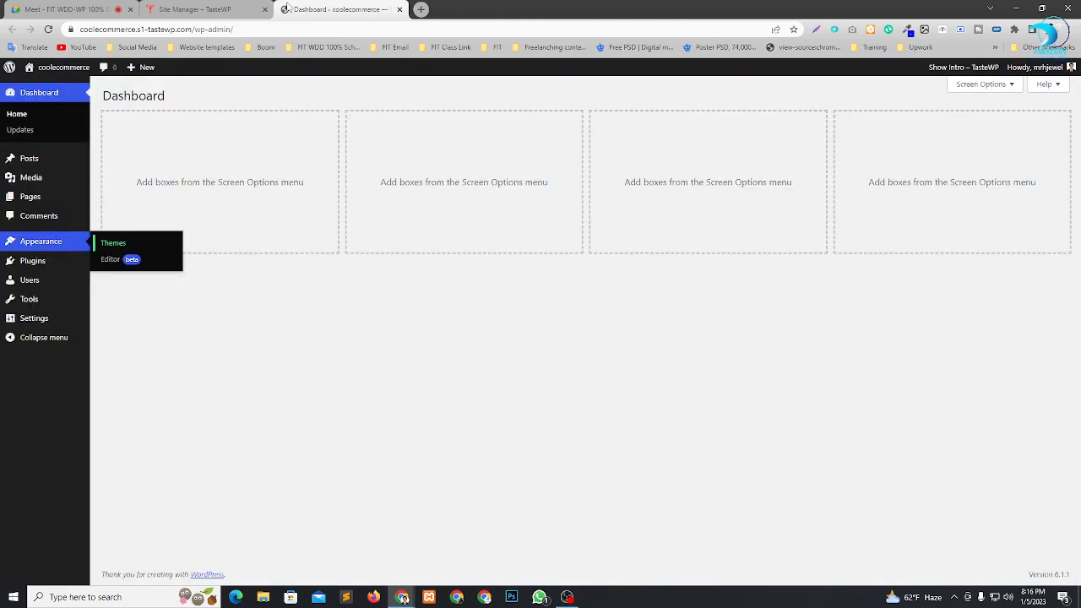
pyautogui.click(48, 29)
pyautogui.click(266, 9)
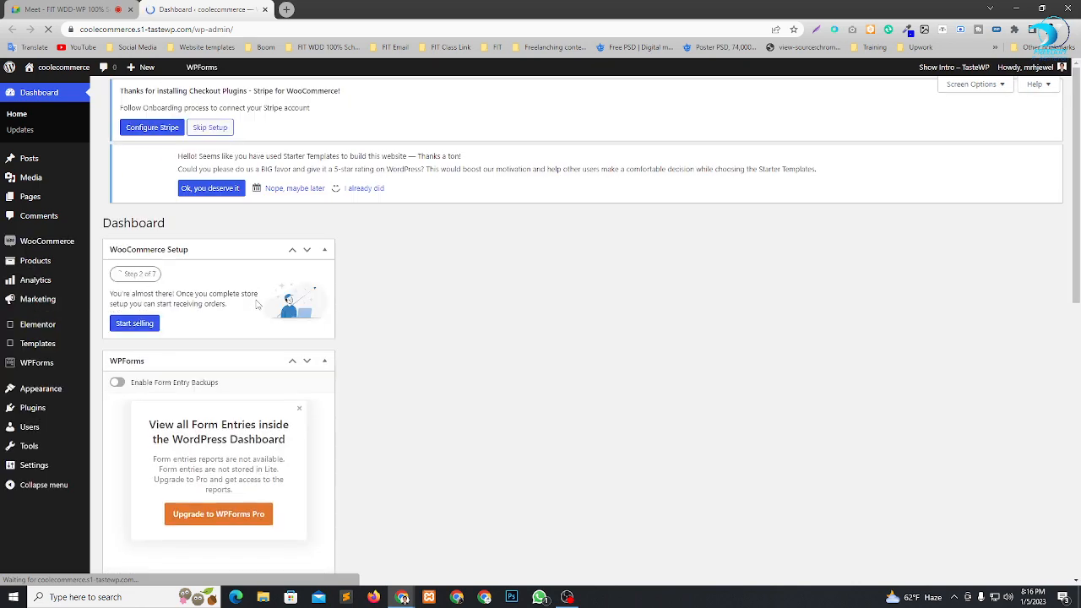
# Collapse the WooCommerce Setup box on the dashboard and open the site's front end in a new tab.
pyautogui.click(326, 273)
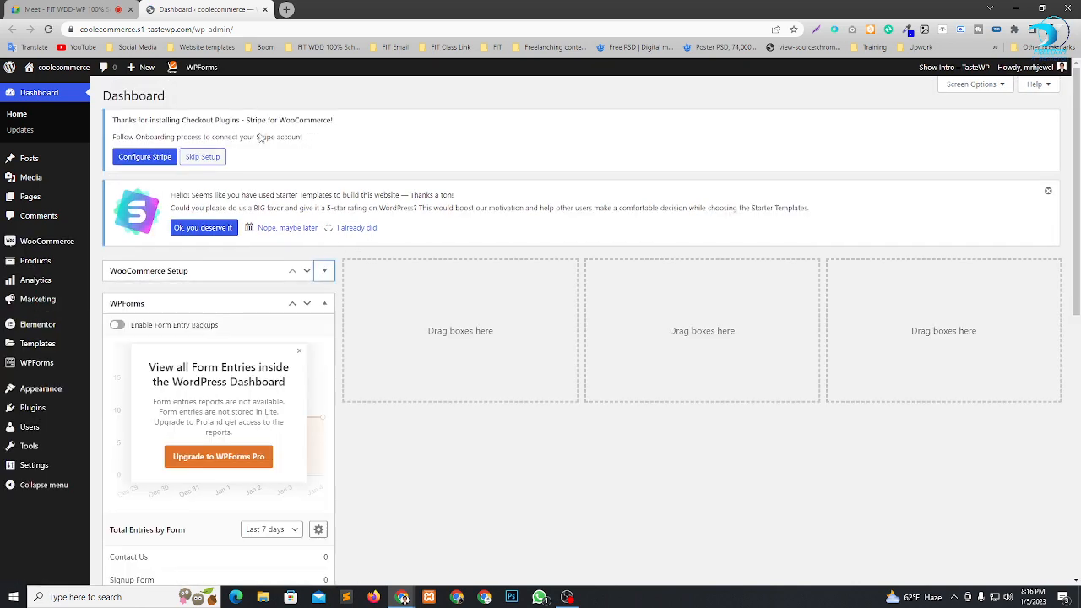
pyautogui.moveTo(42, 67)
pyautogui.rightClick(38, 87)
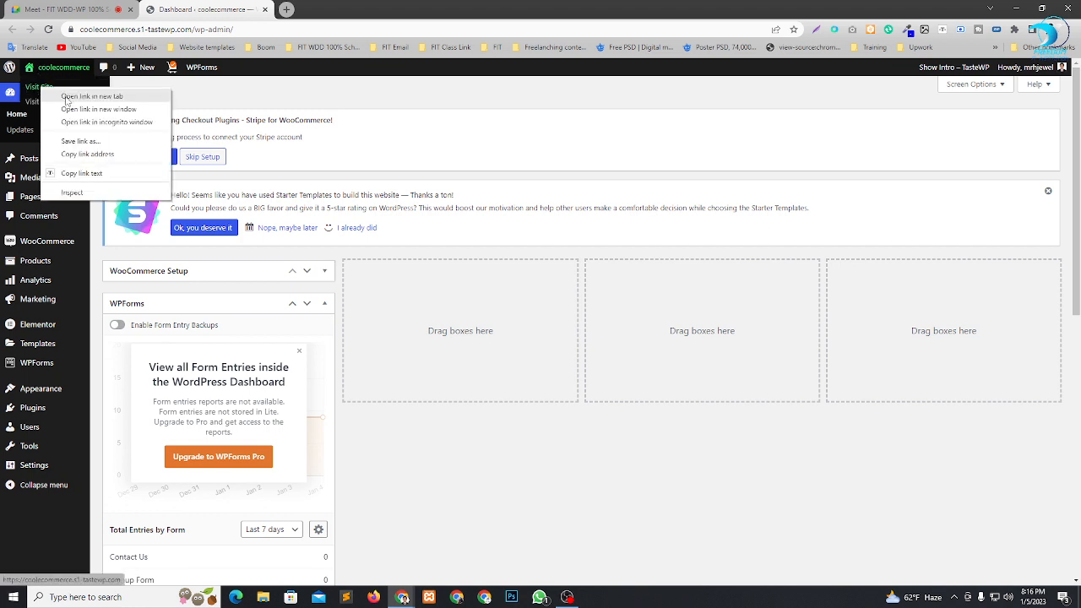
pyautogui.click(84, 97)
pyautogui.click(376, 7)
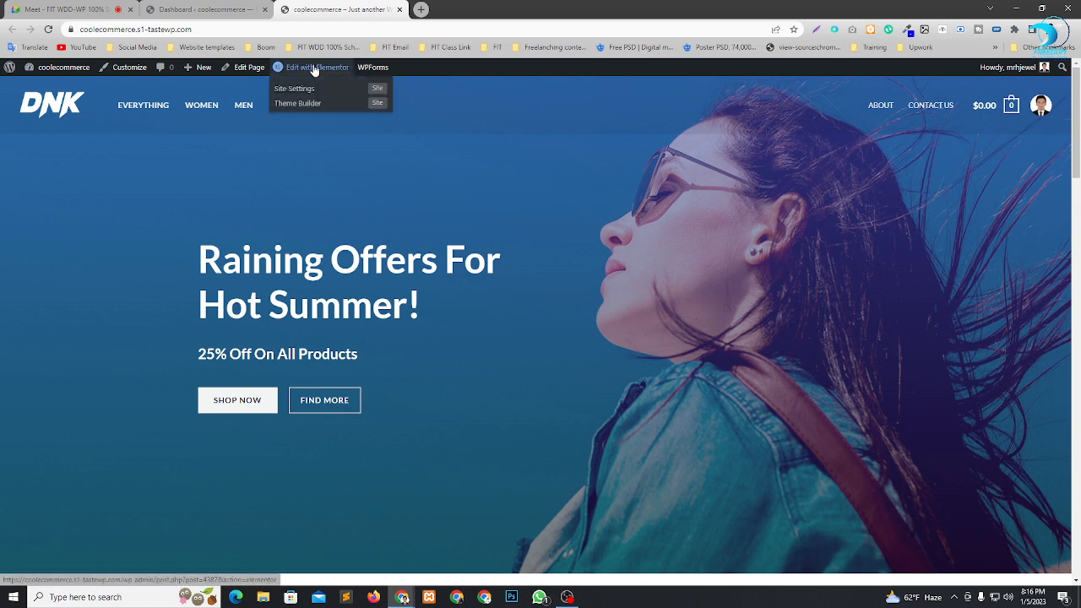
# Open the home page in Elementor and bring up the media chooser for the hero section's background image.
pyautogui.click(346, 69)
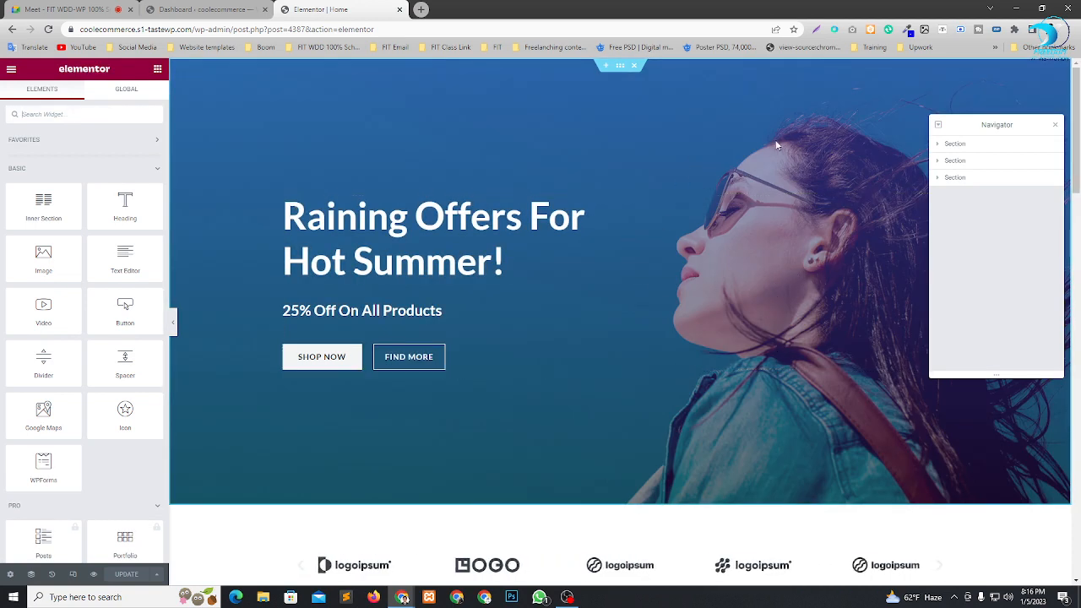
pyautogui.click(621, 67)
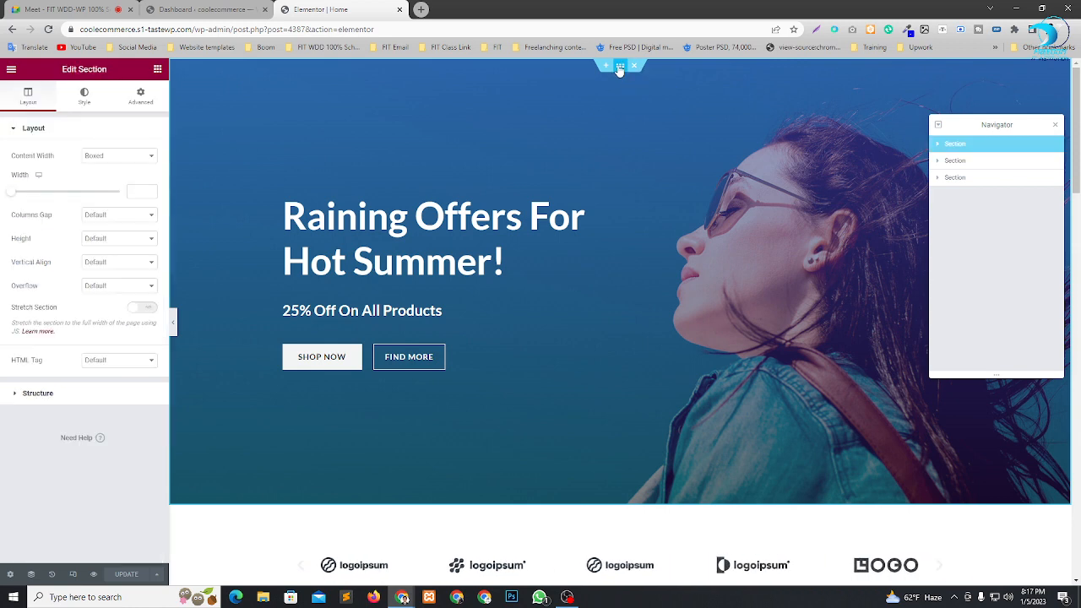
pyautogui.click(85, 95)
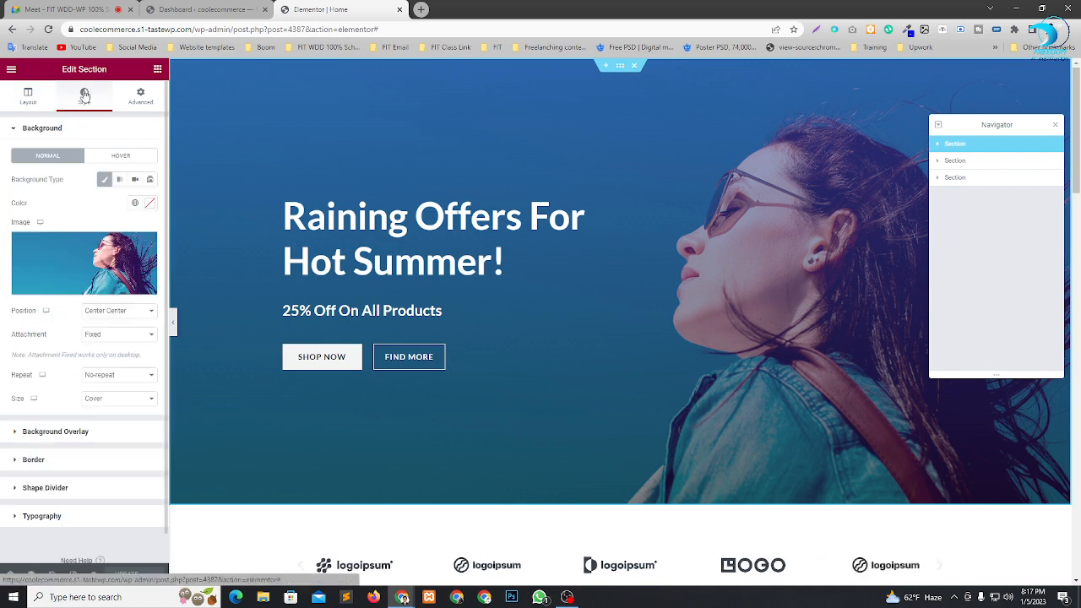
pyautogui.moveTo(73, 264)
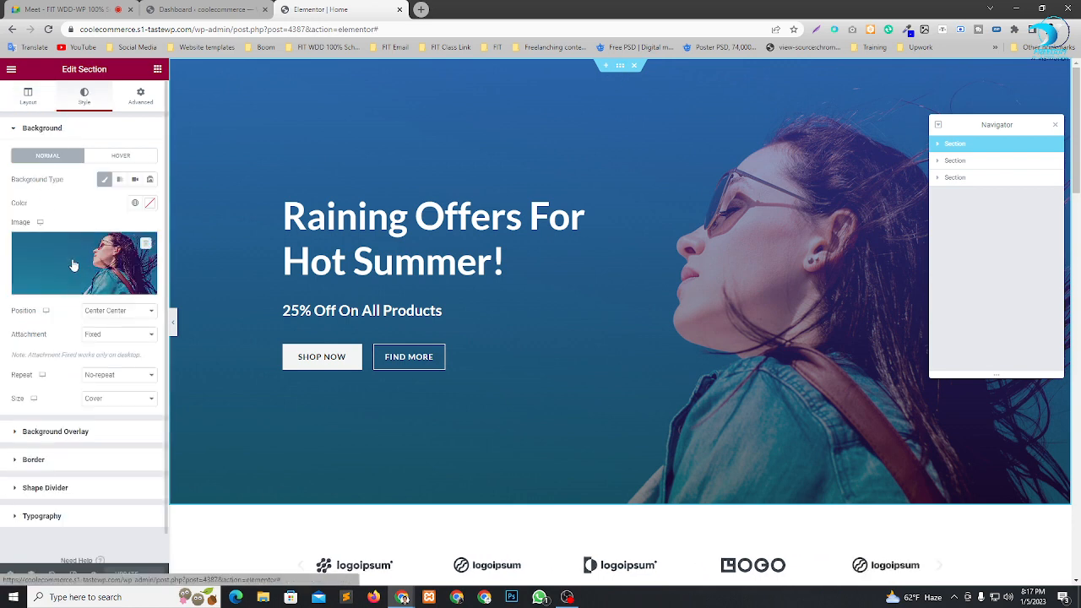
pyautogui.click(116, 256)
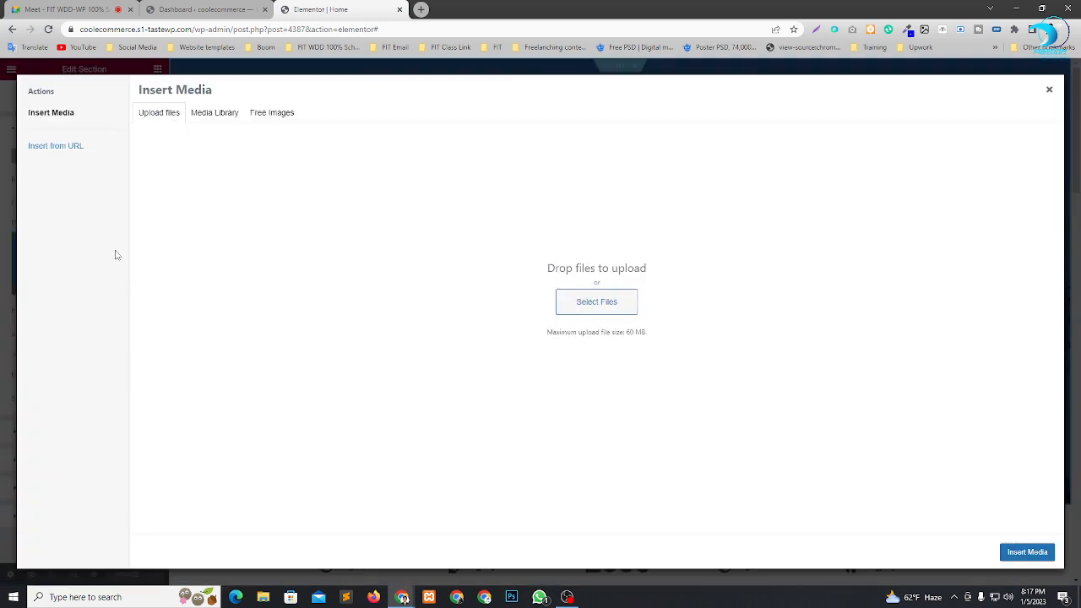
# Browse the free Pixabay images offered for the hero section's background.
pyautogui.click(226, 112)
pyautogui.click(275, 114)
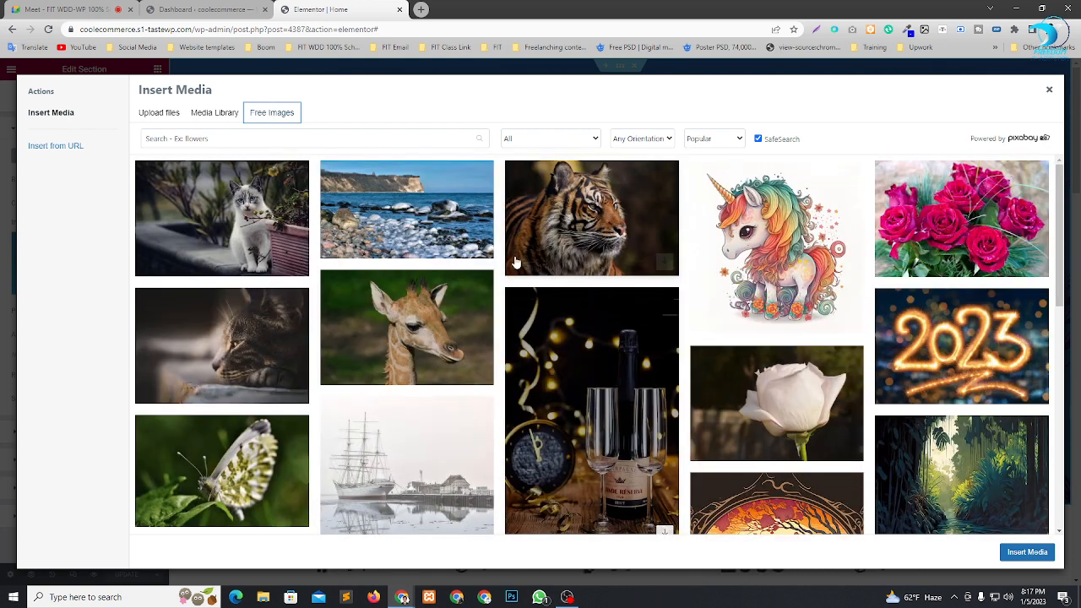
pyautogui.scroll(-3, 657, 311)
pyautogui.scroll(-3, 403, 279)
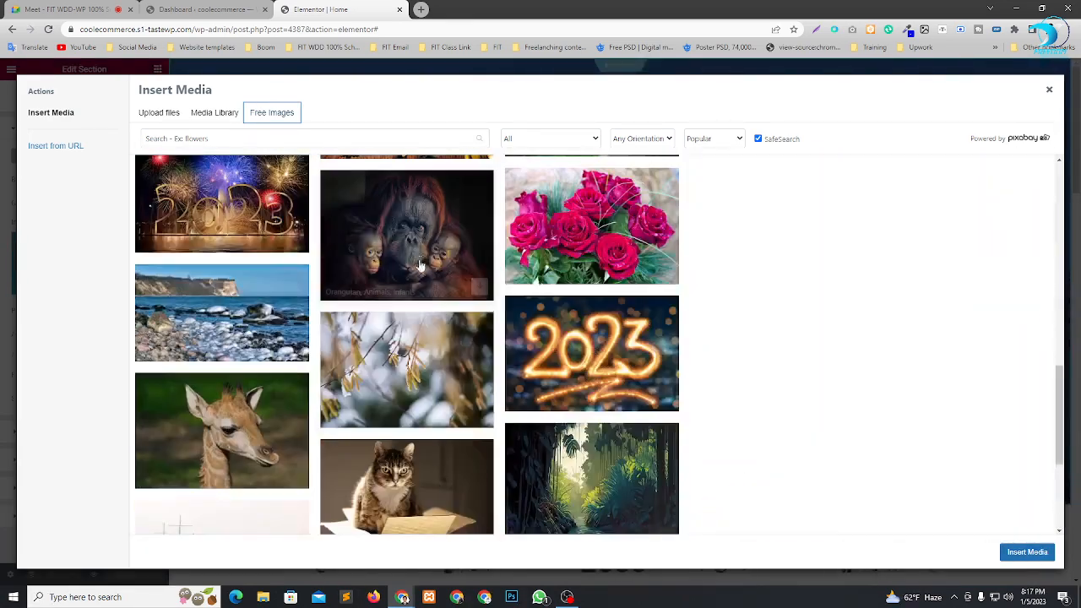
# Search the free images for "ecommerce" and look through the results for a possible background.
pyautogui.click(239, 139)
pyautogui.write('c')
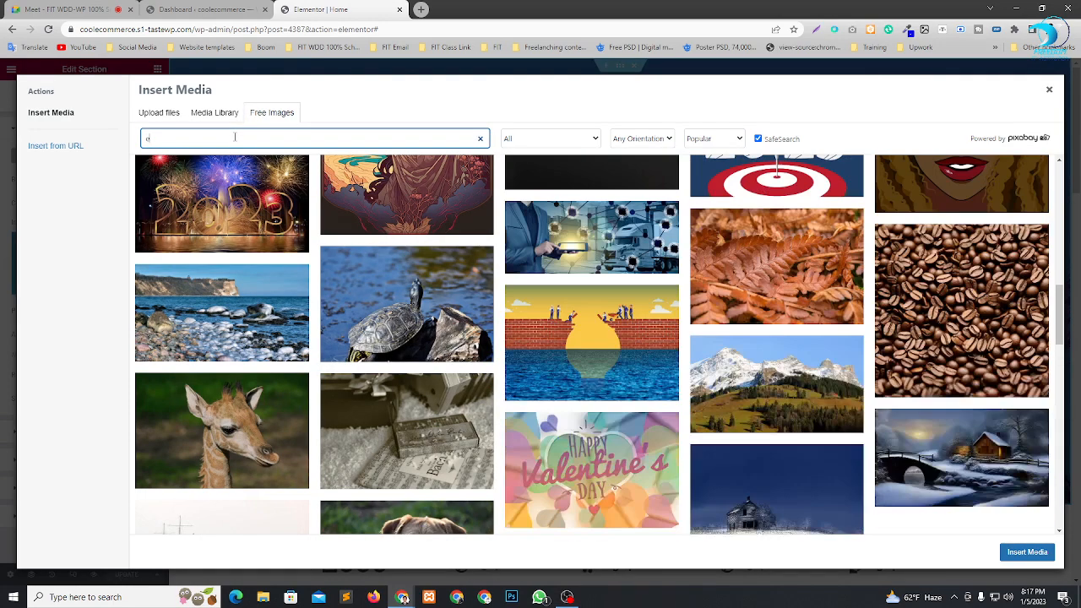
pyautogui.write('commerc')
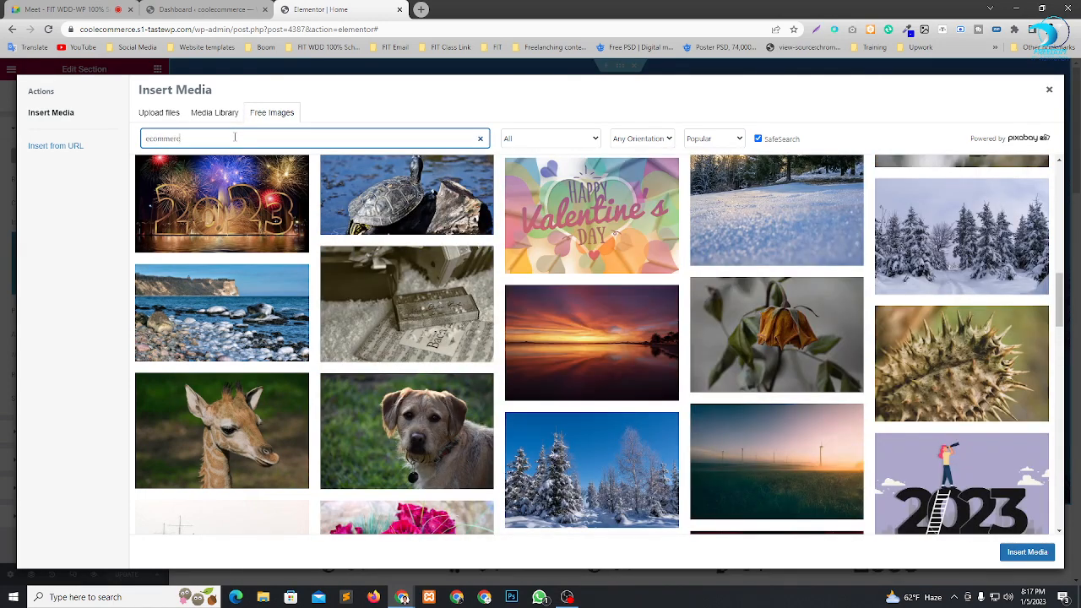
pyautogui.write('e')
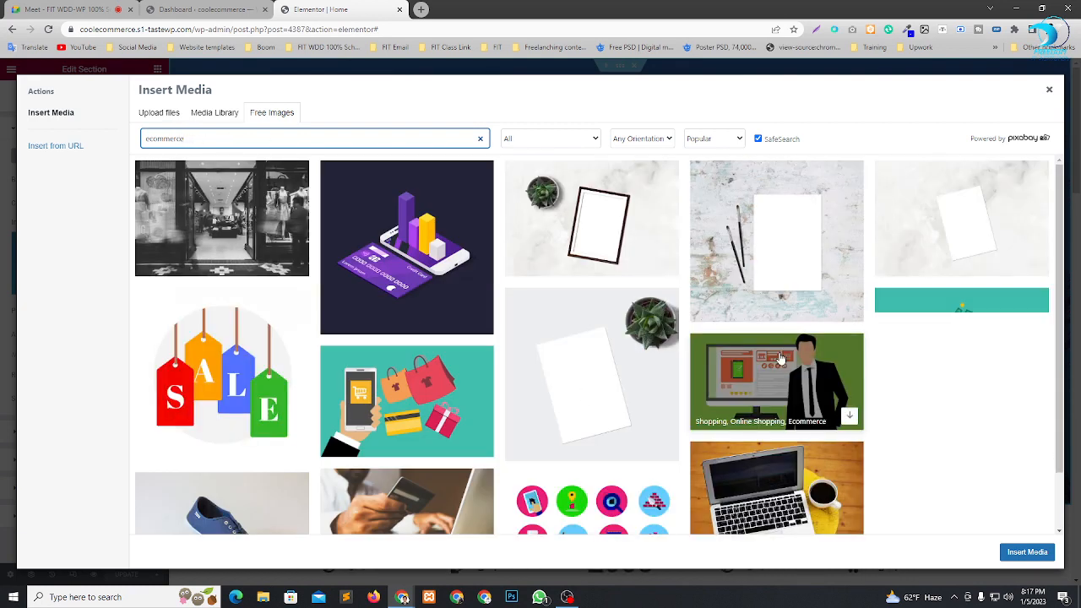
pyautogui.scroll(-1, 728, 365)
pyautogui.scroll(-3, 732, 365)
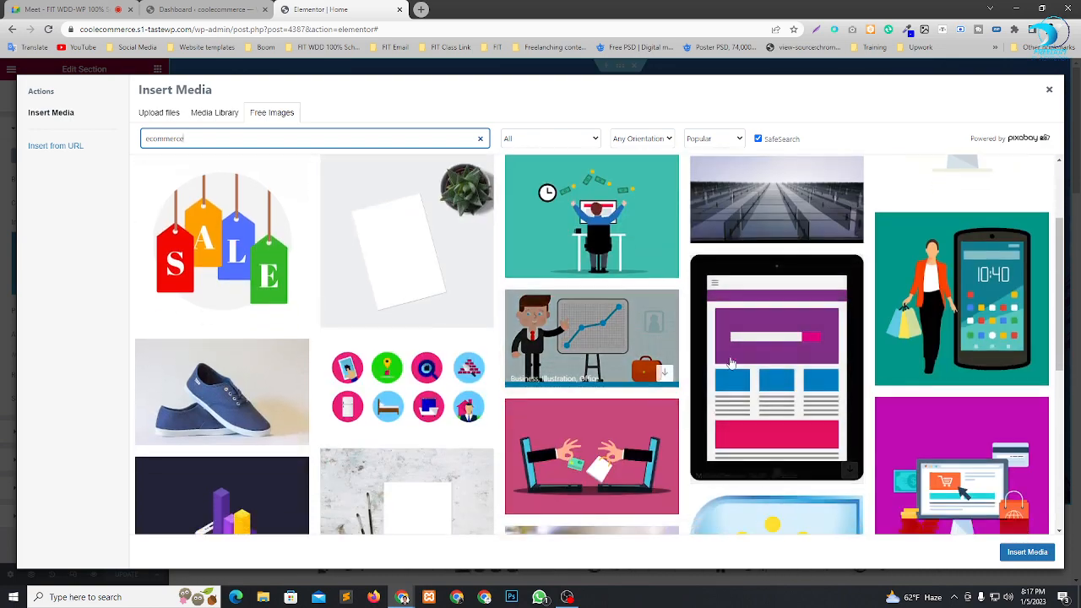
pyautogui.scroll(-2, 547, 359)
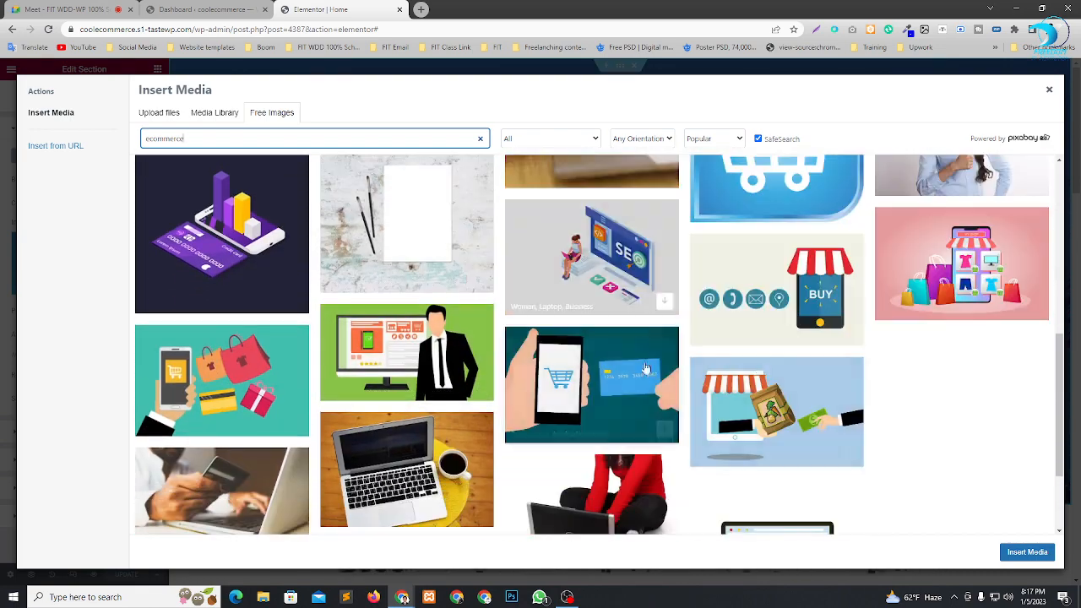
pyautogui.scroll(-4, 732, 376)
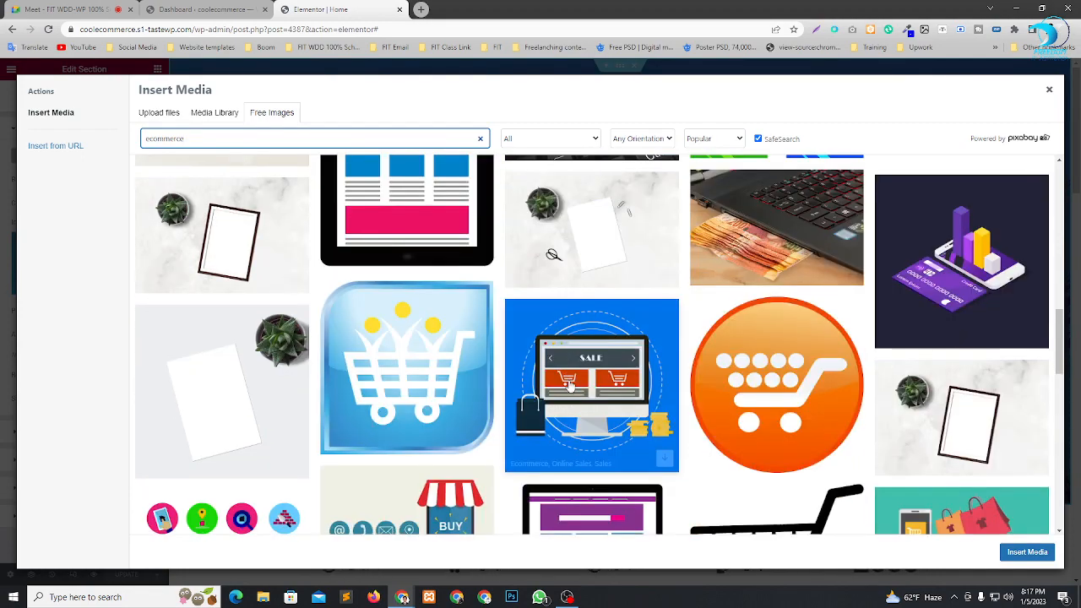
pyautogui.scroll(-1, 802, 380)
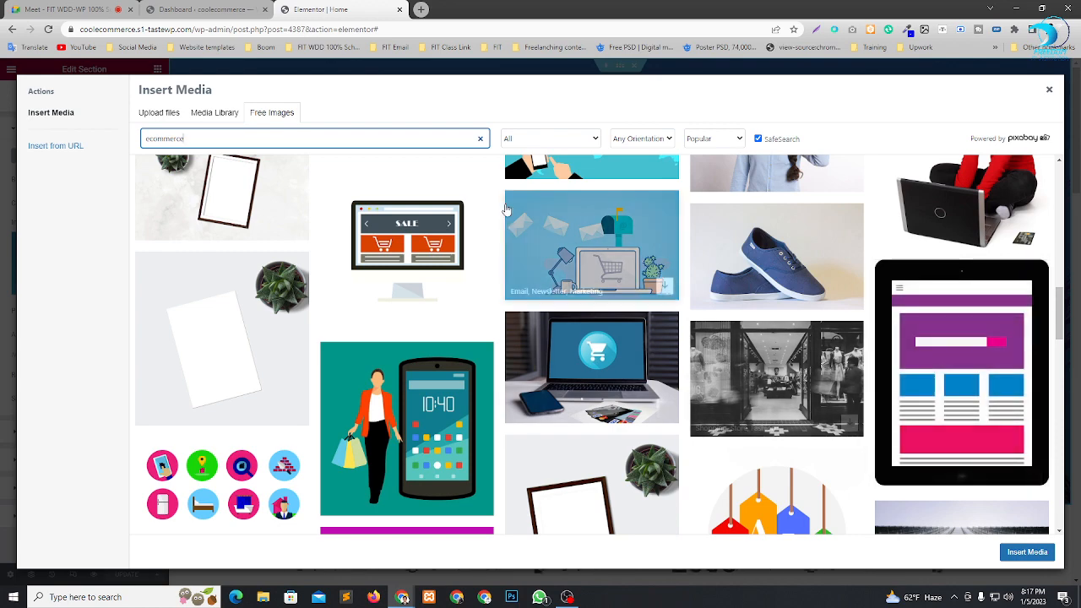
# Clear the image search and run it again for "Ecommerce".
pyautogui.scroll(8, 768, 404)
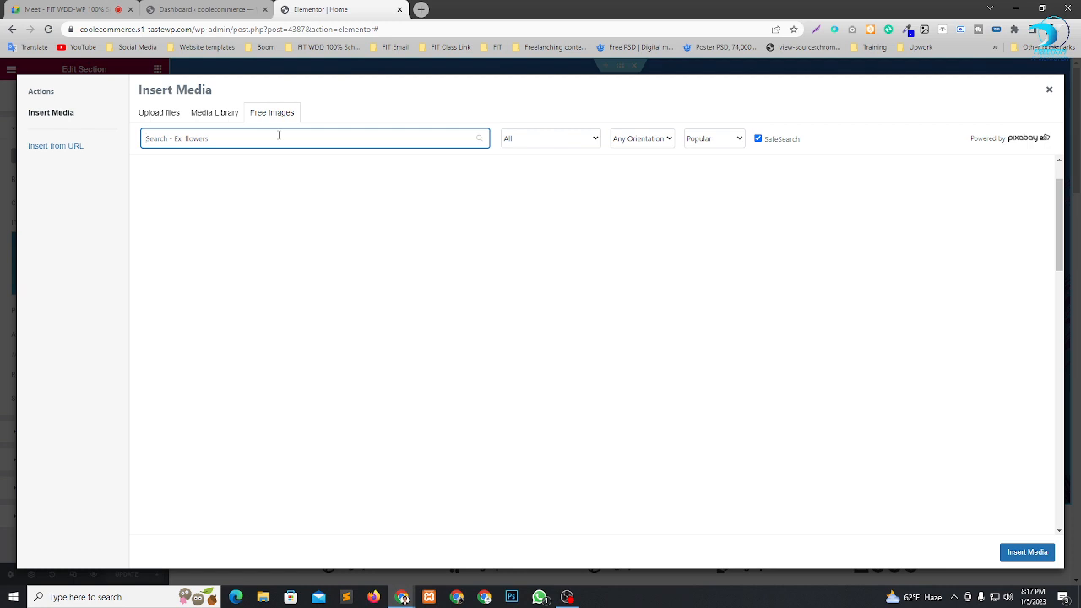
pyautogui.write('c')
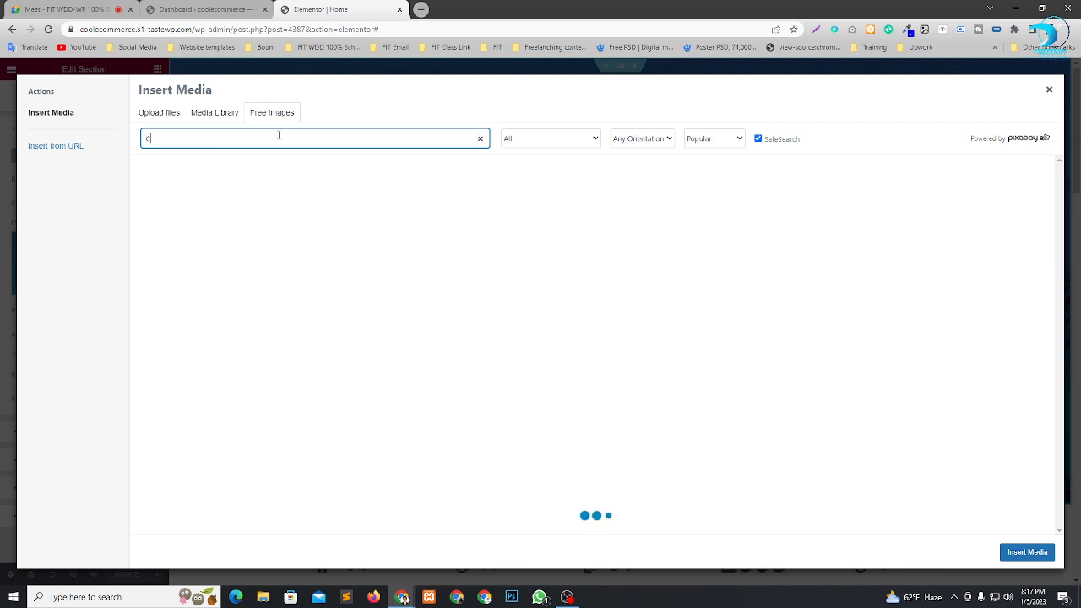
pyautogui.press('BackSpace')
pyautogui.write('ccommerce')
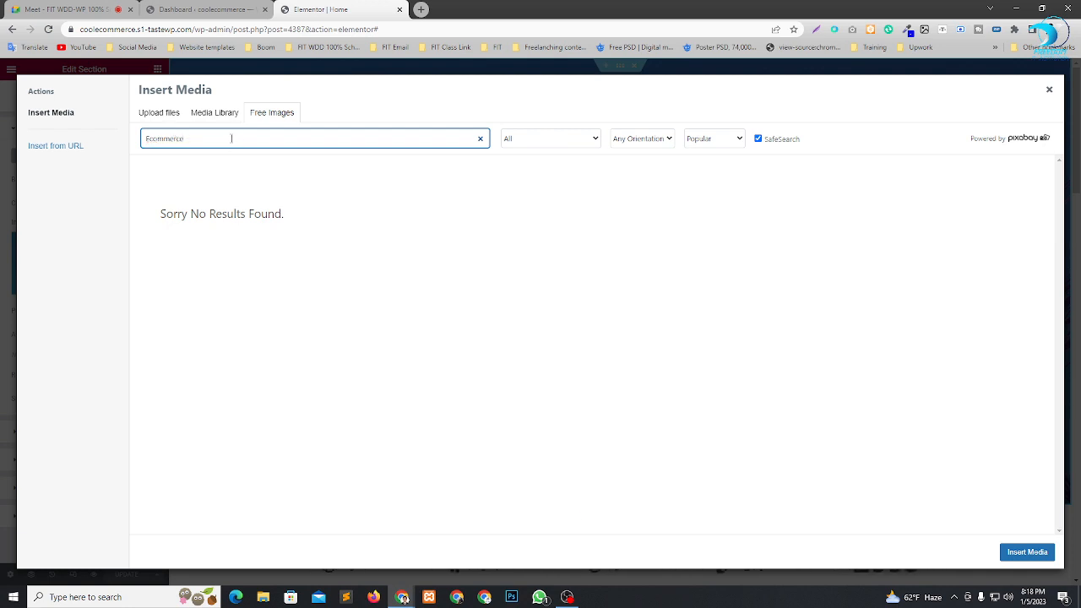
pyautogui.press('Return')
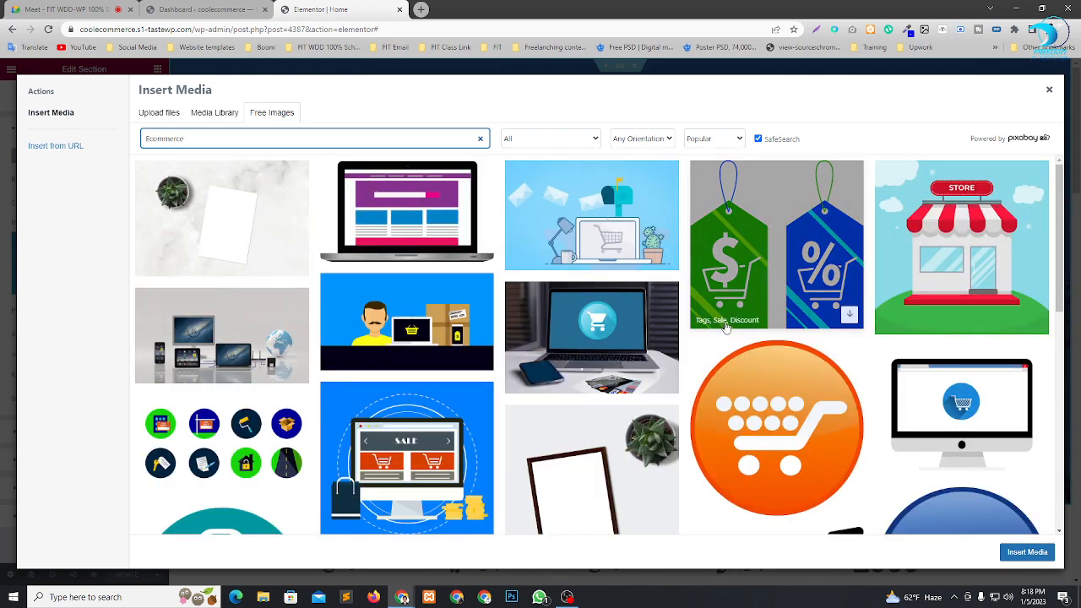
# Look through the free "Ecommerce" image results for a picture that suits the hero section's background.
pyautogui.scroll(-10, 730, 325)
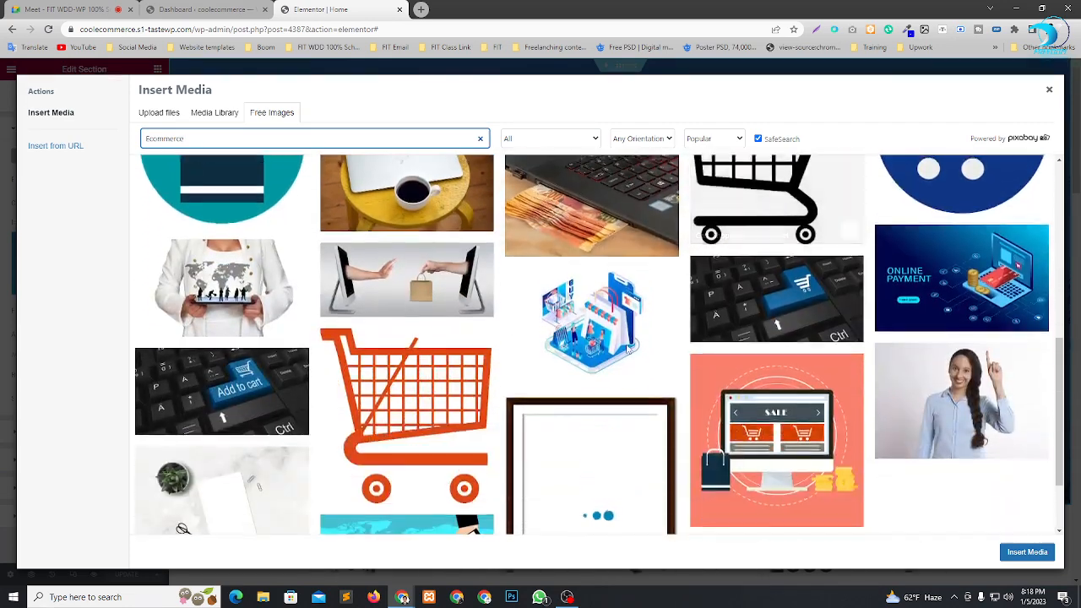
pyautogui.scroll(-3, 583, 348)
pyautogui.scroll(-8, 478, 389)
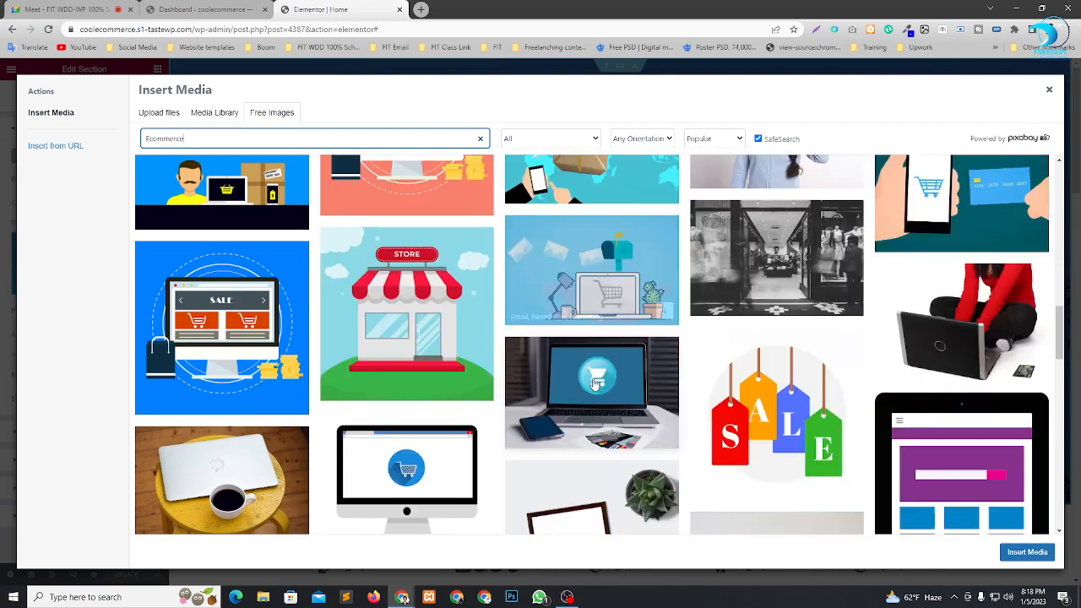
pyautogui.scroll(-2, 855, 403)
pyautogui.scroll(-8, 855, 403)
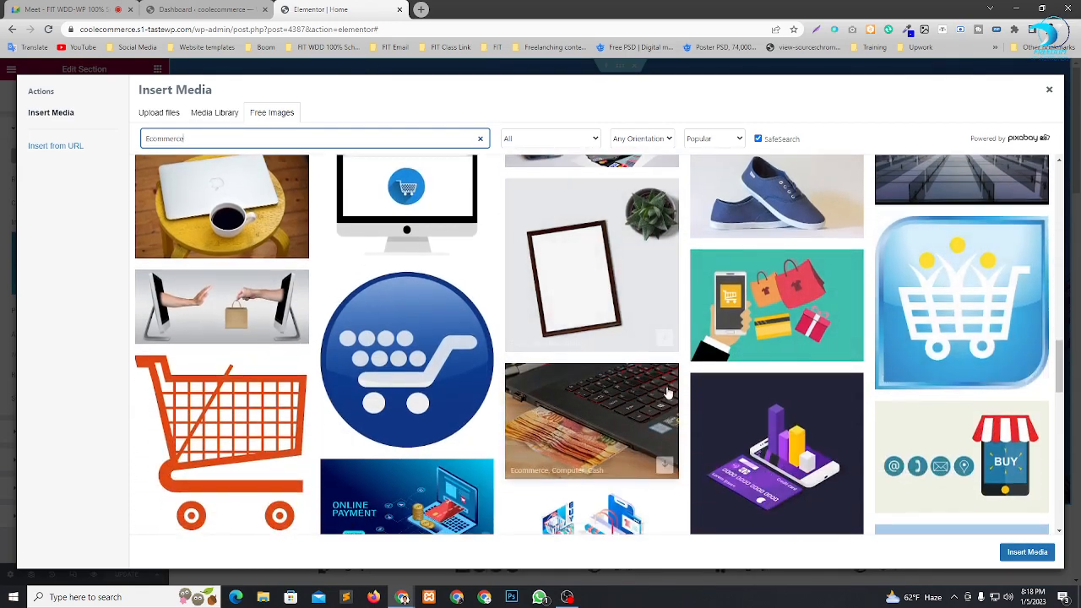
pyautogui.scroll(-8, 761, 359)
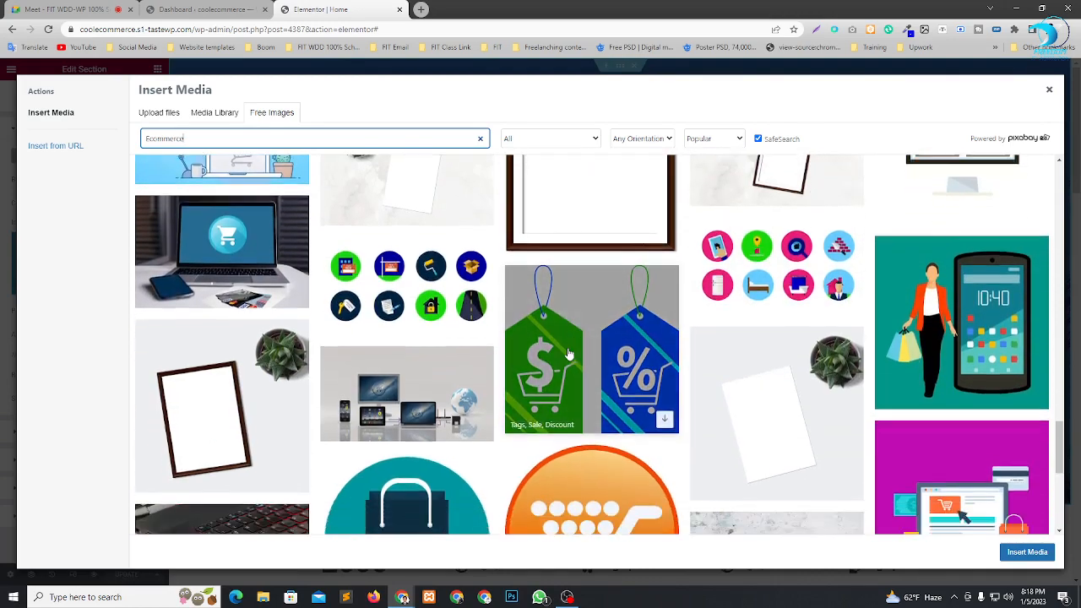
pyautogui.scroll(-6, 709, 330)
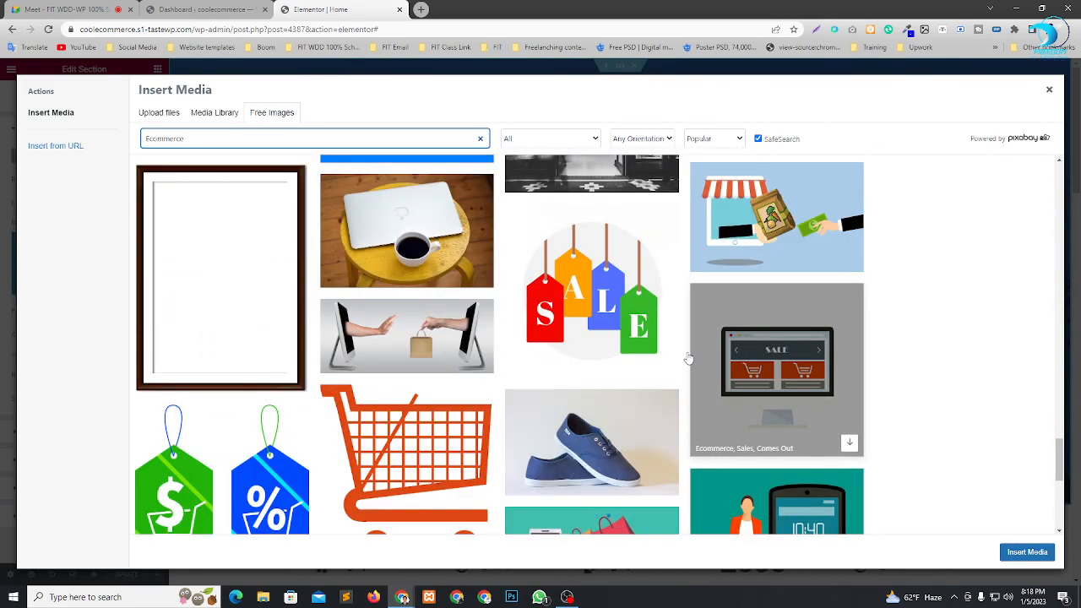
pyautogui.scroll(-6, 689, 358)
pyautogui.scroll(2, 802, 358)
pyautogui.scroll(-5, 803, 359)
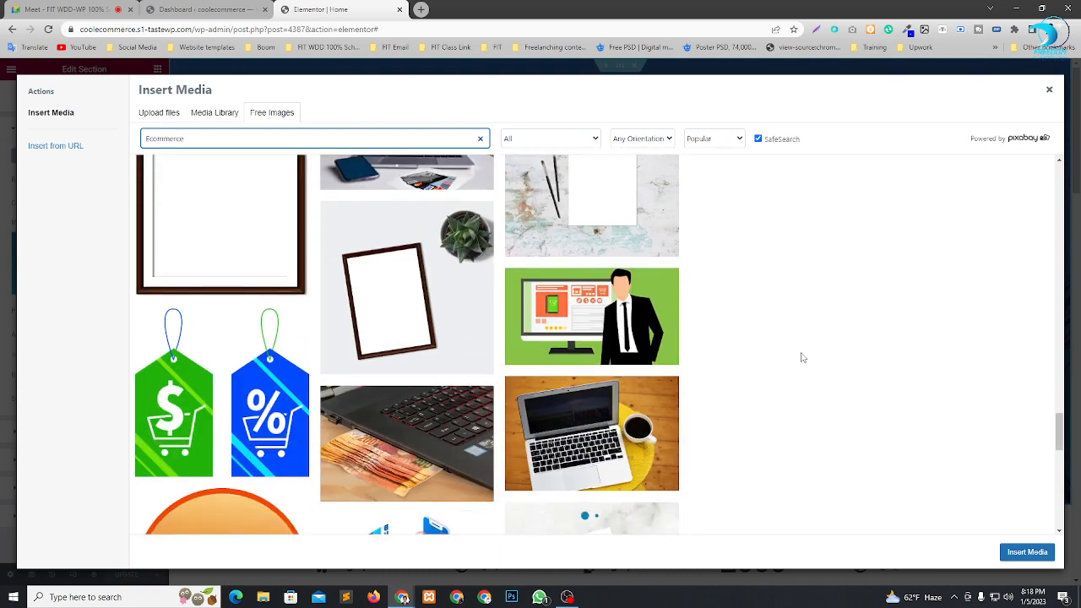
pyautogui.scroll(-8, 741, 358)
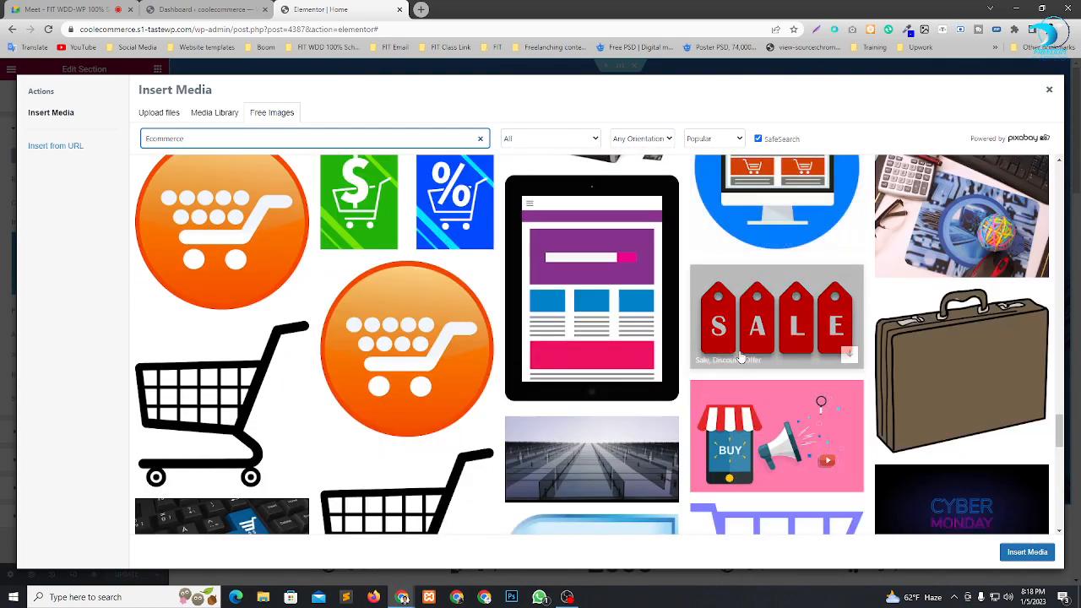
pyautogui.scroll(-8, 810, 366)
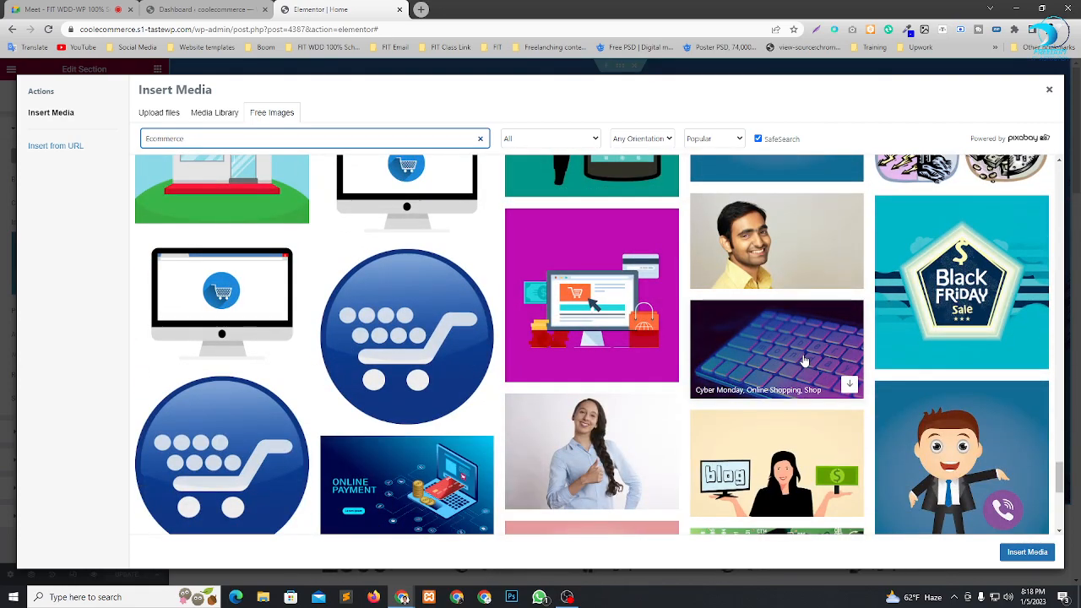
pyautogui.scroll(-8, 802, 362)
pyautogui.scroll(-10, 755, 359)
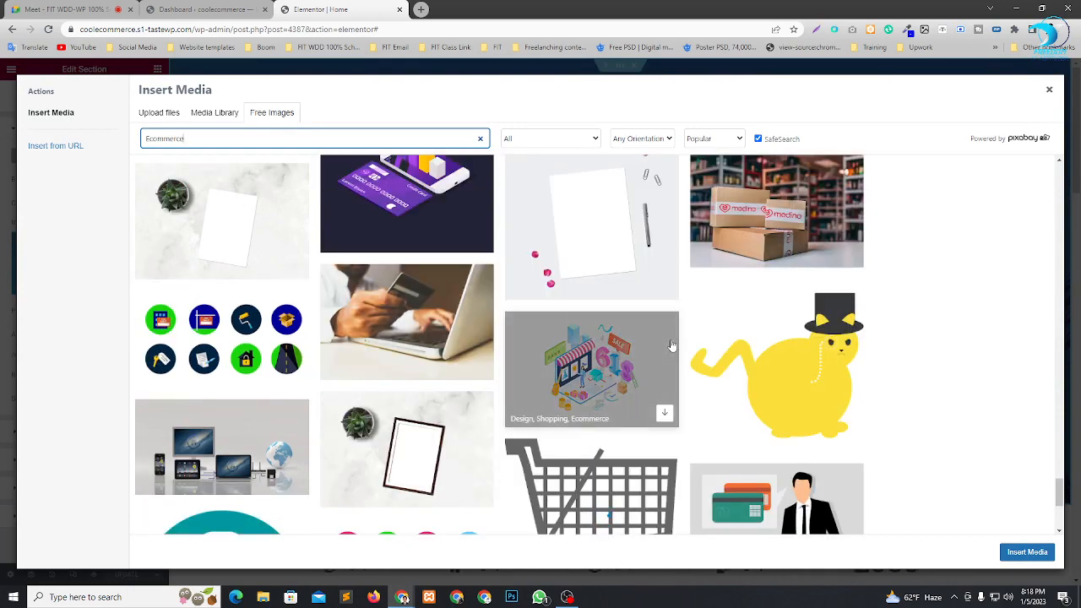
pyautogui.scroll(-3, 726, 348)
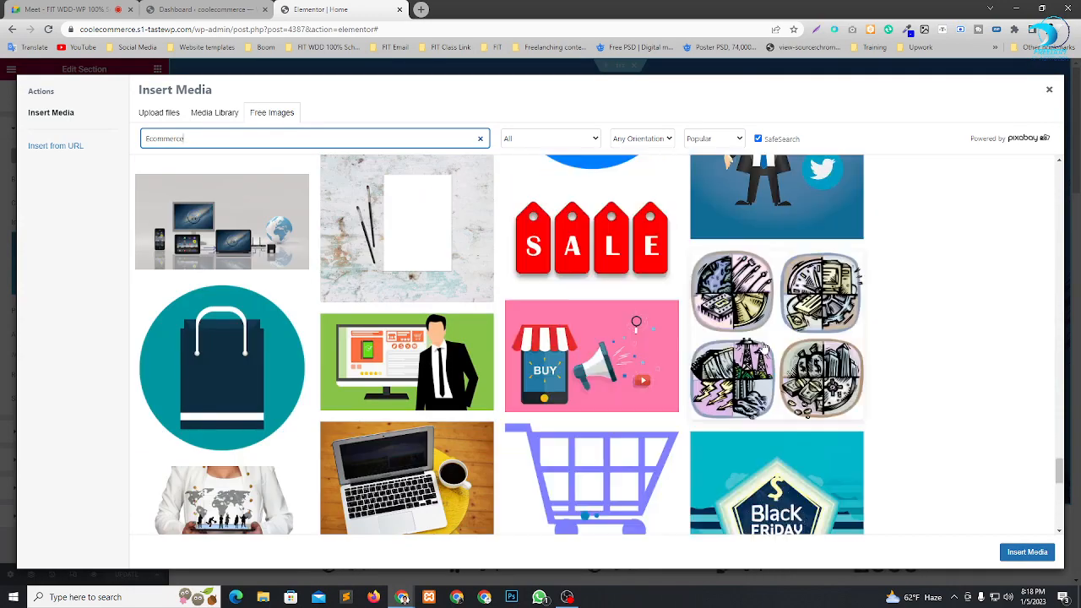
pyautogui.scroll(-2, 557, 342)
pyautogui.scroll(-8, 557, 342)
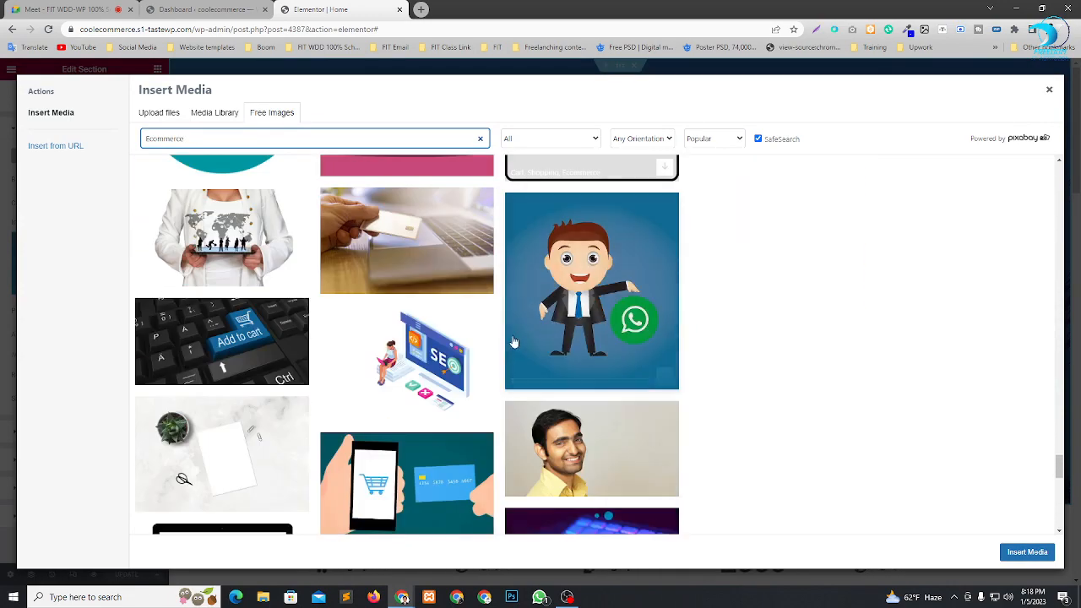
pyautogui.scroll(-2, 595, 342)
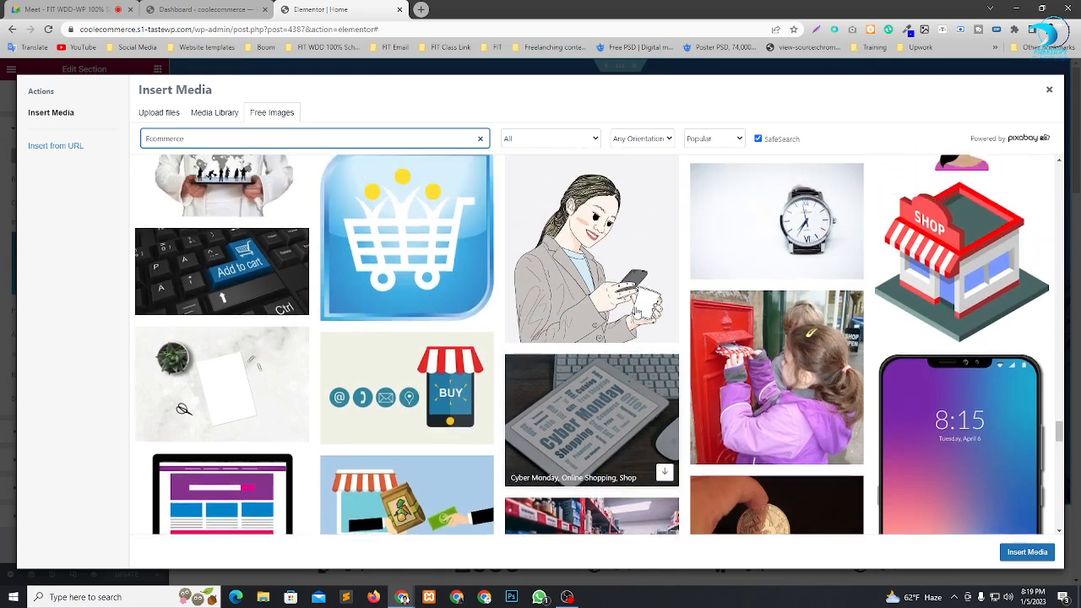
pyautogui.scroll(-1, 638, 315)
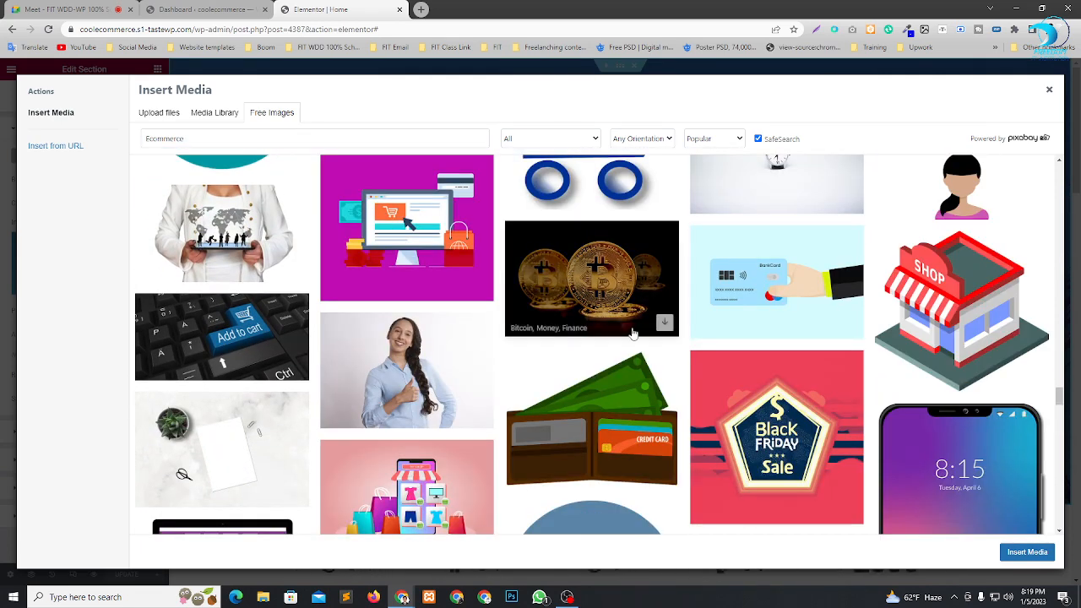
pyautogui.scroll(3, 694, 278)
pyautogui.scroll(6, 695, 278)
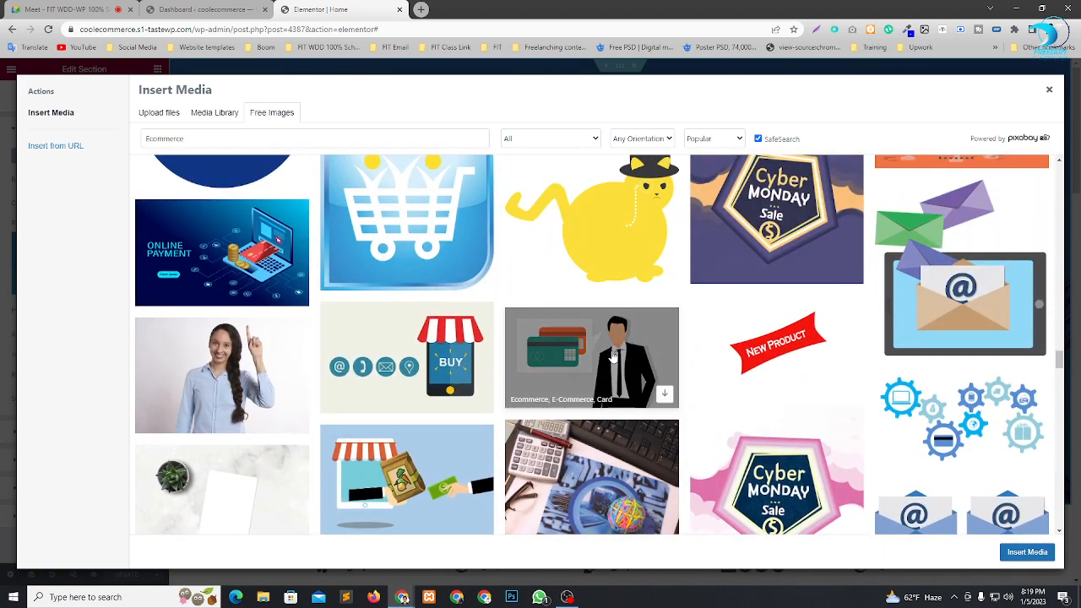
# Insert the free illustration of a suited man beside green and orange payment cards as the hero section's background image.
pyautogui.click(614, 357)
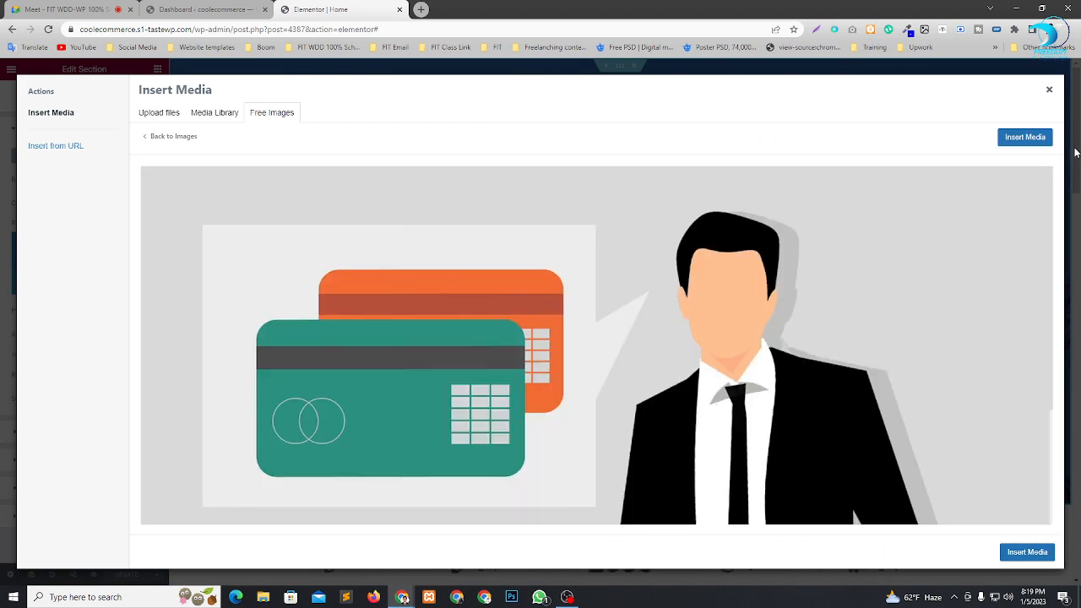
pyautogui.click(1045, 557)
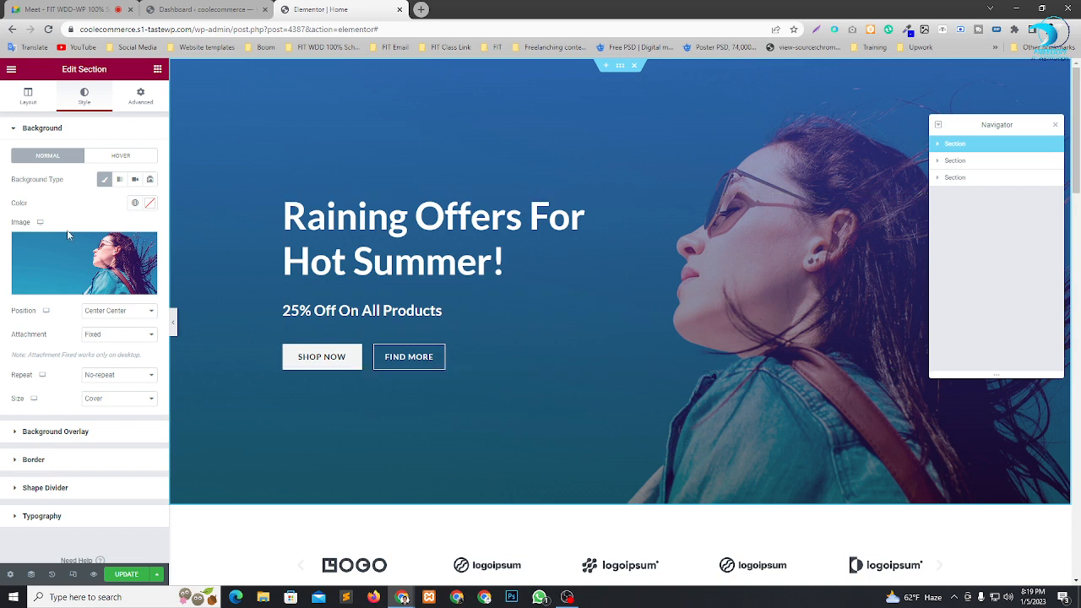
pyautogui.click(51, 251)
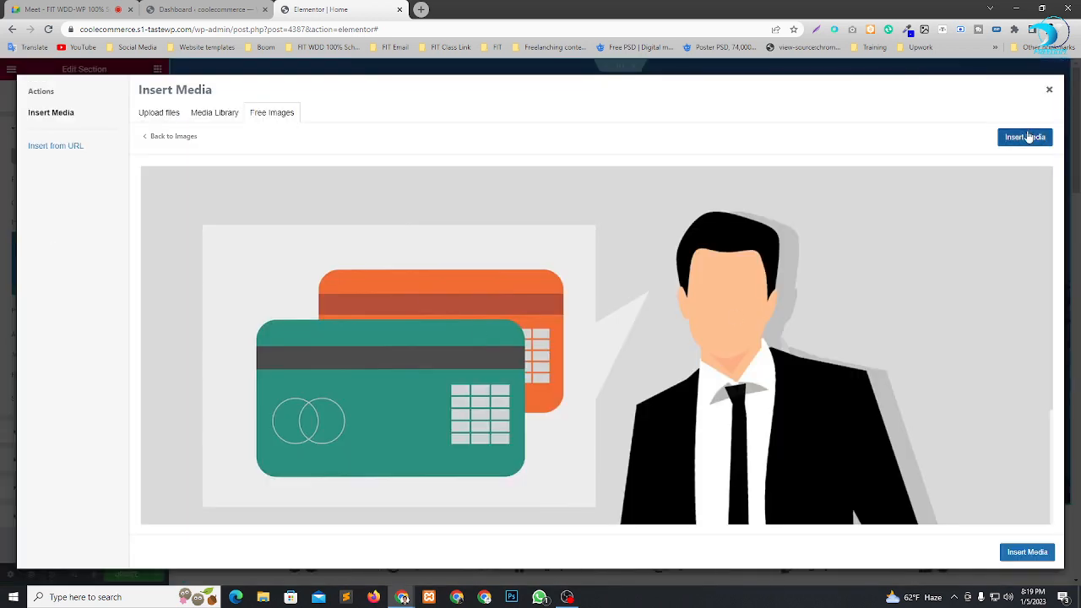
pyautogui.scroll(-2, 756, 358)
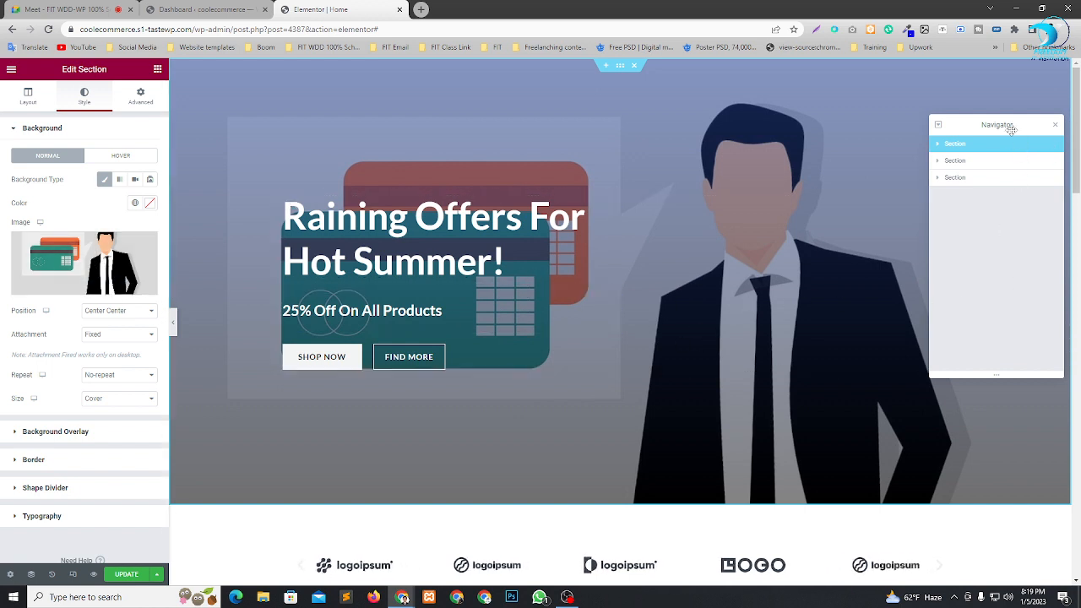
# Close the Navigator and set the location of the hero background overlay's second color to 46.
pyautogui.click(1056, 127)
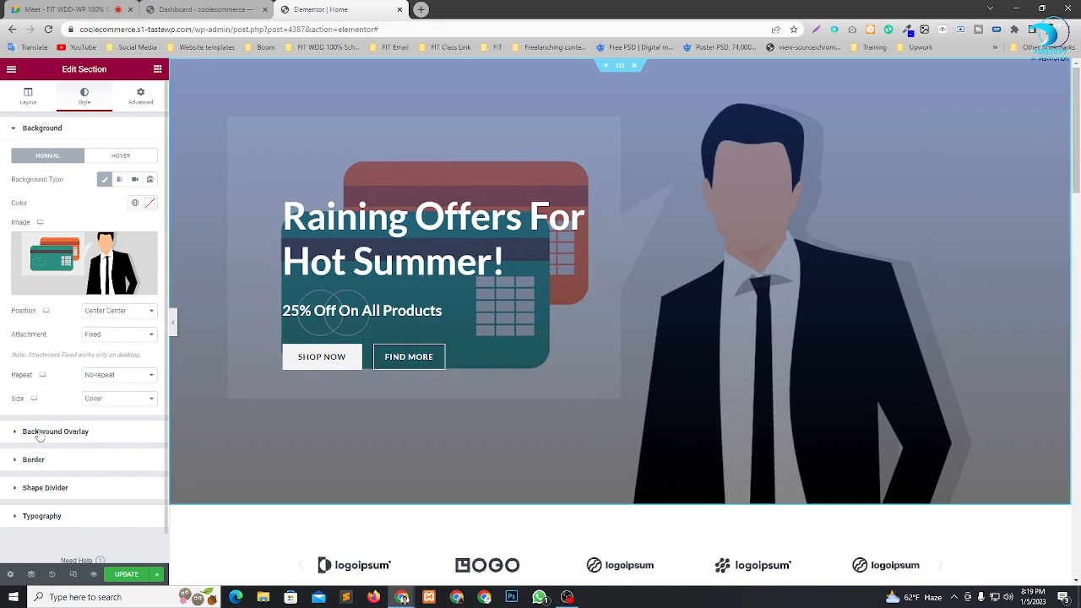
pyautogui.click(68, 431)
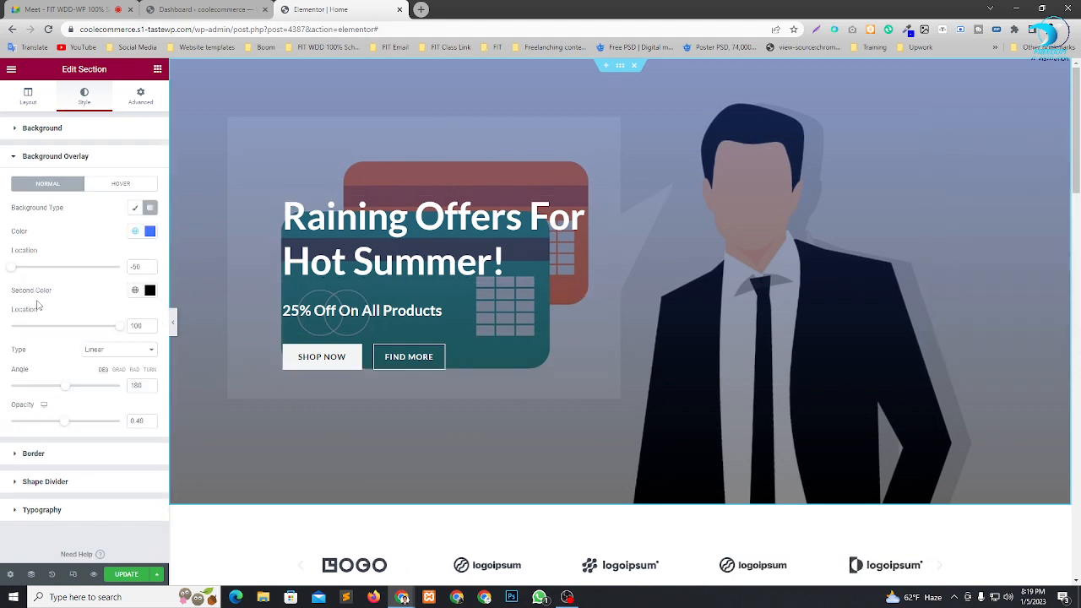
pyautogui.moveTo(123, 331); pyautogui.dragTo(64, 333)
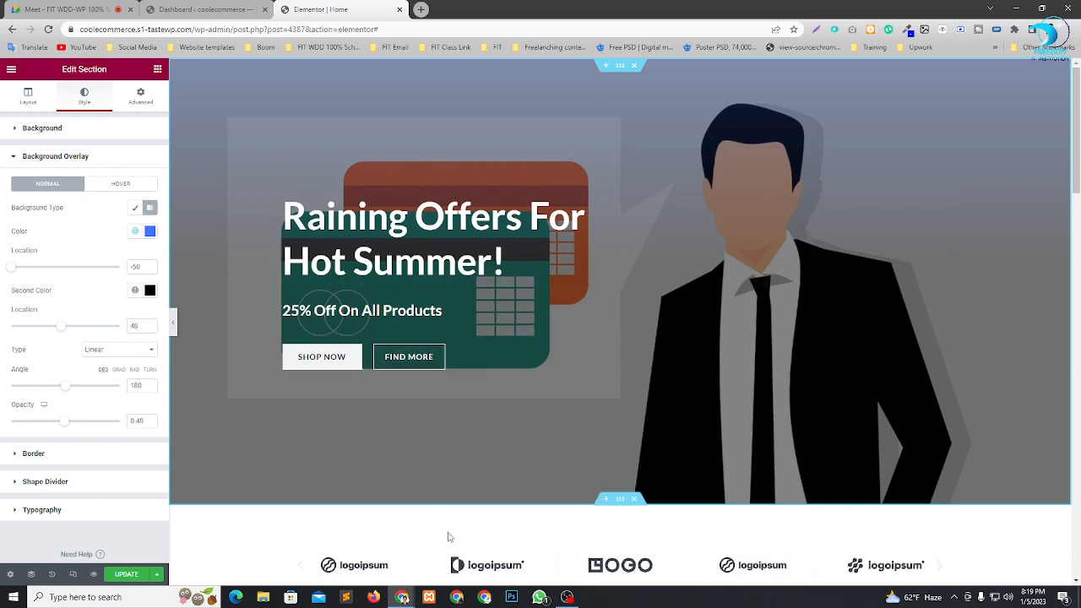
# Change the hero title to "Cool E-Commerce" and select the subheading beneath it.
pyautogui.click(293, 204)
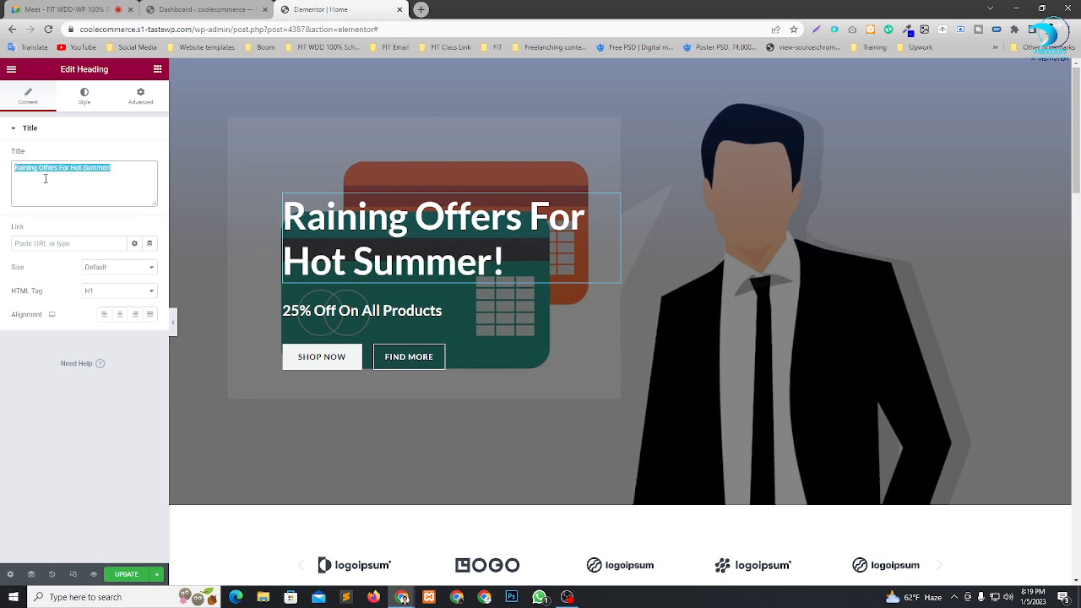
pyautogui.write('Coo')
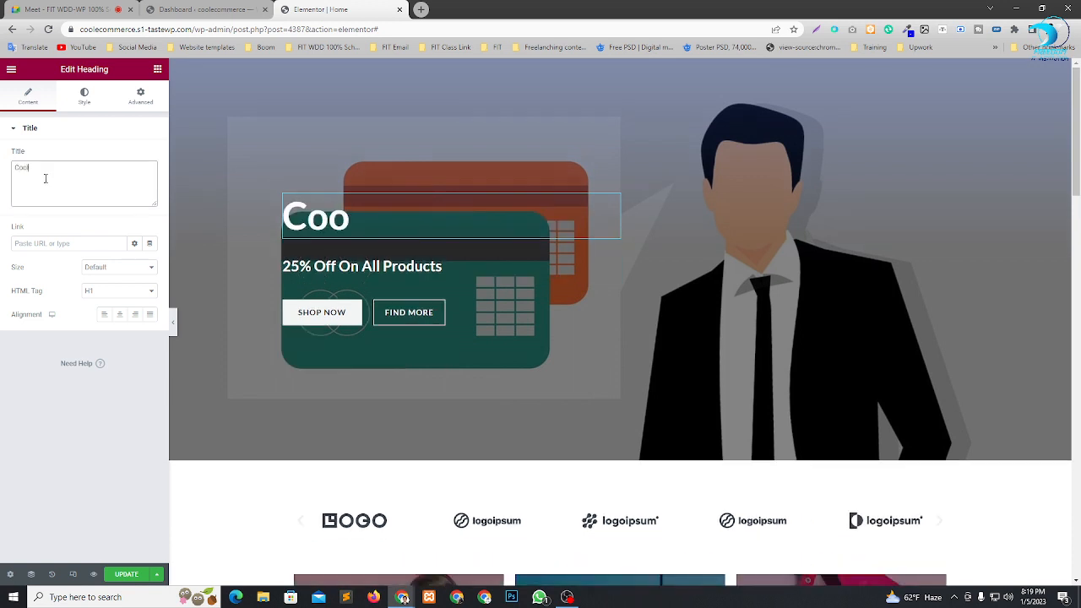
pyautogui.write('l')
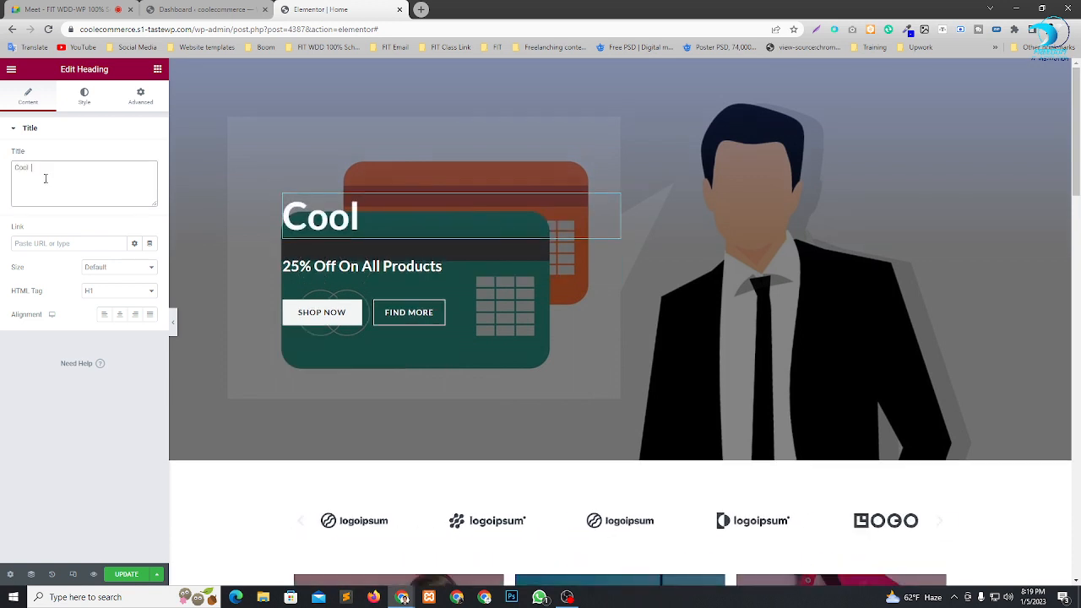
pyautogui.write(' E')
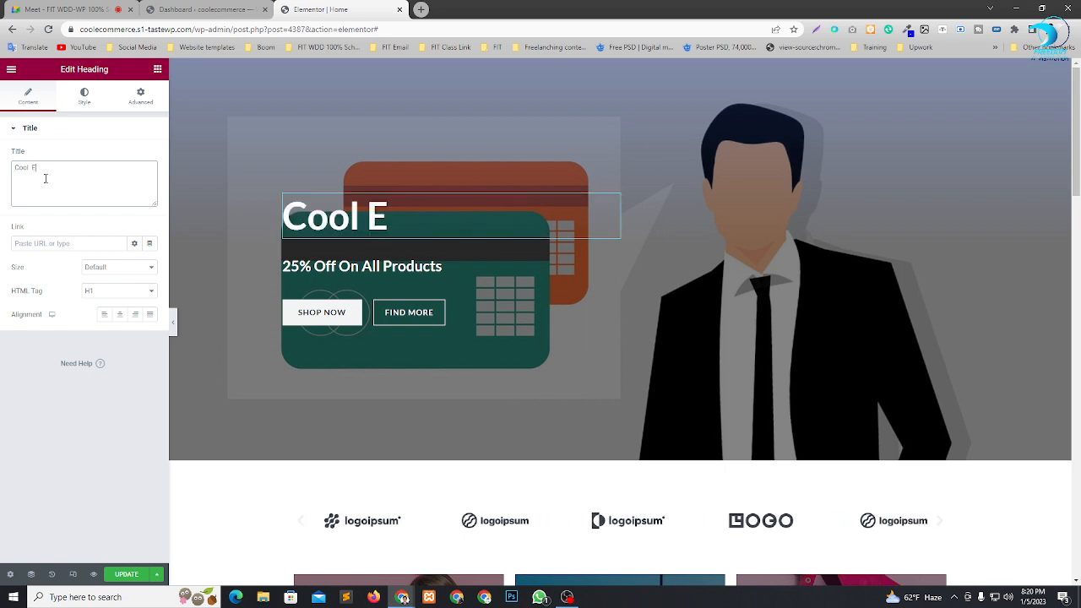
pyautogui.write('-C')
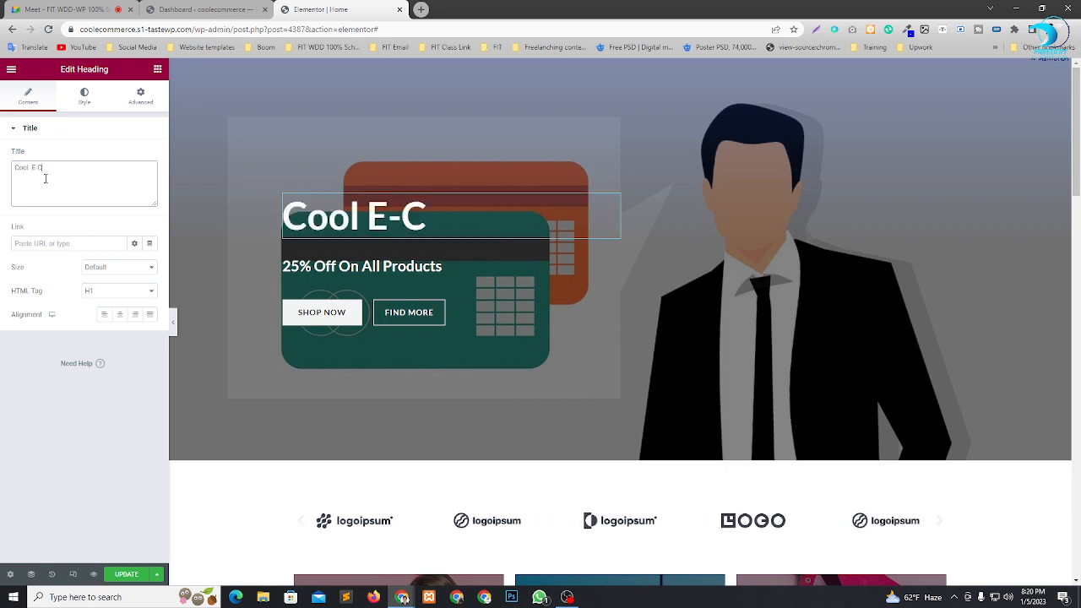
pyautogui.write('ommerce')
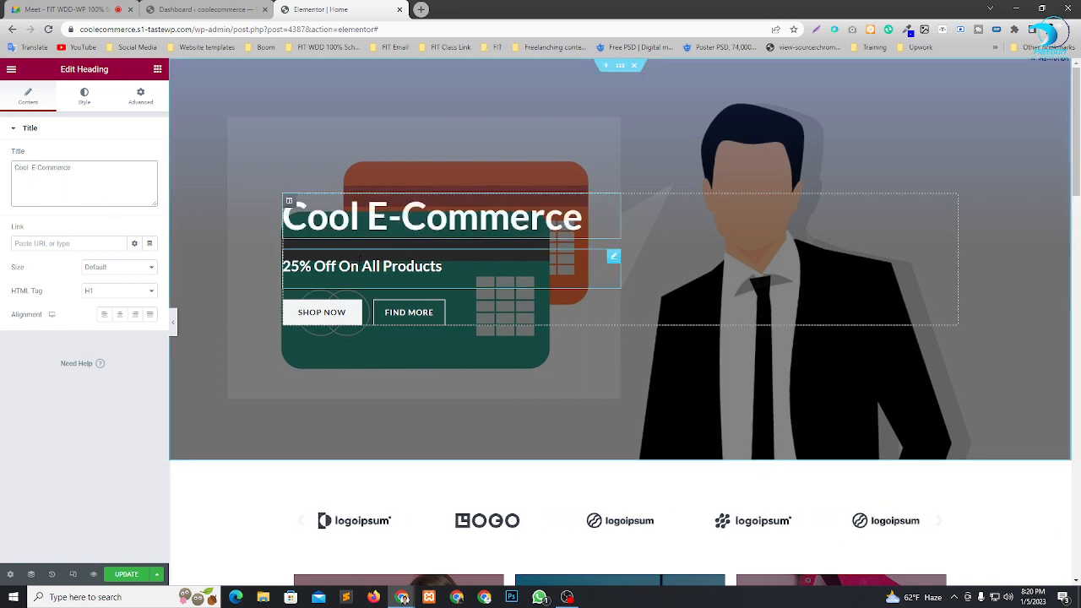
pyautogui.click(435, 266)
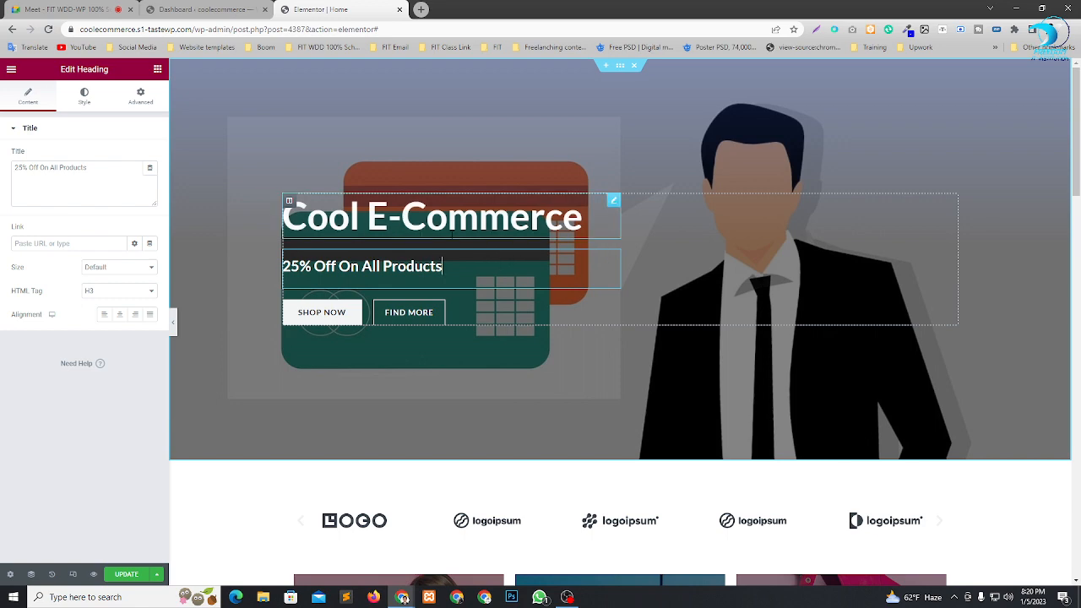
# Open the background image selection for the "20% Off On Tank Tops" promo column.
pyautogui.scroll(-4, 528, 203)
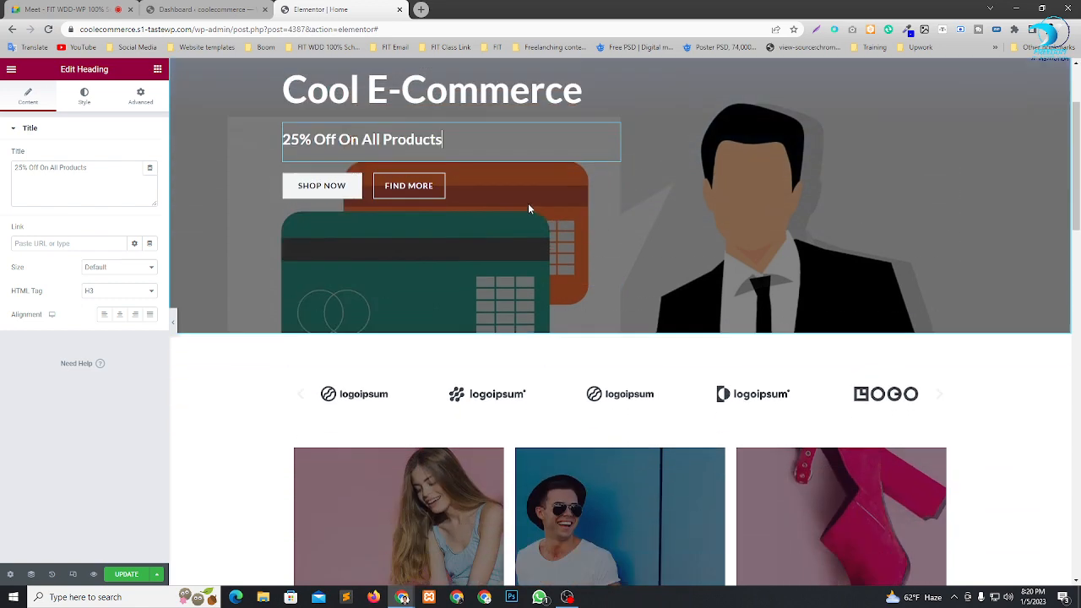
pyautogui.scroll(-2, 663, 195)
pyautogui.scroll(2, 592, 220)
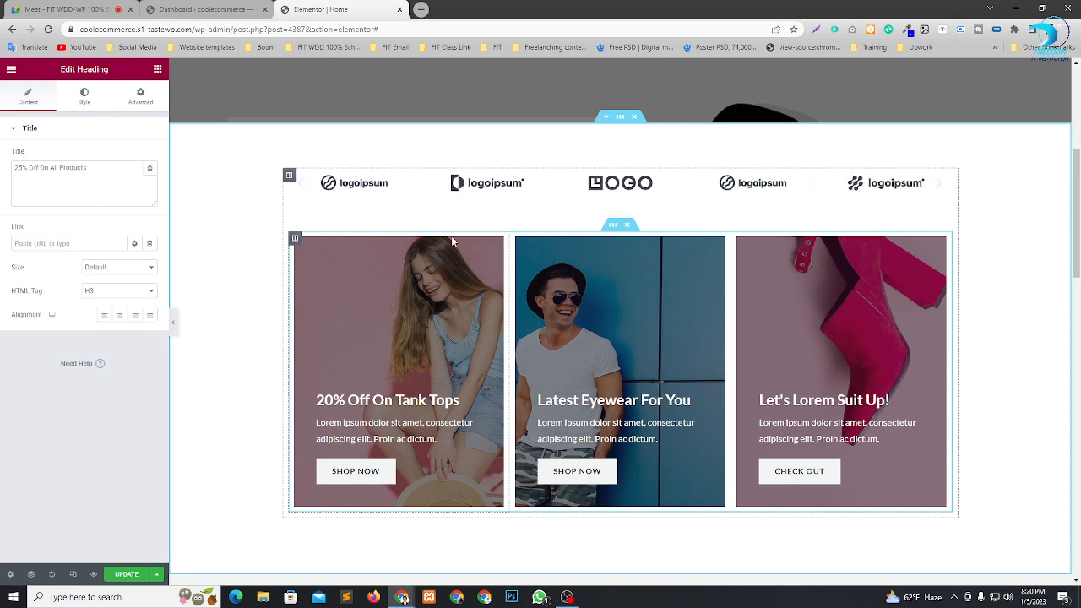
pyautogui.click(294, 240)
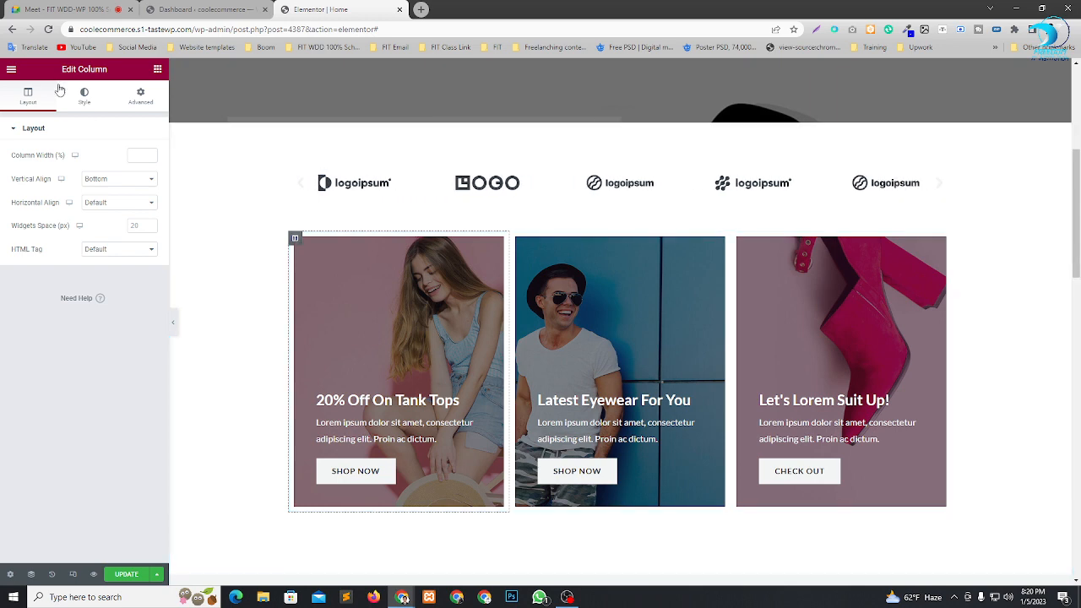
pyautogui.click(82, 96)
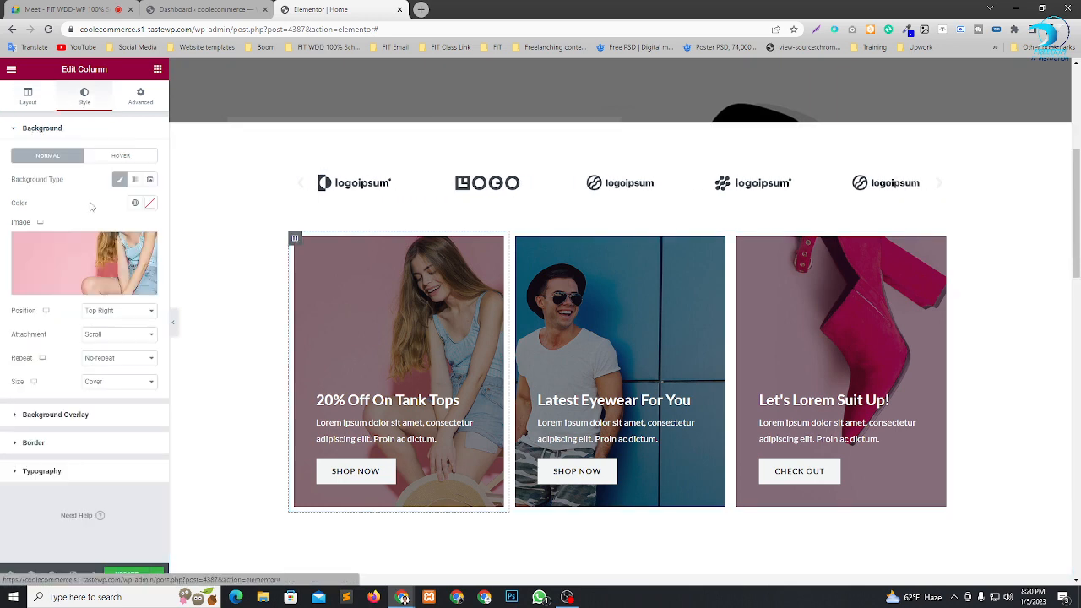
pyautogui.click(108, 254)
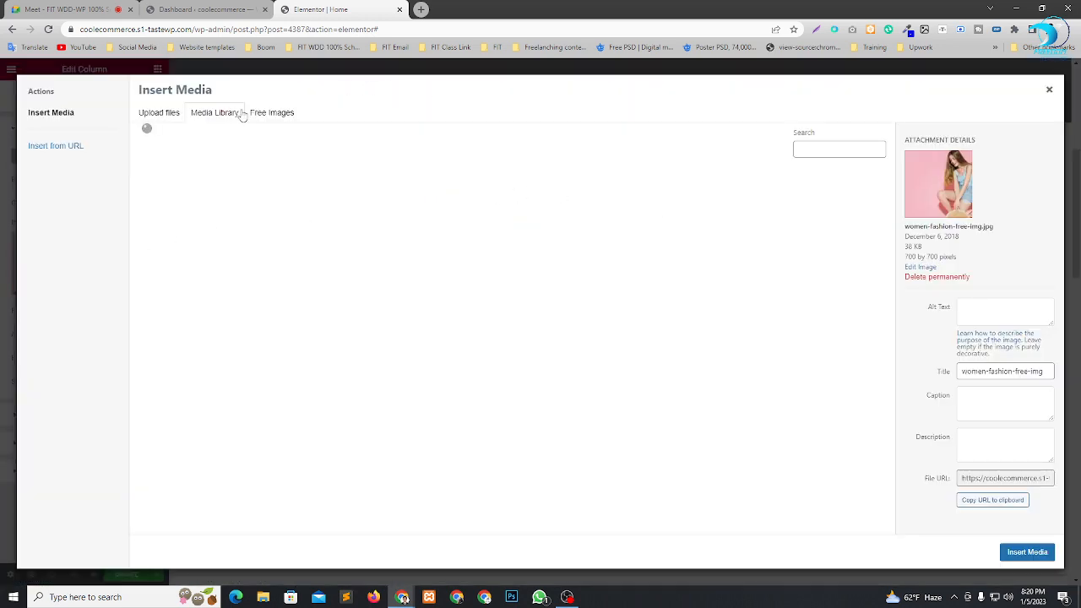
# Look over the media library's pictures and search the free images for "Ecommerce".
pyautogui.scroll(-4, 587, 356)
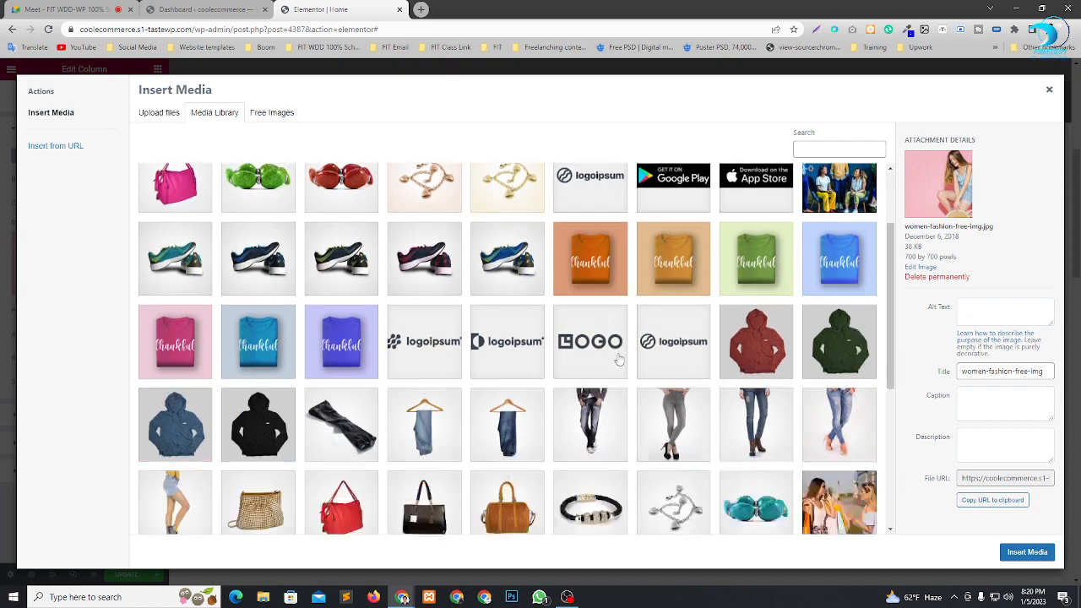
pyautogui.scroll(-1, 336, 343)
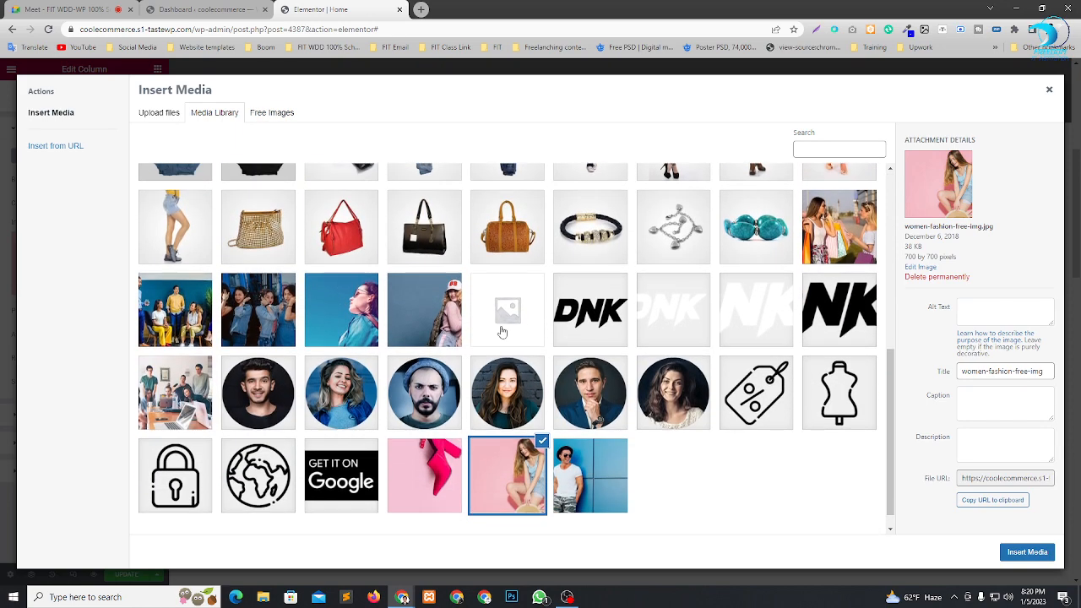
pyautogui.scroll(5, 430, 305)
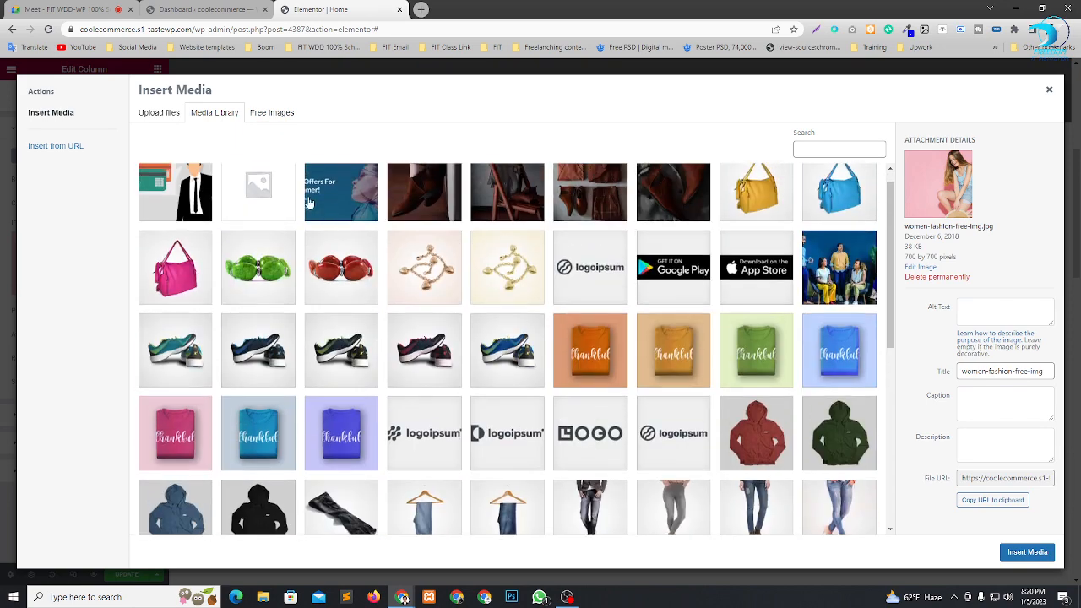
pyautogui.click(257, 113)
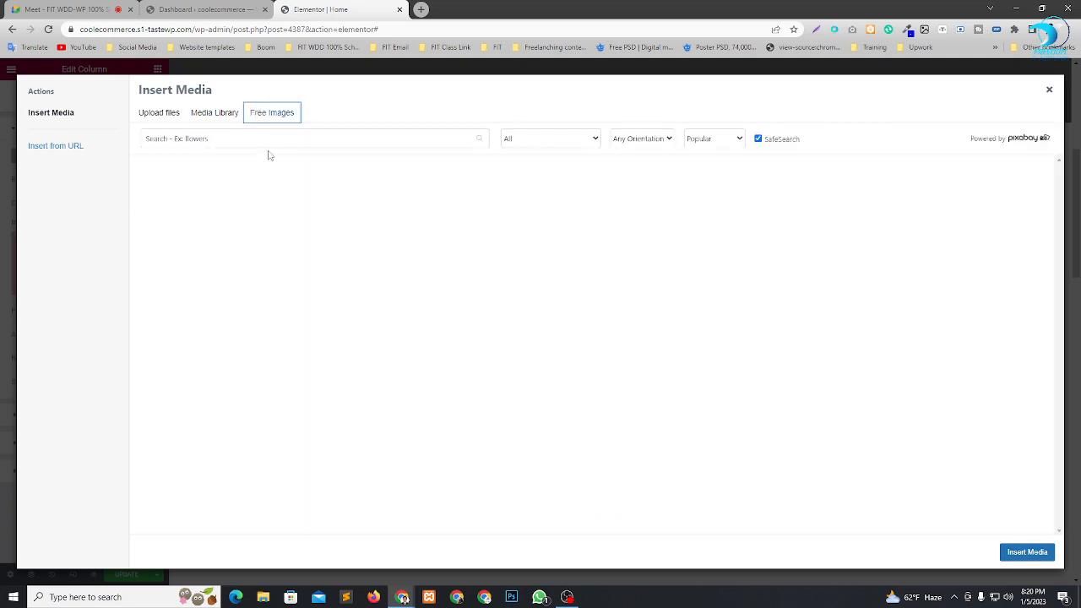
pyautogui.click(250, 138)
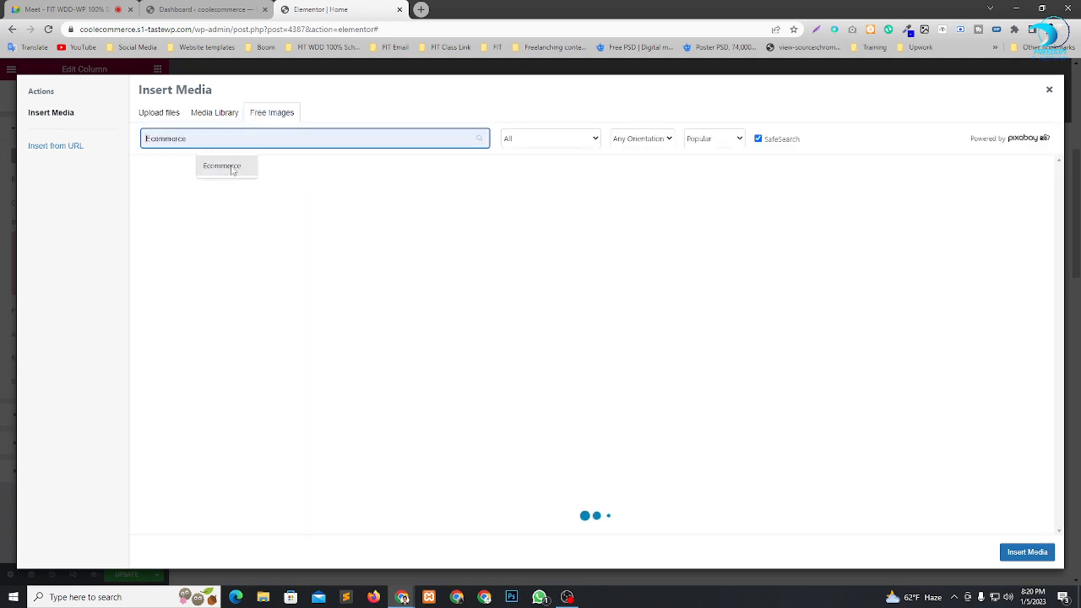
pyautogui.click(403, 187)
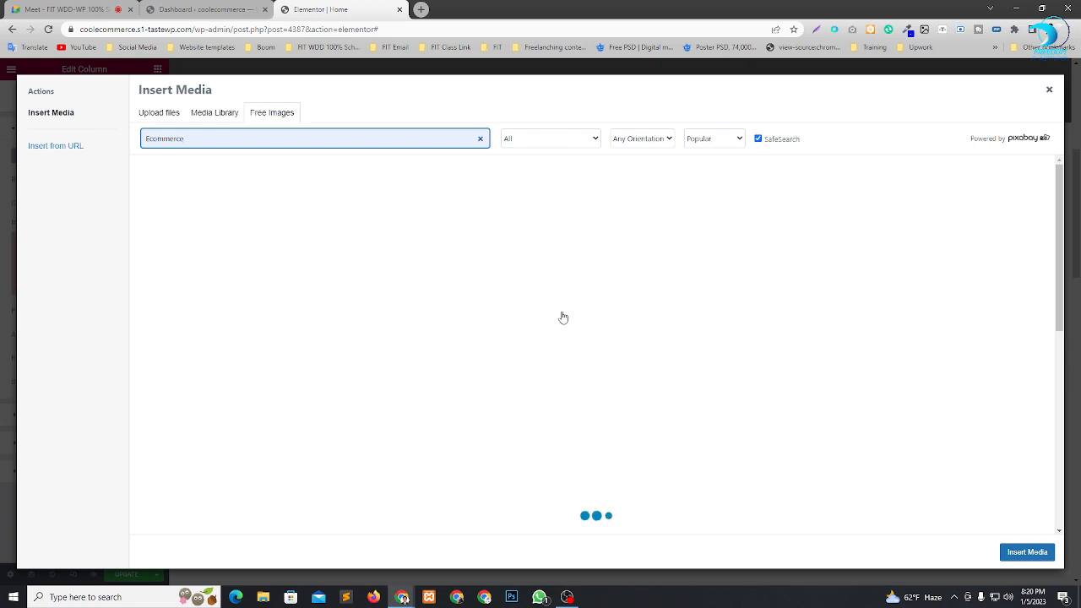
# Insert the free photo of a smiling man in a yellow shirt as the first promo column's background image.
pyautogui.scroll(-5, 498, 342)
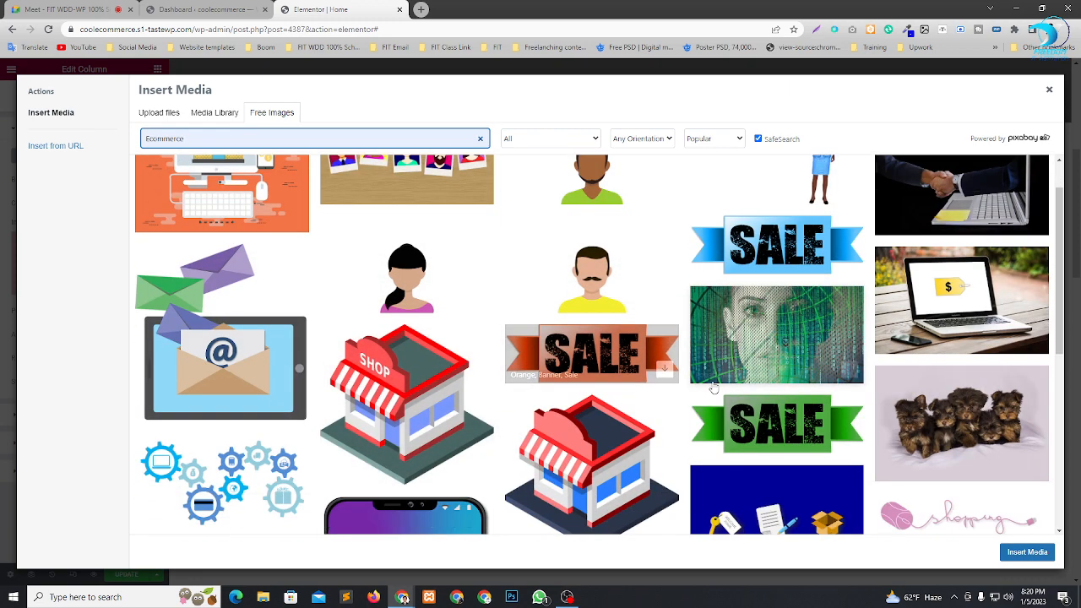
pyautogui.scroll(-5, 579, 377)
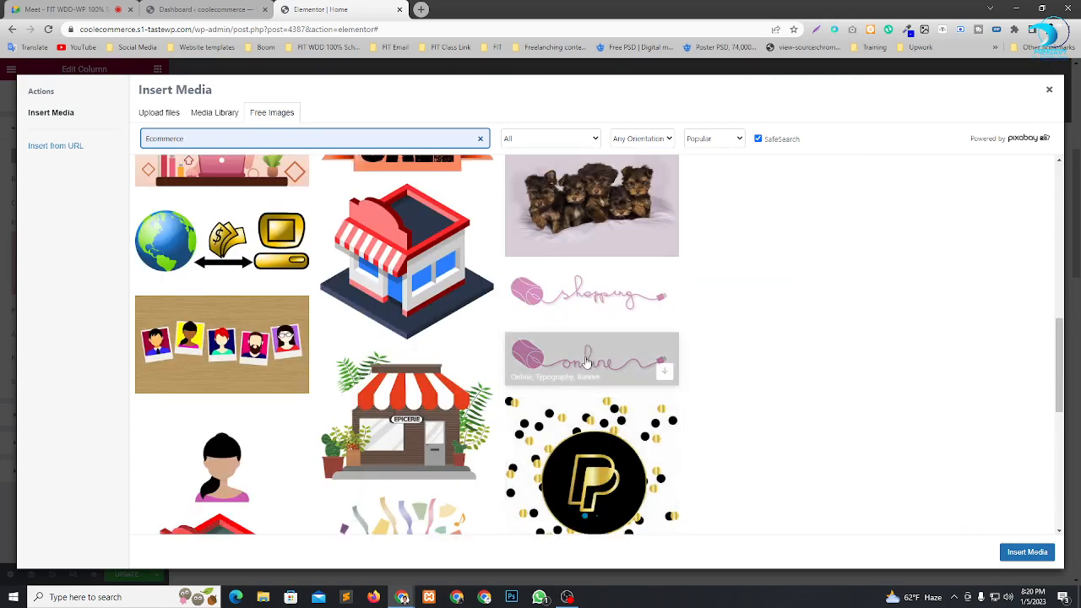
pyautogui.scroll(-5, 540, 388)
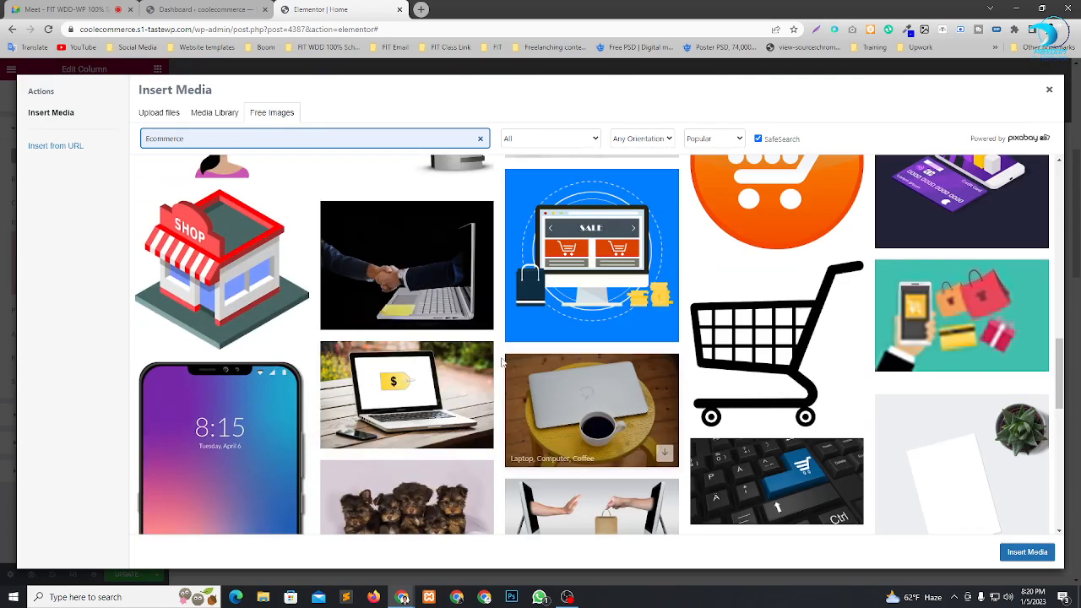
pyautogui.scroll(-5, 720, 359)
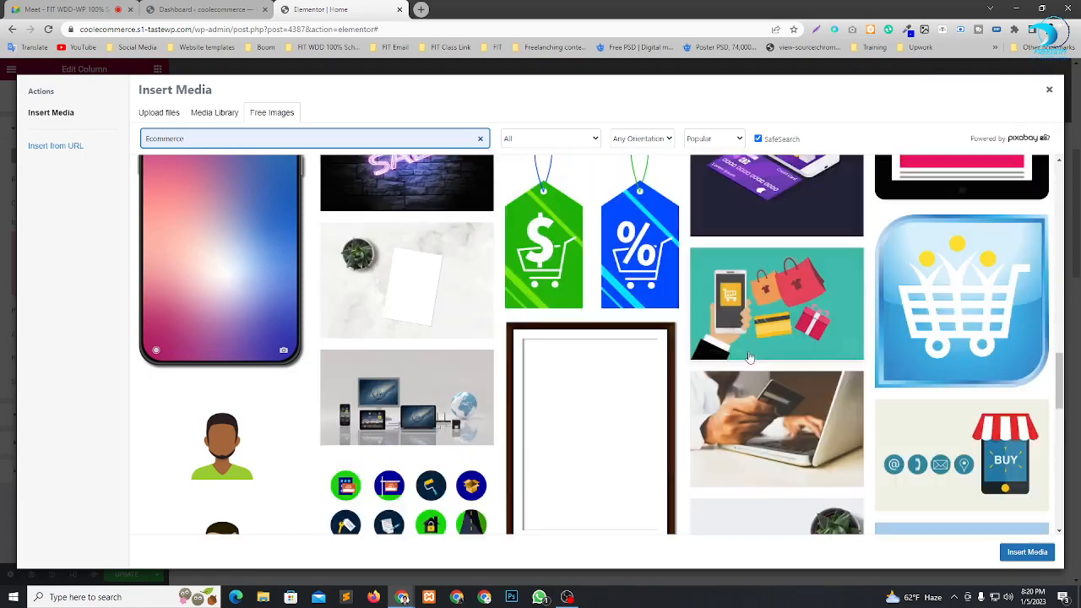
pyautogui.scroll(-5, 494, 370)
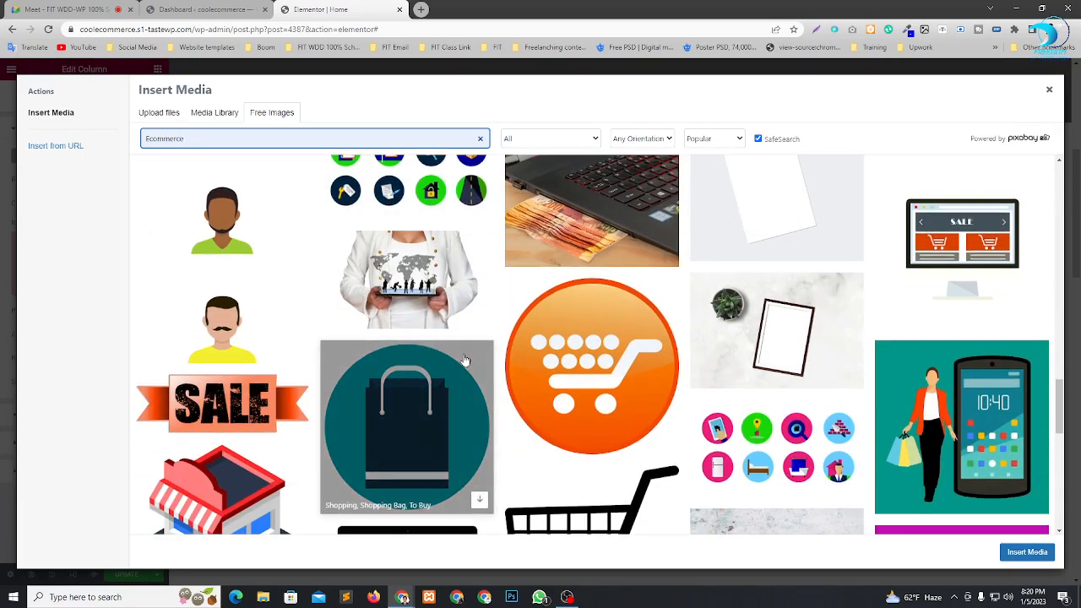
pyautogui.scroll(-5, 540, 337)
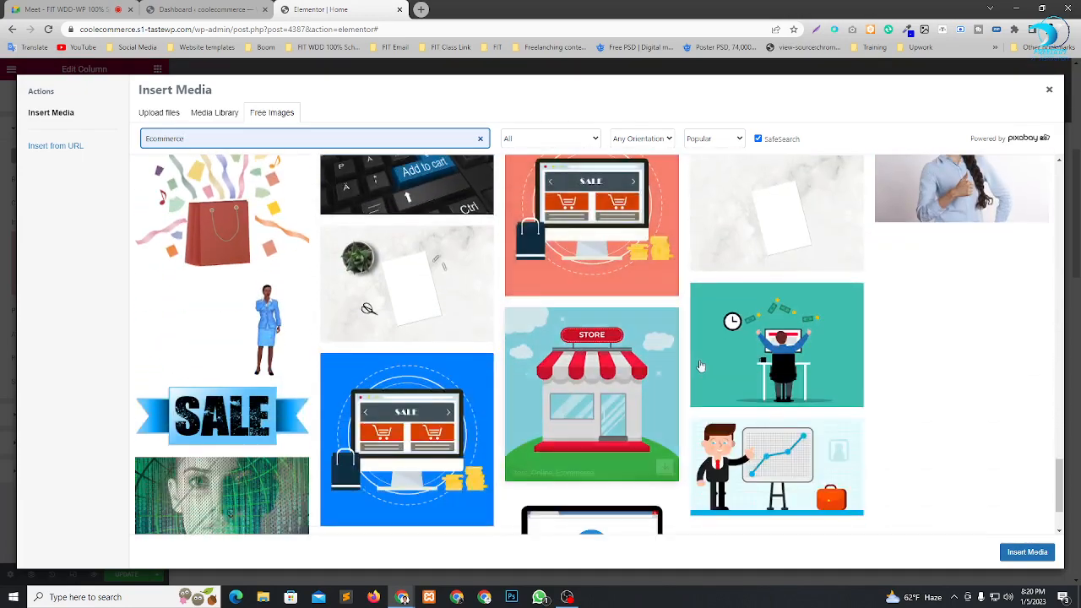
pyautogui.scroll(-10, 473, 372)
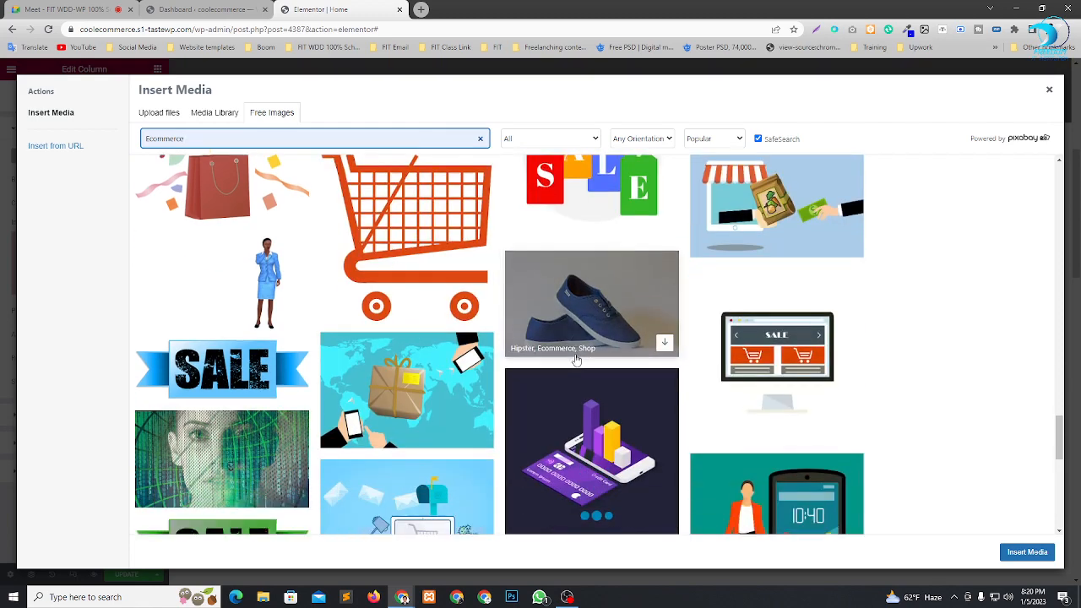
pyautogui.scroll(-3, 662, 339)
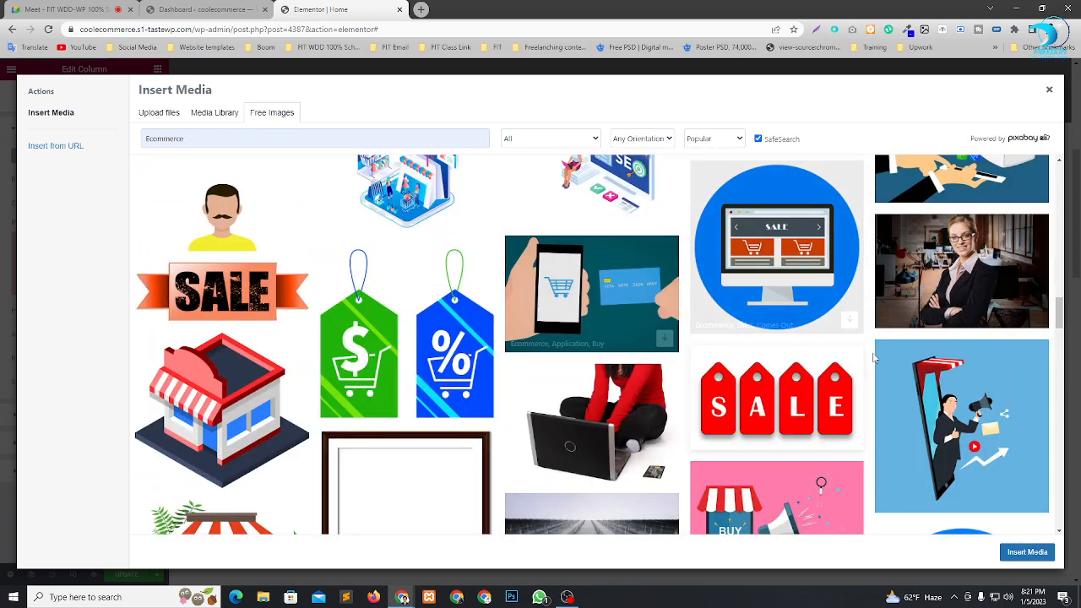
pyautogui.scroll(-10, 569, 381)
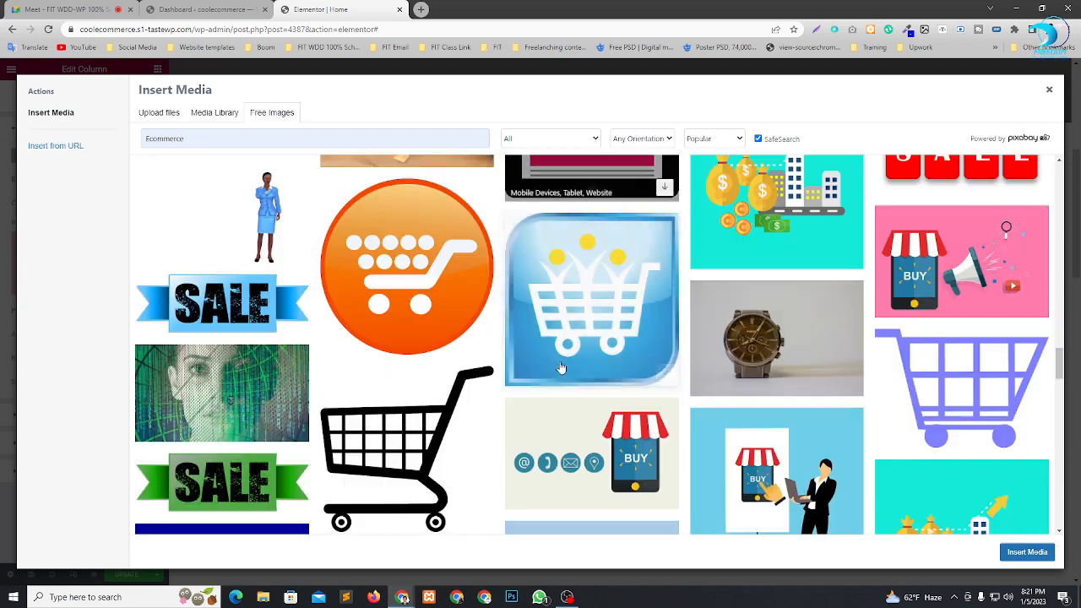
pyautogui.scroll(-12, 689, 367)
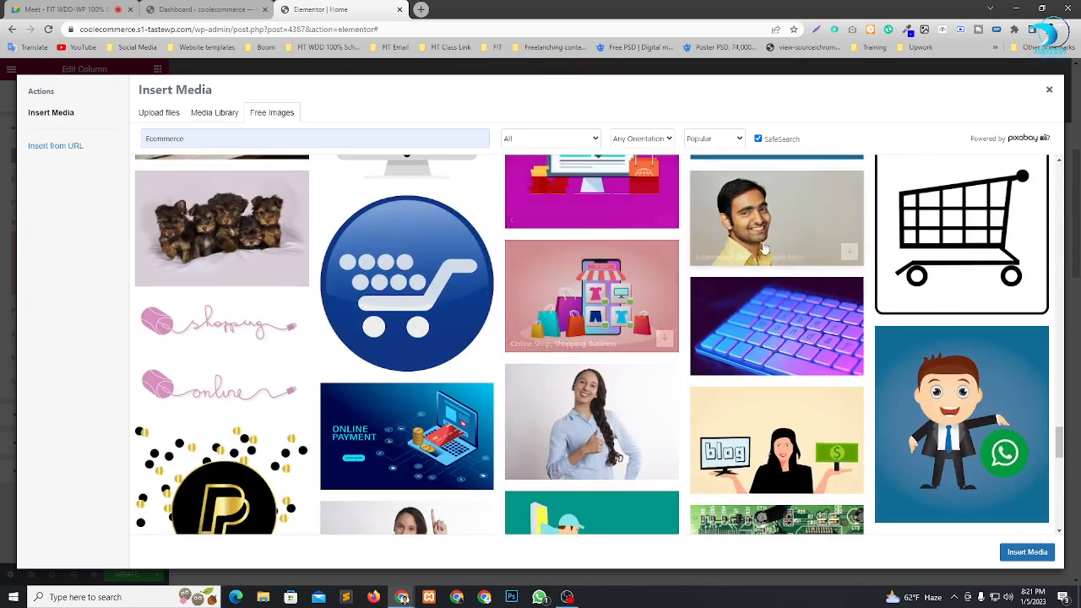
pyautogui.click(764, 248)
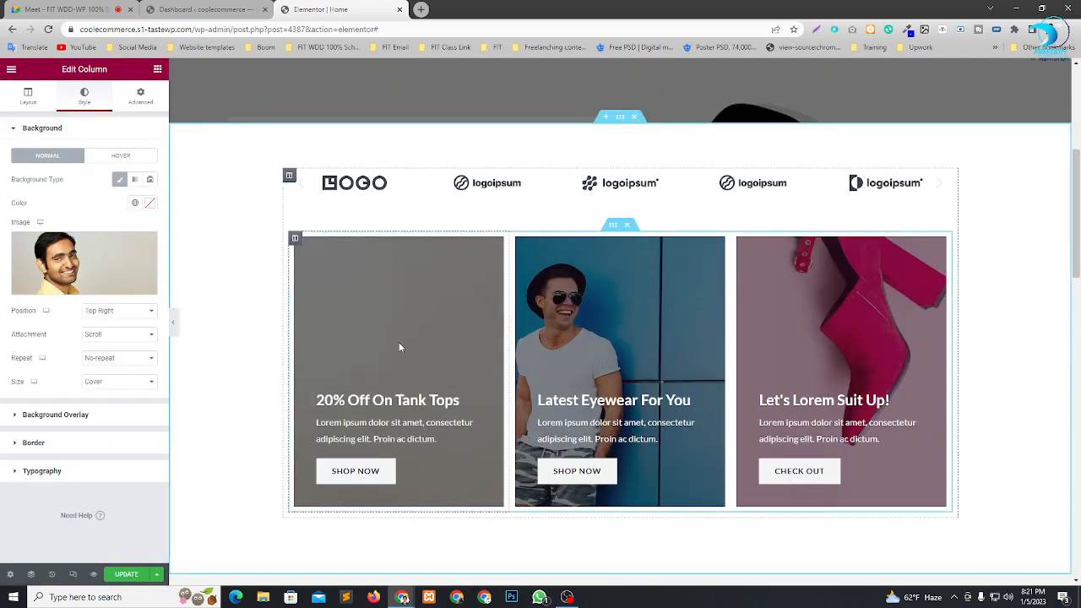
# Set the first promo column's background image position to Center Center.
pyautogui.moveTo(123, 262)
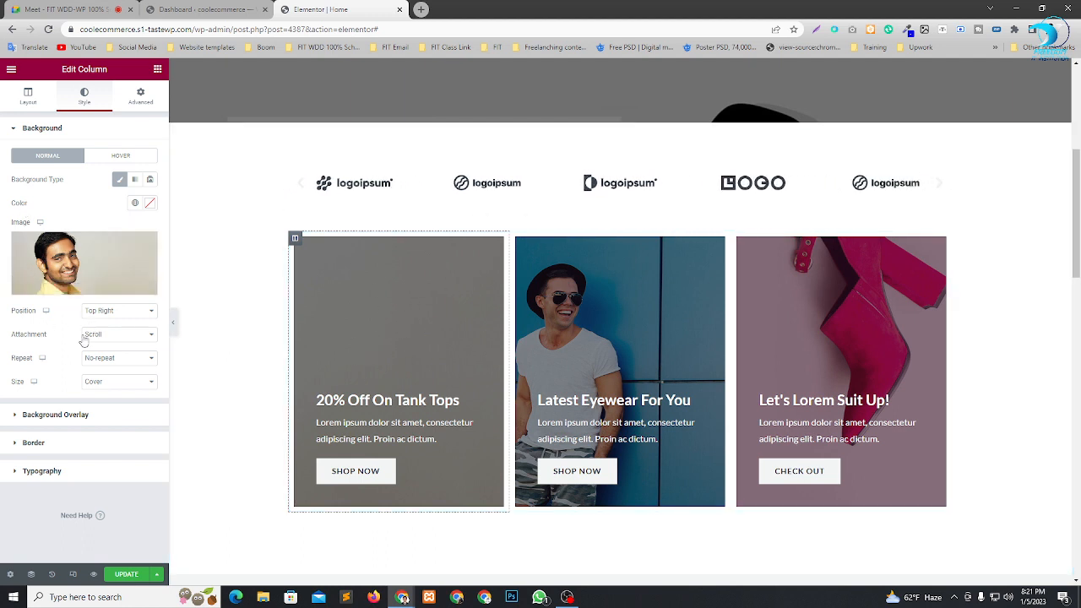
pyautogui.click(110, 311)
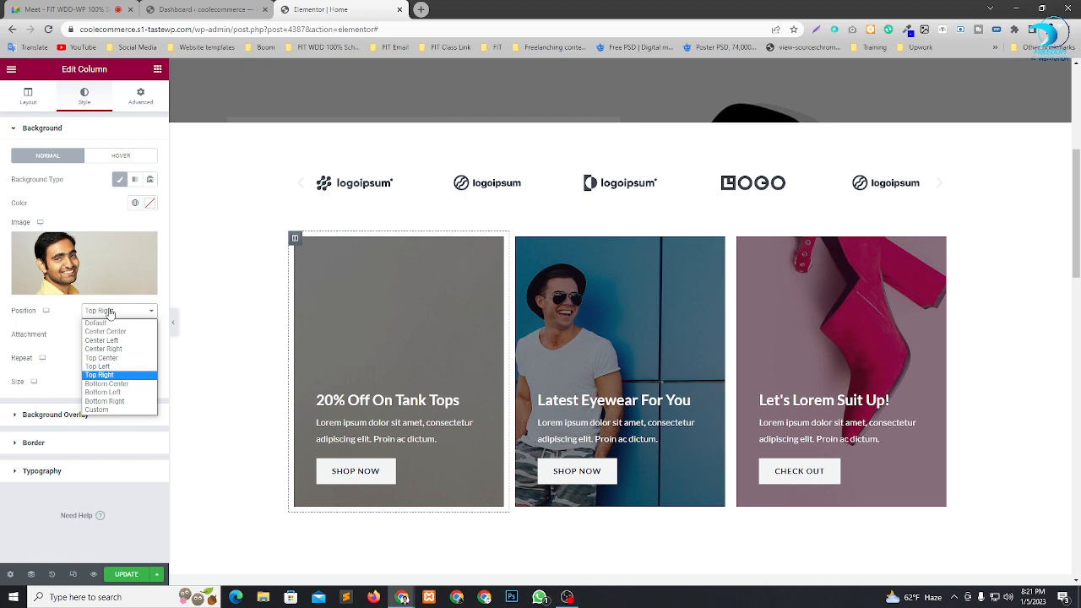
pyautogui.click(106, 334)
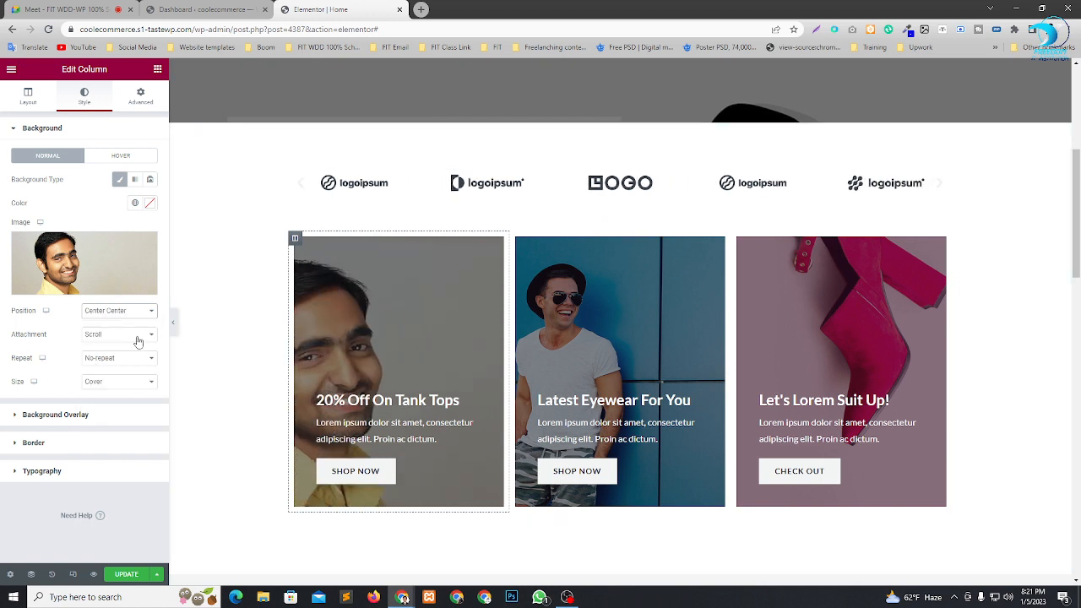
# Try the Center Left position for the first promo column's background image and return it to Center Center.
pyautogui.click(127, 312)
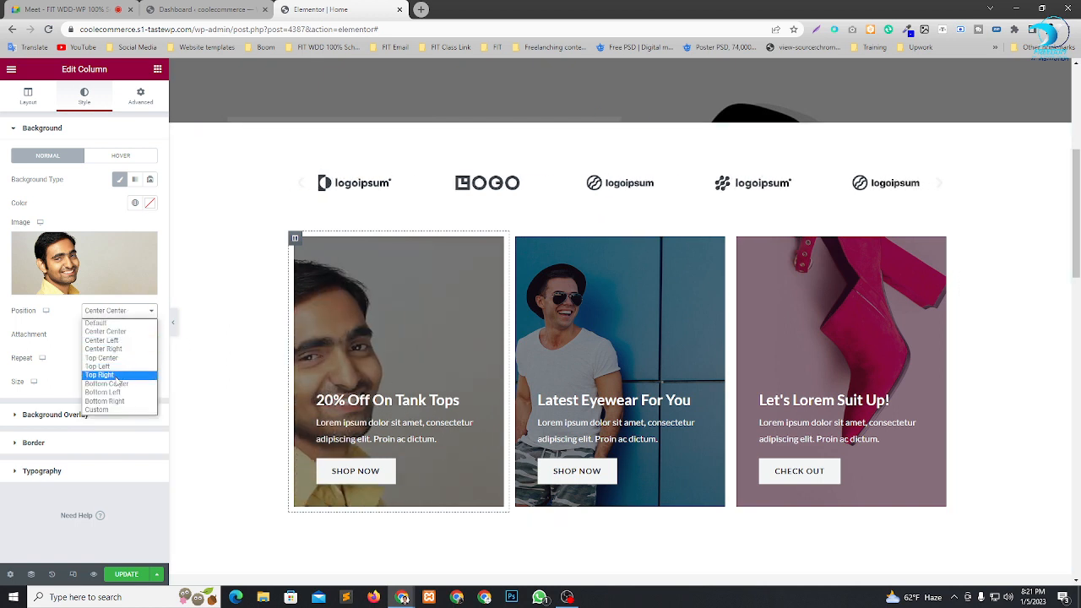
pyautogui.click(103, 340)
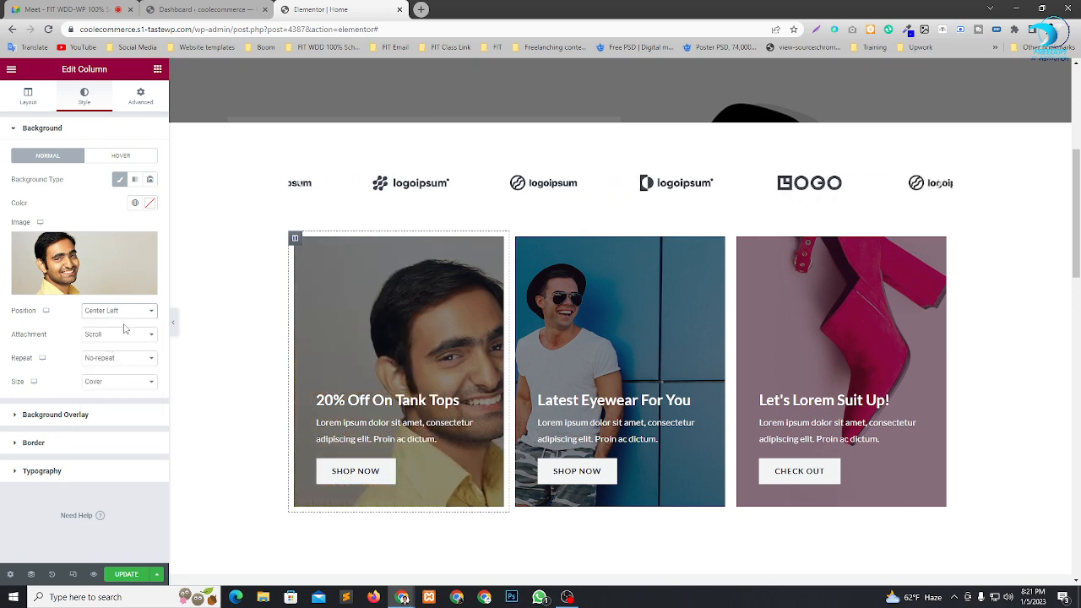
pyautogui.click(125, 311)
pyautogui.click(105, 331)
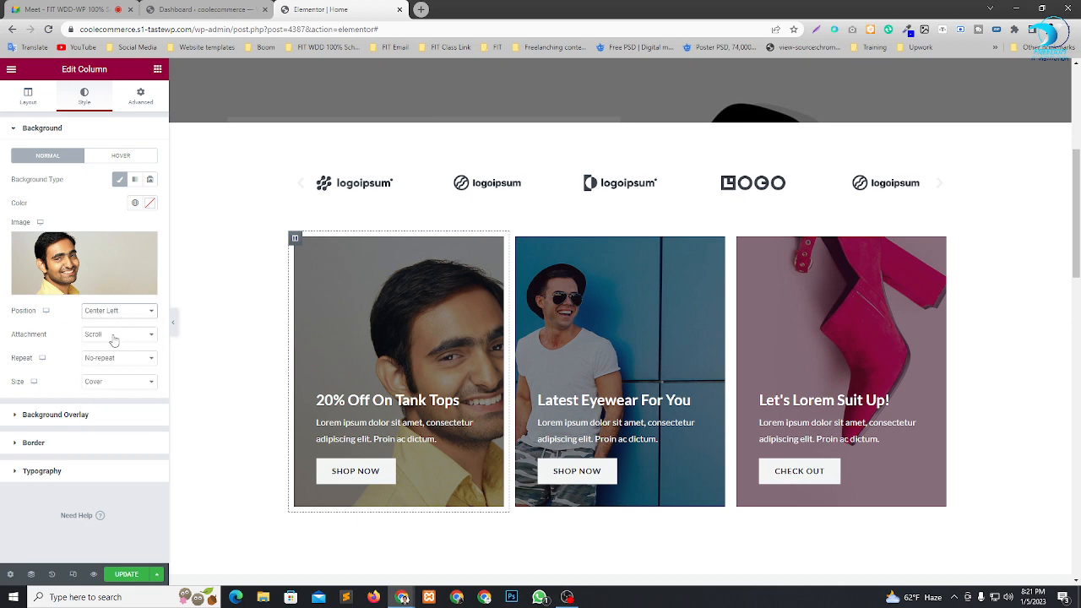
pyautogui.moveTo(128, 285)
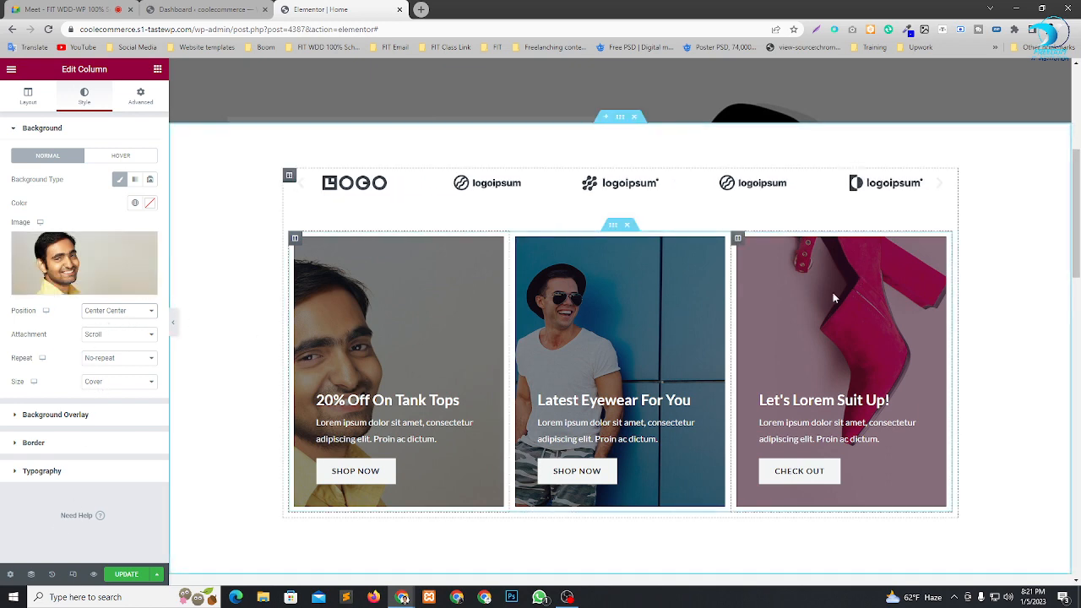
# Remove the background image from the "Special Edition" banner's inner section.
pyautogui.scroll(-6, 833, 296)
pyautogui.scroll(-6, 690, 248)
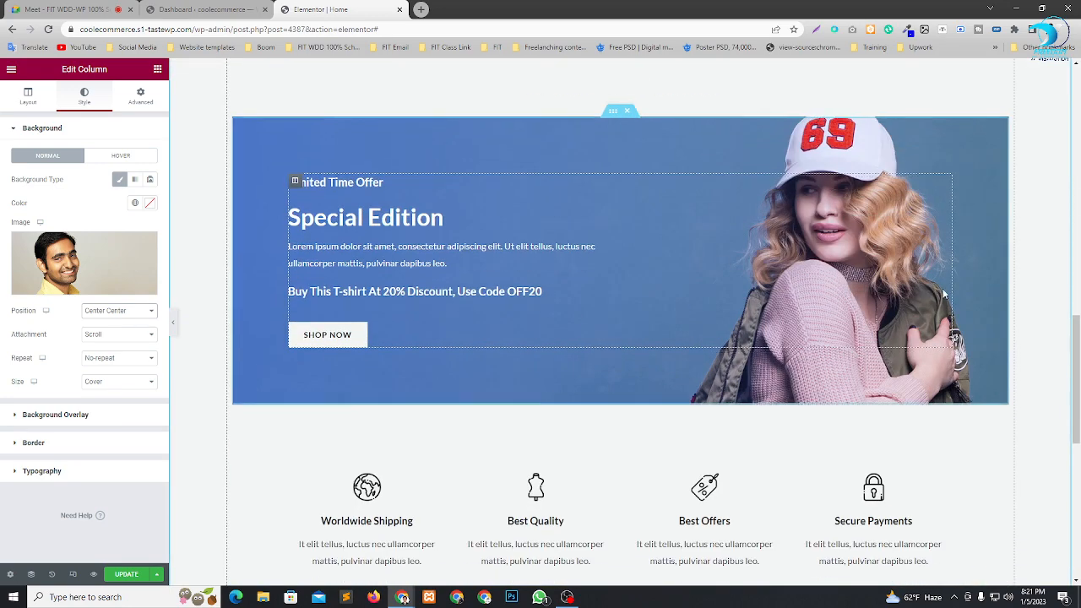
pyautogui.scroll(7, 976, 340)
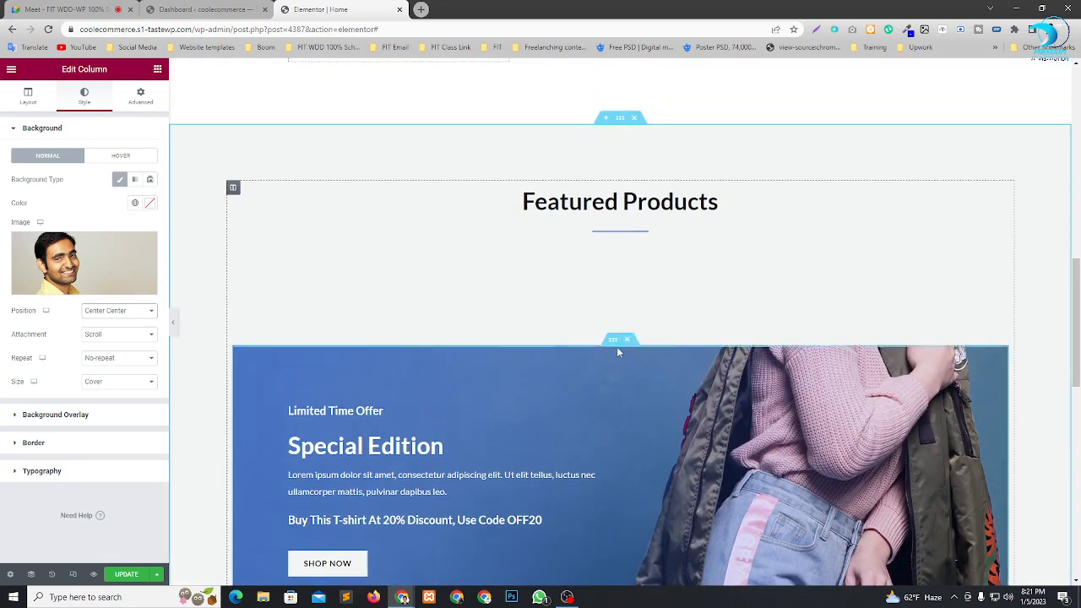
pyautogui.click(615, 343)
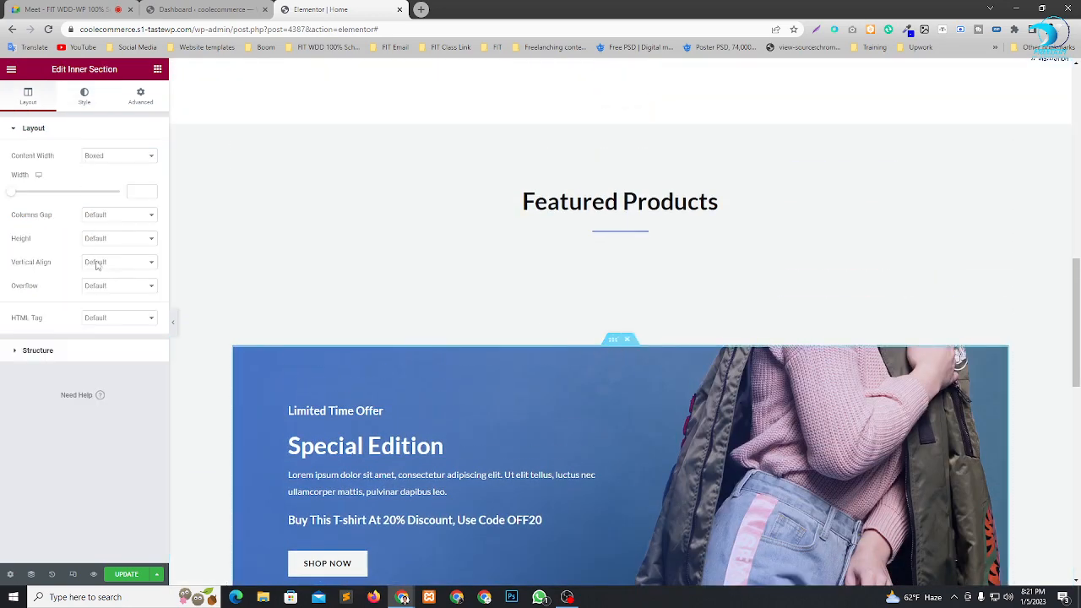
pyautogui.click(82, 96)
pyautogui.click(140, 252)
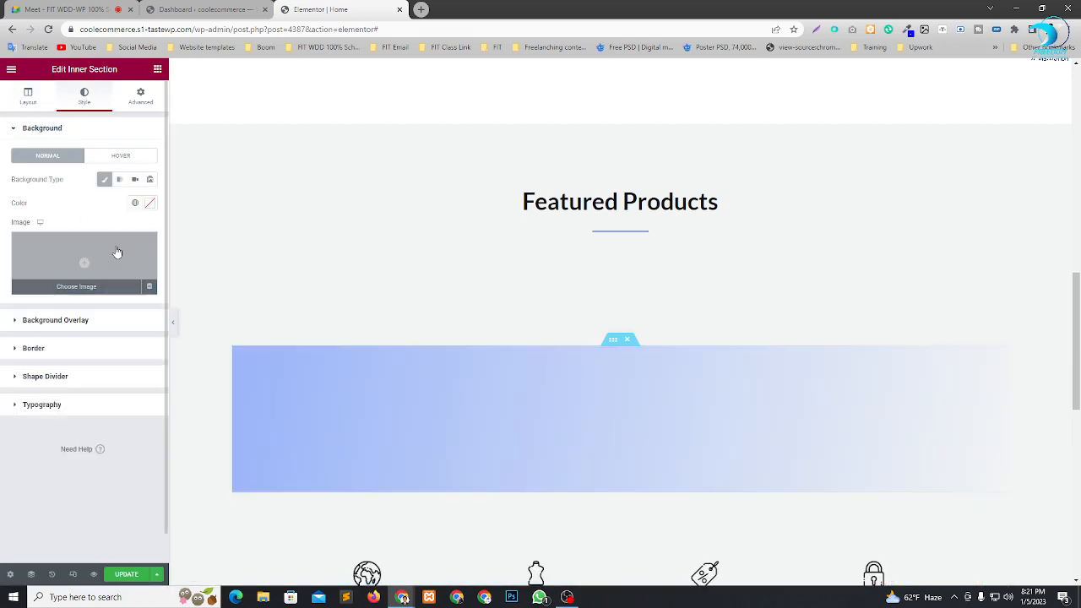
# Search the free images for "Ecommerce" to find a background image for the "Special Edition" banner's inner section.
pyautogui.click(96, 254)
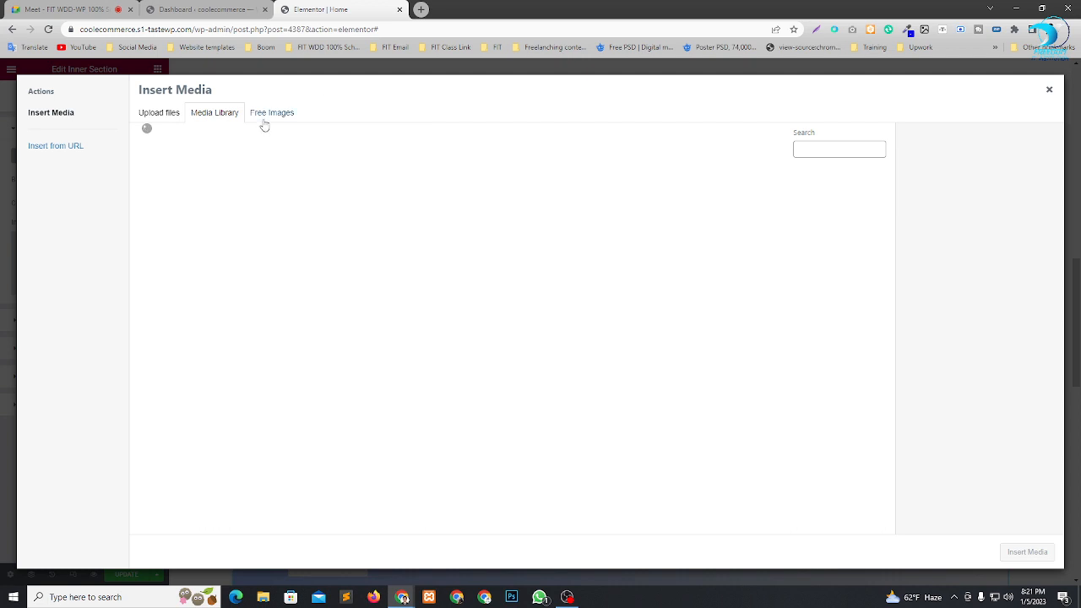
pyautogui.click(270, 113)
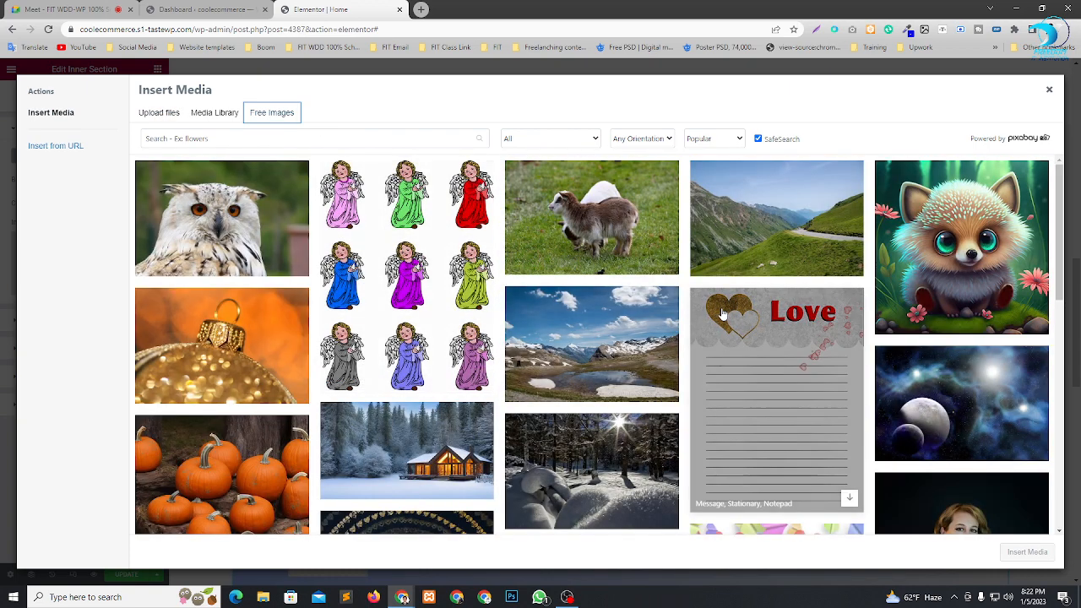
pyautogui.click(276, 143)
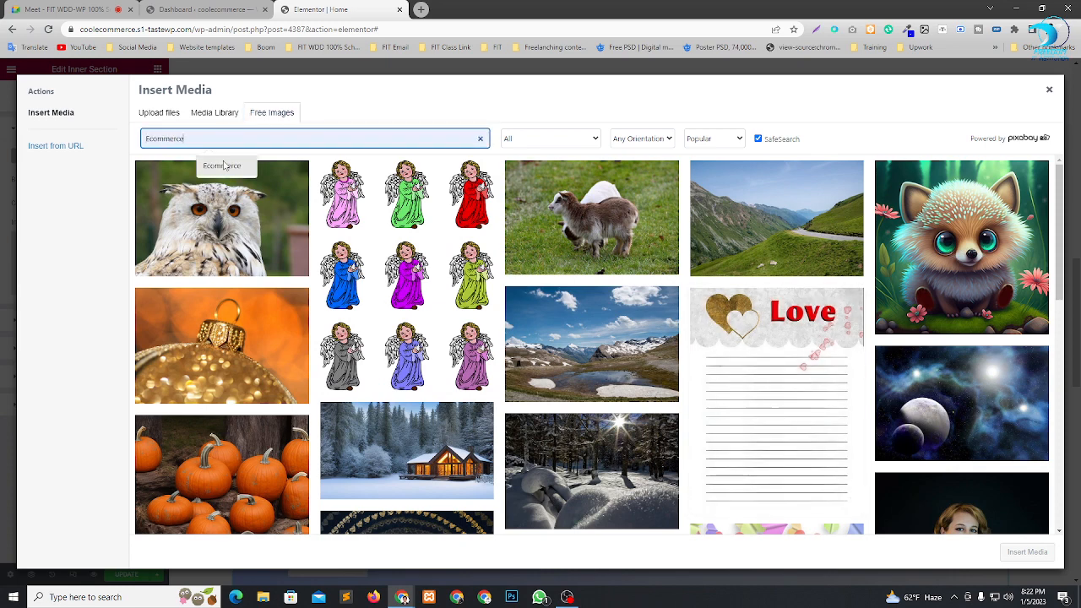
pyautogui.click(226, 167)
pyautogui.scroll(-1, 676, 279)
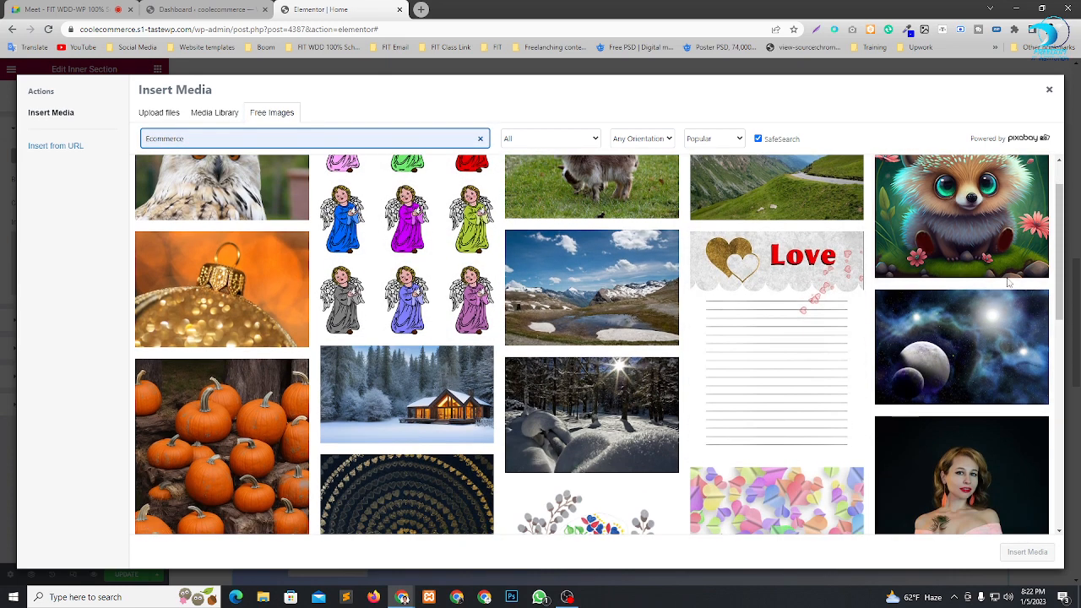
pyautogui.press('Return')
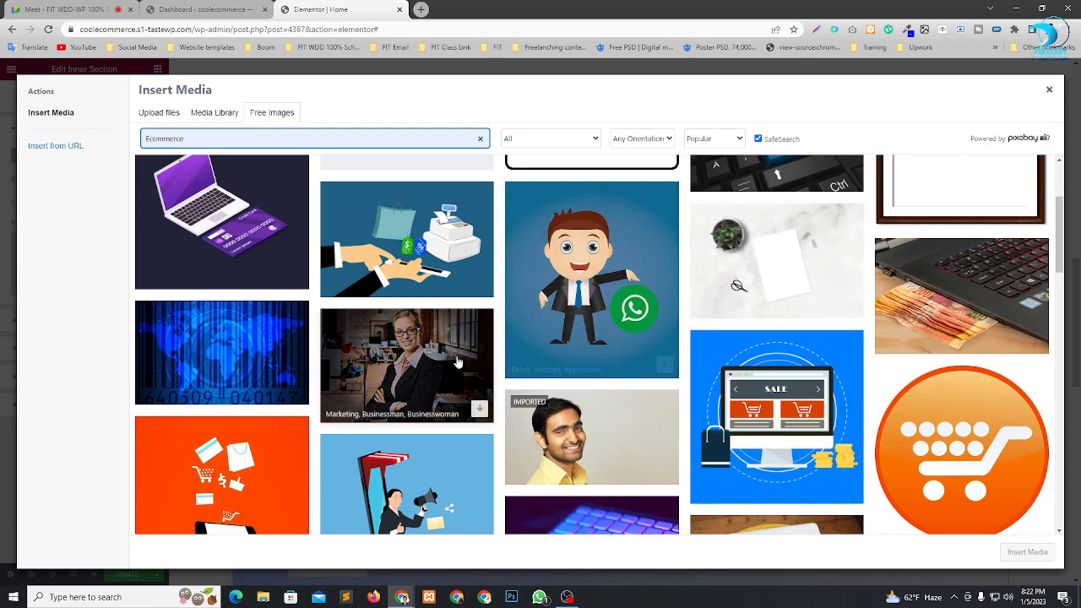
# Insert the green illustration of a suited man beside an online shop screen as the "Special Edition" banner's background image.
pyautogui.scroll(-6, 500, 324)
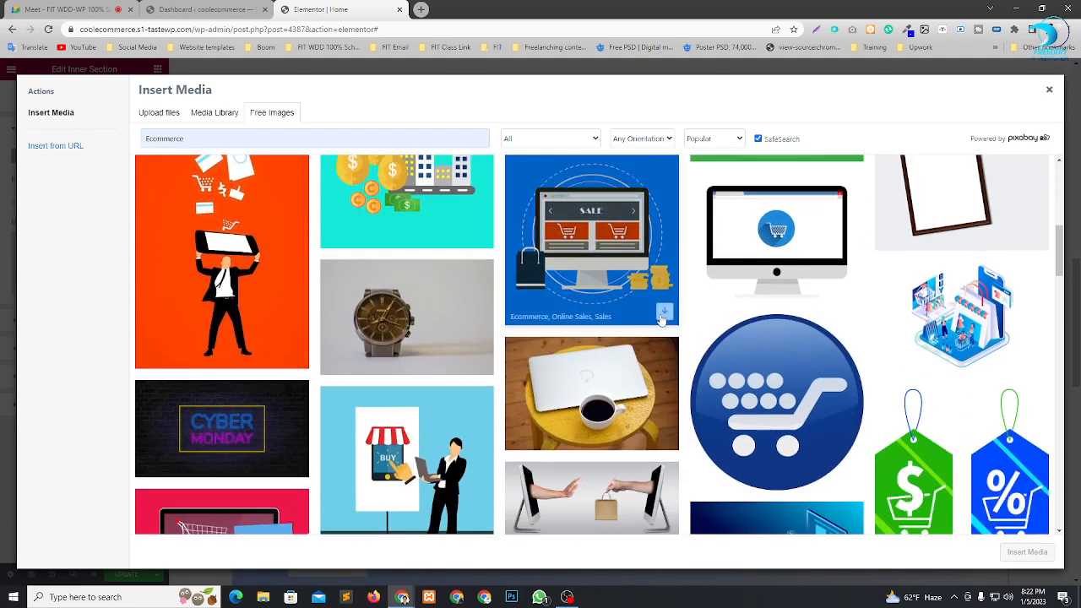
pyautogui.scroll(-5, 600, 334)
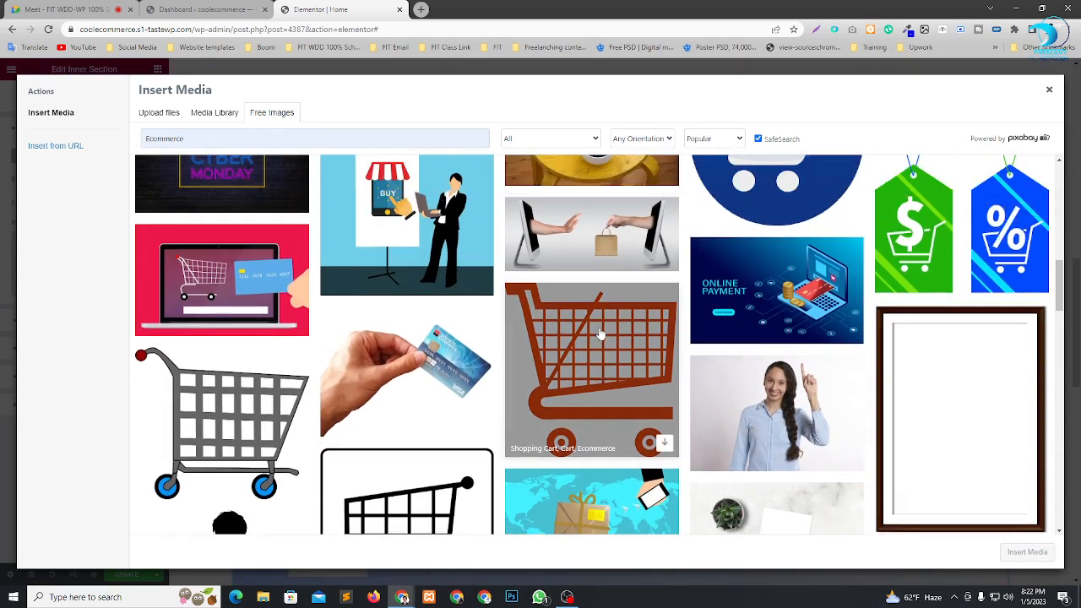
pyautogui.scroll(-8, 487, 305)
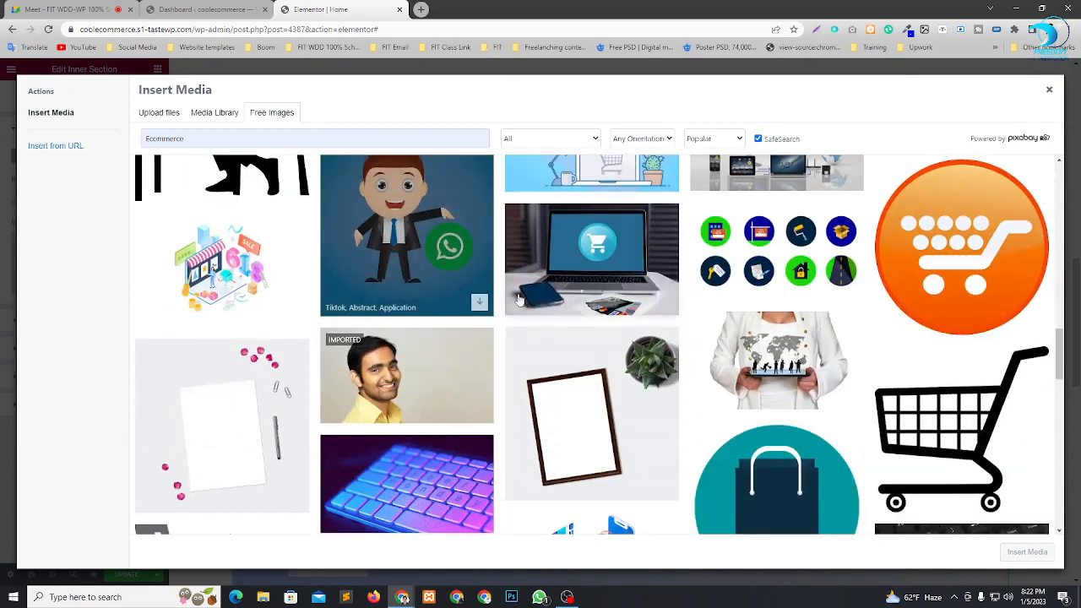
pyautogui.scroll(-10, 549, 306)
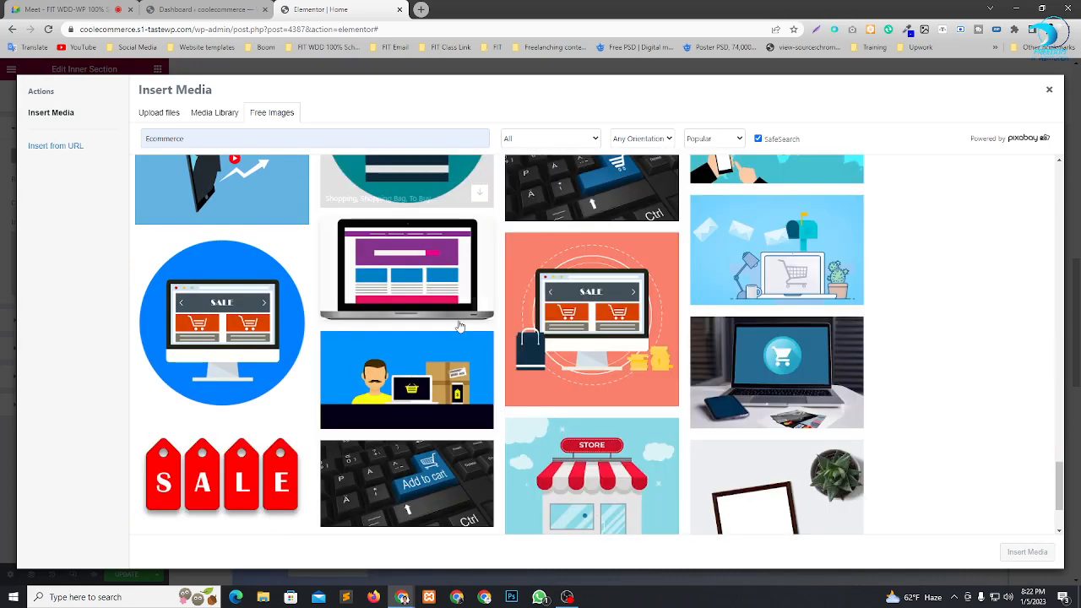
pyautogui.scroll(-3, 507, 372)
pyautogui.scroll(-4, 568, 389)
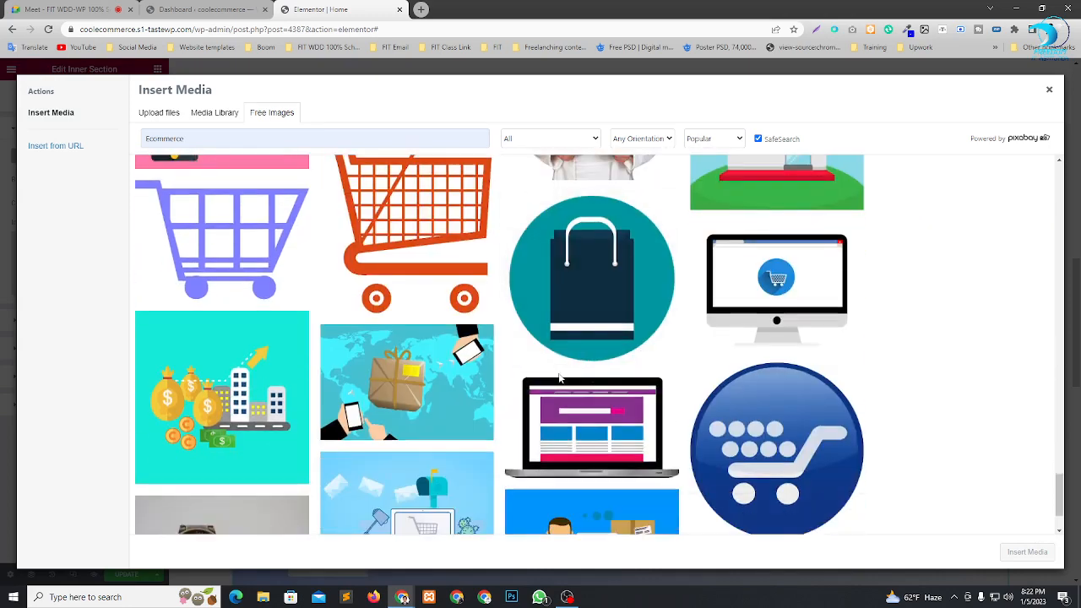
pyautogui.scroll(-10, 337, 361)
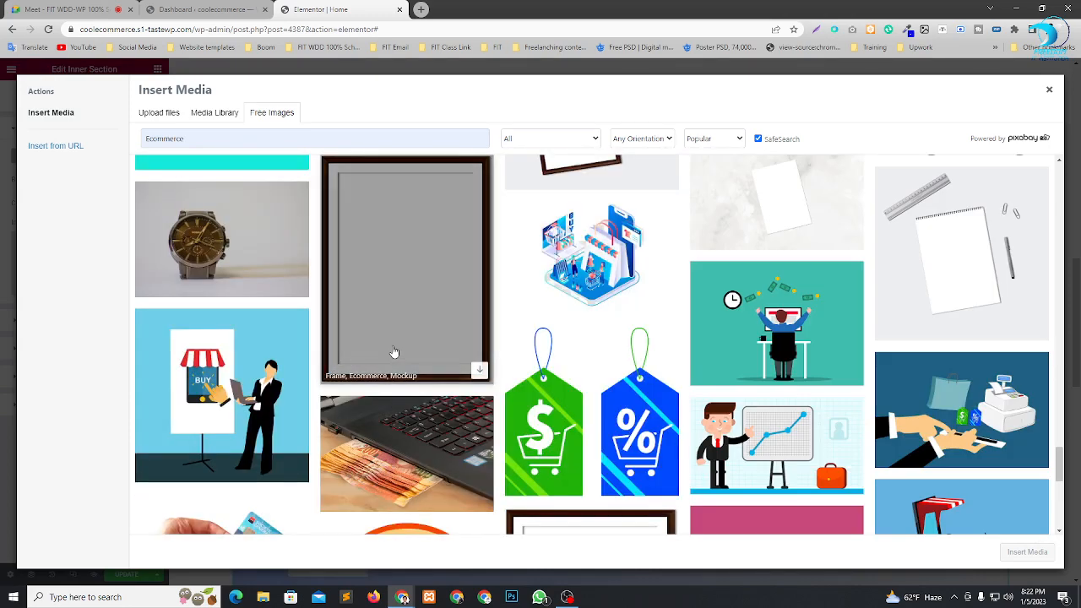
pyautogui.scroll(-8, 686, 340)
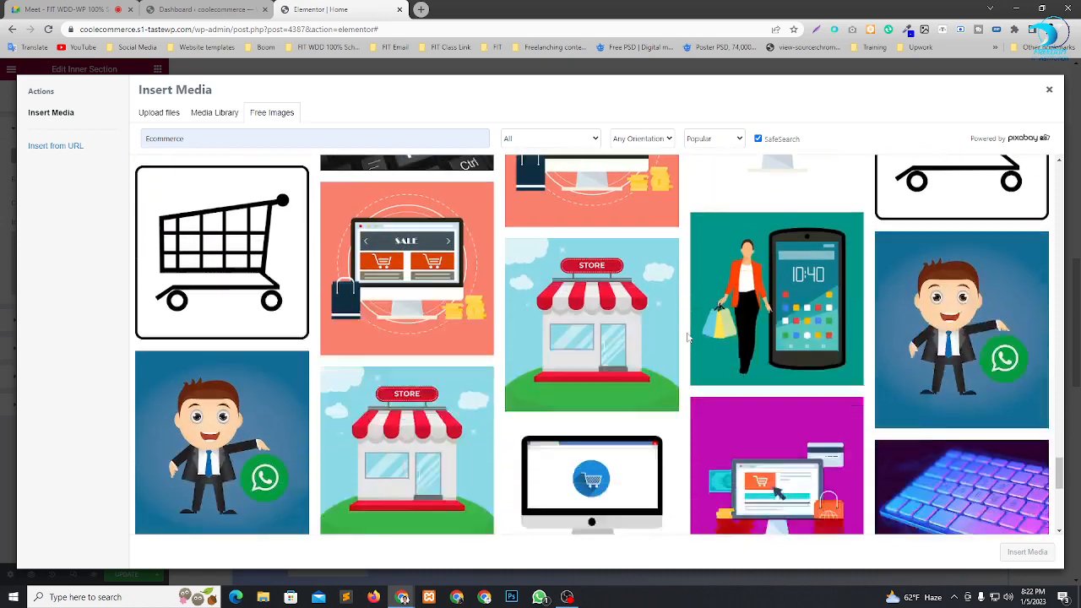
pyautogui.scroll(-8, 667, 342)
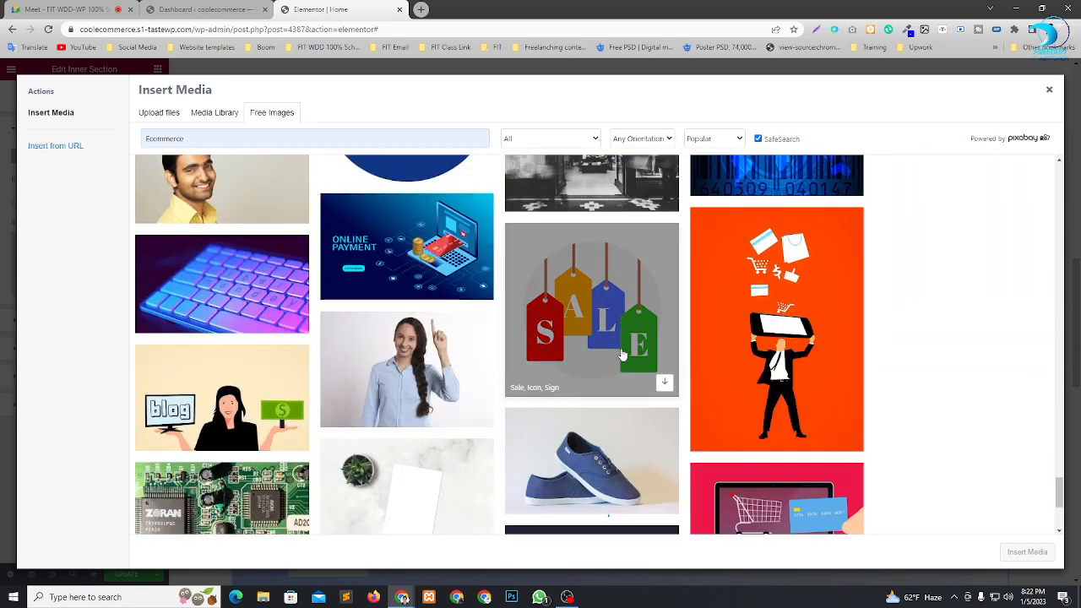
pyautogui.scroll(-6, 622, 355)
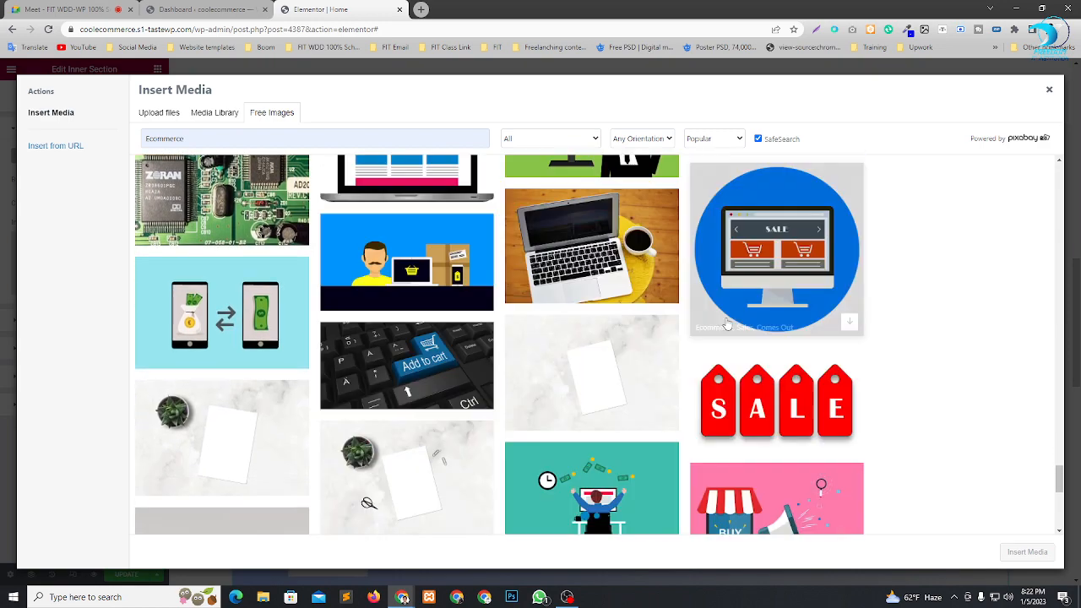
pyautogui.scroll(5, 718, 314)
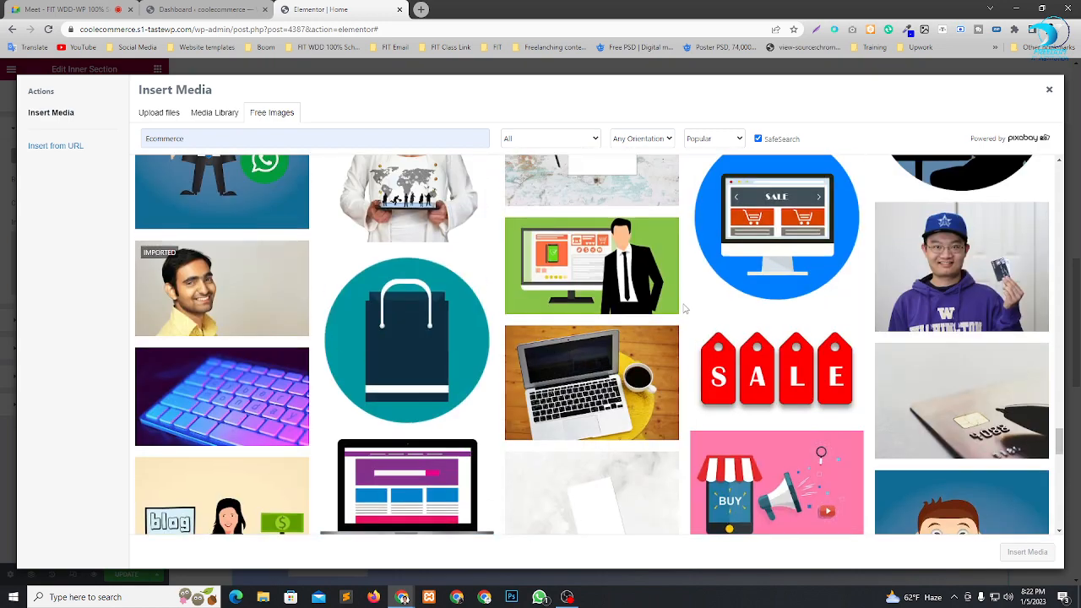
pyautogui.scroll(2, 685, 309)
pyautogui.click(667, 389)
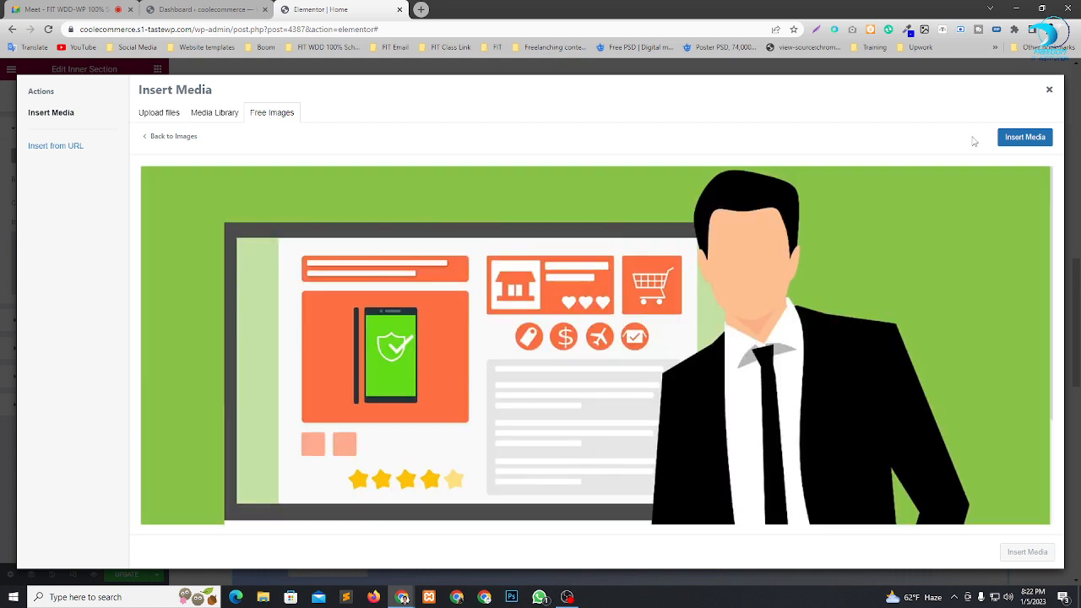
pyautogui.click(1038, 142)
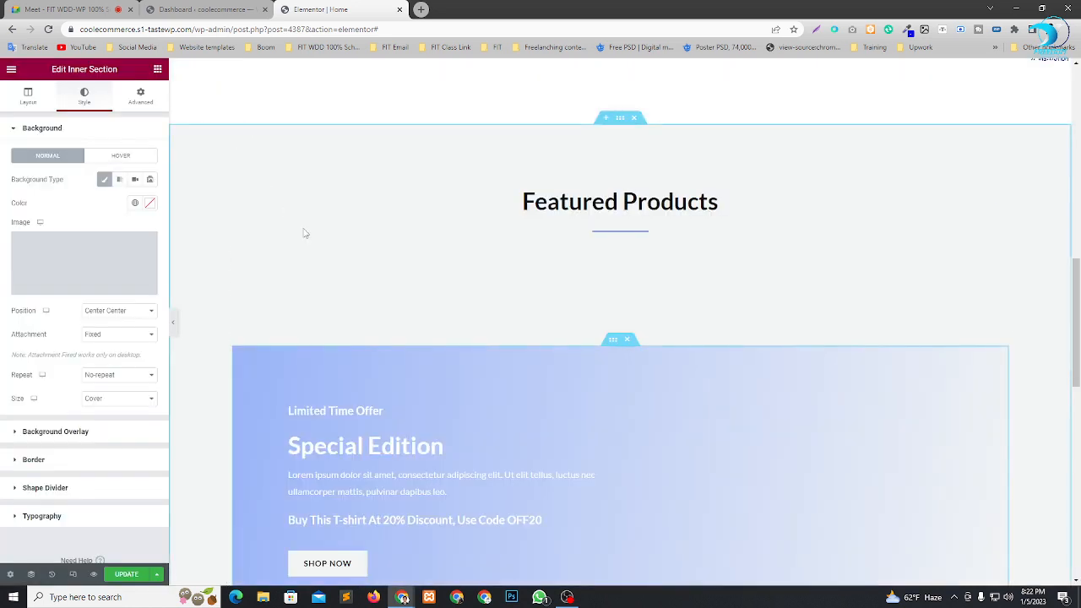
# Set the first color of the "Special Edition" banner's gradient background overlay to black (#000000).
pyautogui.scroll(-5, 725, 266)
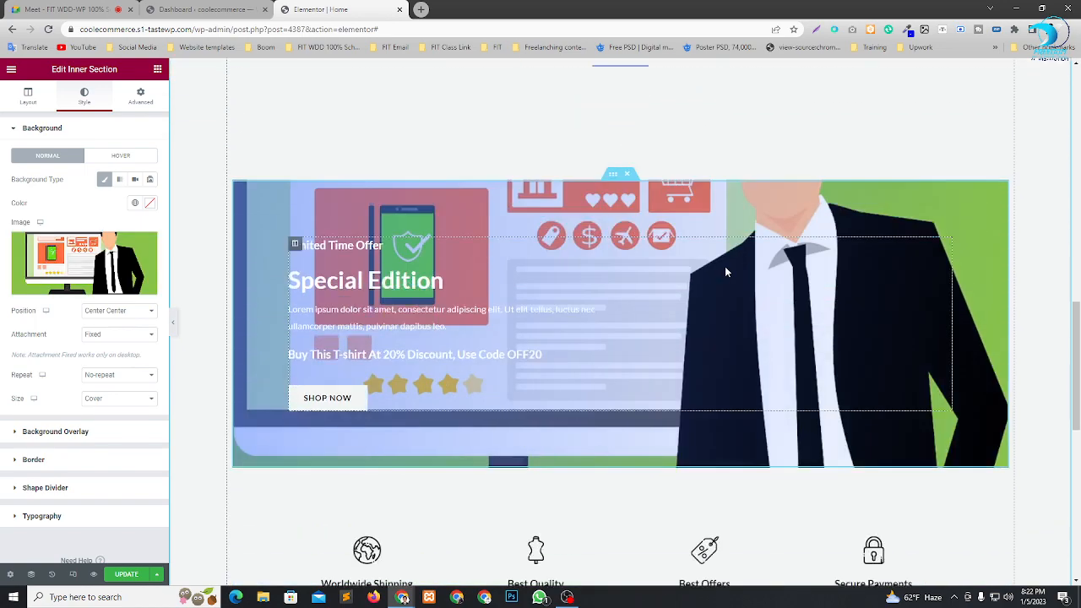
pyautogui.scroll(9, 656, 169)
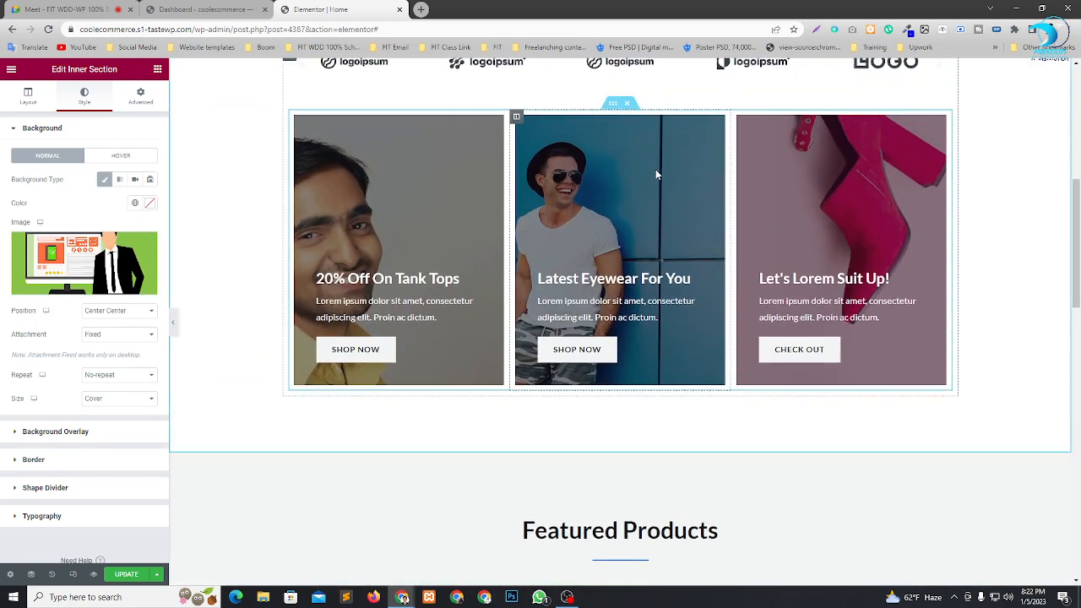
pyautogui.scroll(-7, 656, 169)
pyautogui.scroll(1, 639, 164)
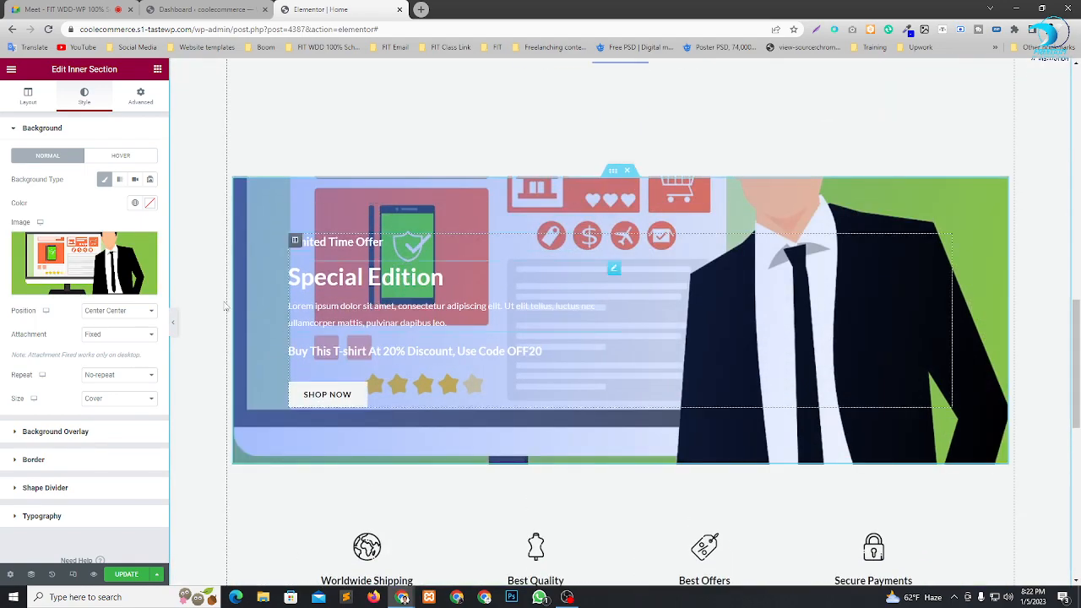
pyautogui.click(71, 432)
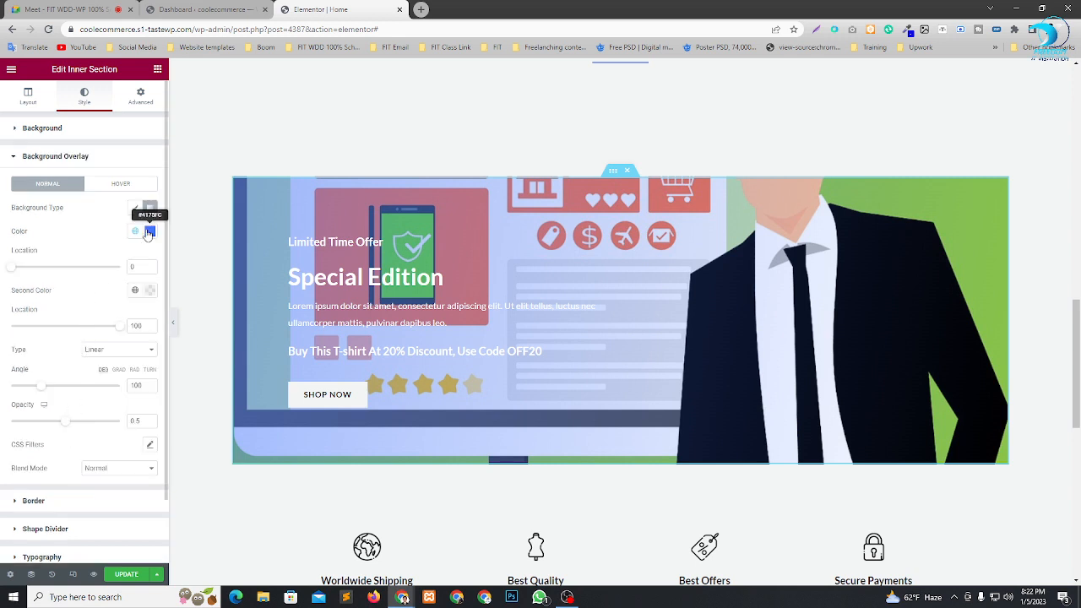
pyautogui.click(148, 231)
pyautogui.moveTo(21, 368); pyautogui.dragTo(13, 371)
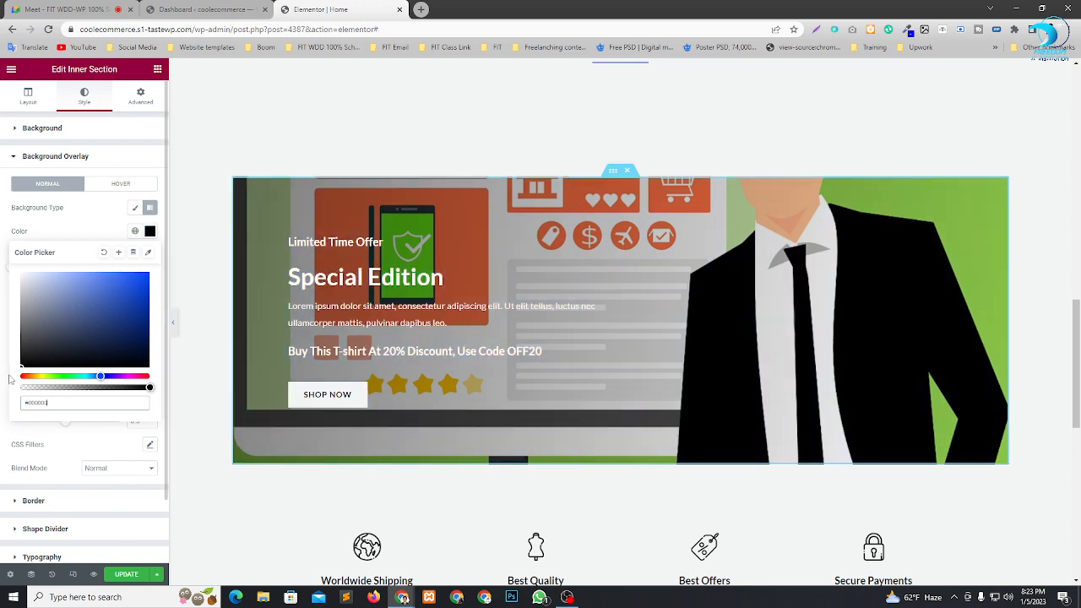
pyautogui.click(4, 414)
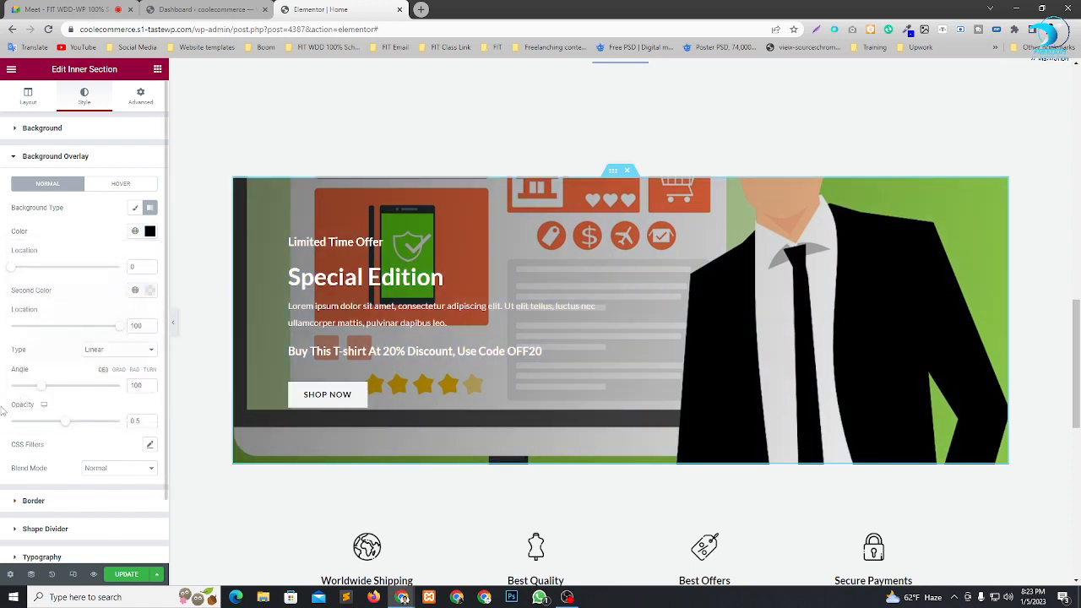
# Set the angle of the banner's gradient background overlay to 130 degrees and check the banner on the page.
pyautogui.moveTo(123, 331); pyautogui.dragTo(154, 335)
pyautogui.moveTo(38, 393)
pyautogui.mouseDown()
pyautogui.moveTo(44, 387)
pyautogui.moveTo(11, 382)
pyautogui.moveTo(95, 386)
pyautogui.moveTo(48, 381)
pyautogui.mouseUp()
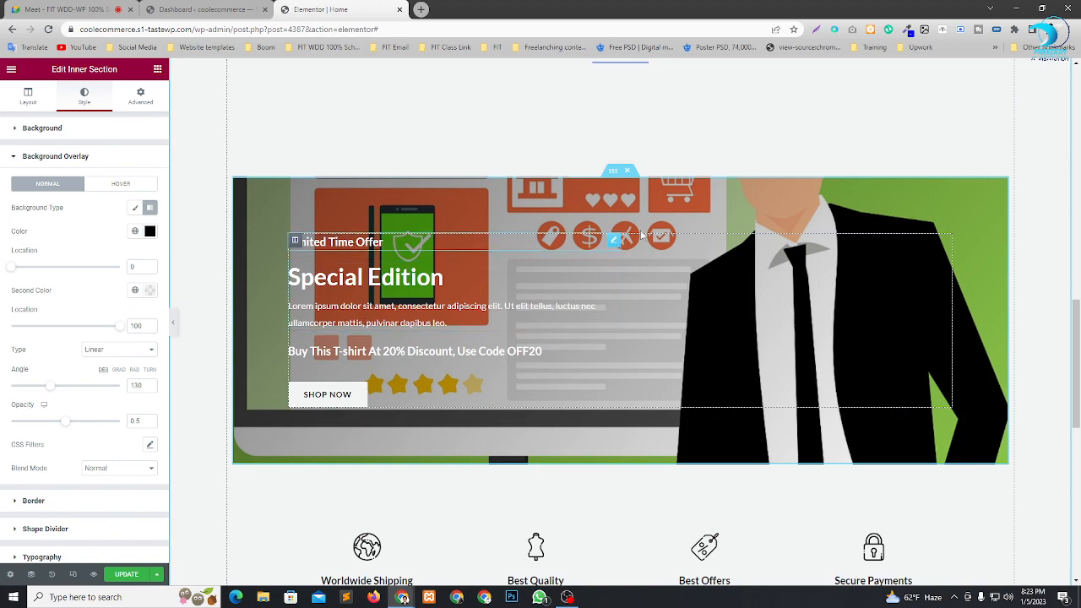
pyautogui.scroll(-5, 659, 204)
pyautogui.scroll(3, 660, 204)
pyautogui.scroll(3, 660, 203)
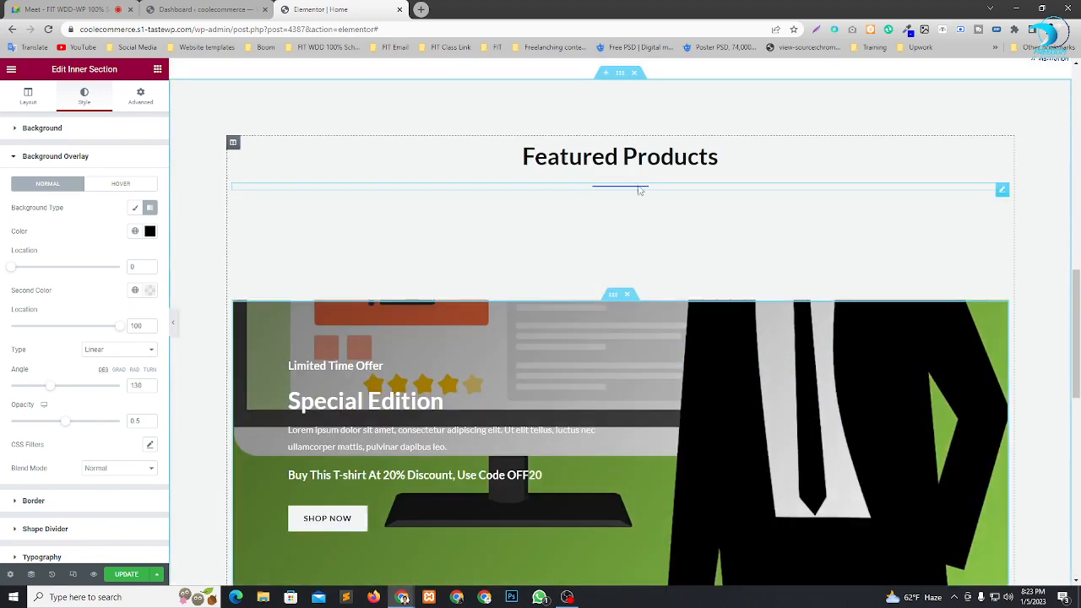
# Change the banner's small "Limited Time Offer" heading to "Boom Offer".
pyautogui.scroll(-2, 467, 144)
pyautogui.click(386, 143)
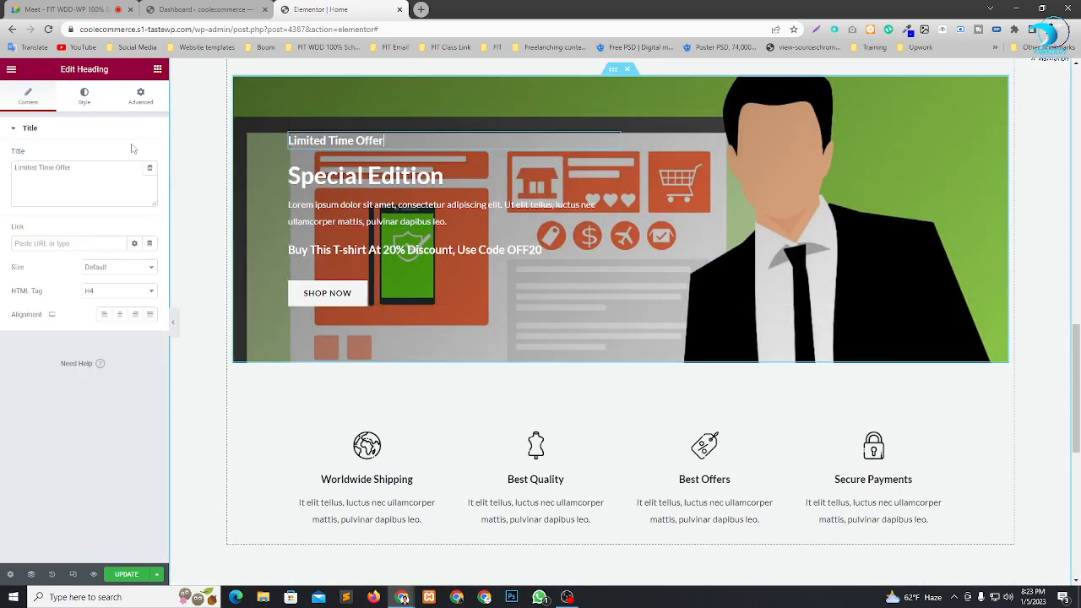
pyautogui.click(75, 169)
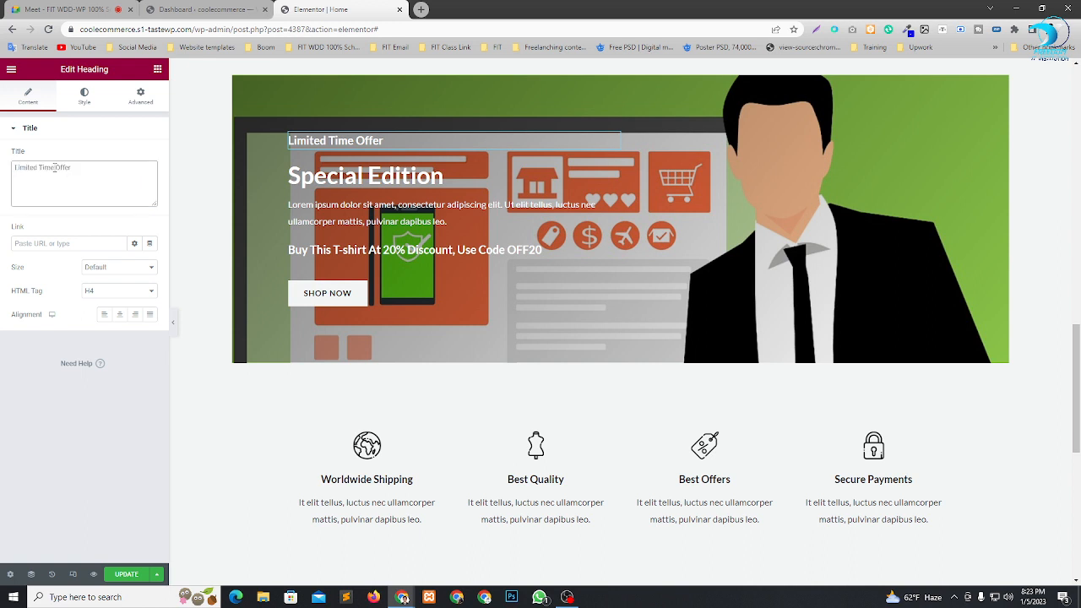
pyautogui.write('Boom')
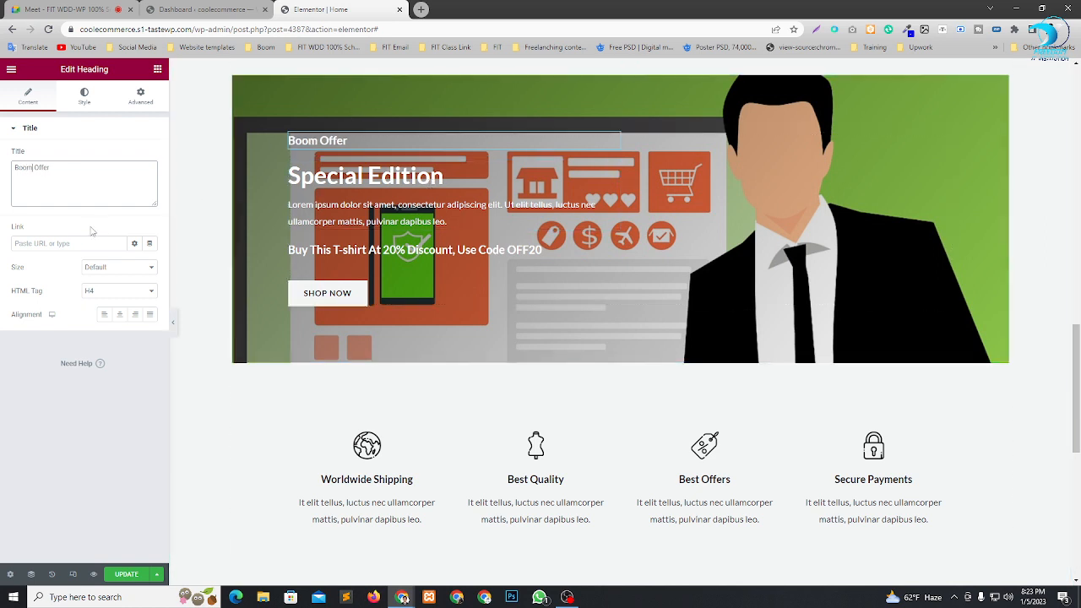
# Change the banner's image box title to "Cool Edition".
pyautogui.click(448, 188)
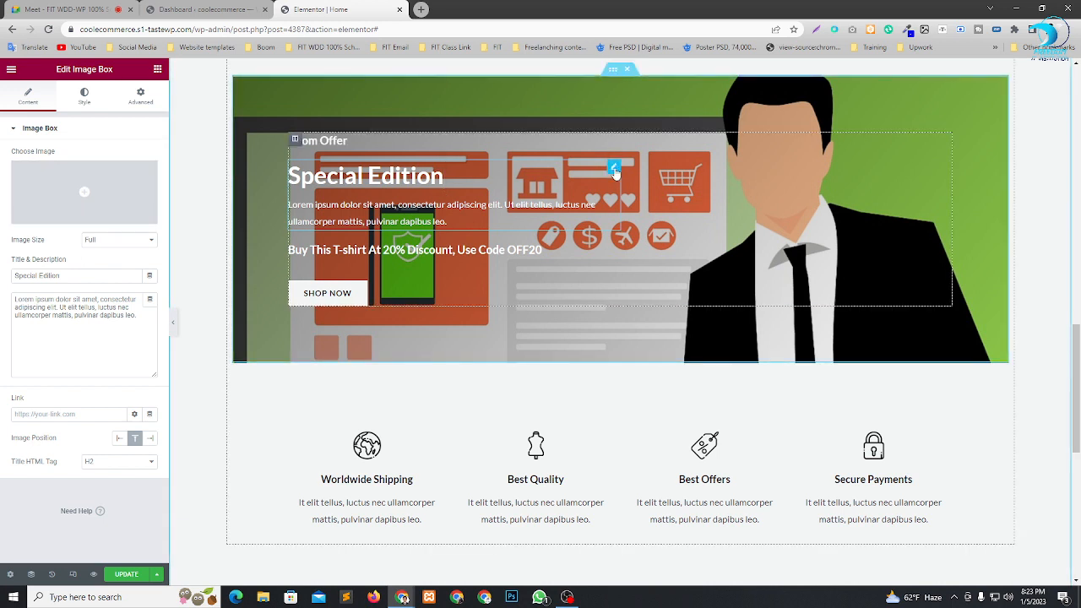
pyautogui.tripleClick(41, 276)
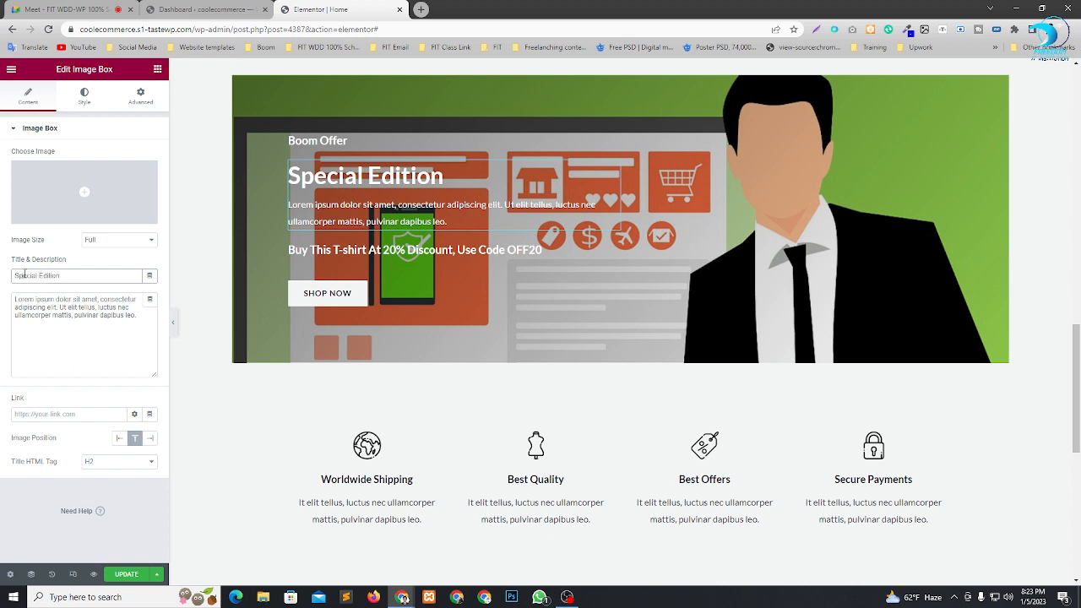
pyautogui.write('Cool')
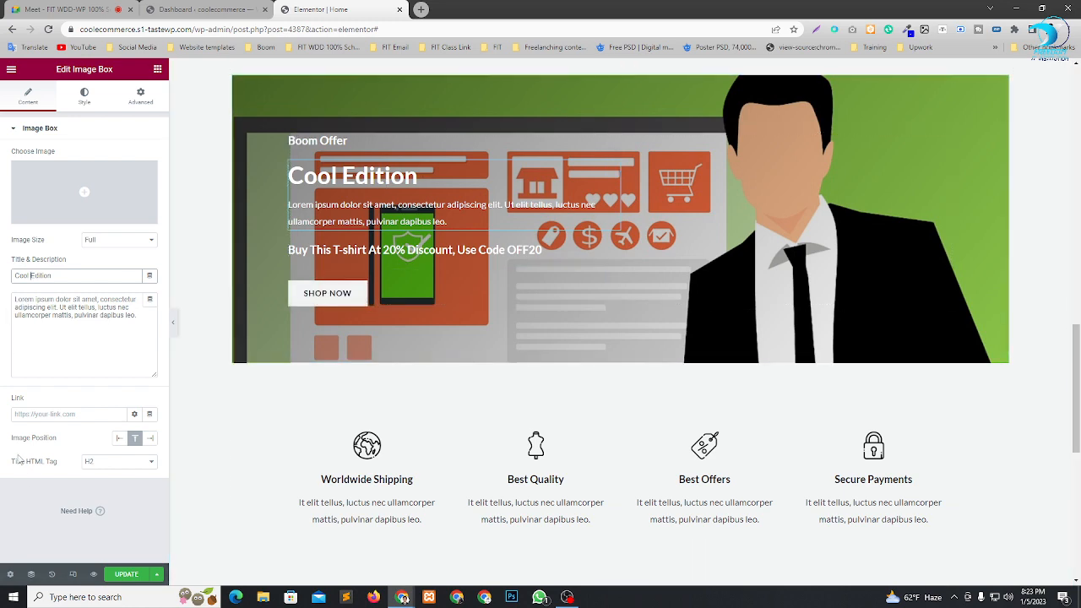
# Update the home page to save the edits, and review it from the footer up to the hero section.
pyautogui.scroll(-5, 579, 300)
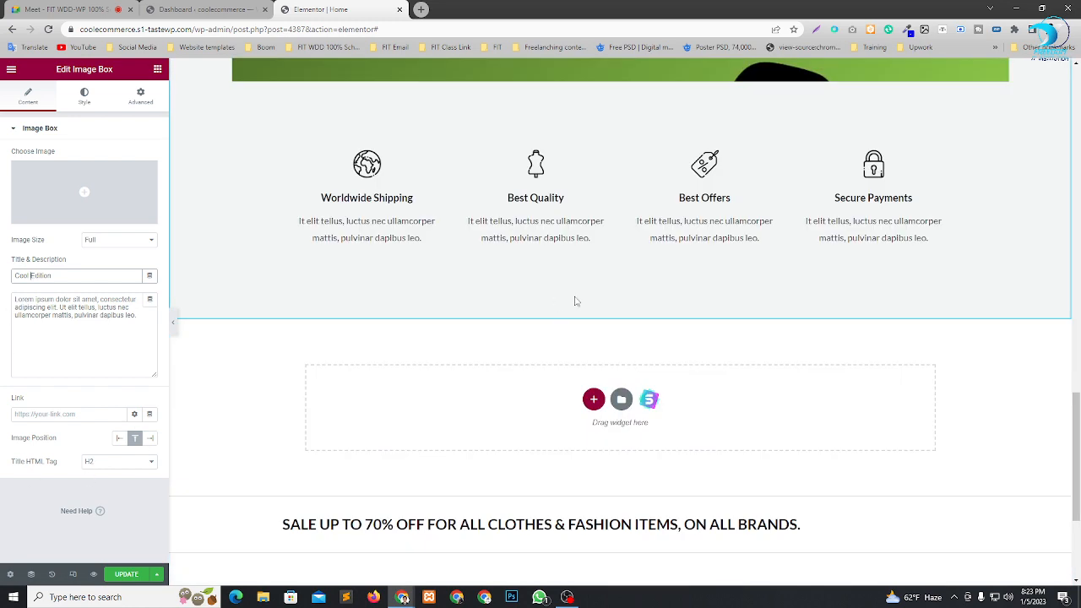
pyautogui.scroll(-2, 583, 297)
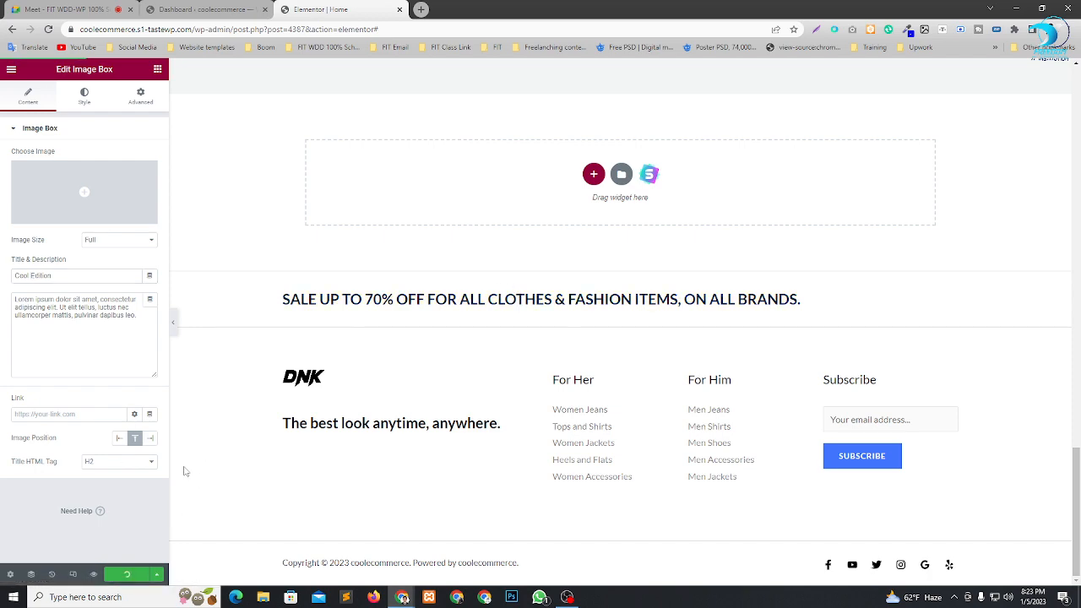
pyautogui.scroll(10, 473, 300)
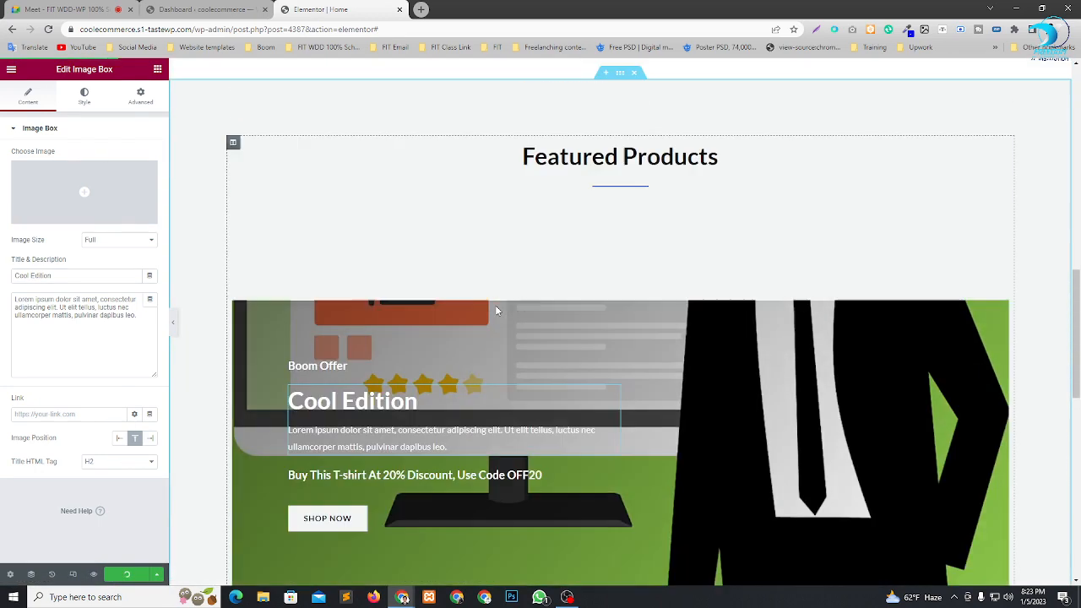
pyautogui.scroll(6, 497, 311)
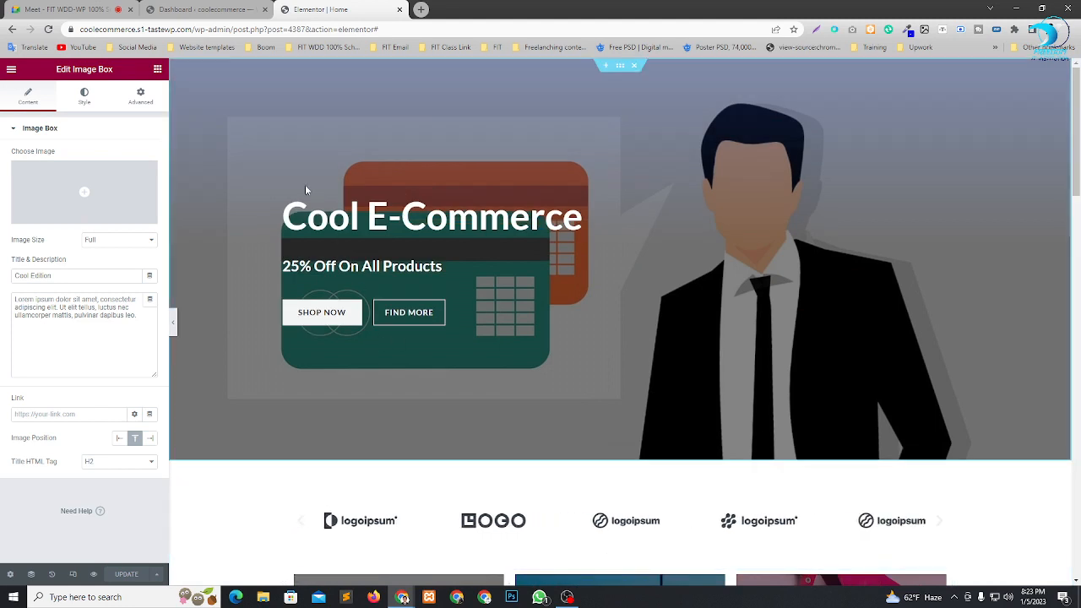
# Open the live coolecommerce site in a new tab from the dashboard and view its home page header.
pyautogui.click(229, 9)
pyautogui.moveTo(46, 66)
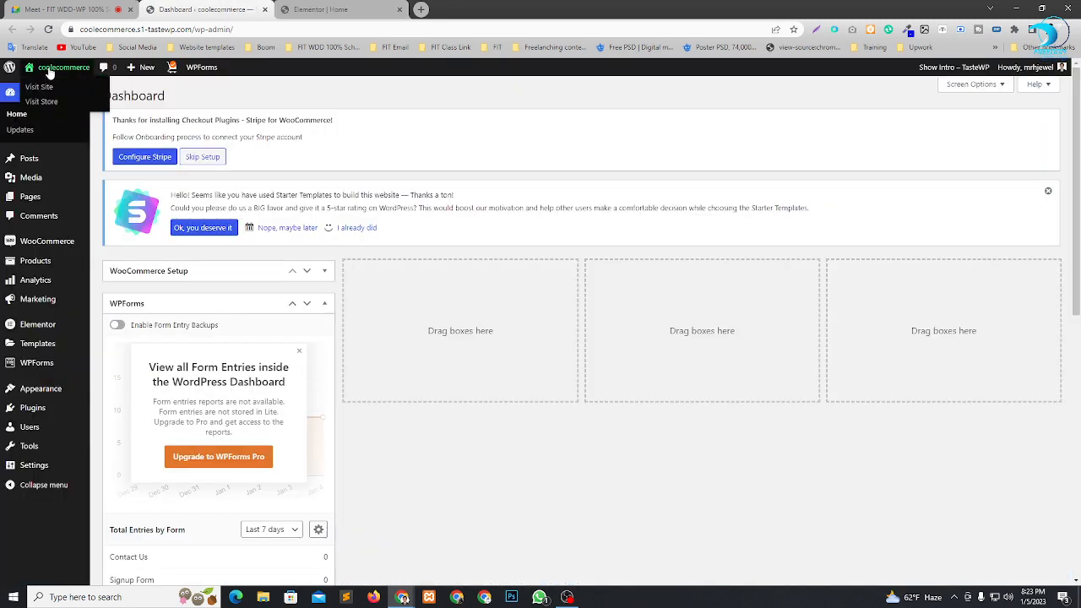
pyautogui.rightClick(39, 87)
pyautogui.click(68, 90)
pyautogui.click(480, 8)
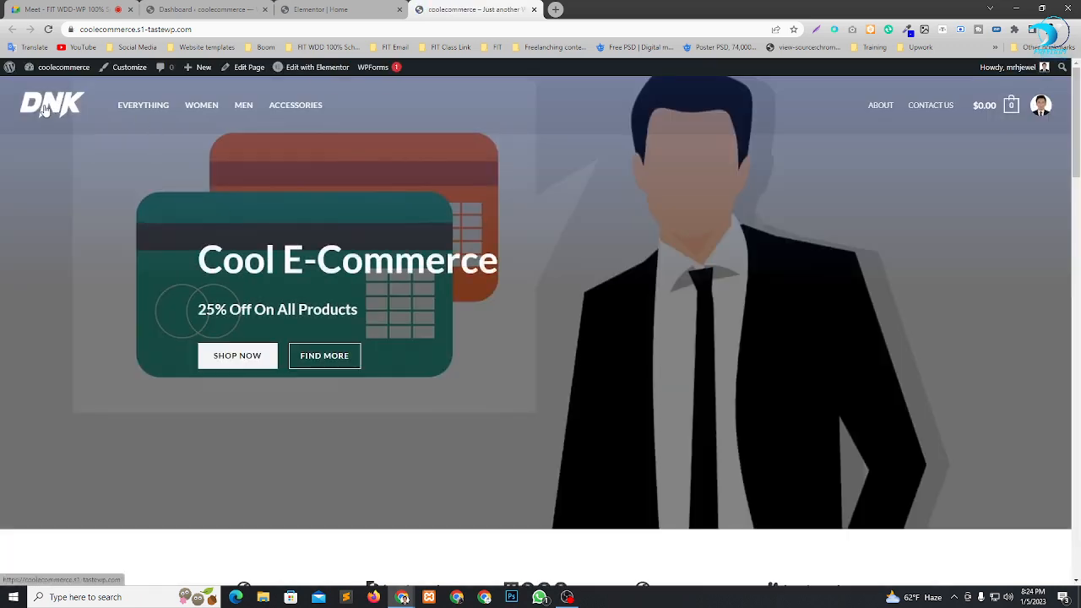
# Open the theme customizer in a new tab from the dashboard and place that tab right after the dashboard's.
pyautogui.click(211, 9)
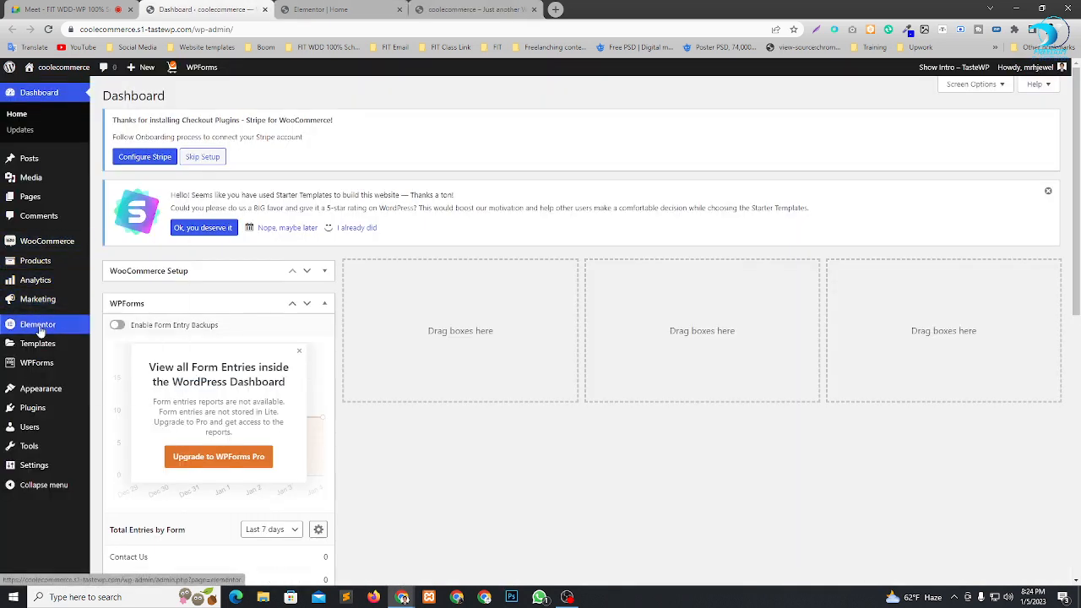
pyautogui.moveTo(38, 387)
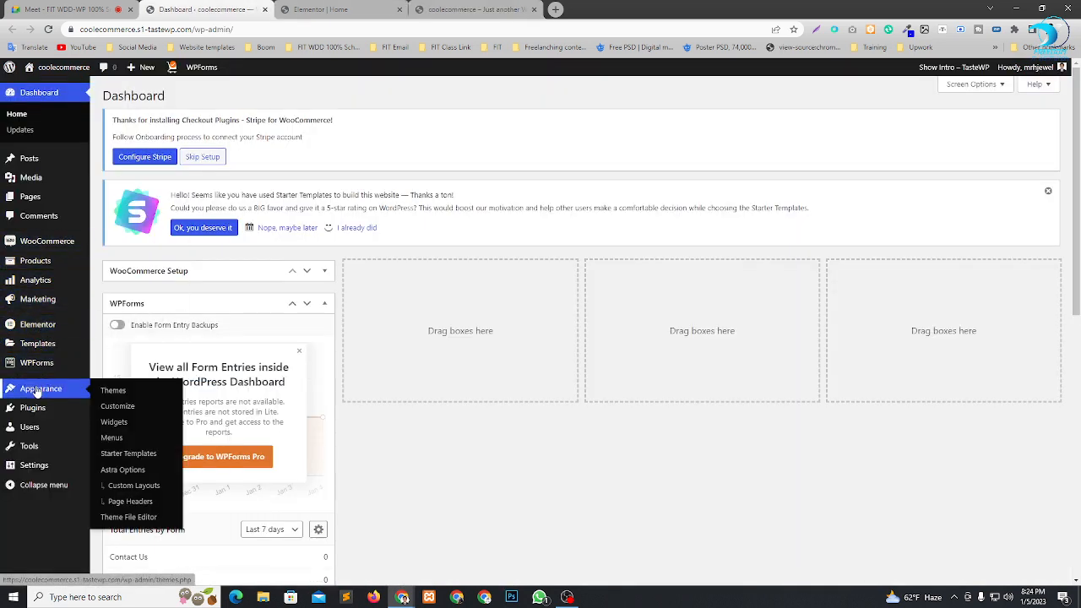
pyautogui.rightClick(122, 412)
pyautogui.click(169, 417)
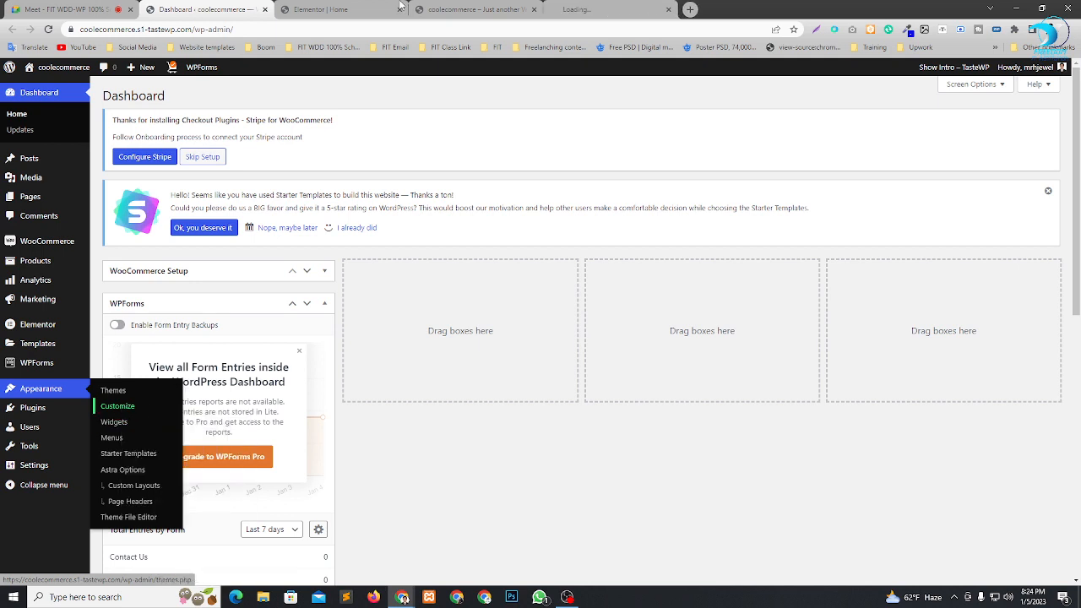
pyautogui.moveTo(625, 9); pyautogui.dragTo(397, 7)
pyautogui.click(470, 8)
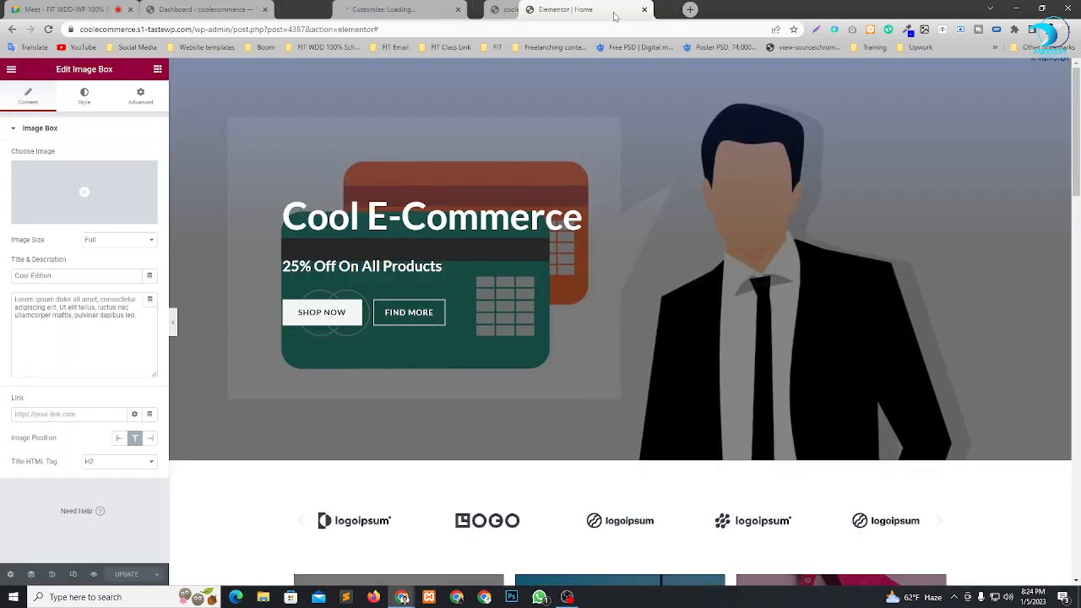
pyautogui.click(293, 9)
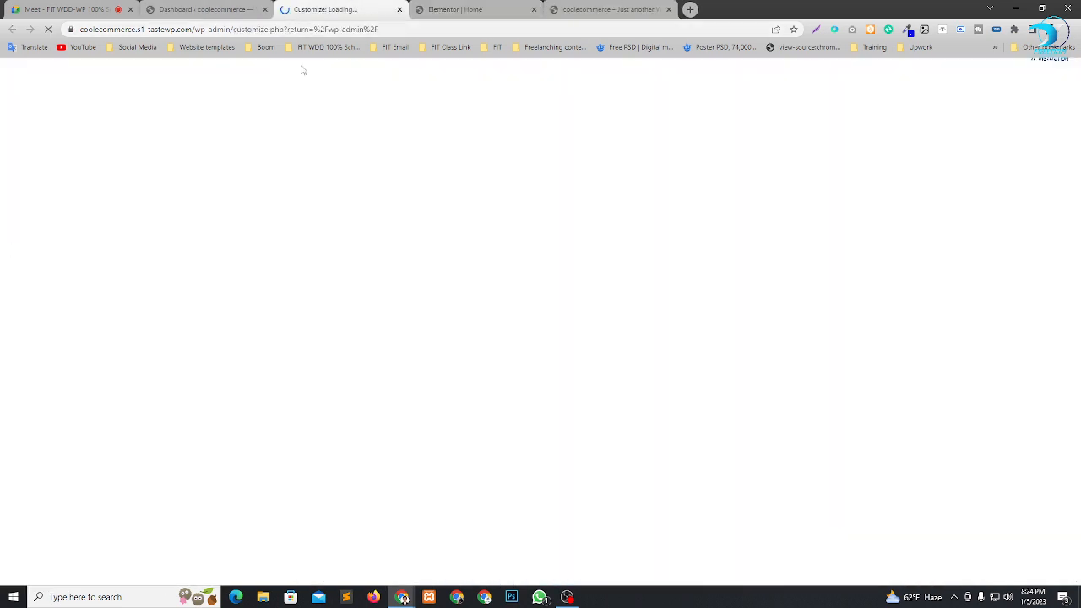
pyautogui.click(509, 10)
pyautogui.click(554, 10)
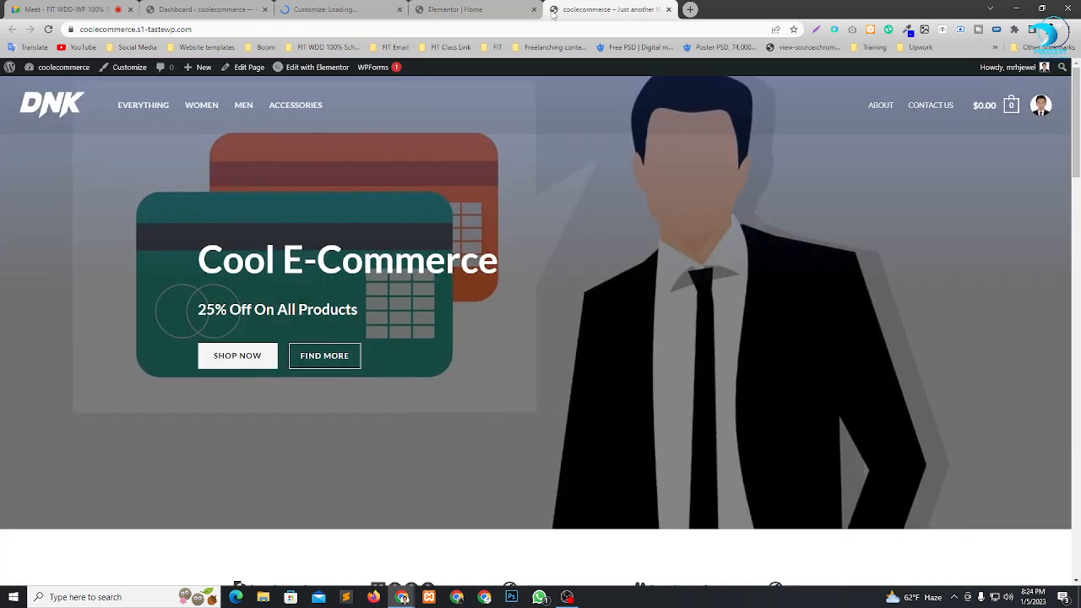
pyautogui.click(325, 8)
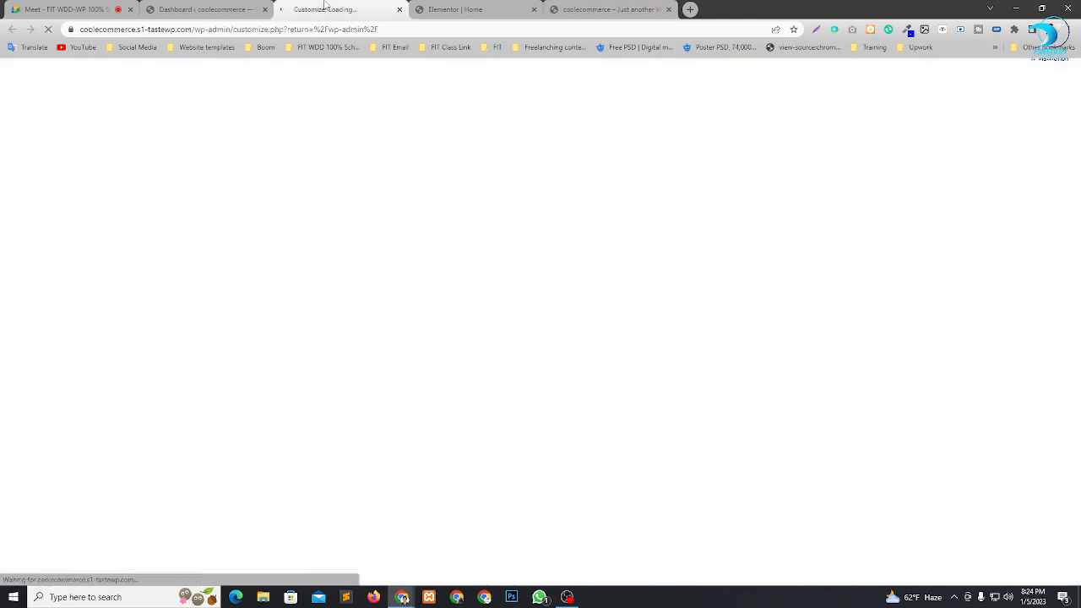
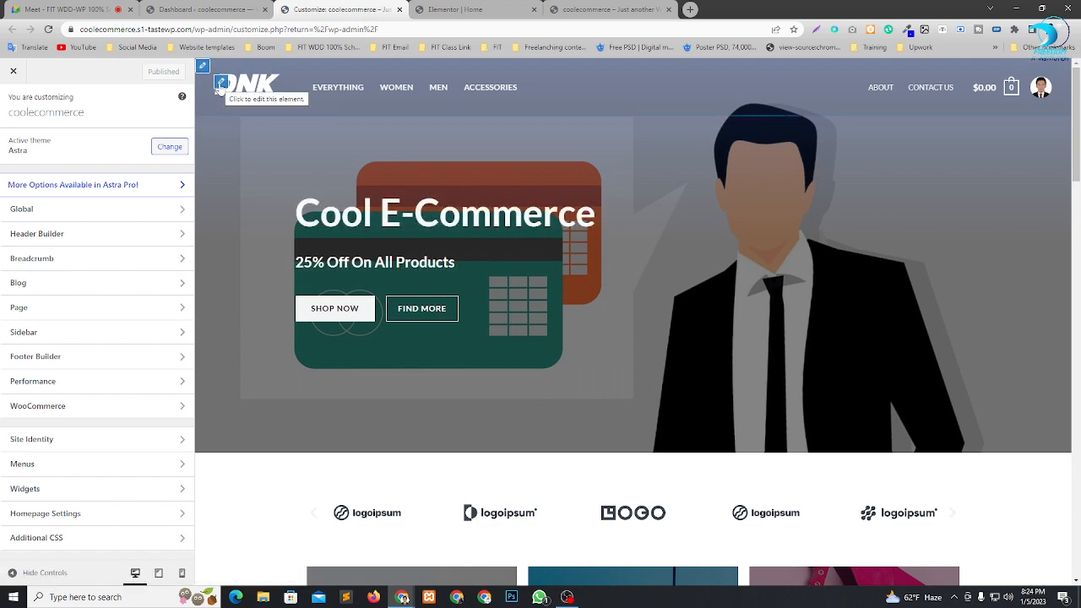
# Open the Transparent Header settings from the site logo and bring up the image picker for its logo.
pyautogui.click(222, 87)
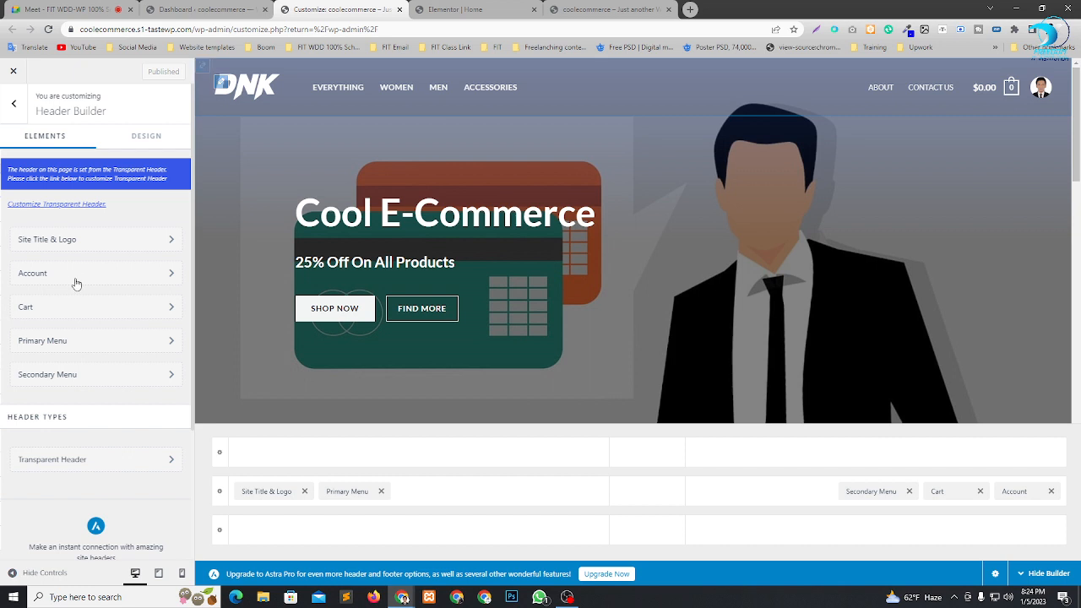
pyautogui.click(67, 251)
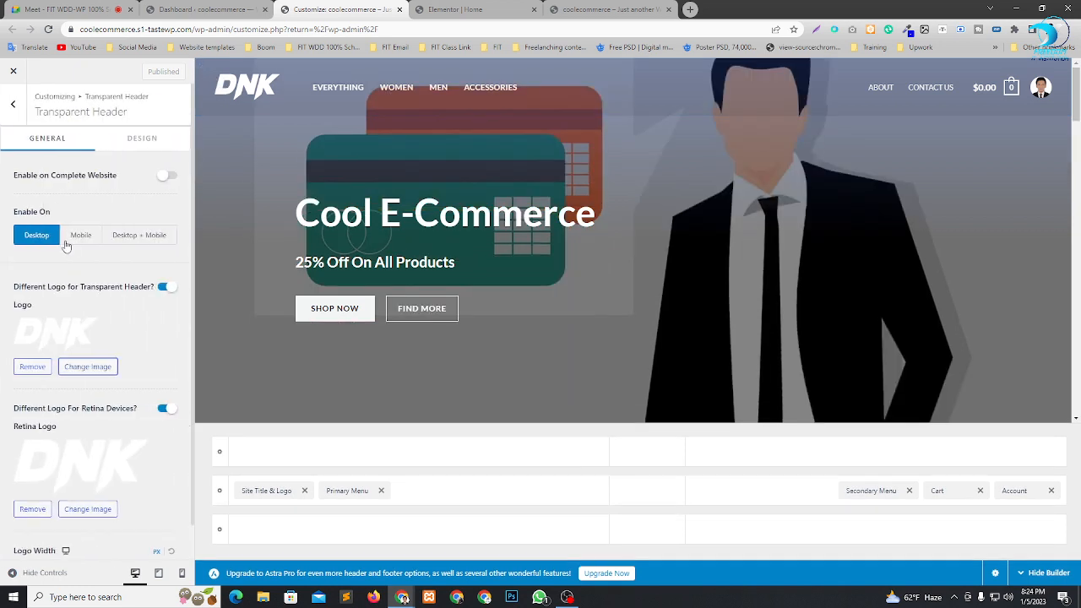
pyautogui.click(87, 366)
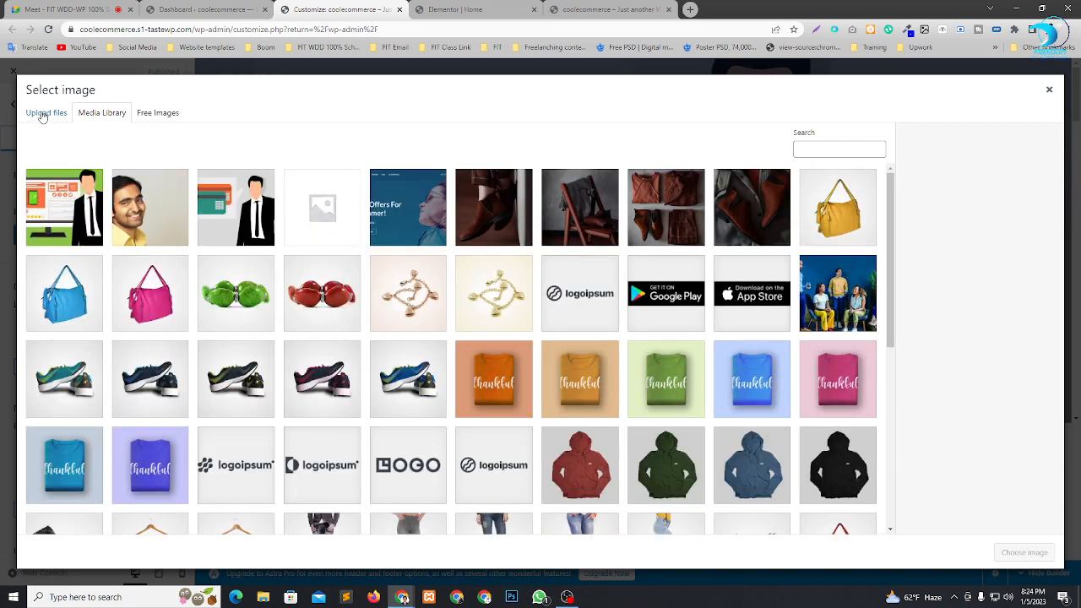
# Upload Black_Color Logo.png from the Downloads folder to the media library.
pyautogui.click(43, 114)
pyautogui.click(510, 302)
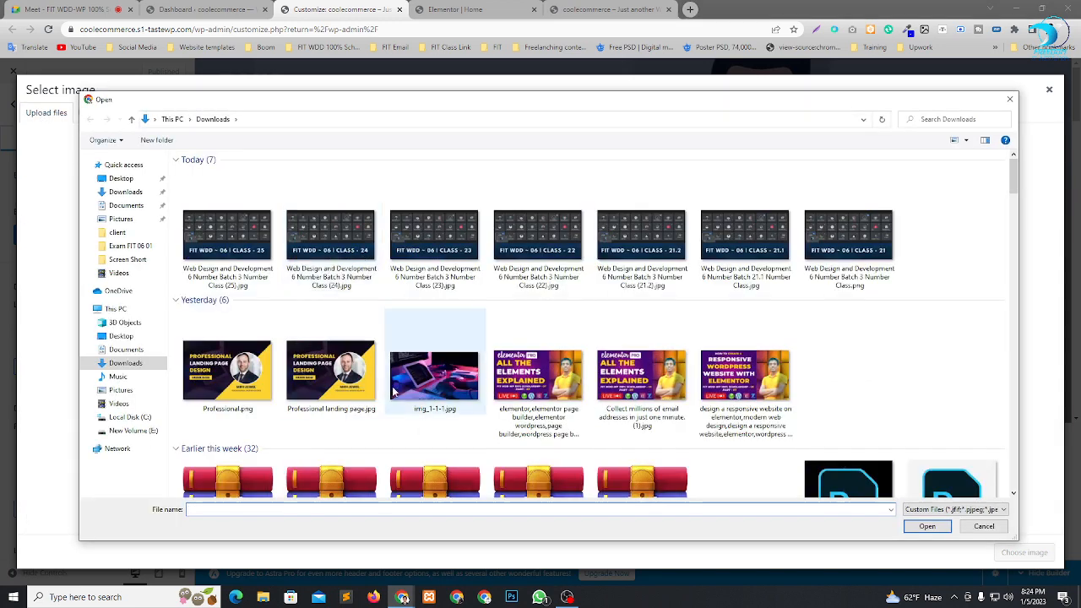
pyautogui.scroll(-10, 743, 321)
pyautogui.scroll(-2, 743, 320)
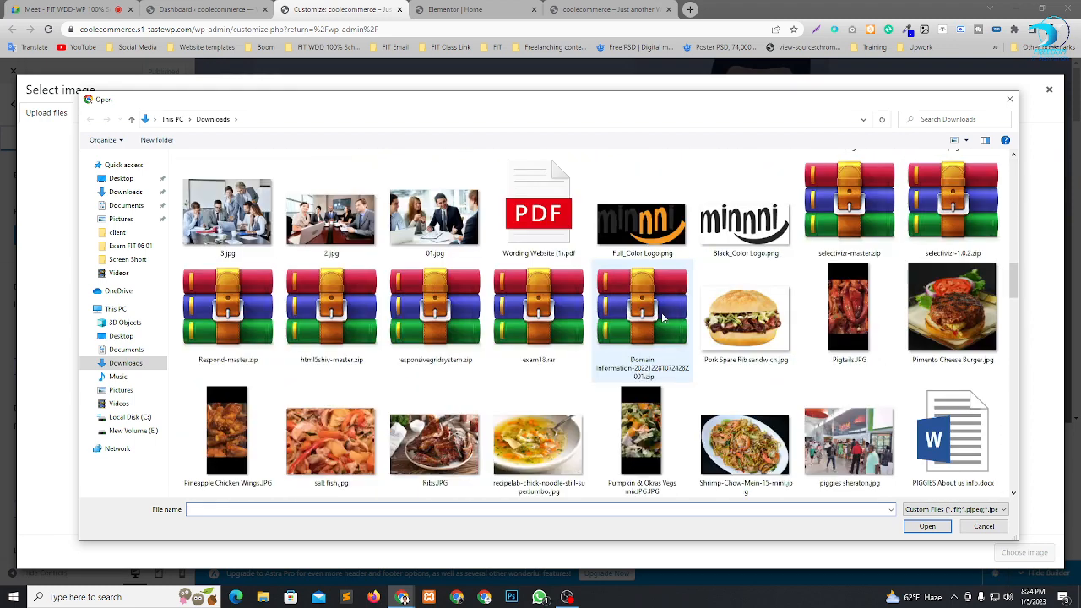
pyautogui.scroll(2, 651, 317)
pyautogui.scroll(-2, 698, 325)
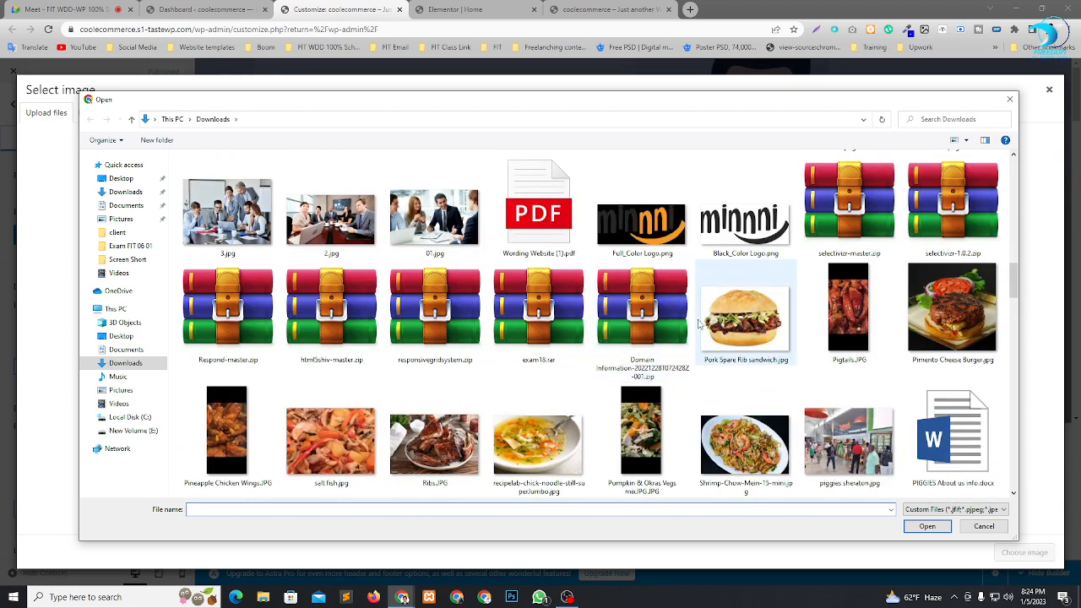
pyautogui.click(759, 235)
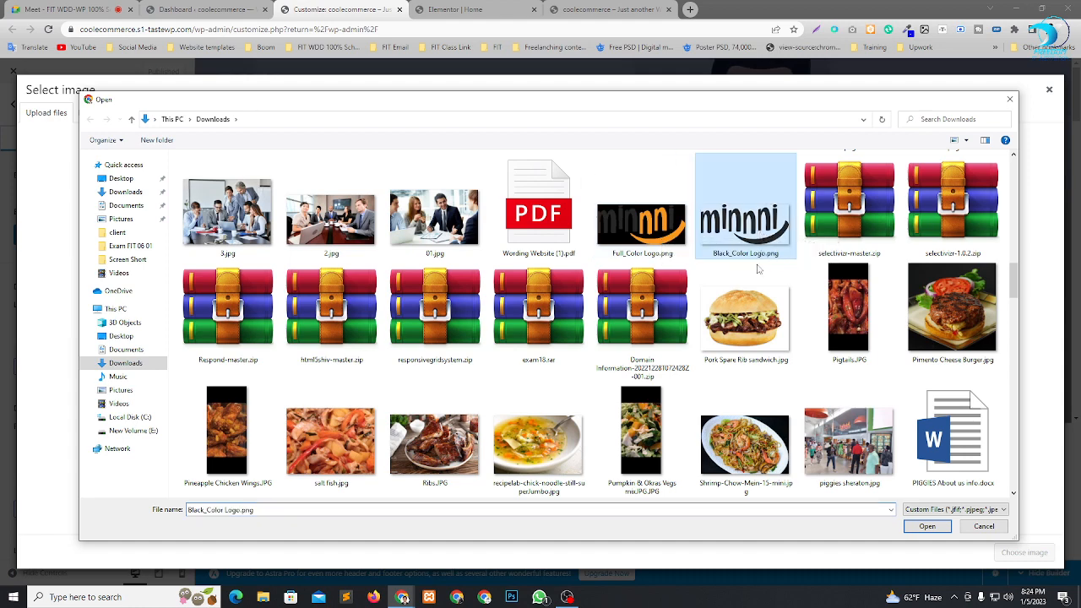
pyautogui.click(928, 526)
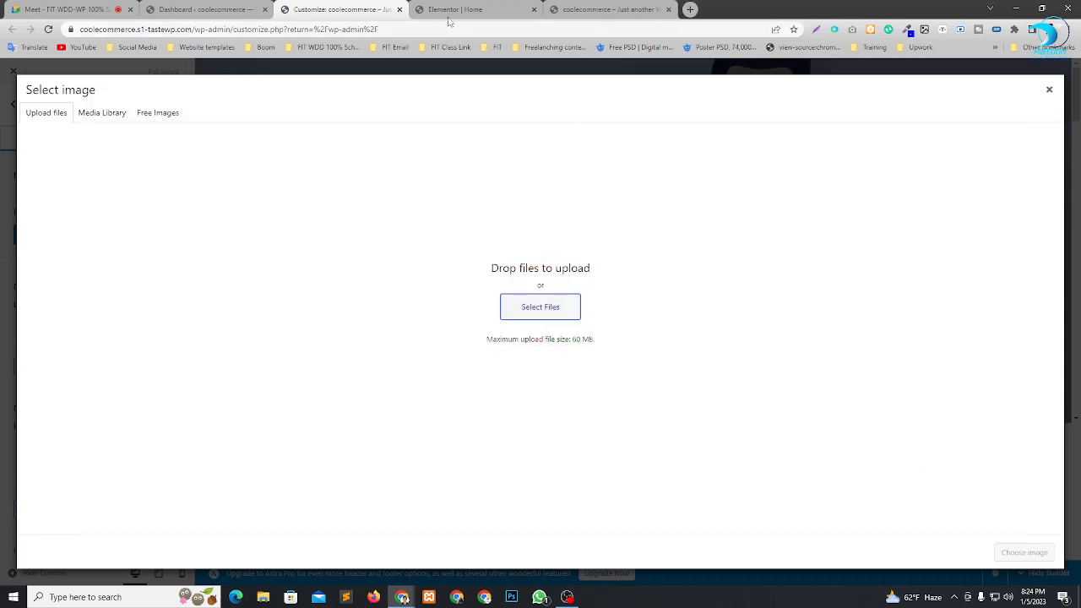
pyautogui.click(450, 10)
pyautogui.click(604, 10)
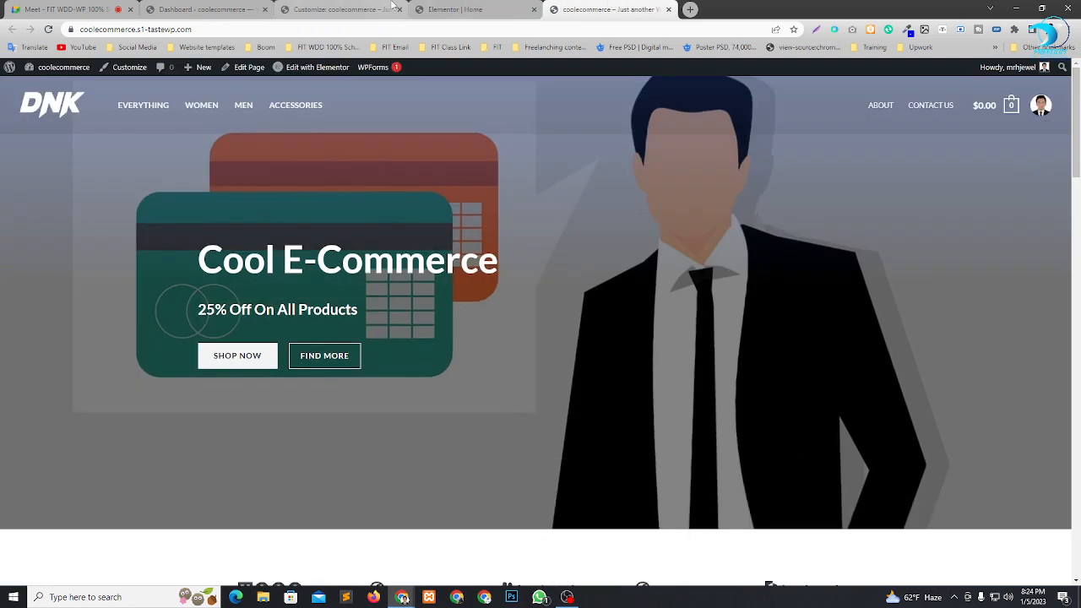
pyautogui.click(362, 7)
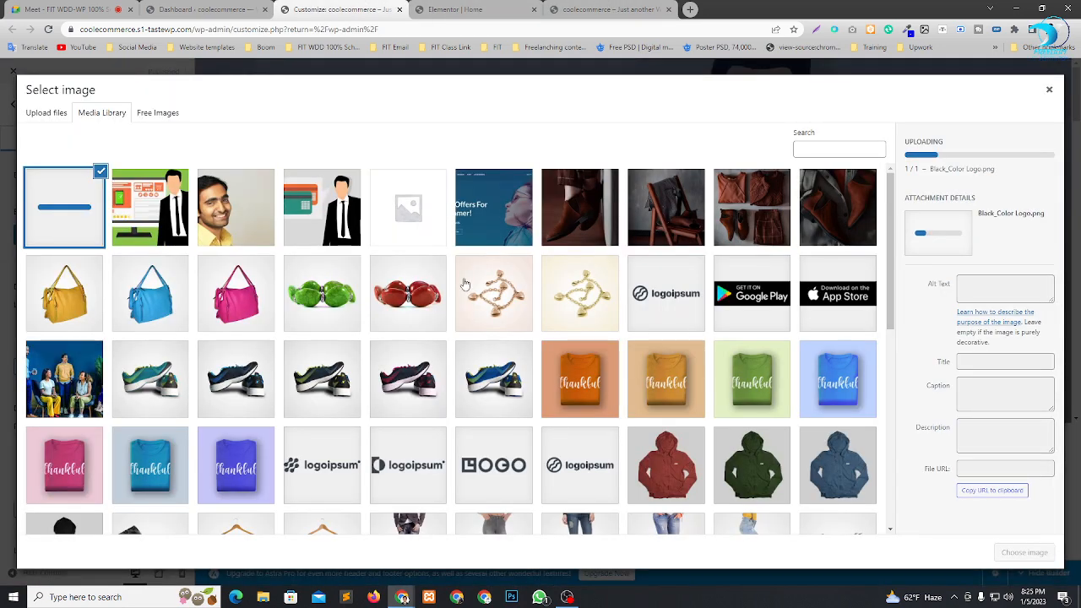
pyautogui.scroll(-2, 828, 314)
pyautogui.scroll(1, 828, 314)
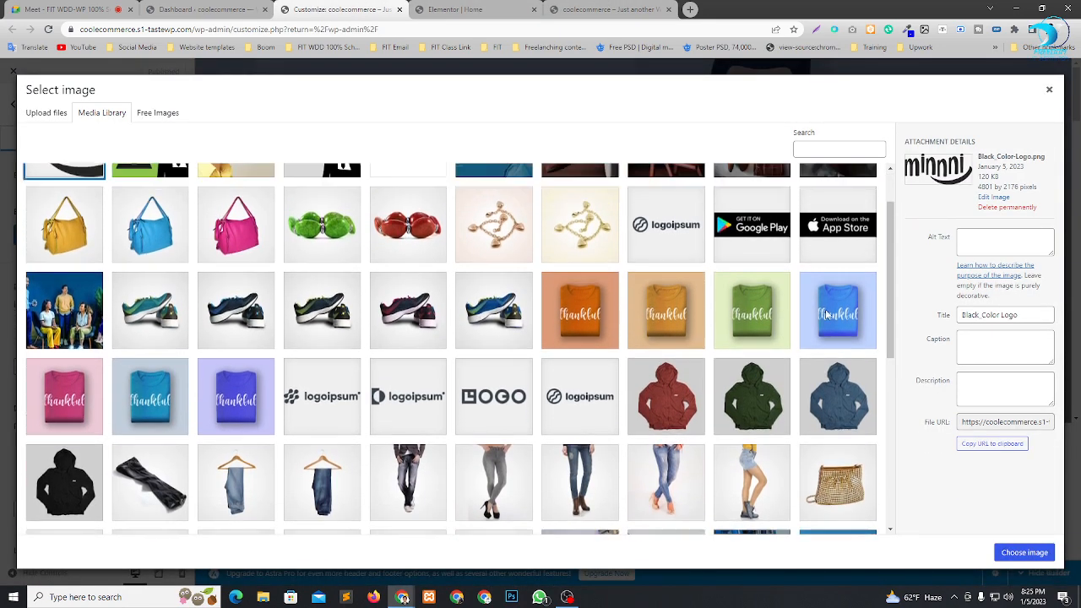
pyautogui.scroll(1, 827, 314)
# Upload signature.png from the Downloads folder and use it as the transparent header's logo.
pyautogui.click(45, 113)
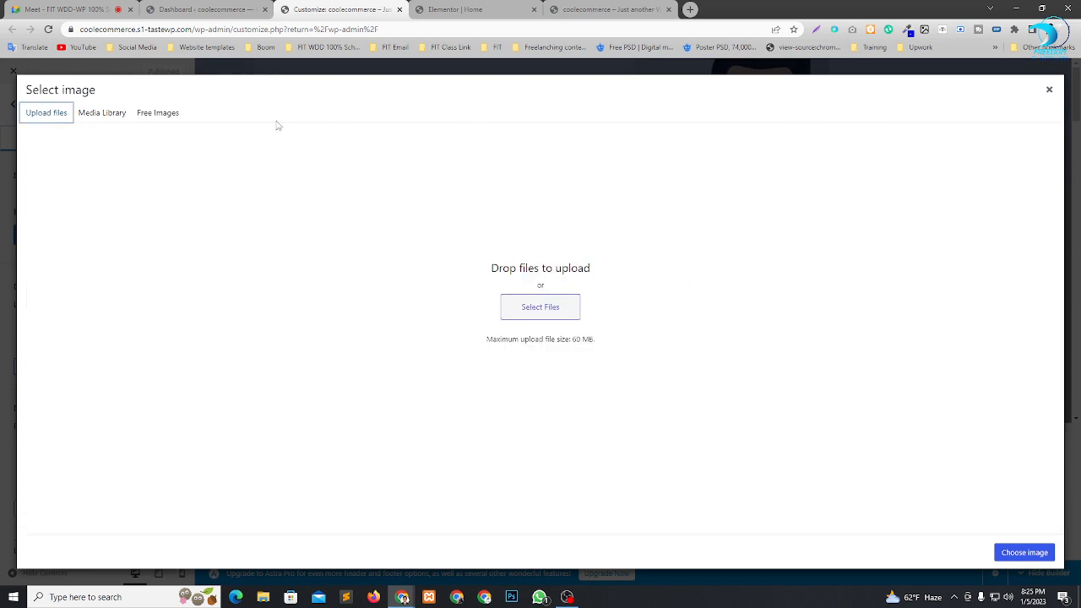
pyautogui.click(560, 310)
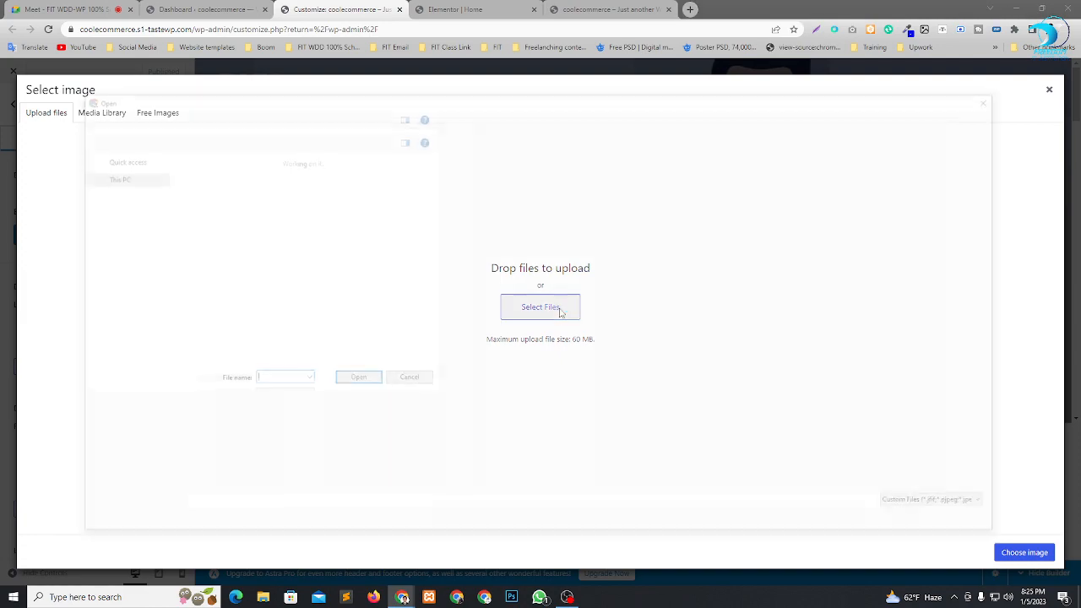
pyautogui.scroll(-5, 760, 321)
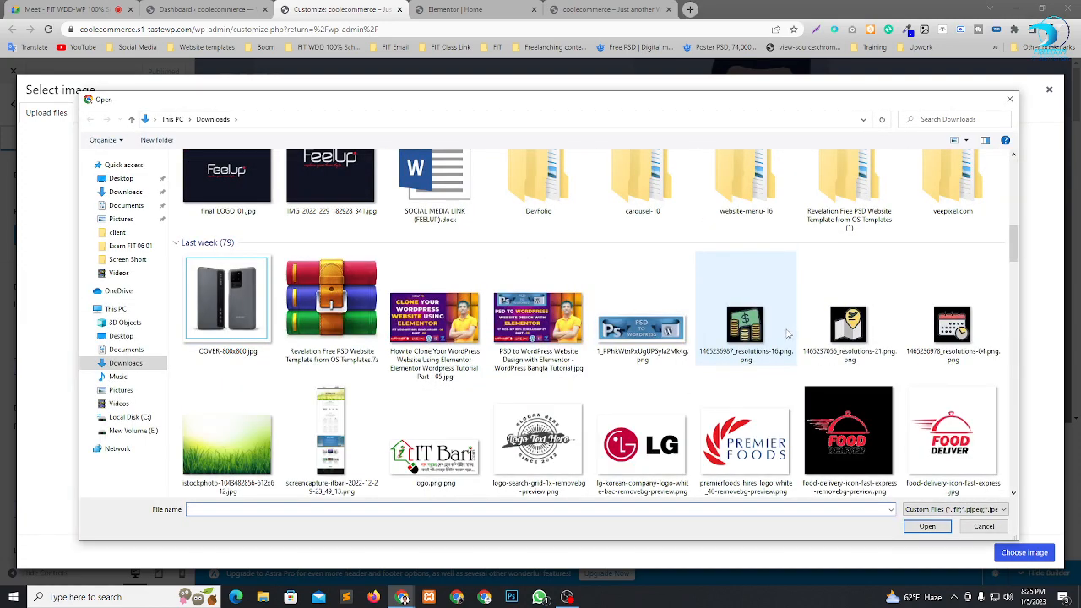
pyautogui.scroll(-10, 787, 334)
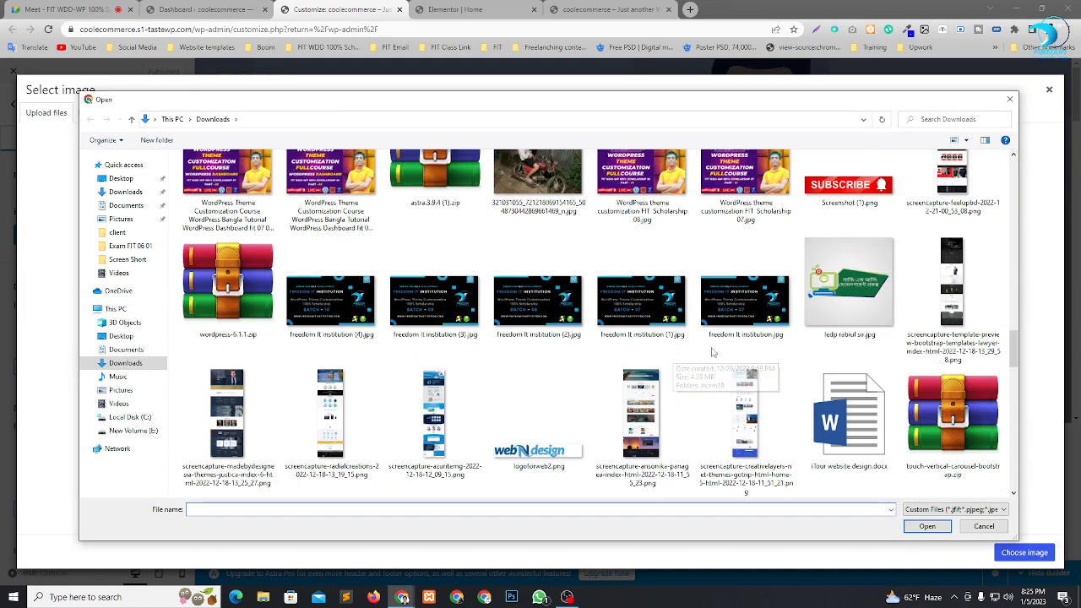
pyautogui.scroll(-3, 712, 353)
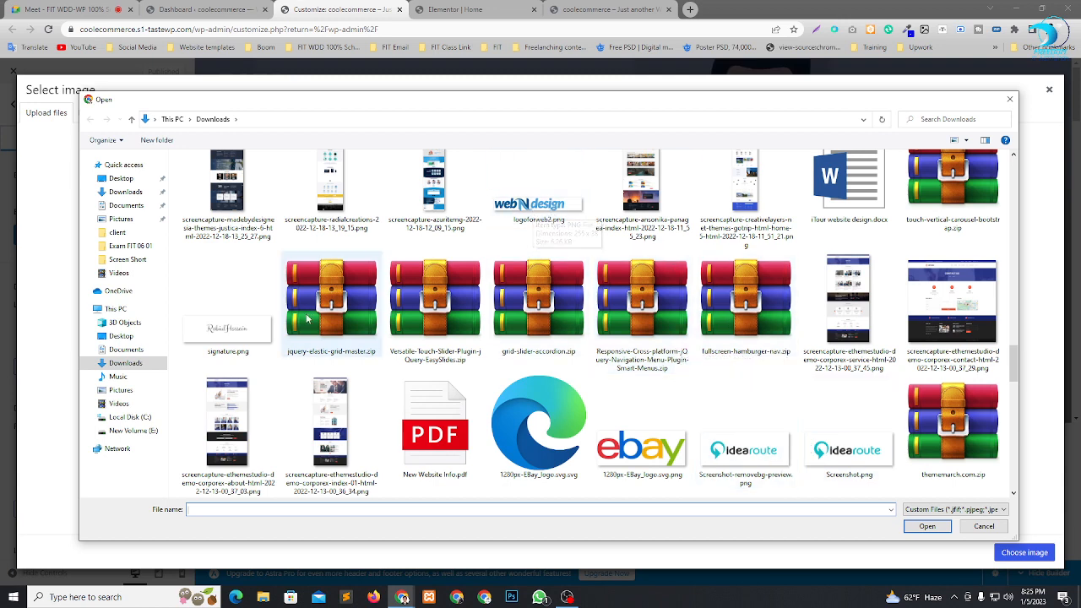
pyautogui.click(228, 338)
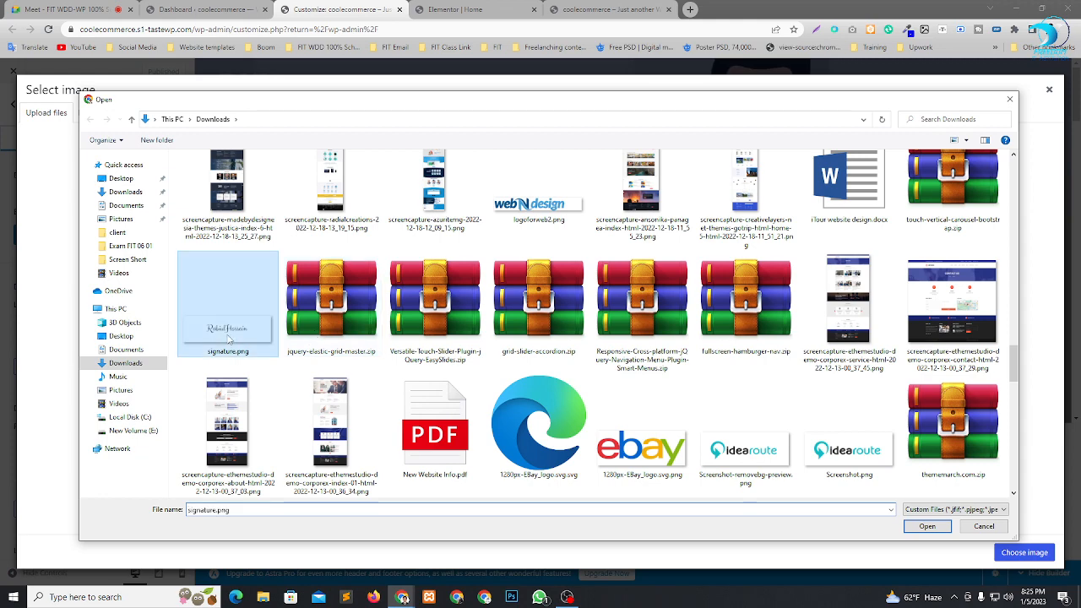
pyautogui.click(942, 529)
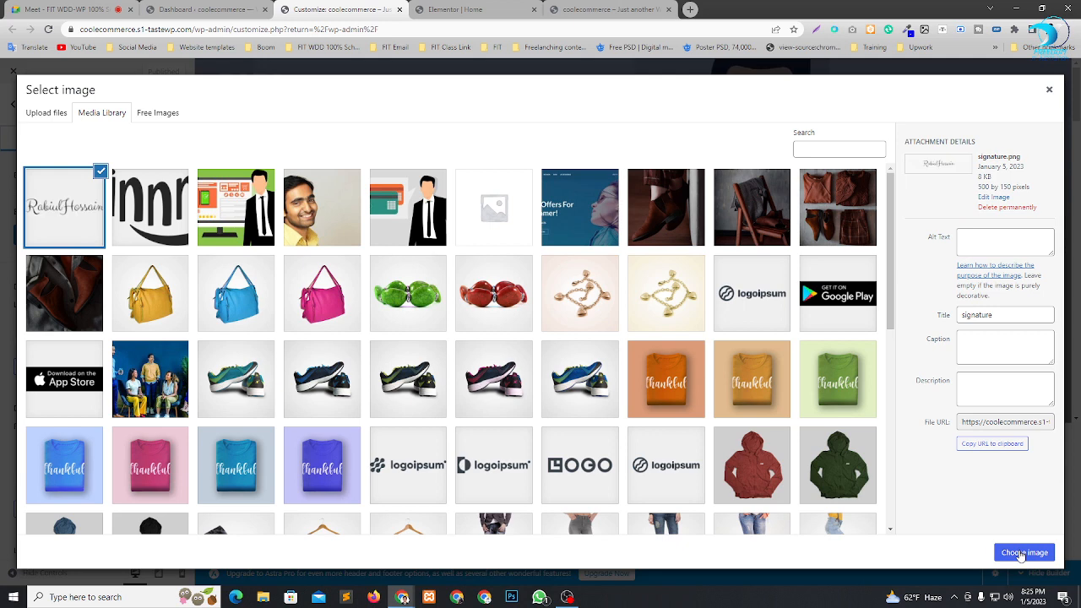
pyautogui.click(1023, 553)
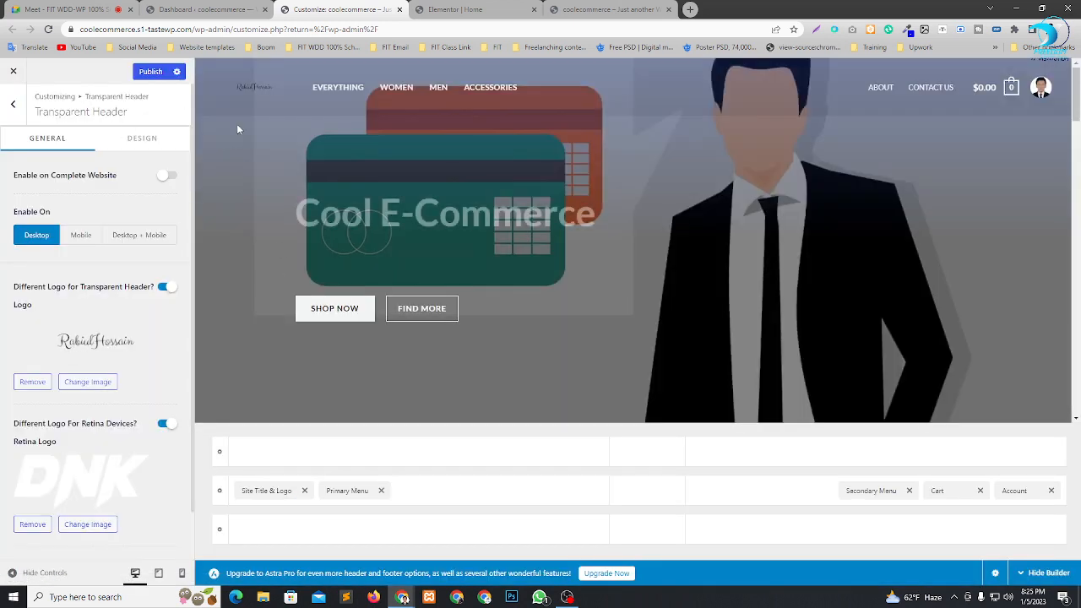
# Use signature.png as the transparent header's retina logo too, and set the logo width to 313 px.
pyautogui.click(76, 525)
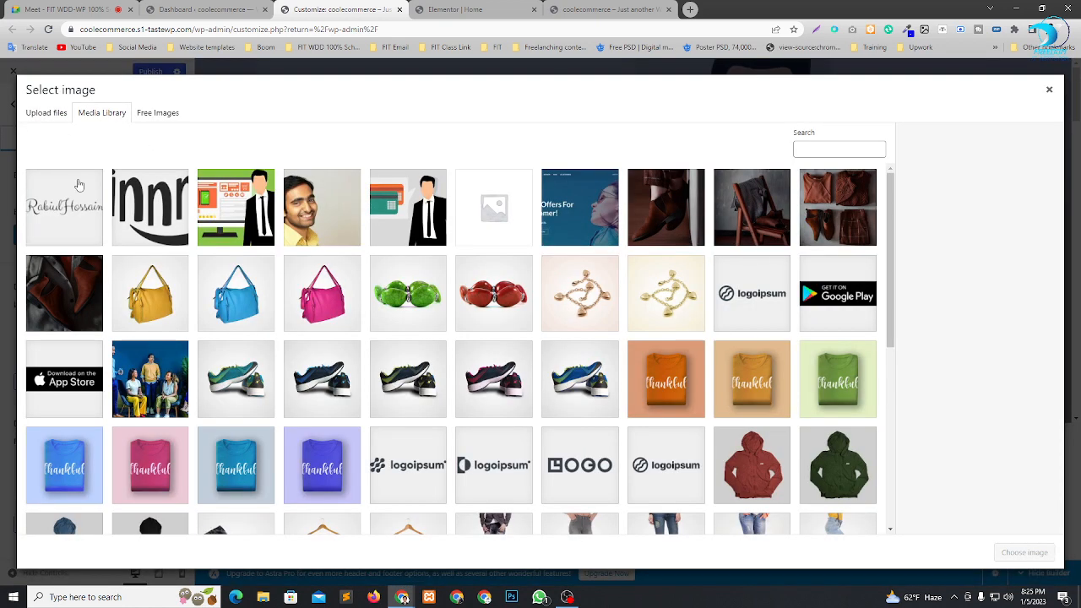
pyautogui.click(77, 216)
pyautogui.click(1043, 551)
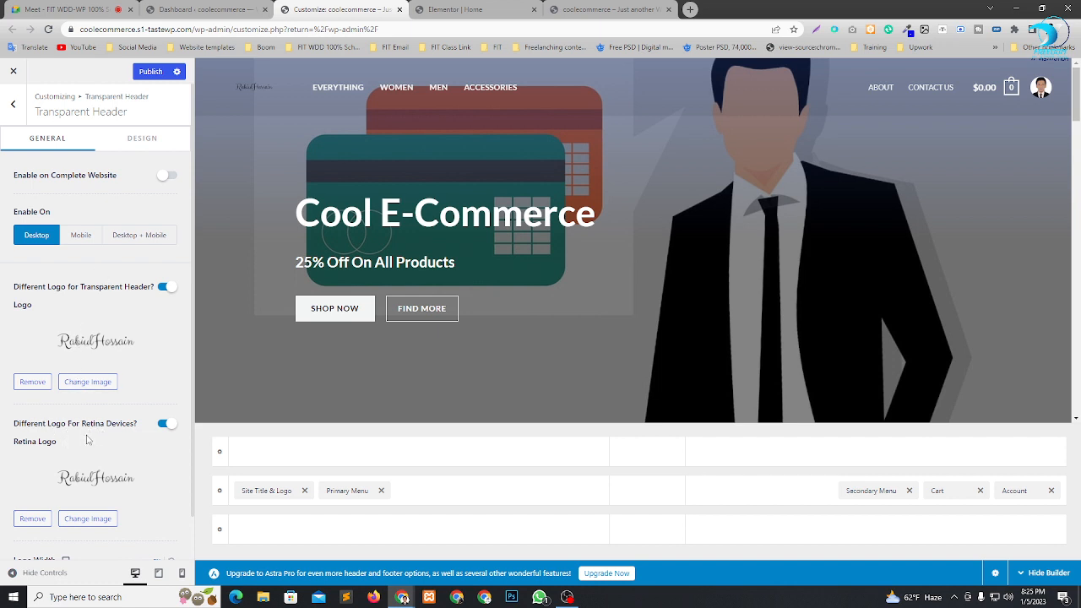
pyautogui.scroll(-1, 87, 440)
pyautogui.moveTo(32, 535); pyautogui.dragTo(70, 535)
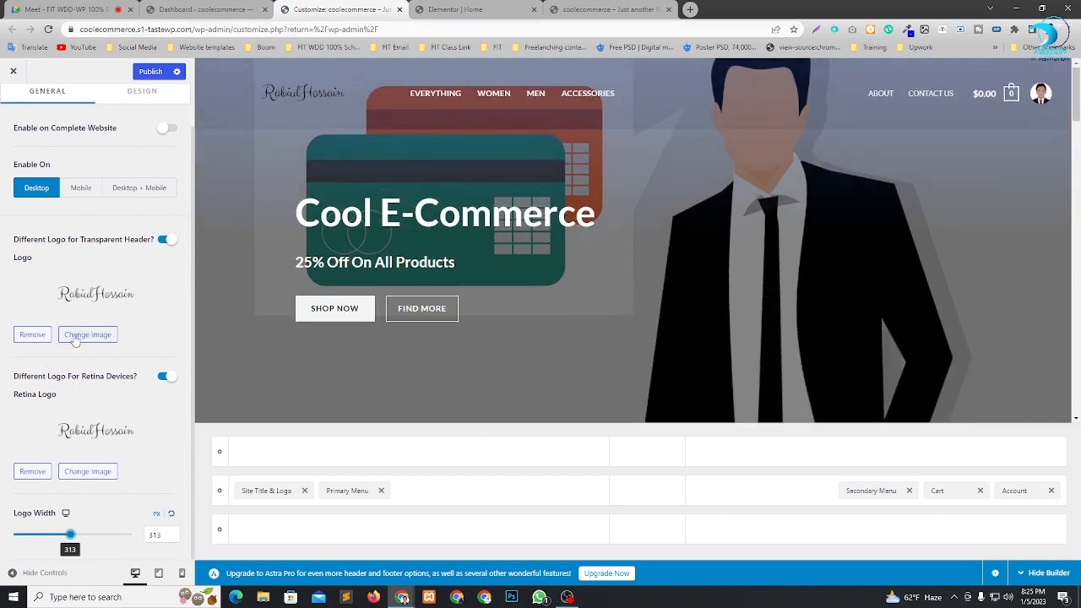
# Upload final_LOGO_01.png from the Downloads folder and use it as the transparent header's logo.
pyautogui.click(84, 336)
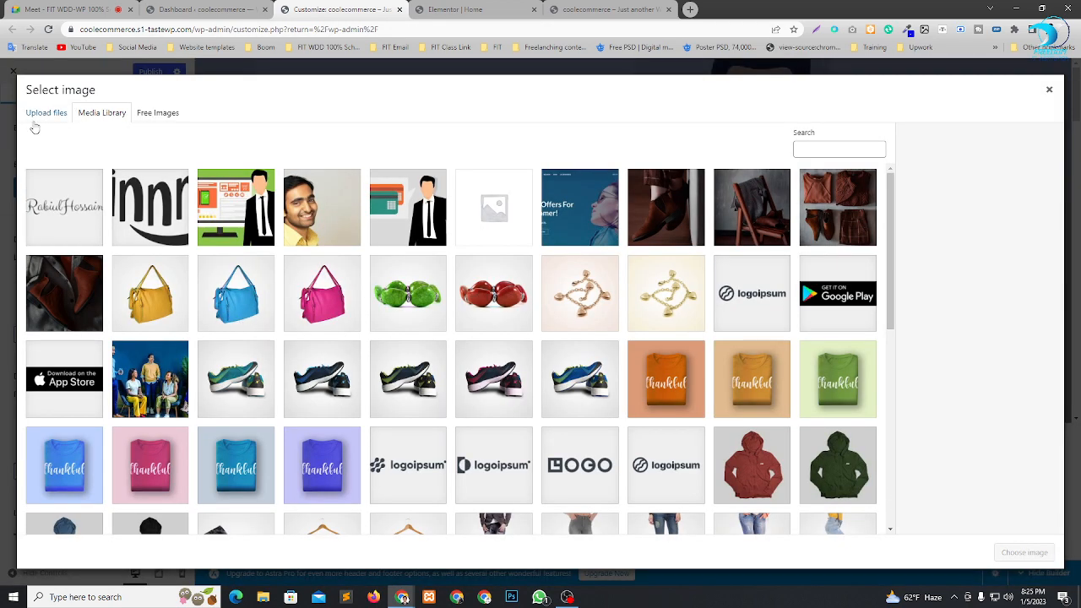
pyautogui.click(47, 115)
pyautogui.click(542, 320)
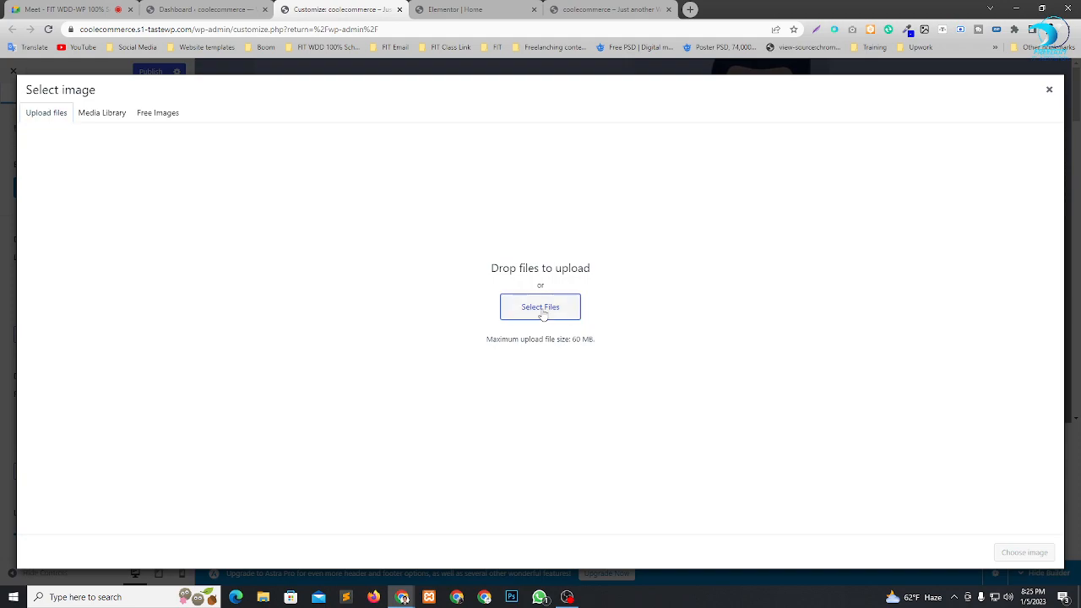
pyautogui.scroll(-15, 811, 317)
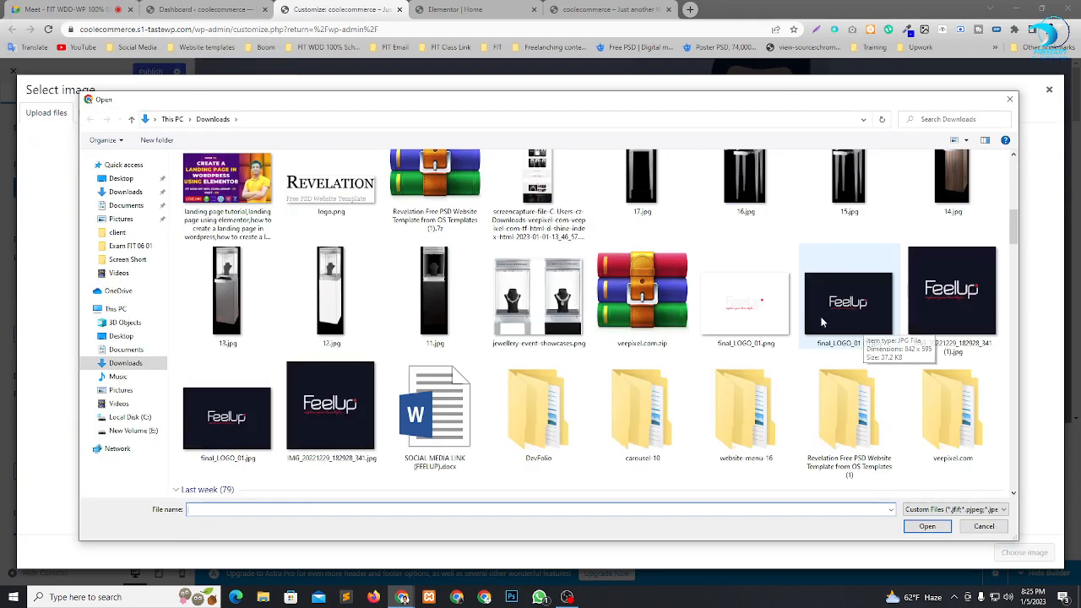
pyautogui.scroll(5, 817, 320)
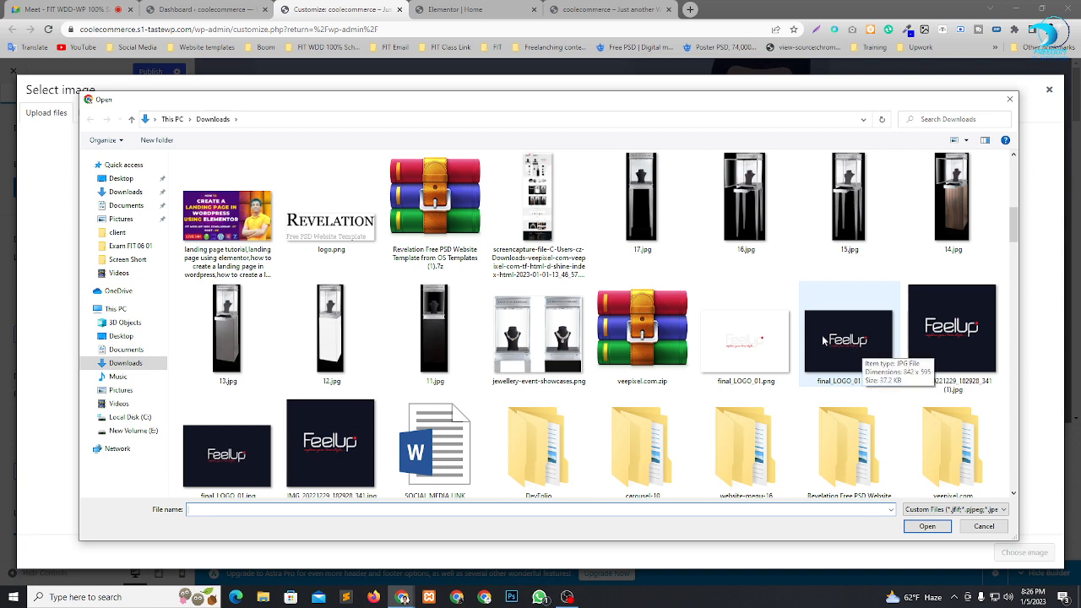
pyautogui.click(824, 340)
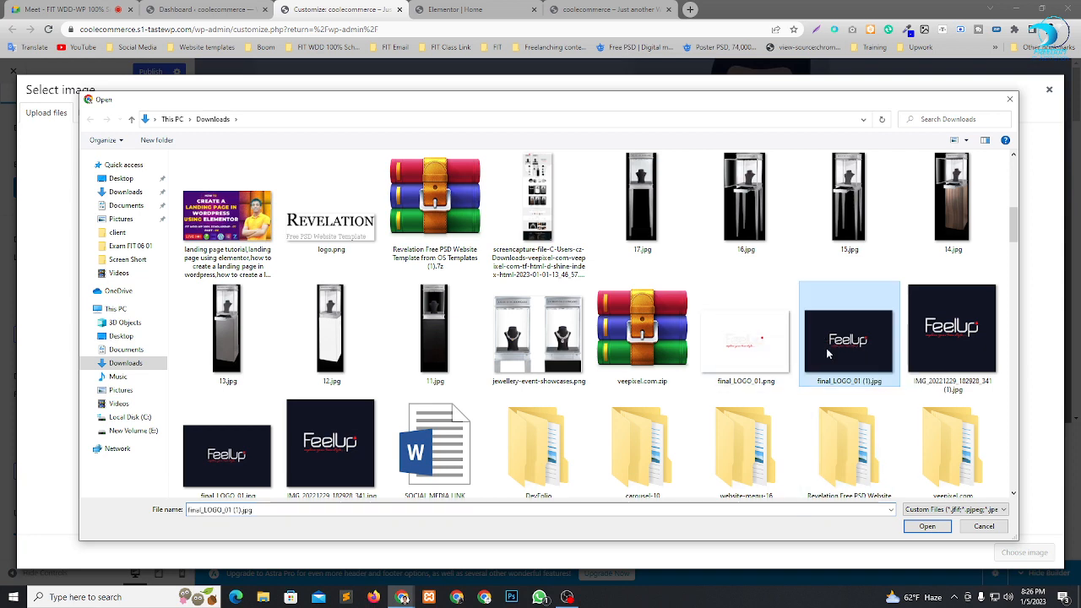
pyautogui.click(742, 337)
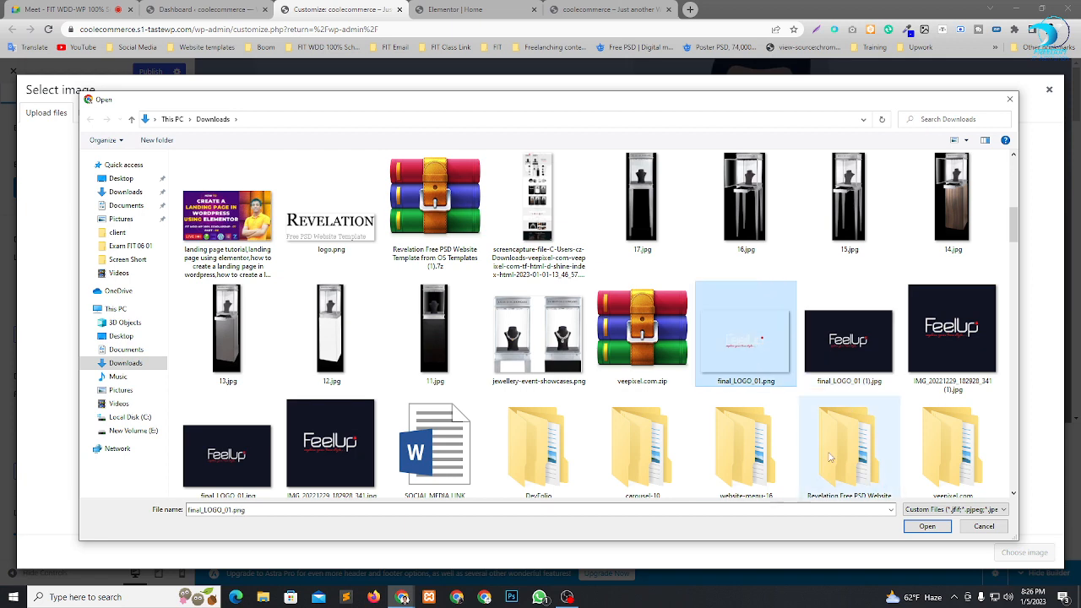
pyautogui.click(927, 526)
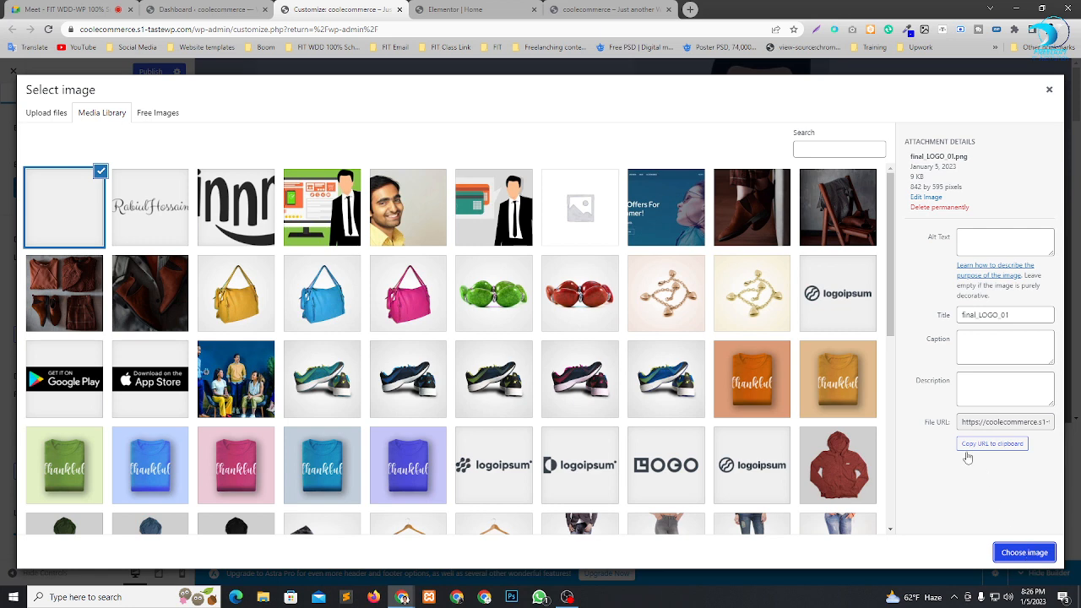
pyautogui.click(1024, 552)
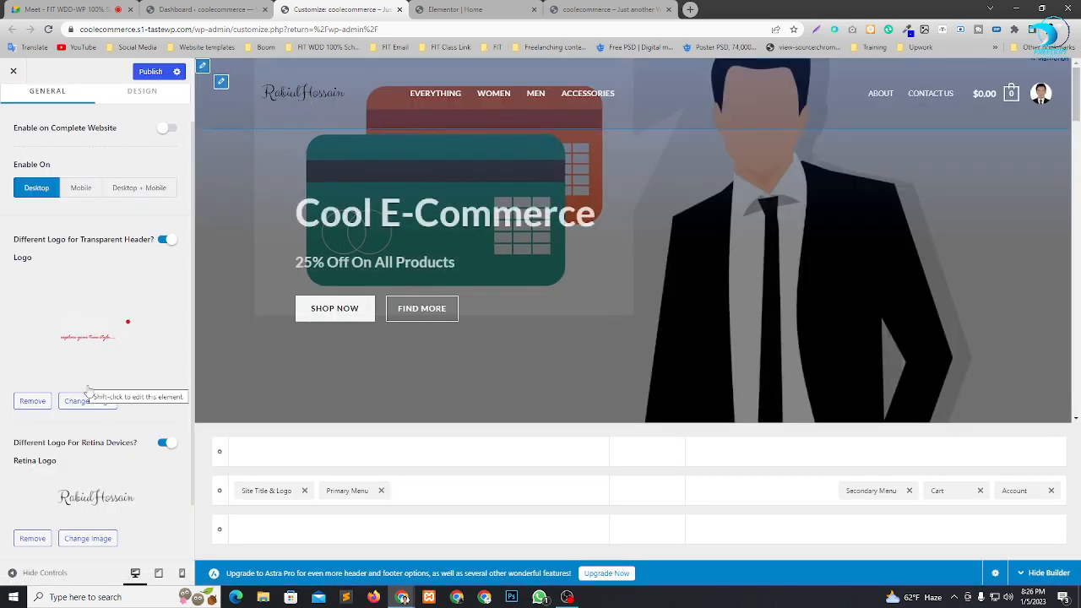
# Use final_LOGO_01.png from the media library as the transparent header's retina logo.
pyautogui.scroll(-1, 99, 457)
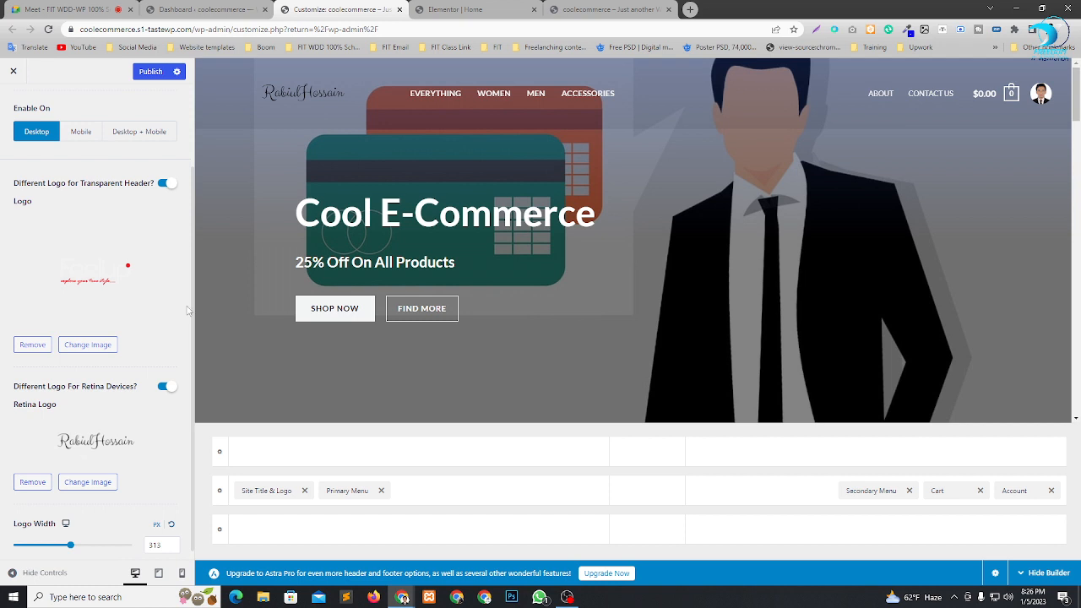
pyautogui.click(88, 483)
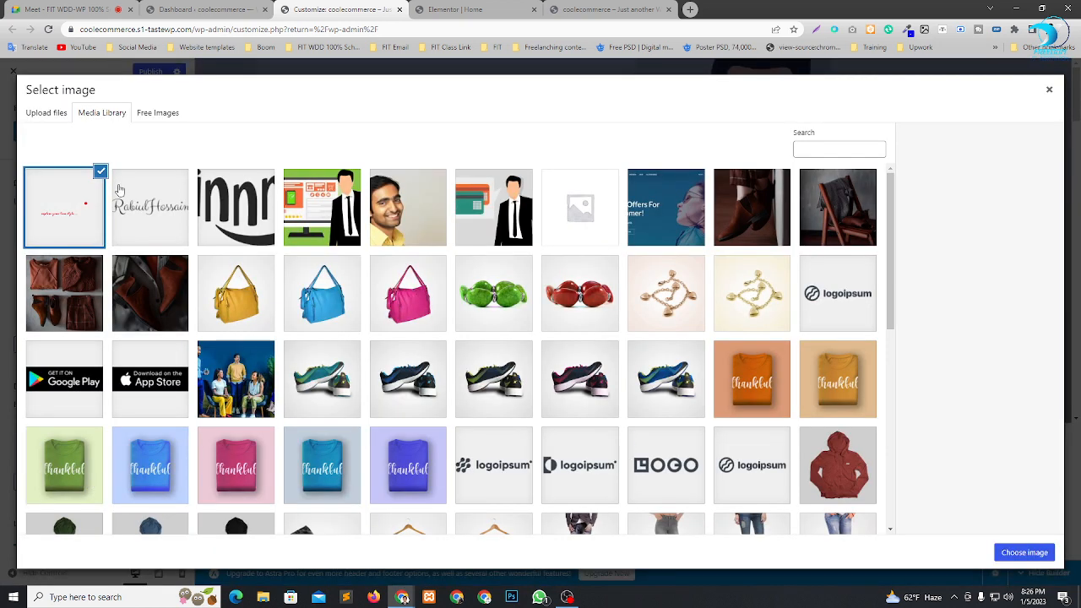
pyautogui.click(119, 191)
pyautogui.click(87, 201)
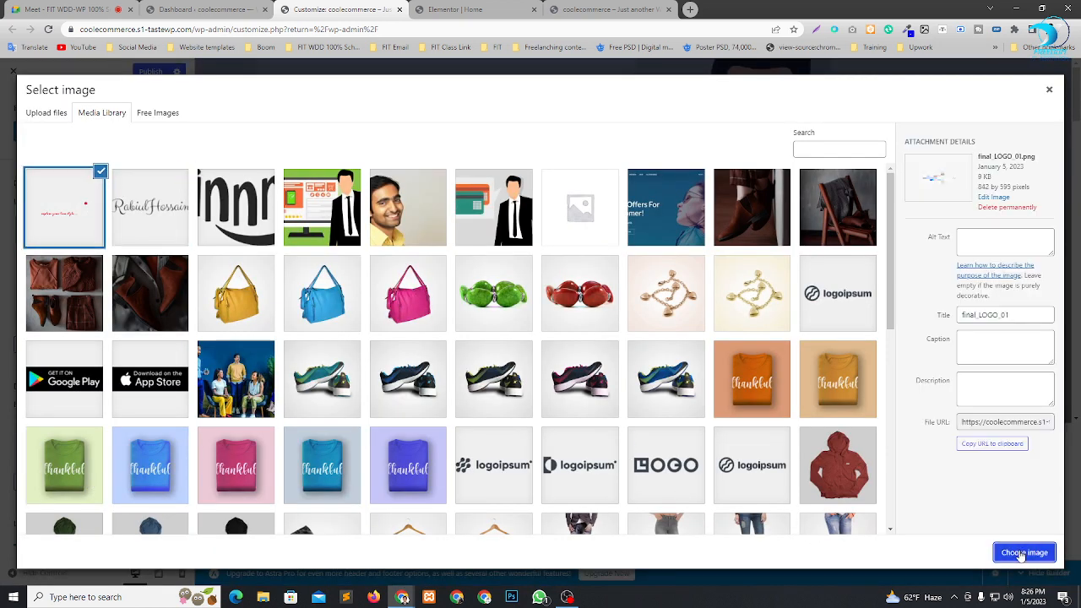
pyautogui.click(1022, 554)
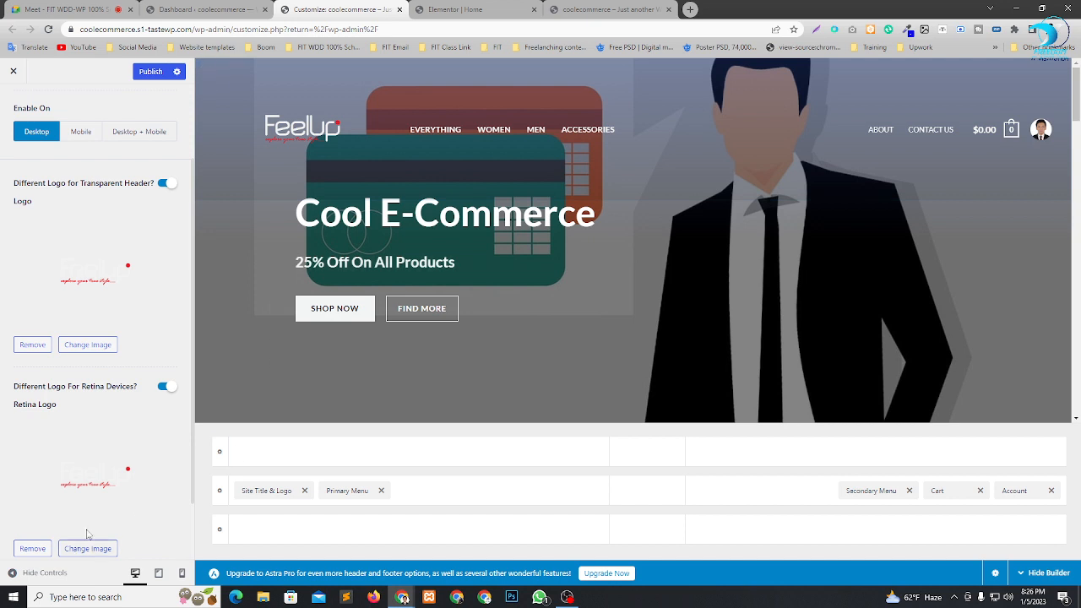
# Set the transparent header's logo width to 135 px and publish the changes.
pyautogui.scroll(-1, 106, 448)
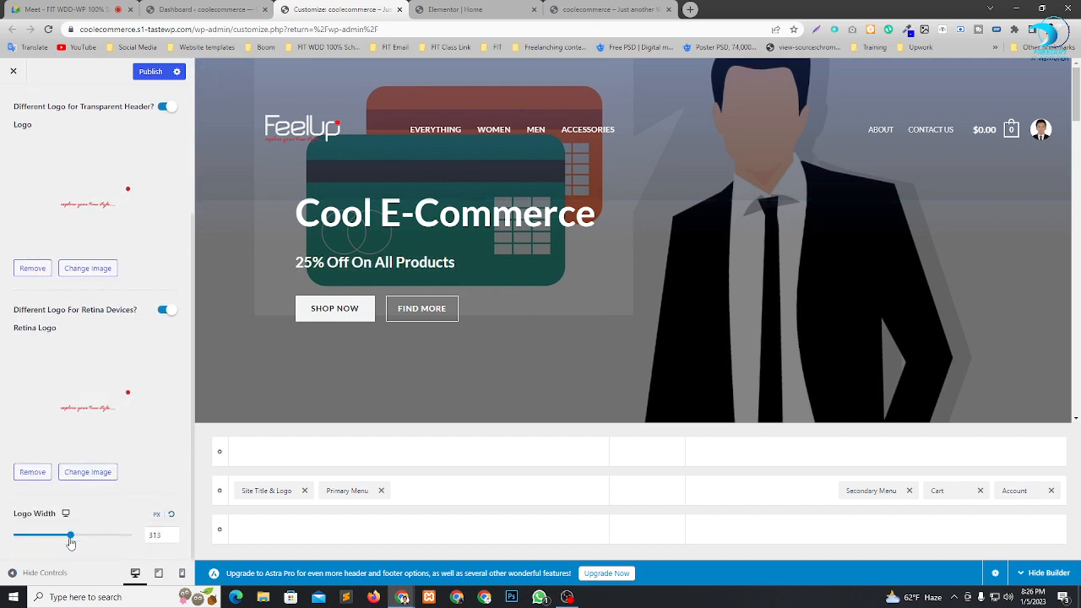
pyautogui.moveTo(70, 537); pyautogui.dragTo(34, 536)
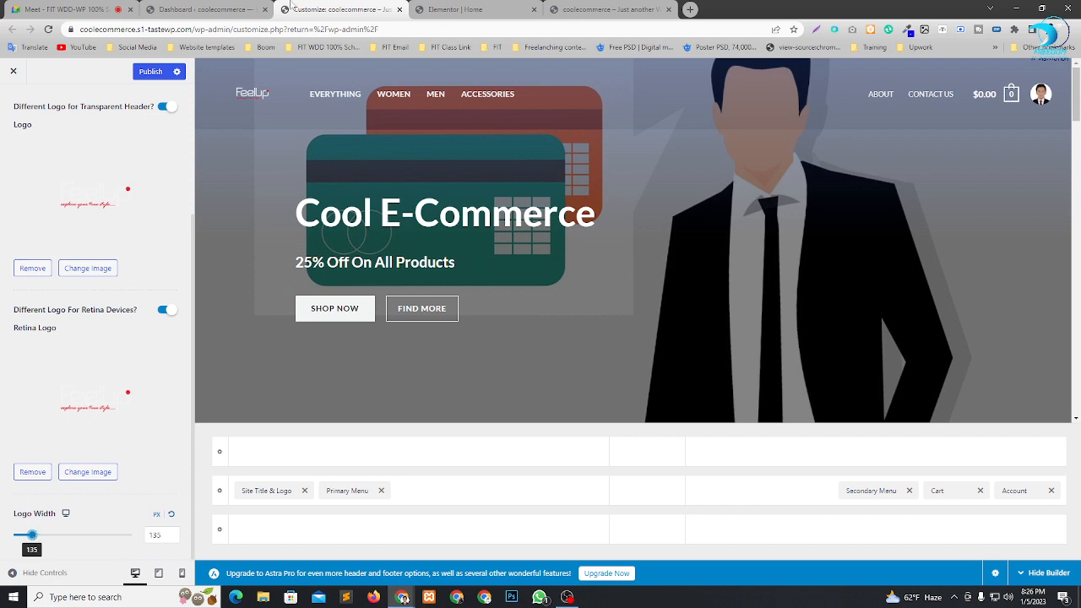
pyautogui.click(144, 73)
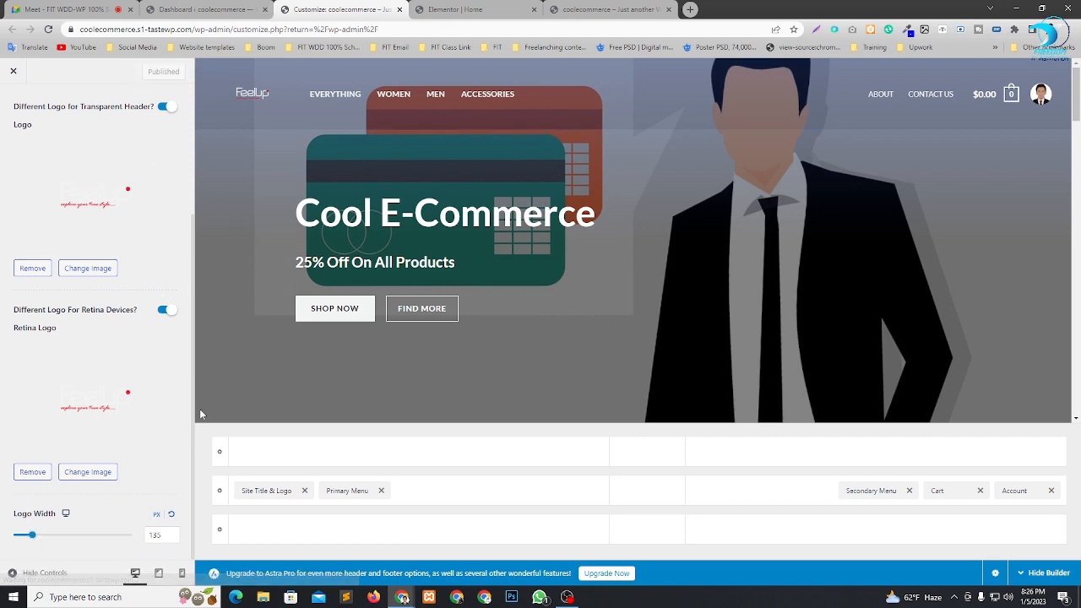
# Reload the live coolecommerce home page and check its header logo and footer.
pyautogui.click(608, 9)
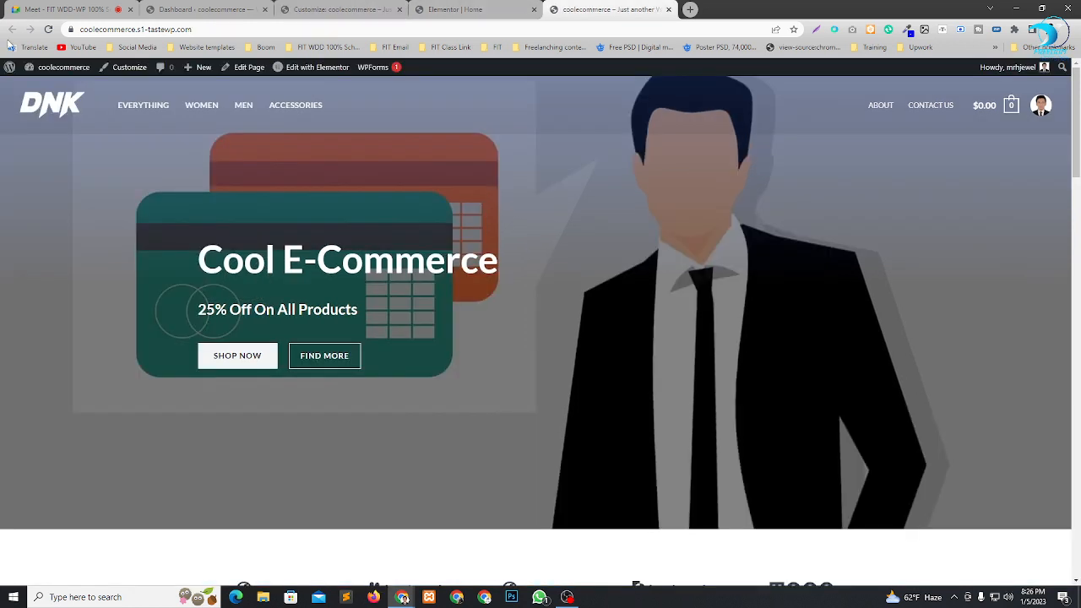
pyautogui.click(48, 29)
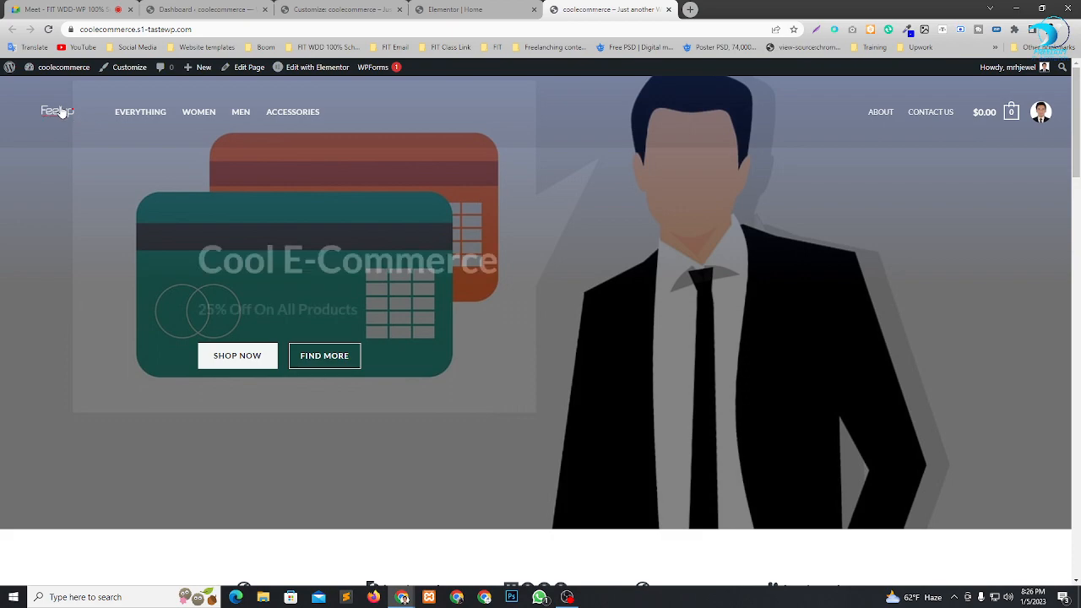
pyautogui.scroll(-9, 104, 162)
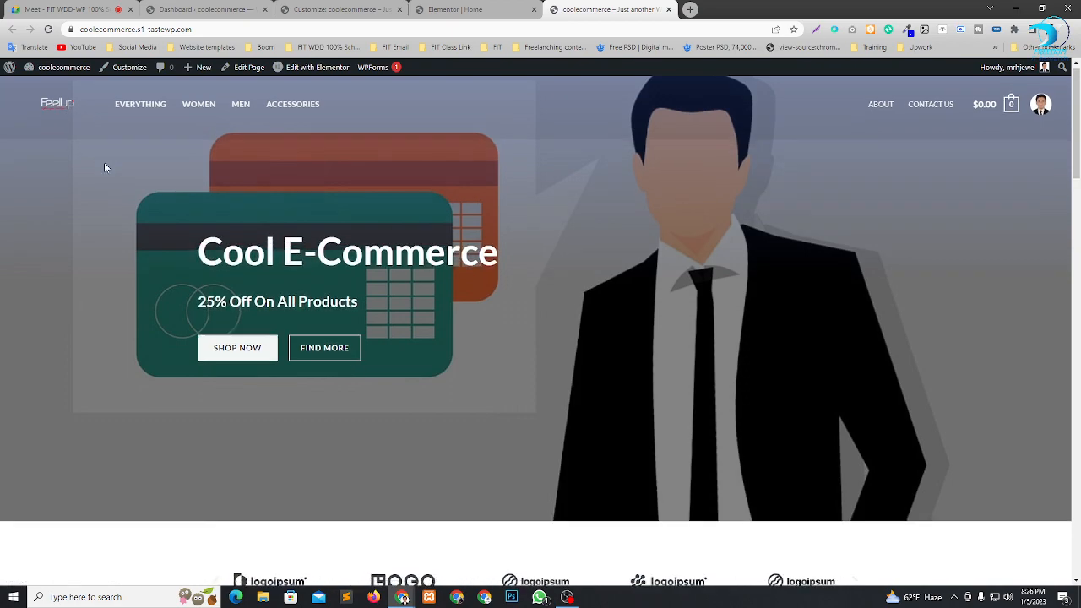
pyautogui.scroll(-10, 411, 261)
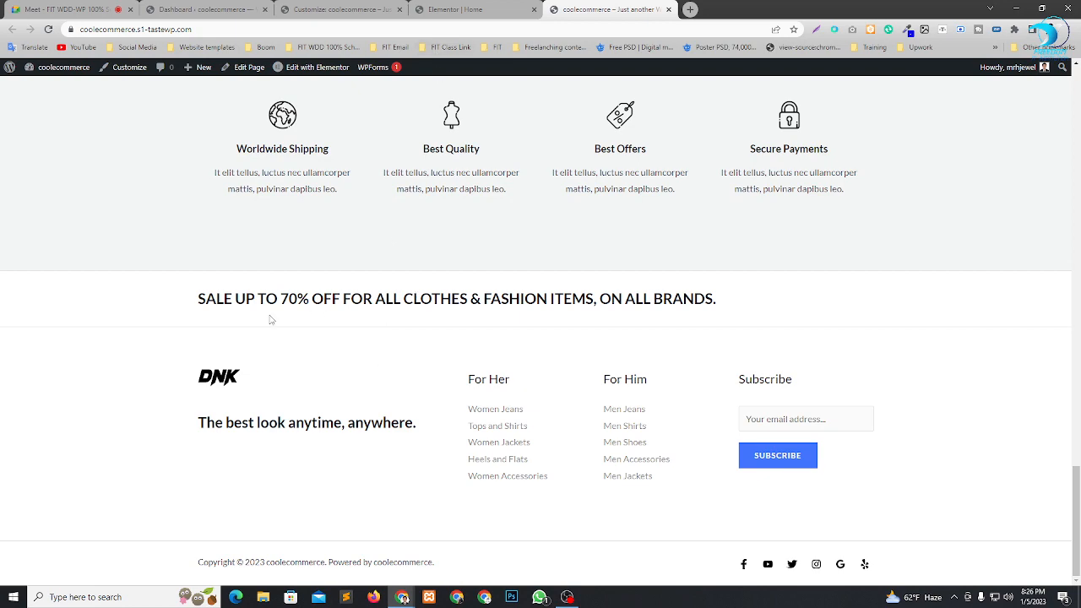
# Open the footer's Widget 4, which holds the DNK logo, in the customizer and dismiss the block widgets welcome.
pyautogui.click(338, 9)
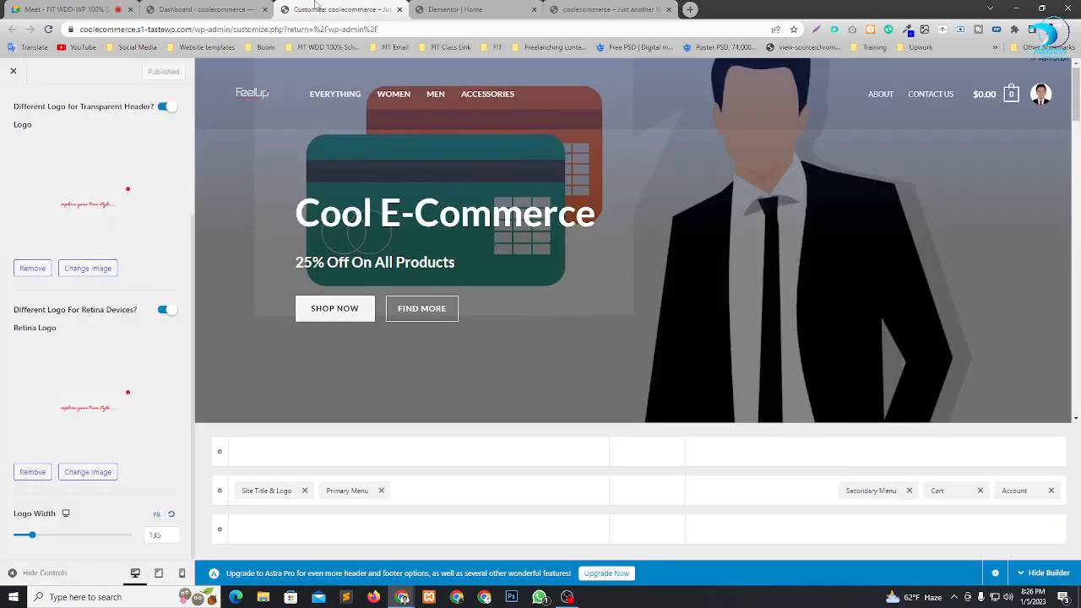
pyautogui.scroll(-10, 509, 383)
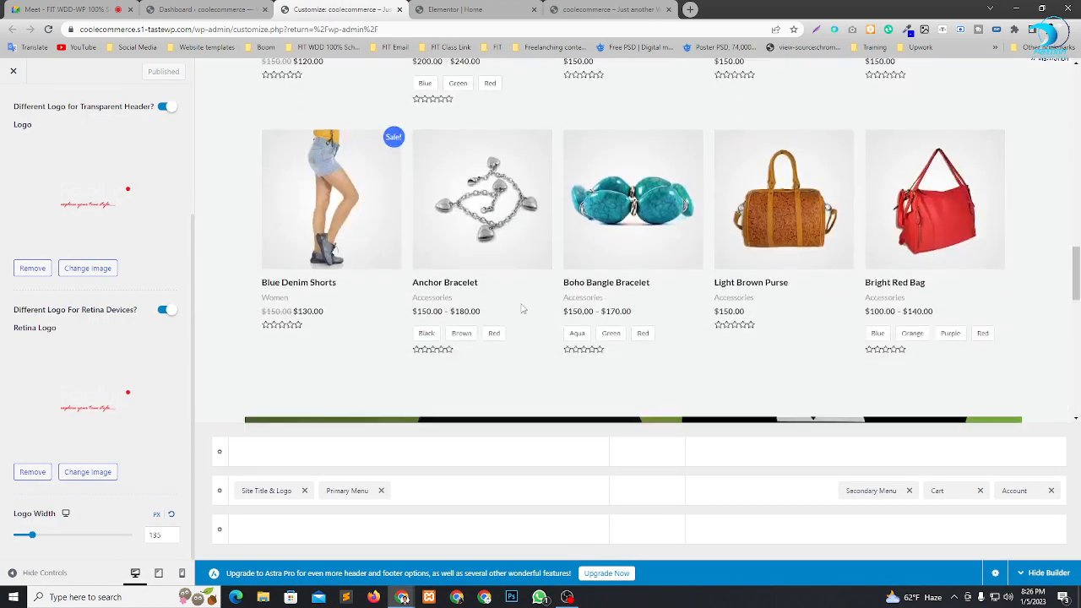
pyautogui.scroll(-5, 520, 307)
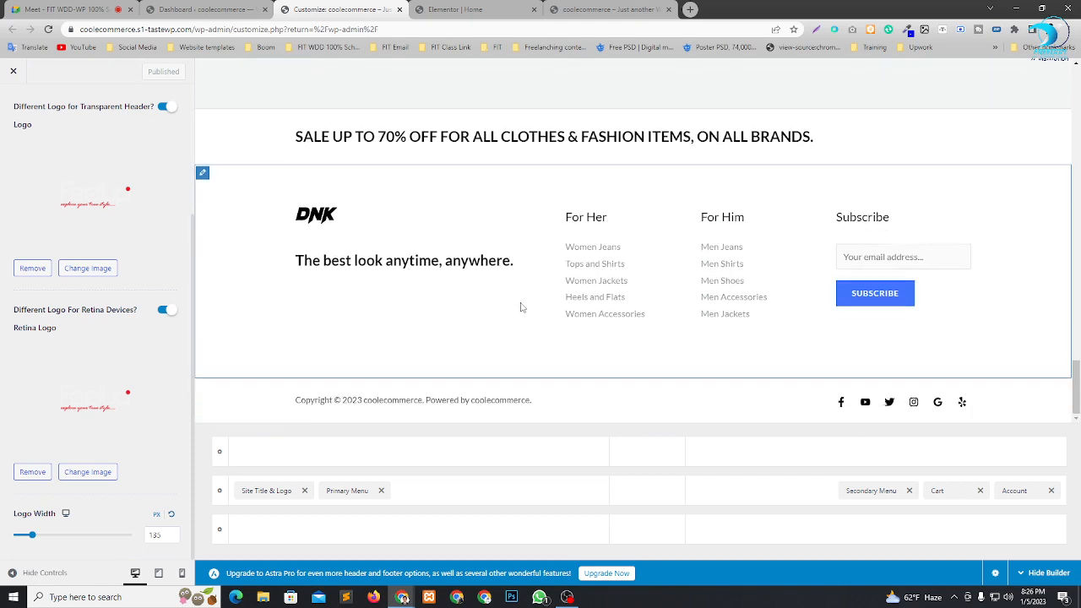
pyautogui.click(299, 221)
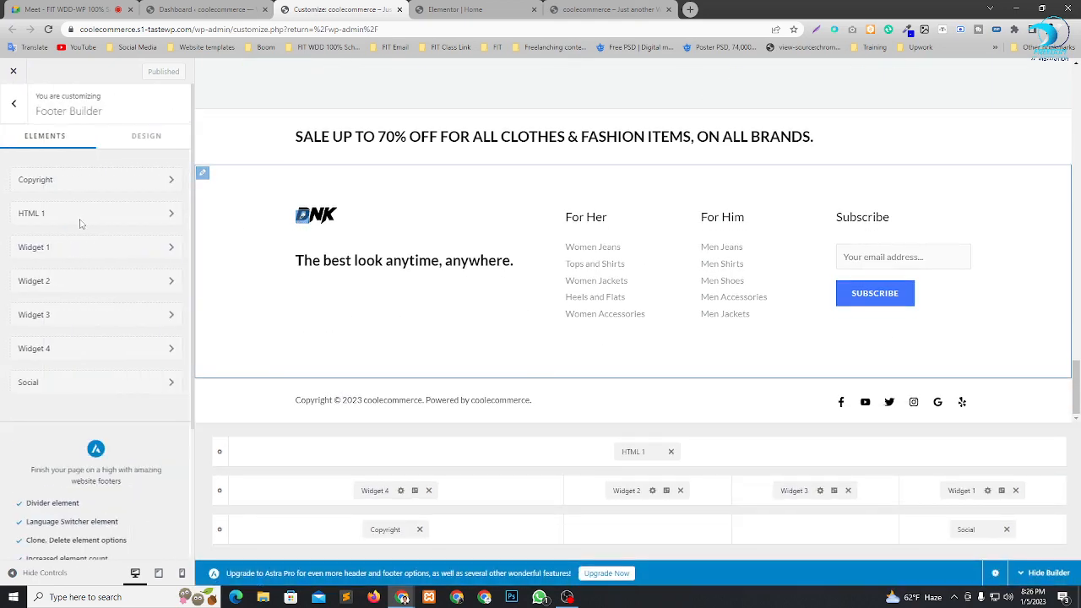
pyautogui.click(88, 349)
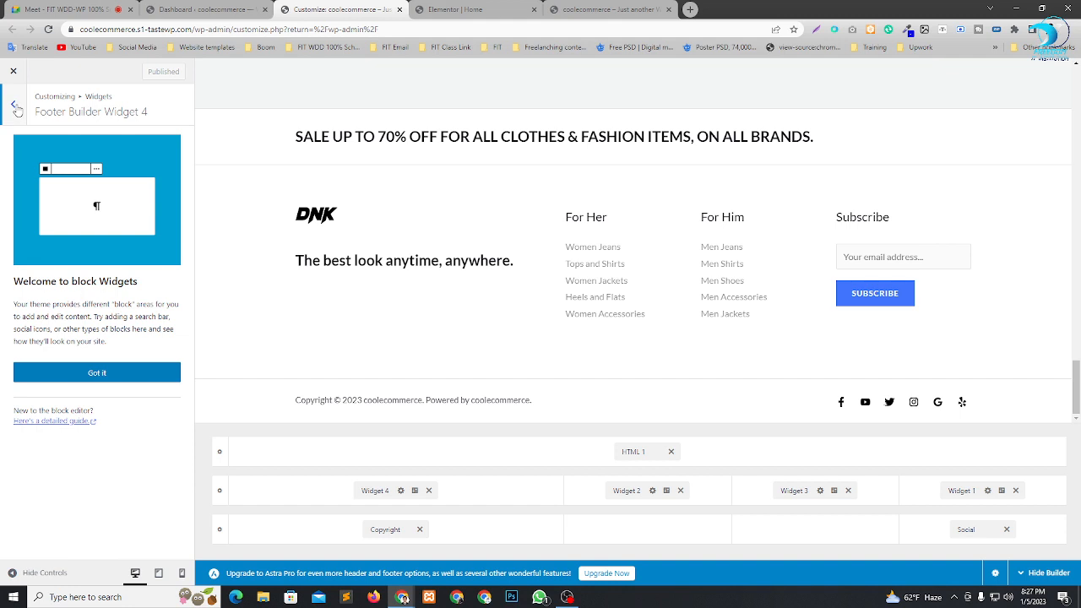
pyautogui.click(122, 370)
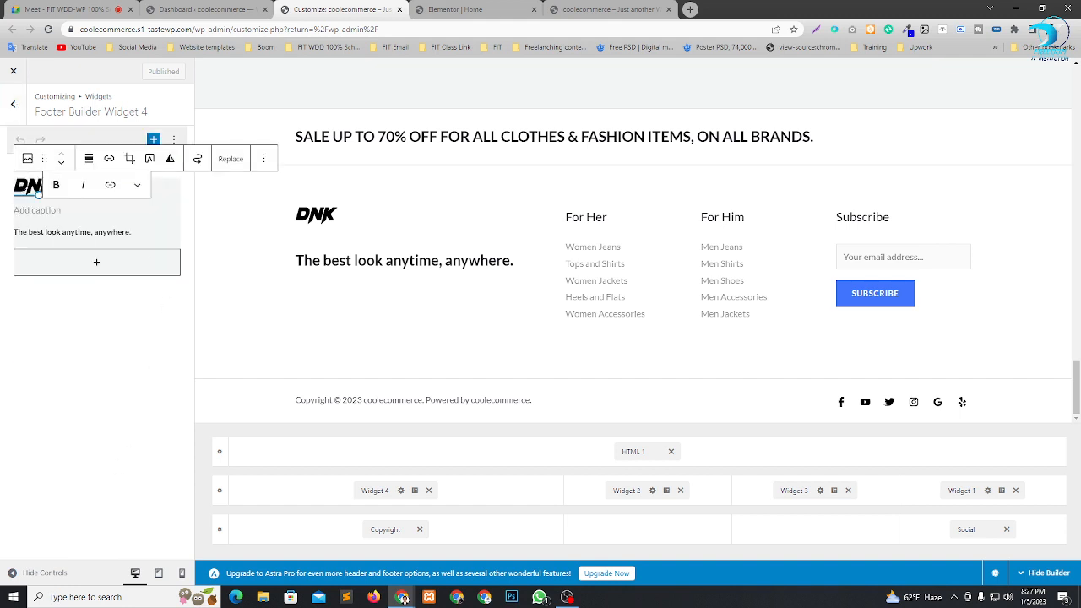
# Look through the Downloads folder for an image to upload as the replacement for the footer's DNK logo.
pyautogui.click(29, 188)
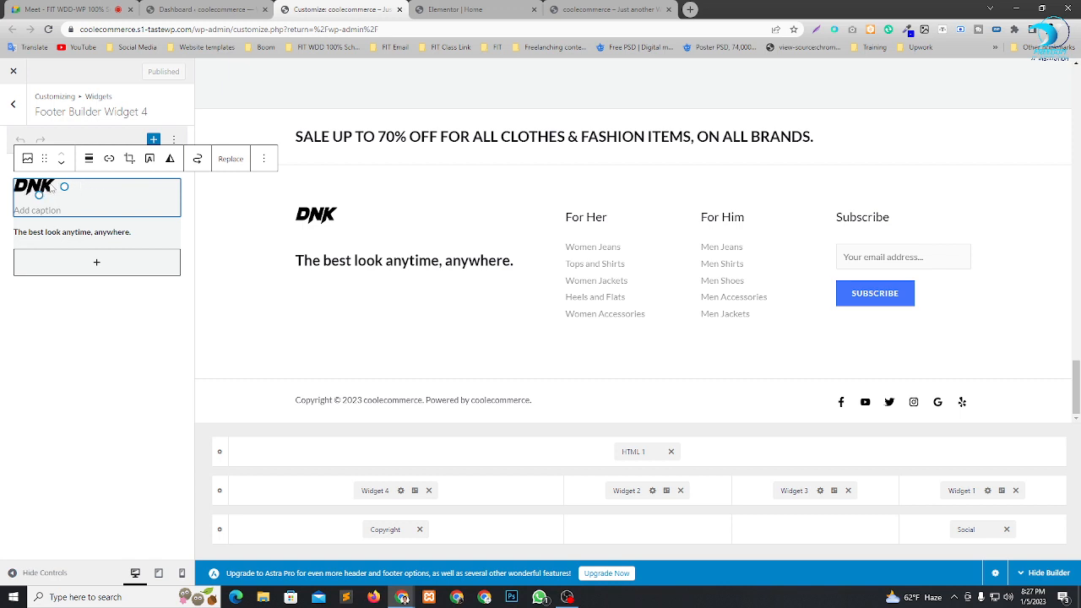
pyautogui.click(220, 161)
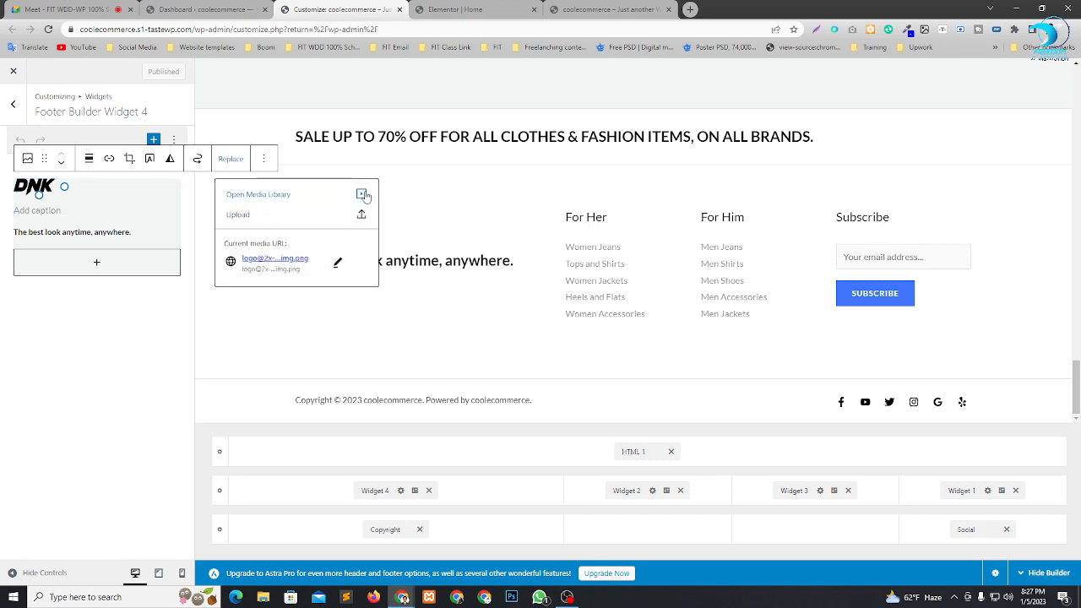
pyautogui.click(243, 215)
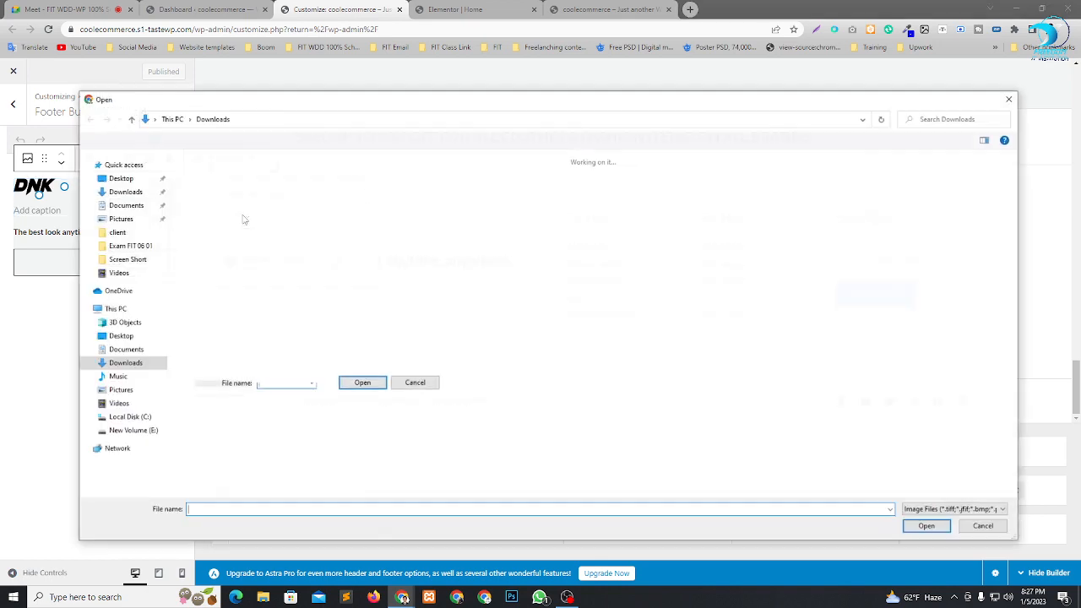
pyautogui.click(36, 347)
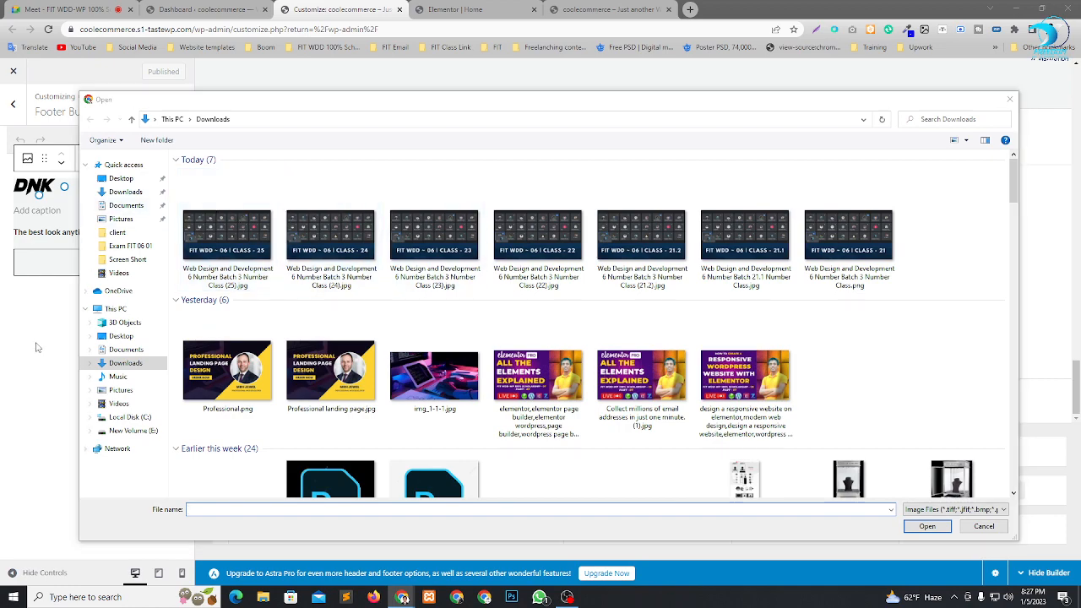
pyautogui.scroll(-8, 770, 407)
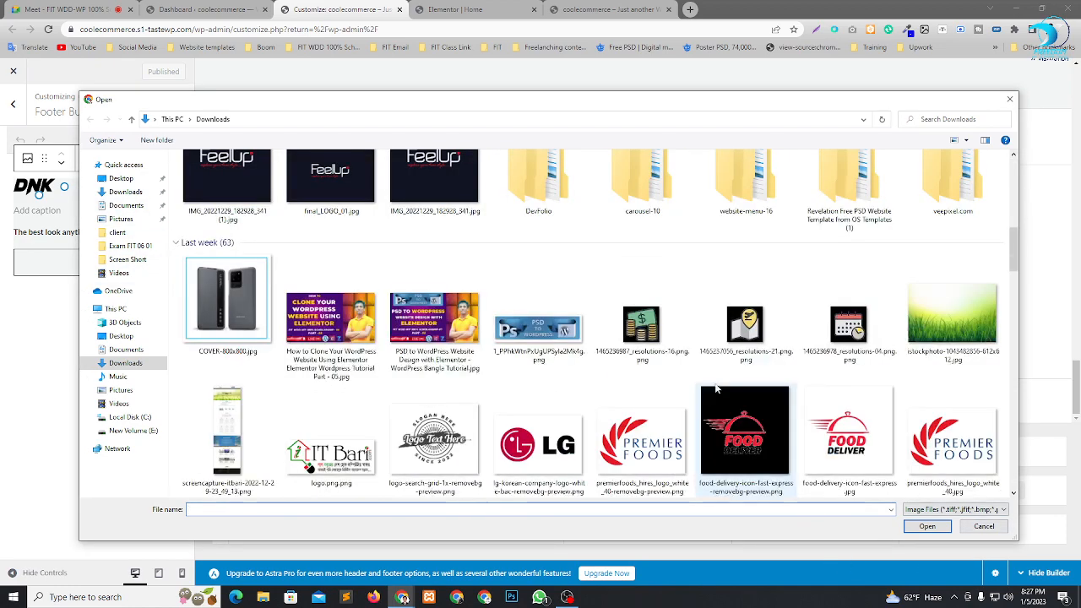
pyautogui.scroll(1, 729, 351)
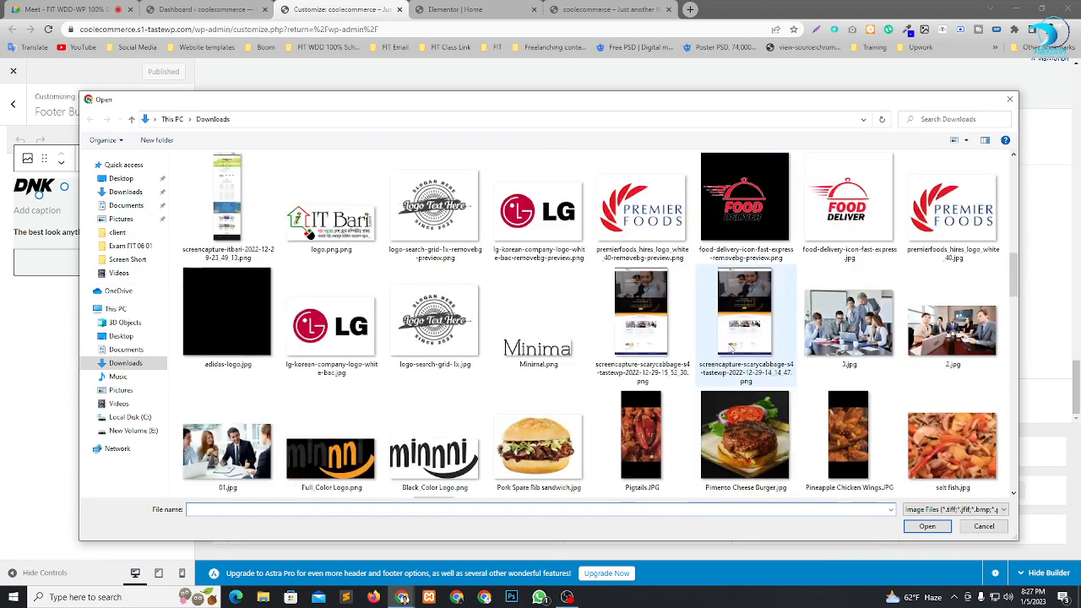
pyautogui.scroll(-2, 775, 345)
pyautogui.scroll(-8, 775, 344)
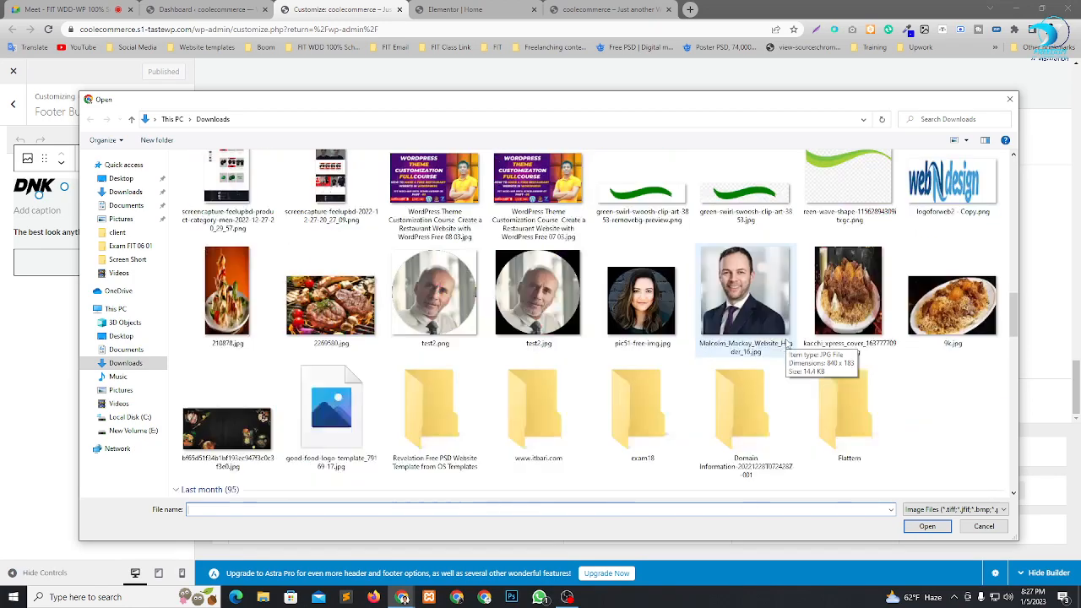
pyautogui.scroll(-8, 777, 341)
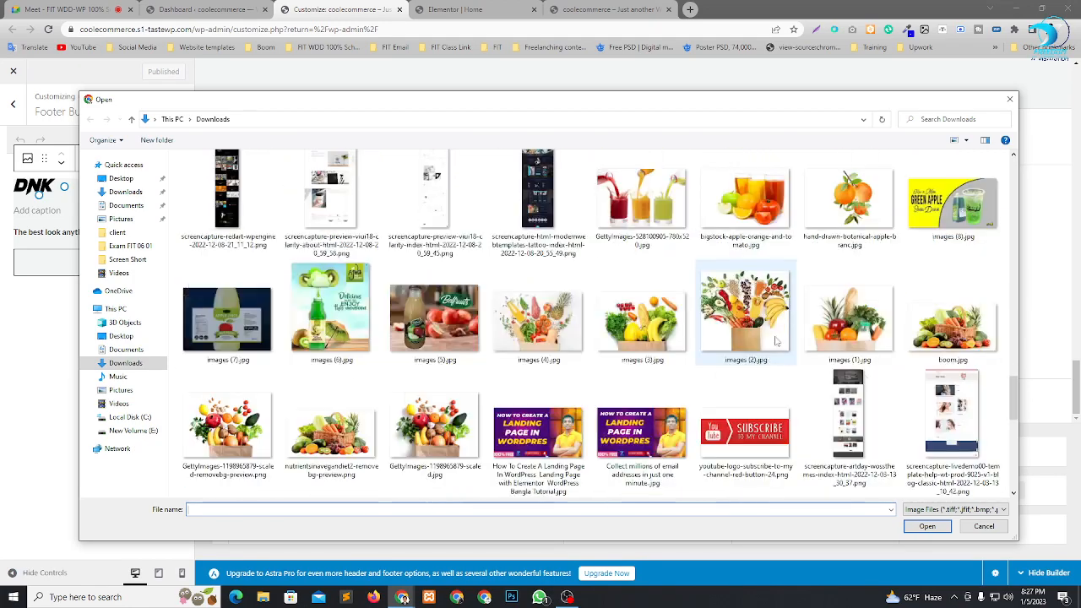
pyautogui.scroll(-6, 777, 340)
pyautogui.scroll(-3, 777, 341)
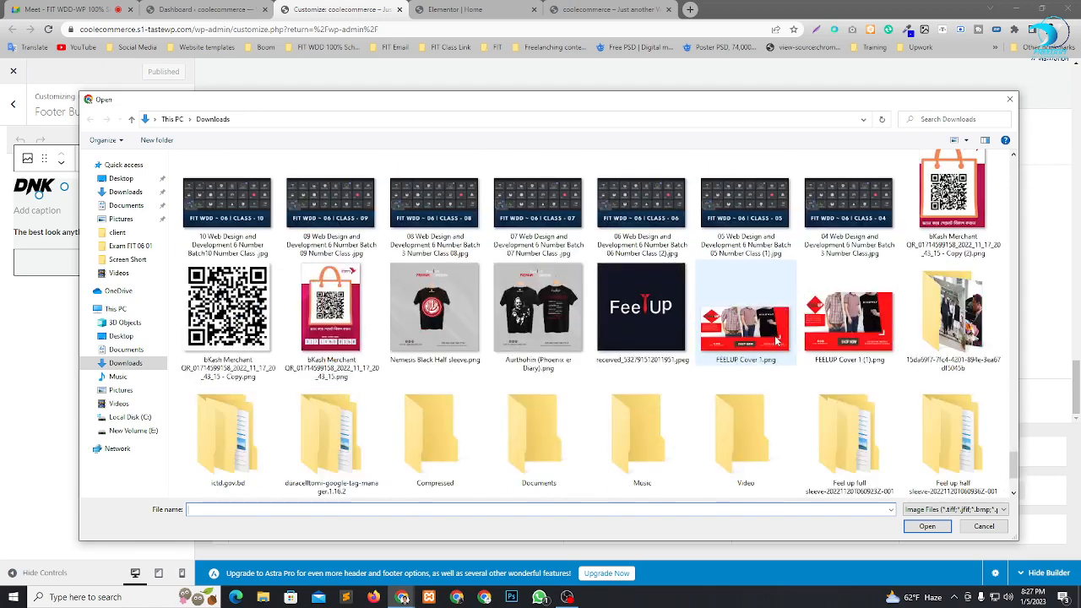
pyautogui.scroll(15, 675, 321)
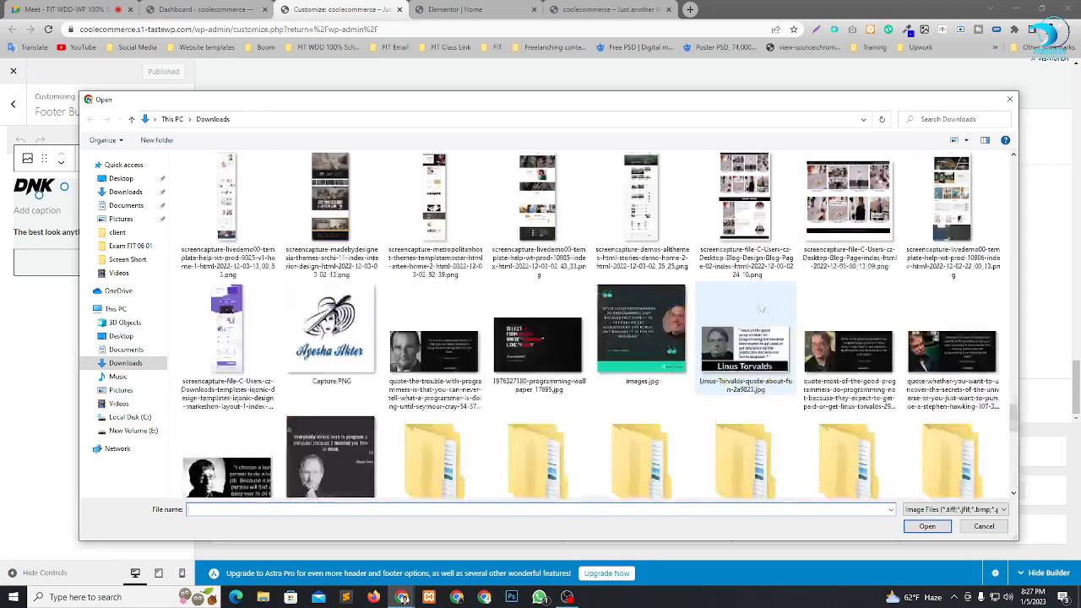
pyautogui.scroll(-10, 760, 309)
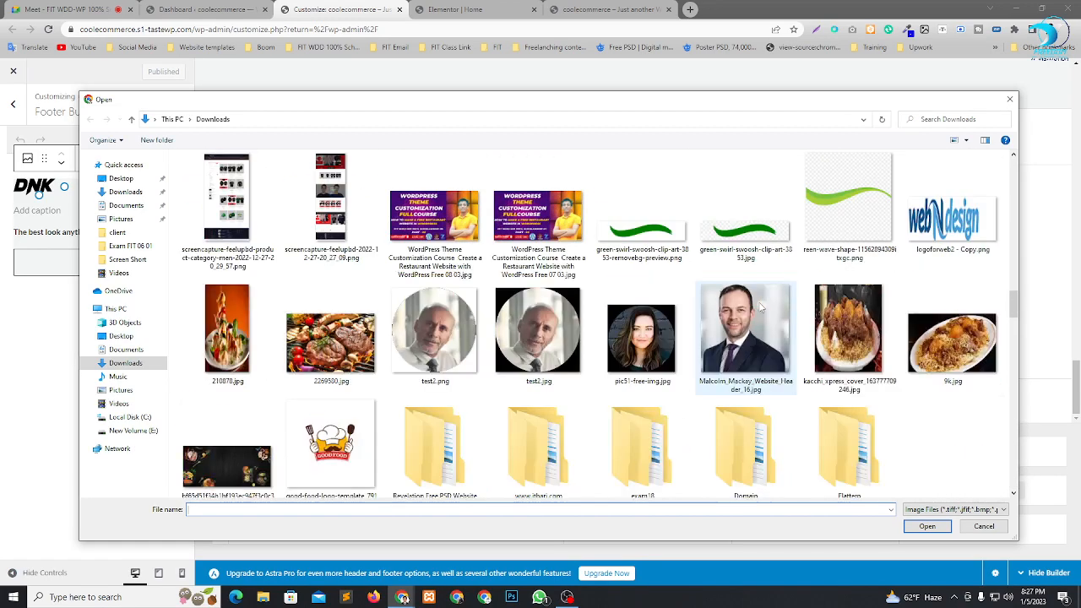
pyautogui.scroll(5, 760, 308)
pyautogui.scroll(-5, 738, 312)
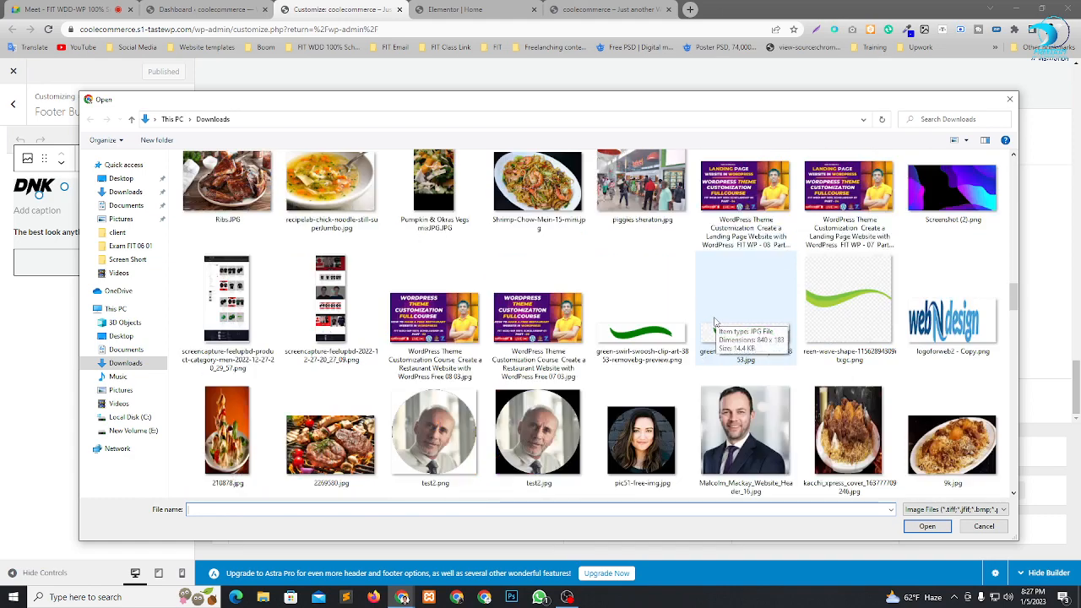
pyautogui.scroll(-10, 676, 313)
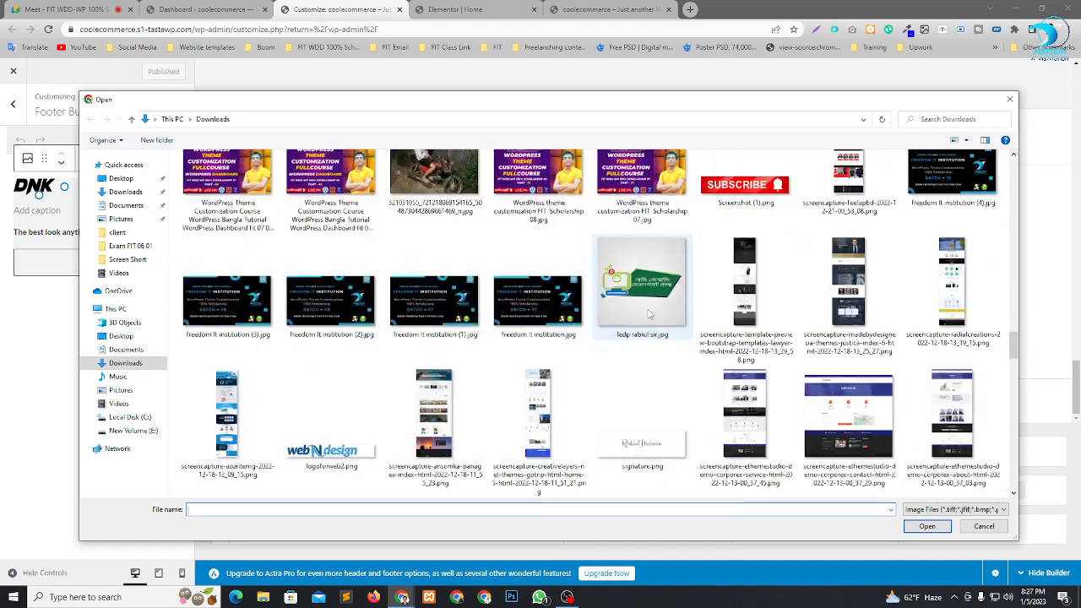
pyautogui.scroll(-10, 536, 329)
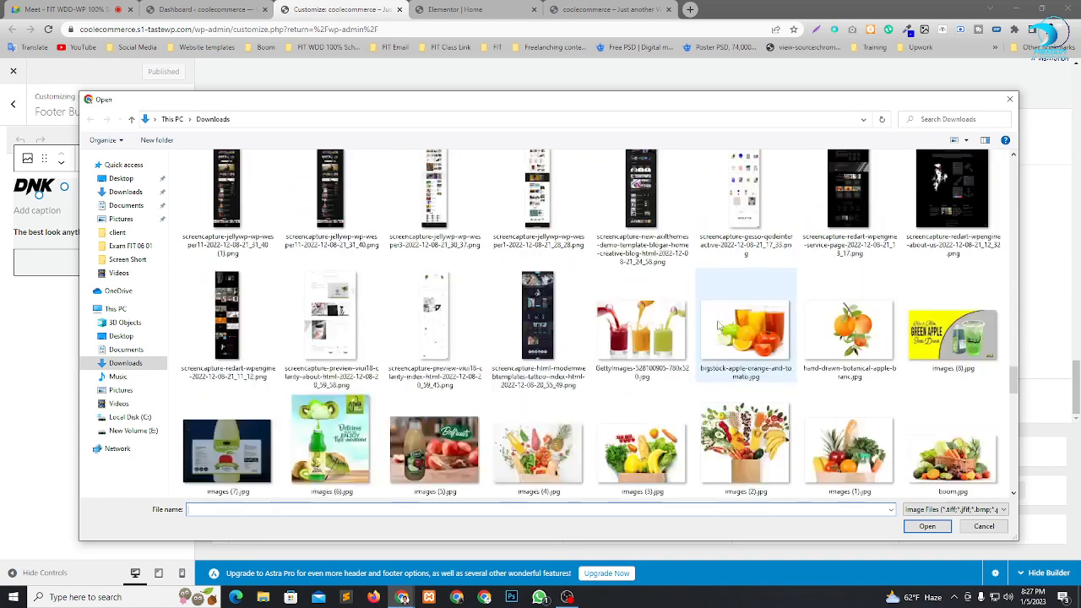
pyautogui.scroll(-15, 729, 328)
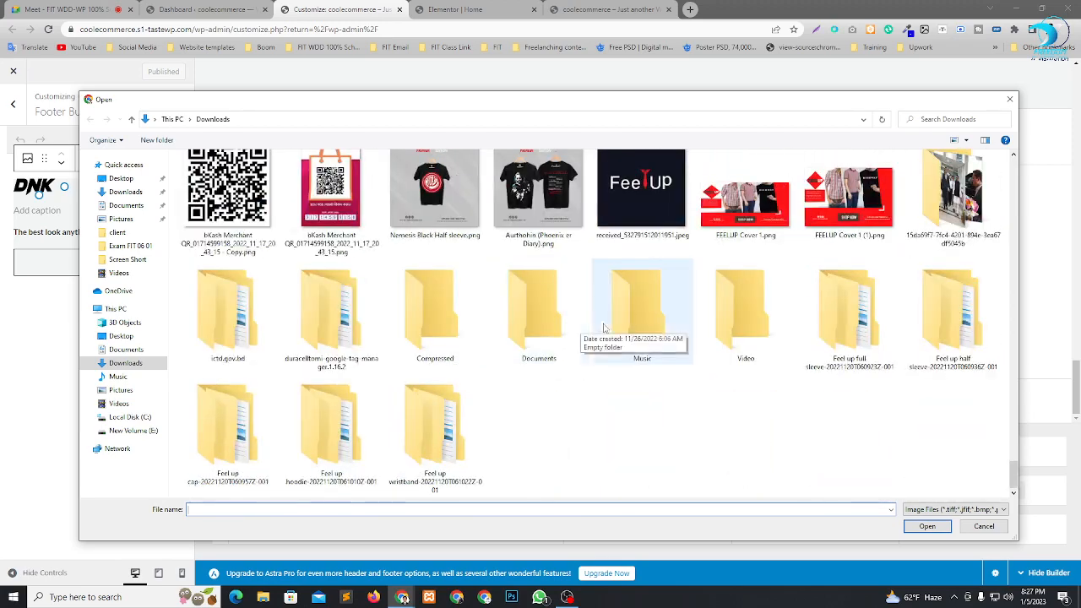
pyautogui.scroll(3, 560, 409)
pyautogui.scroll(15, 560, 409)
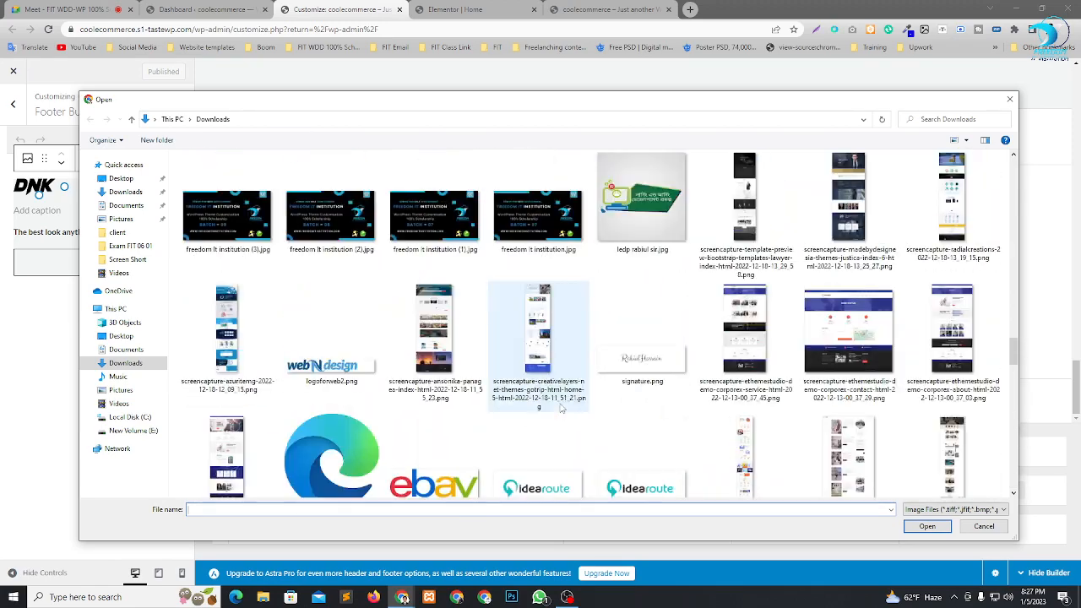
pyautogui.scroll(-5, 560, 409)
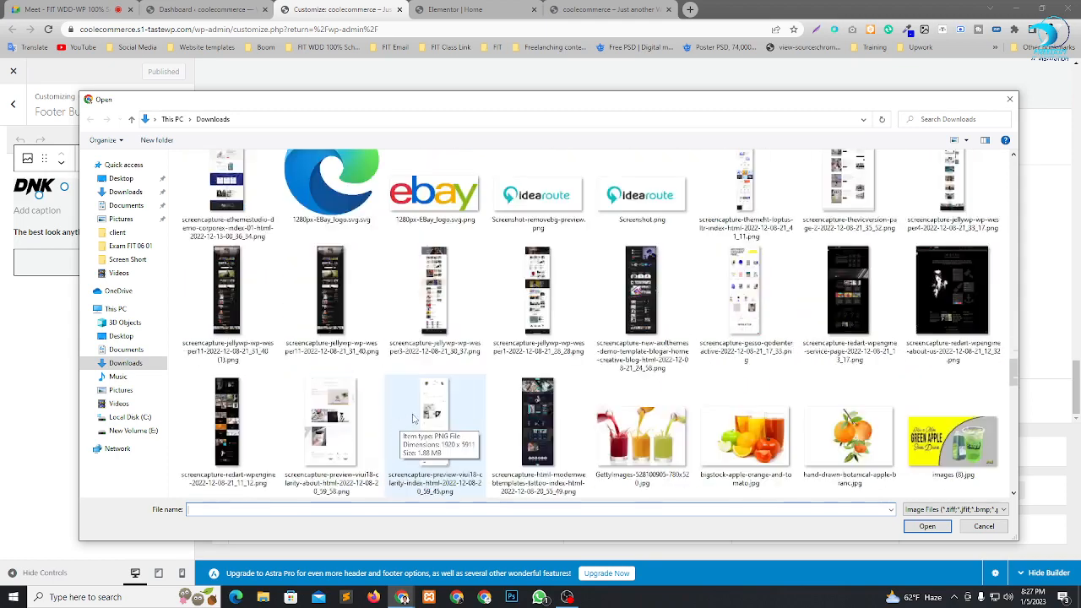
pyautogui.scroll(1, 746, 382)
pyautogui.scroll(8, 746, 382)
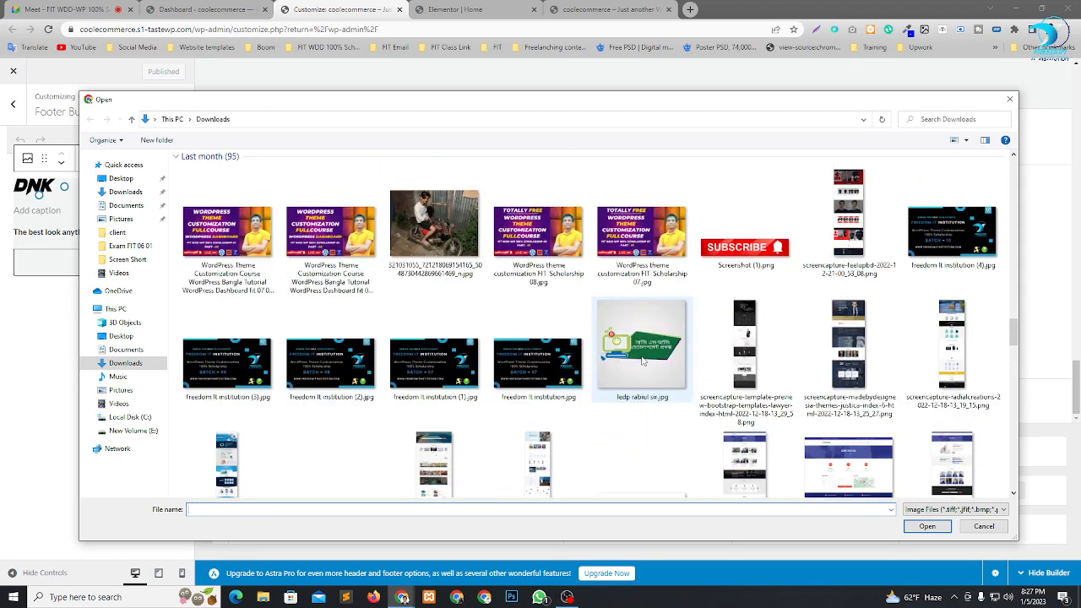
pyautogui.scroll(-2, 655, 362)
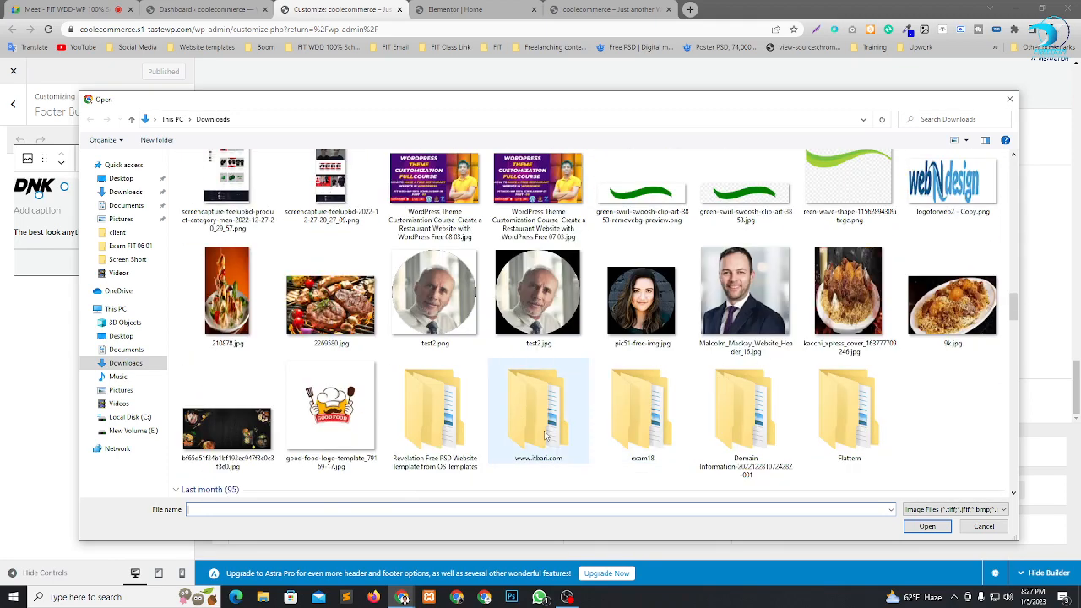
pyautogui.scroll(1, 667, 420)
pyautogui.scroll(10, 668, 419)
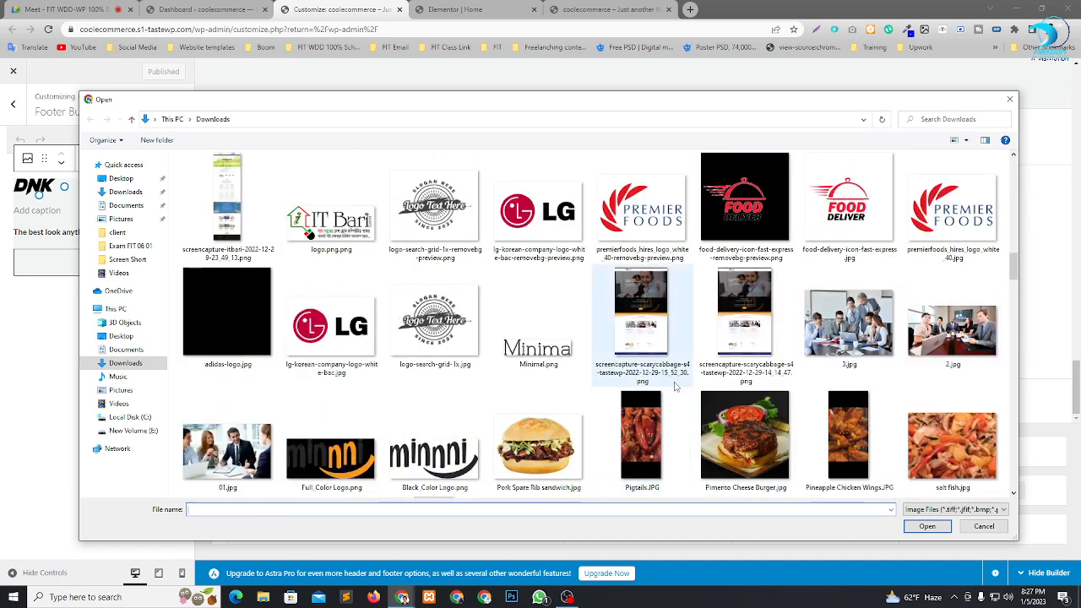
pyautogui.scroll(5, 507, 347)
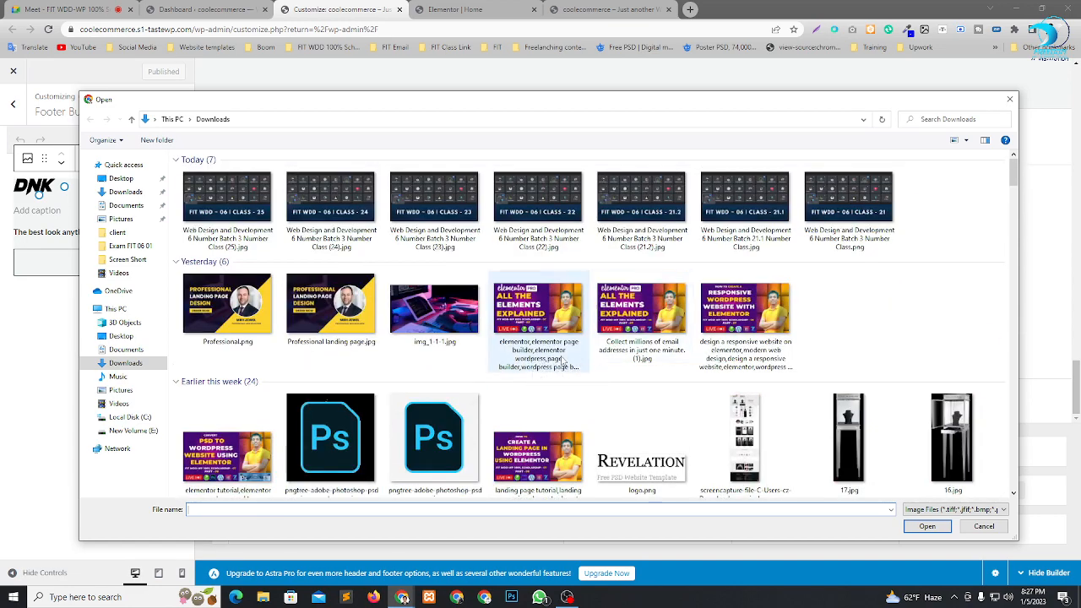
pyautogui.click(1009, 101)
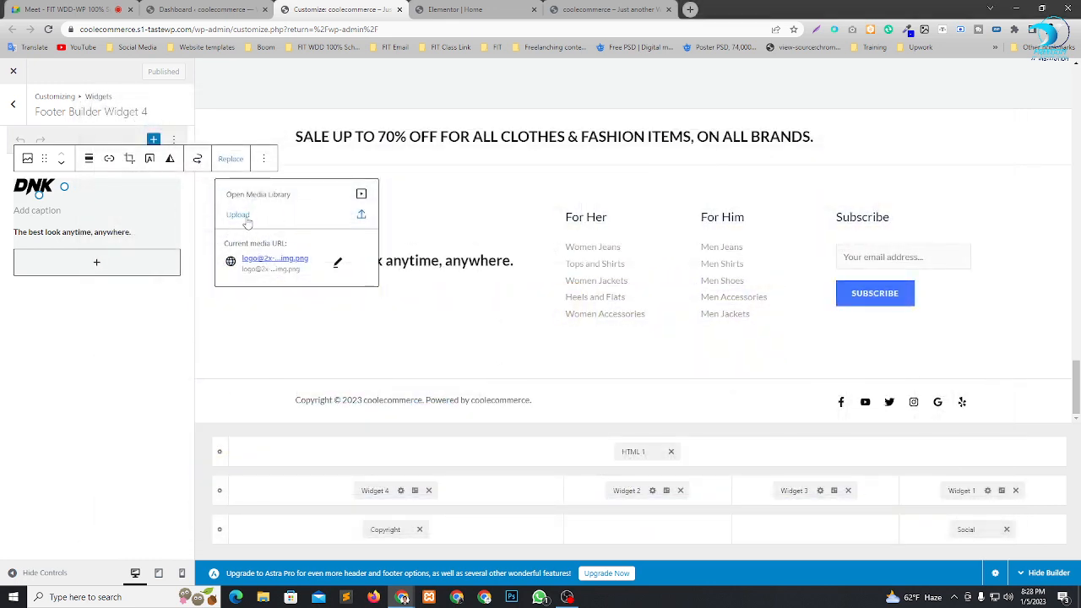
# Replace the DNK logo in footer Widget 4 with final_LOGO_01.png from the media library.
pyautogui.click(362, 193)
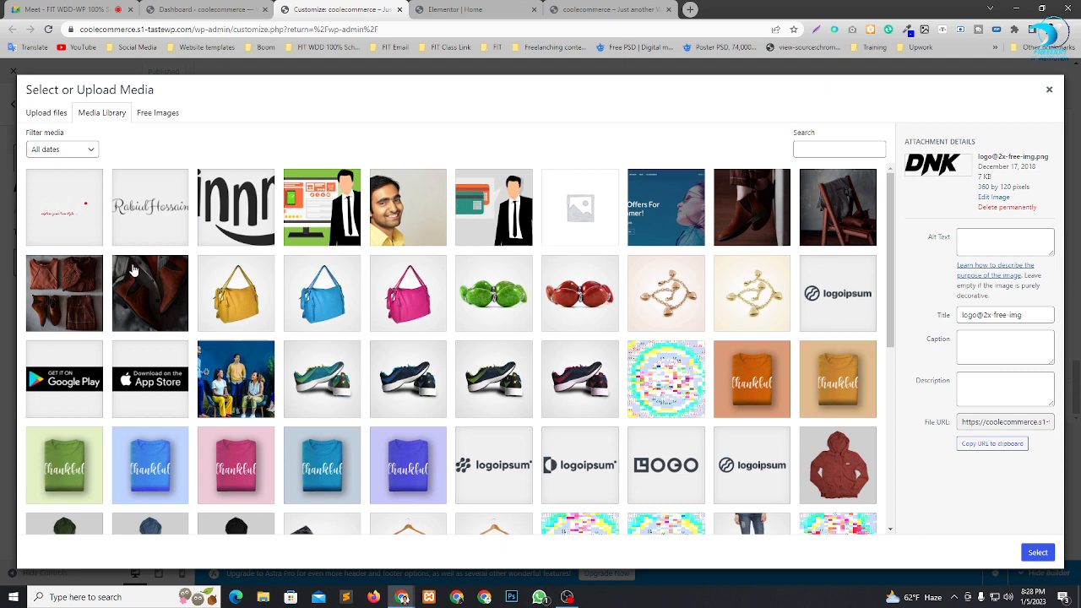
pyautogui.click(60, 210)
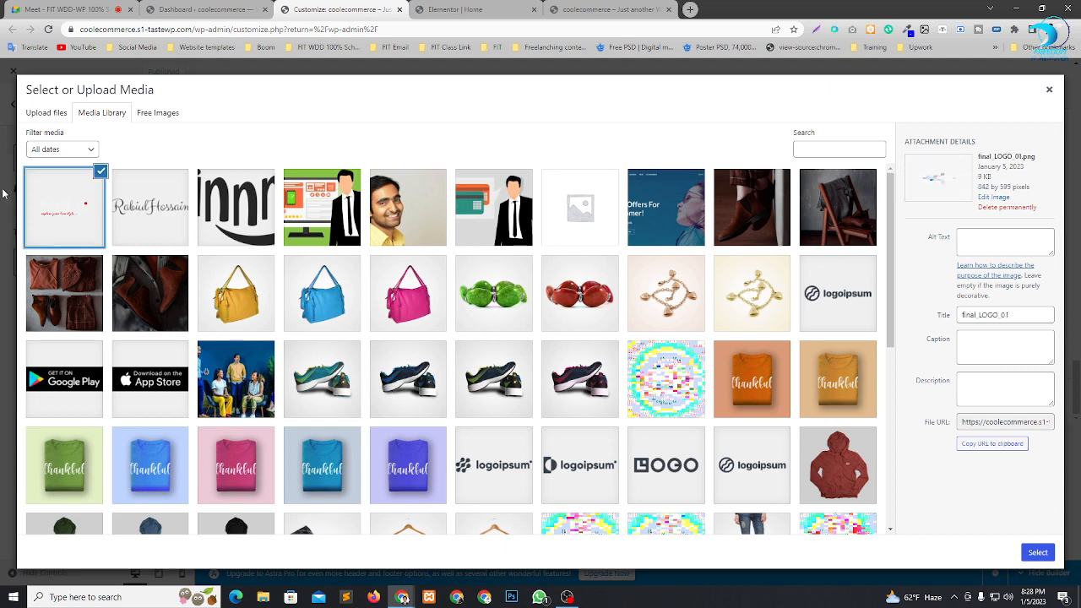
pyautogui.click(1027, 554)
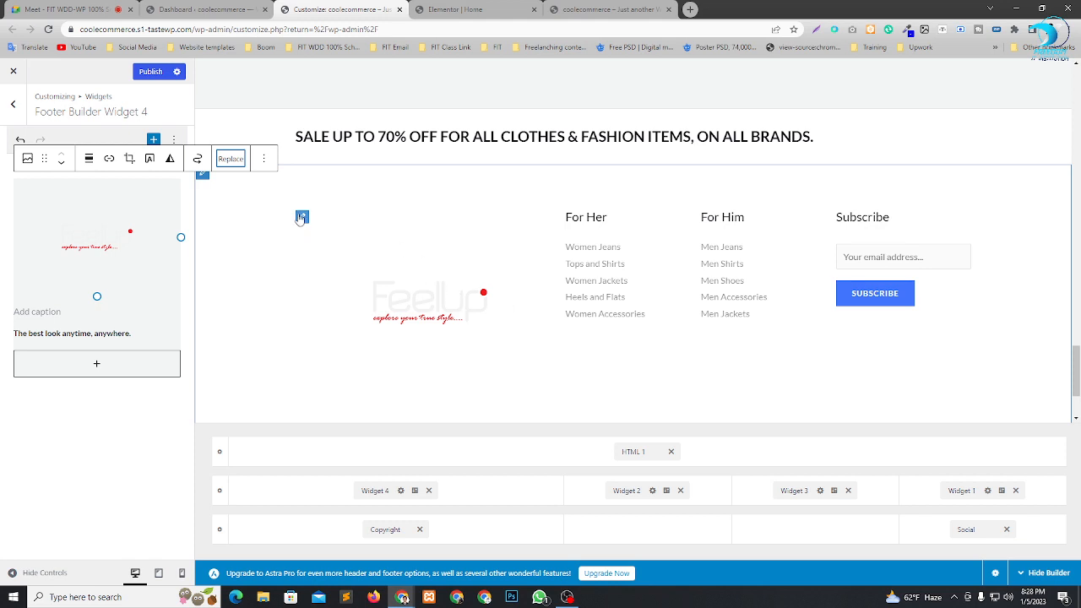
# Search the Downloads and Desktop folders for a different logo image to upload in place of the footer's Feelup logo.
pyautogui.click(302, 218)
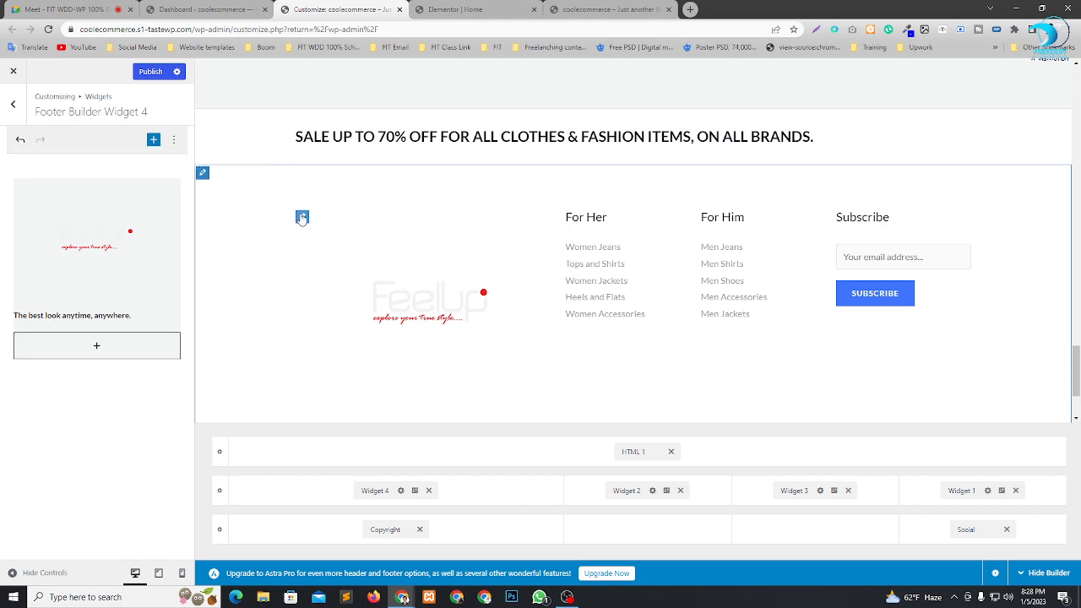
pyautogui.click(82, 242)
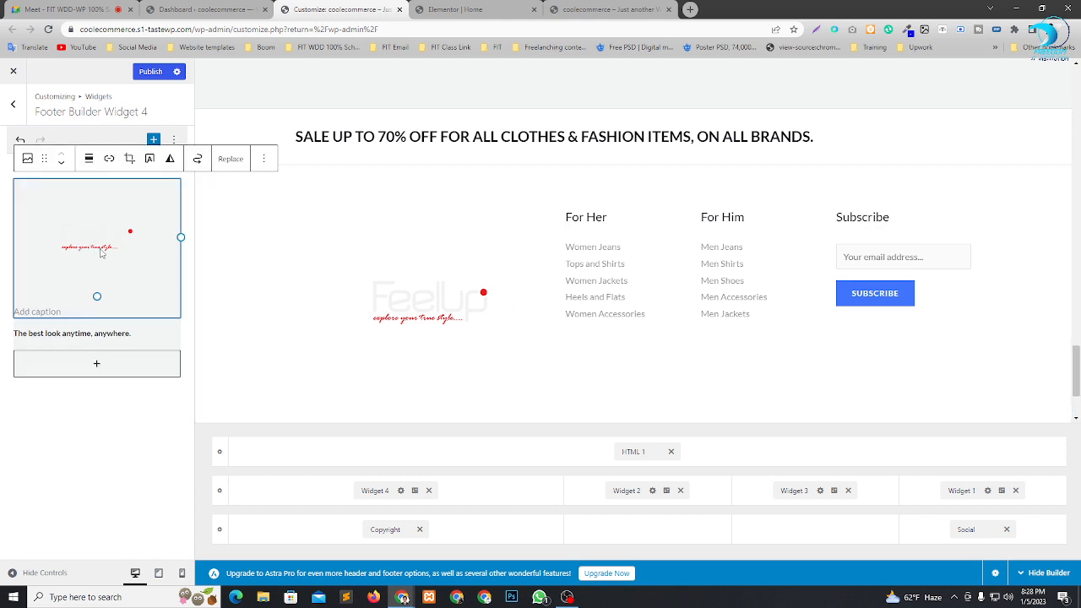
pyautogui.click(231, 159)
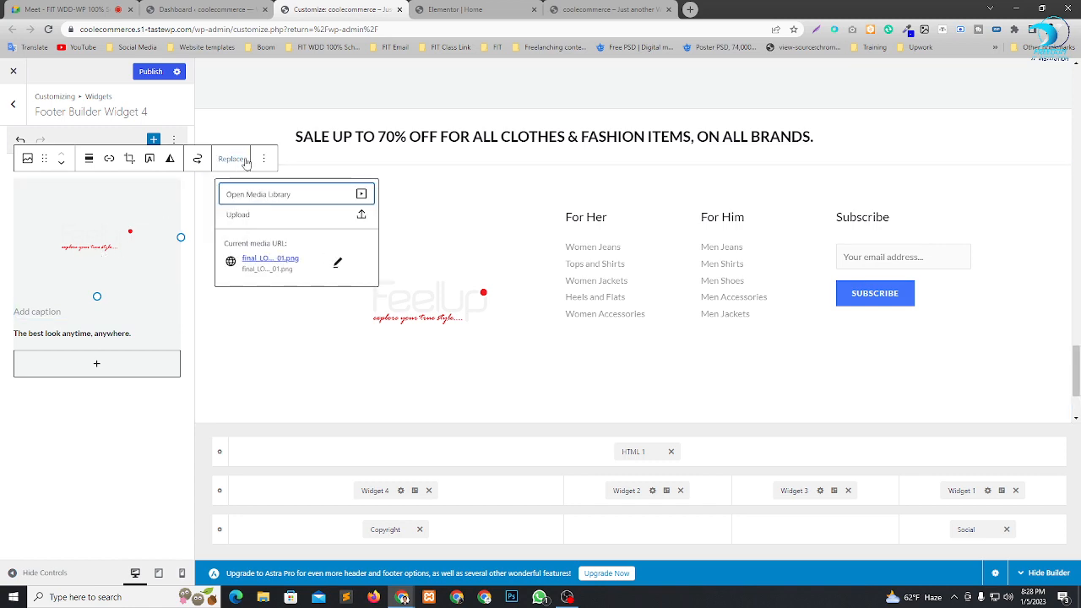
pyautogui.click(313, 215)
pyautogui.scroll(-15, 384, 370)
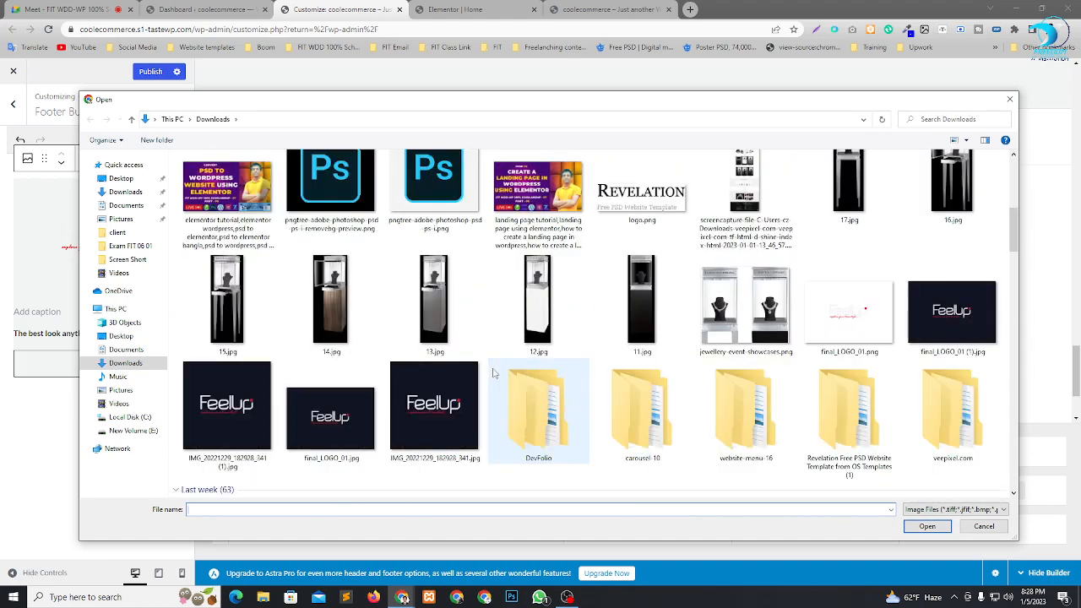
pyautogui.scroll(-5, 651, 350)
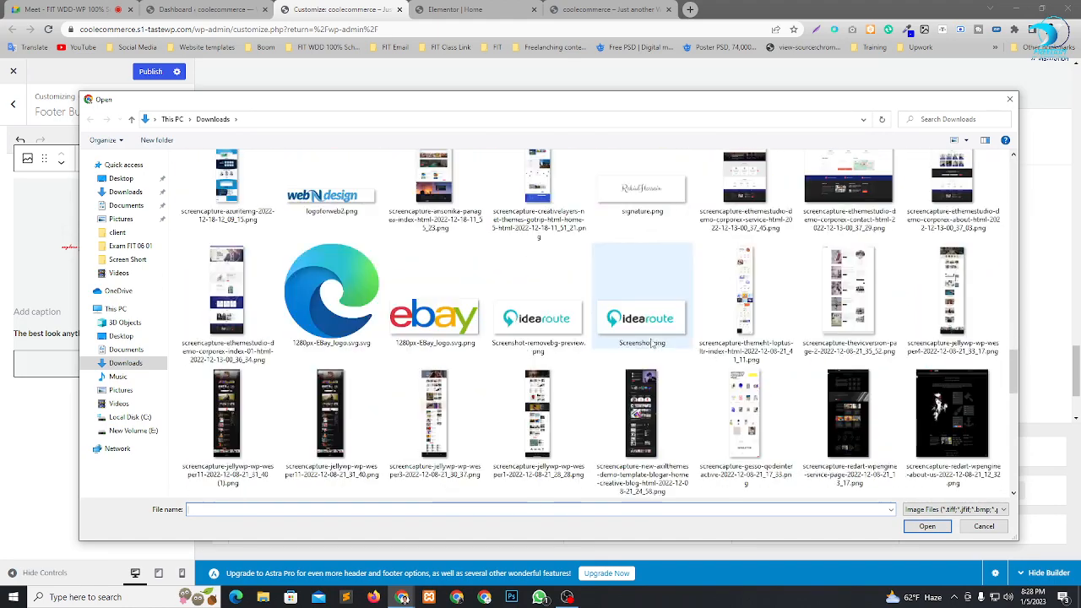
pyautogui.scroll(-10, 646, 344)
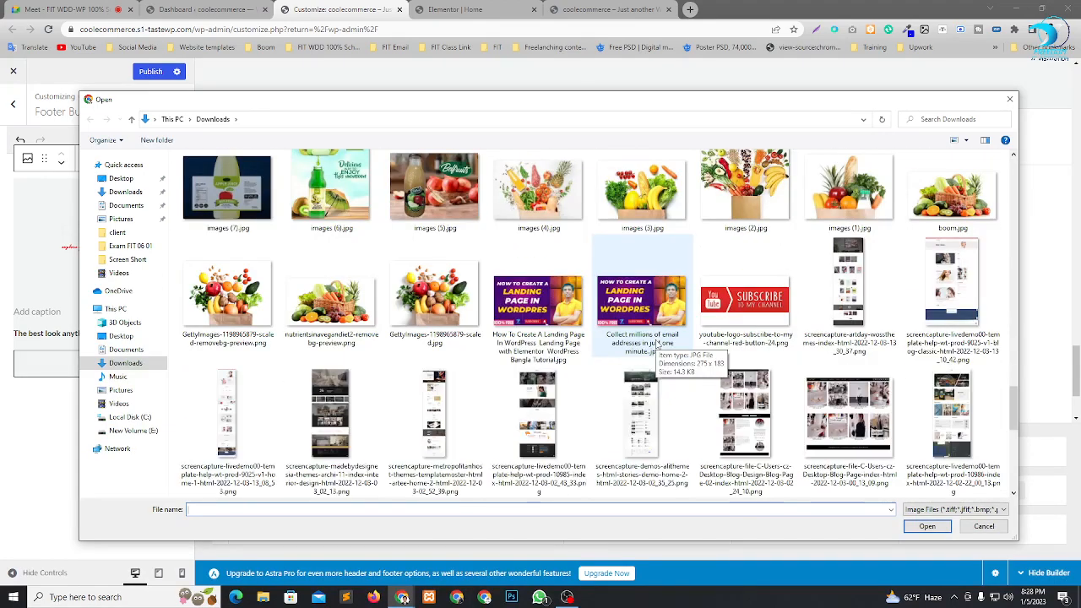
pyautogui.click(139, 185)
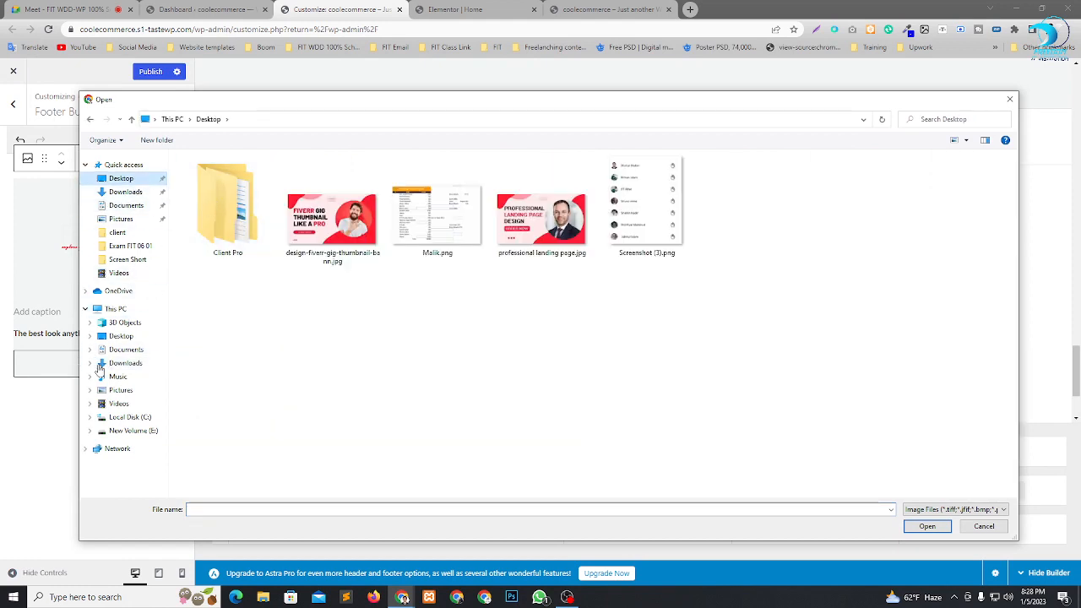
pyautogui.click(125, 363)
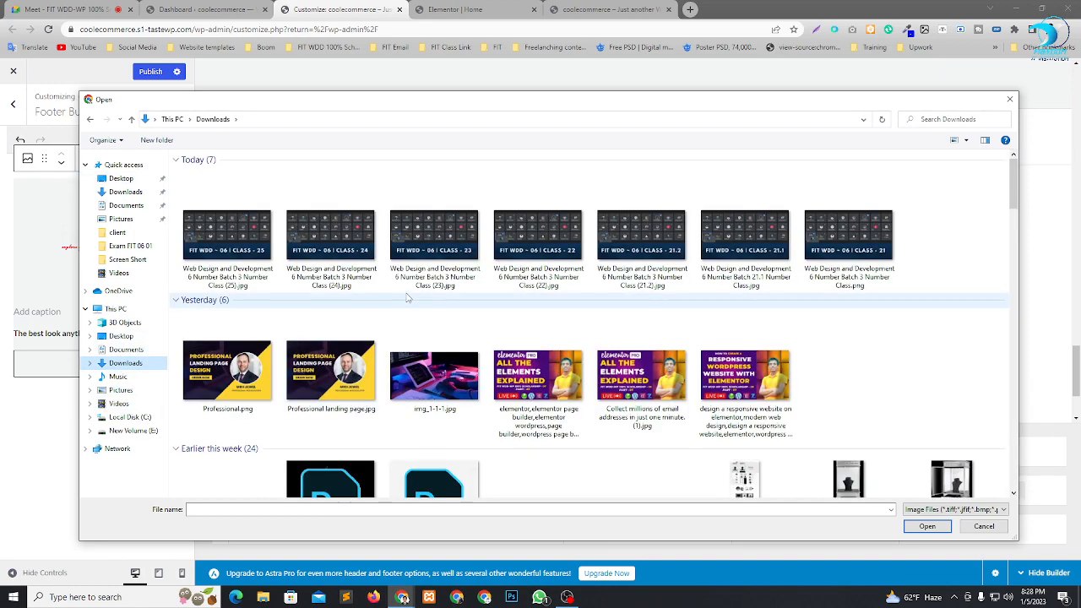
# Replace the footer logo image with 1280px-EBay_logo.svg.png from Downloads and shrink it to about two-thirds of its width.
pyautogui.scroll(-15, 407, 297)
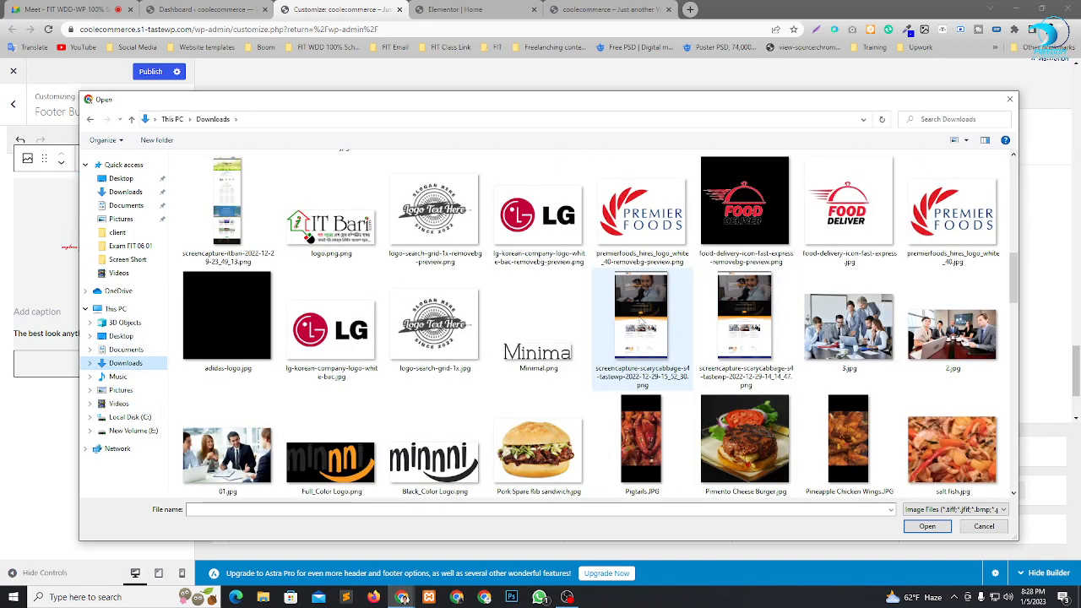
pyautogui.scroll(-15, 641, 324)
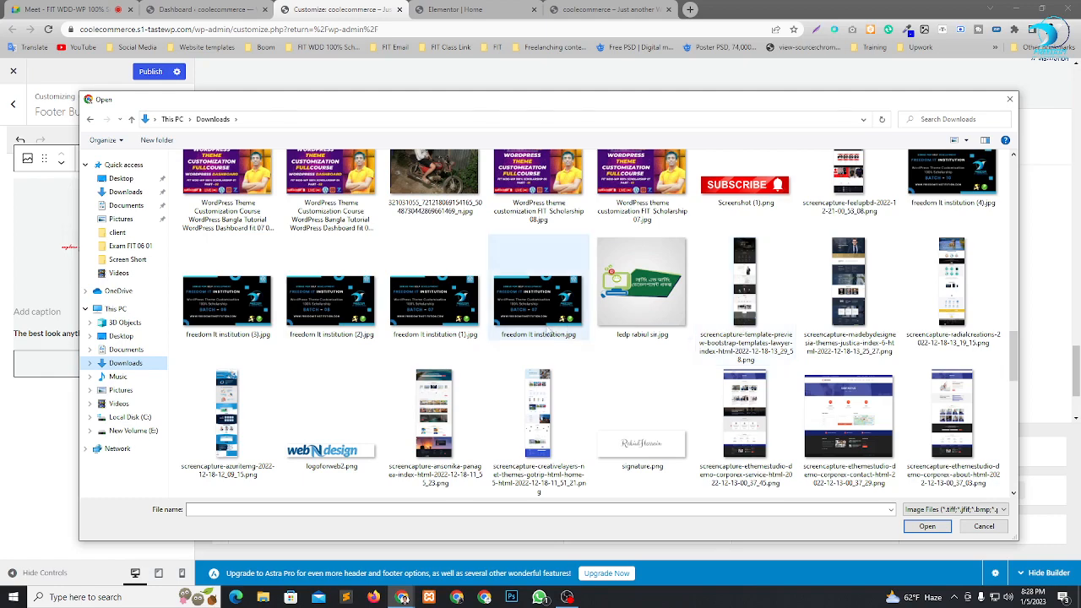
pyautogui.scroll(-3, 549, 332)
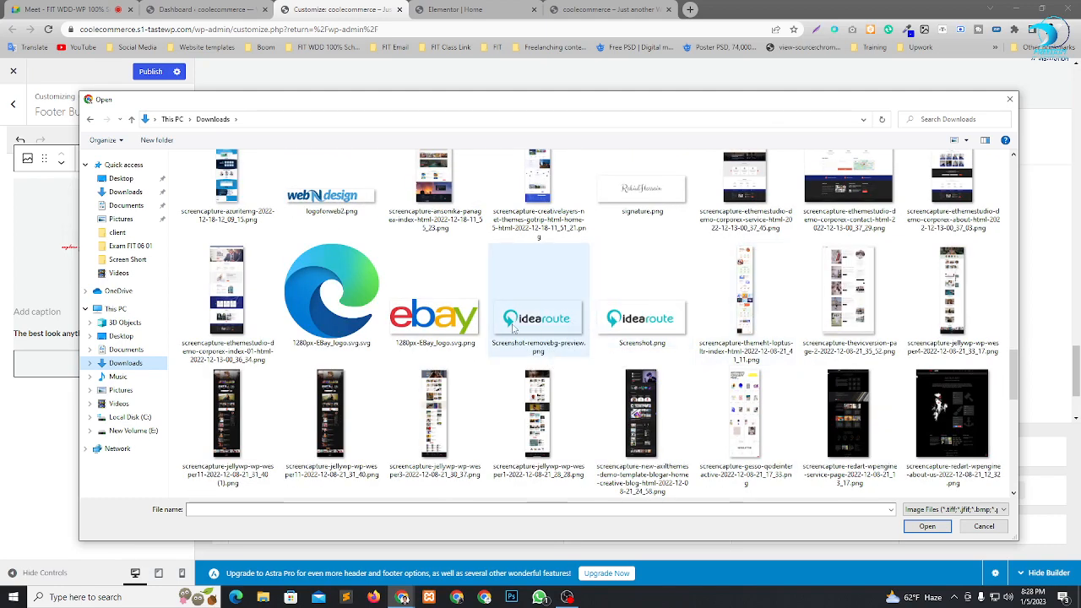
pyautogui.scroll(-10, 513, 329)
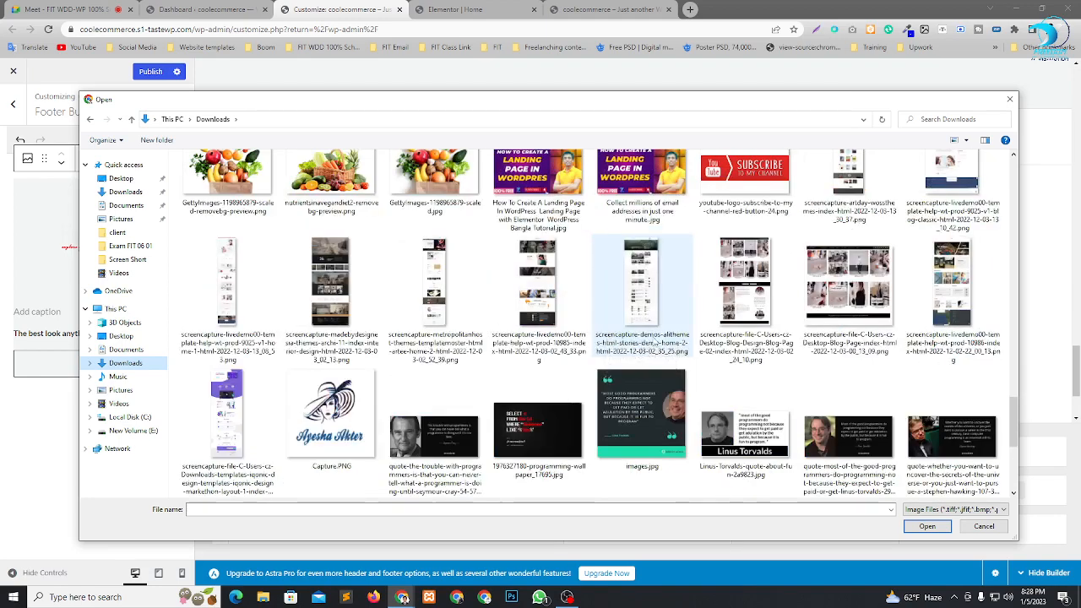
pyautogui.scroll(10, 653, 342)
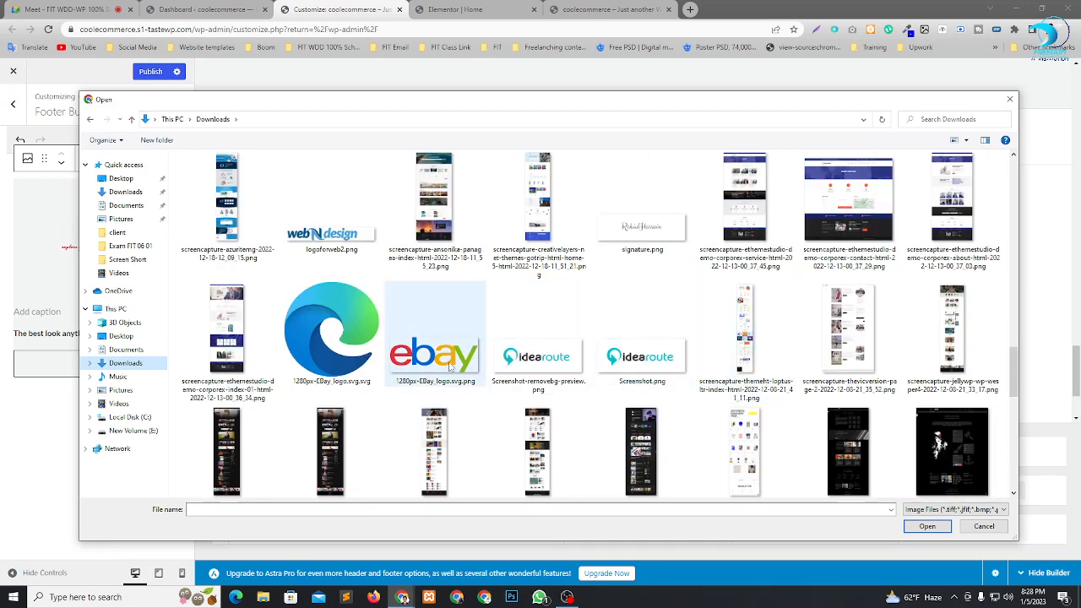
pyautogui.click(451, 365)
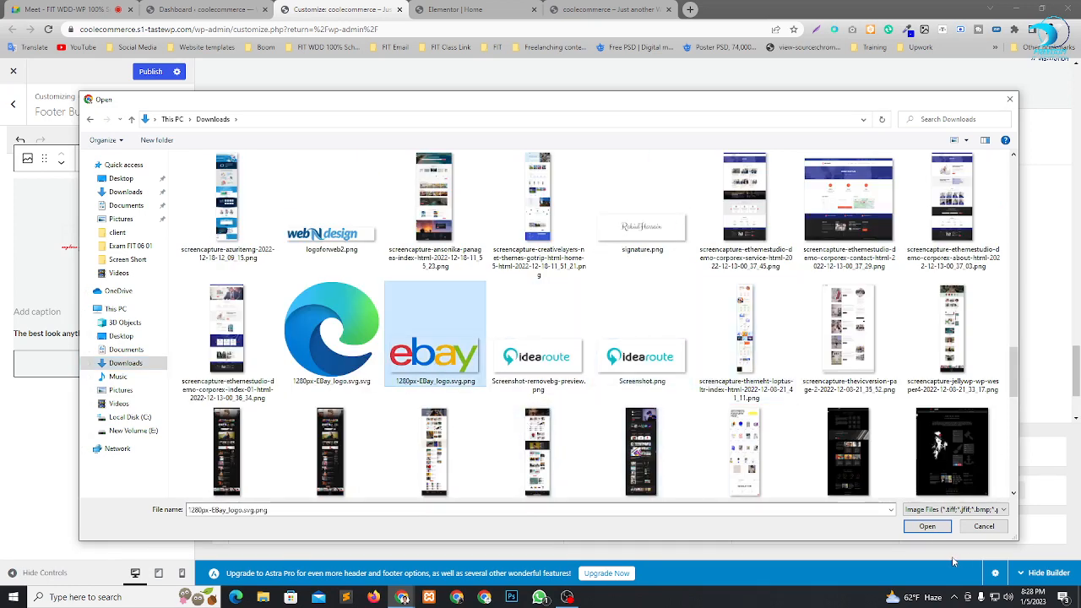
pyautogui.click(927, 526)
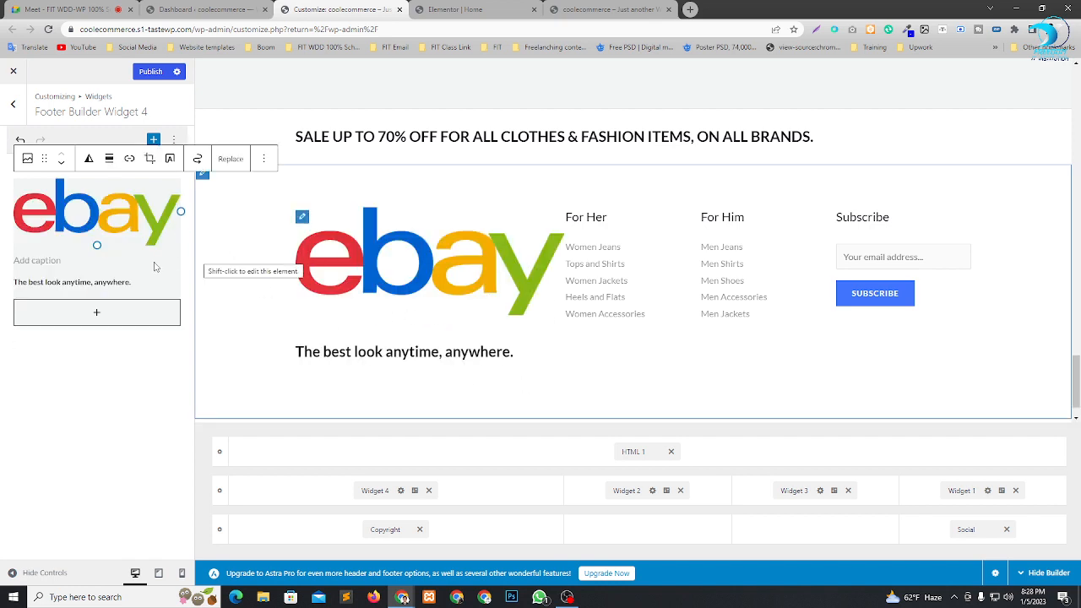
pyautogui.moveTo(178, 217); pyautogui.dragTo(123, 220)
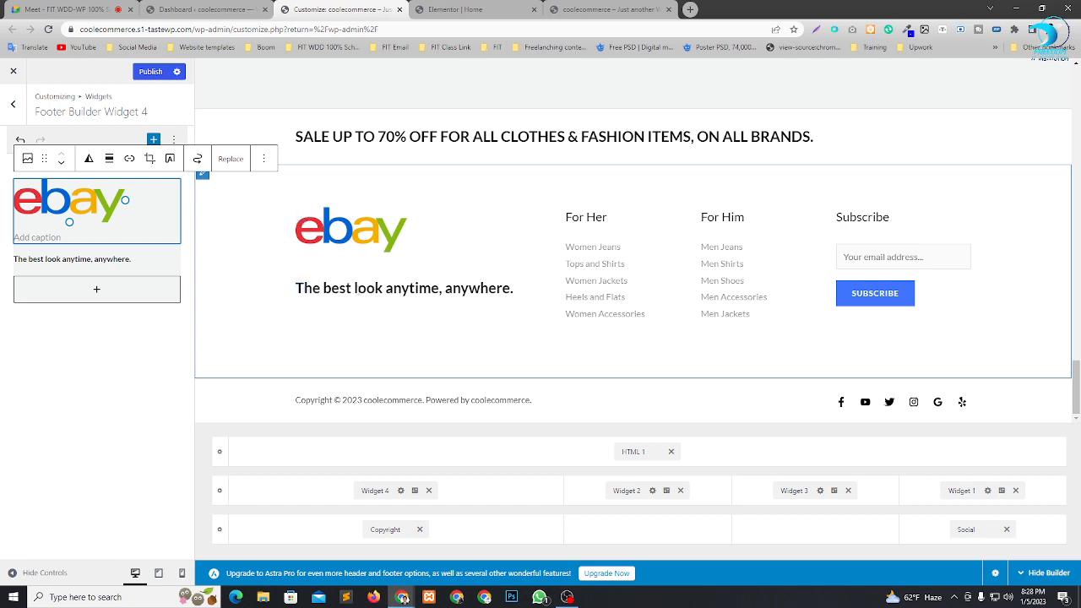
# Delete the tagline heading "The best look anytime, anywhere." below the footer logo.
pyautogui.click(29, 258)
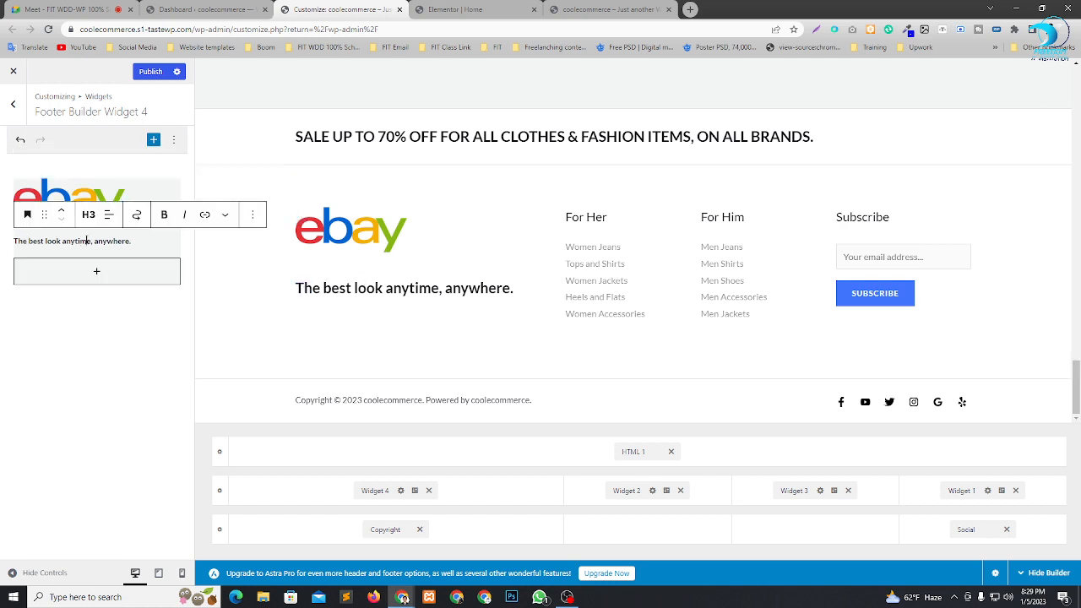
pyautogui.doubleClick(130, 241)
pyautogui.press('BackSpace')
pyautogui.press('BackSpace')
pyautogui.press('BackSpace')
pyautogui.press('BackSpace')
pyautogui.press('BackSpace')
pyautogui.press('BackSpace')
pyautogui.press('BackSpace')
pyautogui.press('BackSpace')
pyautogui.press('BackSpace')
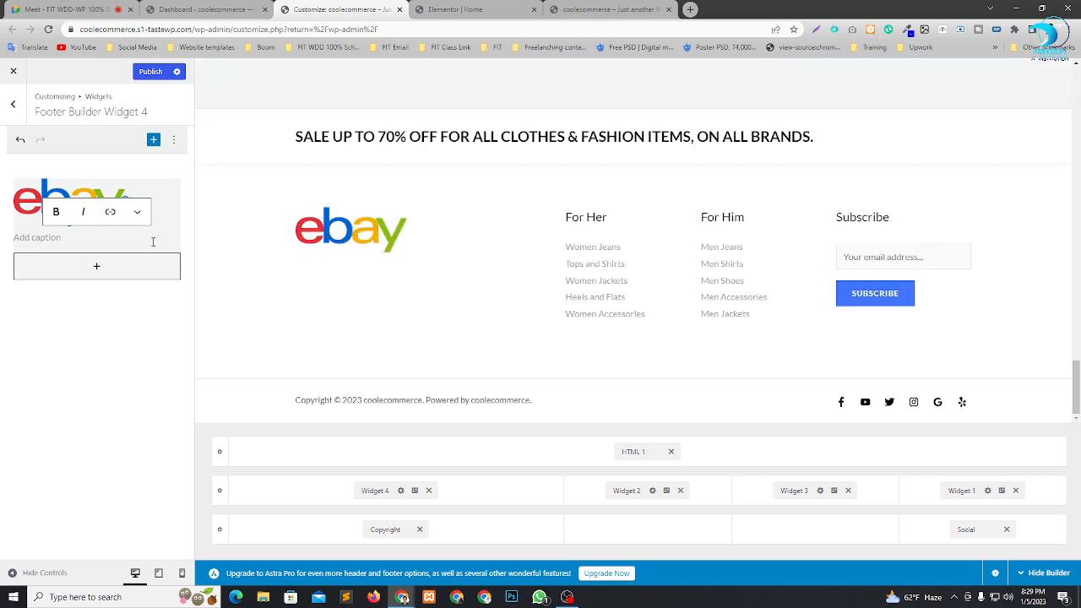
# Enter "Boom & Cool" as the footer logo's caption and publish the change.
pyautogui.write('Boo')
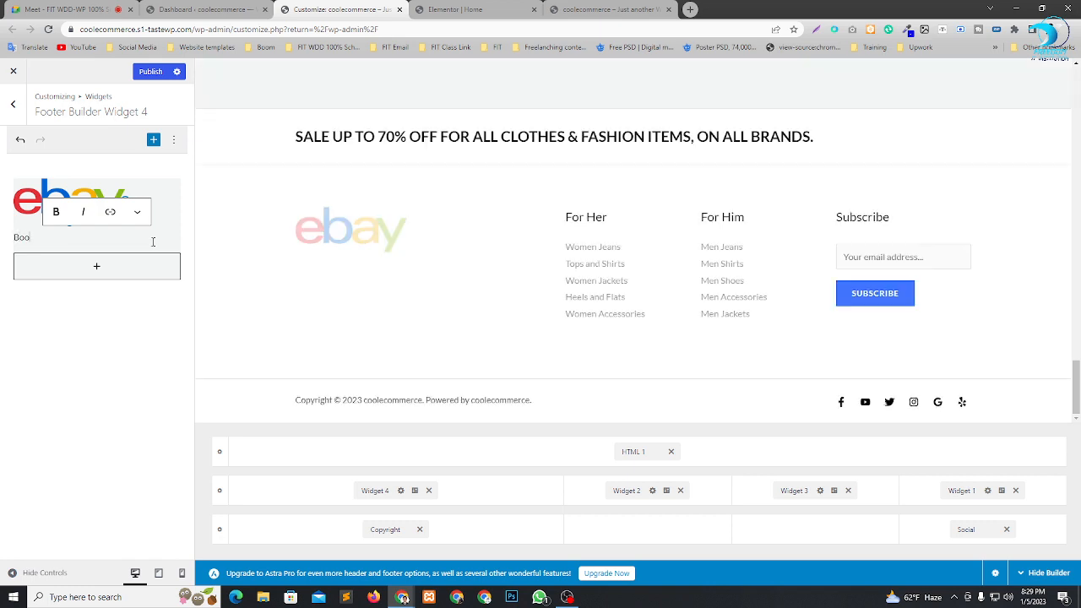
pyautogui.write('m & Cool')
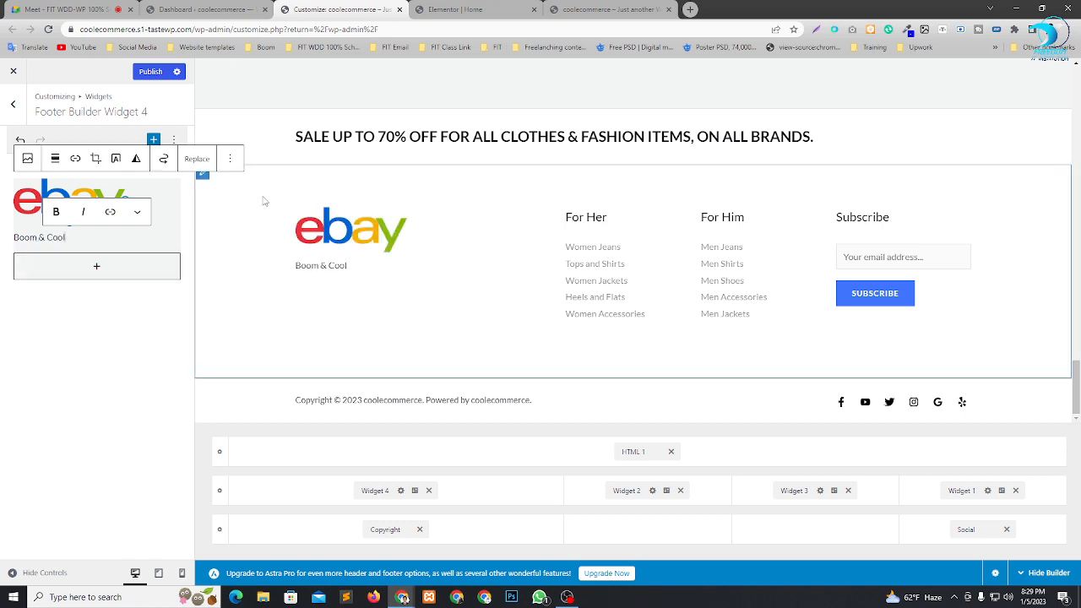
pyautogui.click(157, 76)
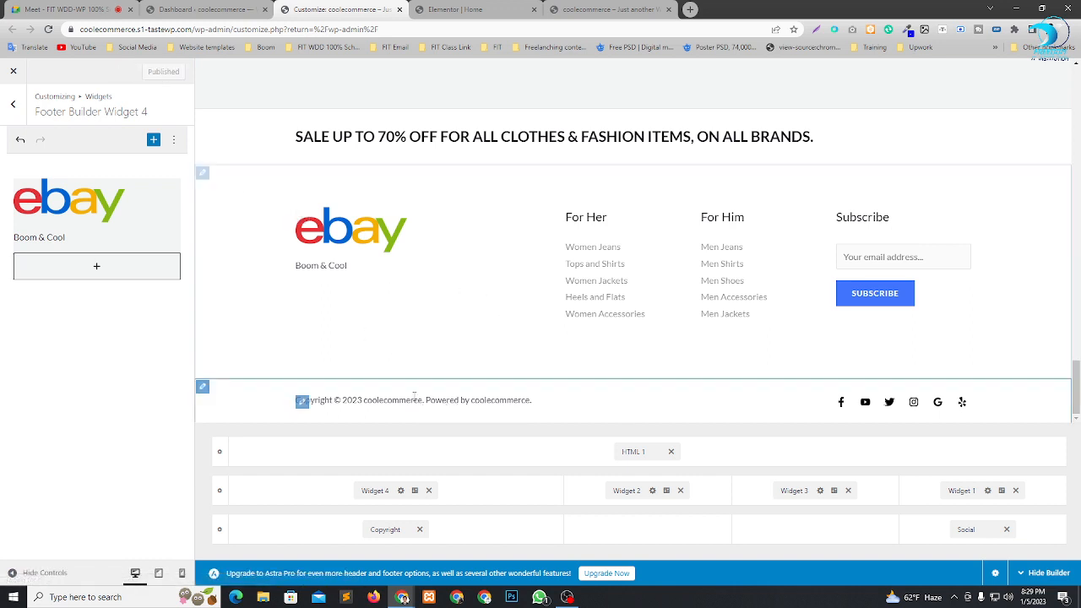
# Replace the words "Powered by" with "Design By" in the footer's copyright text.
pyautogui.click(305, 402)
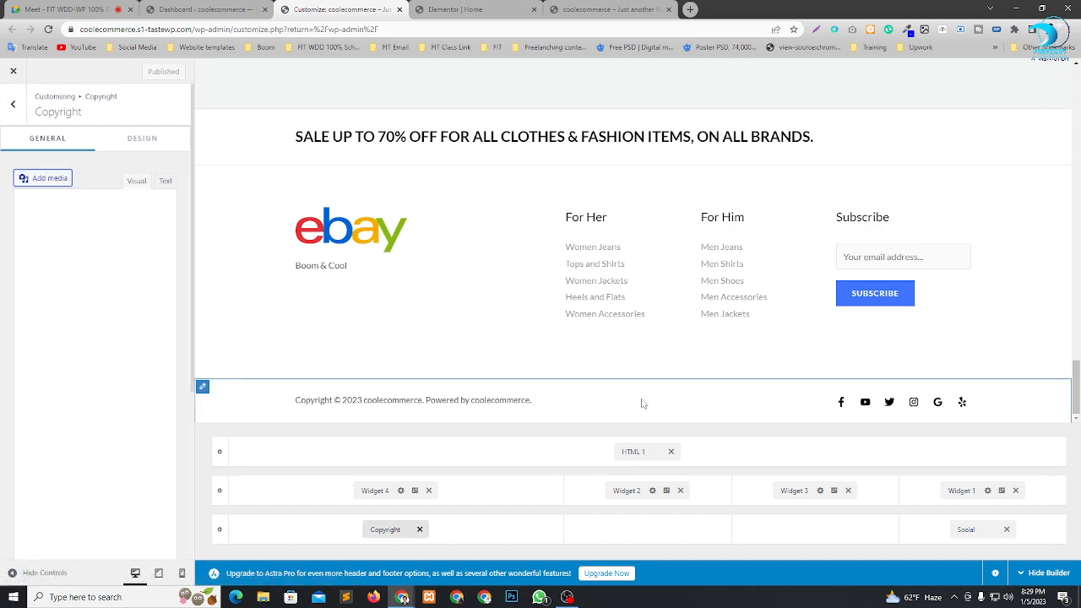
pyautogui.moveTo(296, 401); pyautogui.dragTo(309, 404)
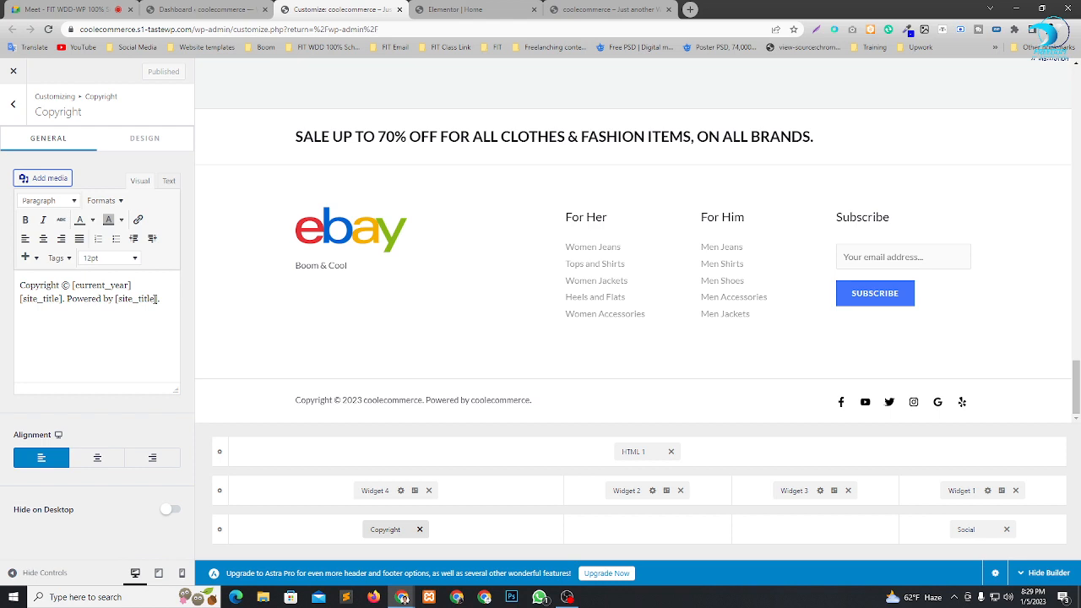
pyautogui.click(169, 327)
pyautogui.doubleClick(85, 299)
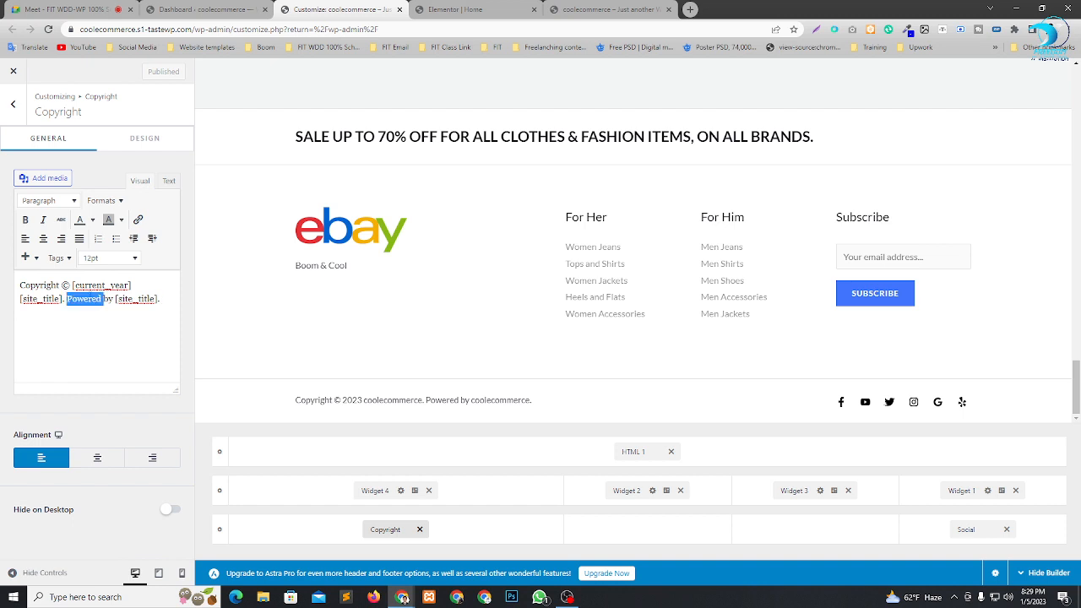
pyautogui.write('De')
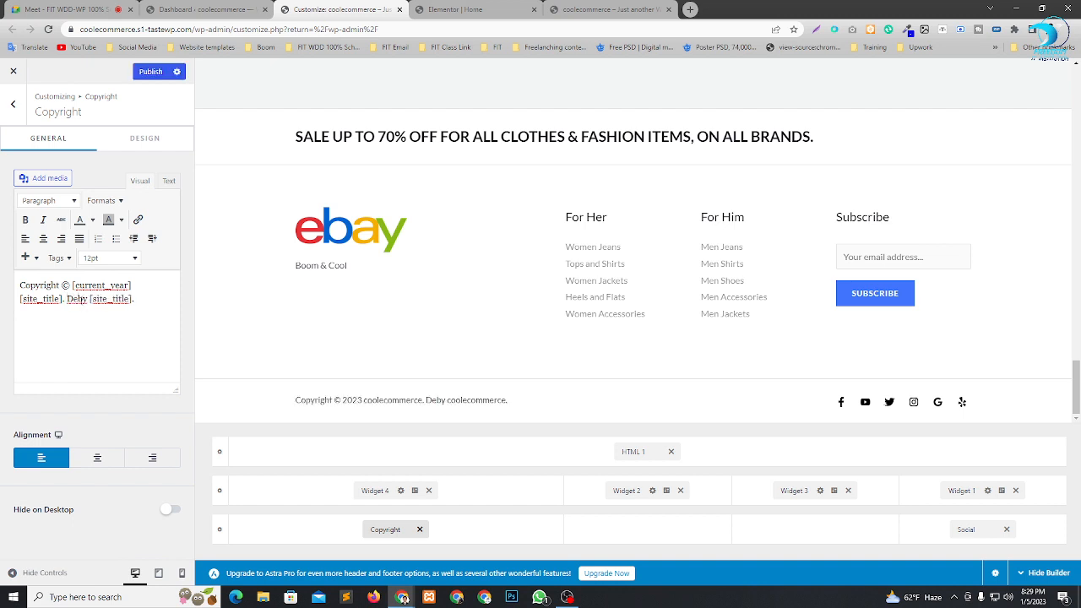
pyautogui.hotkey('shift', 'Left')
pyautogui.hotkey('shift', 'Left')
pyautogui.hotkey('shift', 'Left')
pyautogui.hotkey('shift', 'Left')
pyautogui.write('D')
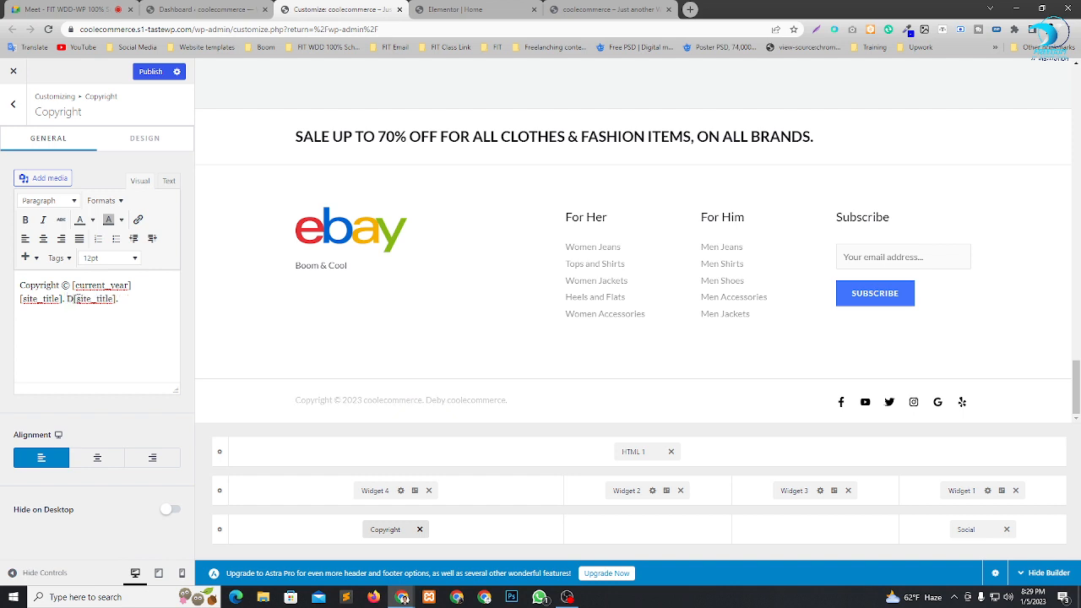
pyautogui.write('ev')
pyautogui.write('ign ')
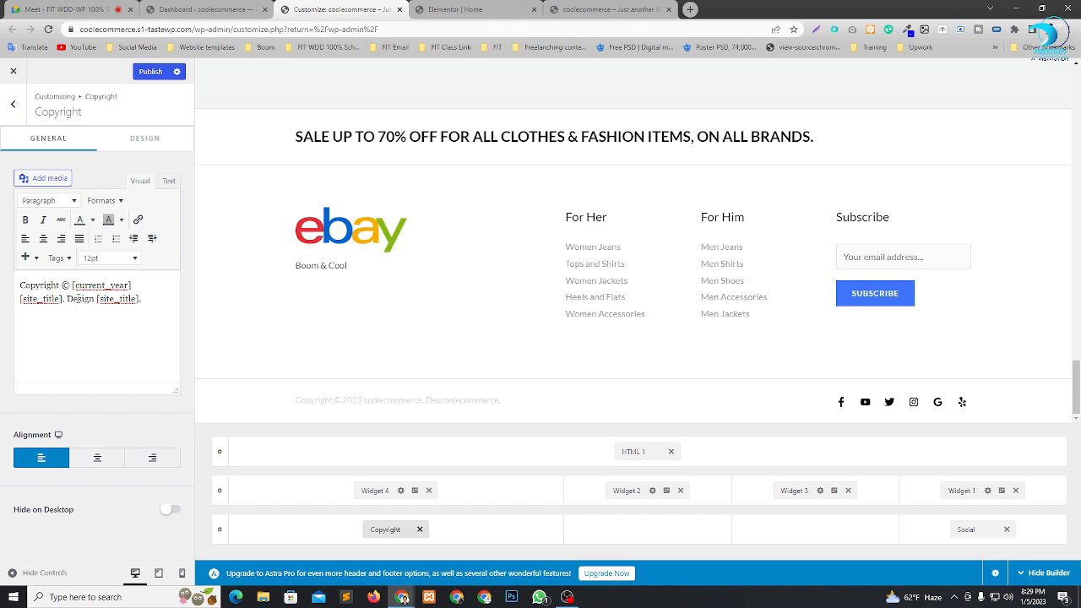
pyautogui.write('By')
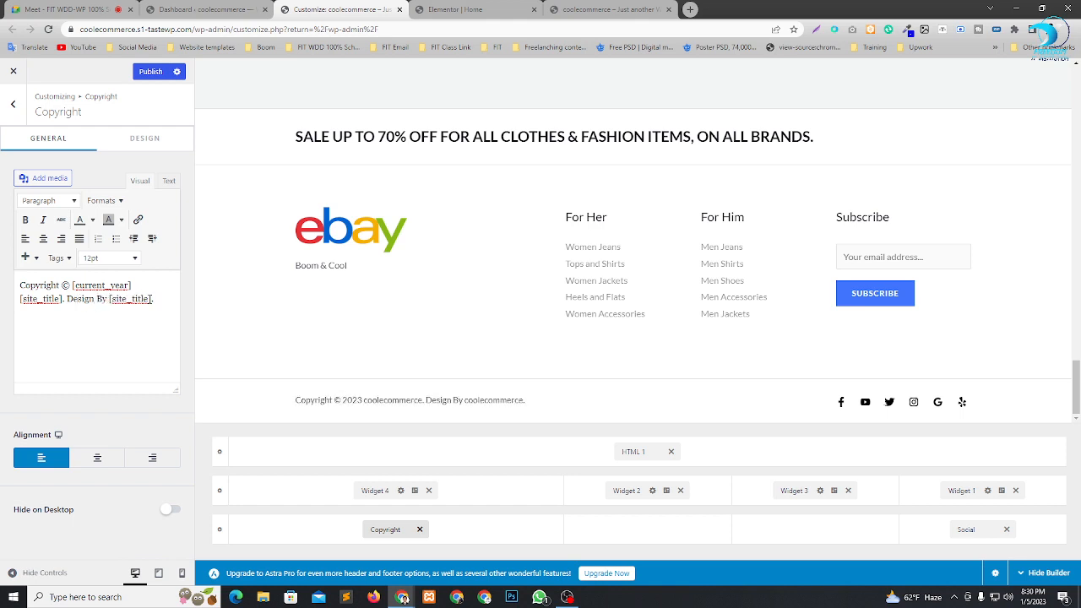
# Replace the second [site_title] tag in the copyright text with the designer's name and publish the change.
pyautogui.moveTo(138, 299); pyautogui.dragTo(109, 299)
pyautogui.press('BackSpace')
pyautogui.write('MRH.')
pyautogui.write(' Jewel')
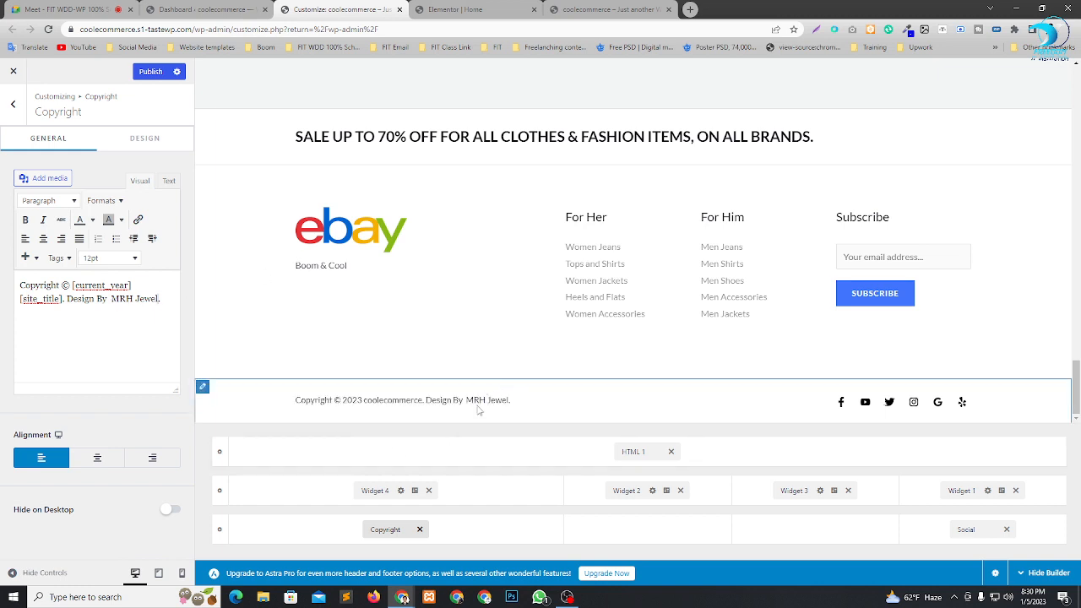
pyautogui.click(152, 72)
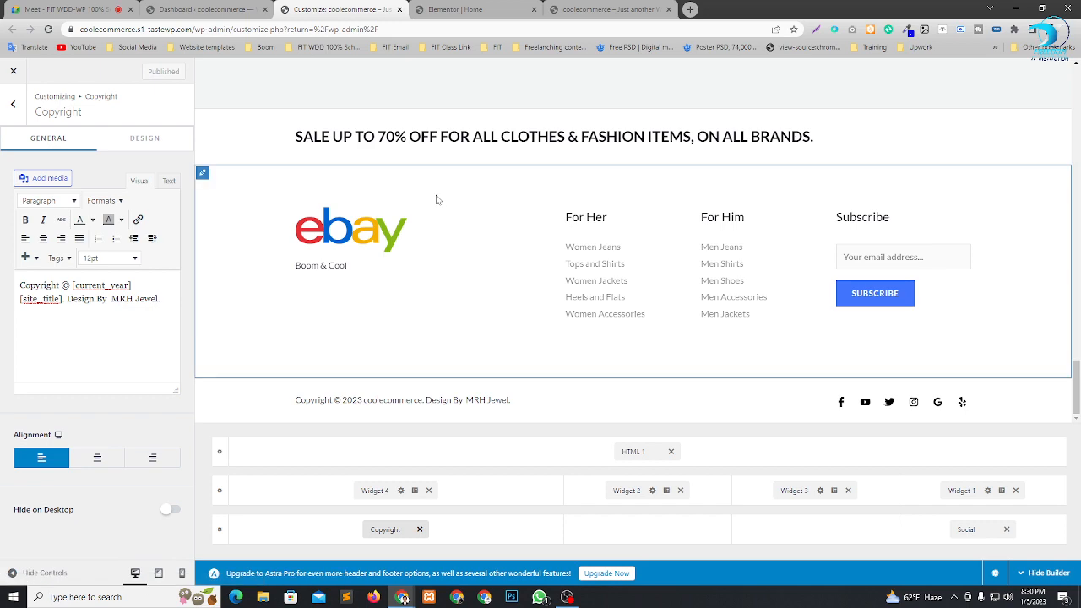
# Open the Transparent Header settings for the site's header logo.
pyautogui.scroll(1, 441, 333)
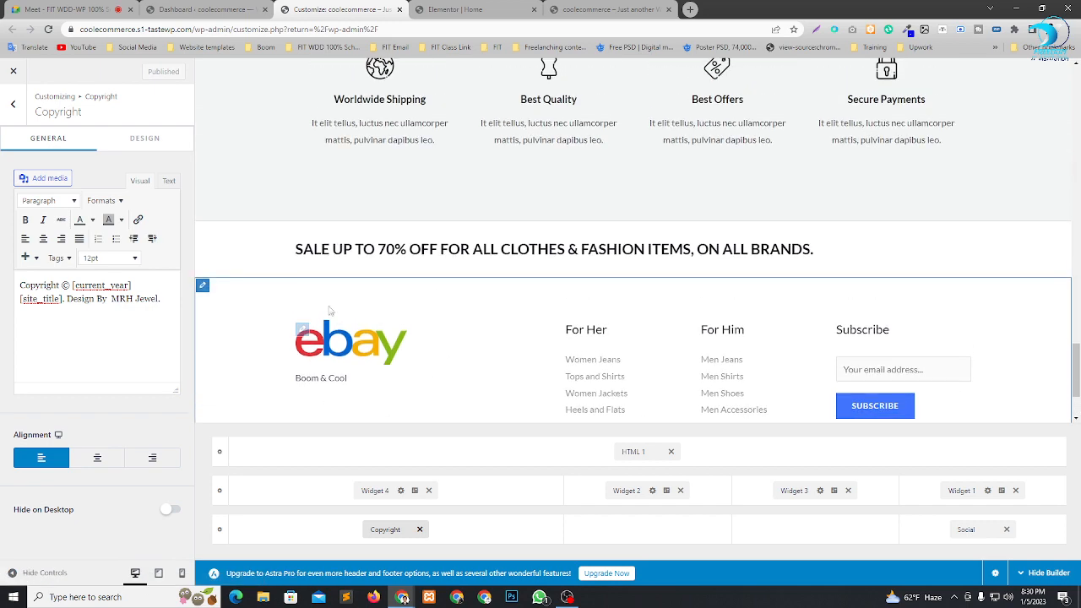
pyautogui.scroll(-1, 309, 245)
pyautogui.scroll(15, 309, 245)
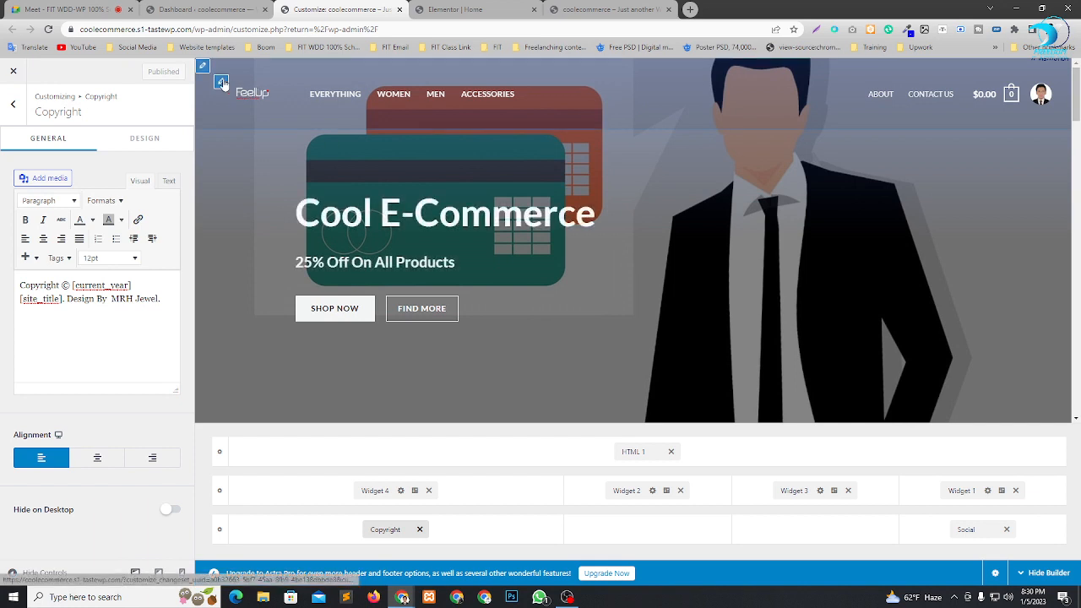
pyautogui.click(221, 84)
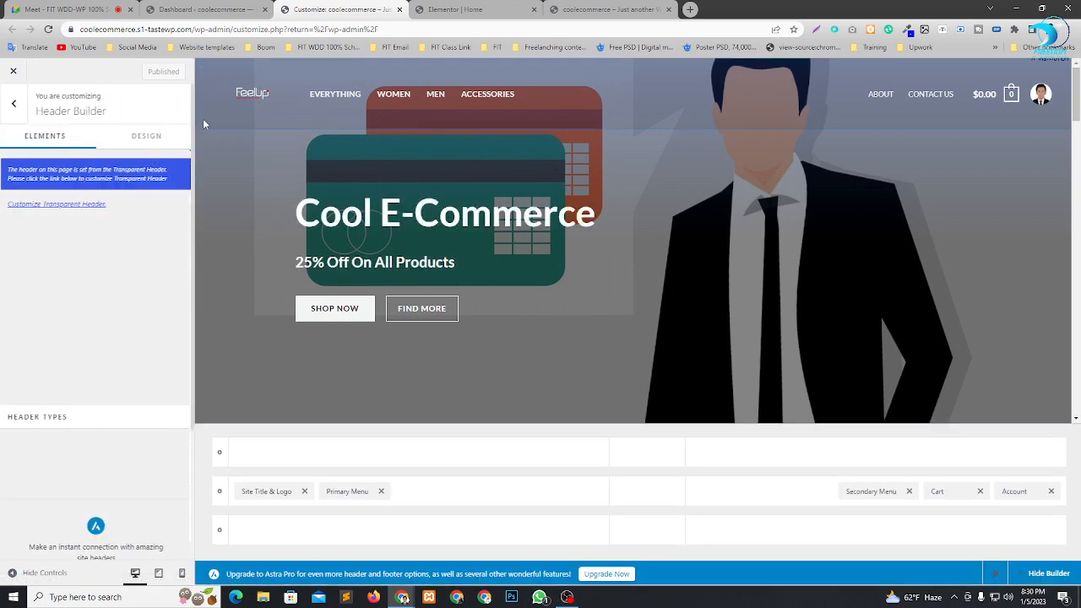
pyautogui.click(56, 203)
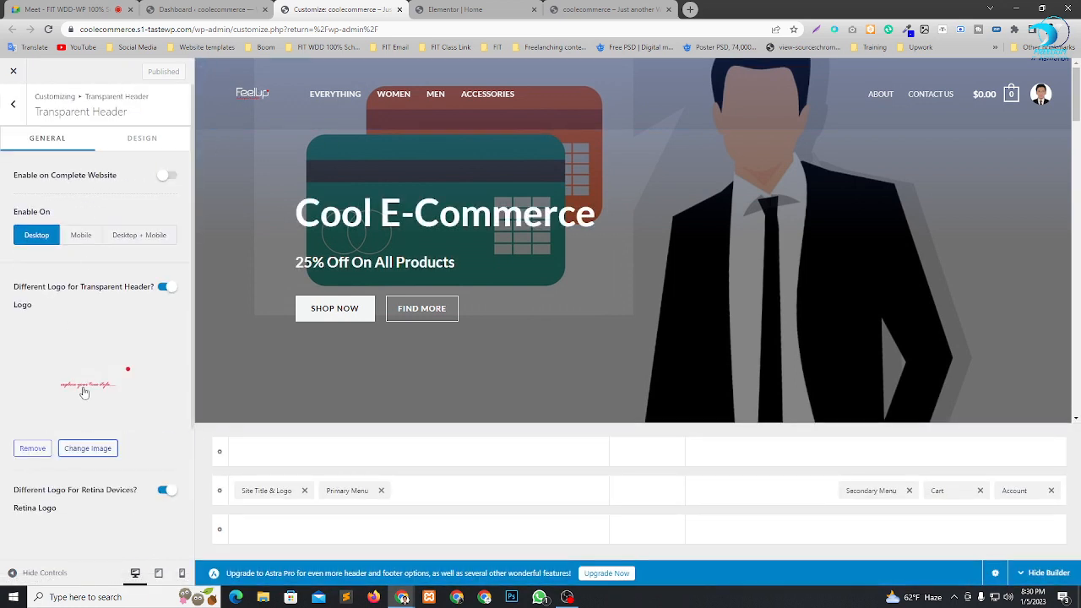
# Upload 1280px-EBay_logo.svg.png from Downloads and set it as the transparent header's logo.
pyautogui.click(83, 454)
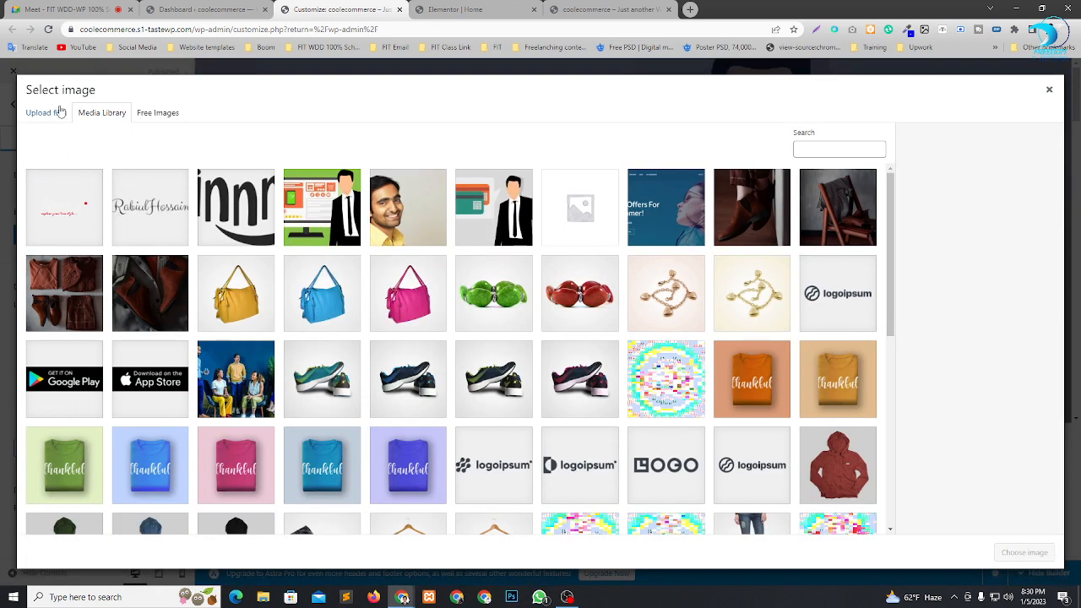
pyautogui.click(48, 114)
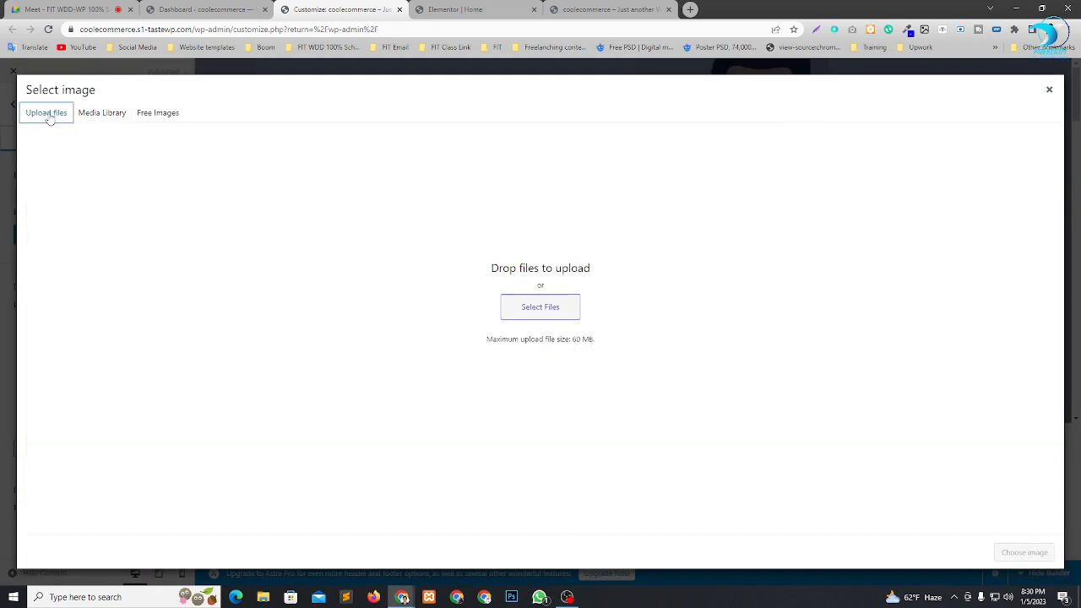
pyautogui.click(549, 315)
pyautogui.scroll(-5, 678, 317)
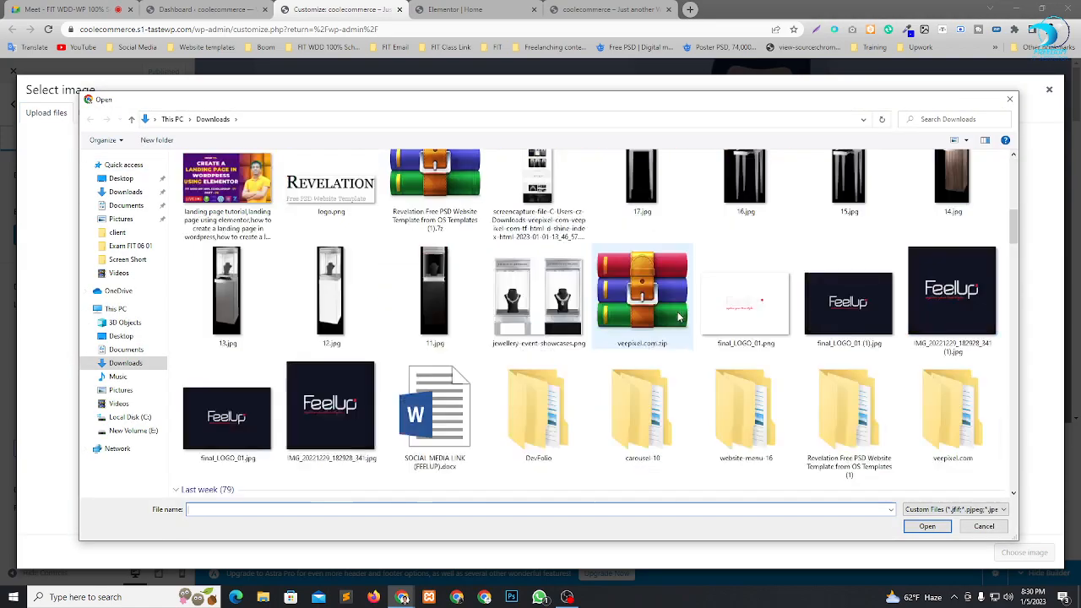
pyautogui.scroll(-15, 679, 317)
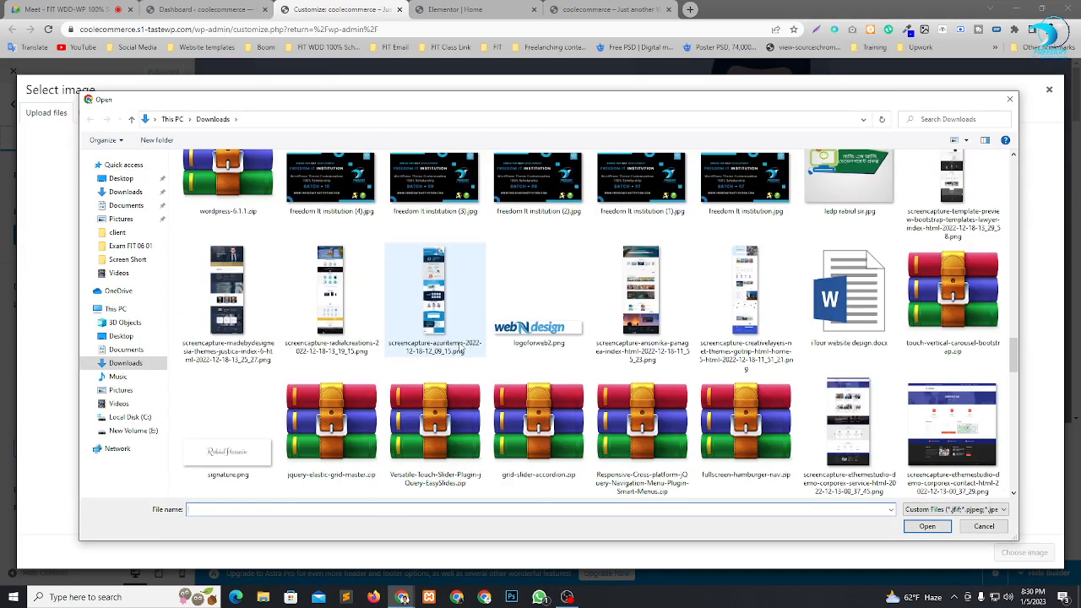
pyautogui.scroll(-2, 507, 354)
pyautogui.click(642, 431)
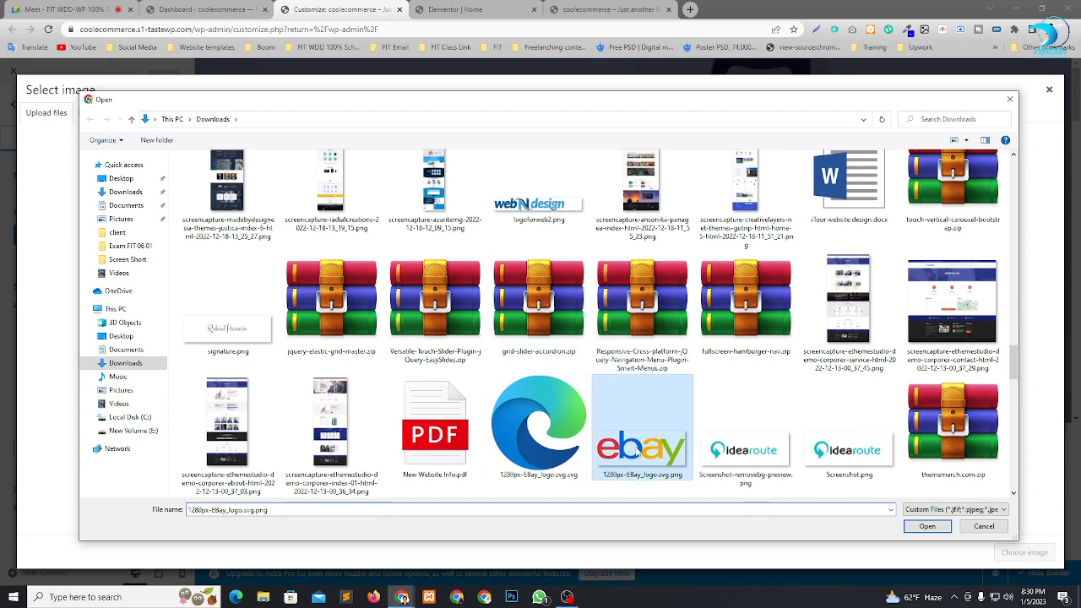
pyautogui.click(928, 526)
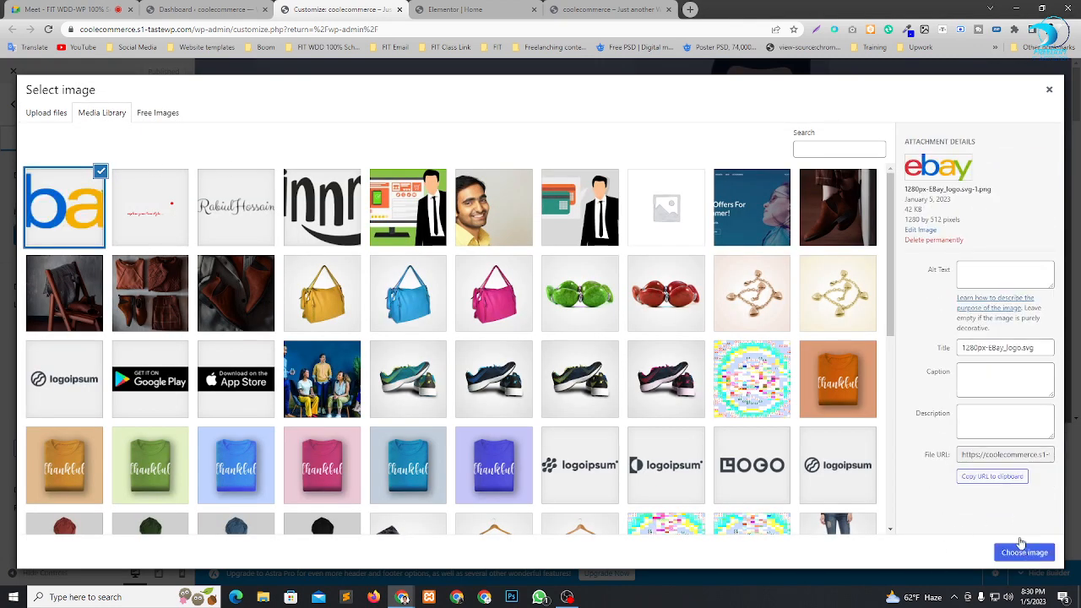
pyautogui.click(1024, 552)
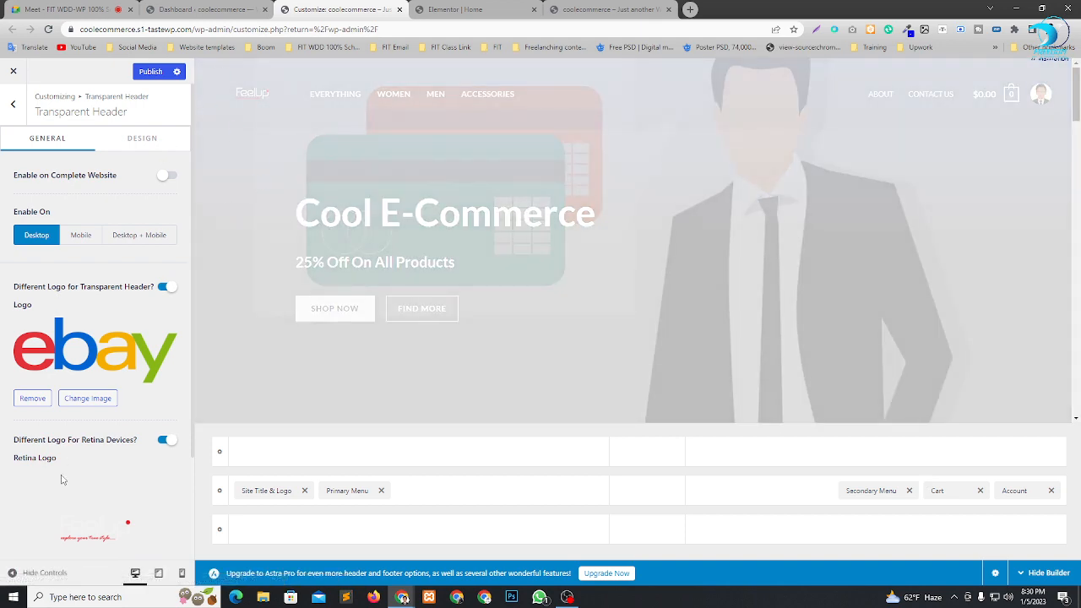
# Replace the transparent header's retina logo with the eBay image from the media library.
pyautogui.scroll(-3, 63, 384)
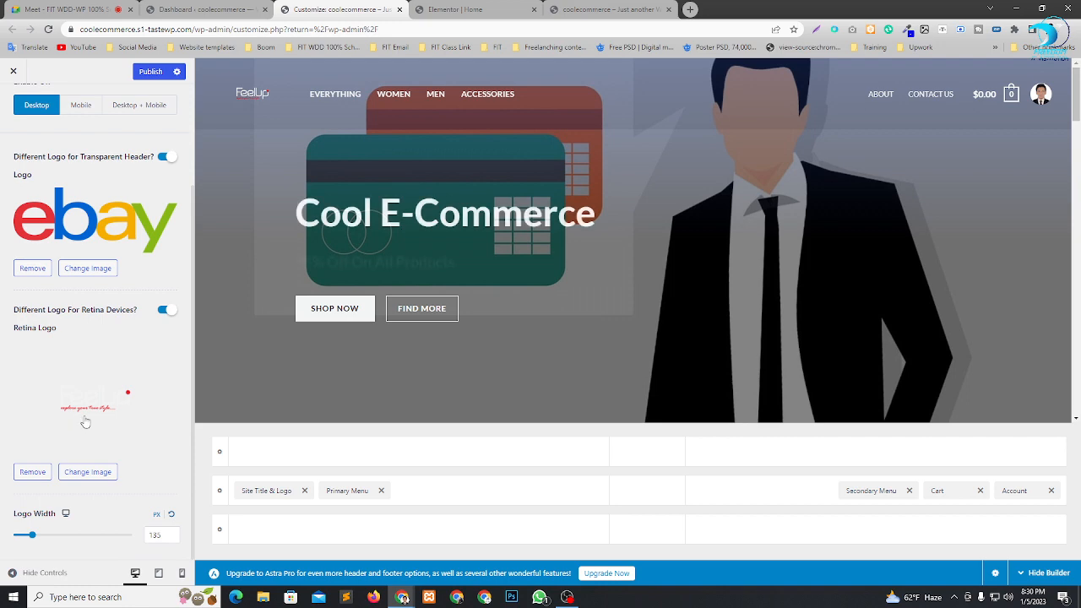
pyautogui.click(82, 427)
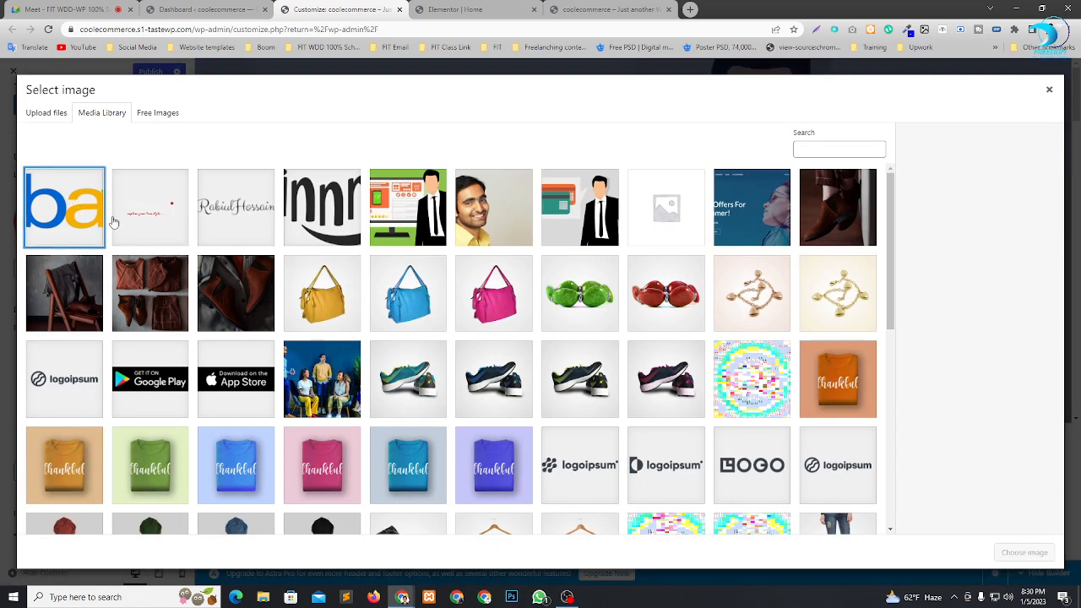
pyautogui.click(78, 216)
pyautogui.click(1025, 553)
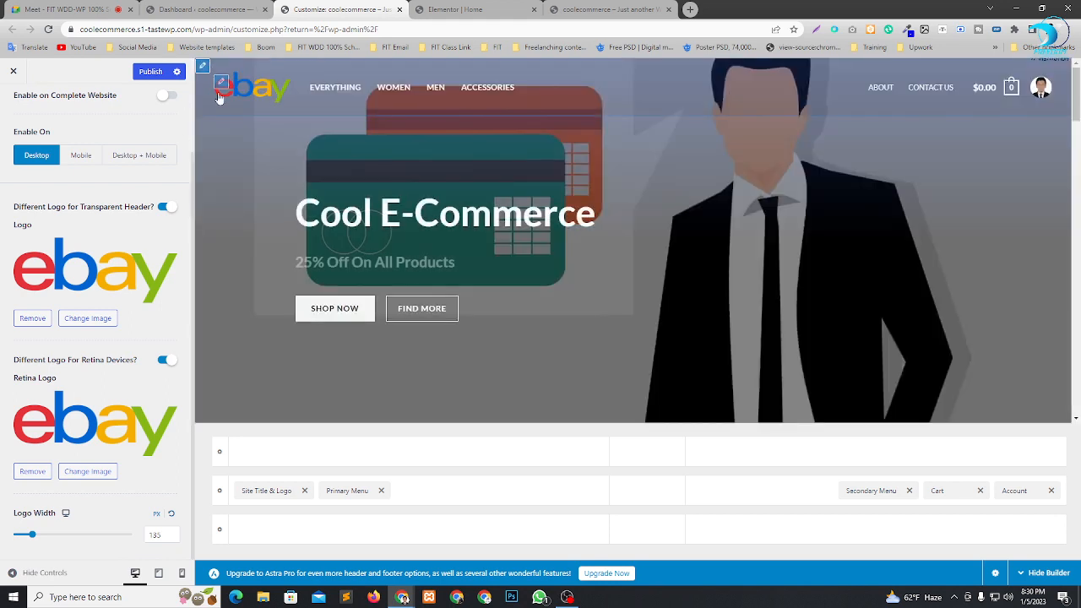
# Set the transparent header's logo width to 123 px and publish the changes.
pyautogui.click(28, 533)
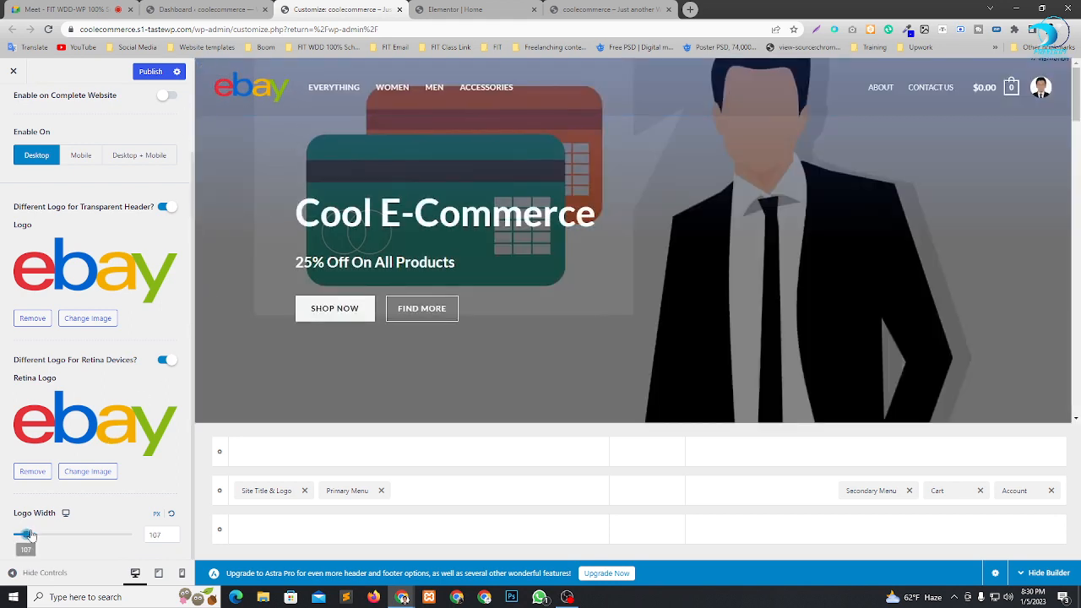
pyautogui.click(146, 74)
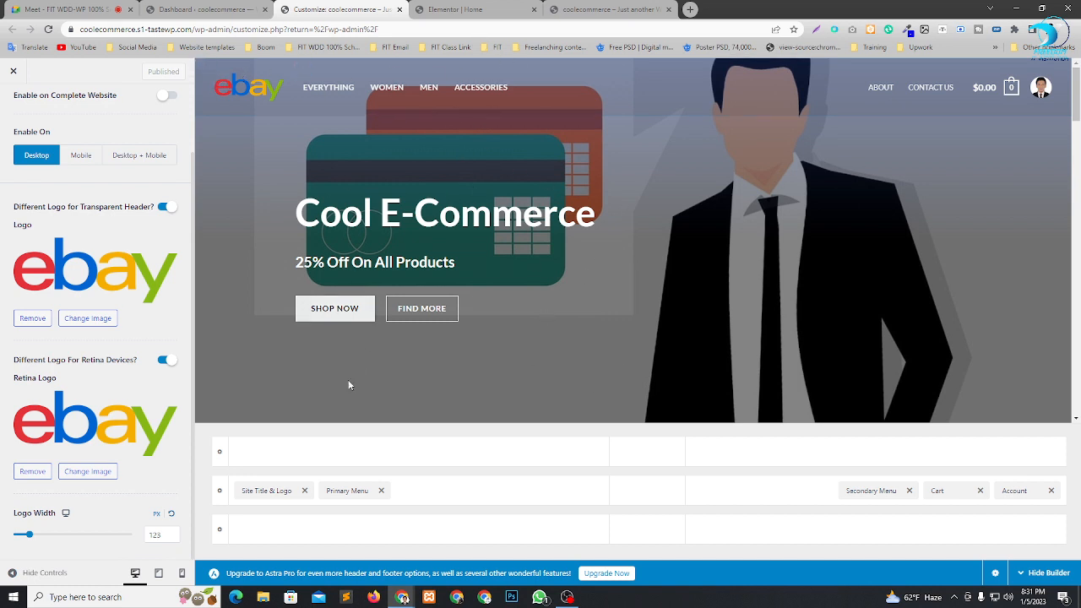
# Reload the live storefront and examine its footer, header logo and home page sections.
pyautogui.click(609, 9)
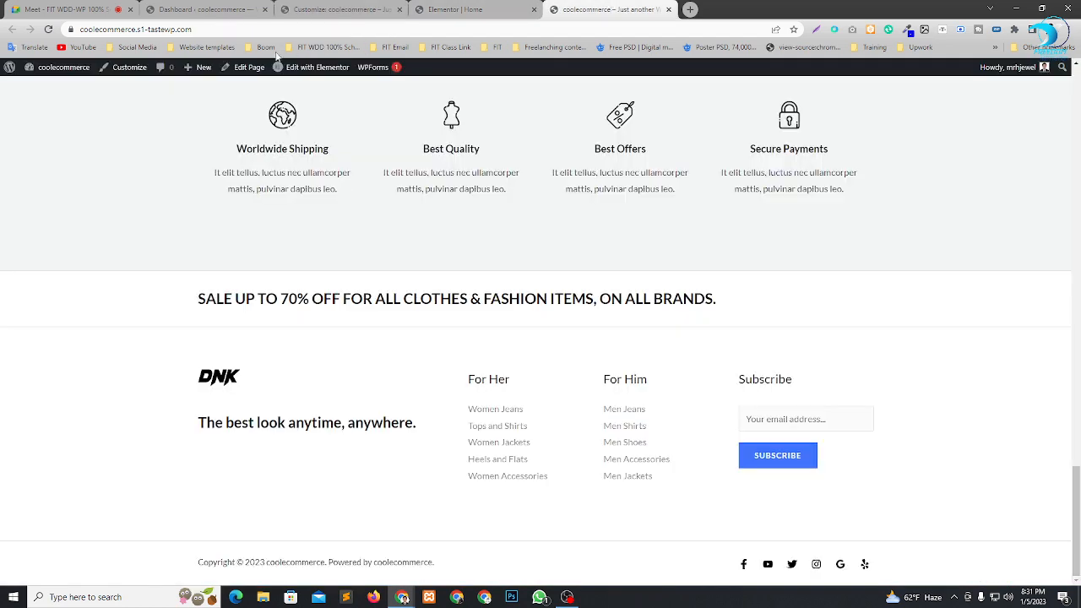
pyautogui.scroll(1, 401, 283)
pyautogui.click(47, 27)
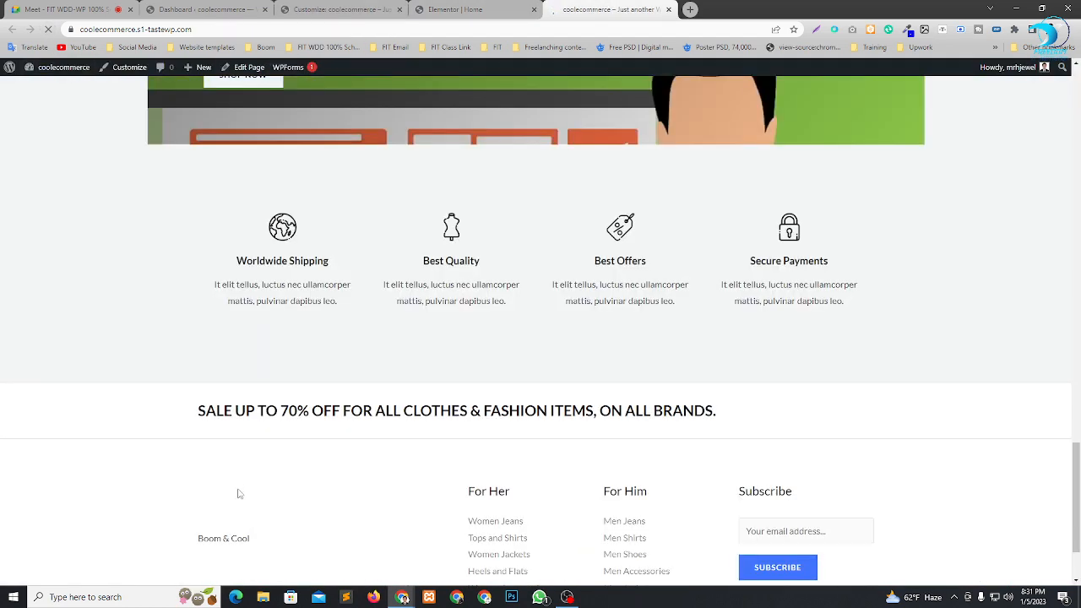
pyautogui.scroll(-2, 240, 493)
pyautogui.scroll(15, 278, 426)
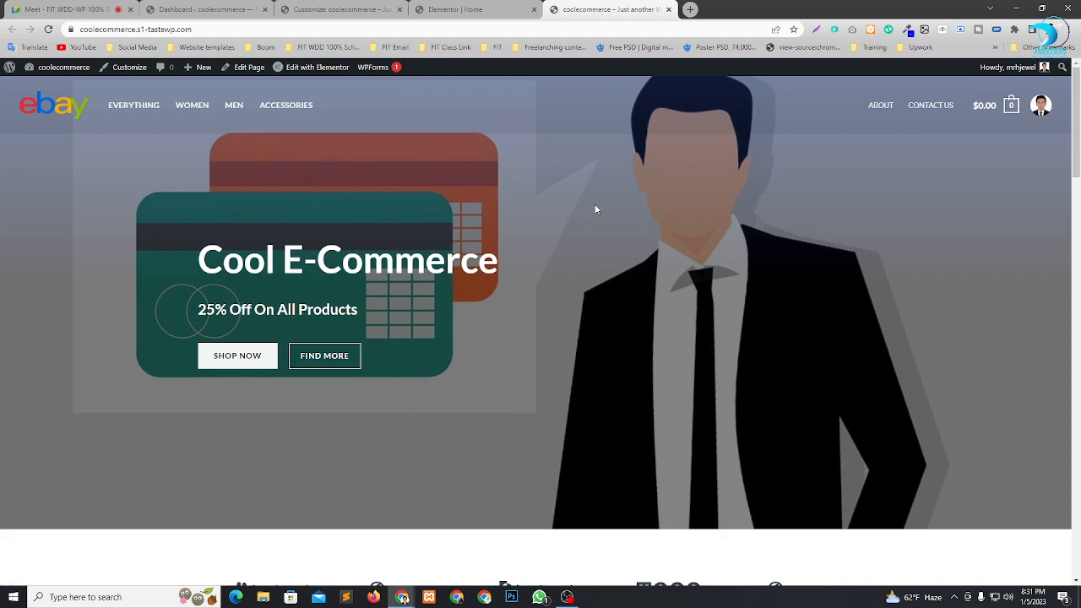
pyautogui.scroll(-5, 605, 233)
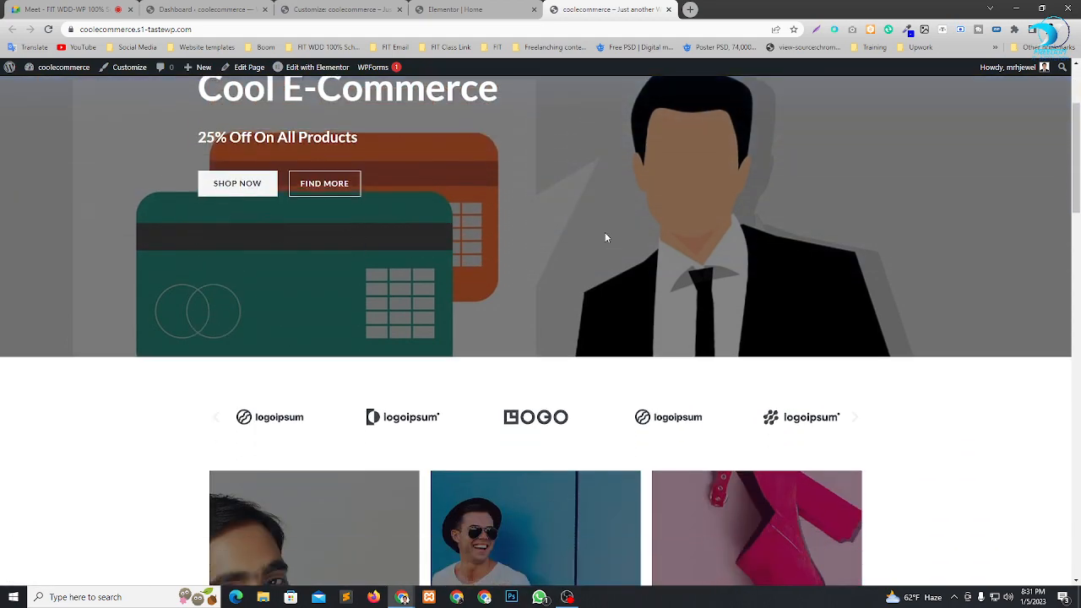
pyautogui.scroll(-6, 634, 217)
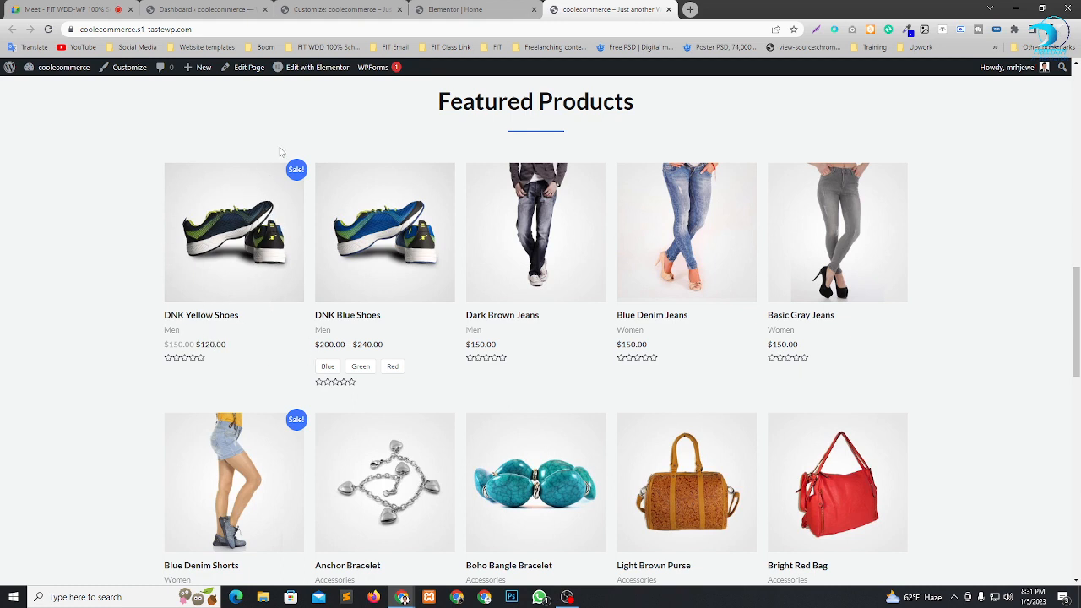
# Close the Elementor editor of the Home page.
pyautogui.click(452, 10)
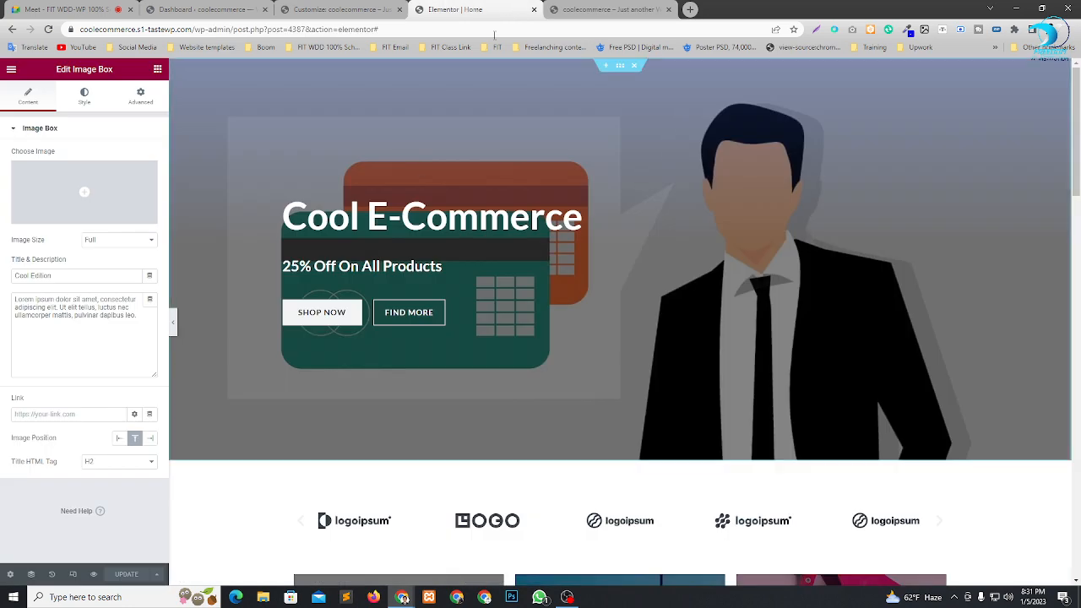
pyautogui.click(534, 9)
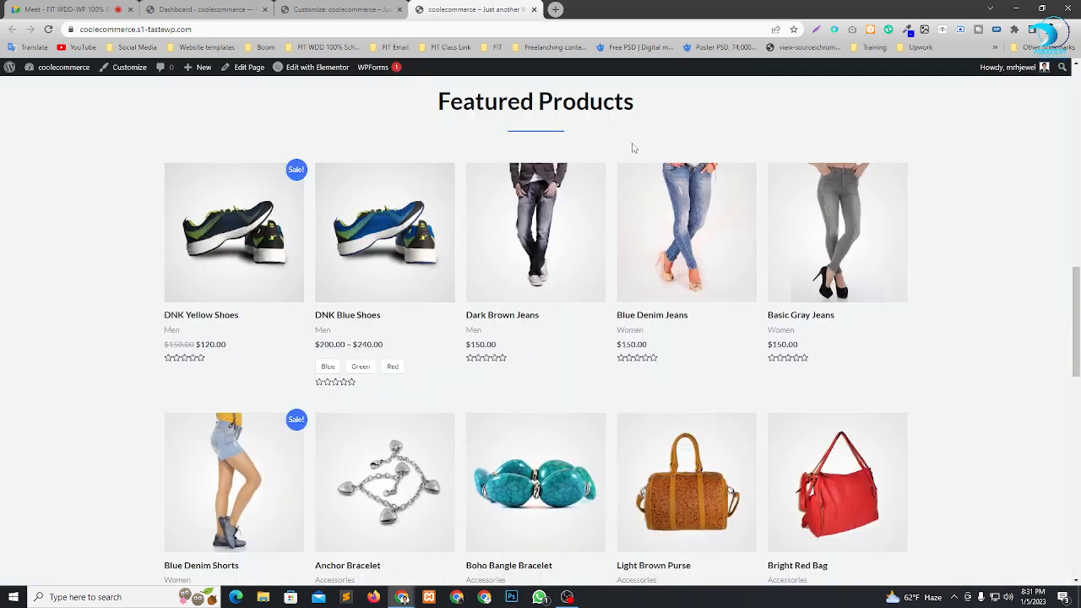
pyautogui.click(63, 9)
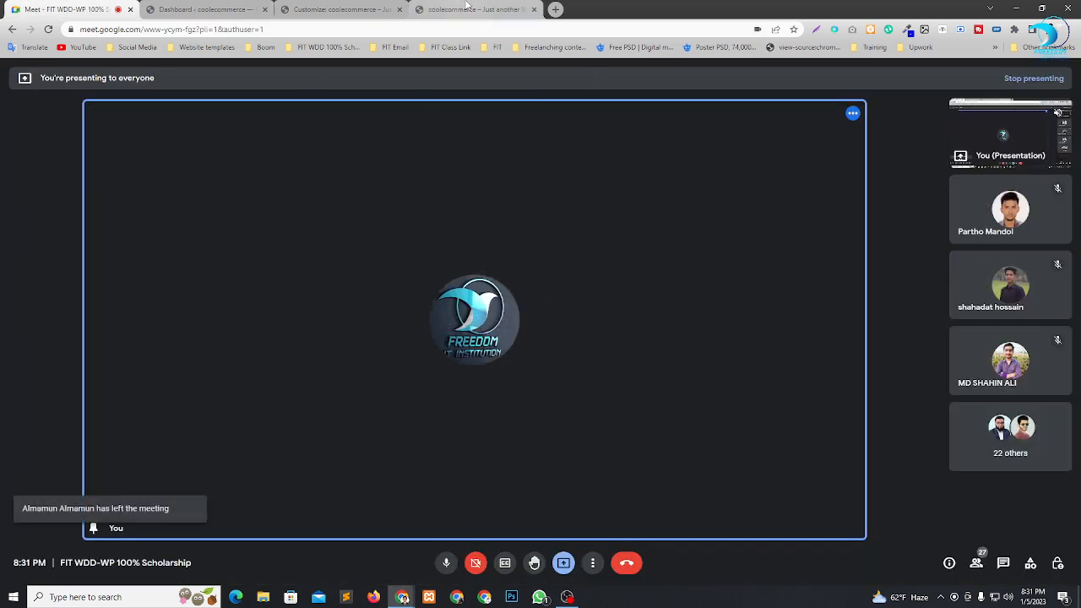
pyautogui.moveTo(466, 5)
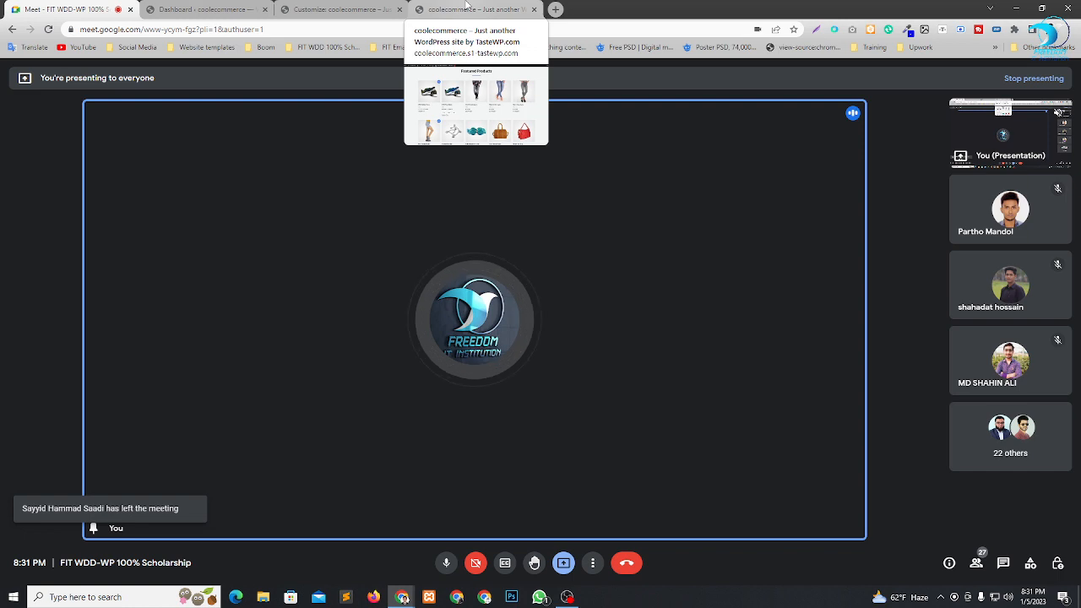
pyautogui.click(338, 9)
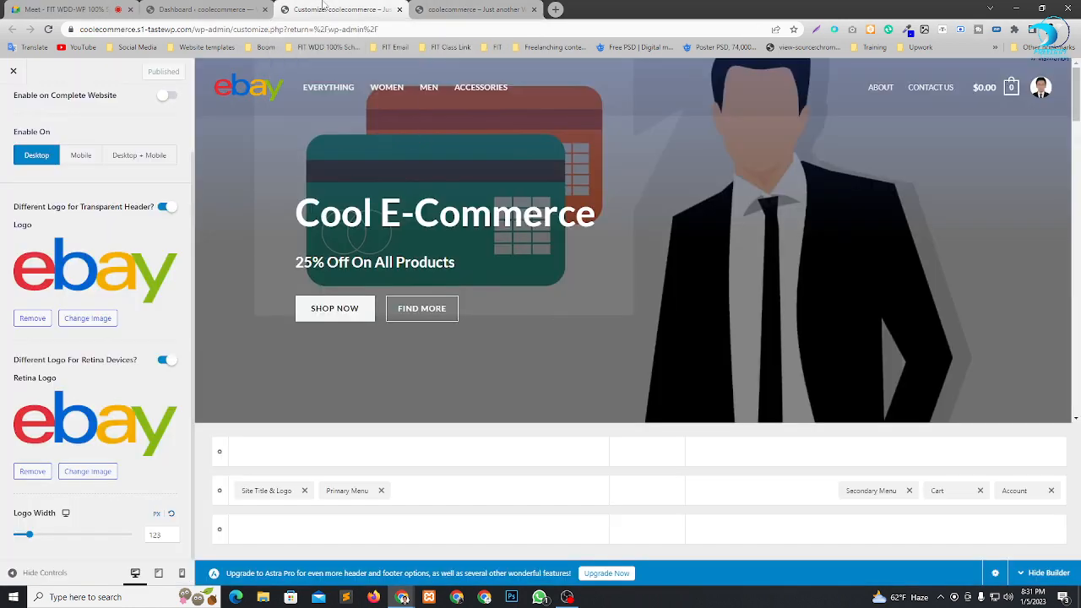
# Open the site's installed plugins list from the WordPress dashboard and review the plugins.
pyautogui.click(236, 7)
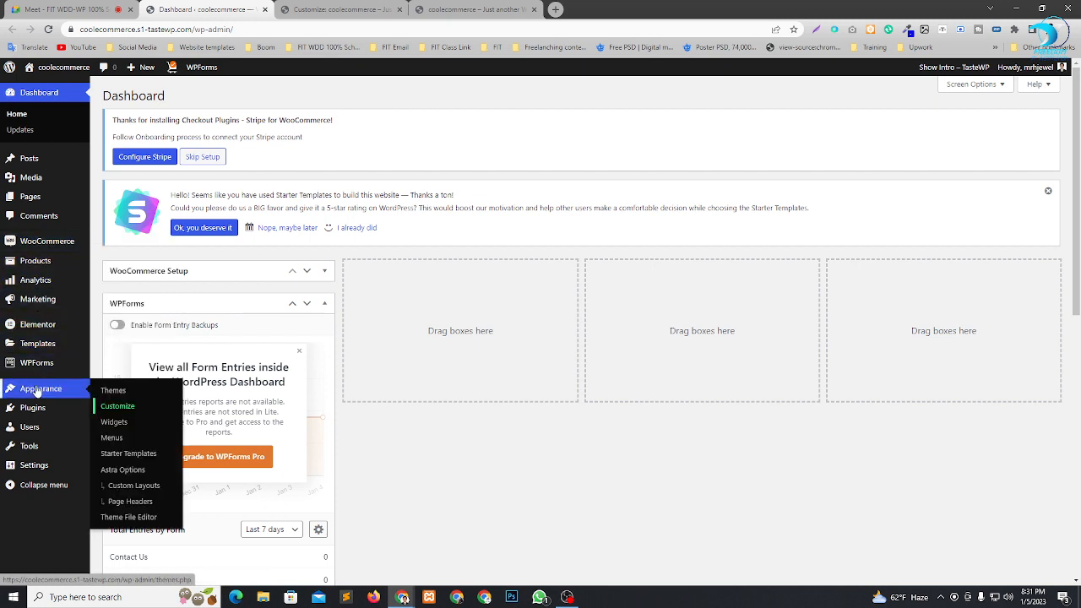
pyautogui.moveTo(27, 409)
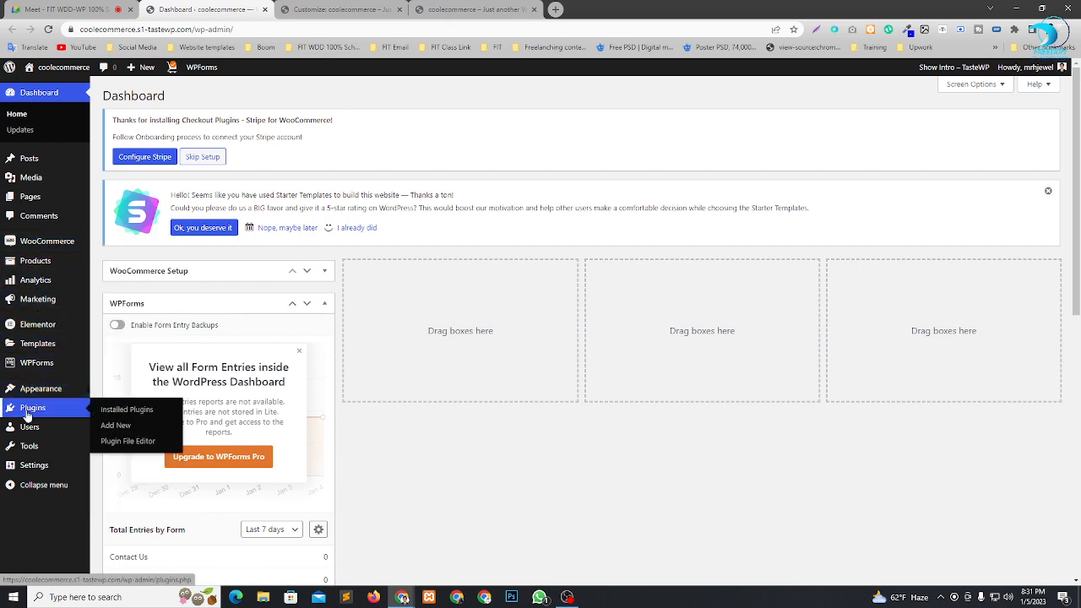
pyautogui.click(117, 411)
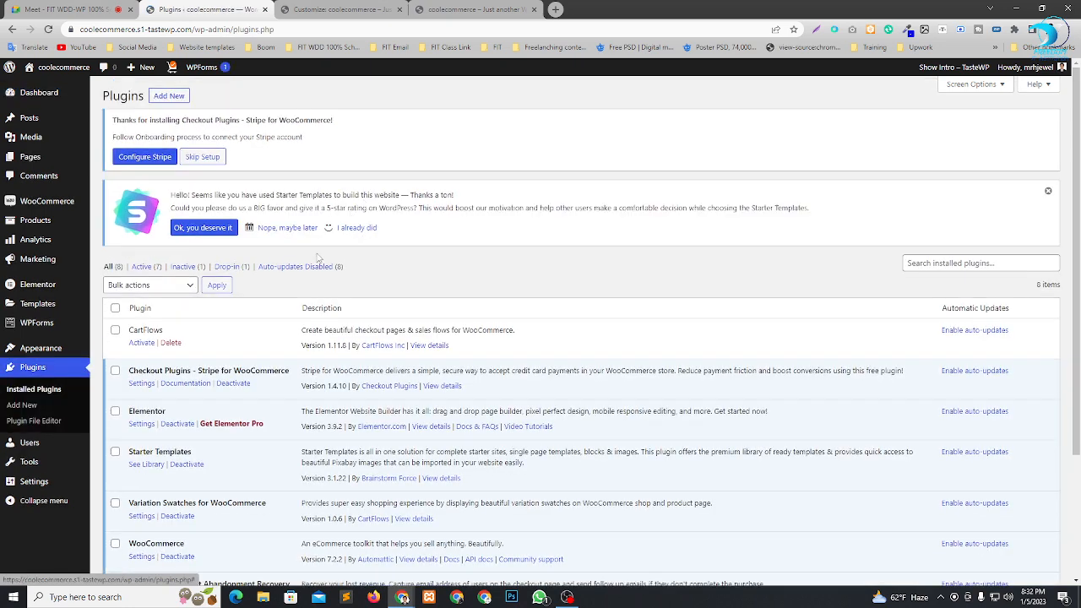
pyautogui.scroll(-2, 423, 279)
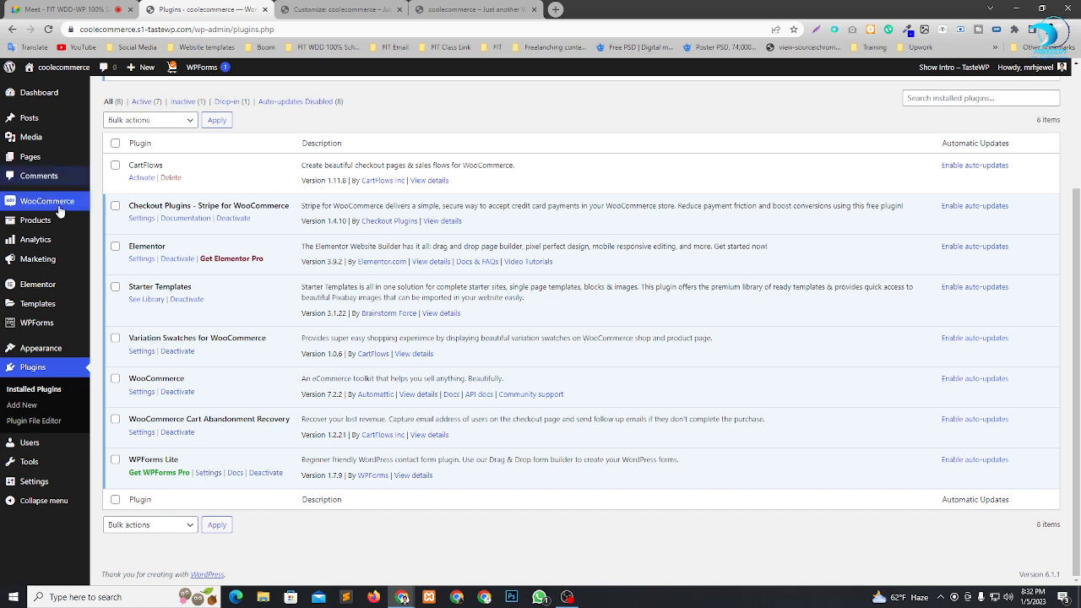
# Open WooCommerce Home in a separate browser tab and close the theme customizer.
pyautogui.moveTo(48, 203)
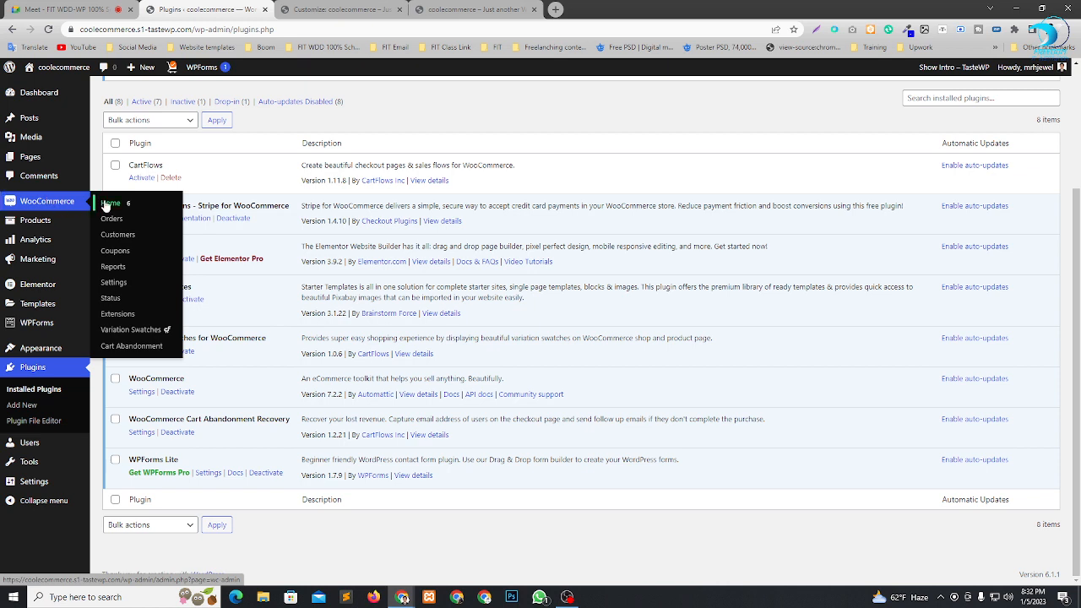
pyautogui.rightClick(107, 206)
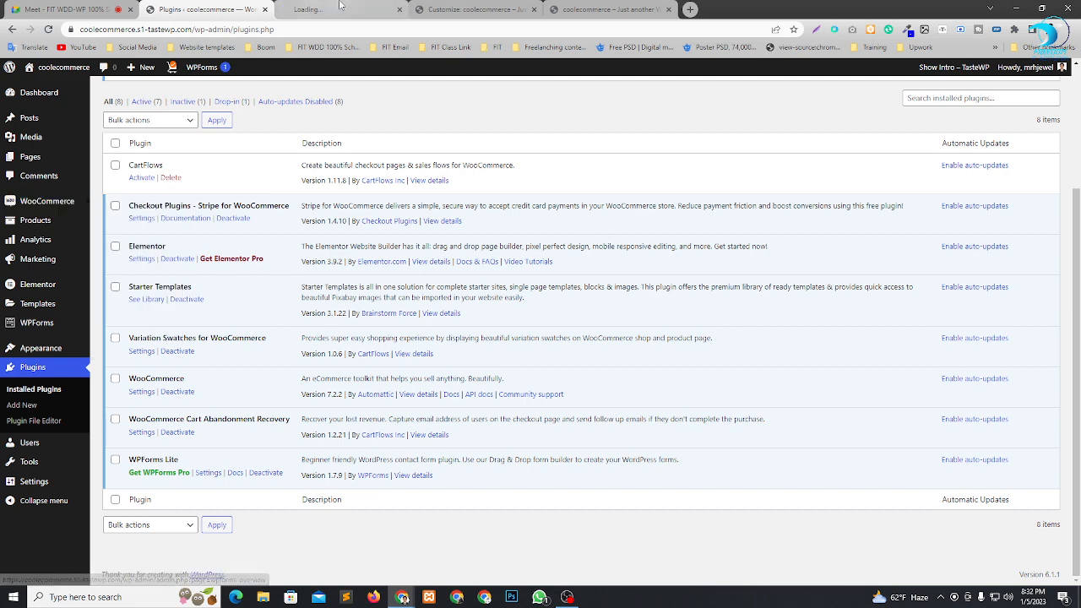
pyautogui.click(338, 10)
pyautogui.click(495, 9)
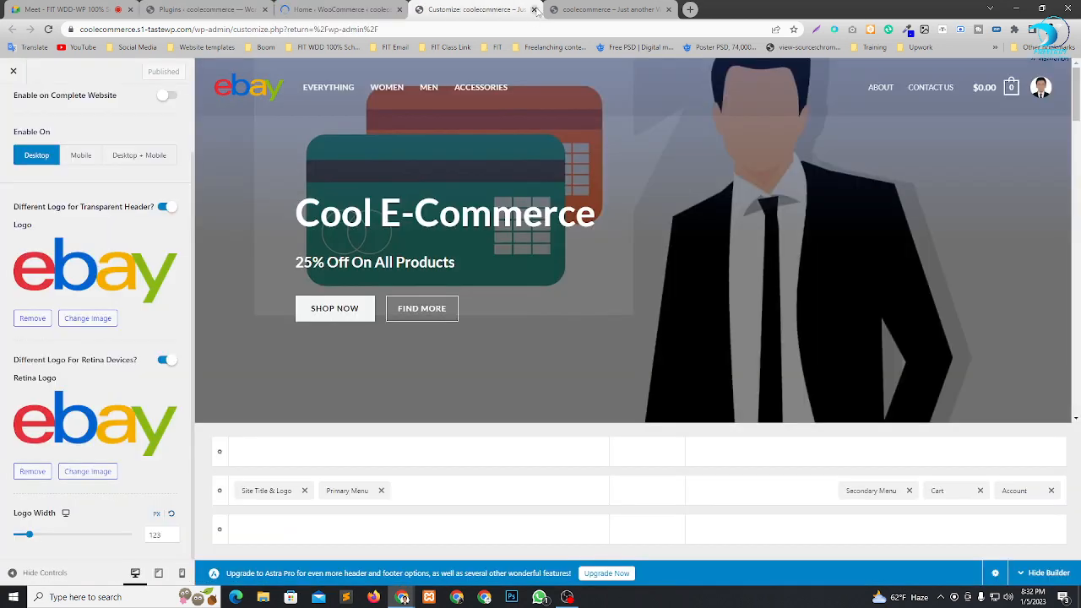
pyautogui.click(534, 9)
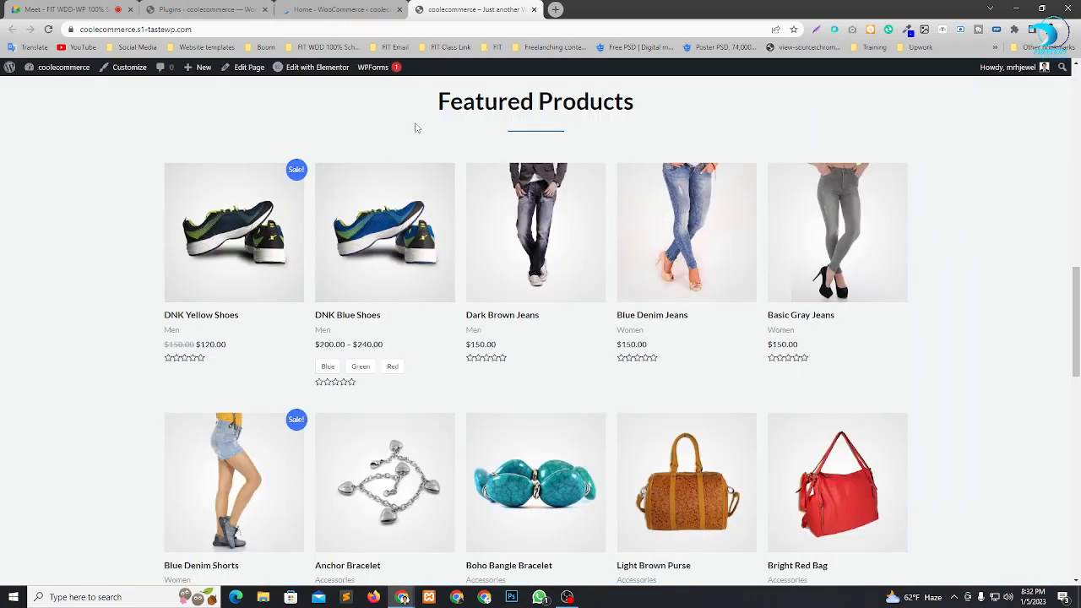
pyautogui.click(338, 9)
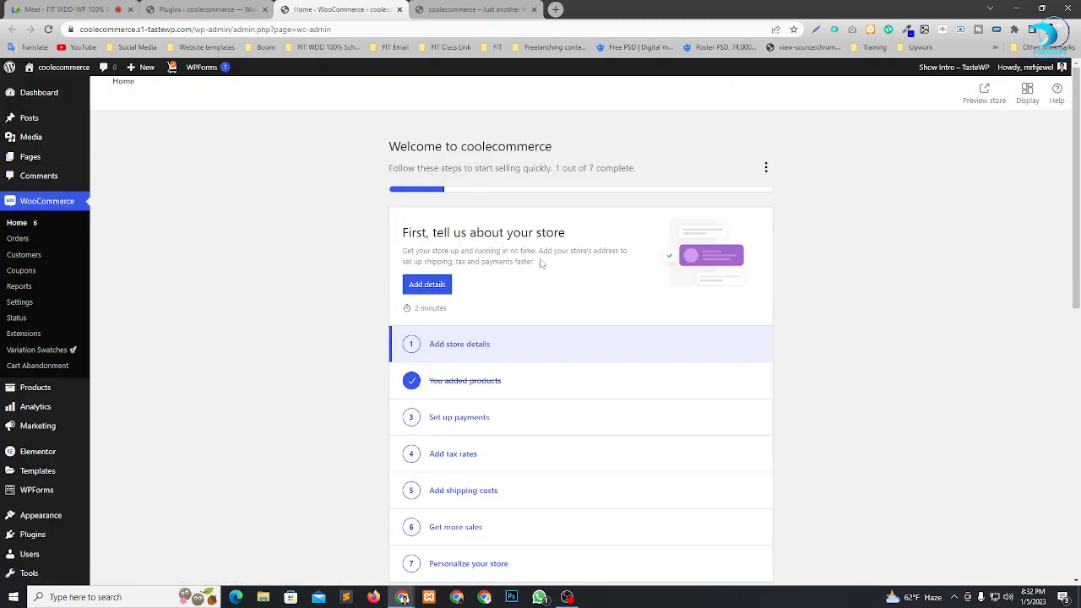
# Review the store setup checklist, open its Add store details task and dismiss the store location tip.
pyautogui.scroll(-2, 997, 416)
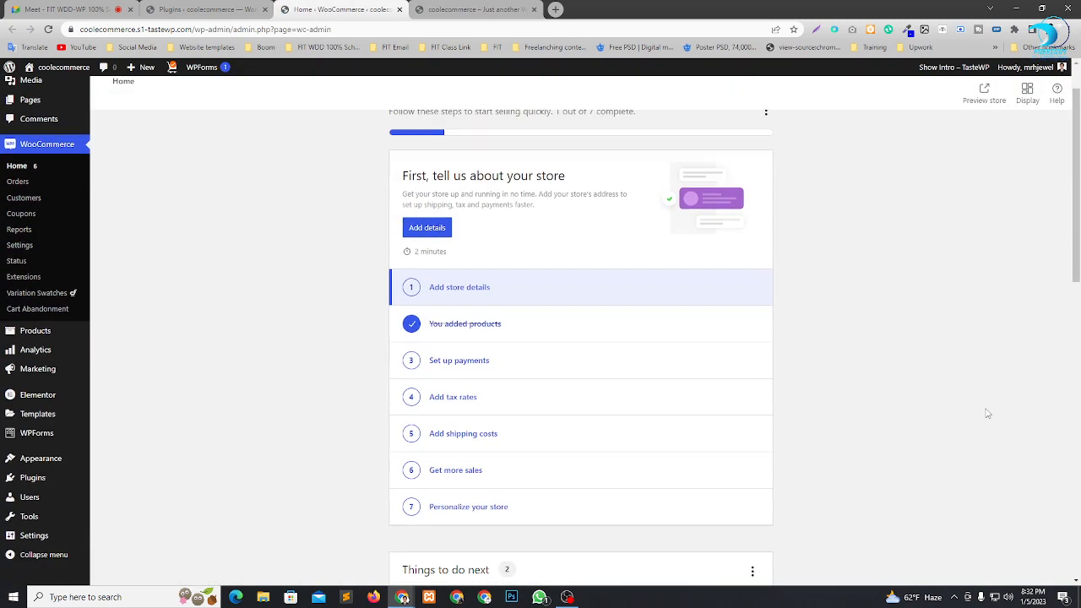
pyautogui.scroll(2, 947, 467)
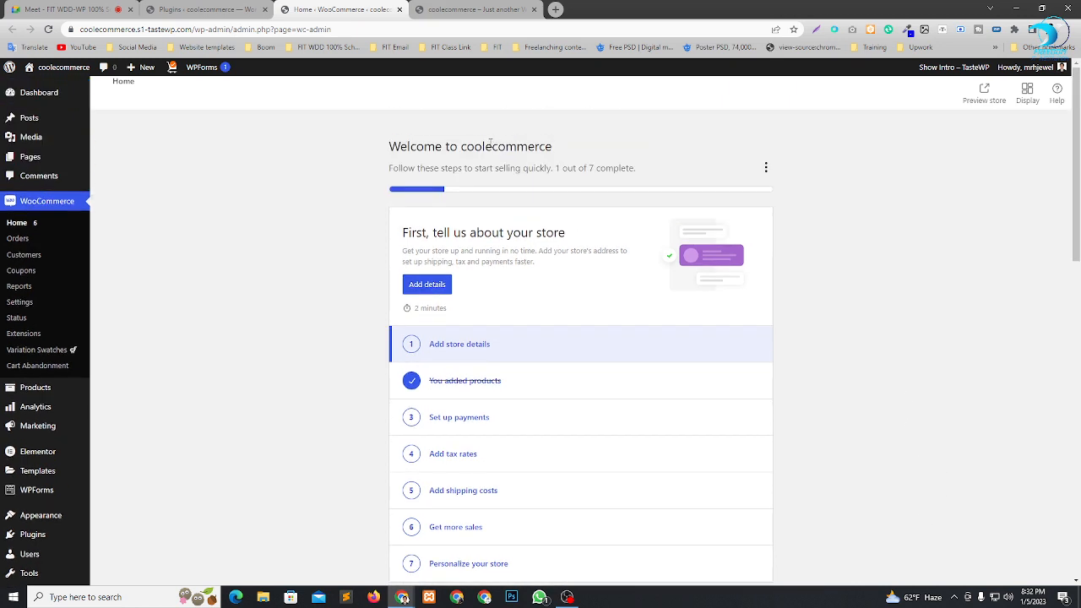
pyautogui.moveTo(490, 144); pyautogui.dragTo(564, 148)
pyautogui.click(566, 148)
pyautogui.scroll(-2, 811, 338)
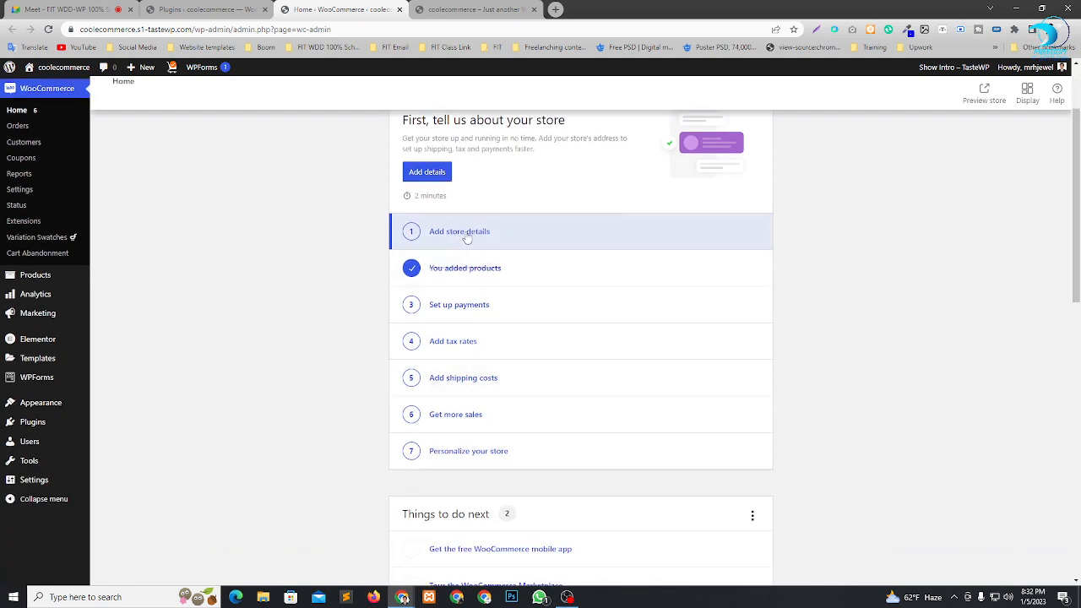
pyautogui.scroll(2, 473, 246)
pyautogui.scroll(-2, 494, 254)
pyautogui.click(470, 237)
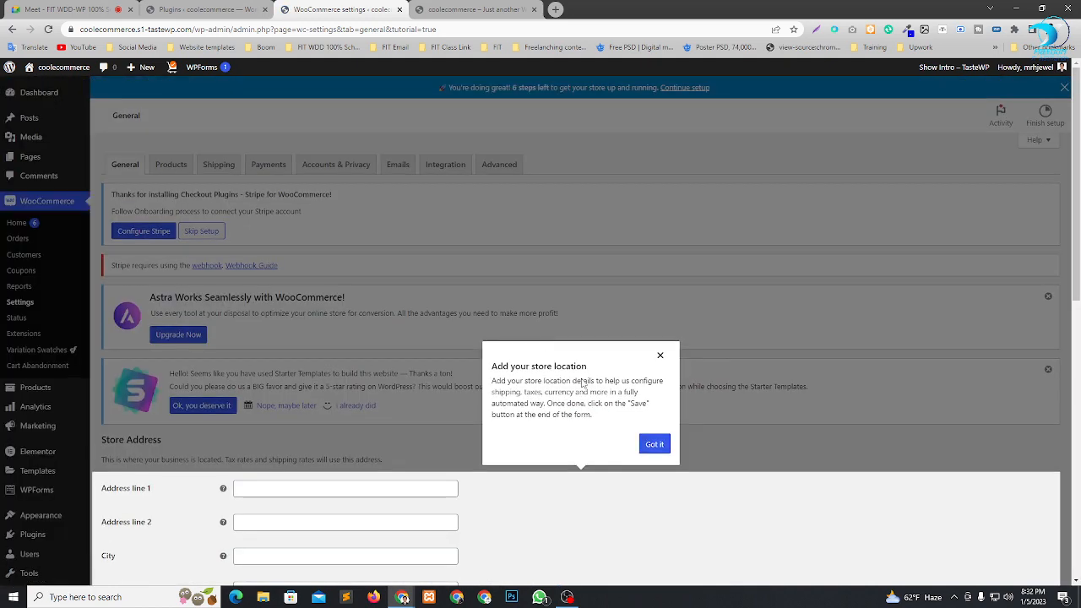
pyautogui.click(657, 445)
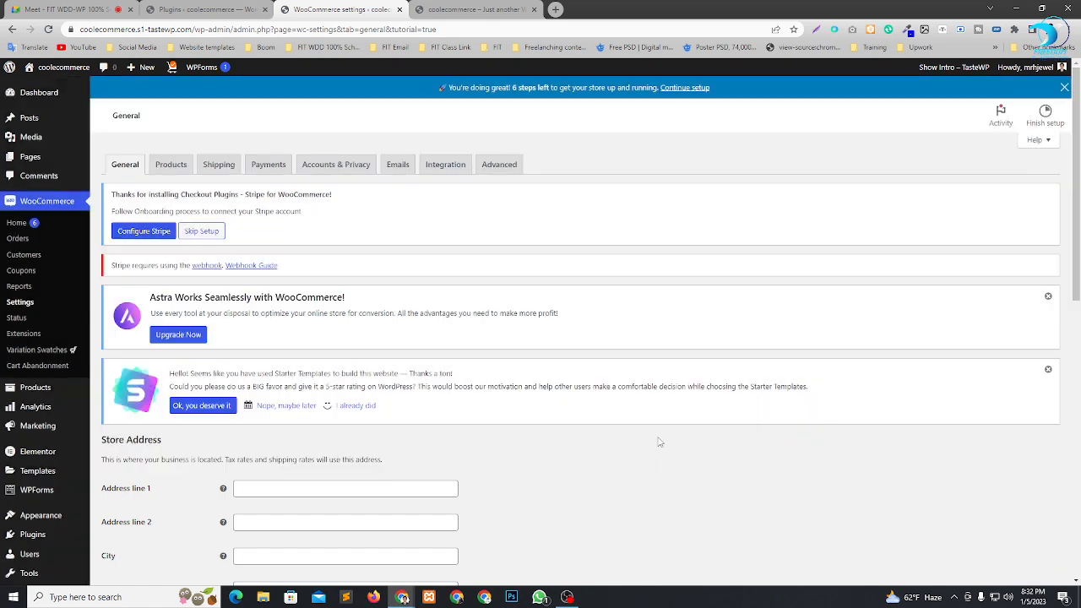
# Fill in address line 1, the city and the postcode of the store address.
pyautogui.scroll(-2, 406, 274)
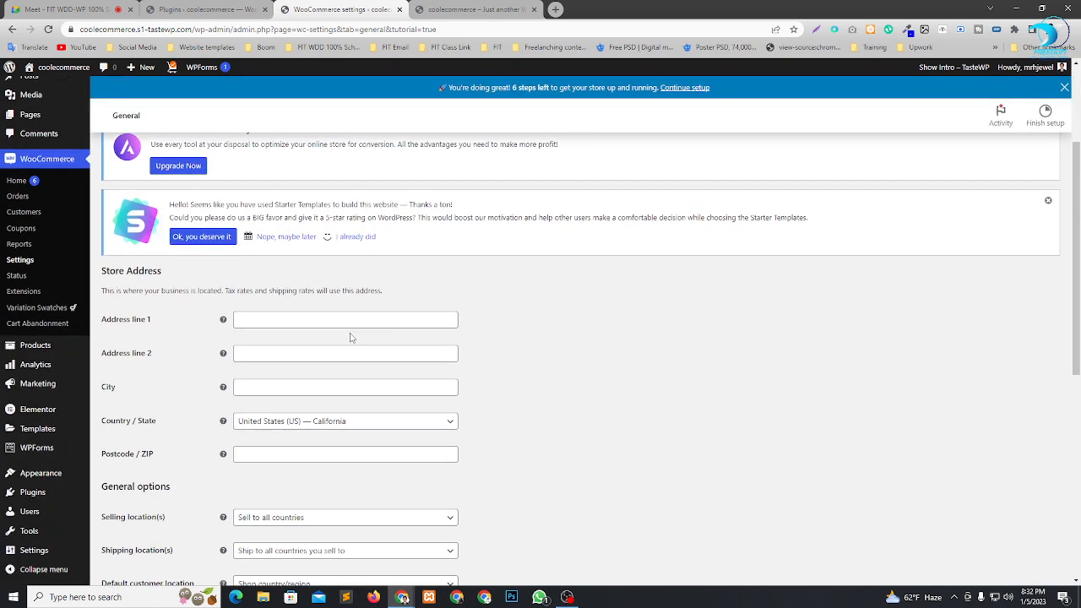
pyautogui.click(314, 322)
pyautogui.click(338, 351)
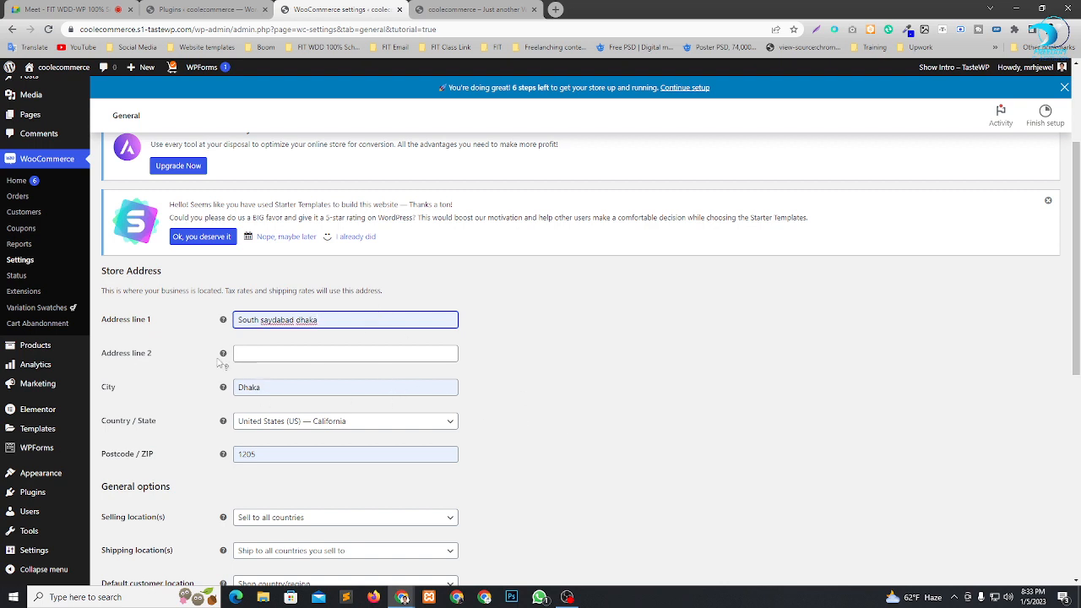
pyautogui.scroll(-1, 285, 388)
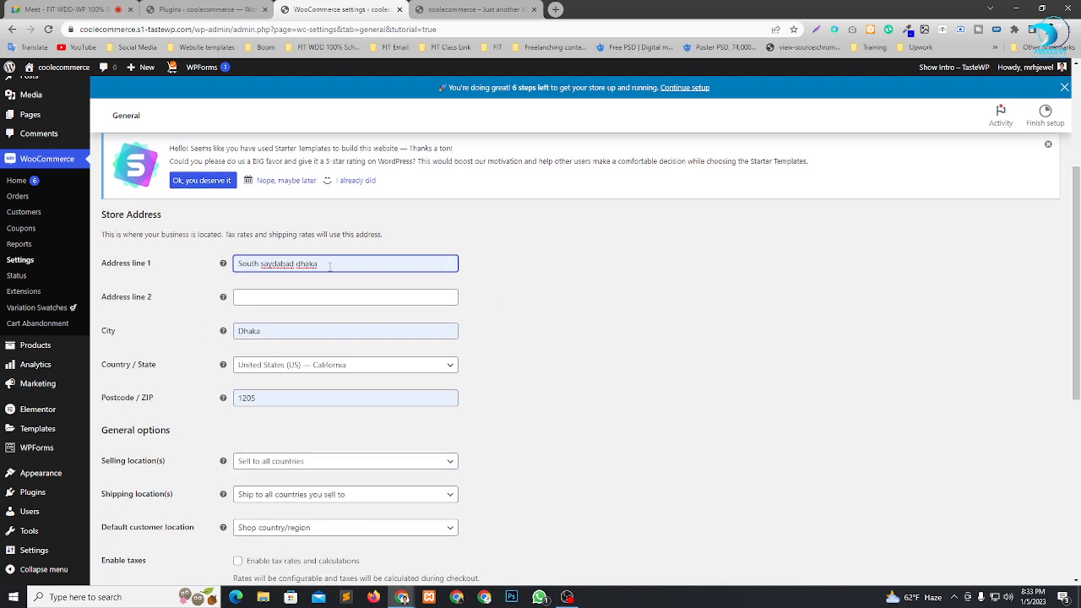
pyautogui.moveTo(330, 267); pyautogui.dragTo(230, 264)
pyautogui.click(521, 267)
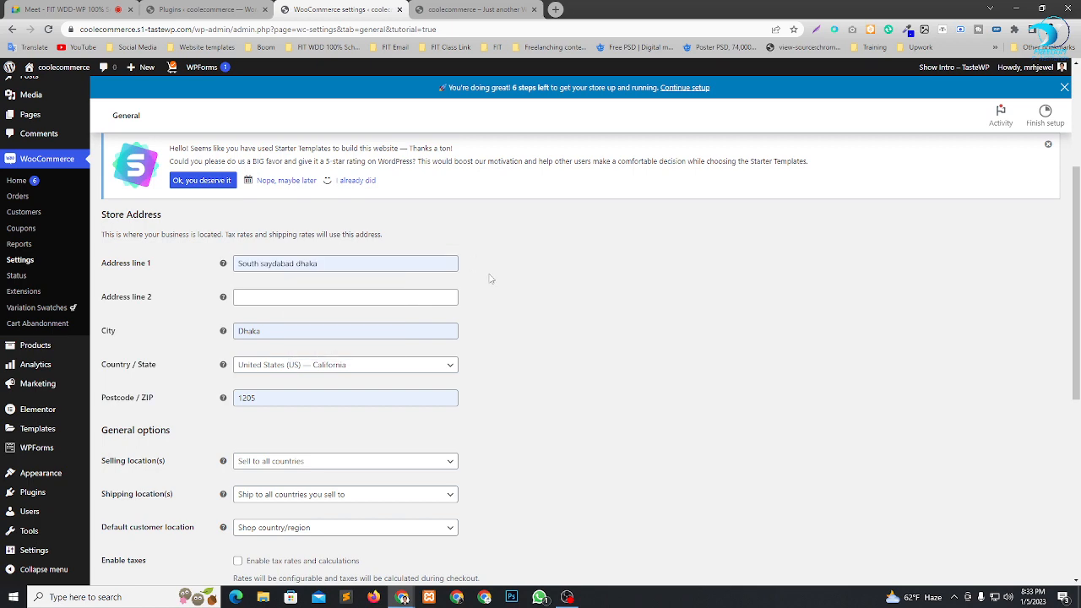
pyautogui.click(333, 300)
pyautogui.click(543, 313)
# Set the store address's country and state to Bangladesh — Dhaka.
pyautogui.scroll(-2, 558, 337)
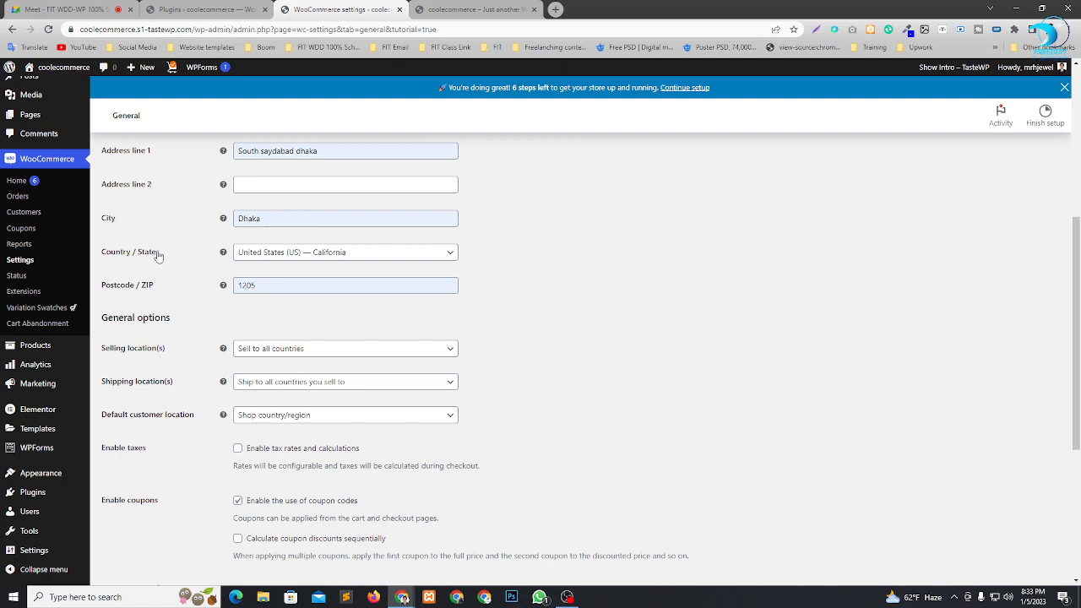
pyautogui.click(397, 261)
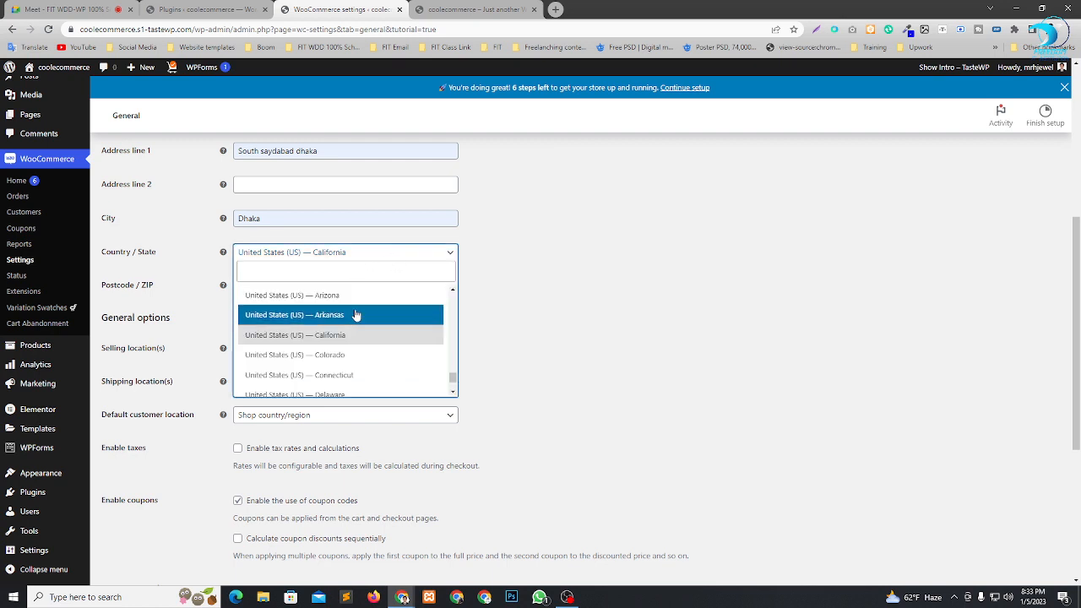
pyautogui.scroll(8, 360, 350)
pyautogui.scroll(4, 363, 357)
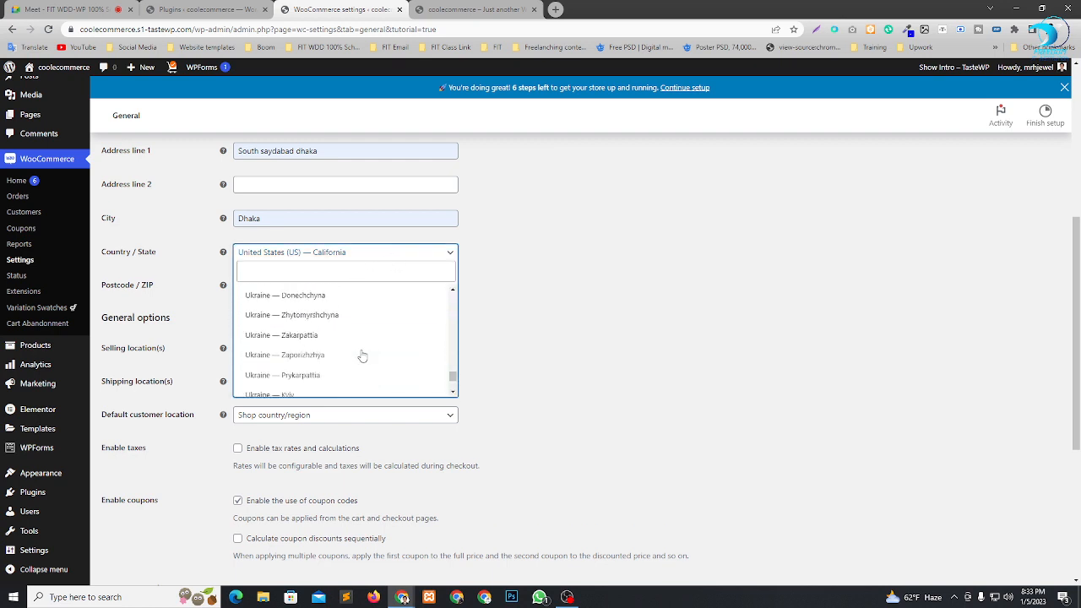
pyautogui.write('ba')
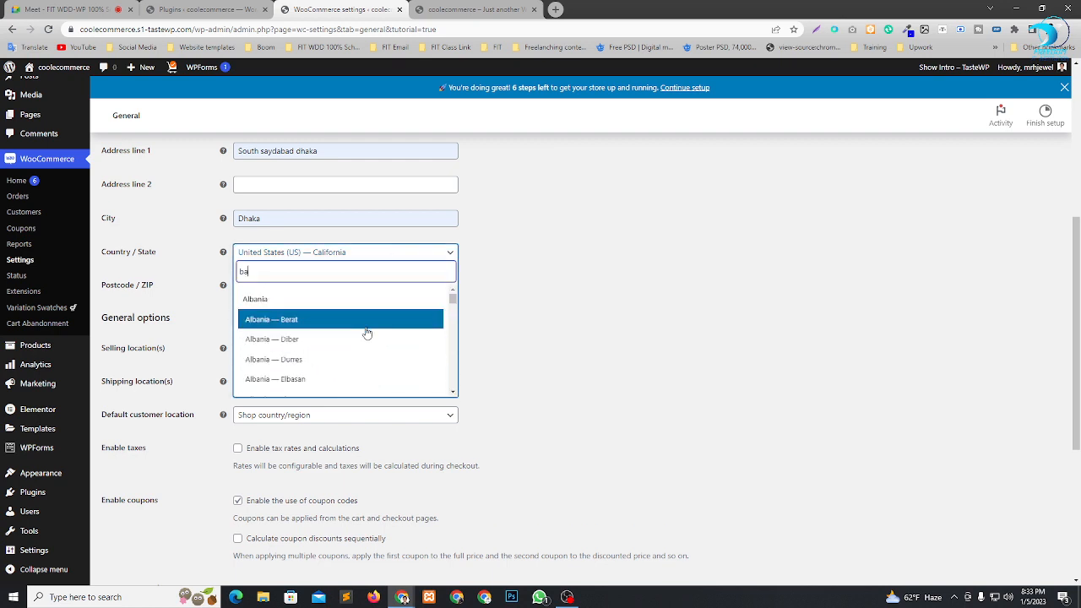
pyautogui.write('ng')
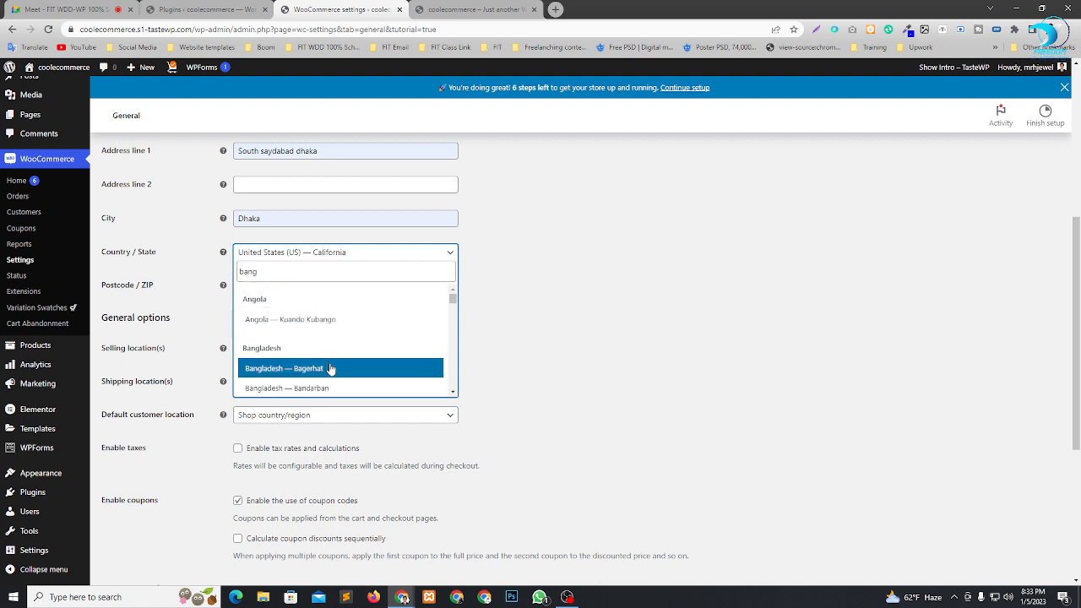
pyautogui.scroll(-5, 334, 359)
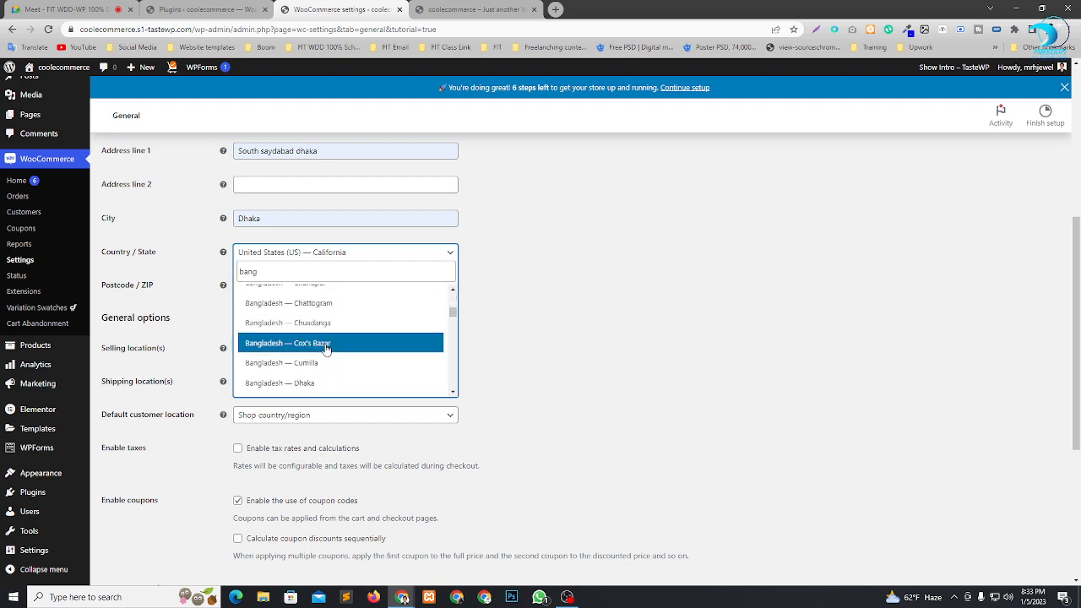
pyautogui.click(314, 382)
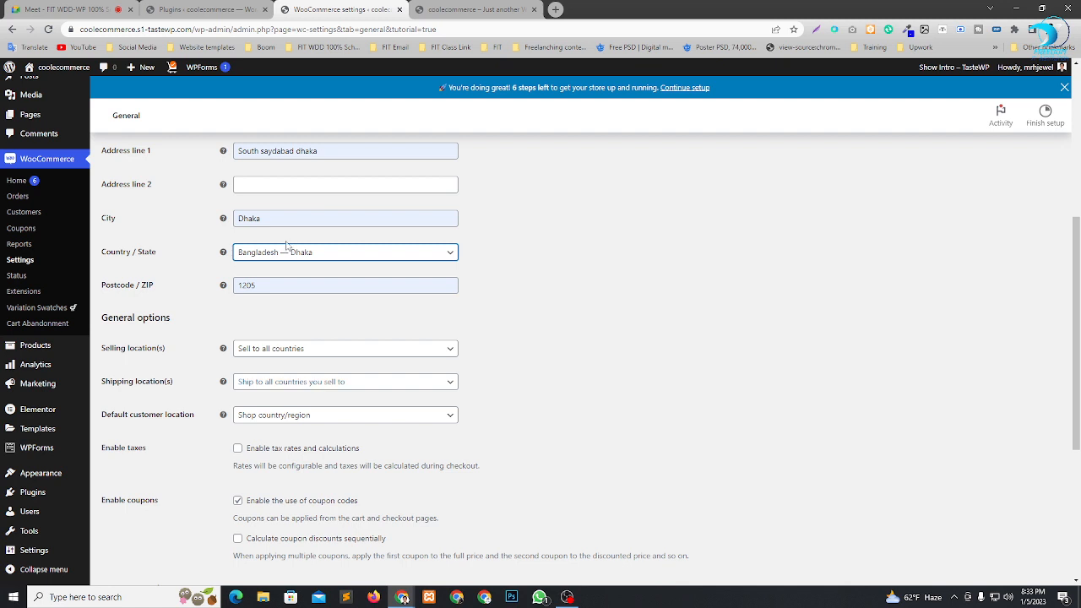
pyautogui.click(511, 287)
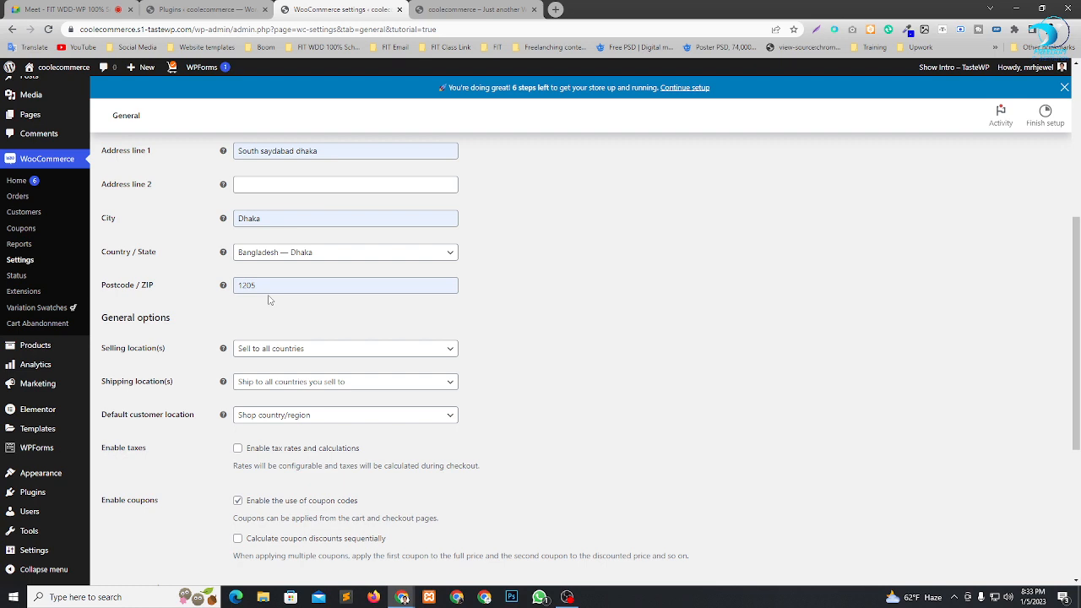
# Restrict the selling locations to specific countries and choose Bangladesh as the only country.
pyautogui.scroll(1, 270, 300)
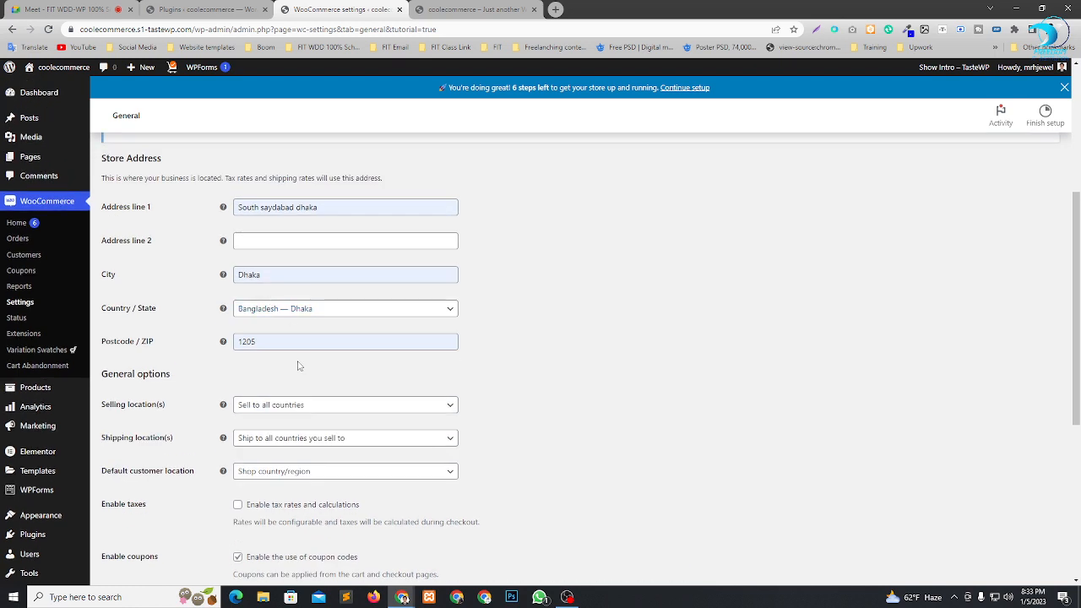
pyautogui.scroll(-2, 232, 351)
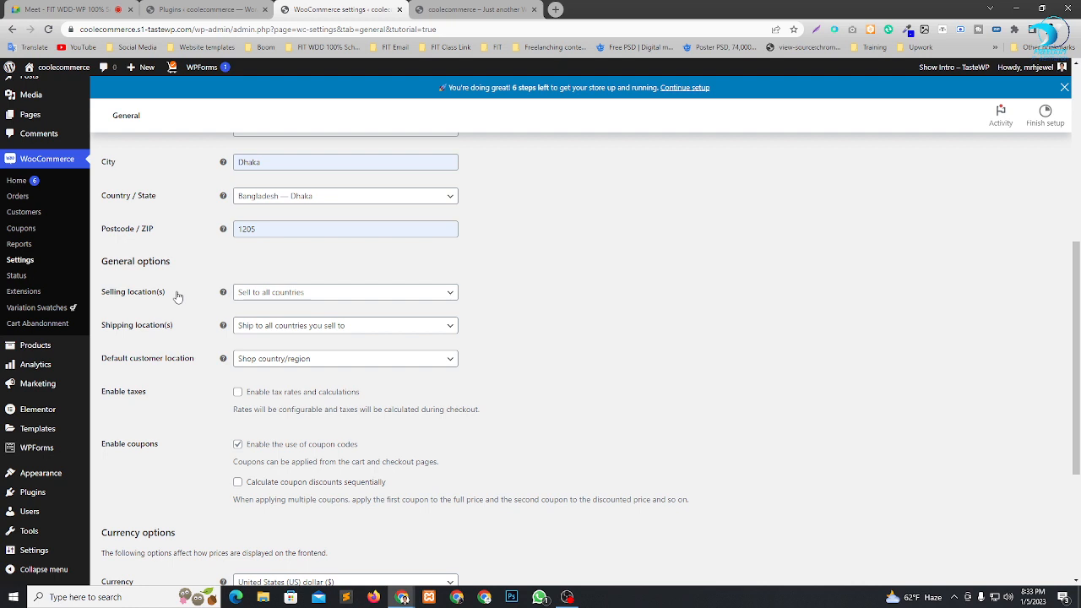
pyautogui.click(313, 293)
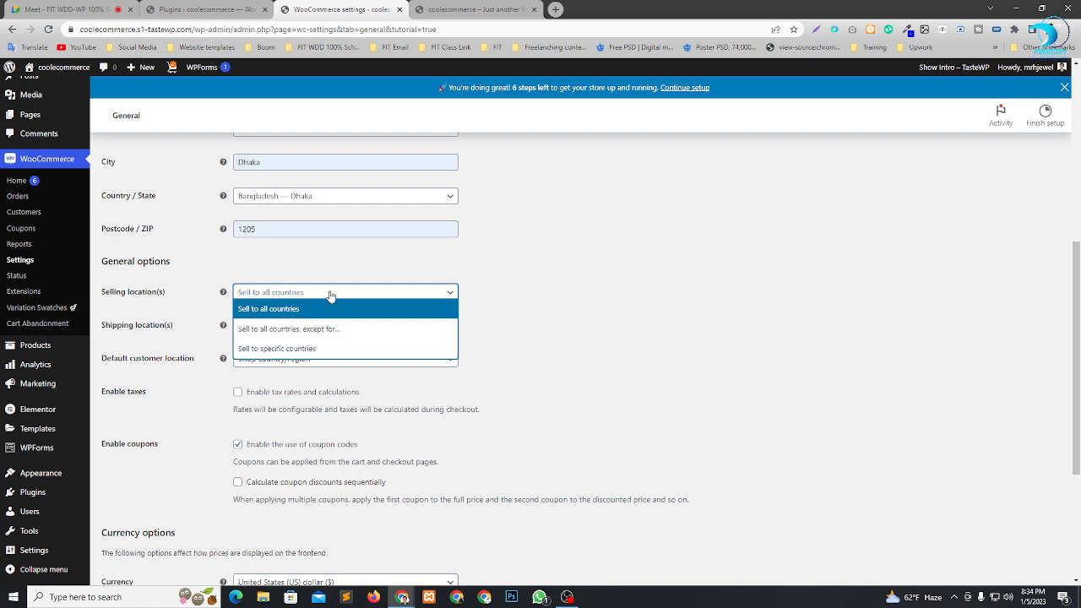
pyautogui.click(282, 349)
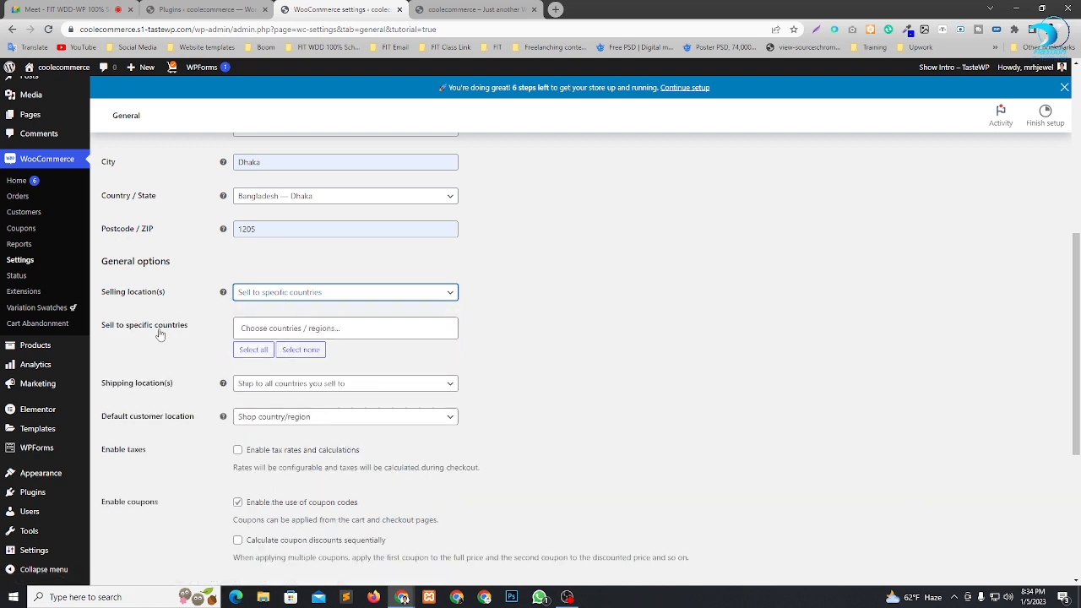
pyautogui.click(287, 329)
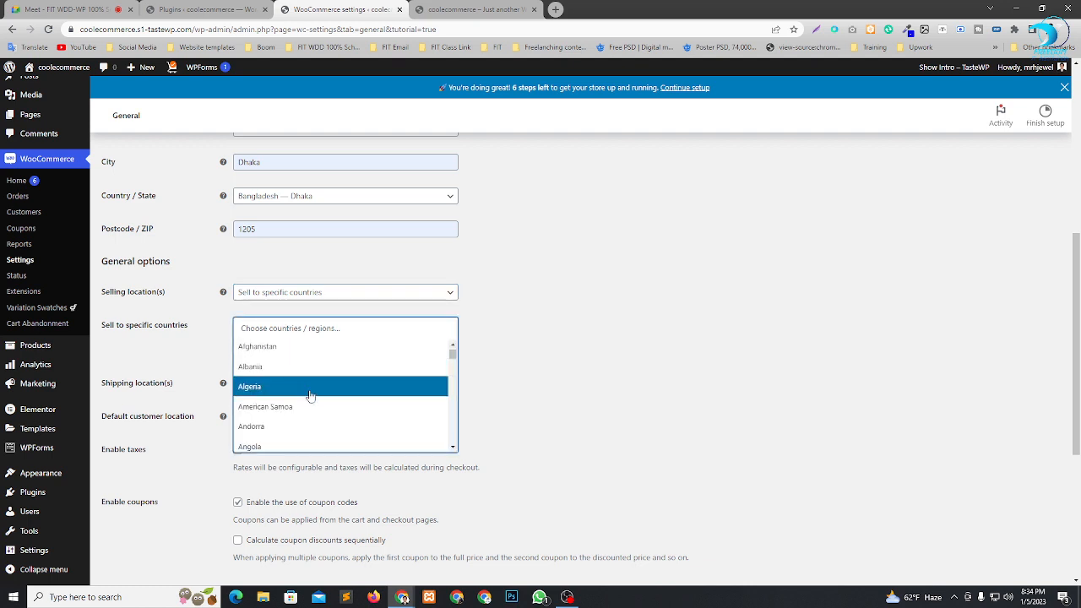
pyautogui.scroll(-4, 300, 404)
pyautogui.scroll(2, 296, 400)
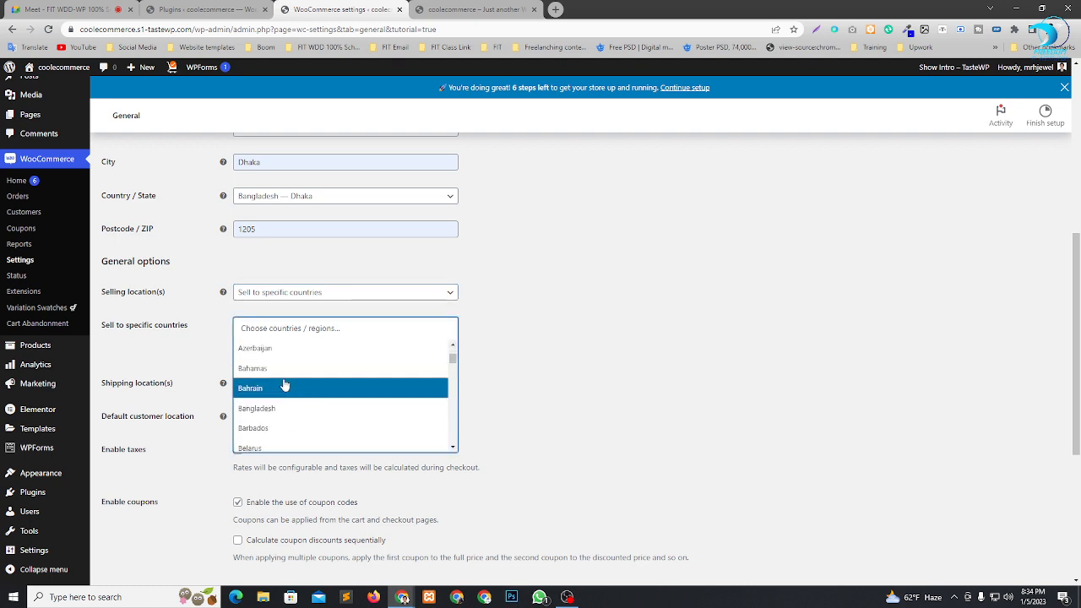
pyautogui.click(283, 410)
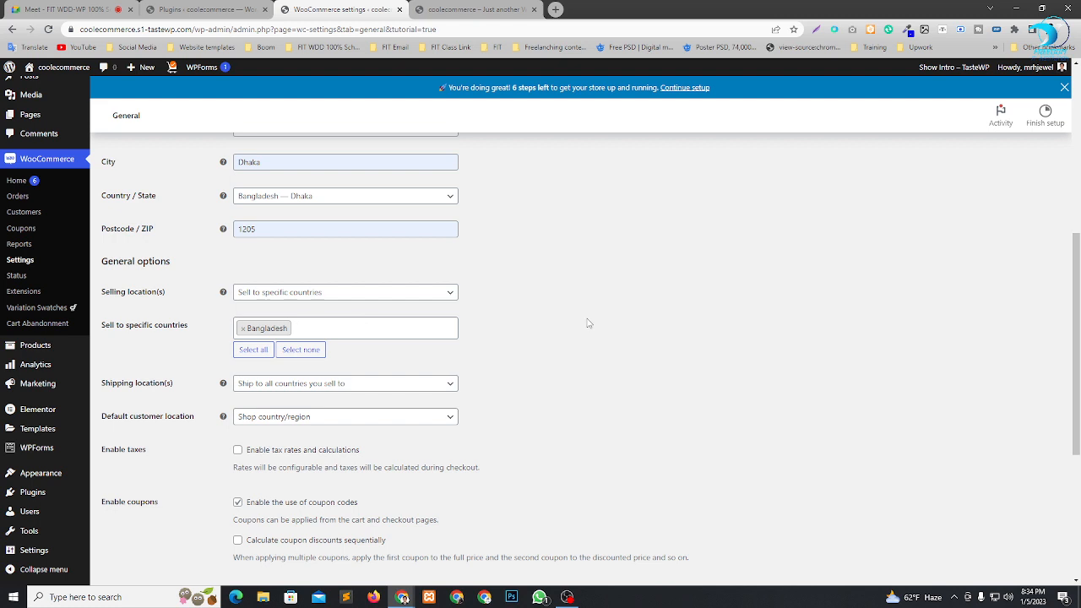
# Limit the shipping locations to specific countries only and choose Bangladesh as the shipping country.
pyautogui.scroll(-1, 580, 276)
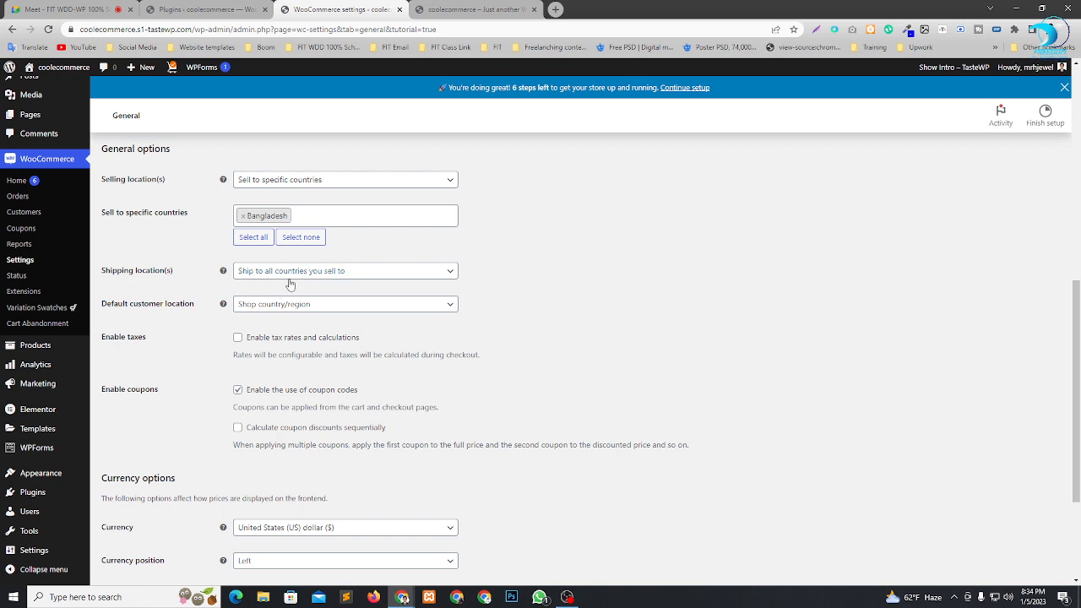
pyautogui.click(363, 278)
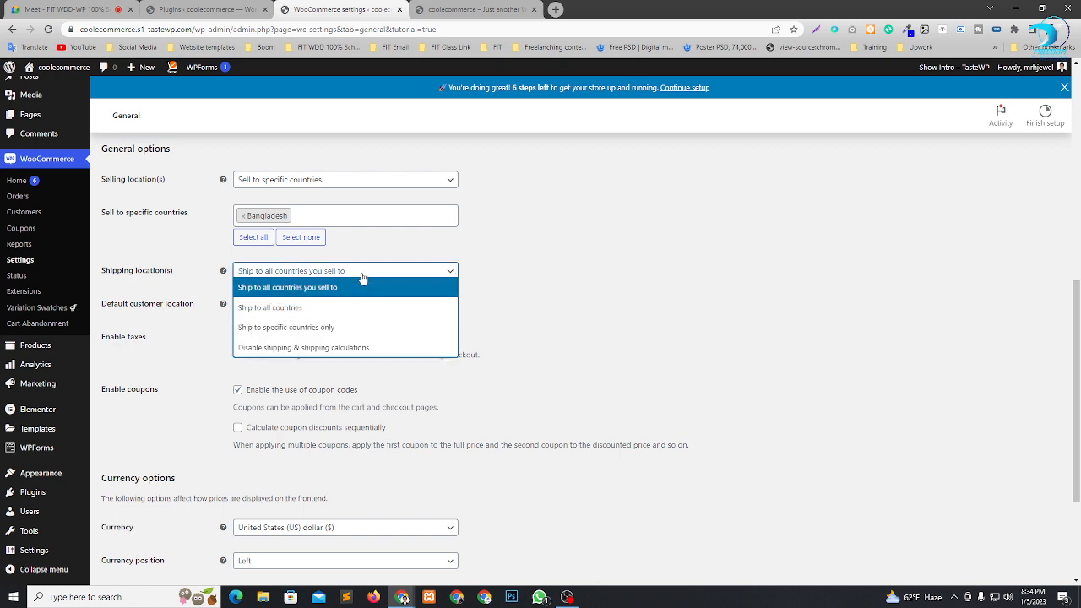
pyautogui.click(328, 332)
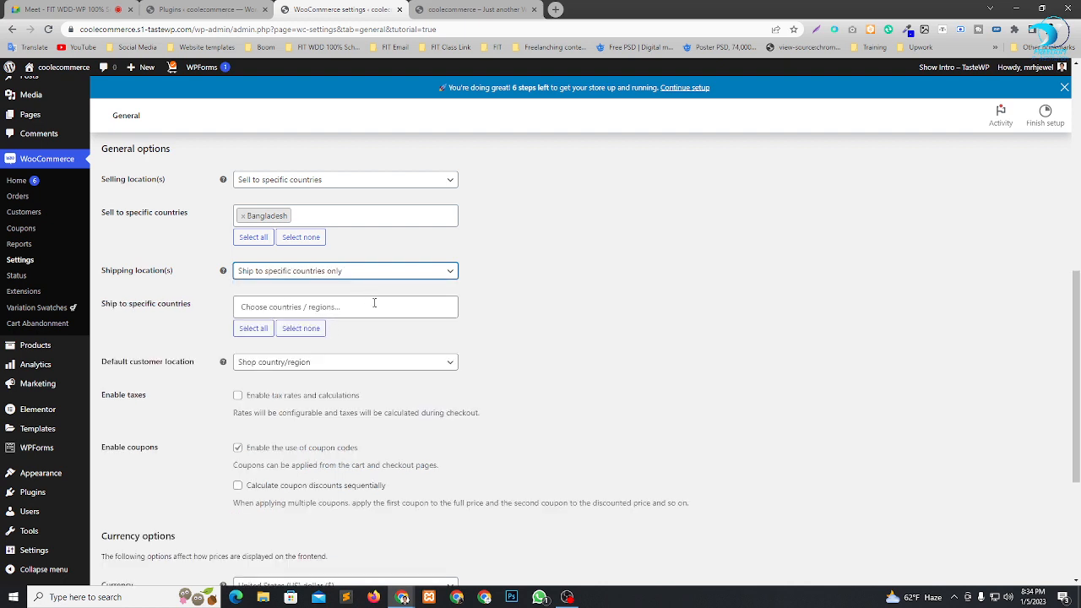
pyautogui.click(363, 306)
pyautogui.click(362, 307)
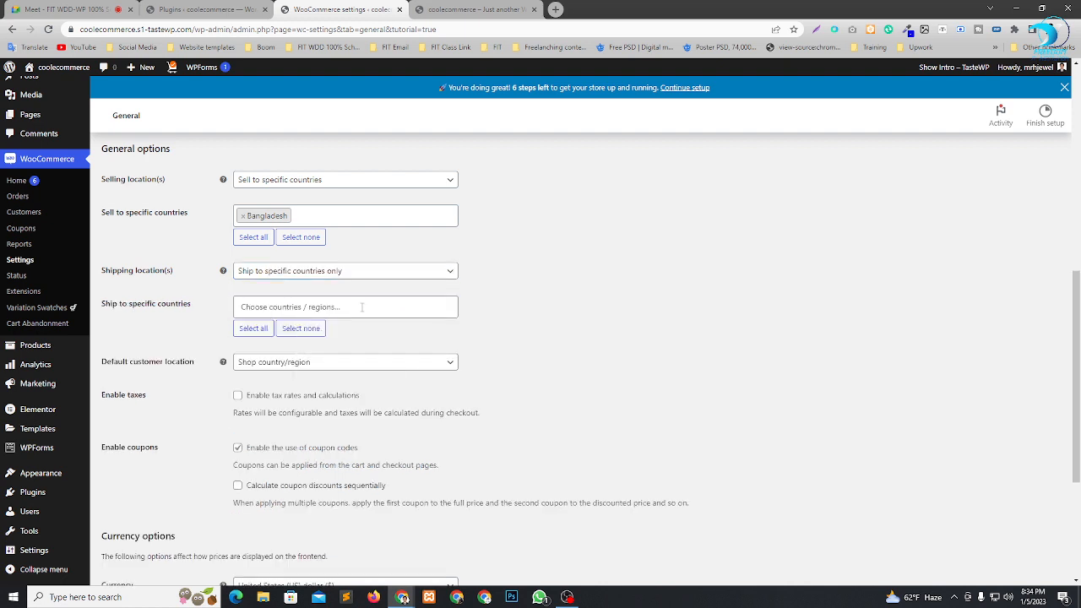
pyautogui.click(362, 307)
pyautogui.click(361, 308)
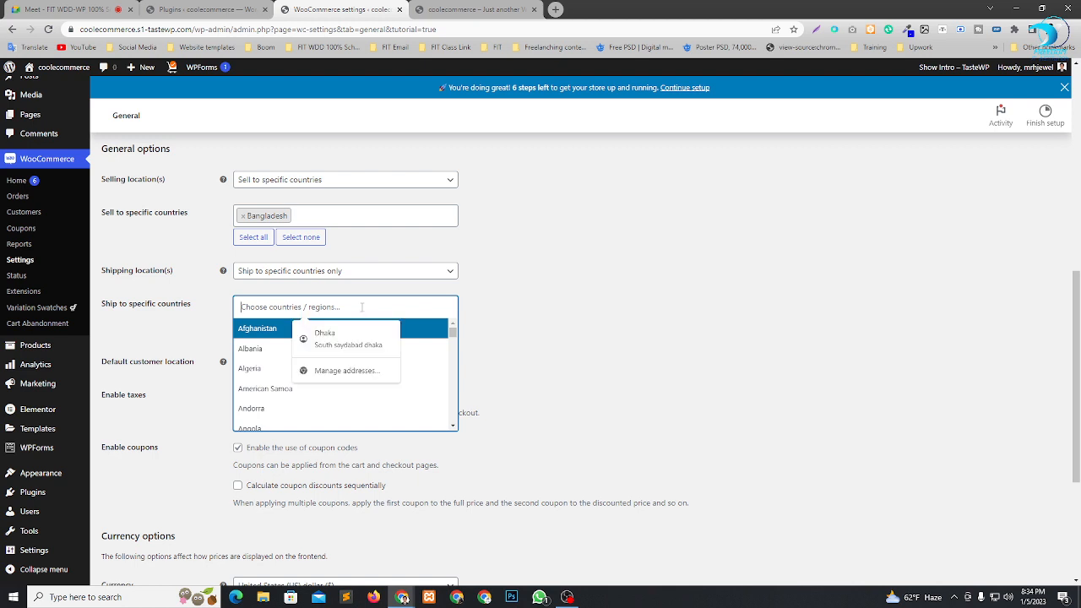
pyautogui.click(362, 308)
pyautogui.click(362, 307)
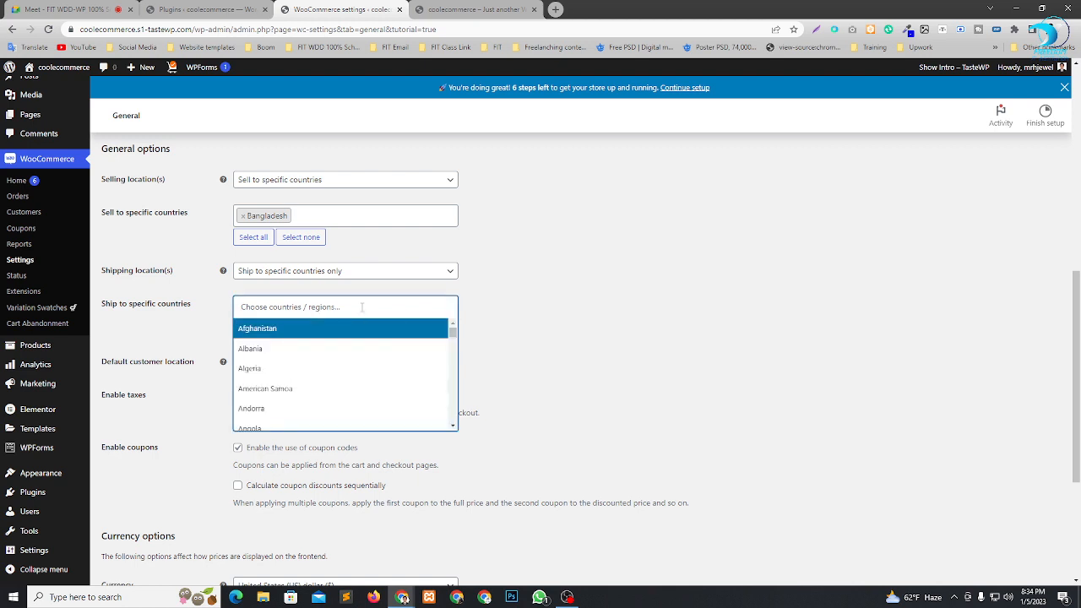
pyautogui.write('d')
pyautogui.press('BackSpace')
pyautogui.write('bang')
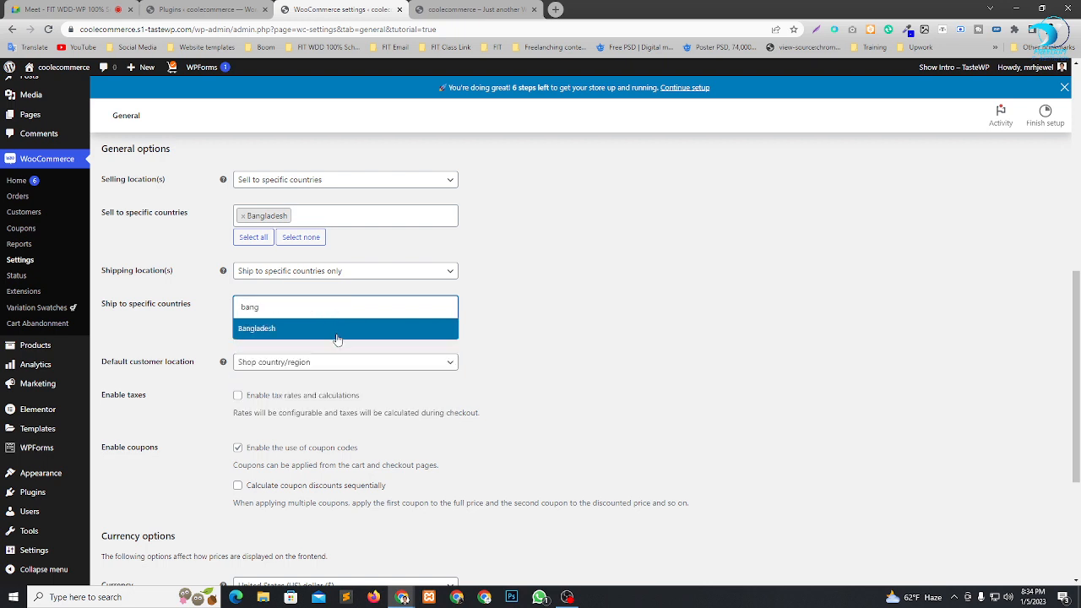
pyautogui.click(338, 336)
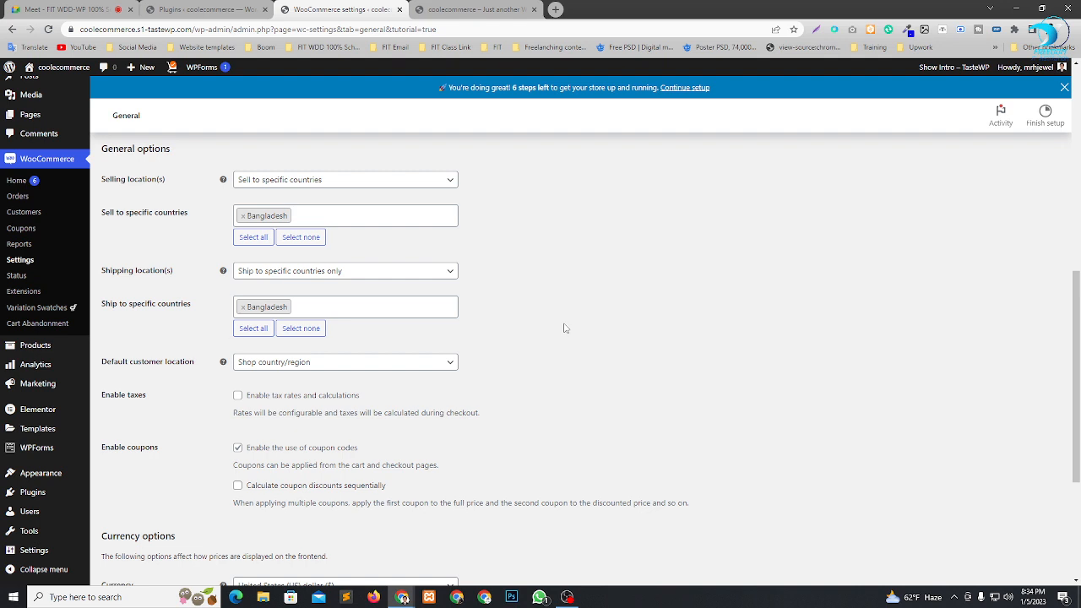
# Choose Shop country/region as the default customer location and enable sequential calculation of coupon discounts.
pyautogui.click(394, 363)
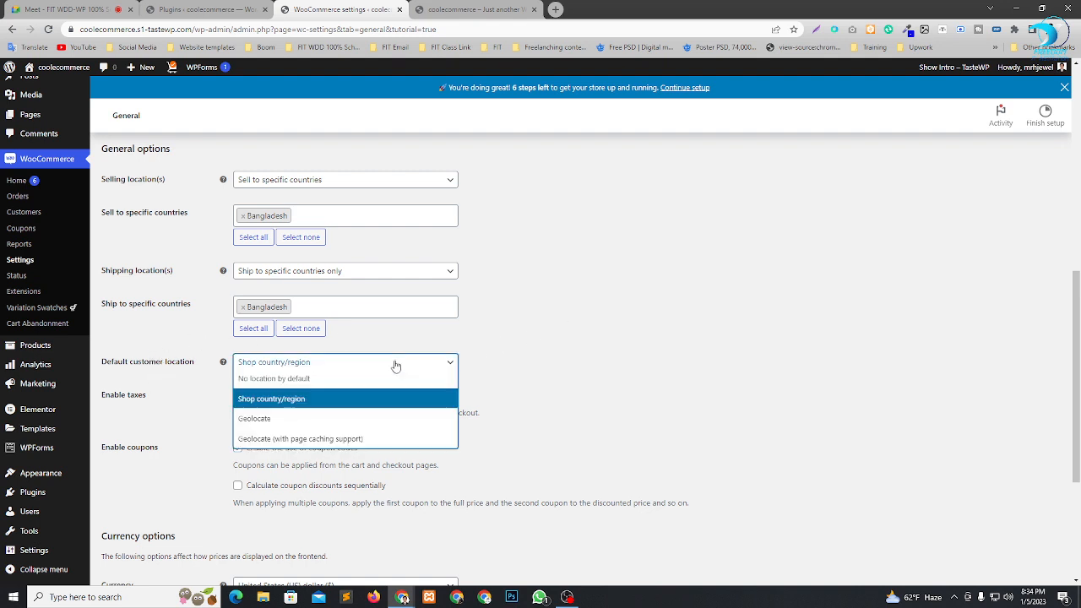
pyautogui.click(309, 400)
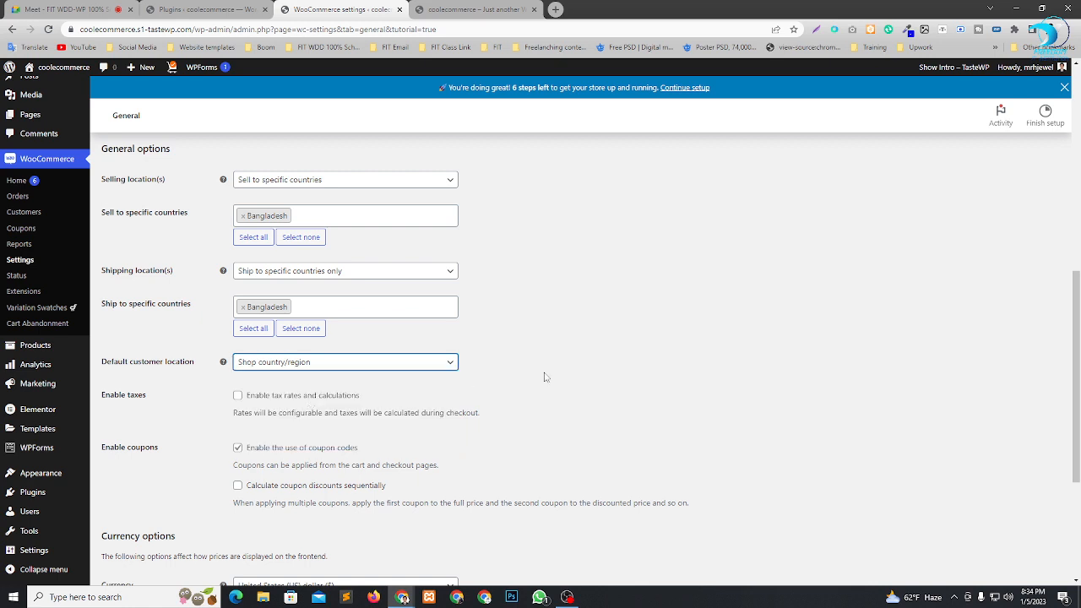
pyautogui.scroll(-2, 574, 313)
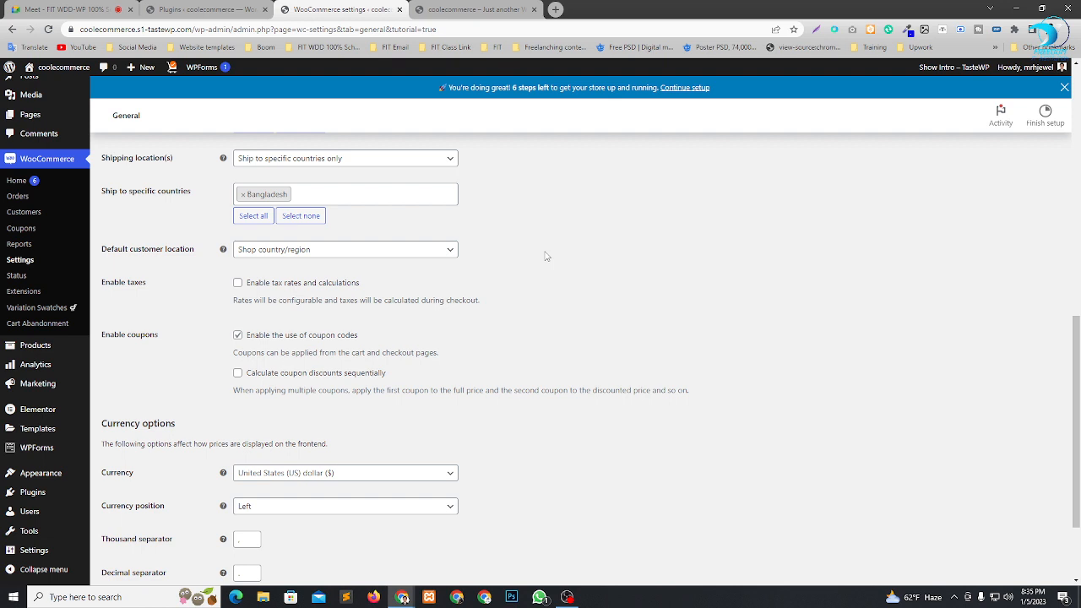
pyautogui.click(237, 283)
pyautogui.scroll(-1, 215, 298)
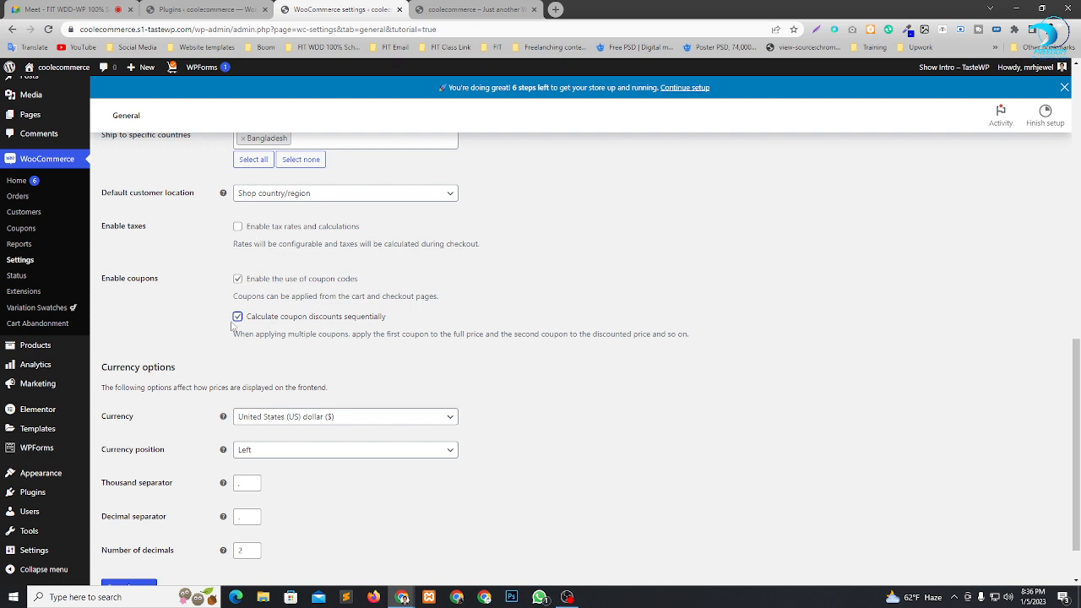
pyautogui.scroll(-1, 337, 290)
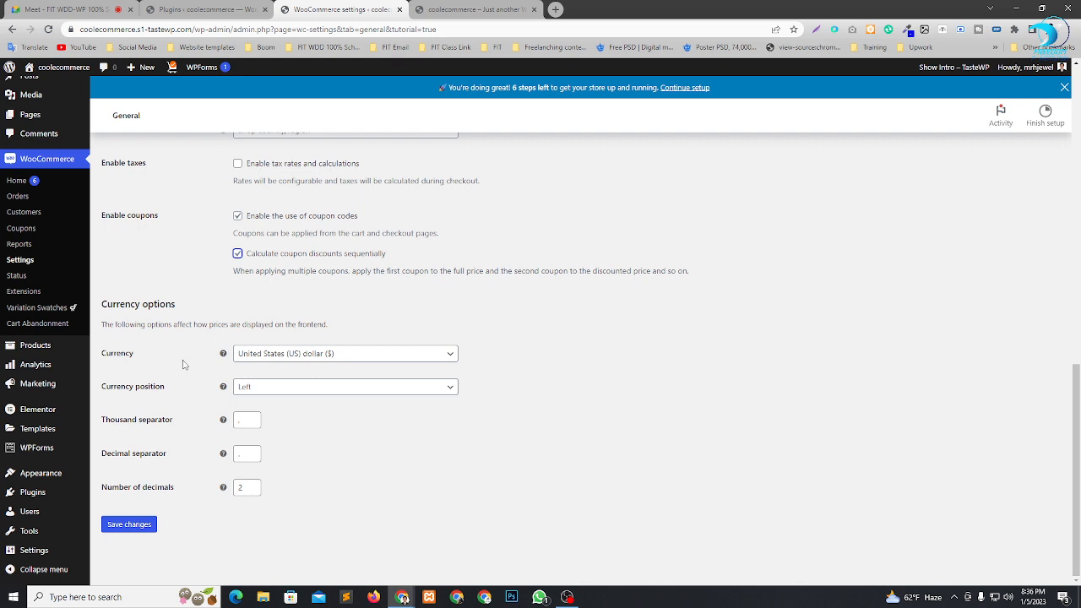
pyautogui.scroll(1, 414, 286)
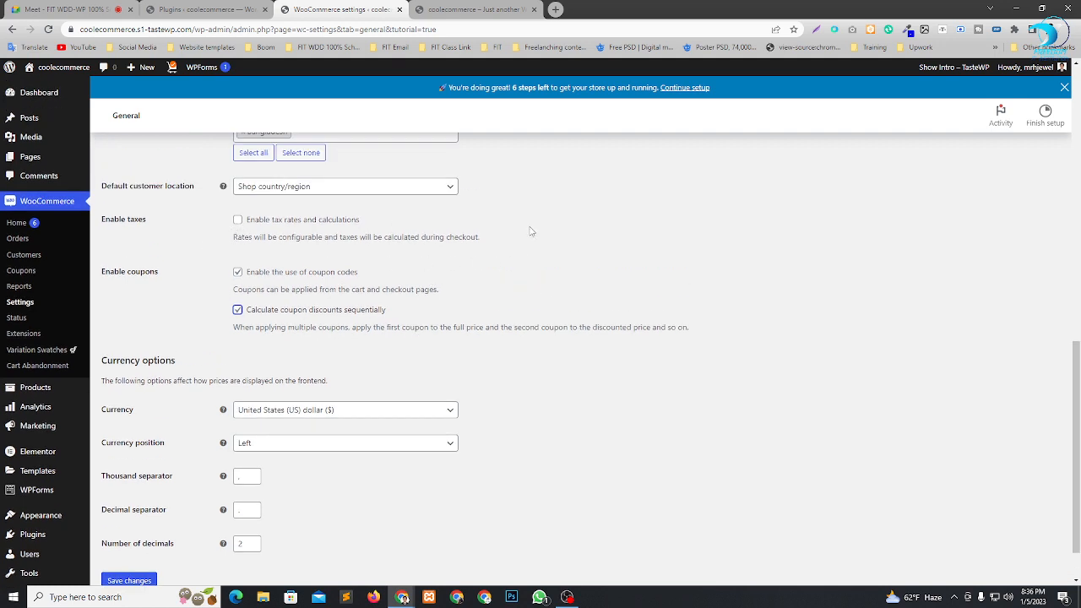
pyautogui.click(203, 252)
# Set the store currency to Bangladeshi taka in the currency options.
pyautogui.scroll(-1, 642, 237)
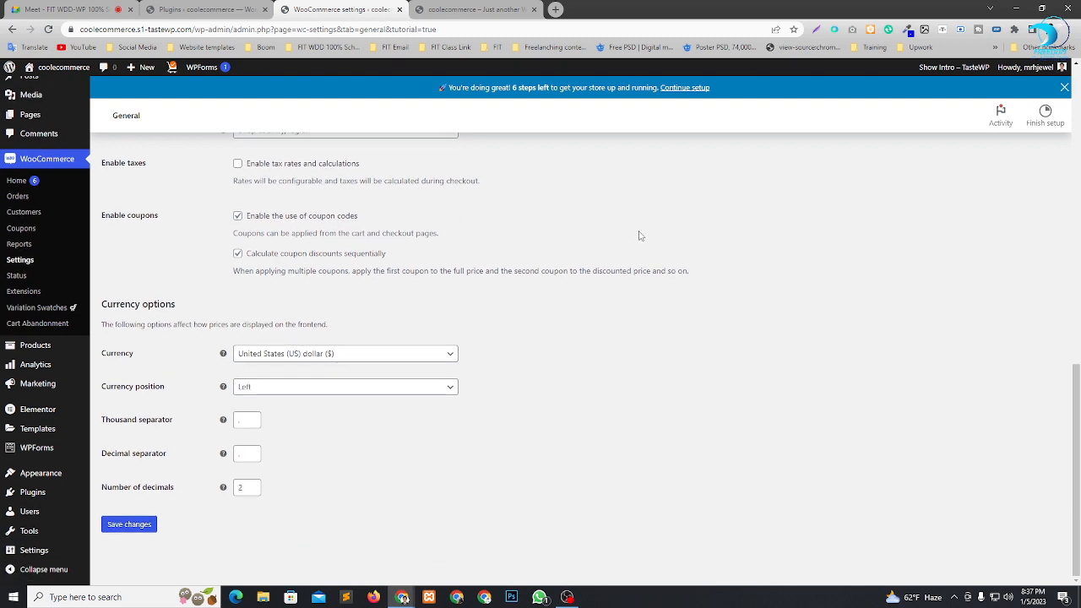
pyautogui.scroll(1, 639, 236)
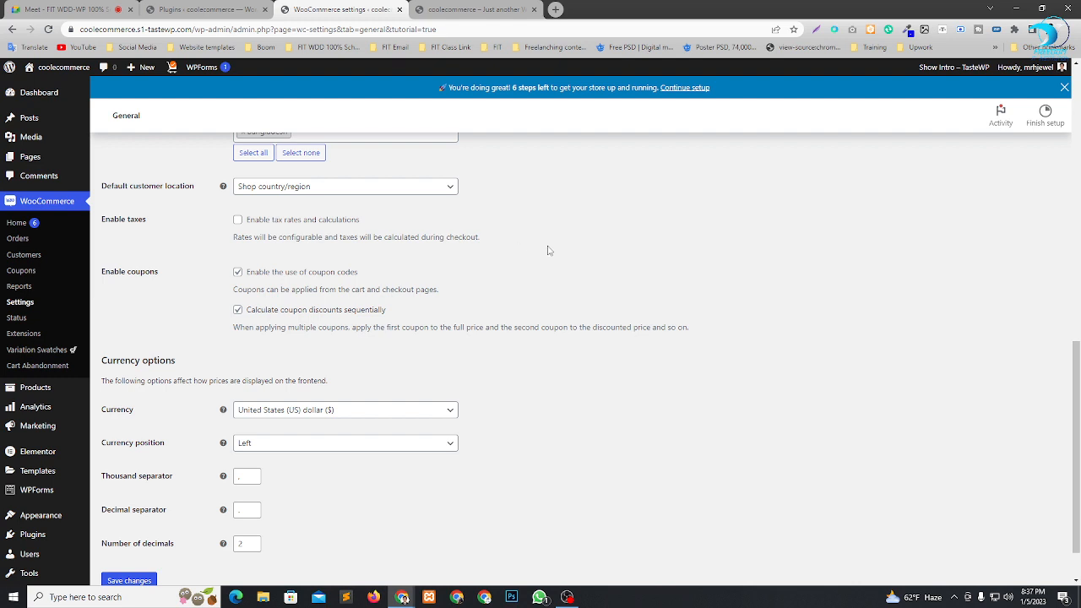
pyautogui.scroll(-1, 557, 232)
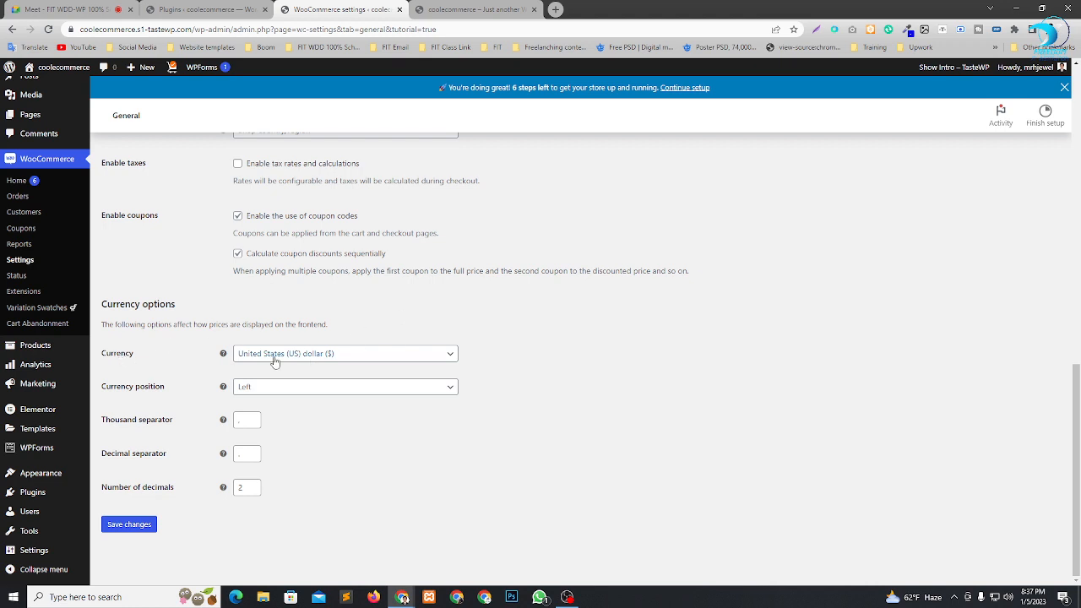
pyautogui.click(333, 356)
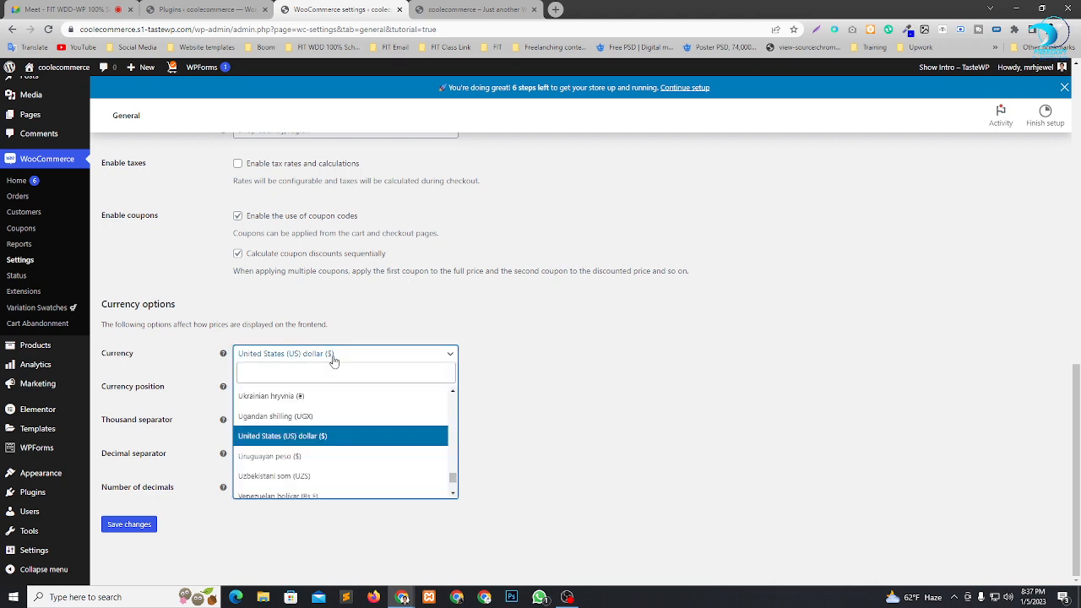
pyautogui.write('ba')
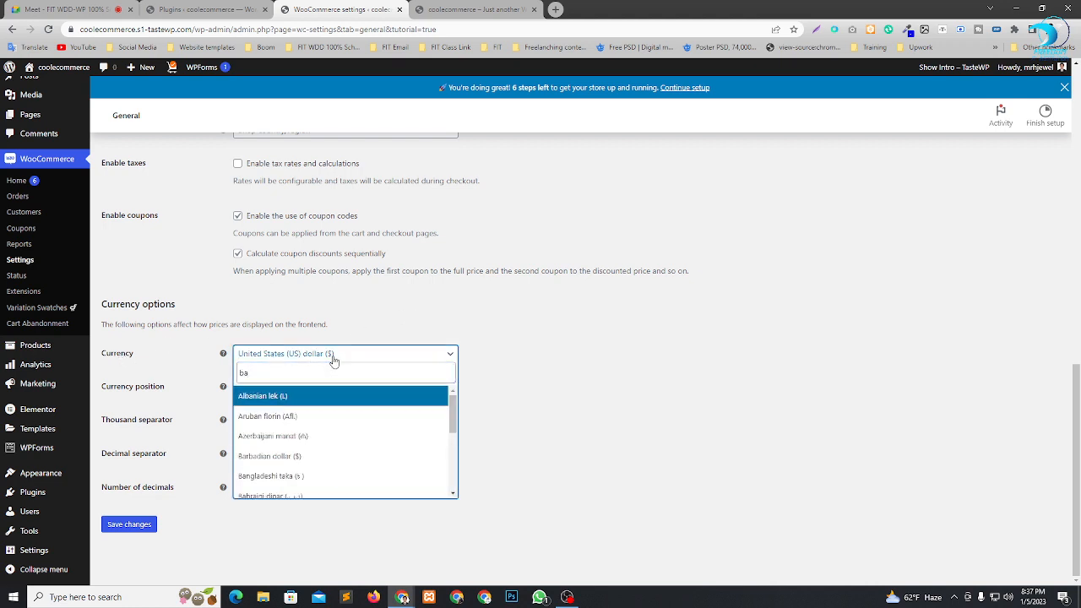
pyautogui.click(294, 477)
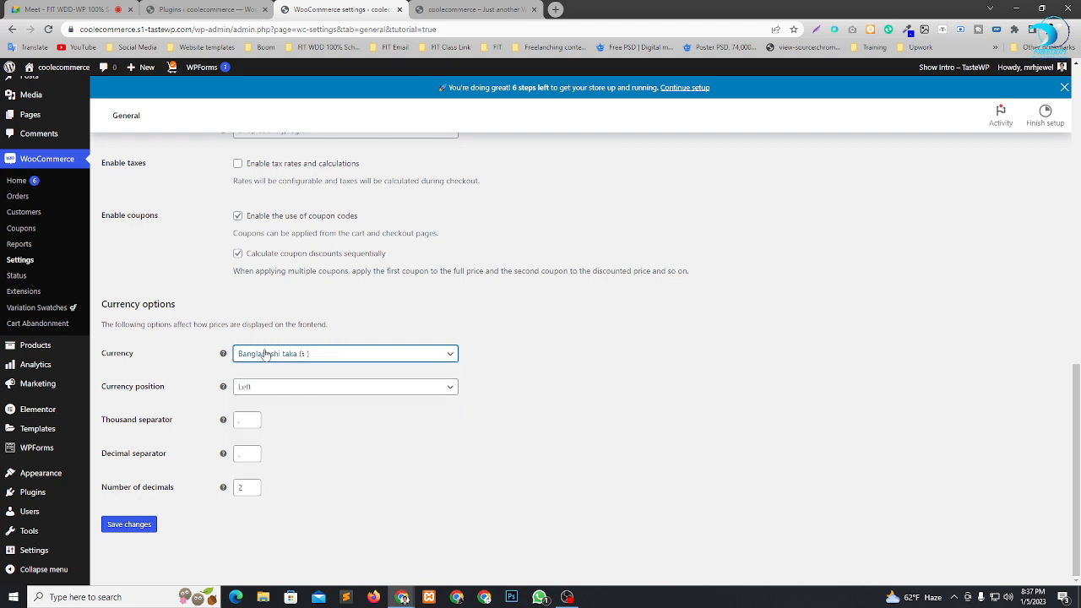
# Compare the prices of the featured products on the storefront with the currency chosen in the general settings.
pyautogui.click(452, 9)
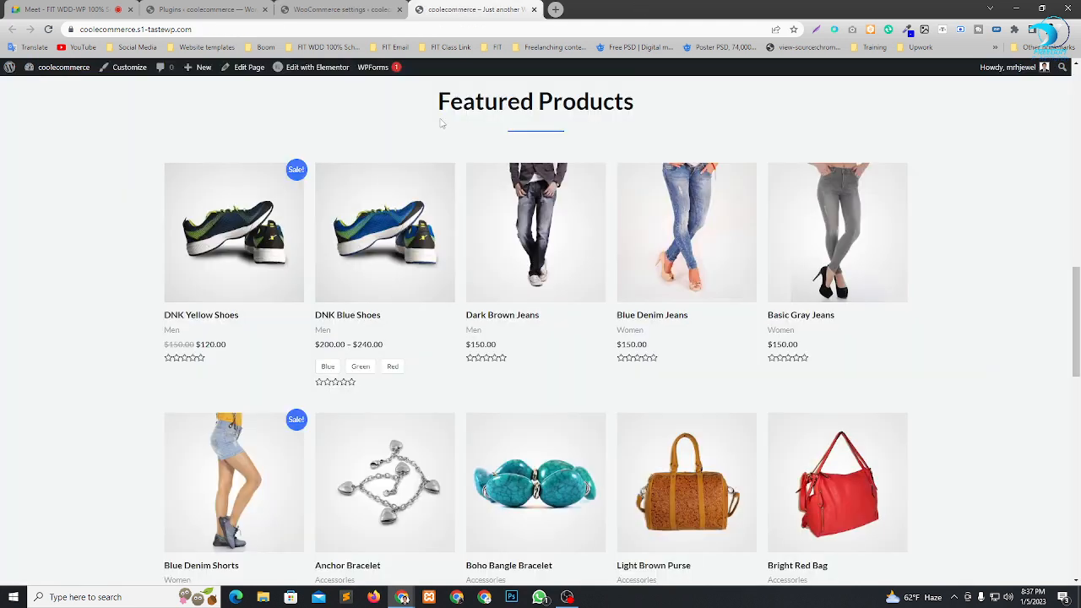
pyautogui.moveTo(467, 346); pyautogui.dragTo(505, 353)
pyautogui.click(391, 7)
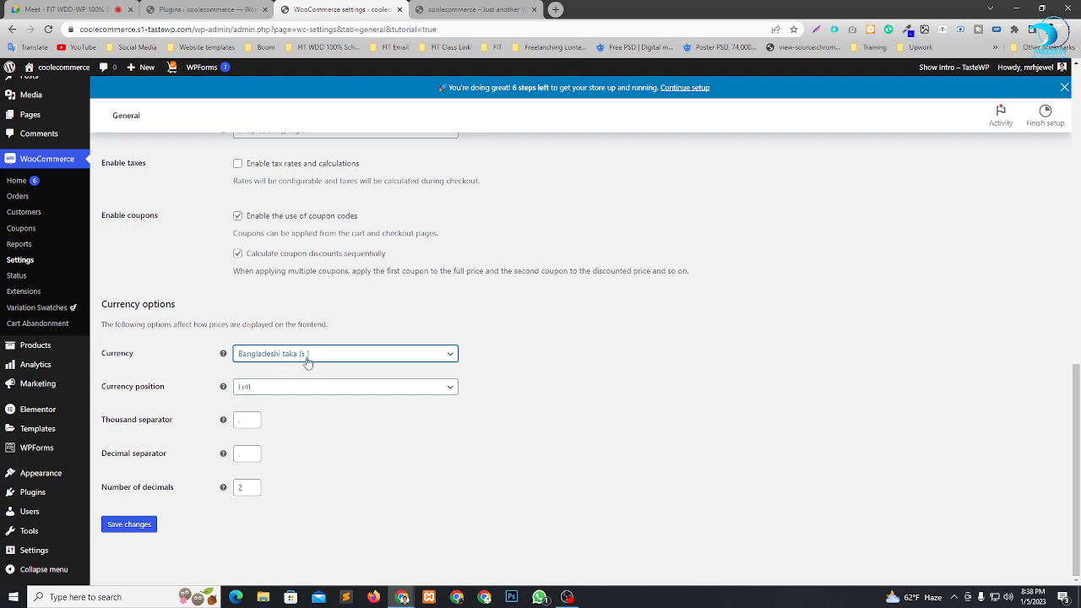
pyautogui.click(445, 9)
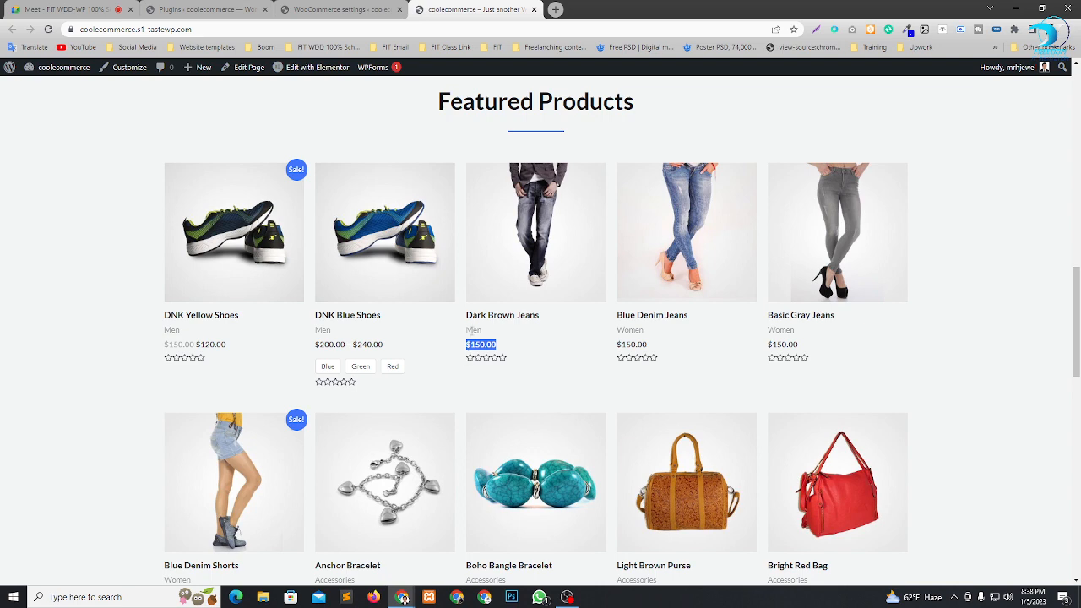
pyautogui.click(381, 7)
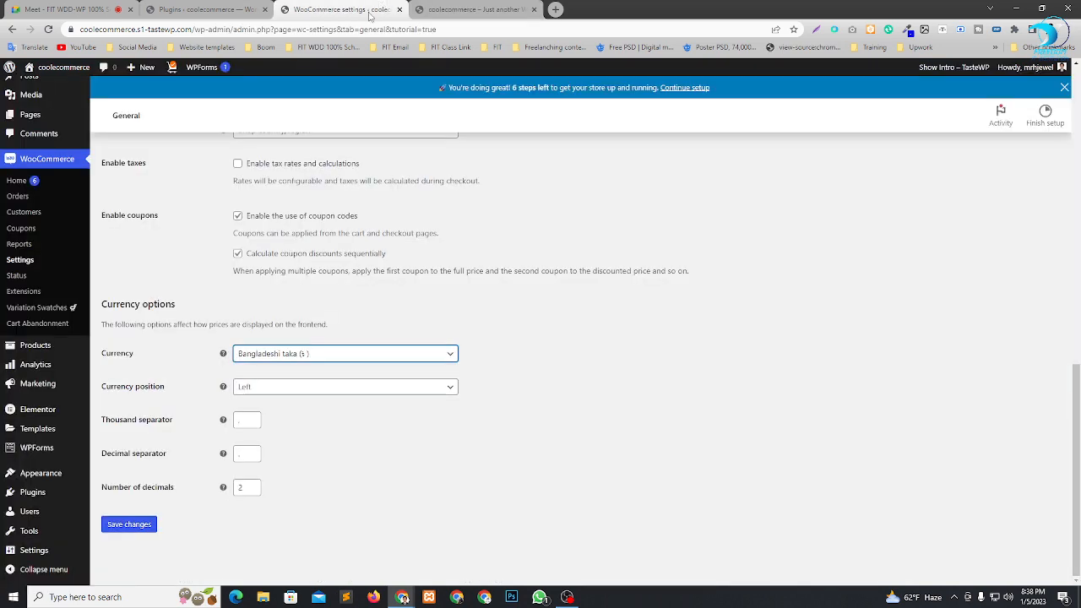
# Review the currency position choices and the thousand and decimal separators, comparing them with the Dark Brown Jeans price on the storefront.
pyautogui.click(269, 390)
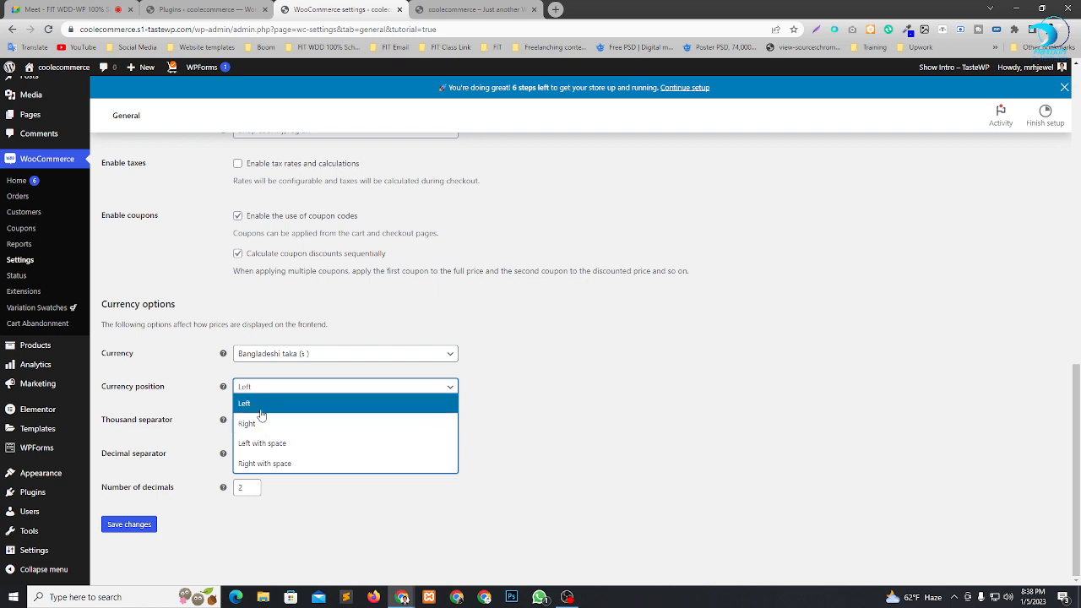
pyautogui.click(485, 429)
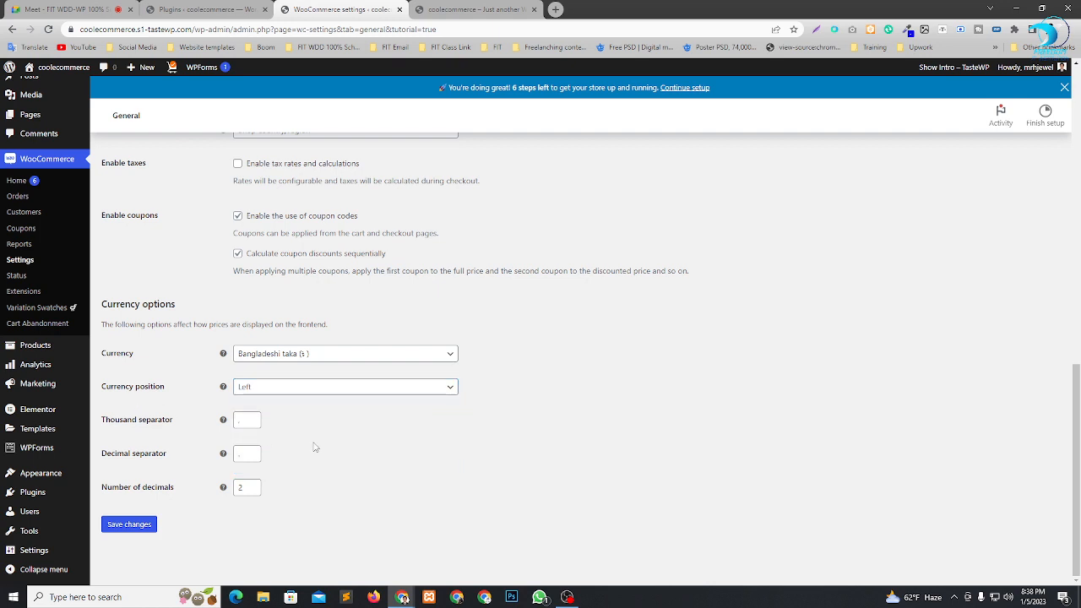
pyautogui.click(252, 429)
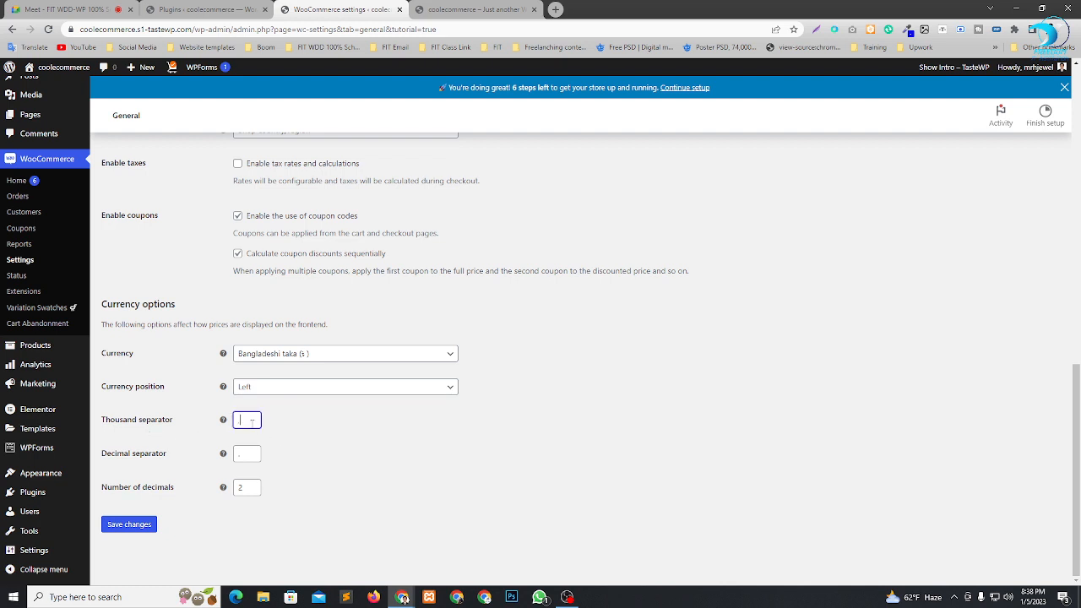
pyautogui.click(330, 434)
pyautogui.click(251, 454)
pyautogui.click(297, 460)
pyautogui.click(460, 8)
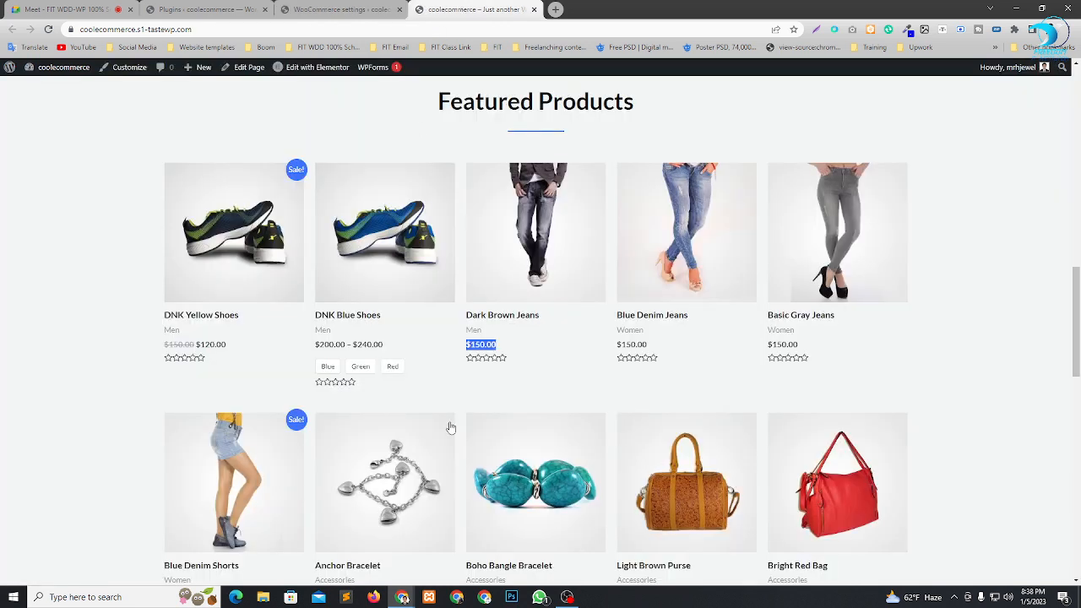
pyautogui.click(489, 346)
pyautogui.moveTo(476, 345); pyautogui.dragTo(492, 348)
pyautogui.click(354, 9)
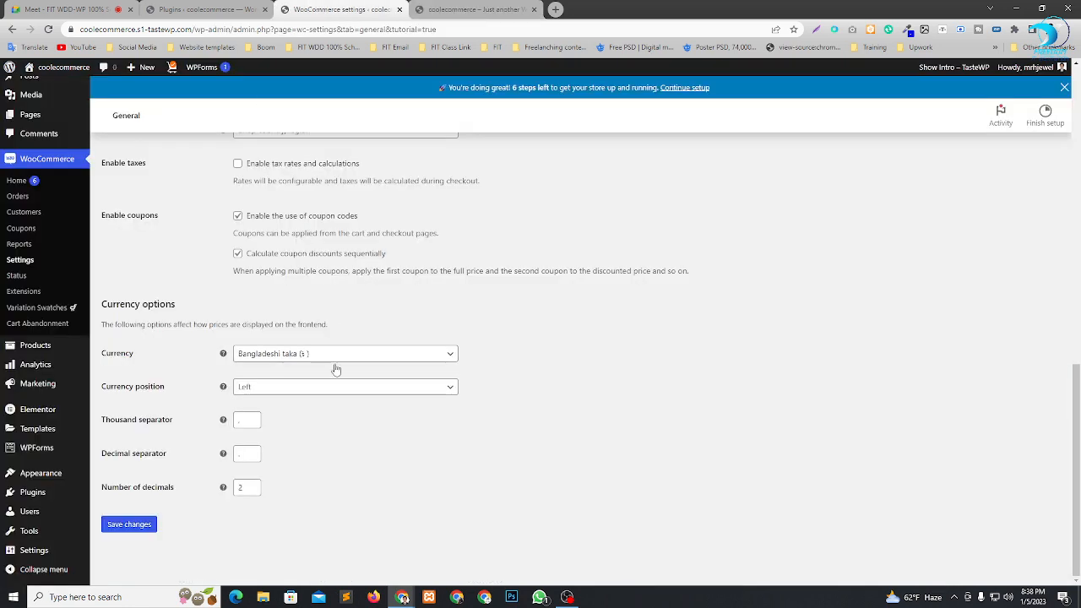
# Check the decimal separator and number of decimals in the currency options and save the general settings.
pyautogui.click(257, 454)
pyautogui.click(242, 489)
pyautogui.click(301, 500)
pyautogui.click(128, 526)
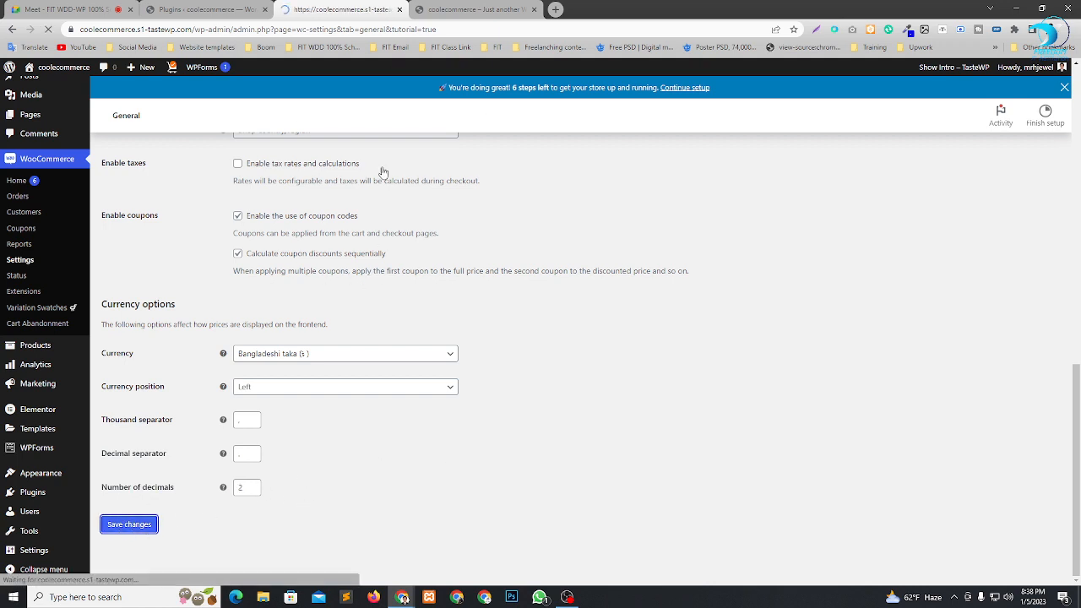
# Reload the storefront home page and examine the currency symbol on the featured product prices.
pyautogui.click(505, 8)
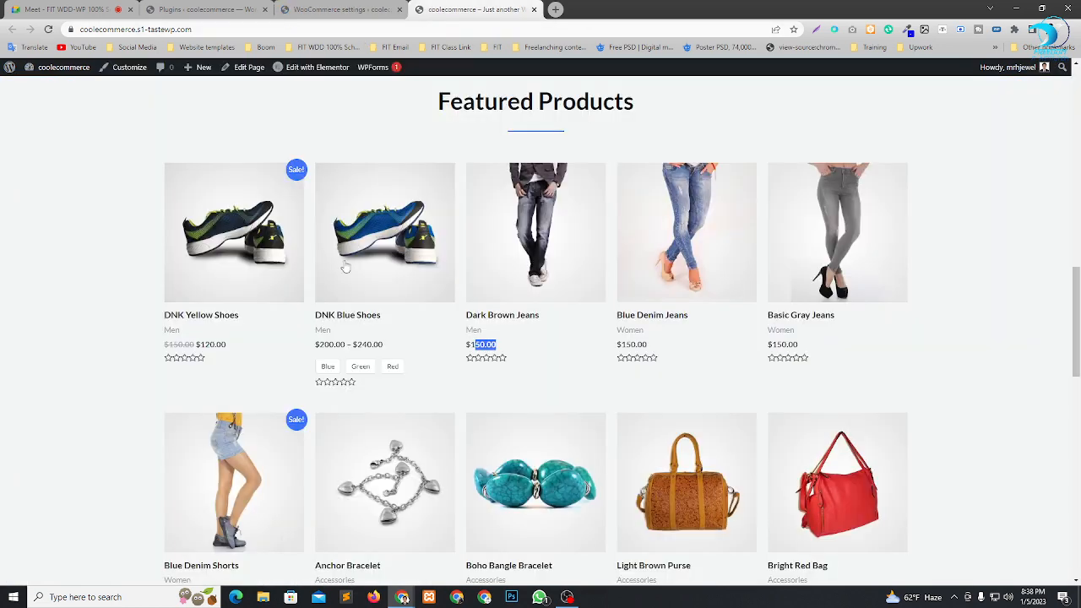
pyautogui.click(49, 30)
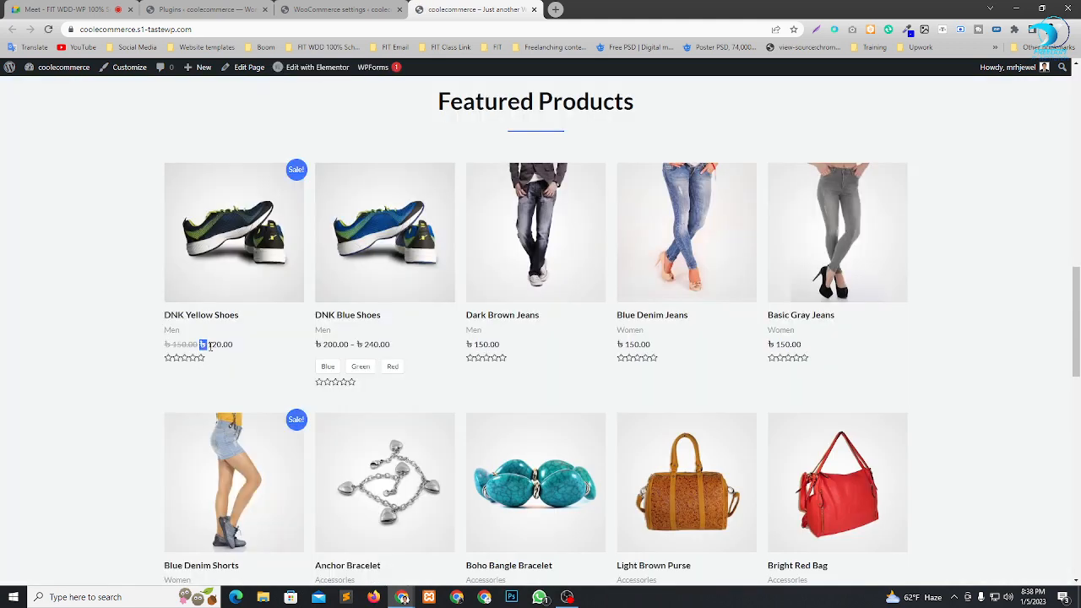
pyautogui.moveTo(312, 359); pyautogui.dragTo(384, 345)
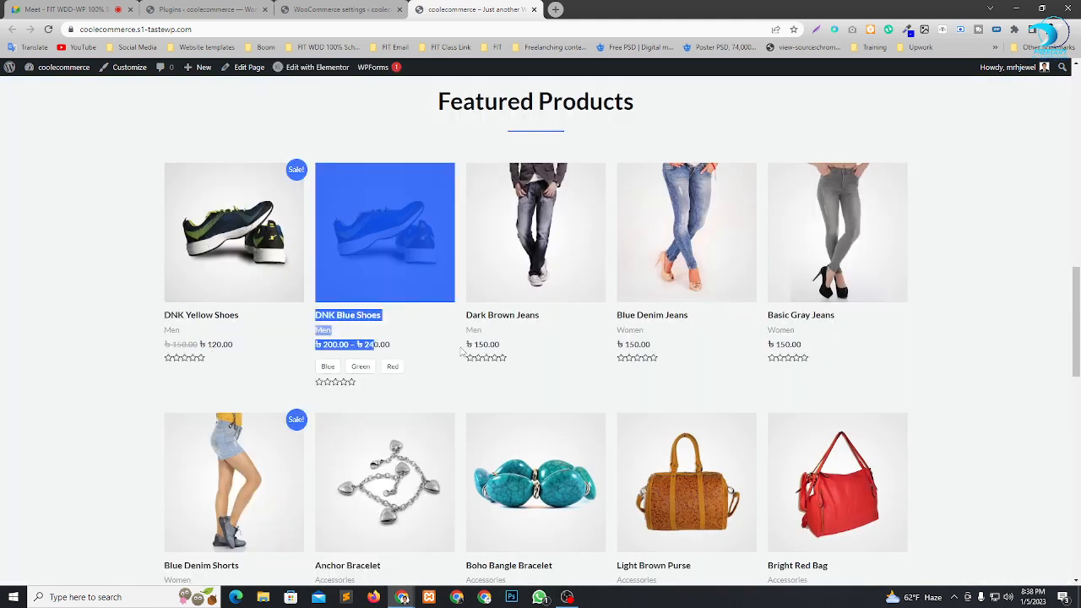
pyautogui.moveTo(466, 346); pyautogui.dragTo(501, 345)
pyautogui.click(52, 252)
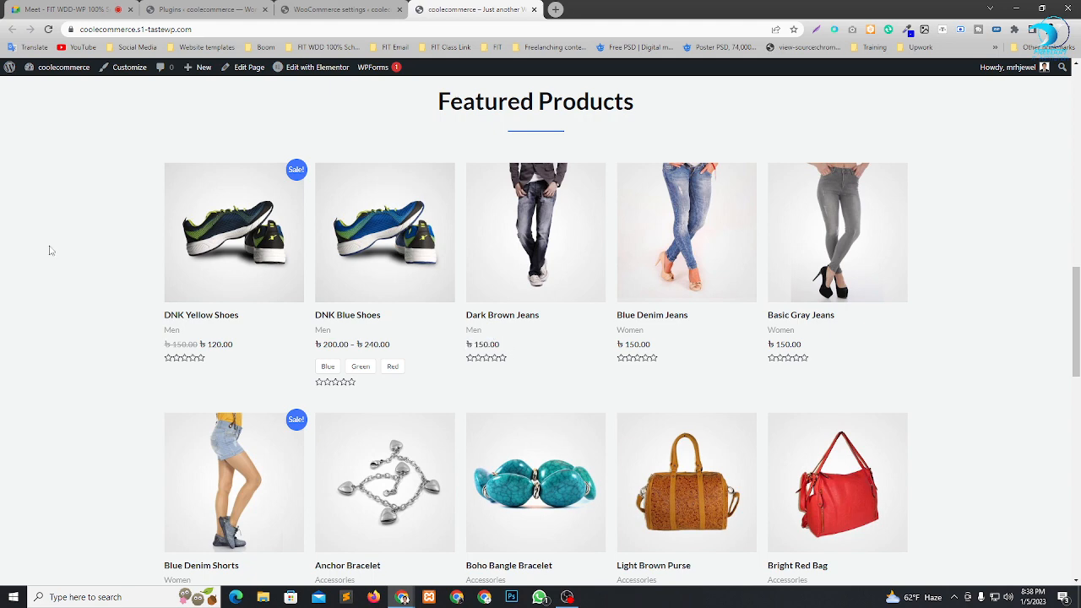
pyautogui.scroll(-1, 431, 307)
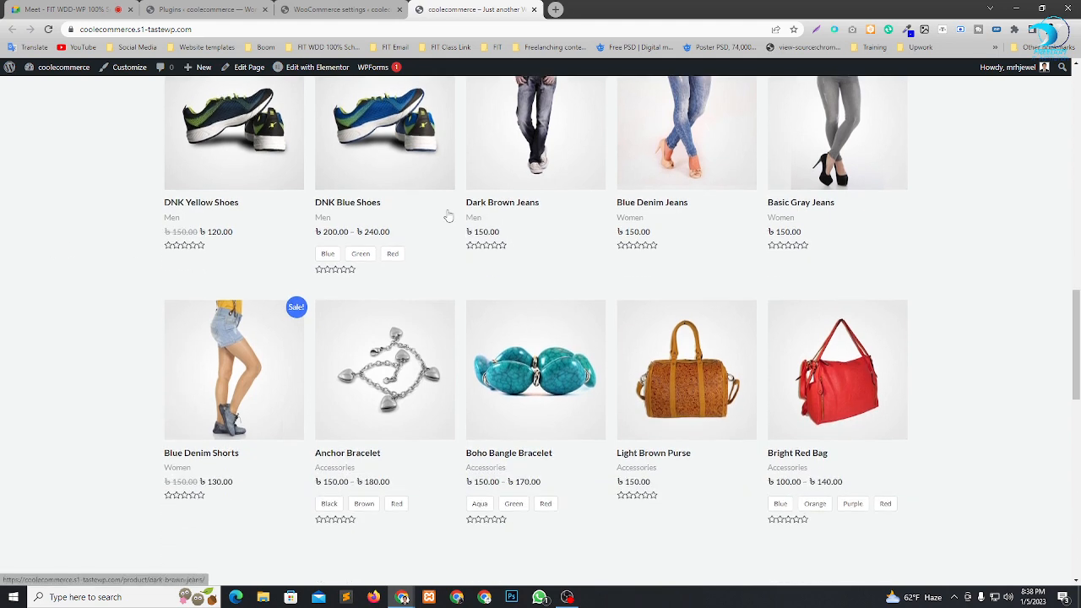
pyautogui.scroll(-2, 651, 407)
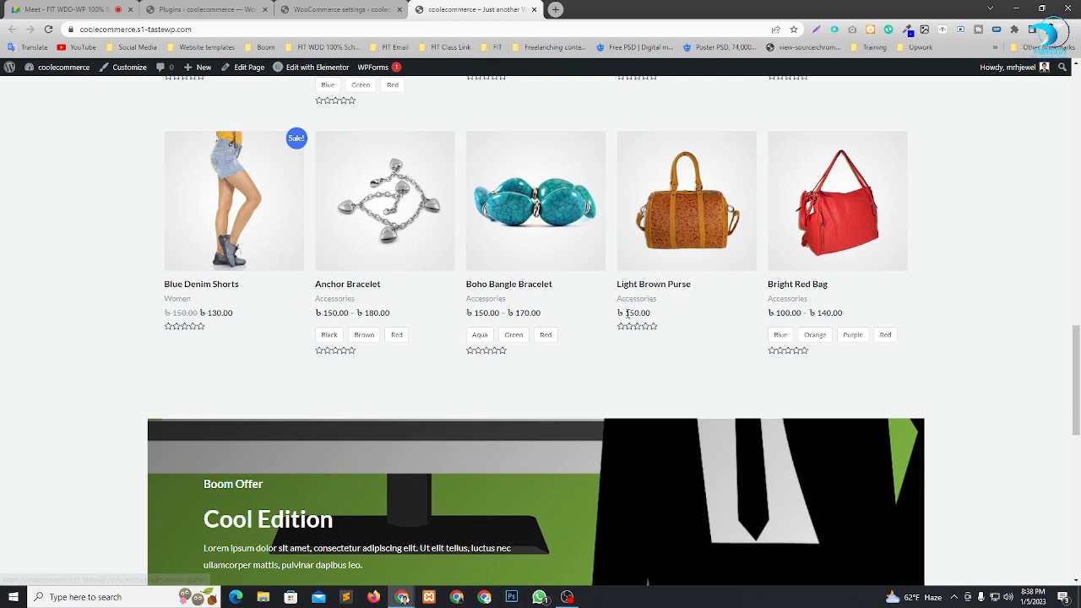
pyautogui.moveTo(625, 314); pyautogui.dragTo(639, 314)
pyautogui.scroll(-7, 646, 300)
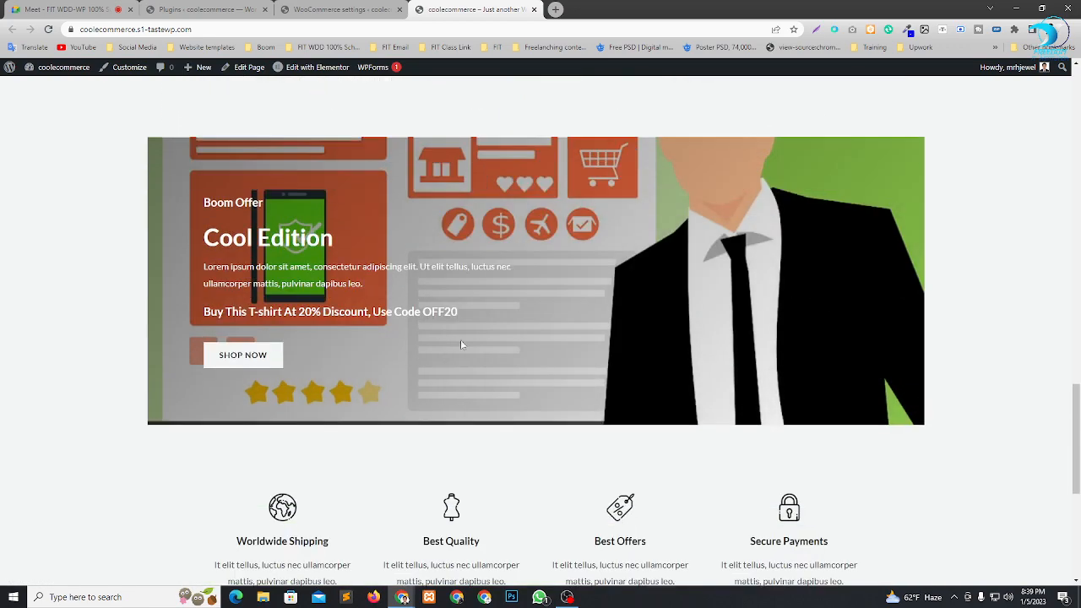
pyautogui.scroll(3, 512, 363)
pyautogui.scroll(3, 792, 347)
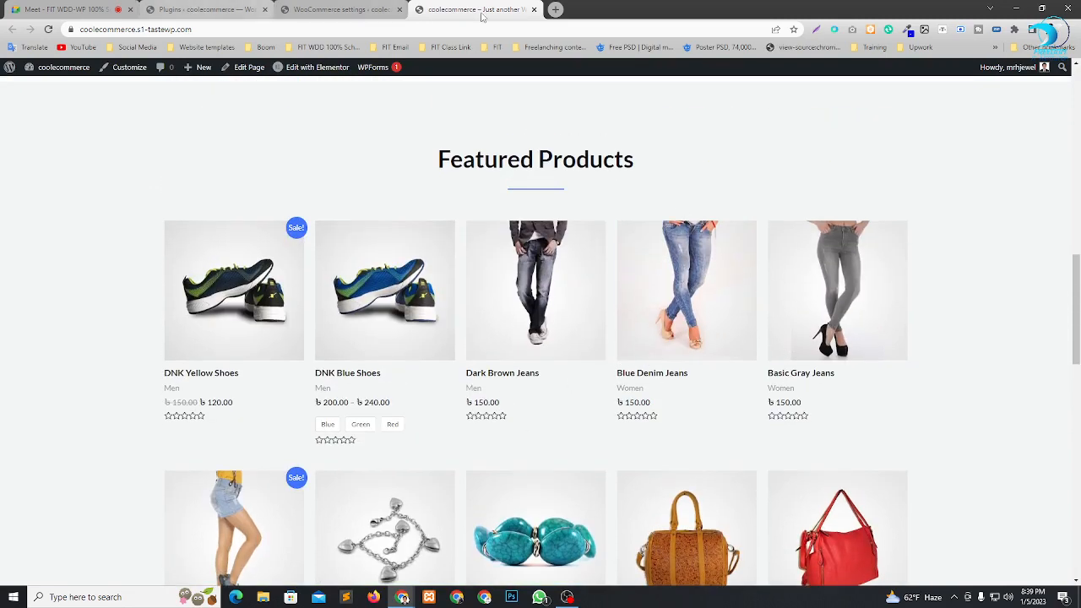
# Return to the WooCommerce general settings and save them once more.
pyautogui.click(304, 7)
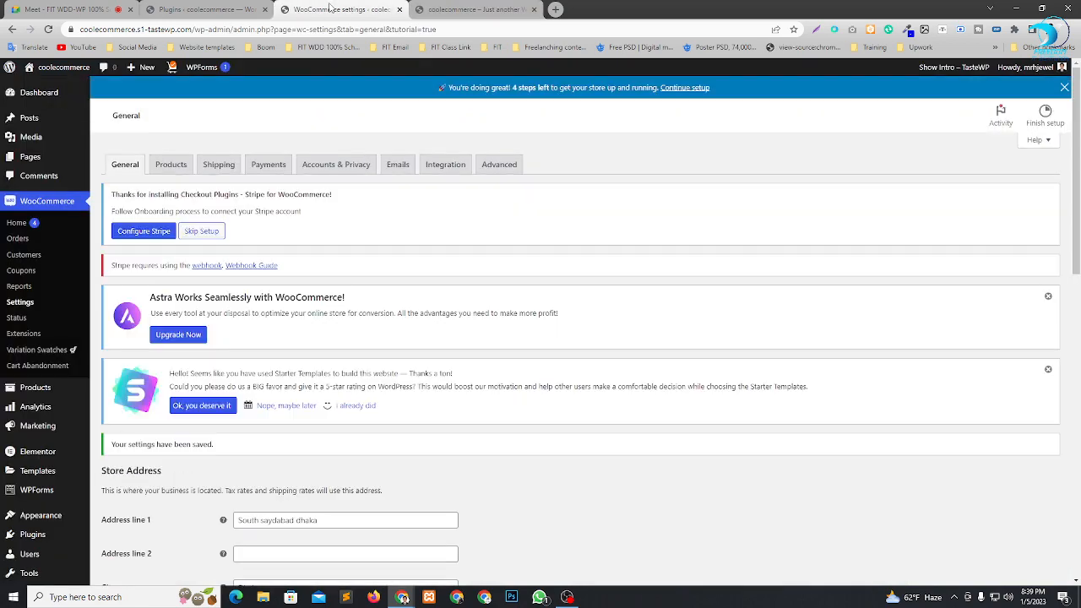
pyautogui.scroll(-10, 325, 310)
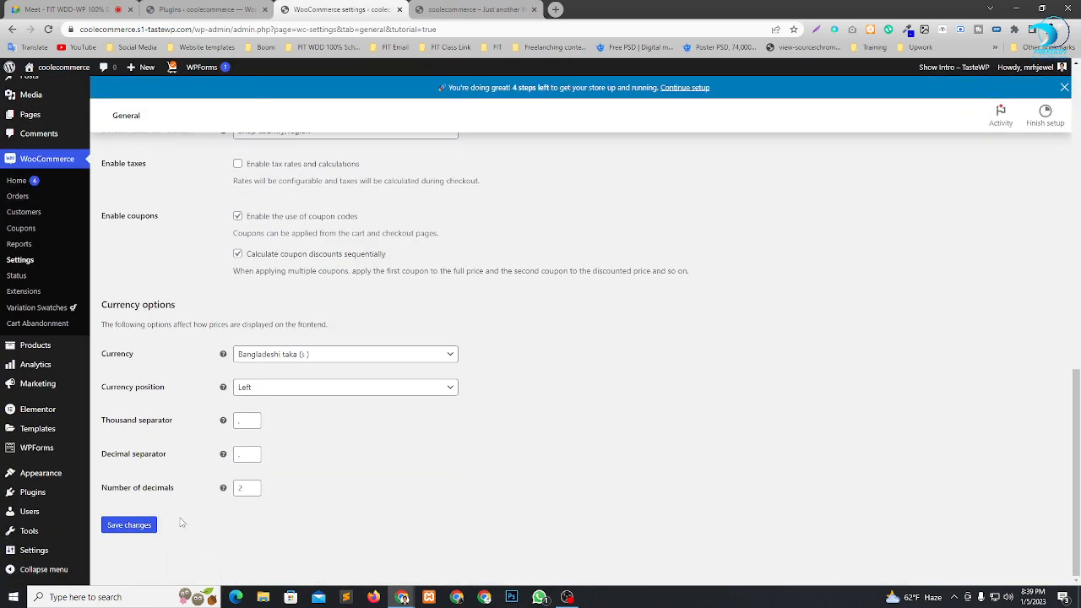
pyautogui.click(110, 525)
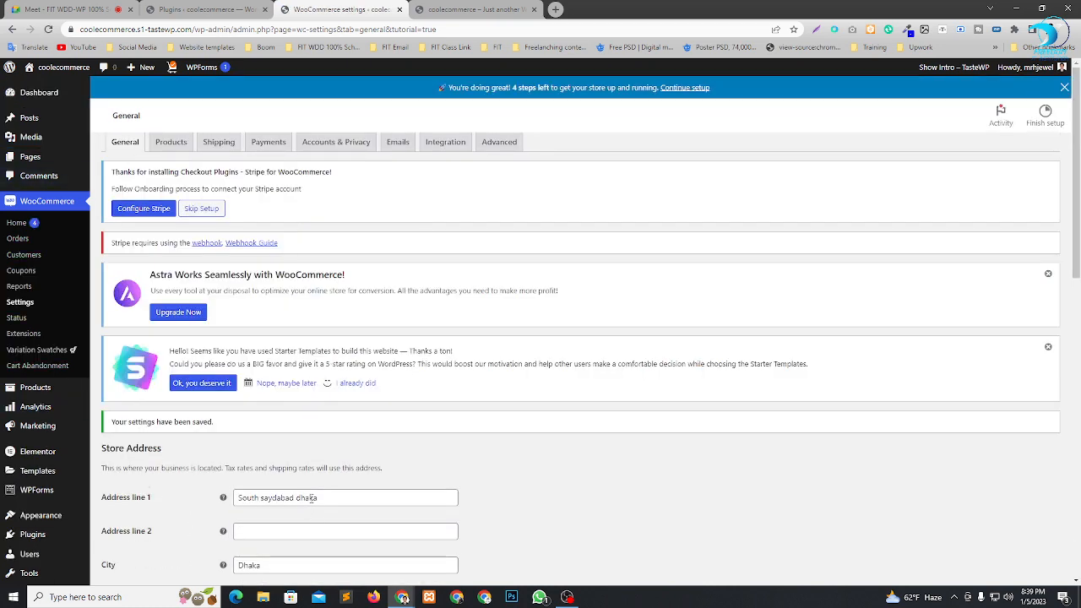
# Open the WooCommerce Products settings and inspect the pages available for the Shop page option.
pyautogui.click(171, 167)
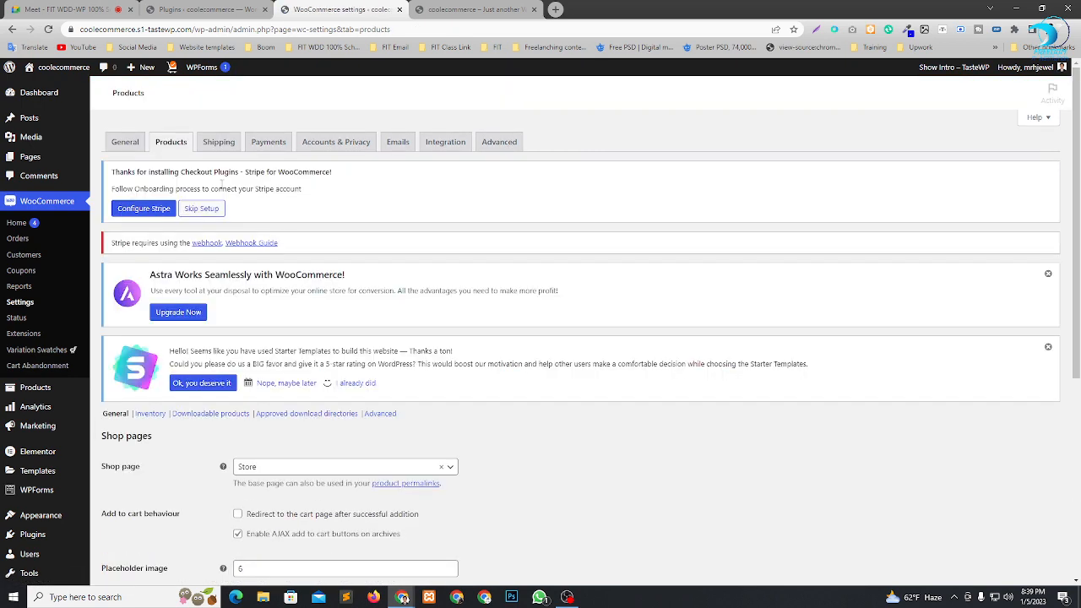
pyautogui.scroll(-5, 381, 227)
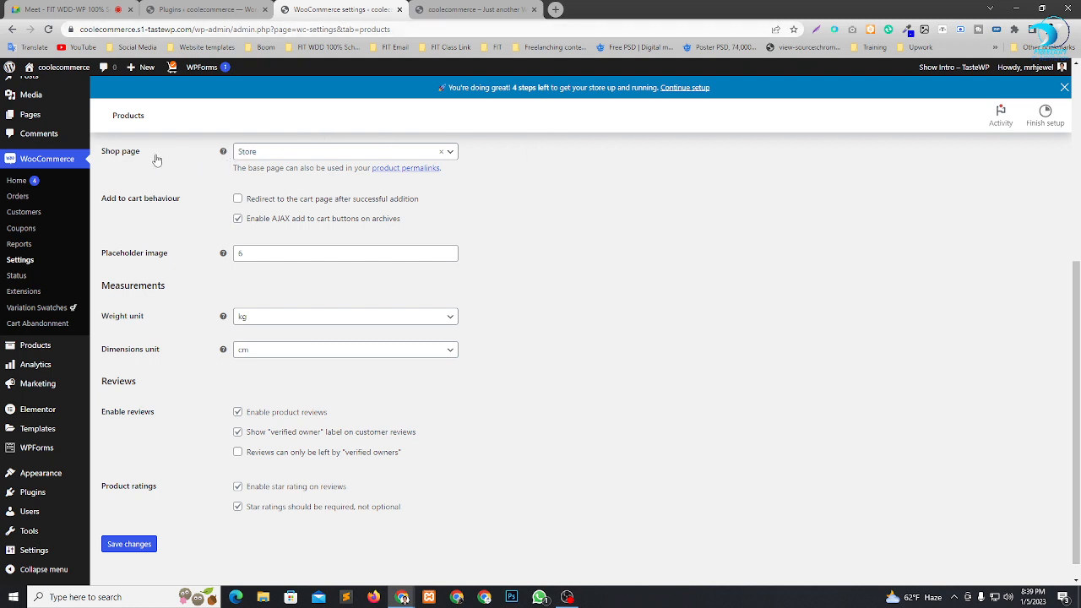
pyautogui.scroll(1, 132, 163)
pyautogui.click(242, 207)
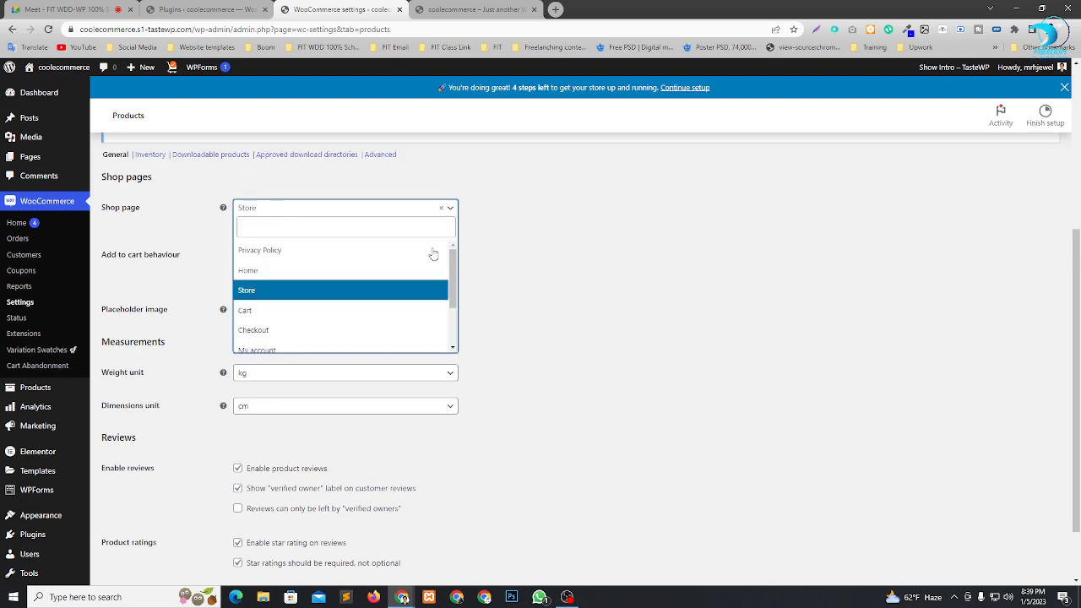
pyautogui.click(580, 282)
# Look over the top of the storefront home page and open the list of all site pages in the admin.
pyautogui.click(426, 9)
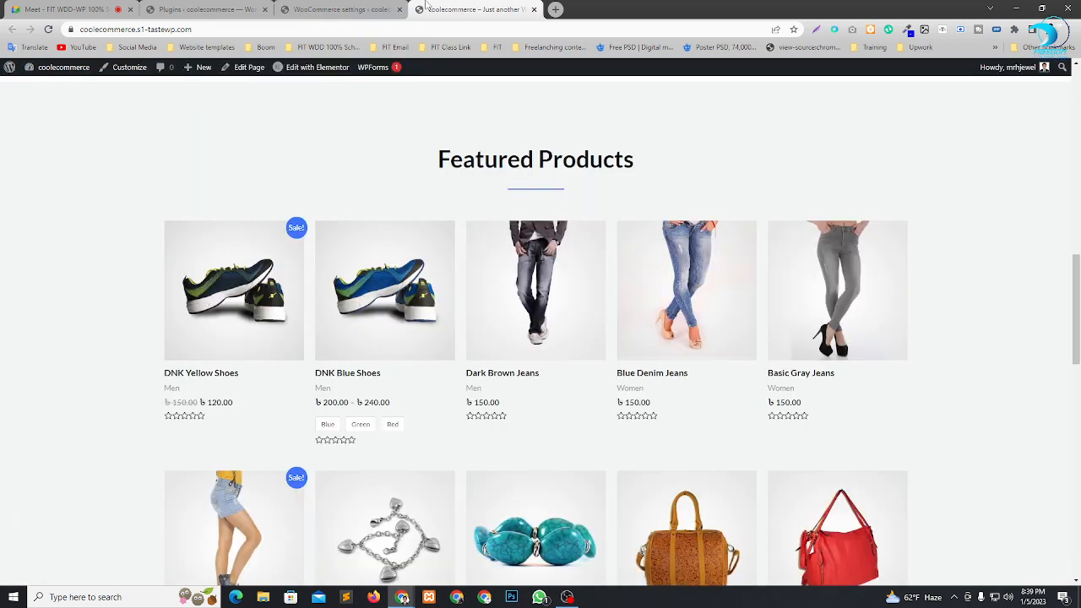
pyautogui.scroll(15, 649, 302)
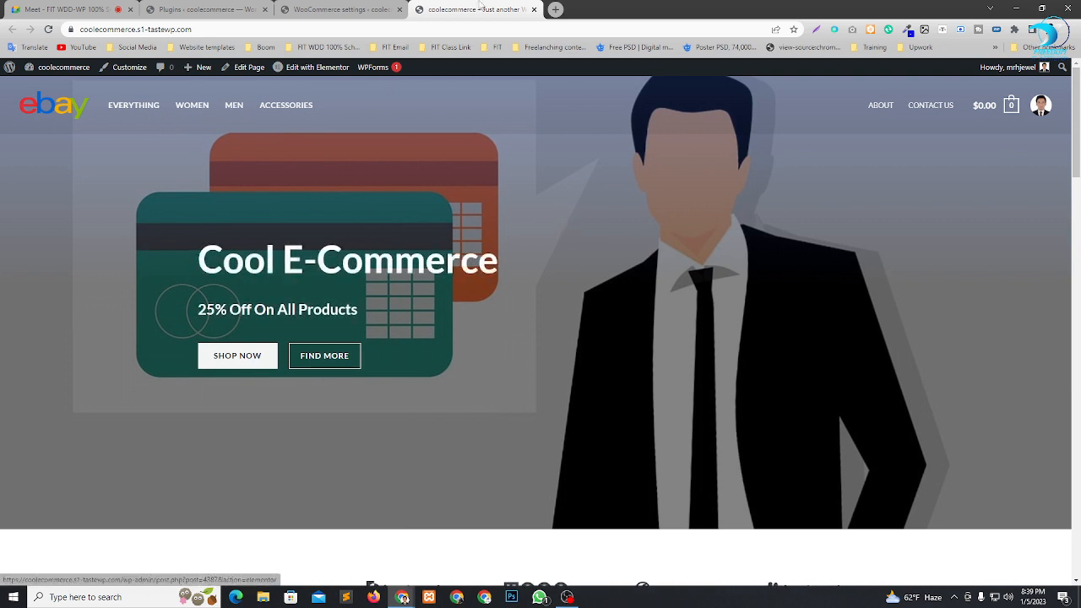
pyautogui.click(342, 9)
pyautogui.click(184, 9)
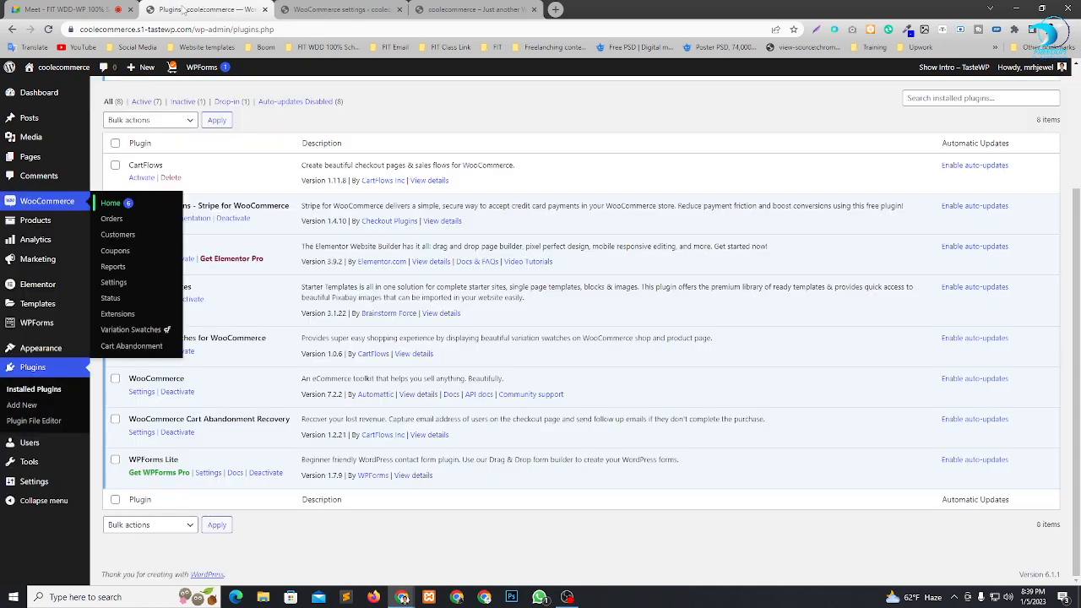
pyautogui.moveTo(43, 160)
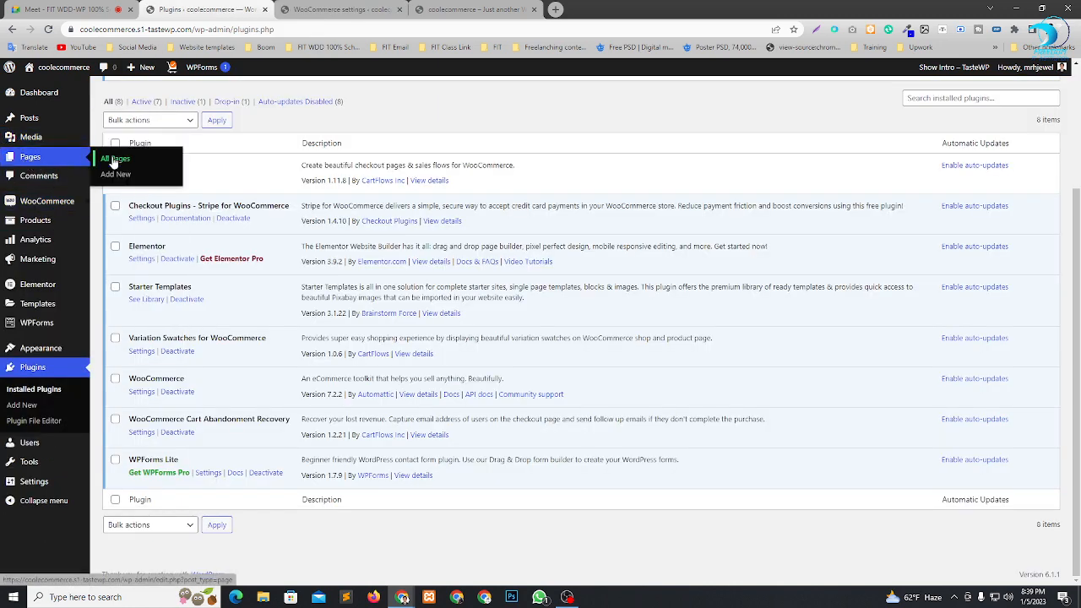
pyautogui.click(113, 161)
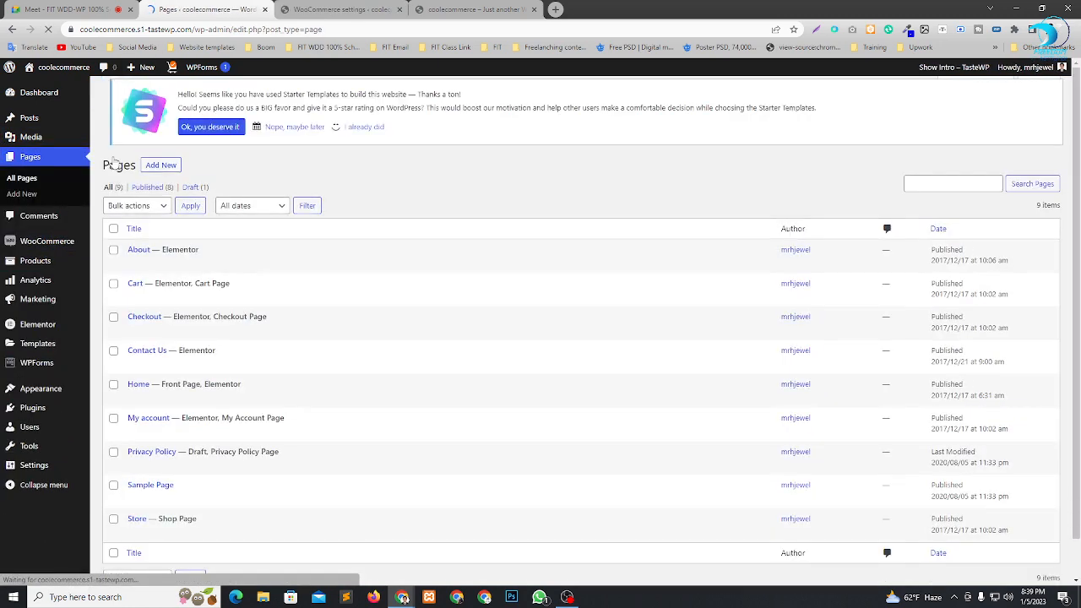
pyautogui.scroll(-1, 243, 316)
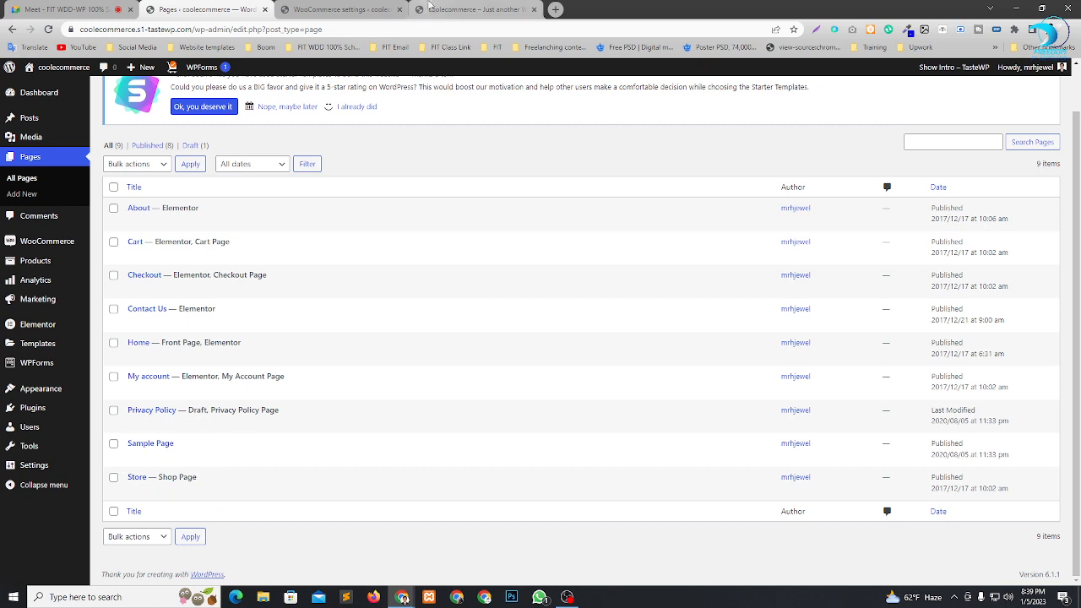
# Recheck the Shop page choices in the Products settings and enable redirecting to the cart page after successful addition.
pyautogui.click(338, 9)
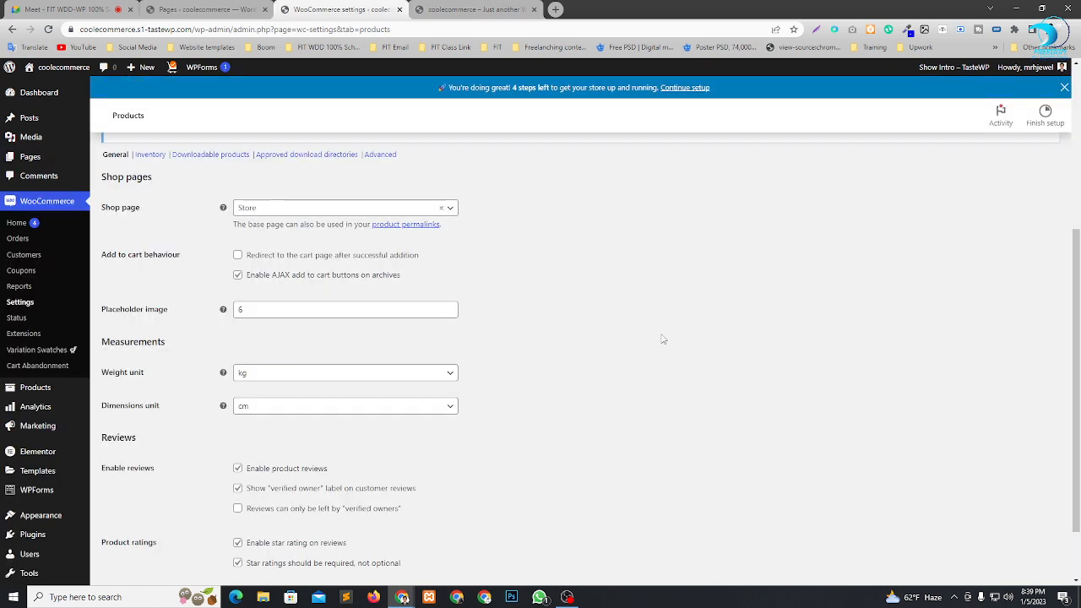
pyautogui.click(451, 211)
pyautogui.click(532, 283)
pyautogui.click(238, 256)
# Open the Boho Bangle Bracelet from the storefront's featured products and try to add it to the cart without choosing an option.
pyautogui.hotkey('ctrl', 'Tab')
pyautogui.scroll(-8, 685, 352)
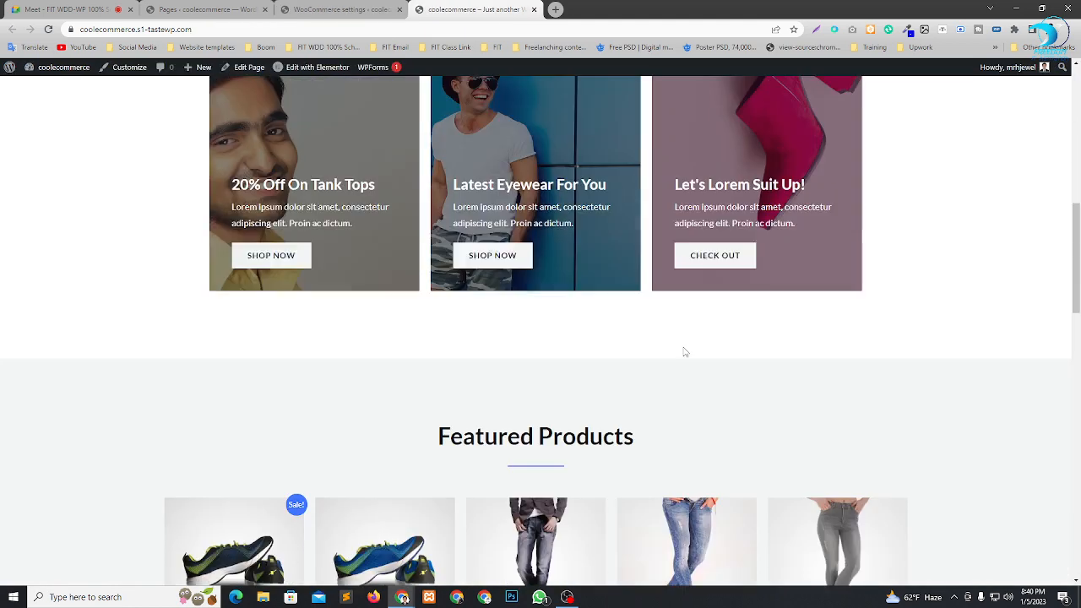
pyautogui.scroll(-5, 667, 355)
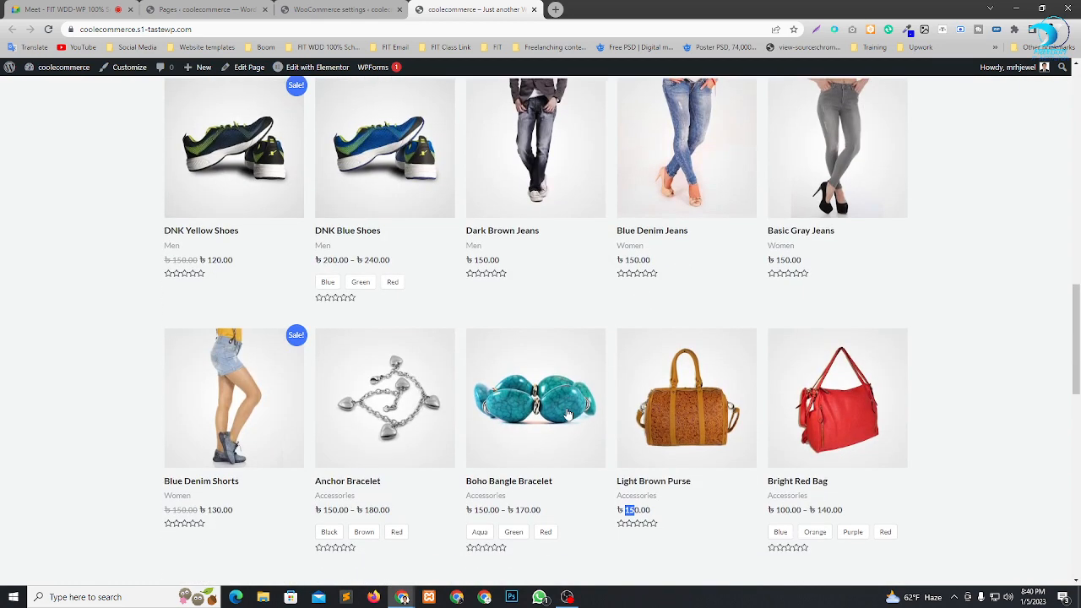
pyautogui.scroll(-2, 569, 414)
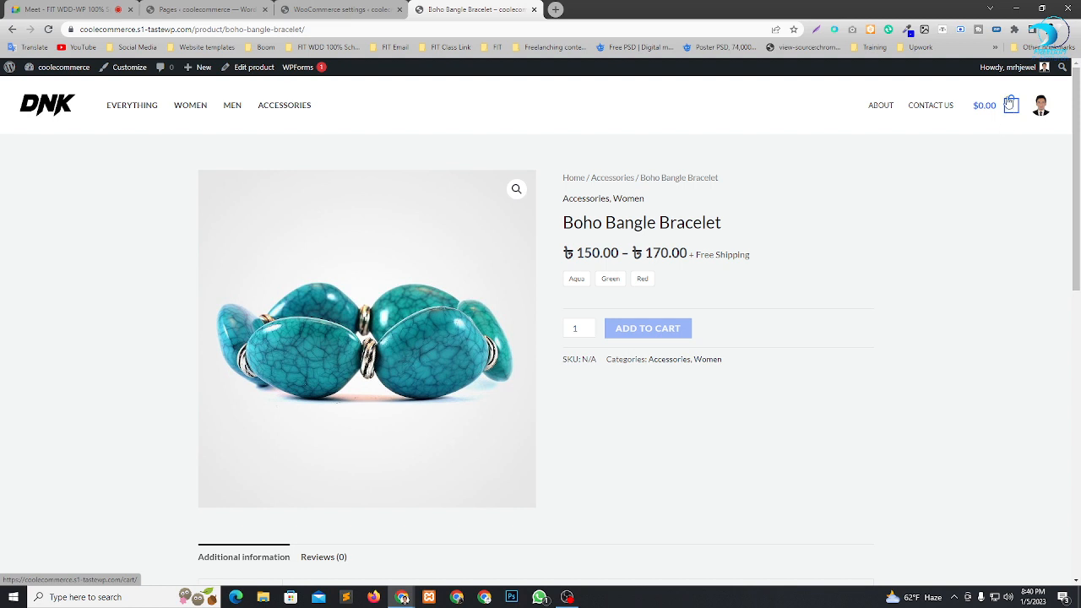
pyautogui.click(647, 331)
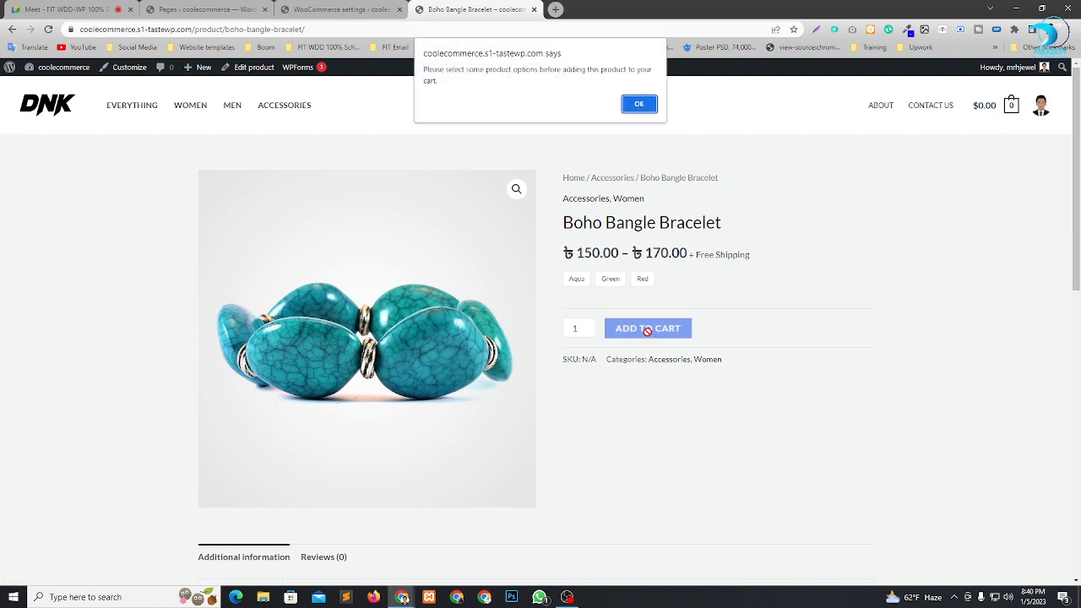
pyautogui.click(639, 103)
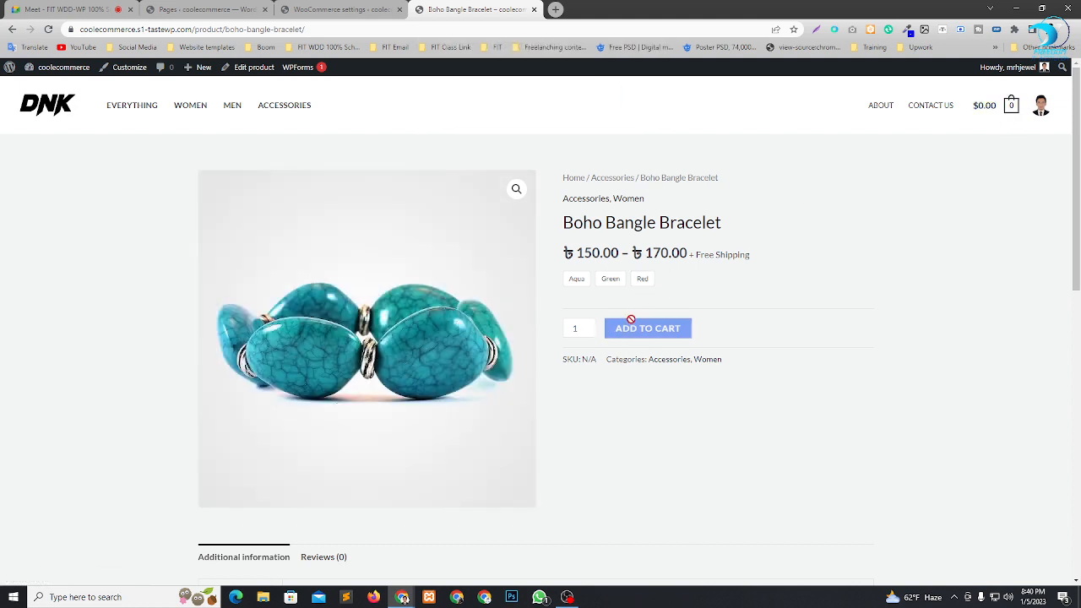
# Return to the WooCommerce Products settings and select kg as the weight unit and cm as the dimensions unit.
pyautogui.click(305, 7)
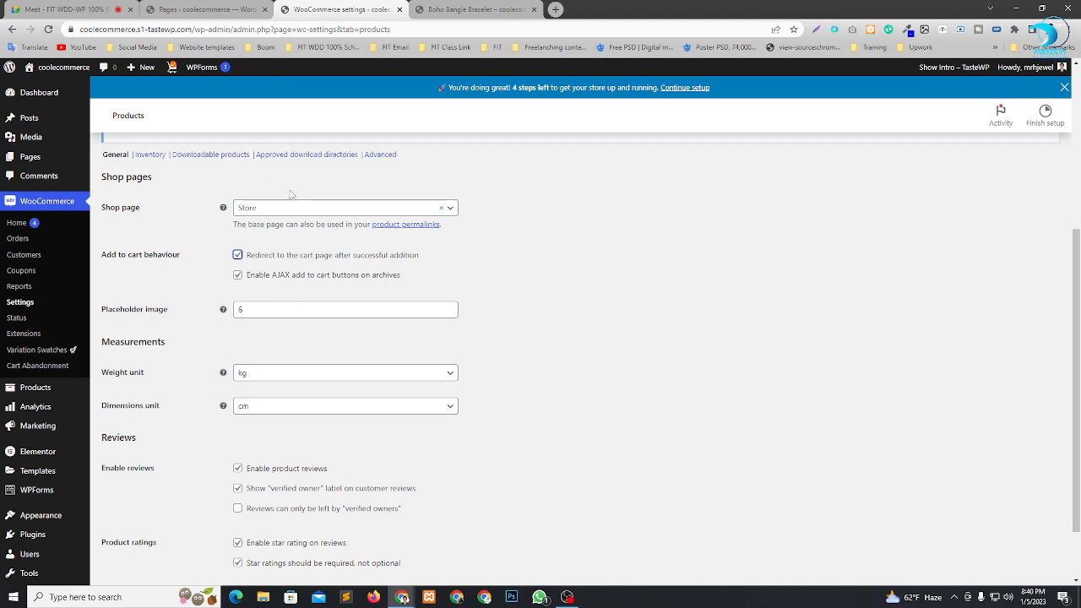
pyautogui.click(582, 313)
pyautogui.hotkey('ctrl', 'Tab')
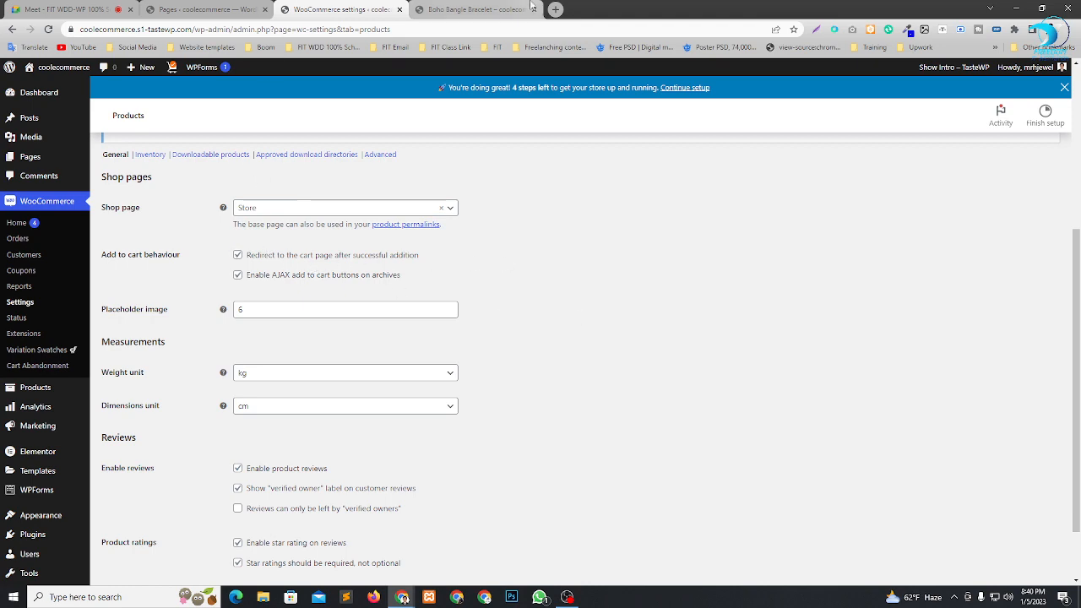
pyautogui.hotkey('ctrl', 'shift', 'Tab')
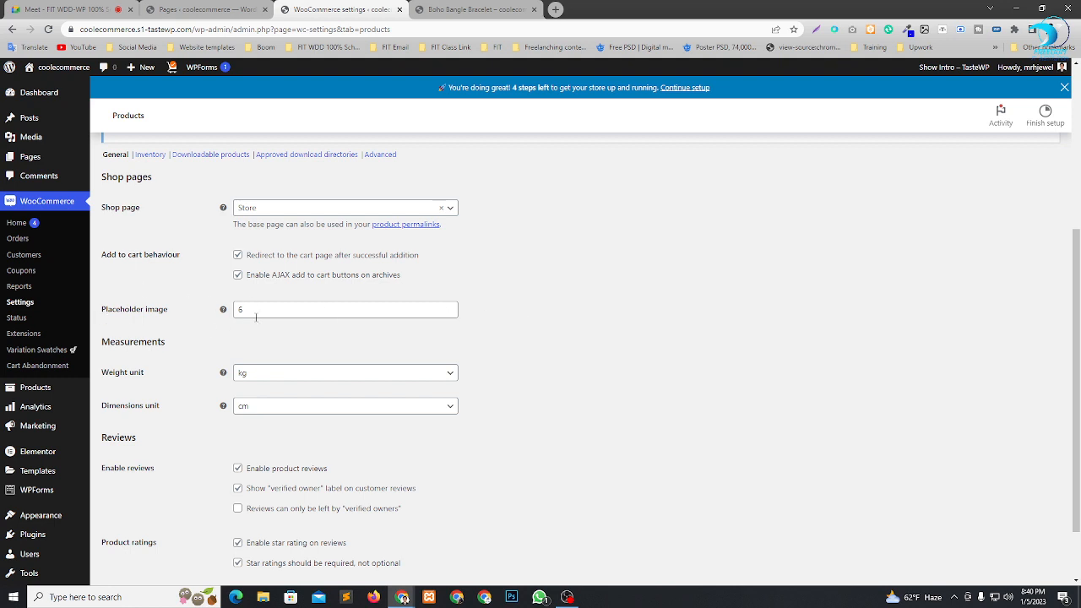
pyautogui.scroll(-1, 494, 277)
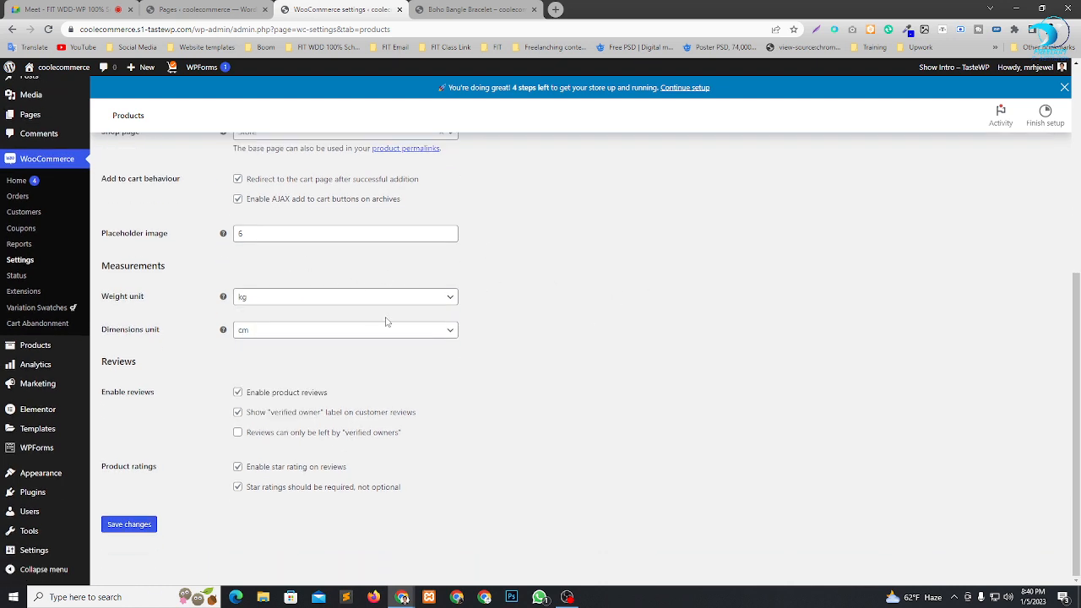
pyautogui.click(283, 304)
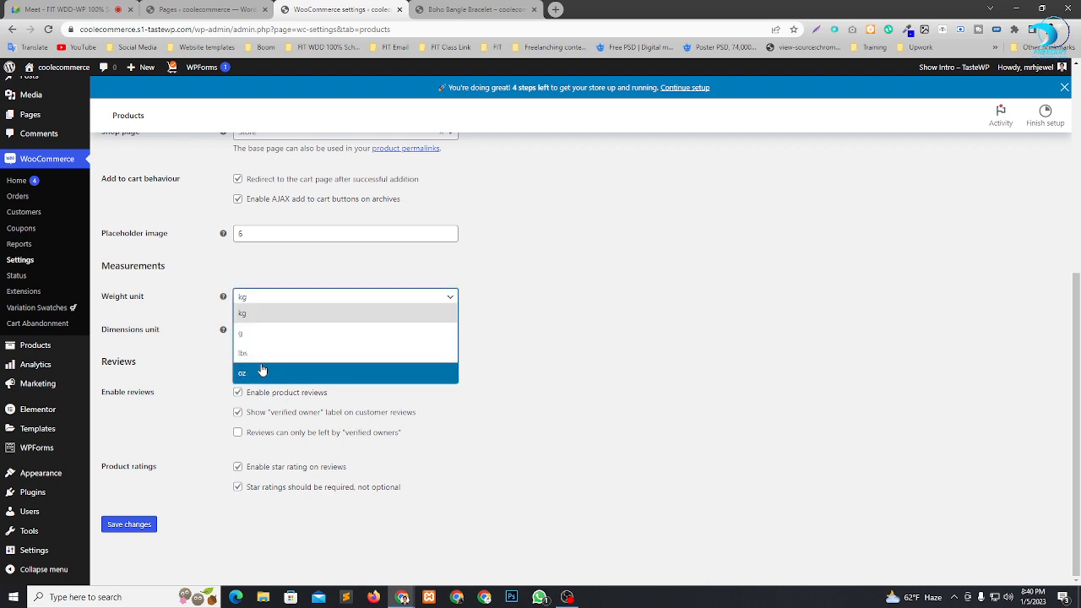
pyautogui.click(264, 320)
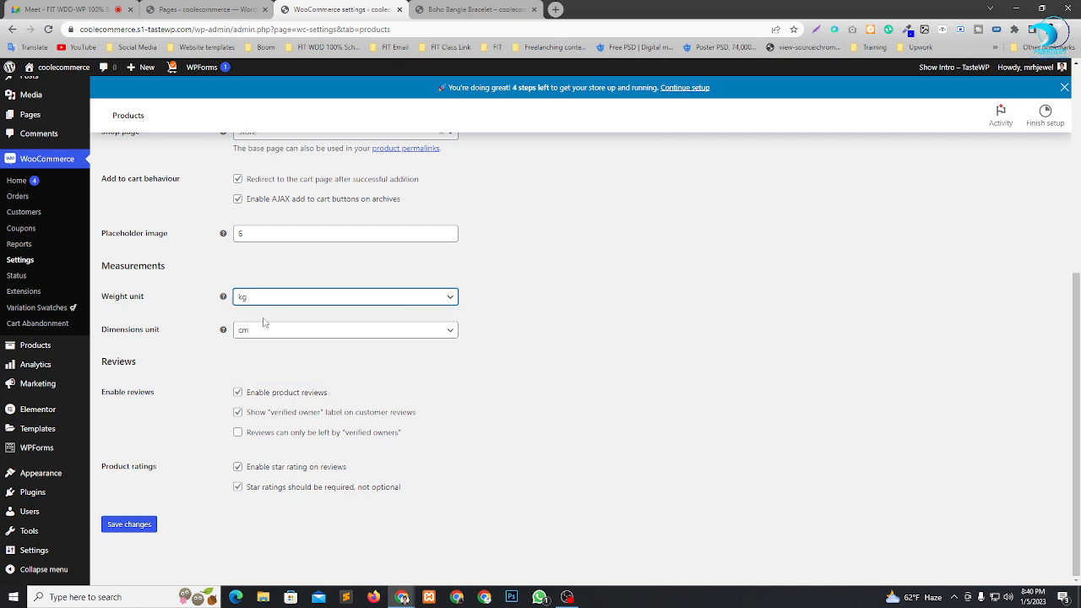
pyautogui.click(601, 319)
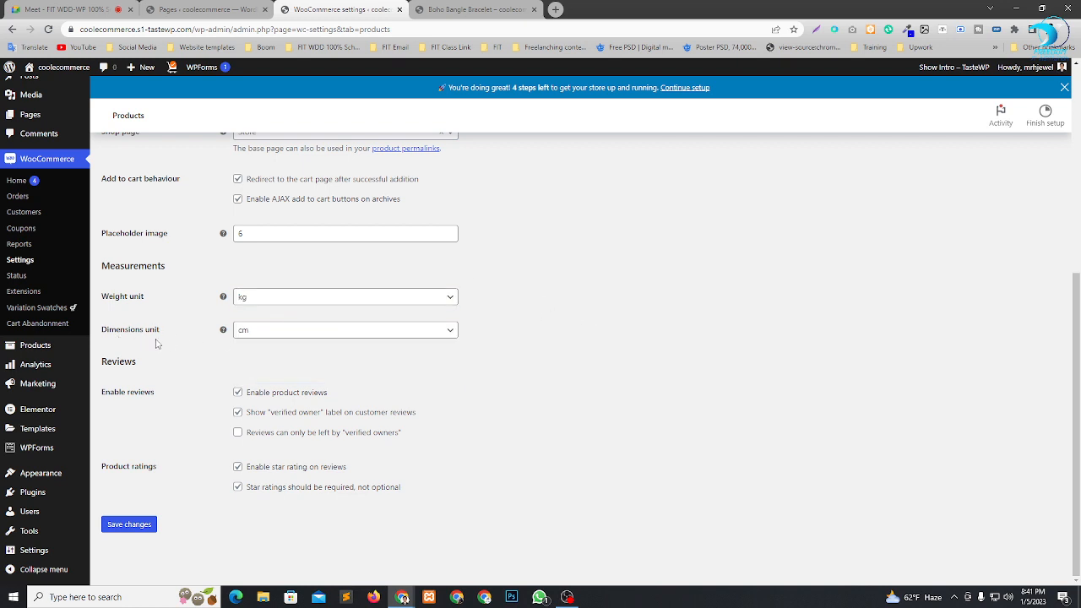
pyautogui.click(273, 336)
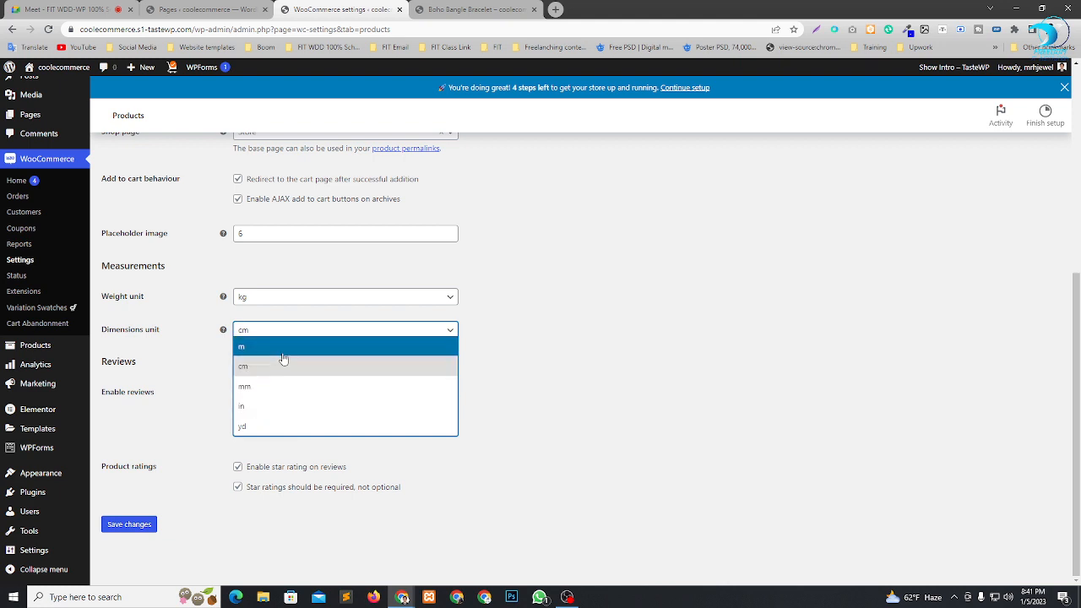
pyautogui.click(273, 368)
pyautogui.click(635, 336)
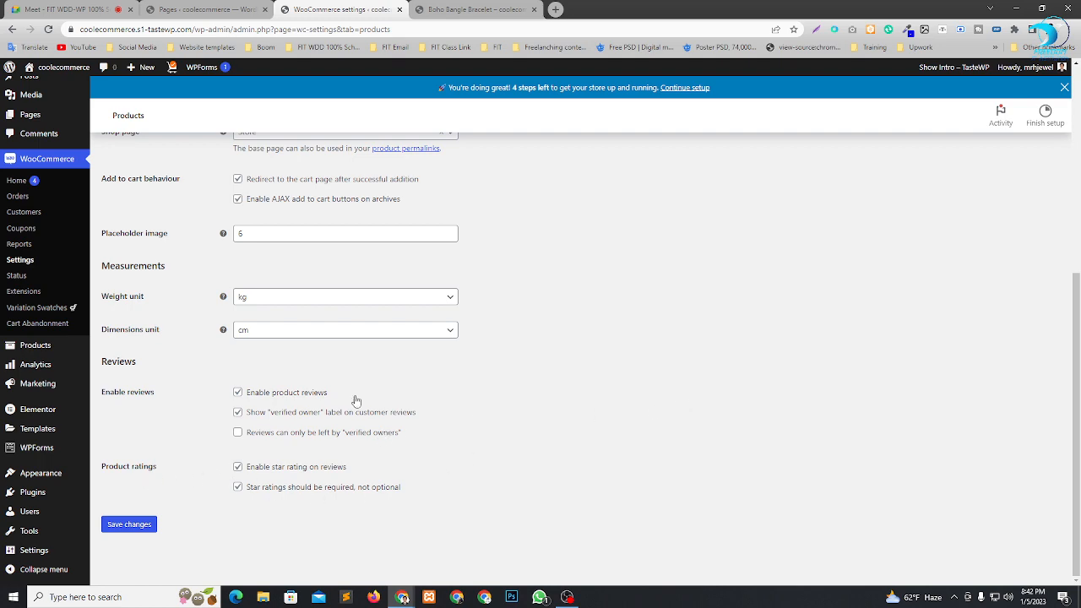
# Compare the star ratings under the bracelet page's related products with the product ratings options, dismissing the chat notification.
pyautogui.click(473, 9)
pyautogui.scroll(-8, 336, 303)
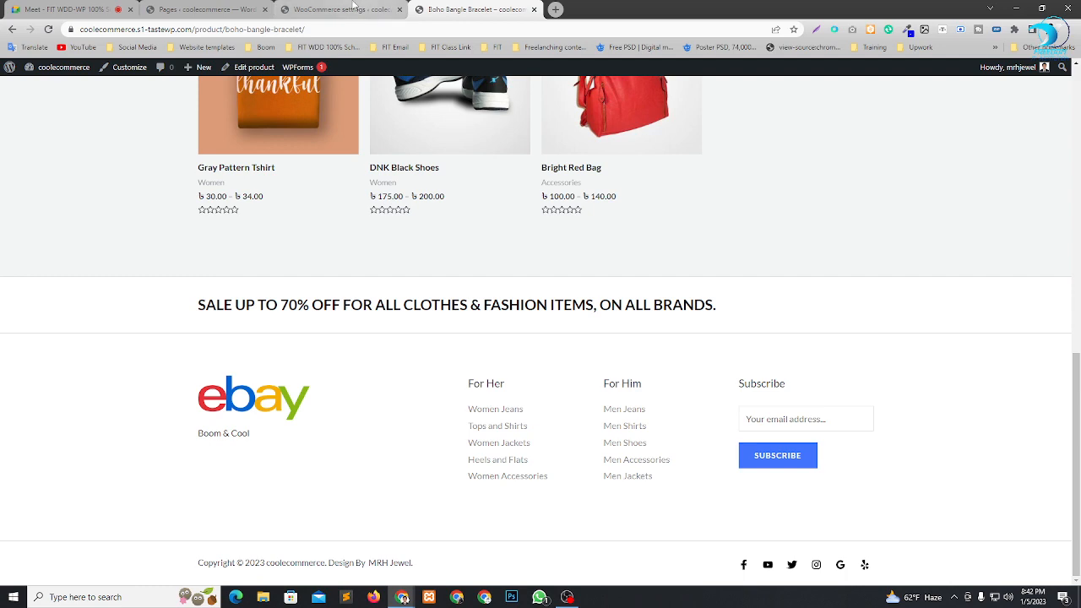
pyautogui.click(393, 6)
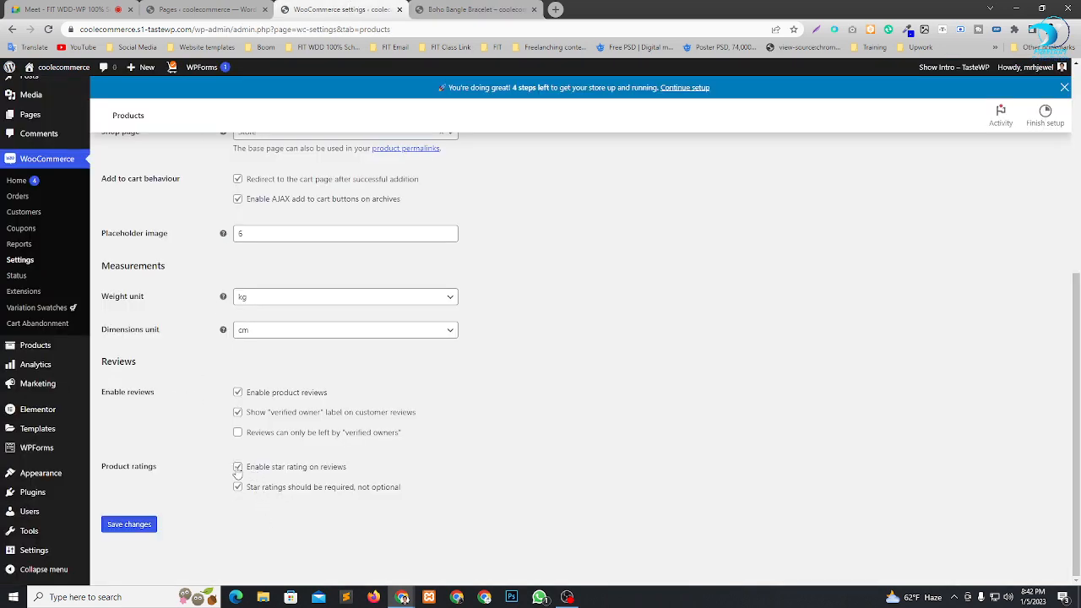
pyautogui.hotkey('ctrl', 'Tab')
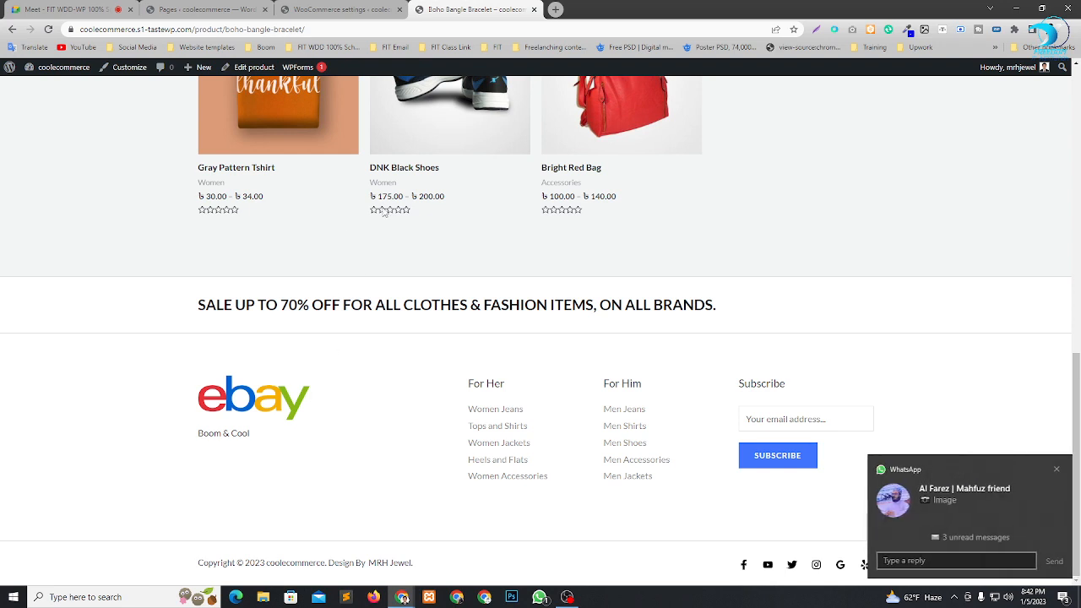
pyautogui.click(1056, 469)
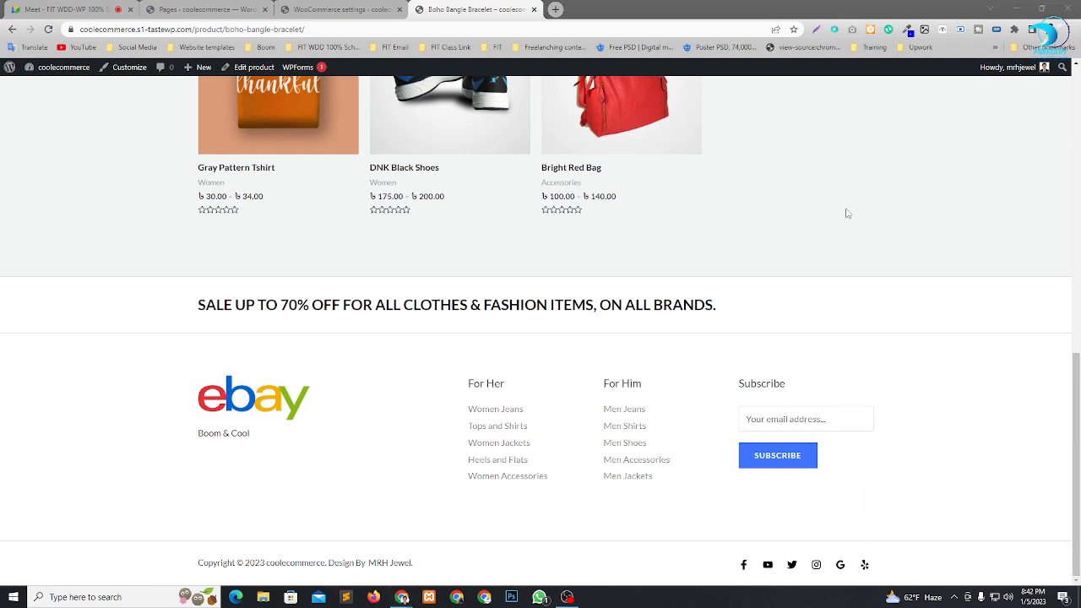
# Keep star ratings required on reviews in the Products settings and save the changes.
pyautogui.click(338, 9)
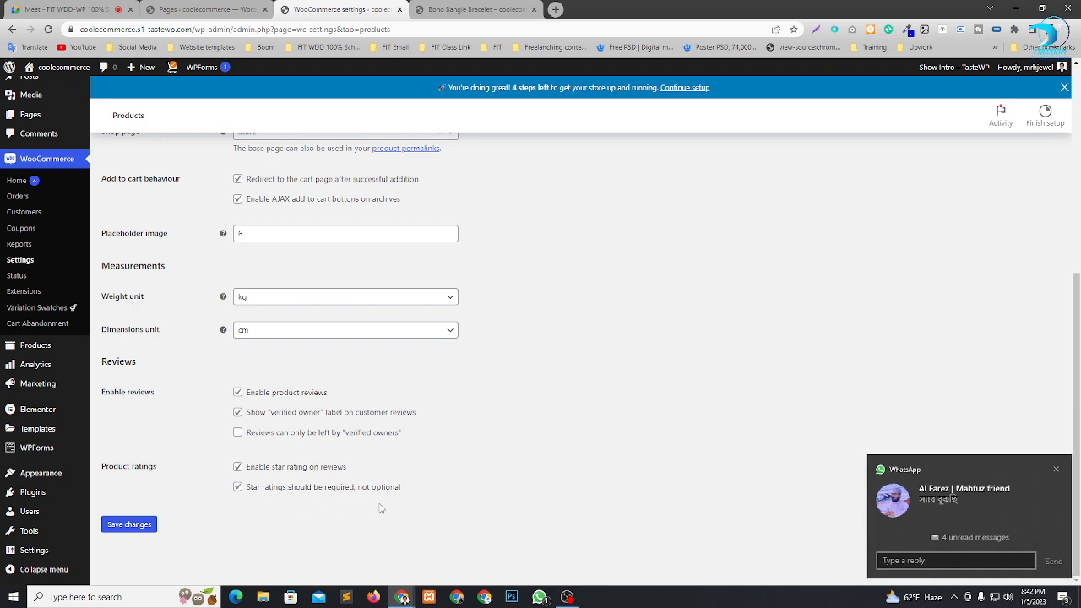
pyautogui.click(1057, 470)
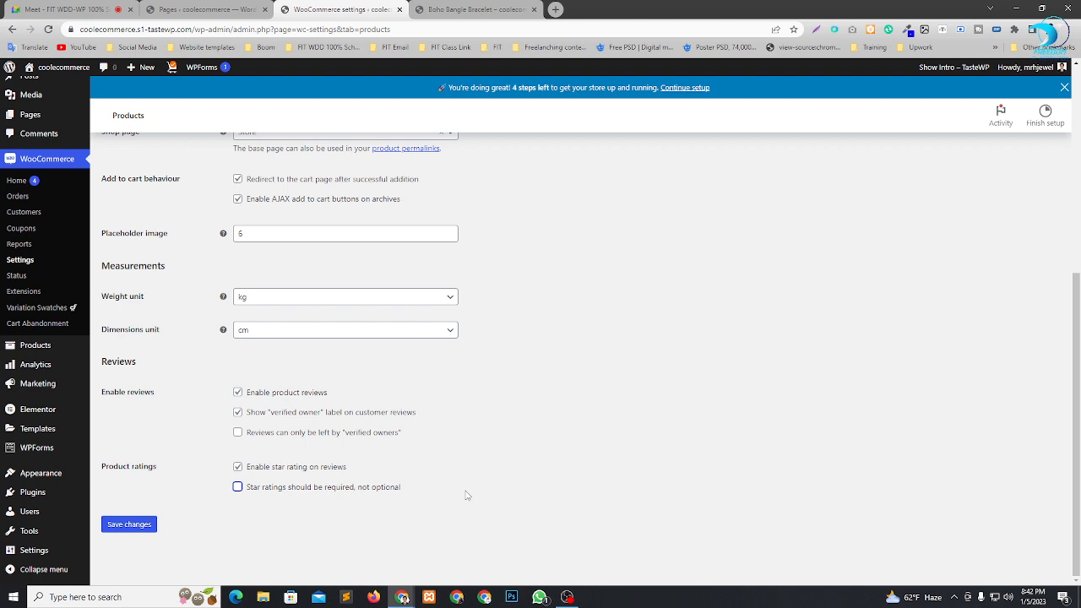
pyautogui.click(239, 491)
pyautogui.click(114, 525)
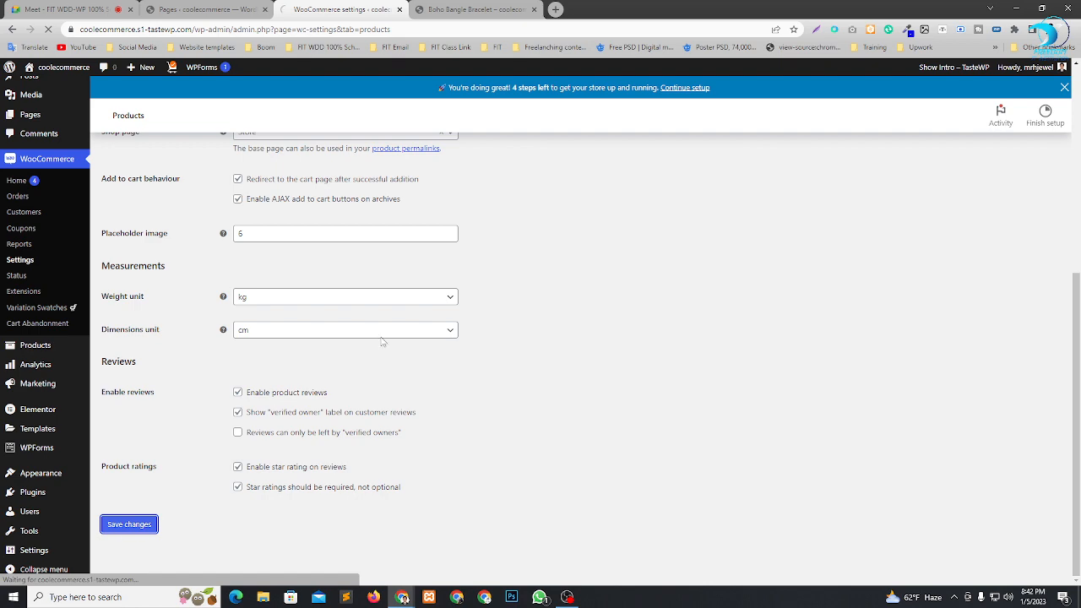
# Reload the bracelet page, add the related White Underground Tshirt to the cart from its product page and review the cart.
pyautogui.click(445, 8)
pyautogui.scroll(1, 285, 198)
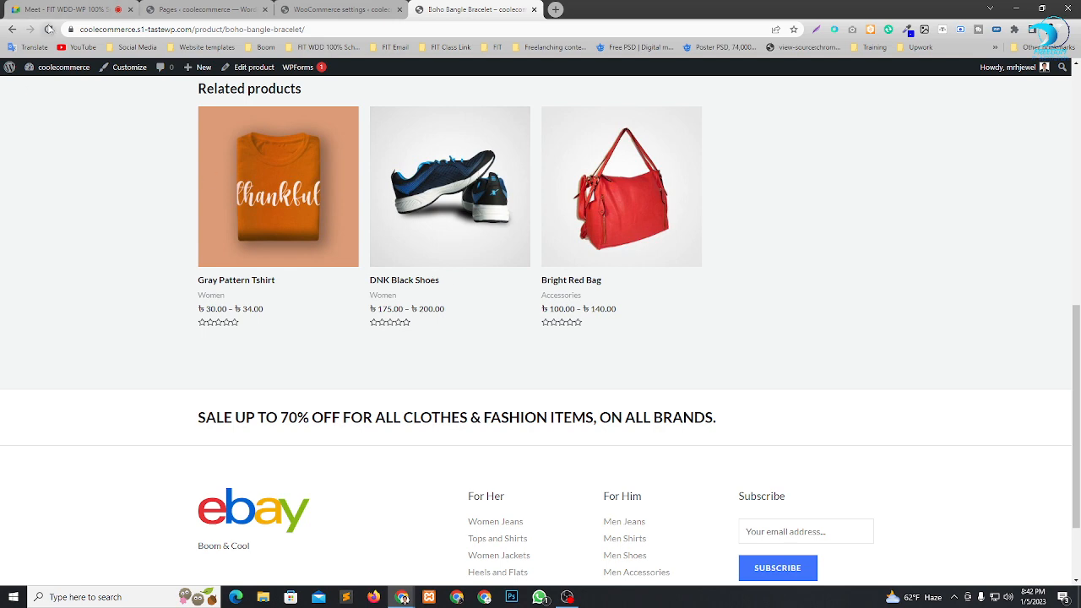
pyautogui.click(48, 29)
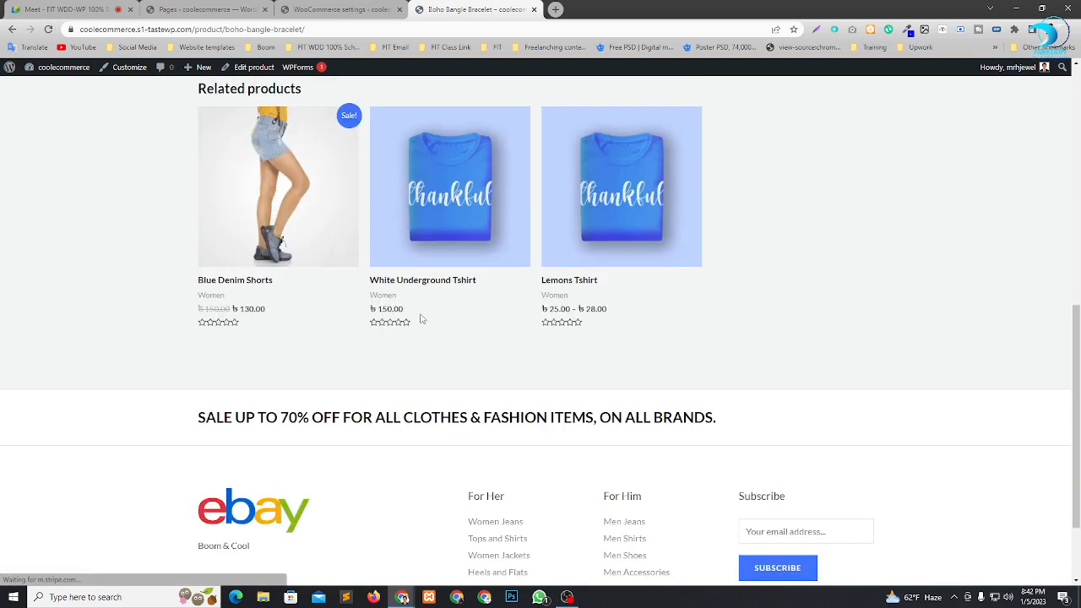
pyautogui.click(418, 283)
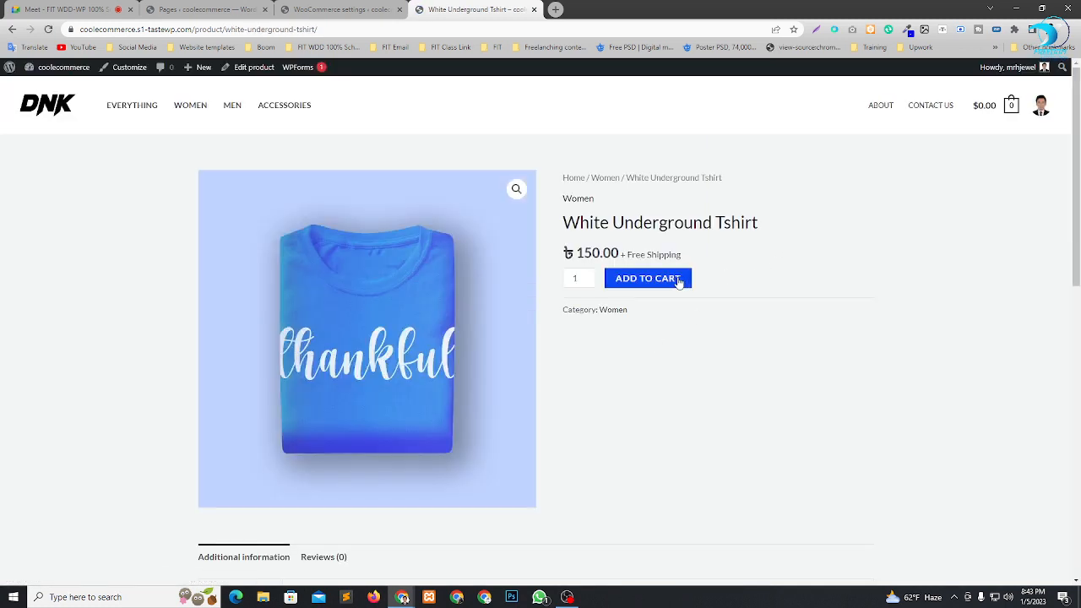
pyautogui.click(678, 282)
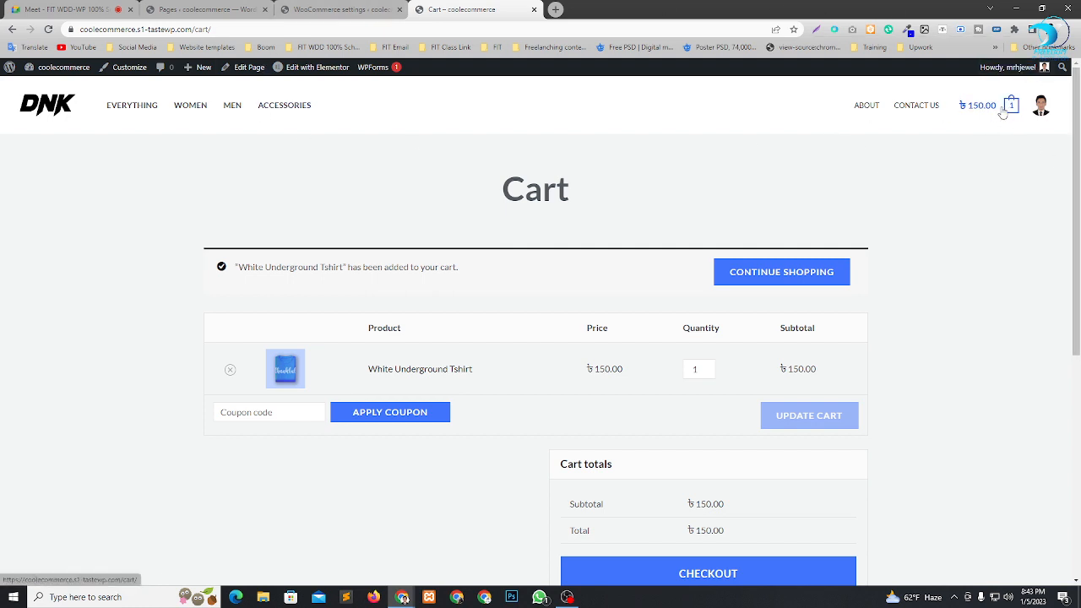
pyautogui.scroll(-2, 1022, 277)
pyautogui.scroll(3, 1014, 338)
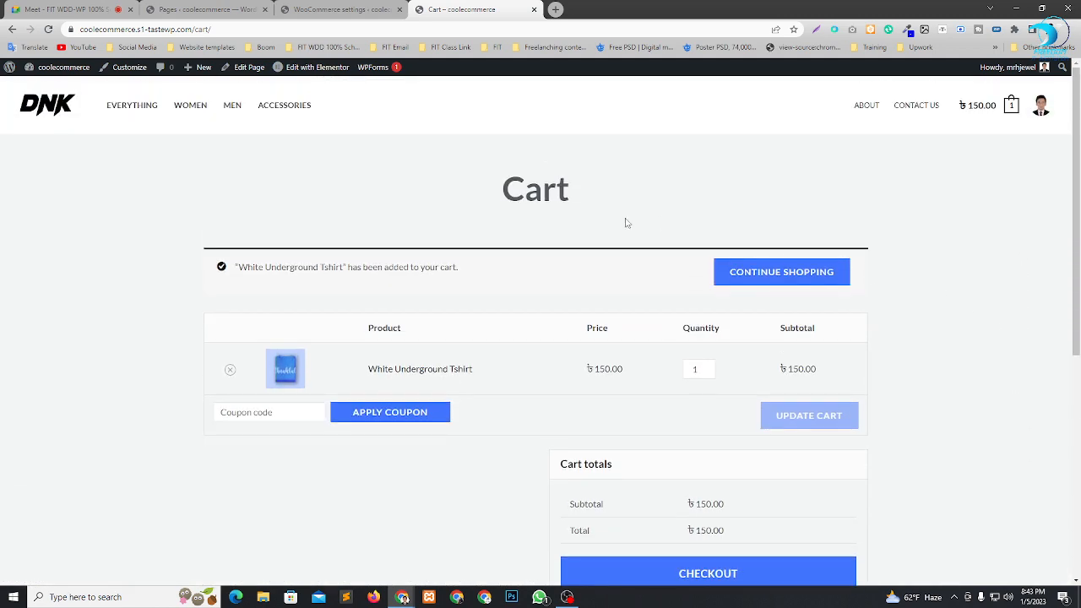
pyautogui.scroll(-1, 505, 308)
pyautogui.scroll(-1, 505, 309)
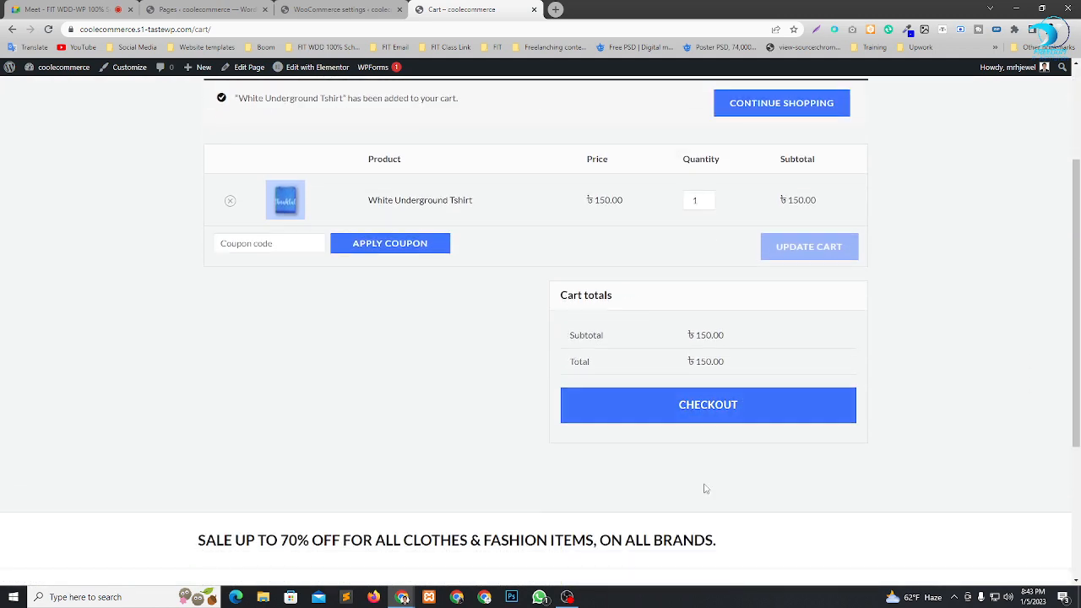
# Return to the WooCommerce settings, open the Shipping section and look over its shipping zones area.
pyautogui.click(285, 8)
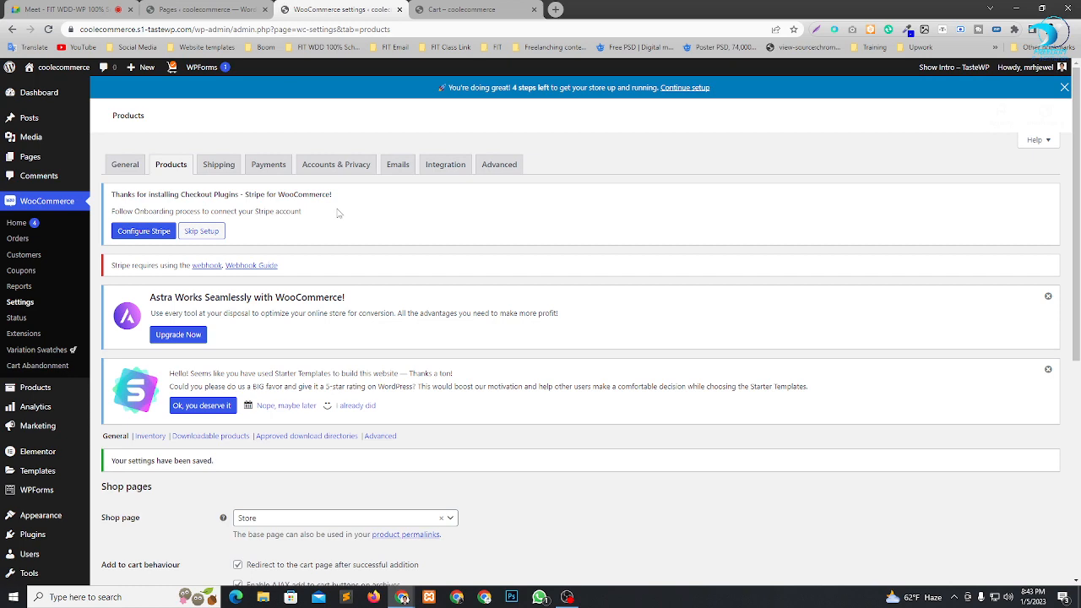
pyautogui.scroll(-3, 367, 234)
pyautogui.scroll(3, 549, 217)
pyautogui.click(225, 167)
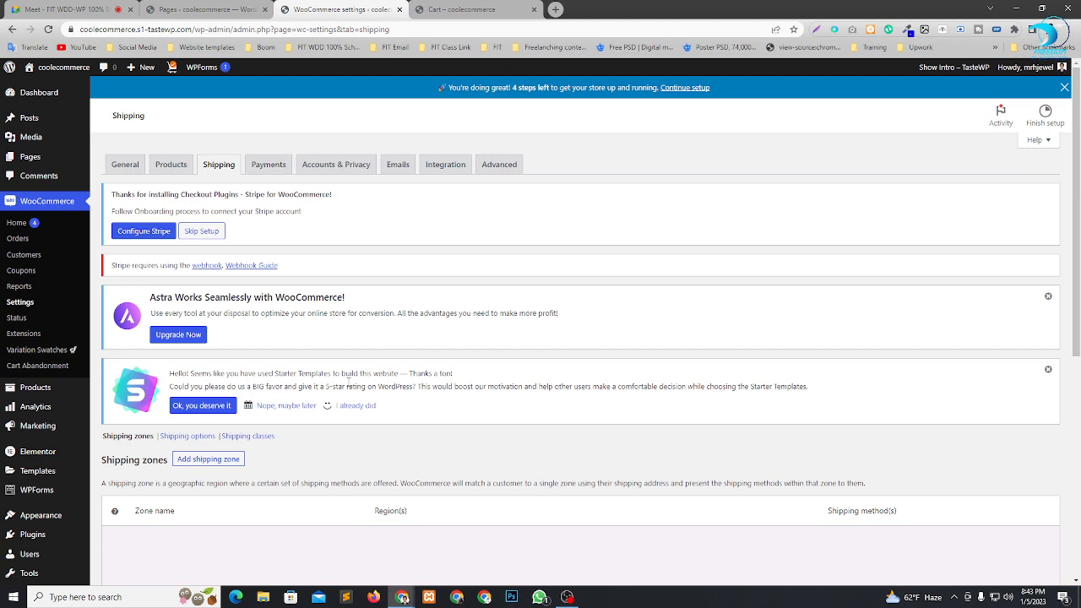
pyautogui.scroll(-4, 453, 270)
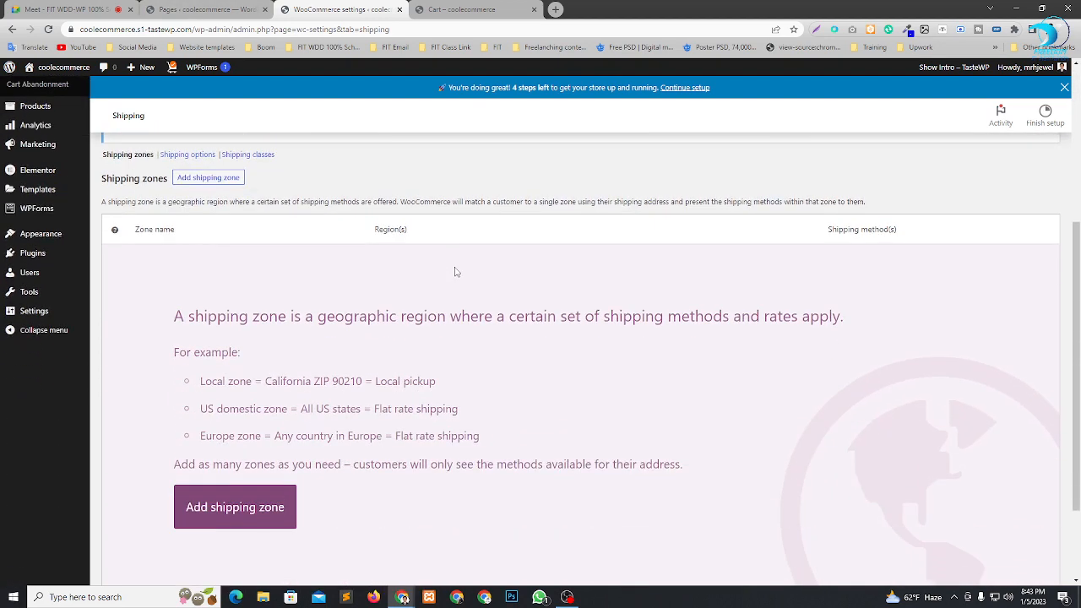
pyautogui.scroll(-1, 448, 272)
pyautogui.scroll(3, 253, 287)
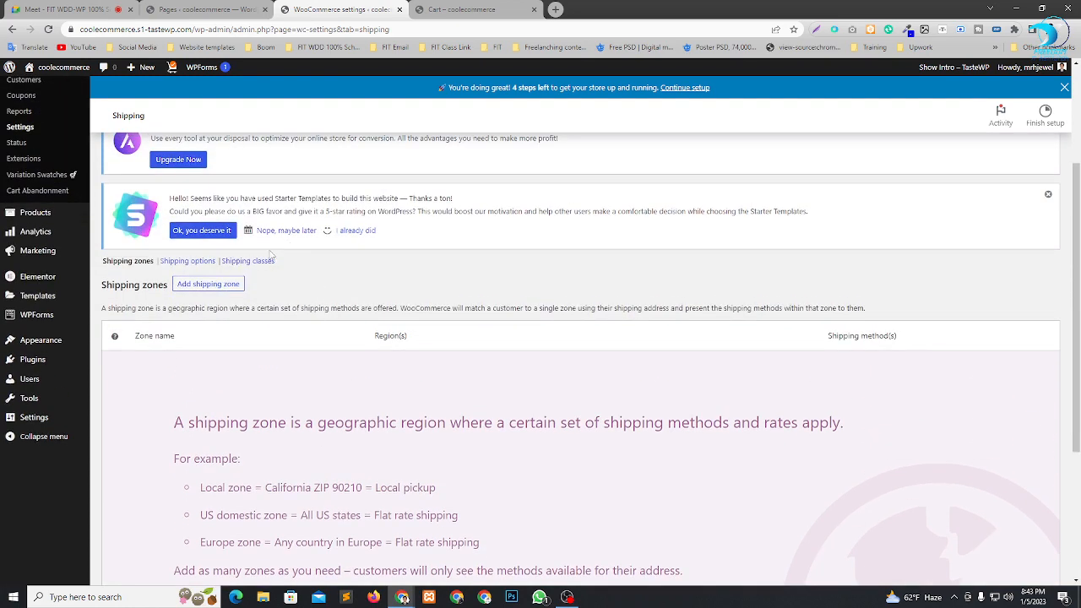
# Start a new shipping zone and name it Dhaka.
pyautogui.click(206, 285)
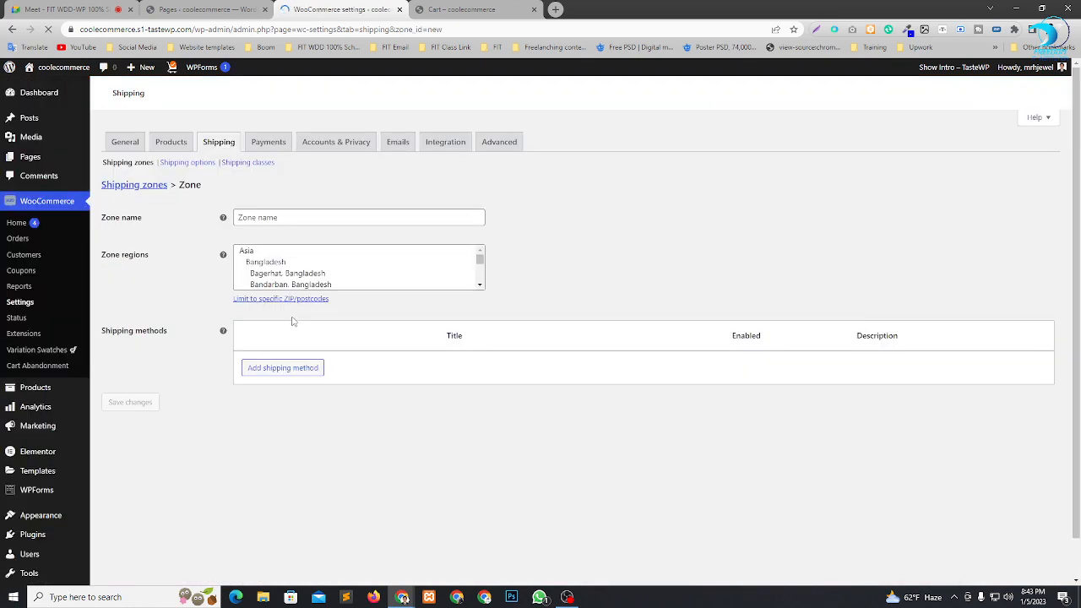
pyautogui.scroll(-3, 601, 381)
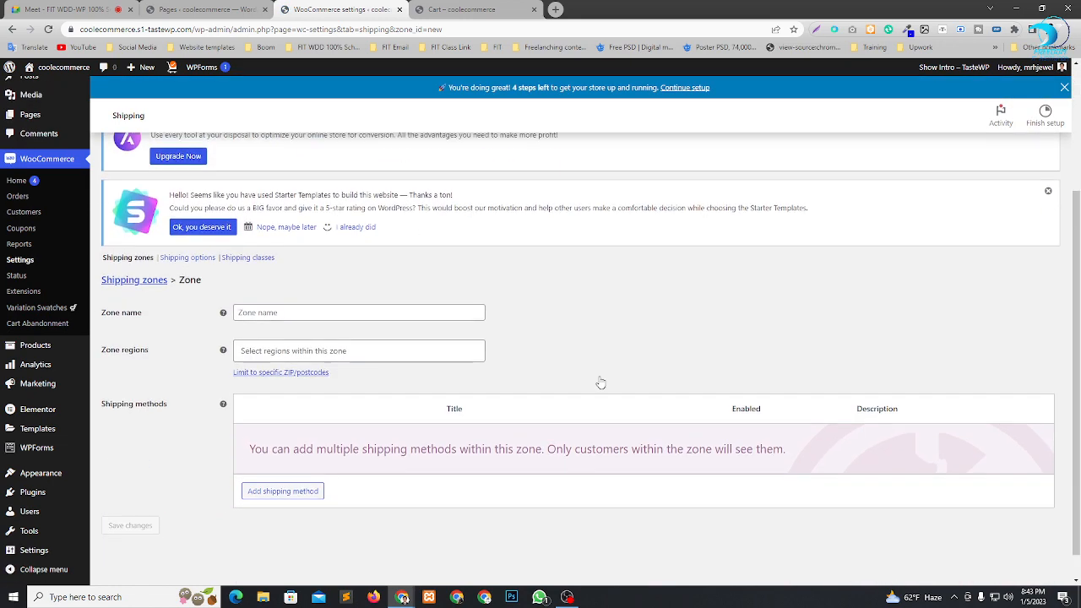
pyautogui.click(298, 306)
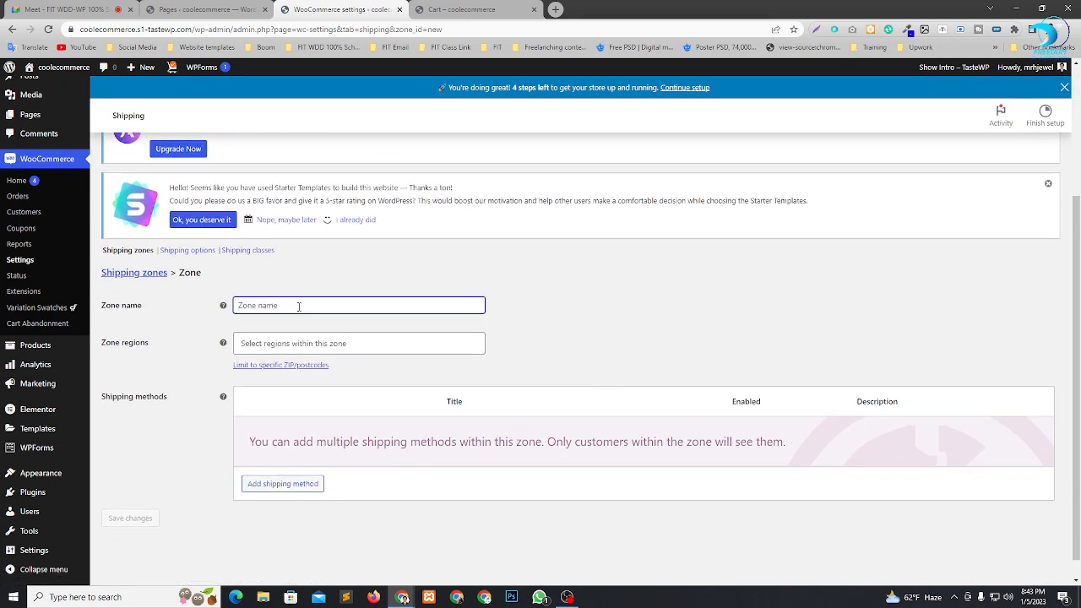
pyautogui.write('Dhaka')
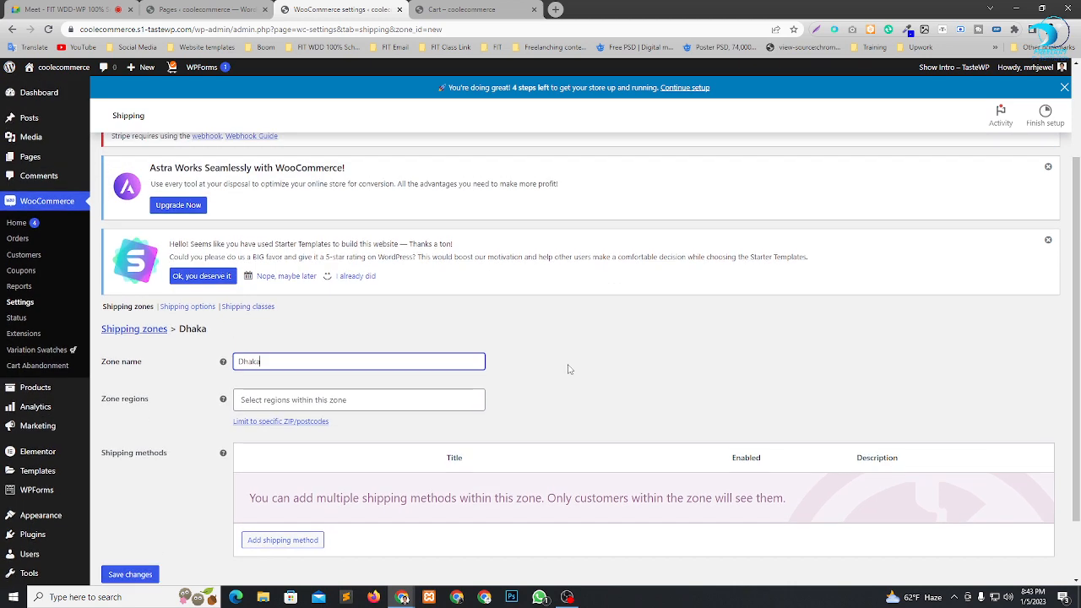
# Assign the Dhaka, Bangladesh region to the Dhaka shipping zone and save the zone.
pyautogui.click(570, 369)
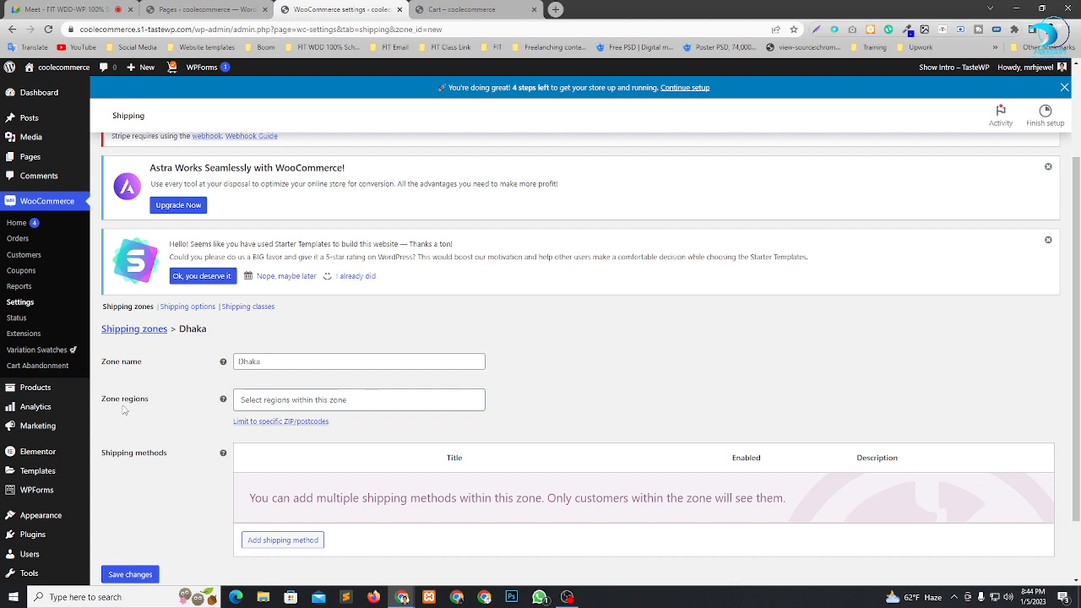
pyautogui.click(338, 401)
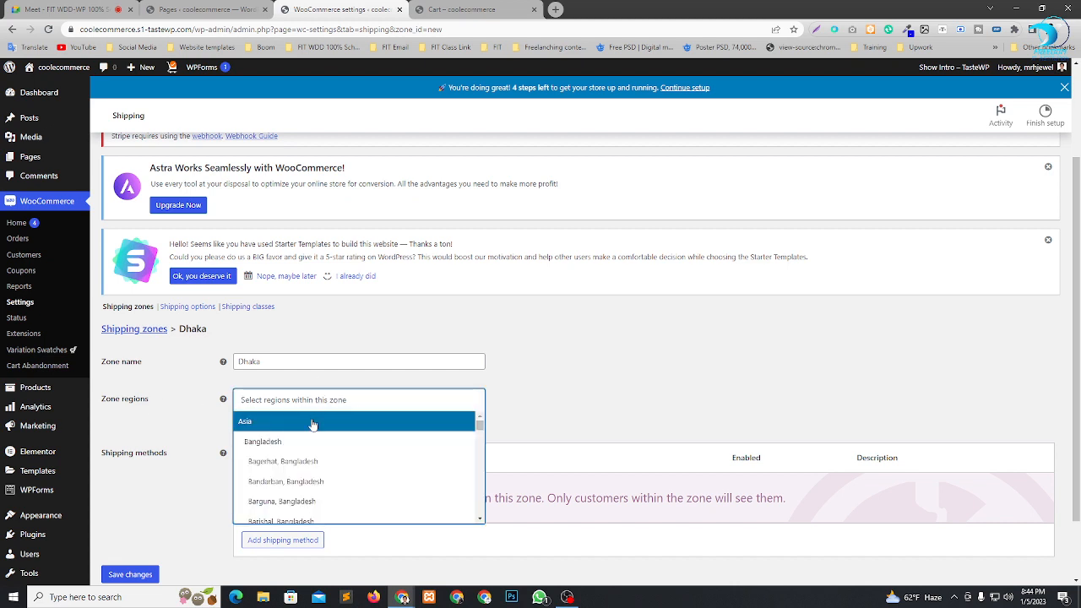
pyautogui.scroll(-5, 356, 468)
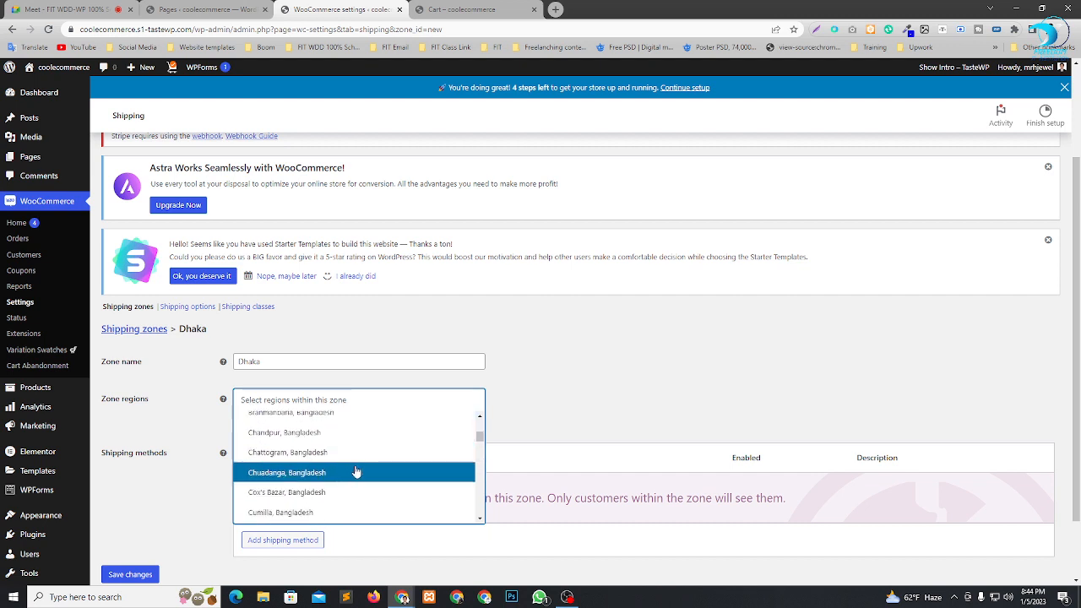
pyautogui.scroll(-1, 291, 460)
pyautogui.click(309, 480)
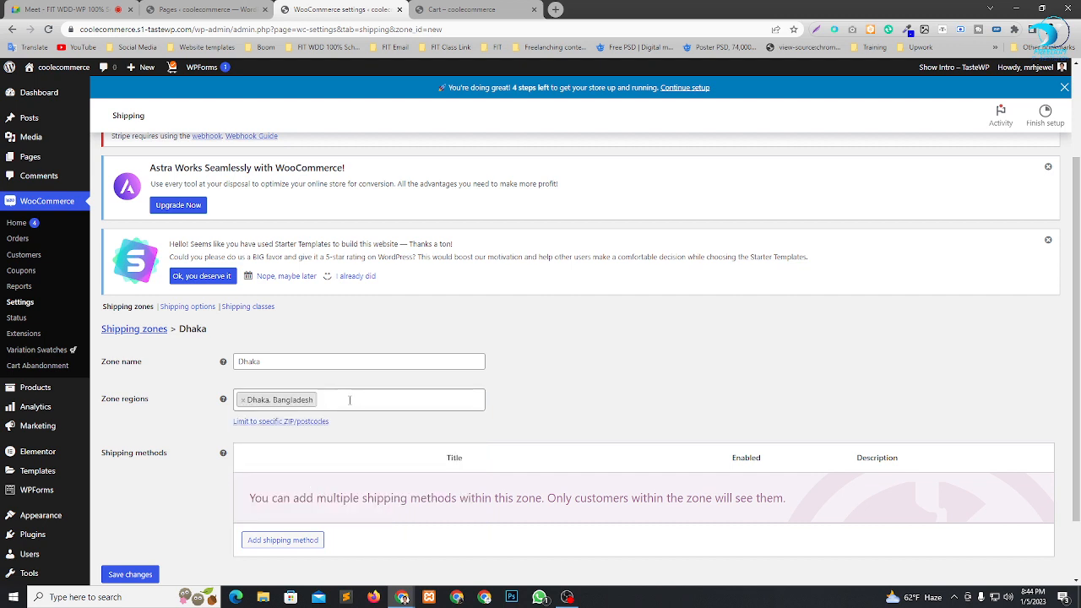
pyautogui.scroll(-2, 406, 424)
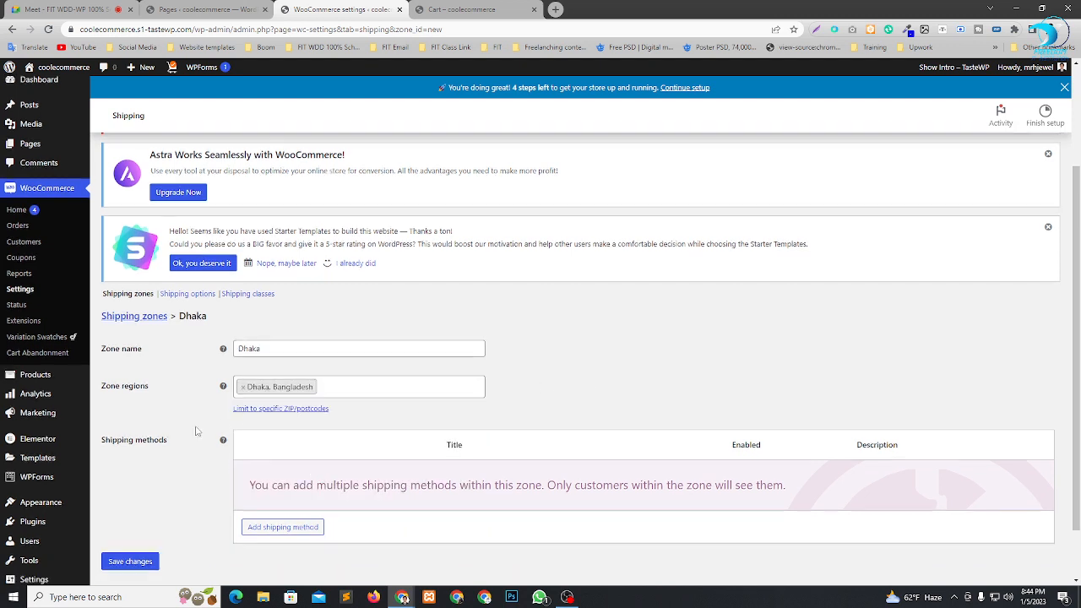
pyautogui.click(140, 494)
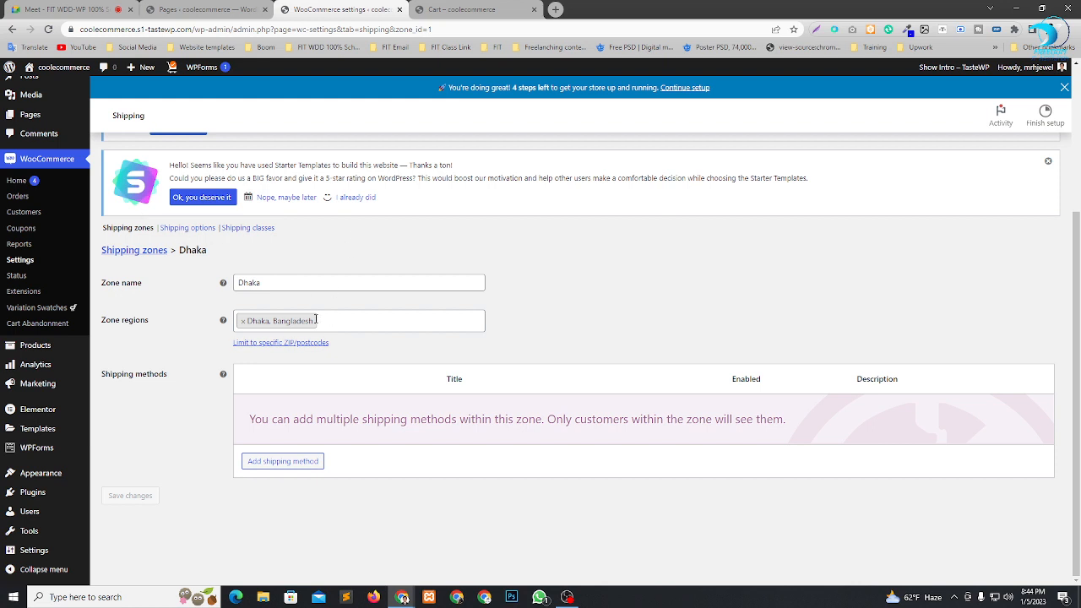
# Add a Flat rate shipping method to the Dhaka zone.
pyautogui.click(276, 465)
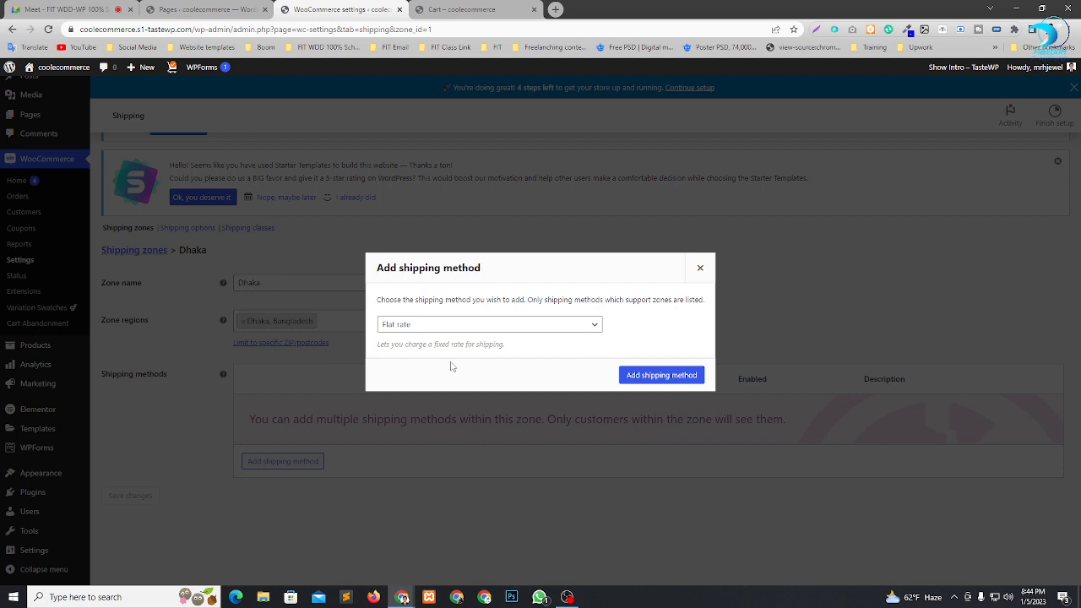
pyautogui.click(543, 326)
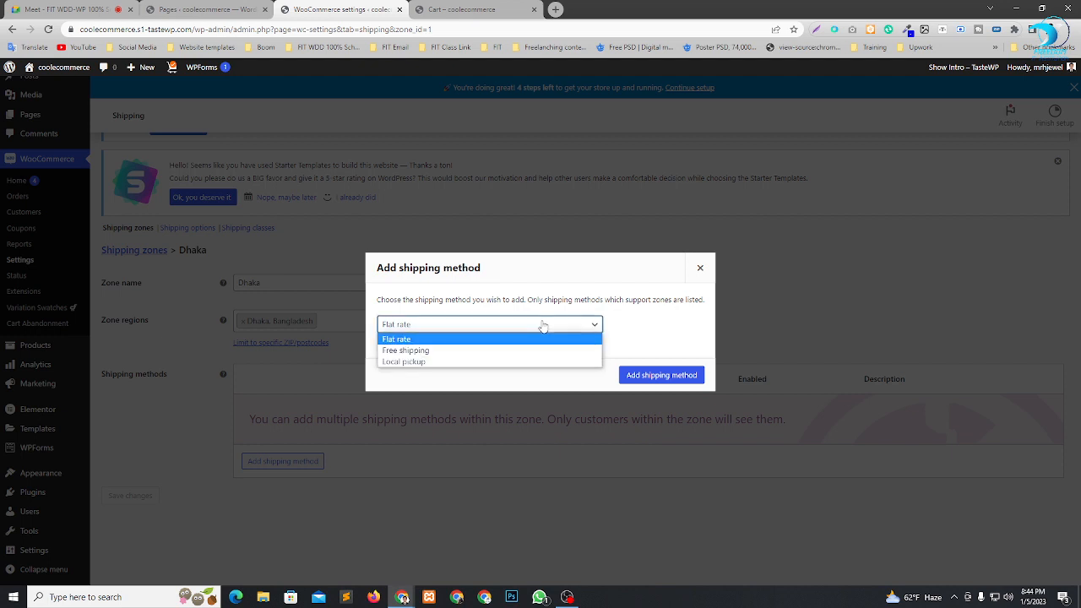
pyautogui.click(407, 339)
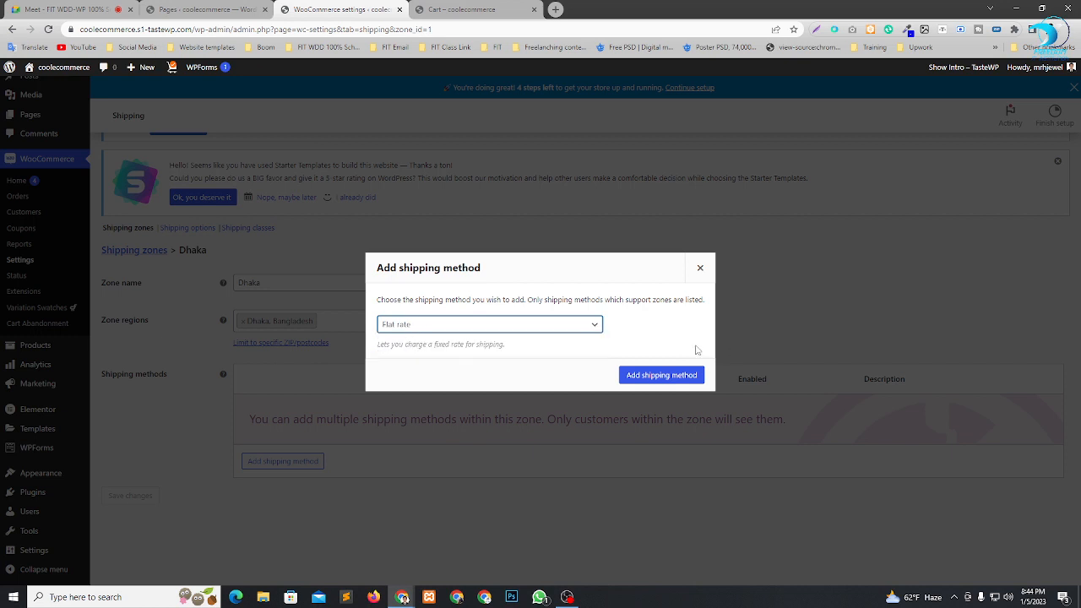
pyautogui.click(659, 375)
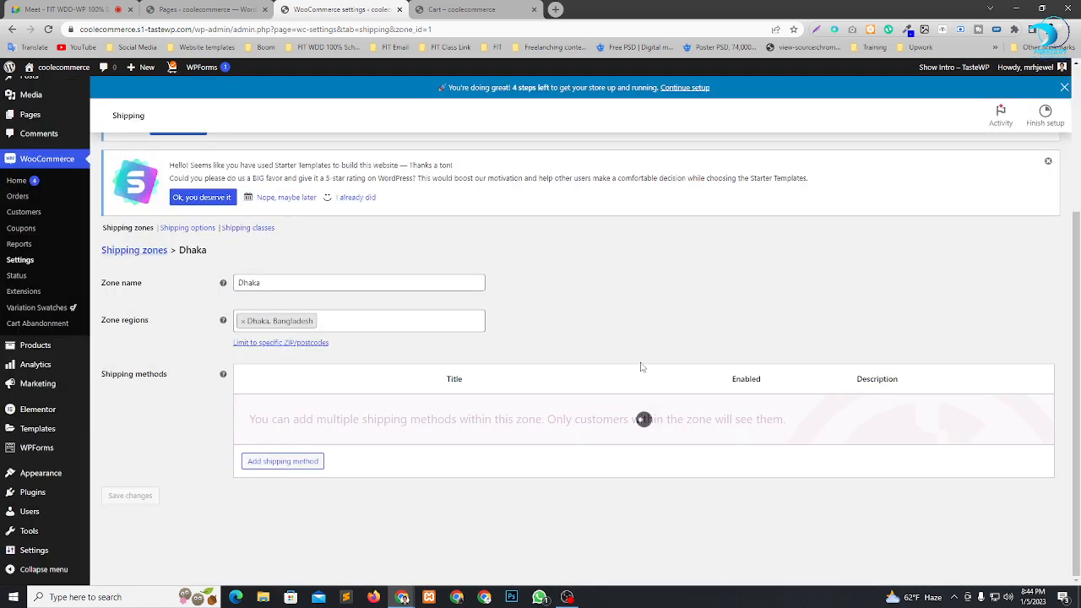
# Add a Free shipping method to the Dhaka zone.
pyautogui.click(305, 464)
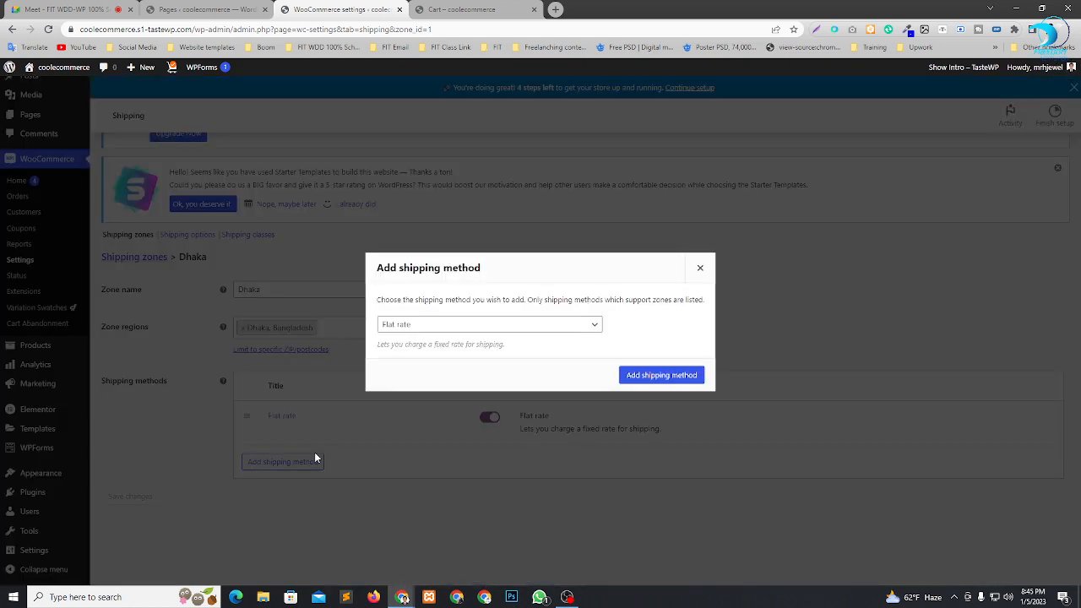
pyautogui.click(545, 326)
pyautogui.click(493, 350)
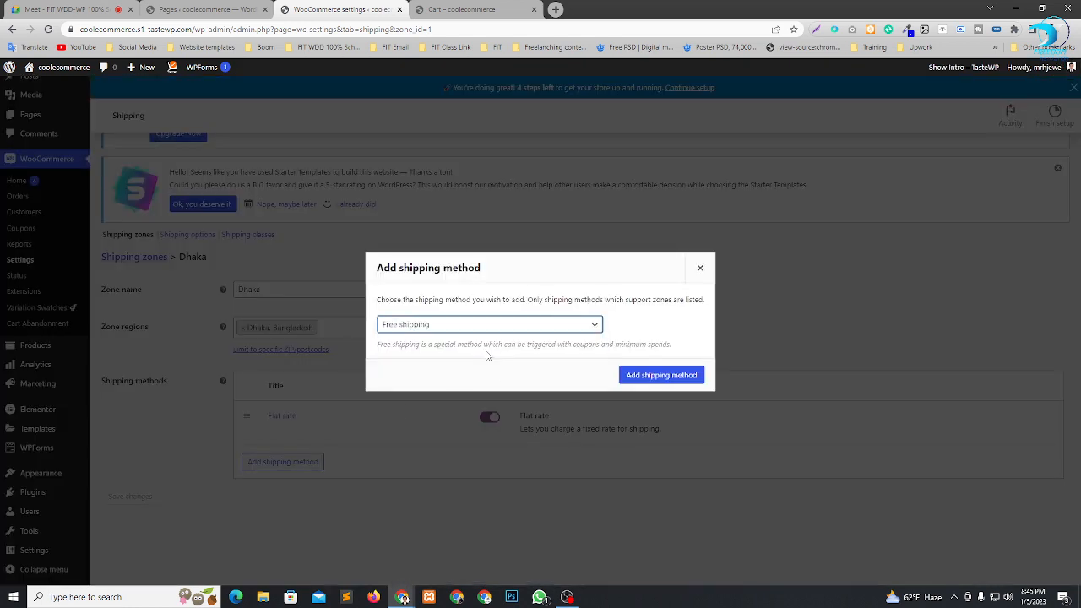
pyautogui.click(662, 375)
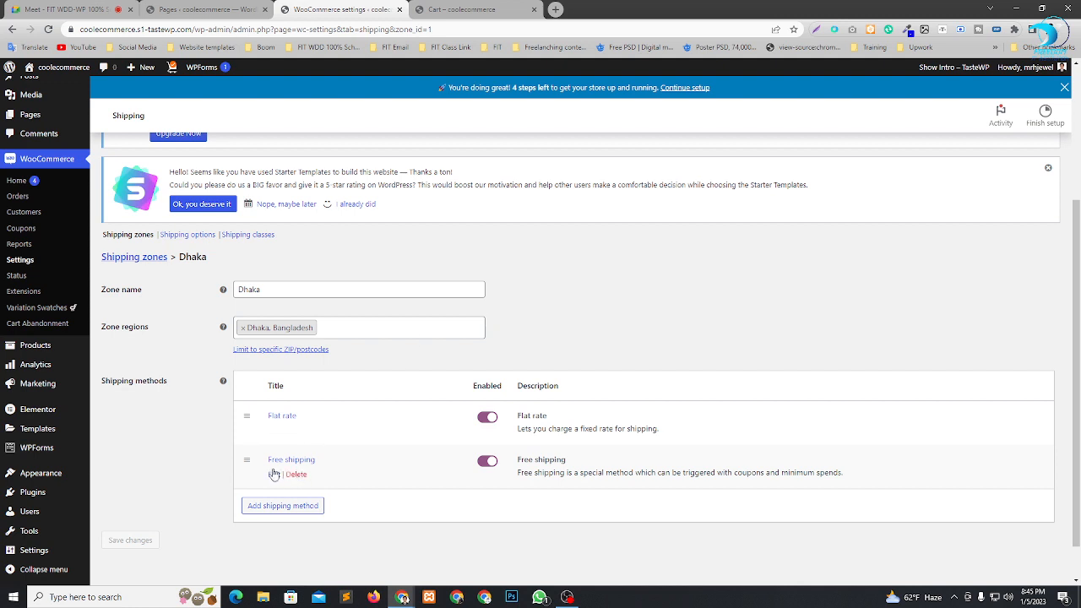
# Add a Local pickup shipping method to the Dhaka zone.
pyautogui.click(291, 506)
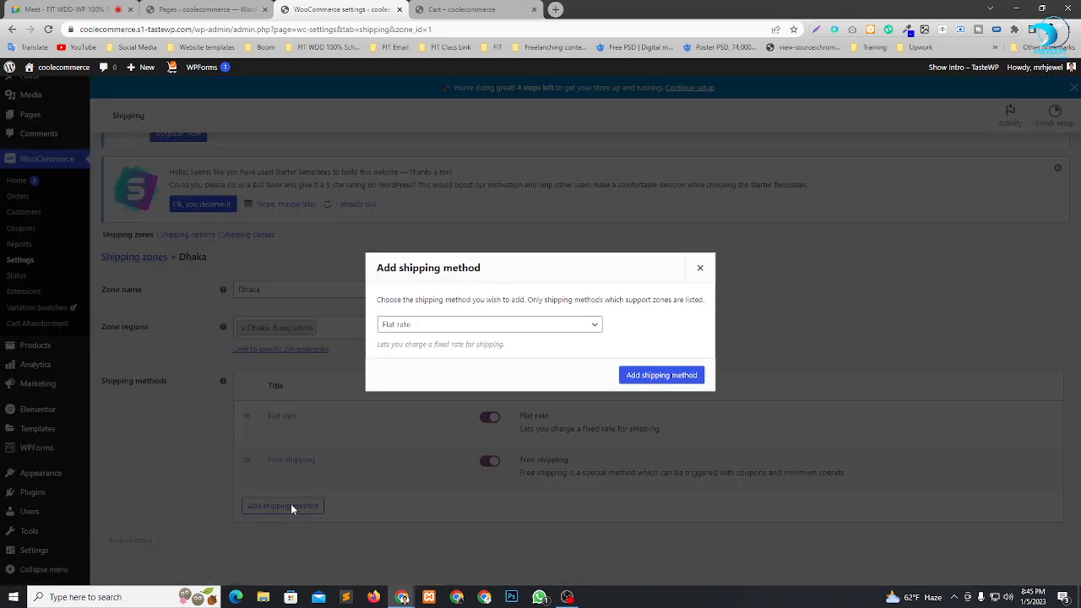
pyautogui.click(511, 329)
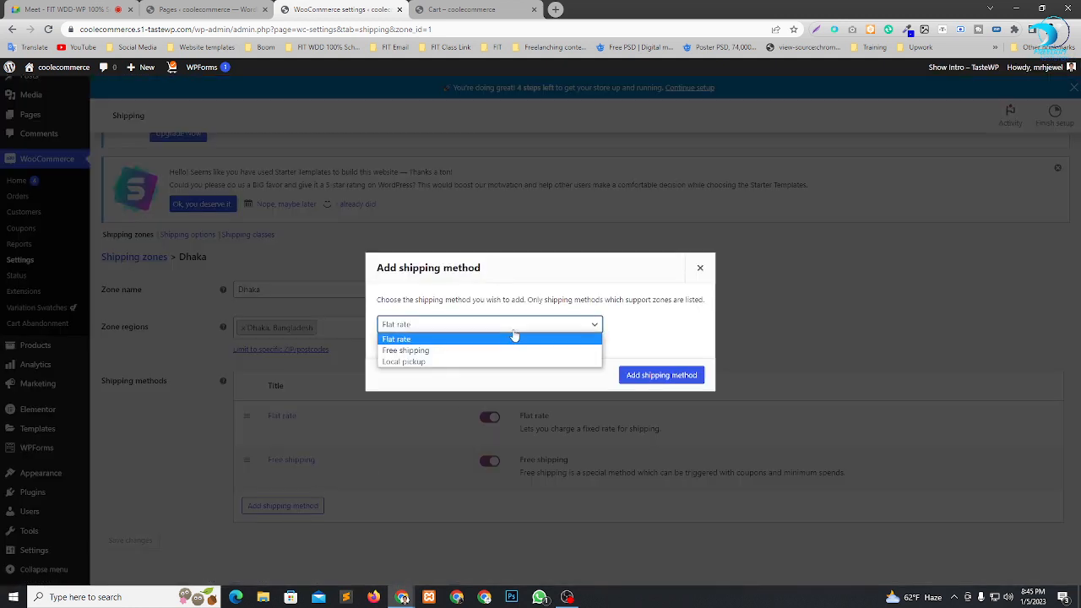
pyautogui.click(463, 364)
pyautogui.click(695, 374)
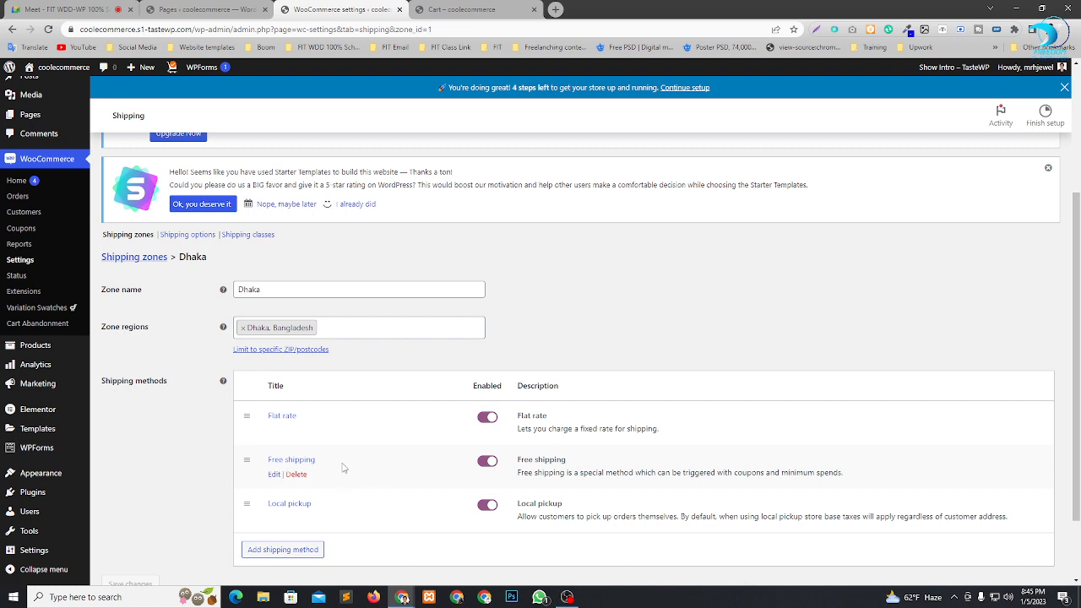
# Edit the Flat rate method, setting its tax status to None and its cost to 120, and save the changes.
pyautogui.click(274, 431)
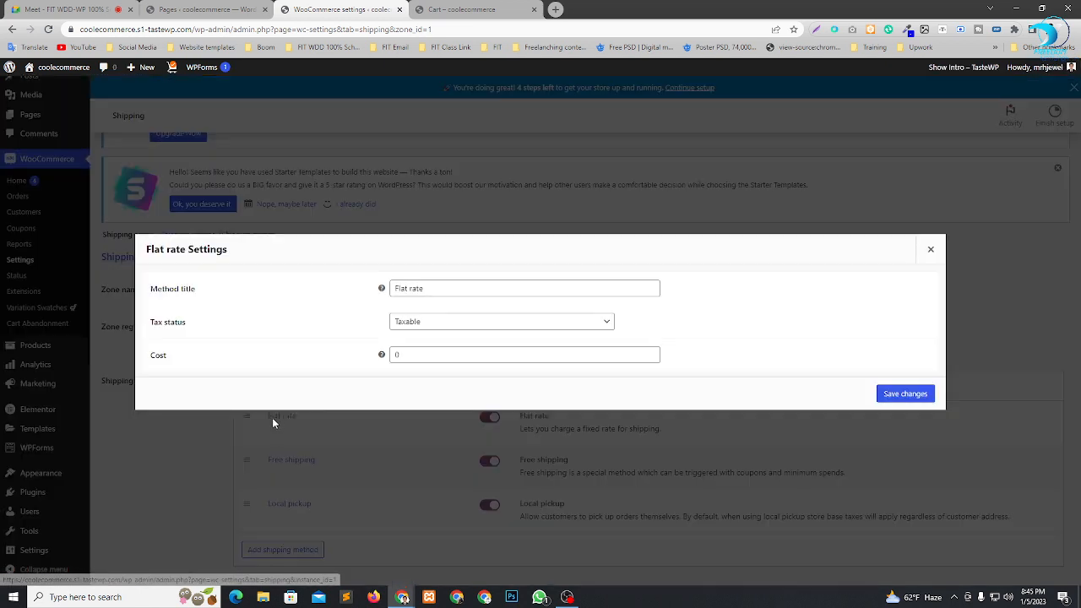
pyautogui.click(477, 288)
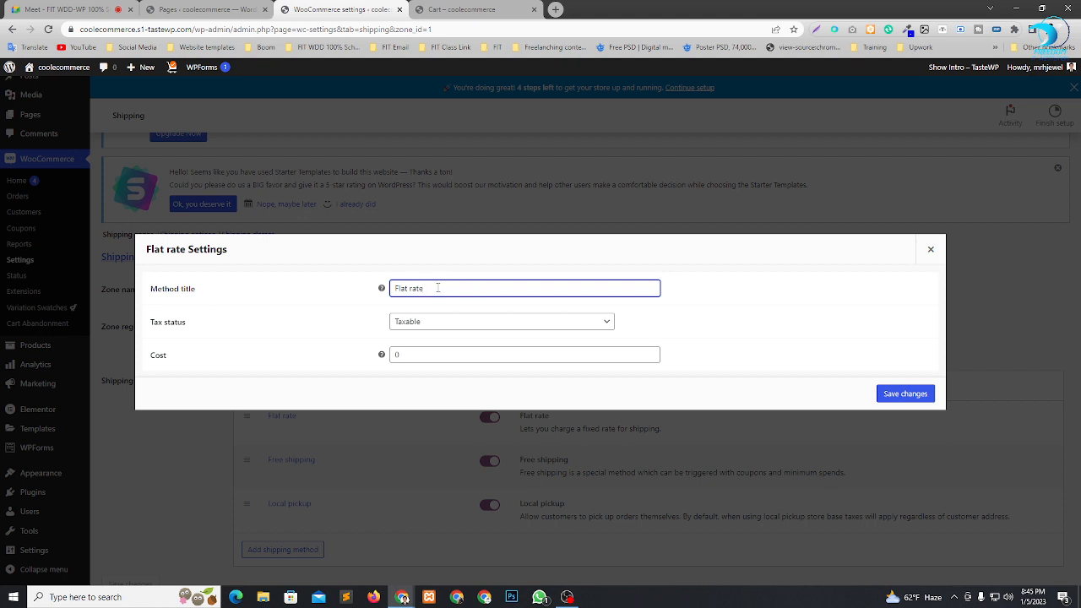
pyautogui.moveTo(437, 288); pyautogui.dragTo(376, 292)
pyautogui.click(445, 325)
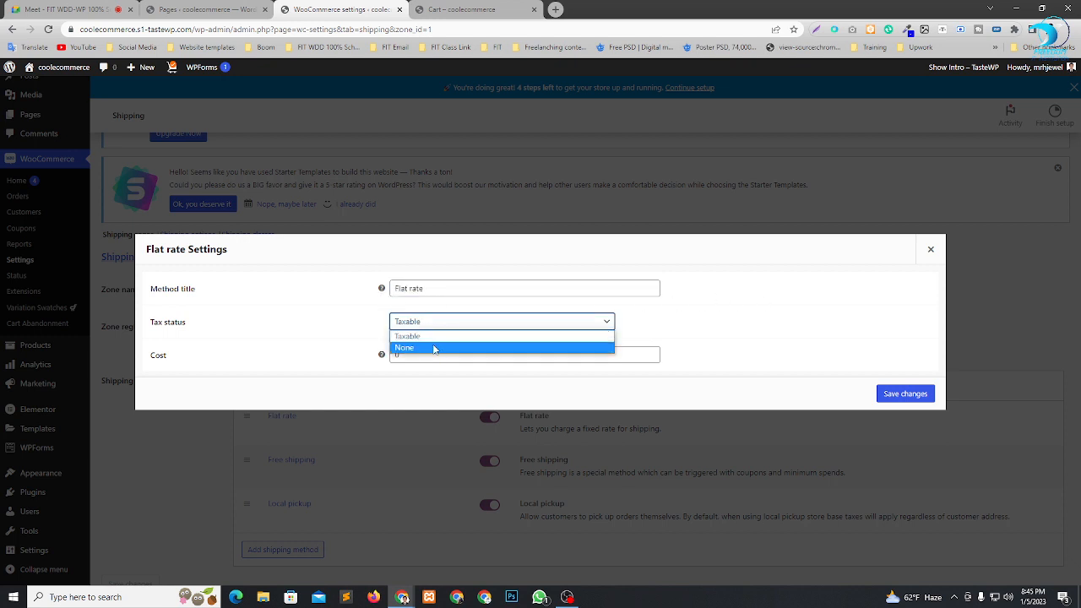
pyautogui.click(436, 348)
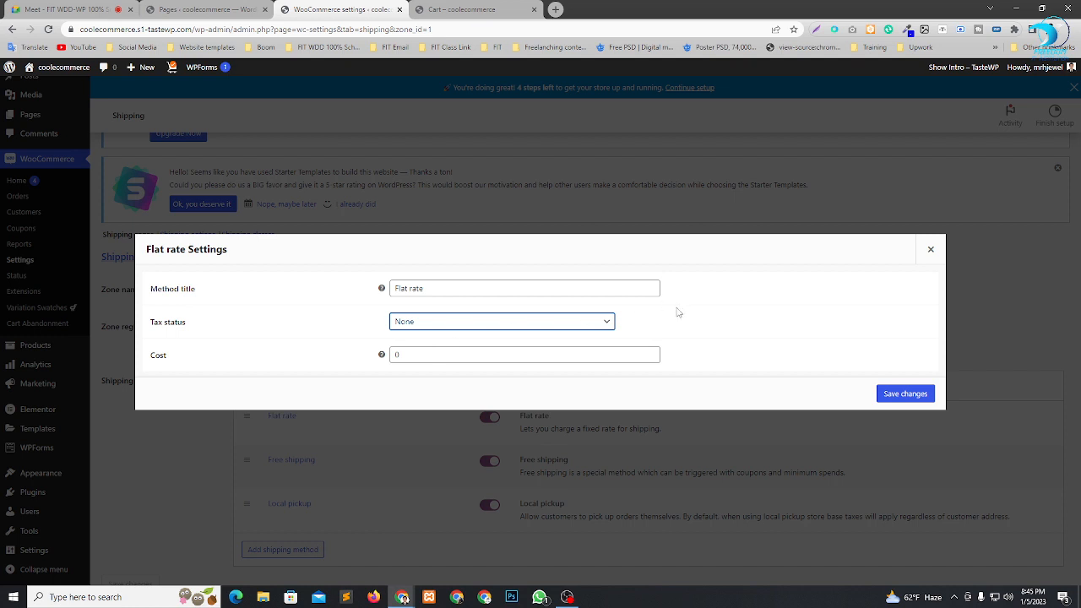
pyautogui.click(586, 324)
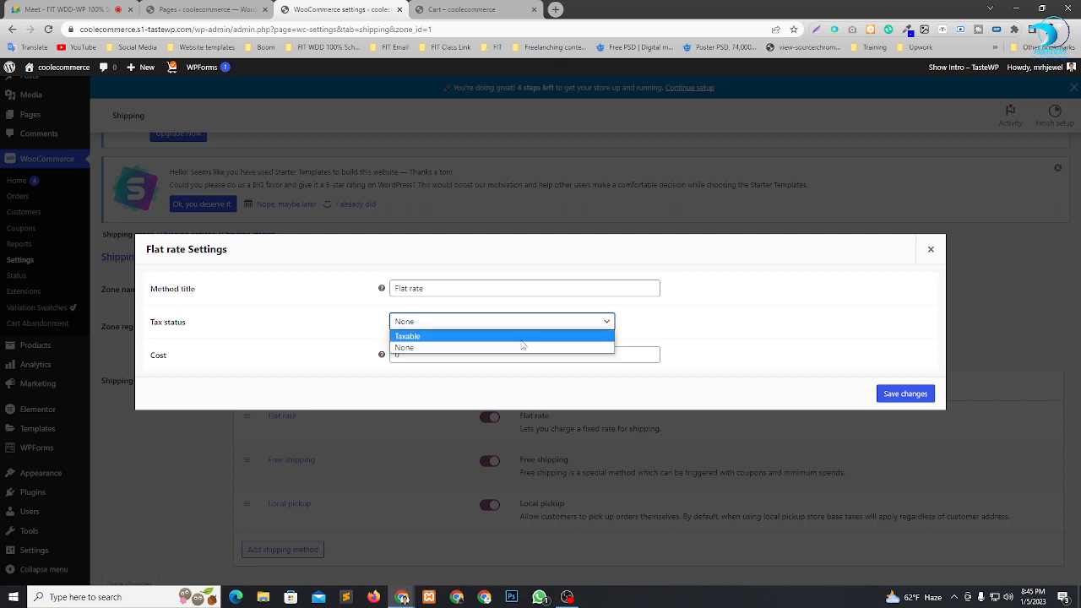
pyautogui.click(458, 348)
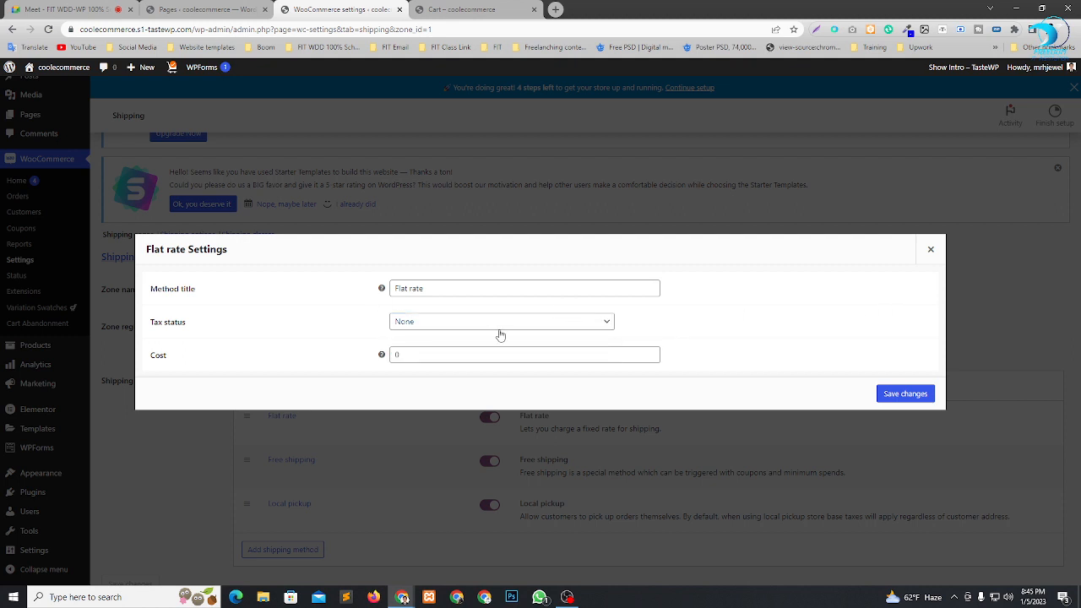
pyautogui.moveTo(423, 353); pyautogui.dragTo(345, 354)
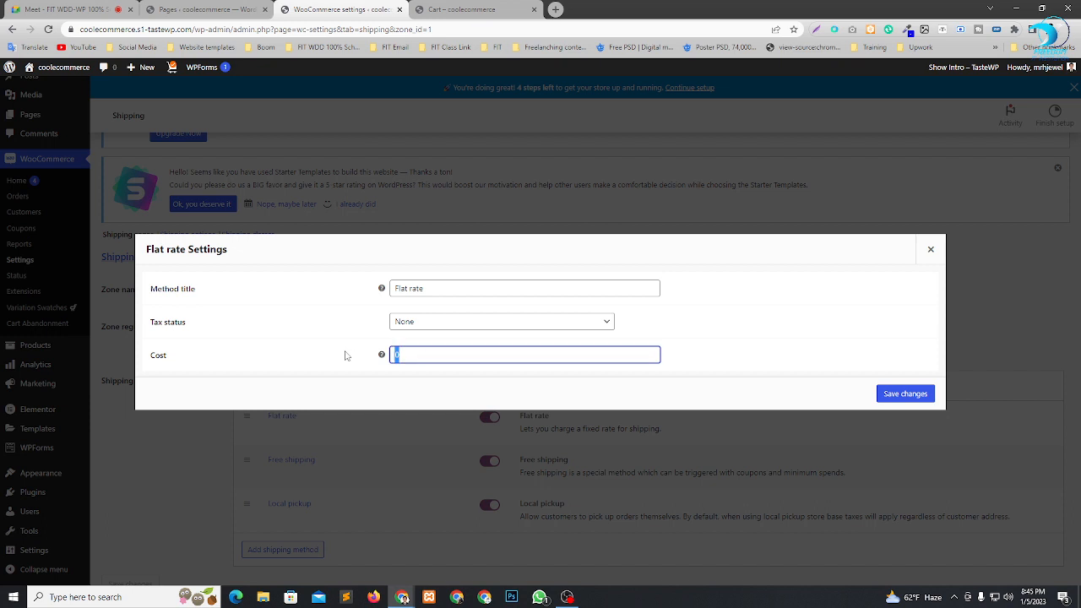
pyautogui.write('120')
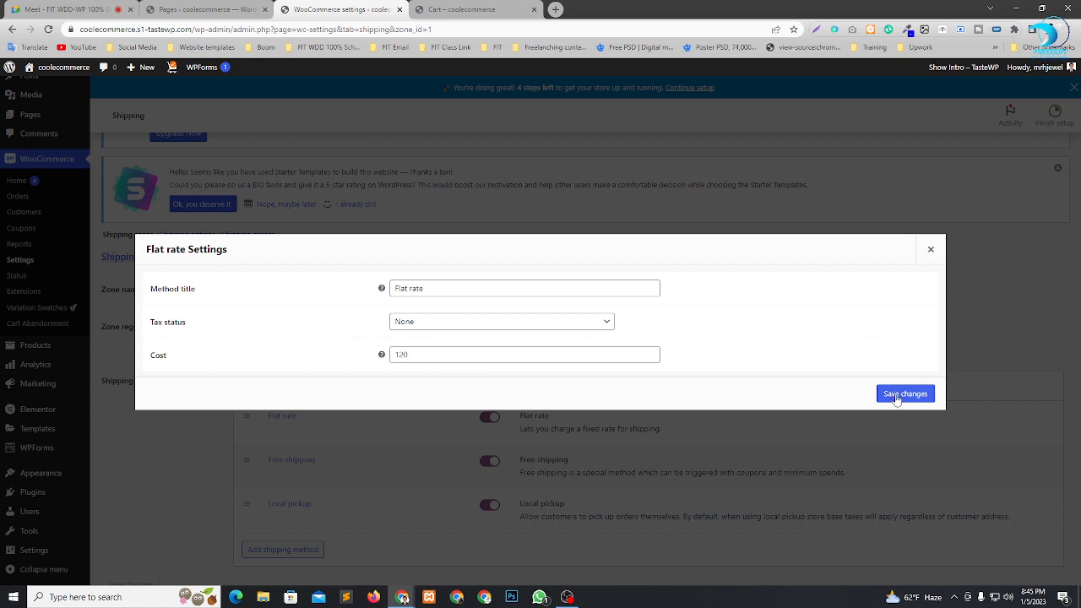
pyautogui.click(900, 395)
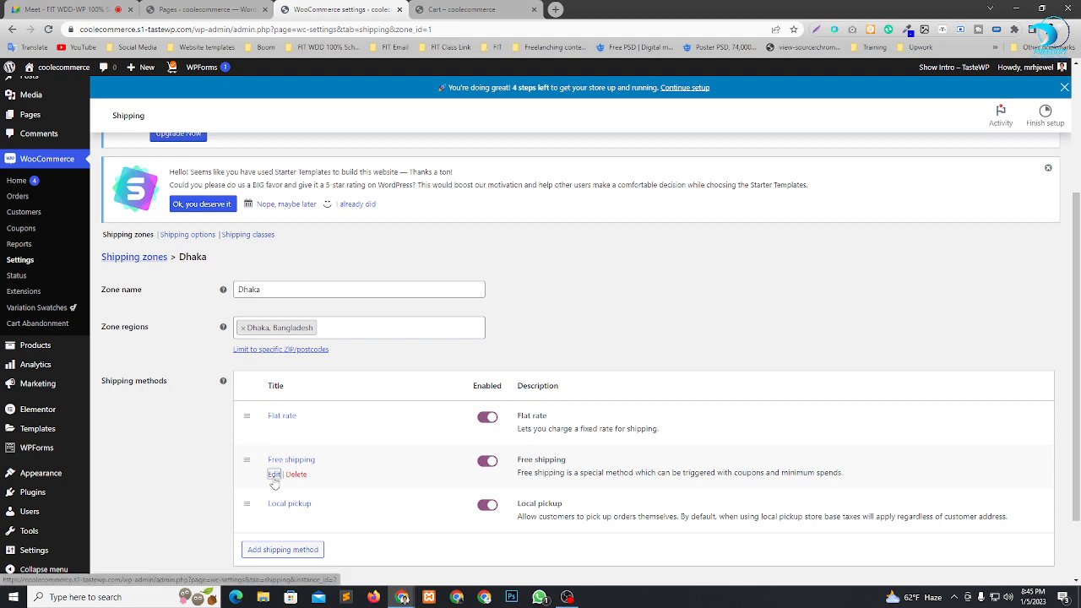
# Review the requirement options of the Free shipping method, keep N/A and save its settings.
pyautogui.click(273, 475)
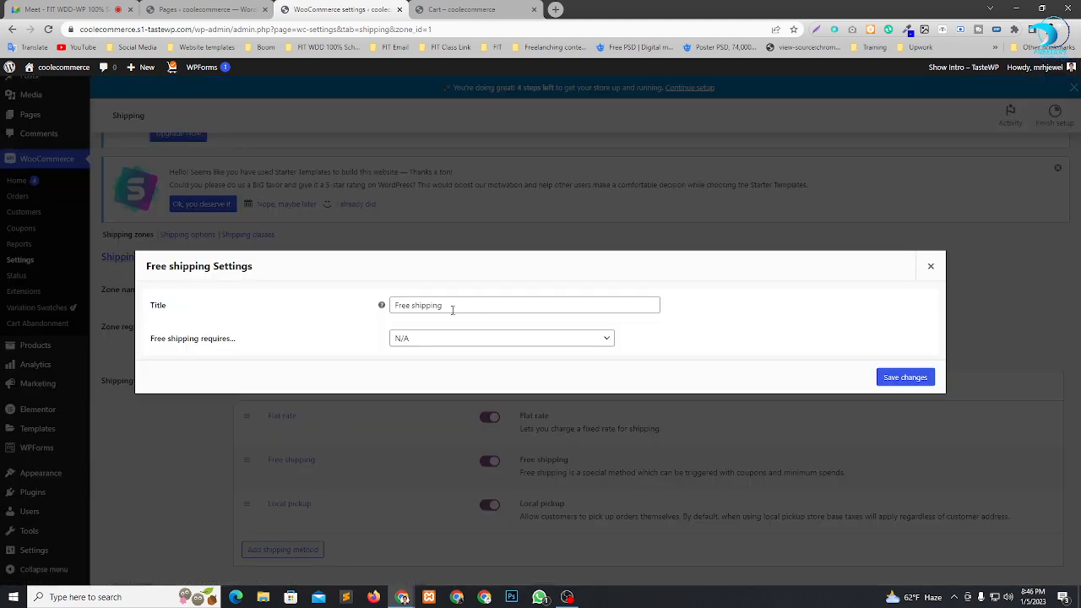
pyautogui.click(469, 338)
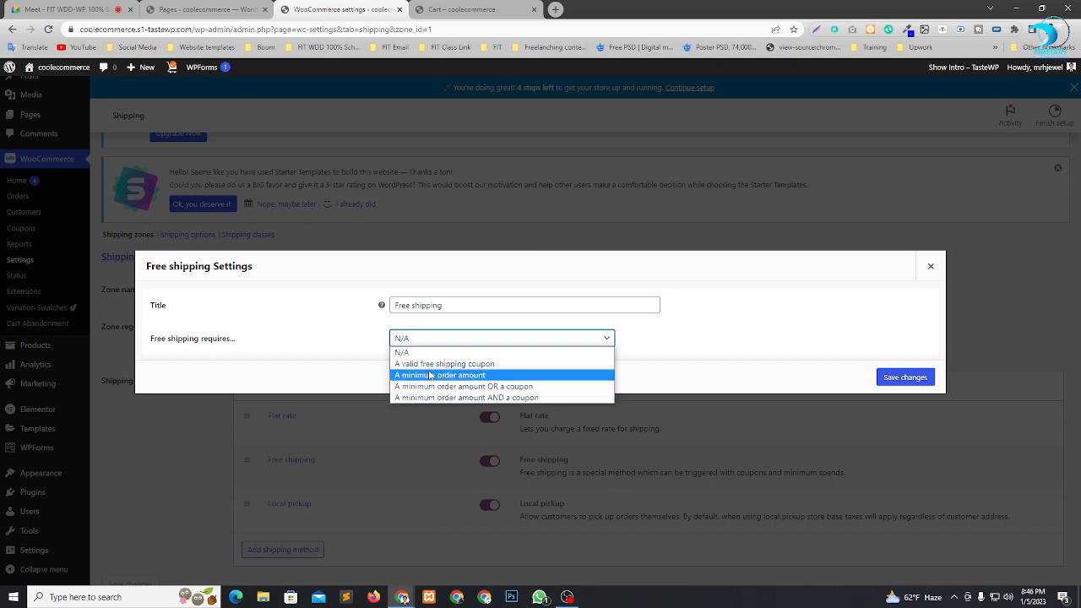
pyautogui.click(408, 355)
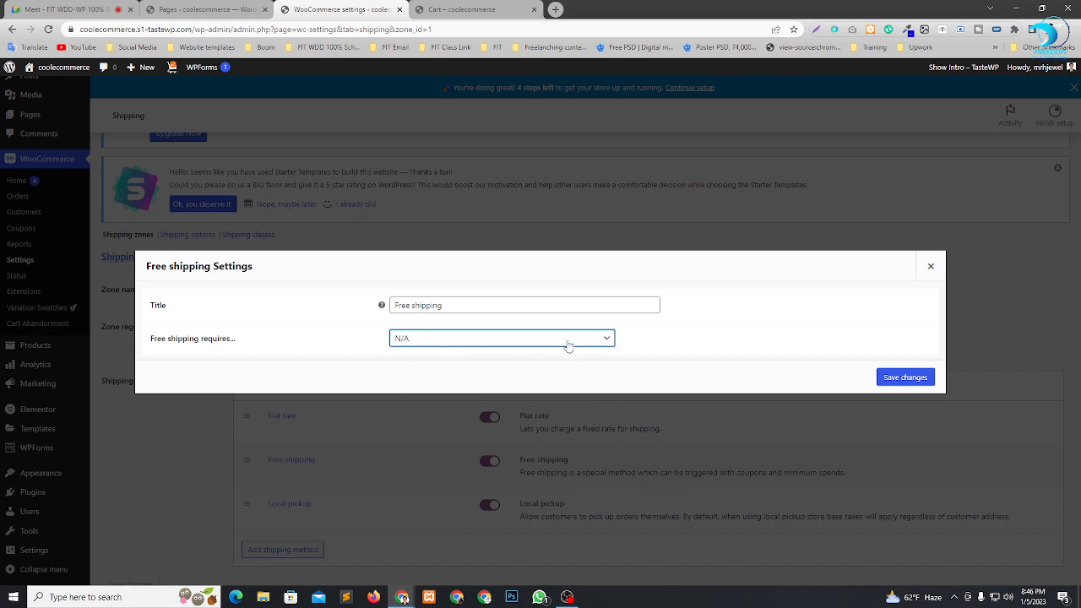
pyautogui.click(507, 342)
pyautogui.click(361, 348)
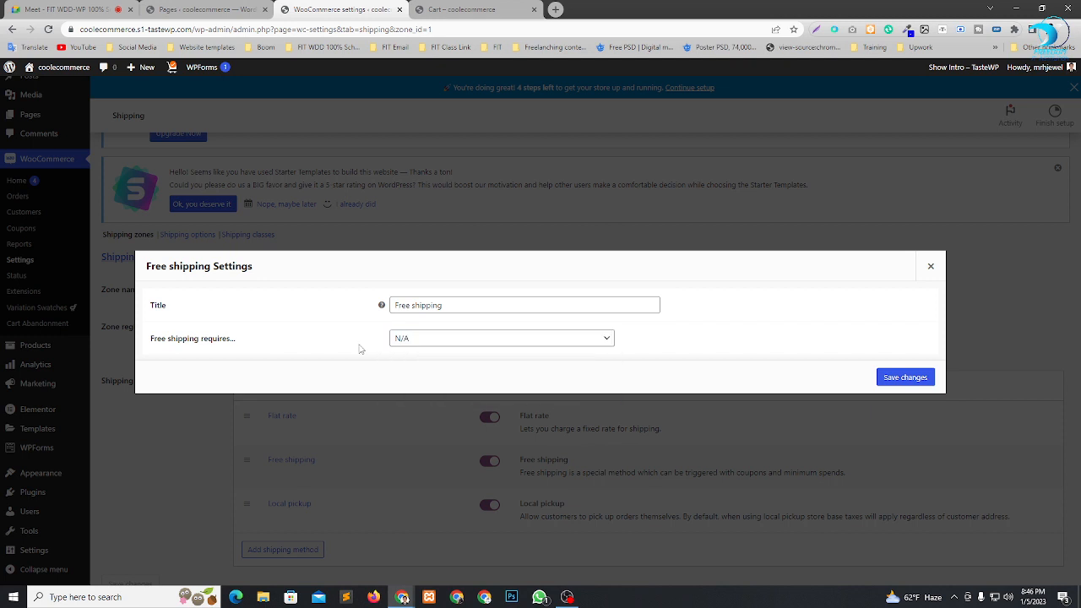
pyautogui.click(907, 379)
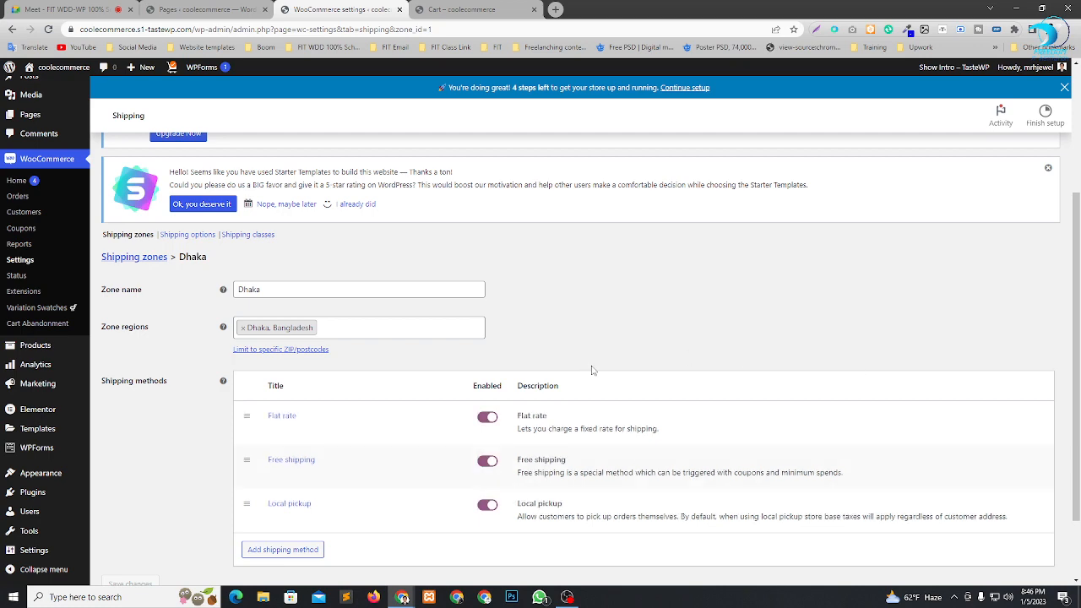
# Edit the Local pickup method of the Dhaka zone, setting its tax status to None and its cost to 180, and save the changes.
pyautogui.scroll(-2, 592, 370)
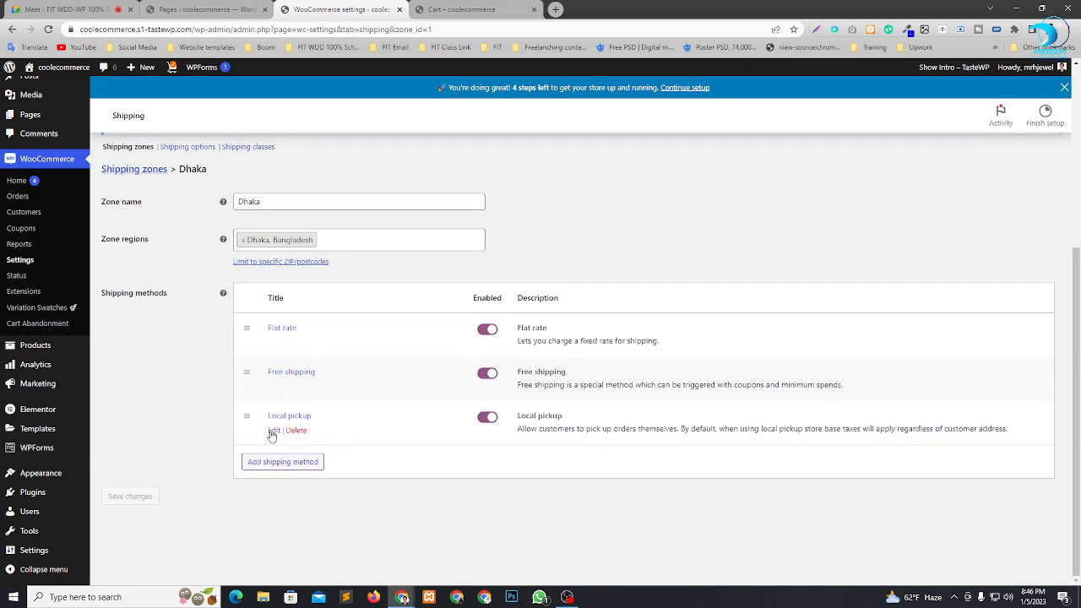
pyautogui.click(274, 431)
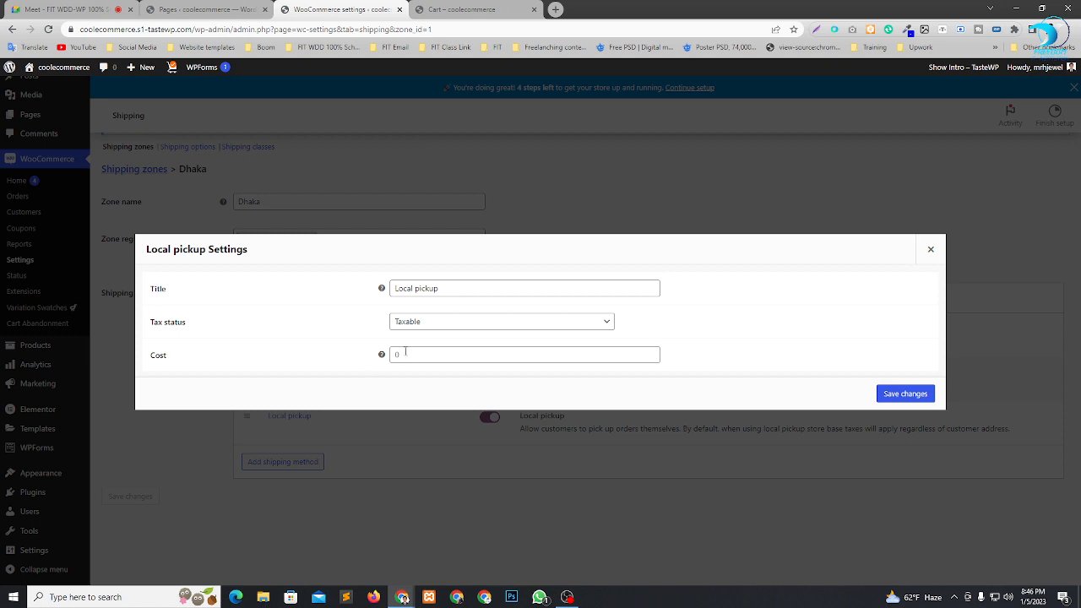
pyautogui.click(448, 290)
pyautogui.click(346, 304)
pyautogui.click(442, 290)
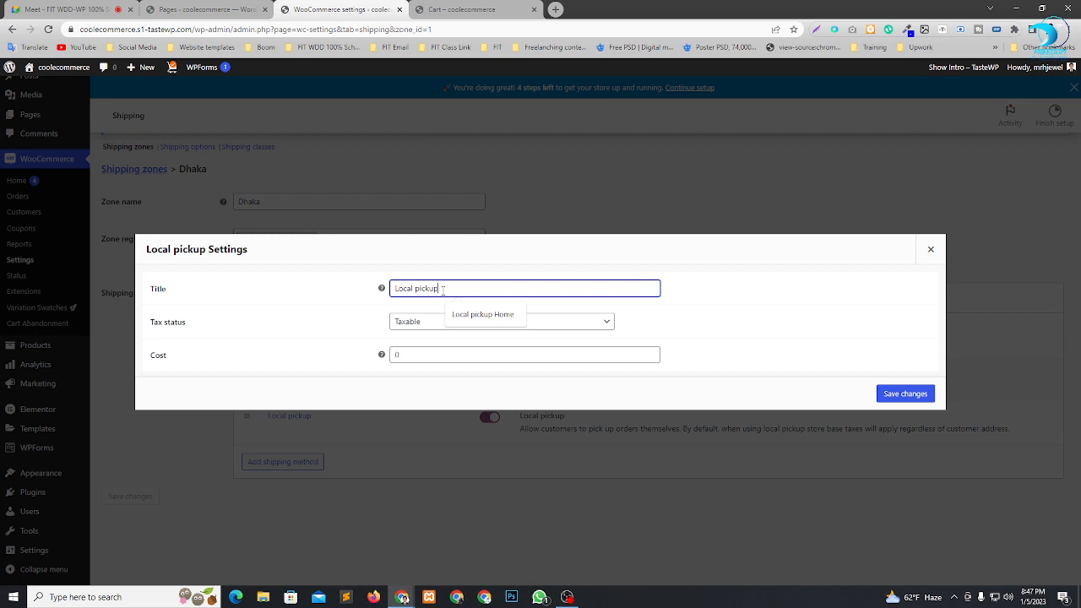
pyautogui.click(302, 320)
pyautogui.click(463, 326)
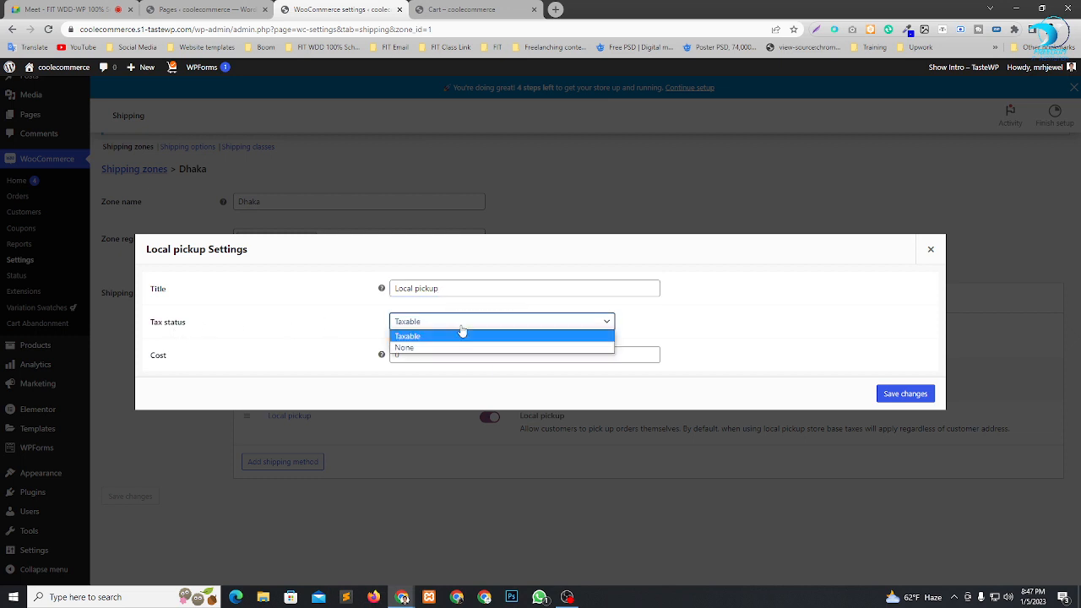
pyautogui.click(415, 349)
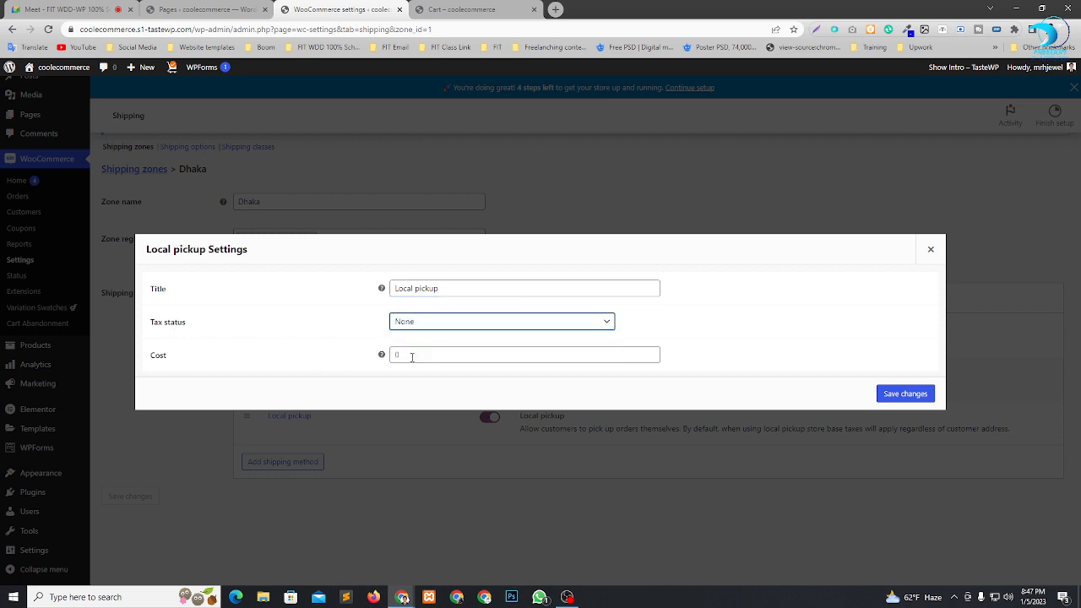
pyautogui.click(410, 356)
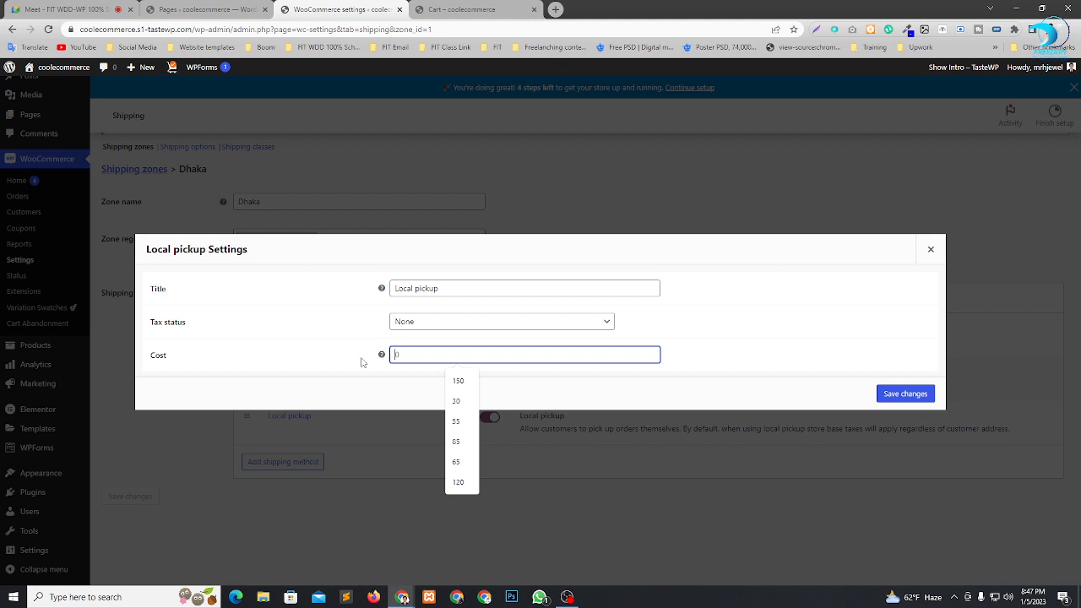
pyautogui.write('15')
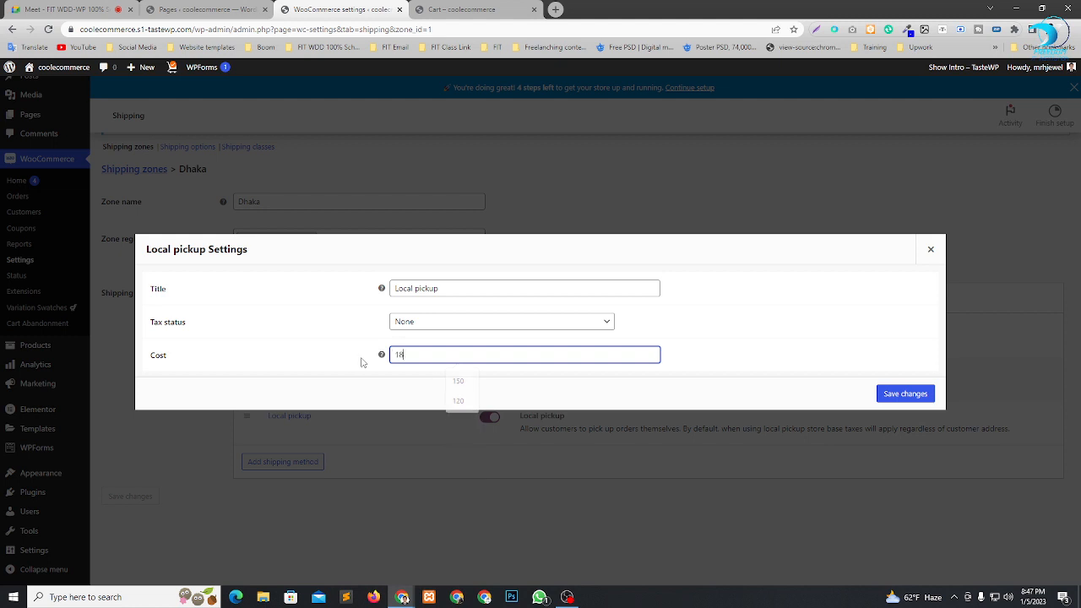
pyautogui.write('0')
pyautogui.click(879, 393)
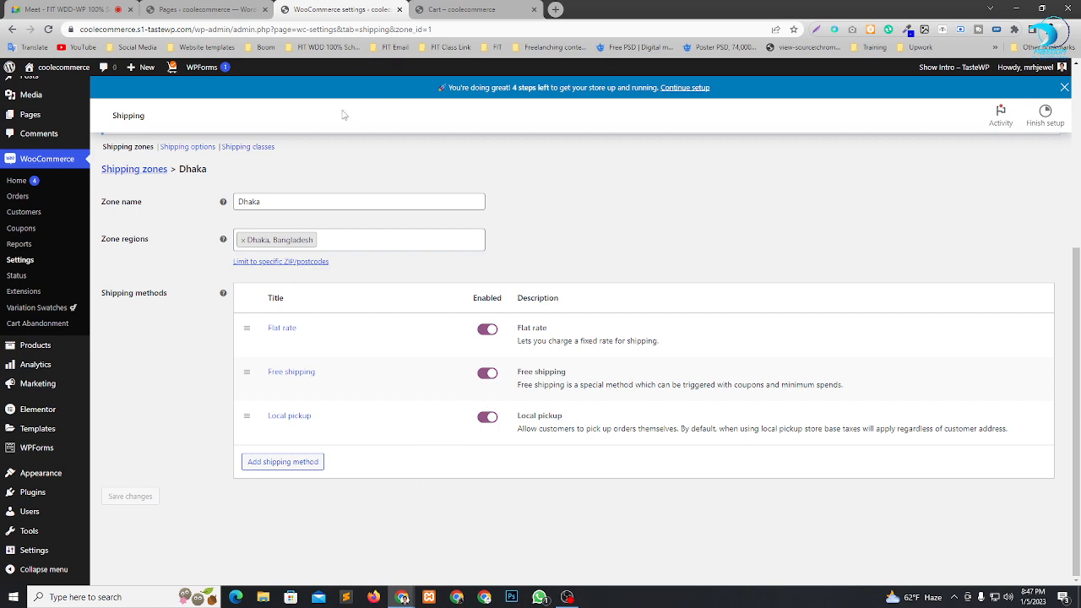
# Open the store's Shipping options and examine the calculation, shipping destination and debug mode settings.
pyautogui.scroll(2, 253, 414)
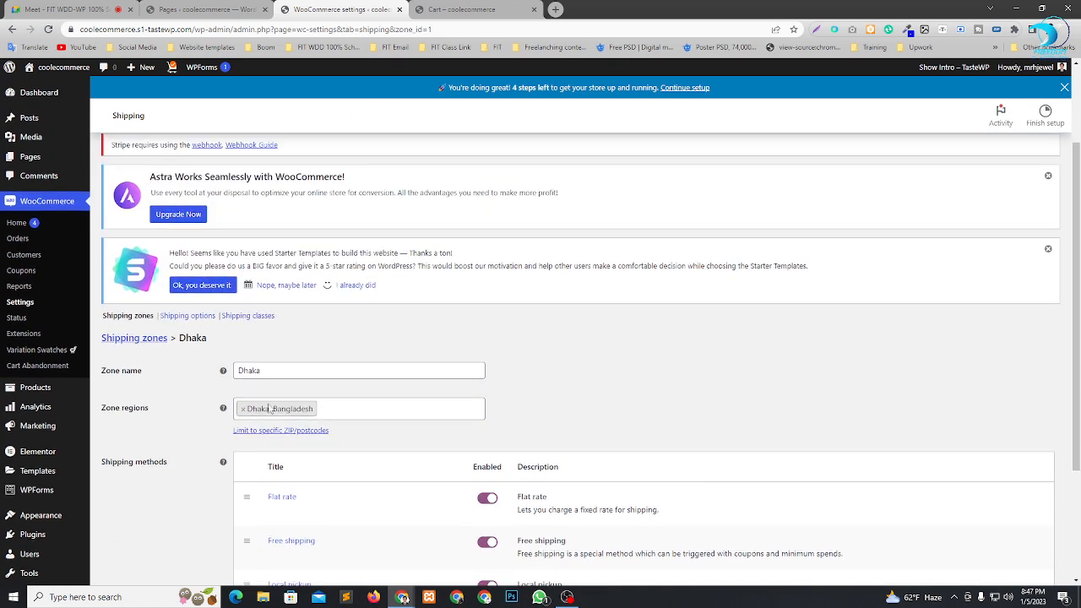
pyautogui.click(174, 318)
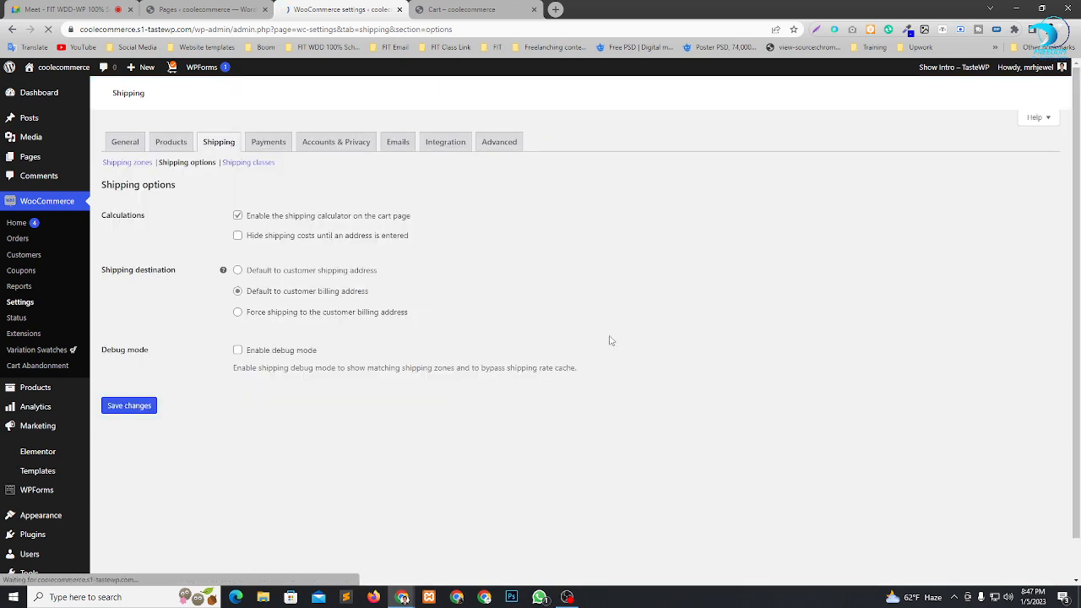
pyautogui.scroll(-3, 532, 287)
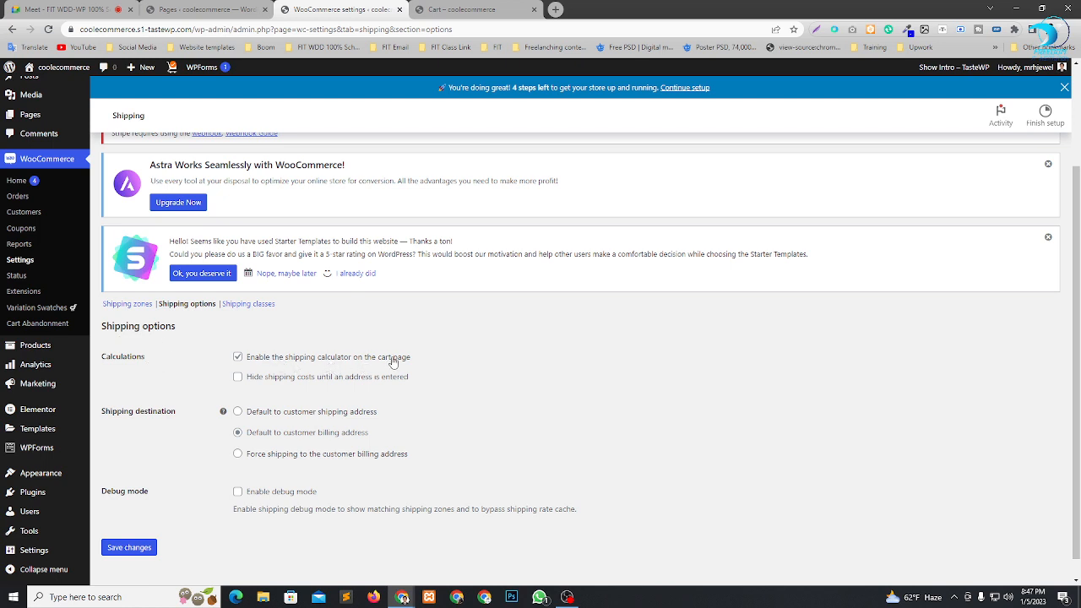
# Examine the item subtotal, coupon field and cart totals on the cart page, comparing them with the shipping calculator option.
pyautogui.click(426, 8)
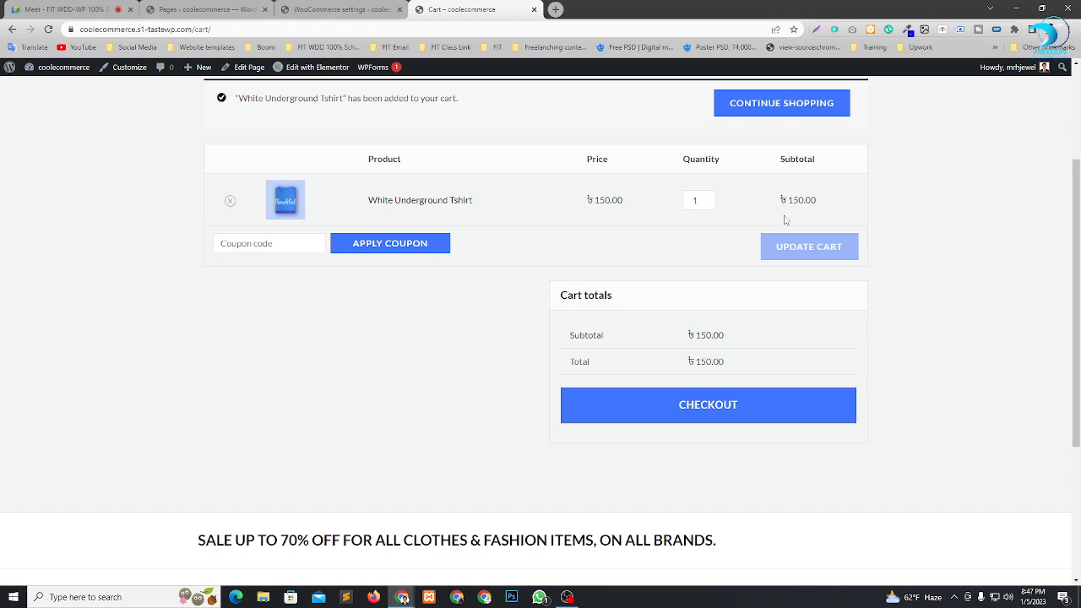
pyautogui.moveTo(786, 200); pyautogui.dragTo(839, 202)
pyautogui.moveTo(691, 361); pyautogui.dragTo(744, 361)
pyautogui.click(977, 360)
pyautogui.moveTo(181, 248); pyautogui.dragTo(285, 245)
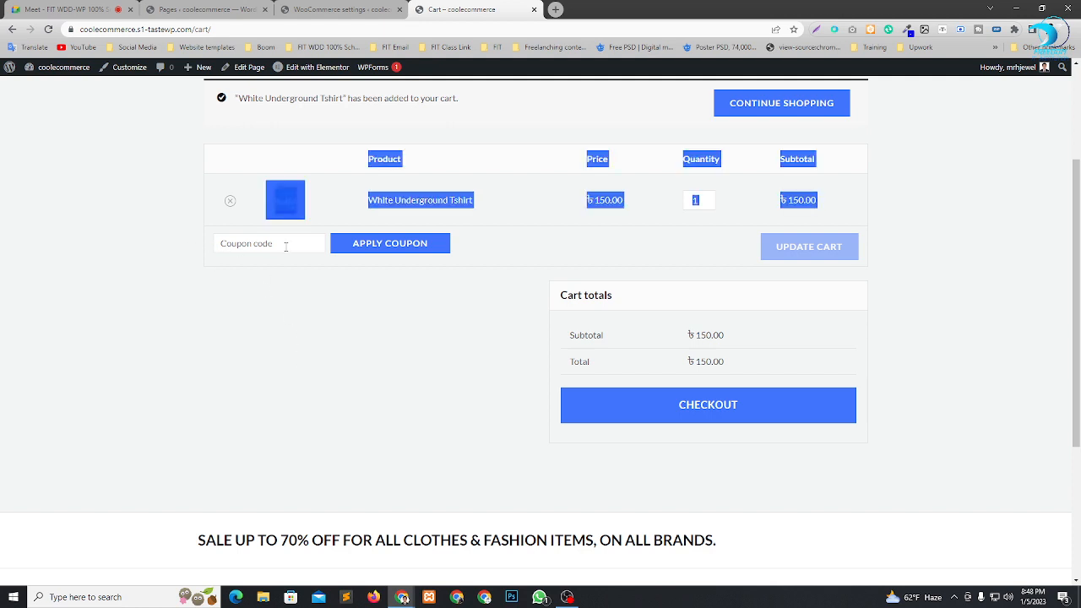
pyautogui.click(272, 355)
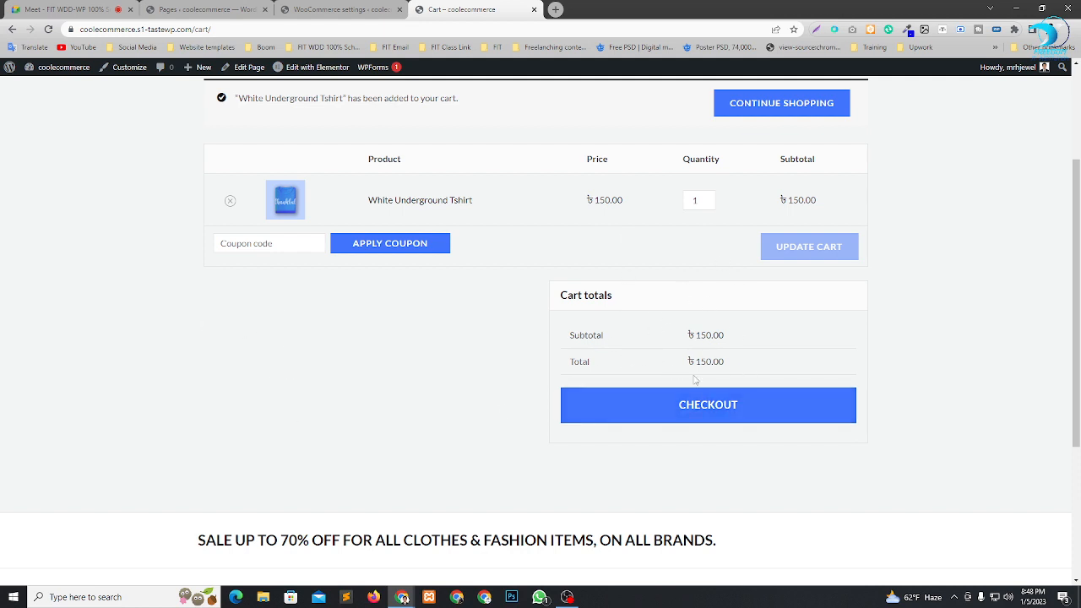
pyautogui.click(338, 9)
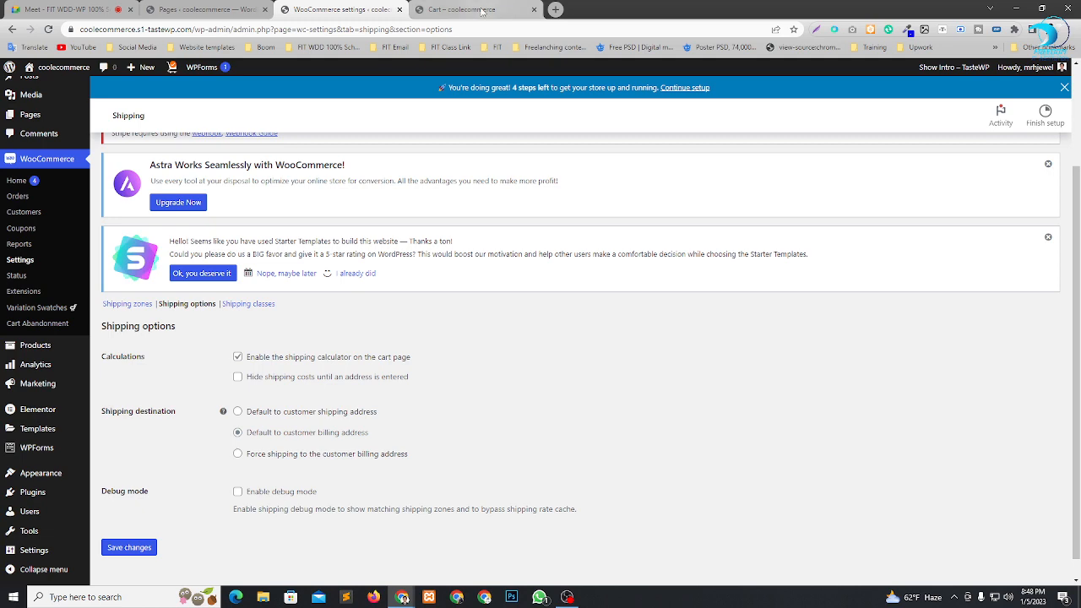
pyautogui.click(479, 10)
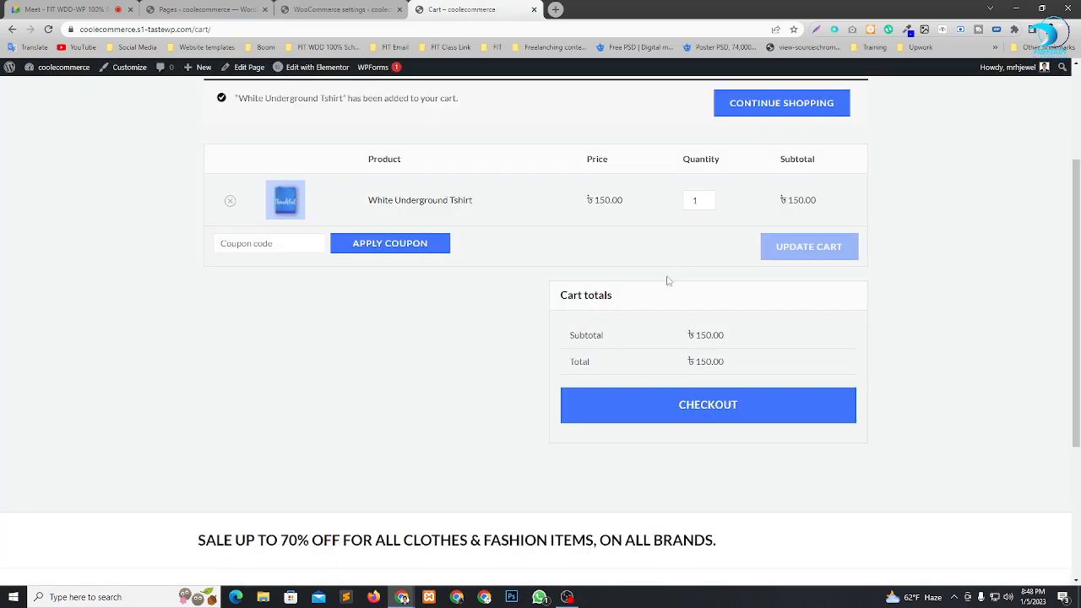
pyautogui.scroll(-2, 667, 279)
pyautogui.scroll(1, 680, 249)
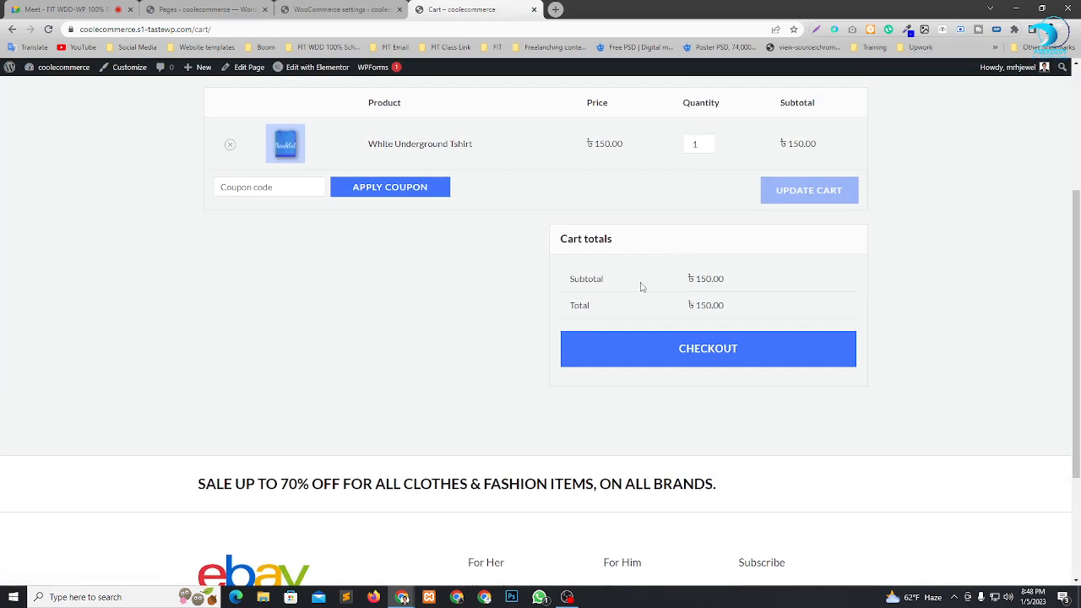
pyautogui.click(312, 9)
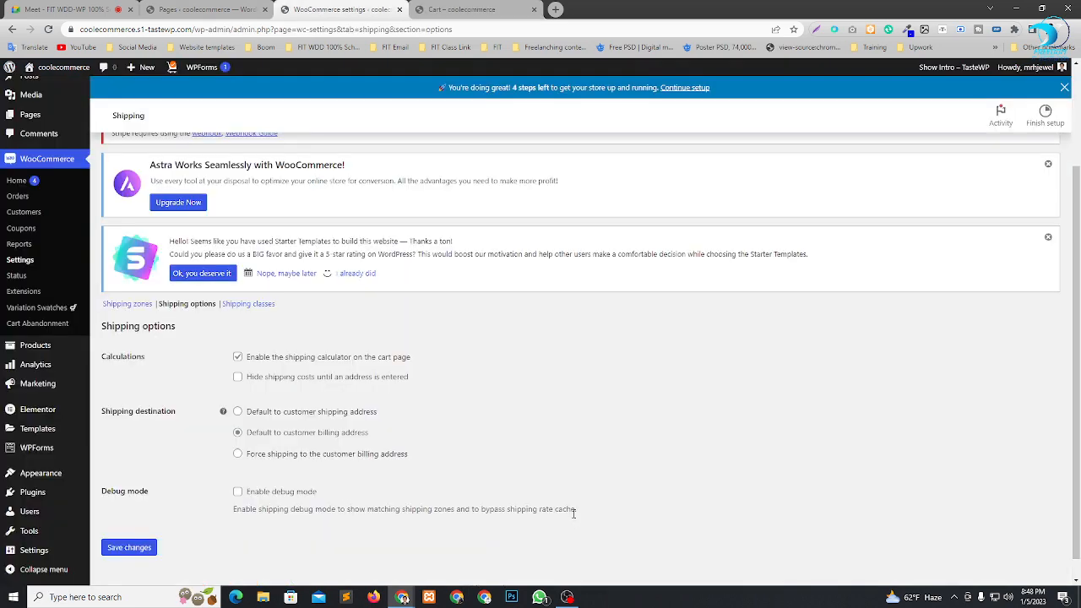
# Keep the cart page's shipping calculator enabled and the destination defaulting to the customer billing address, and save the shipping options.
pyautogui.scroll(-1, 338, 409)
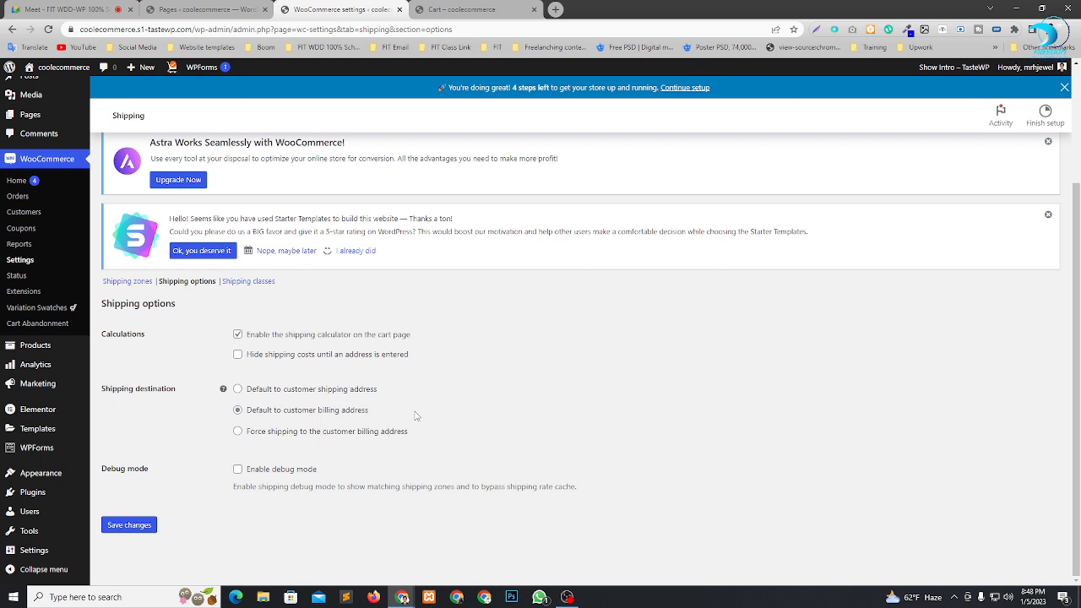
pyautogui.scroll(1, 415, 415)
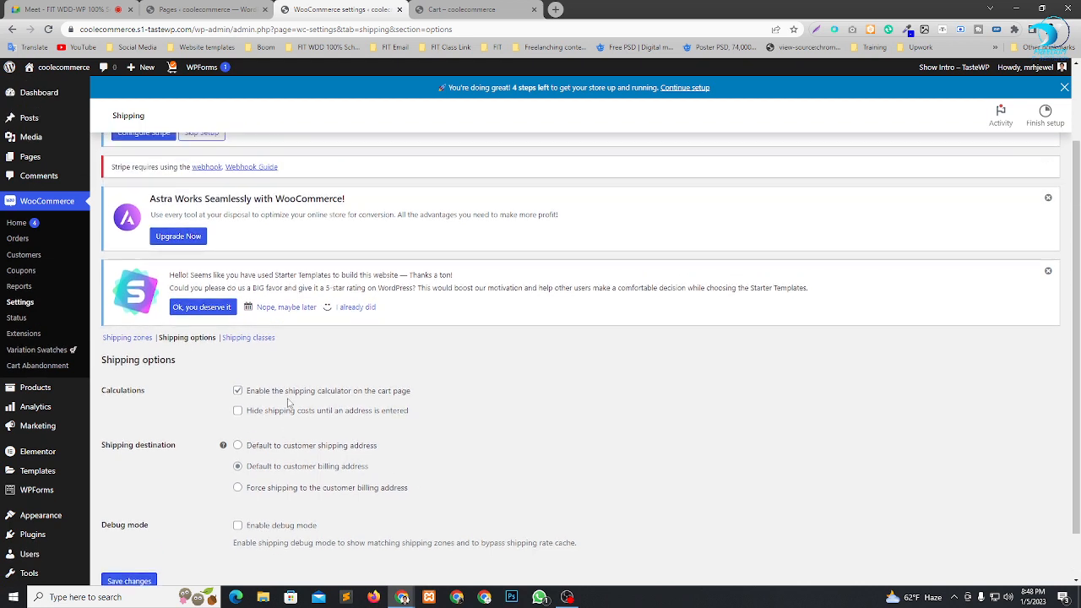
pyautogui.click(330, 469)
pyautogui.scroll(-1, 428, 469)
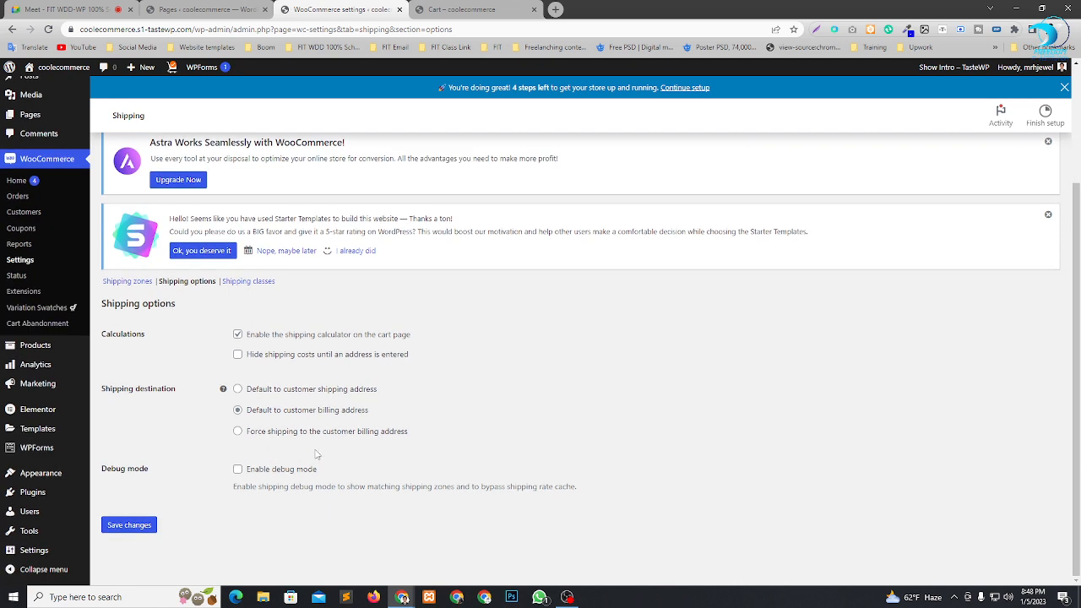
pyautogui.click(145, 524)
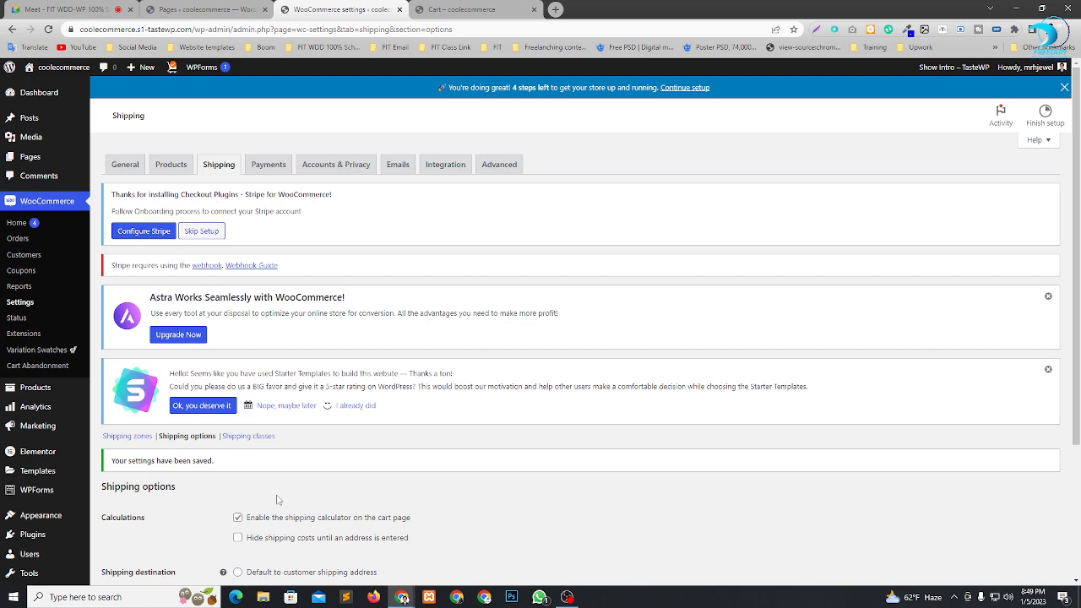
# Add a new entry under Shipping classes with the name VIP and the slug vip.
pyautogui.click(259, 445)
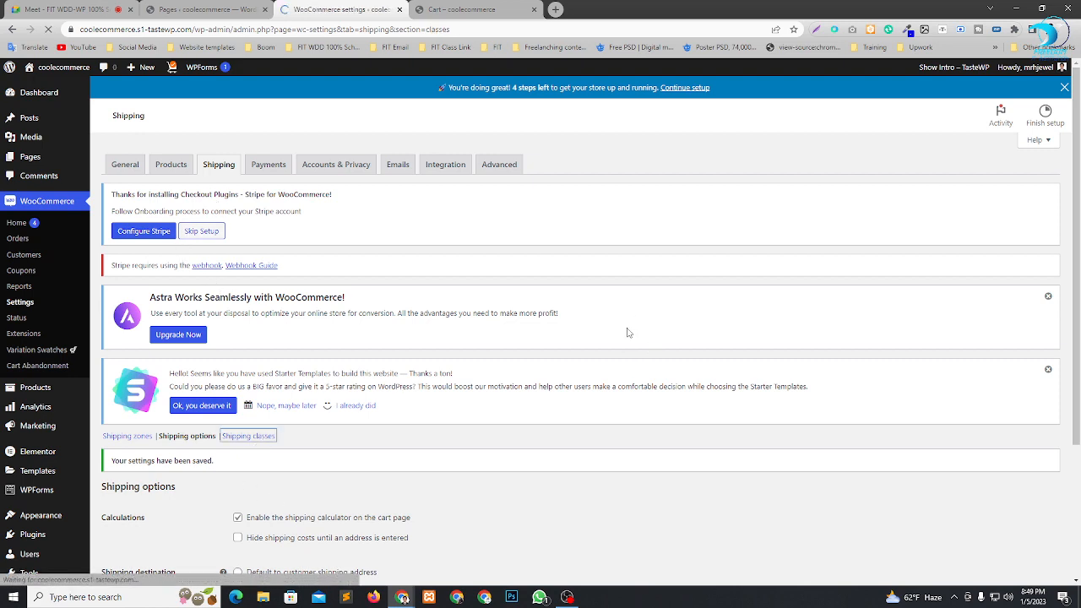
pyautogui.scroll(-1, 612, 376)
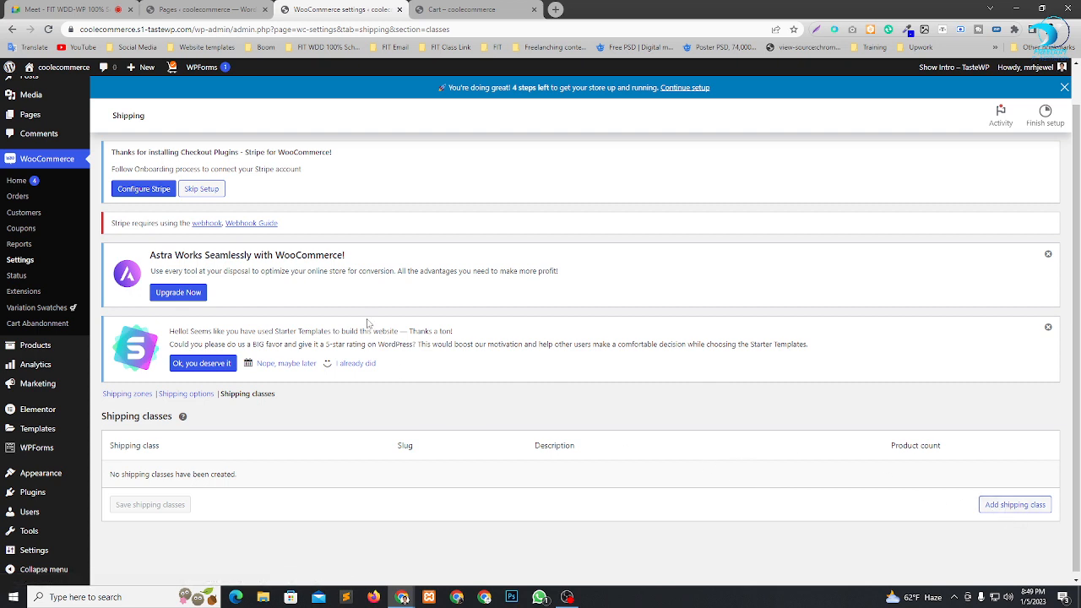
pyautogui.click(1018, 507)
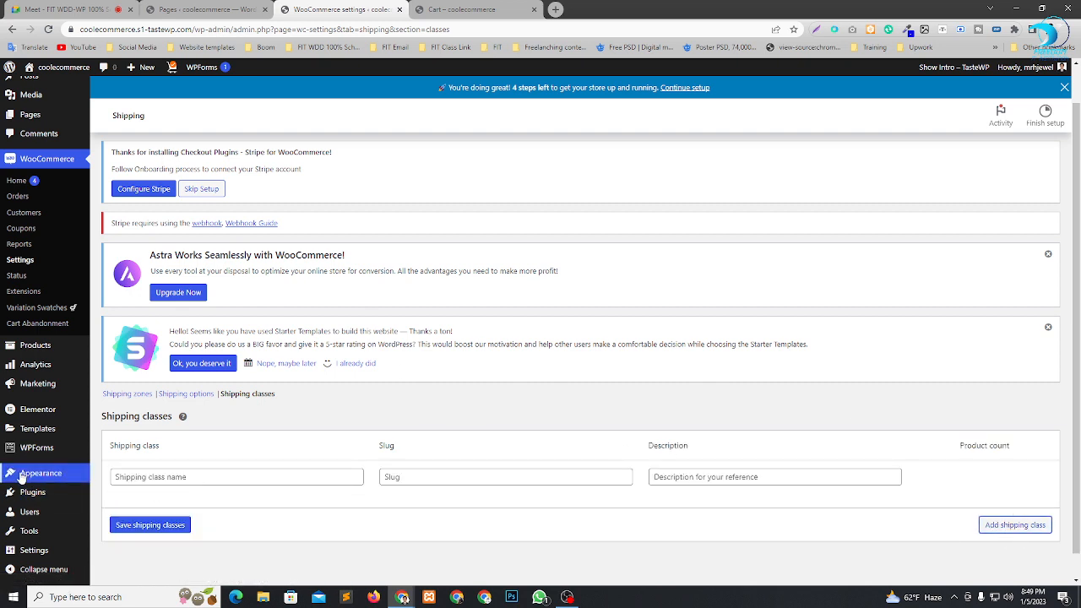
pyautogui.click(253, 475)
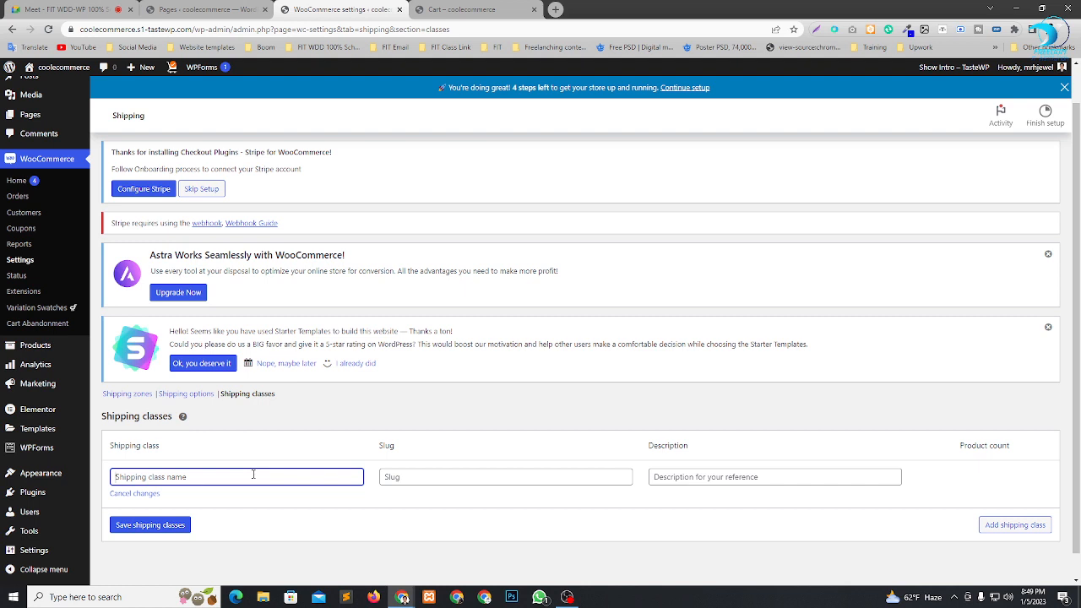
pyautogui.write('G')
pyautogui.press('BackSpace')
pyautogui.write('VIP')
pyautogui.click(446, 480)
pyautogui.write('vip')
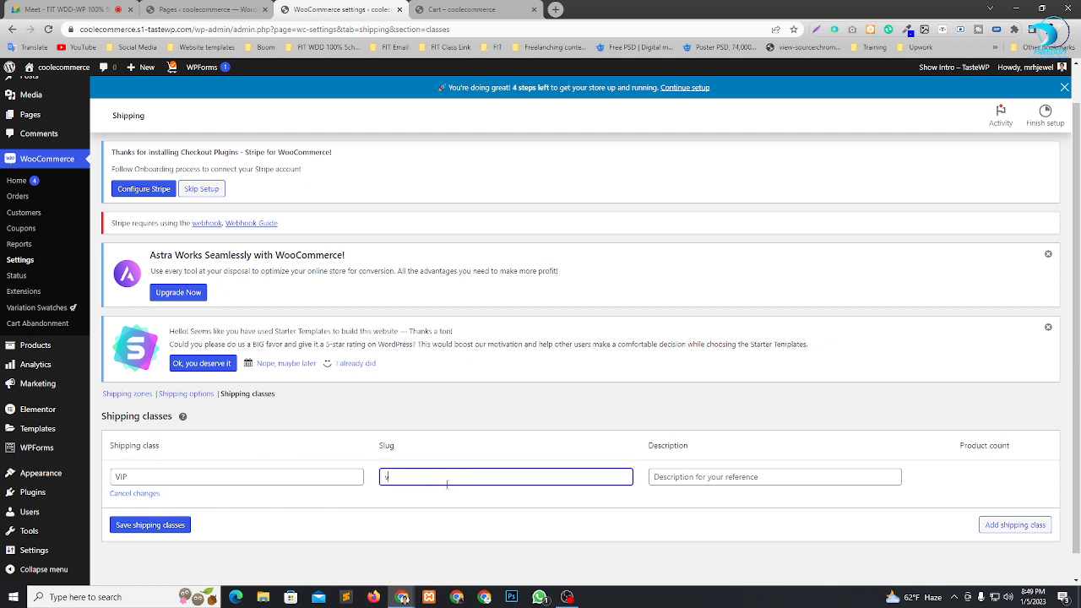
# Give the VIP shipping class the description 24 and save the shipping classes.
pyautogui.doubleClick(165, 478)
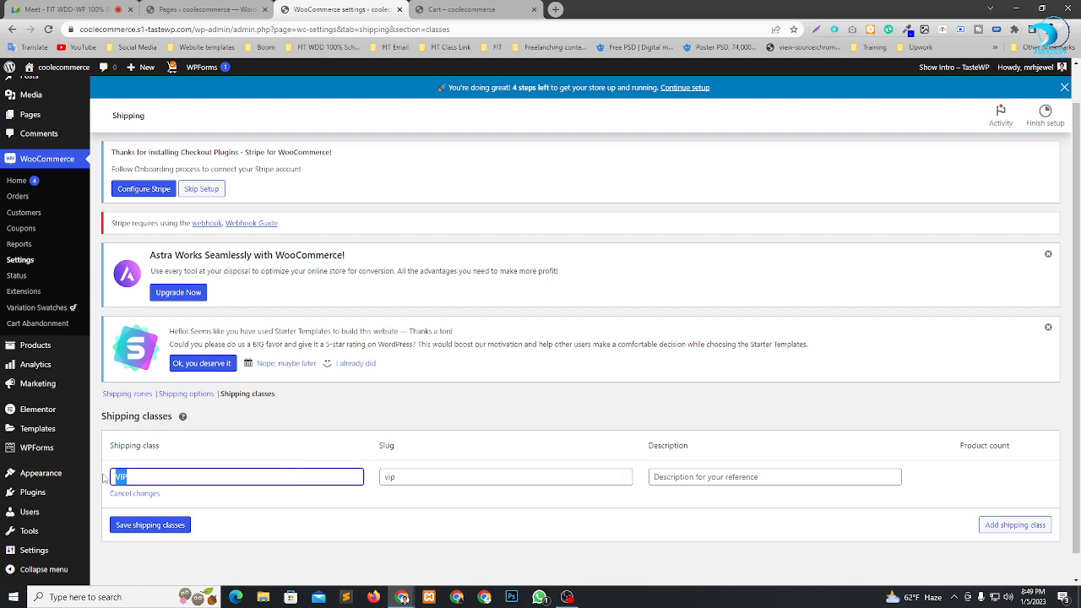
pyautogui.click(420, 484)
pyautogui.click(130, 478)
pyautogui.click(694, 477)
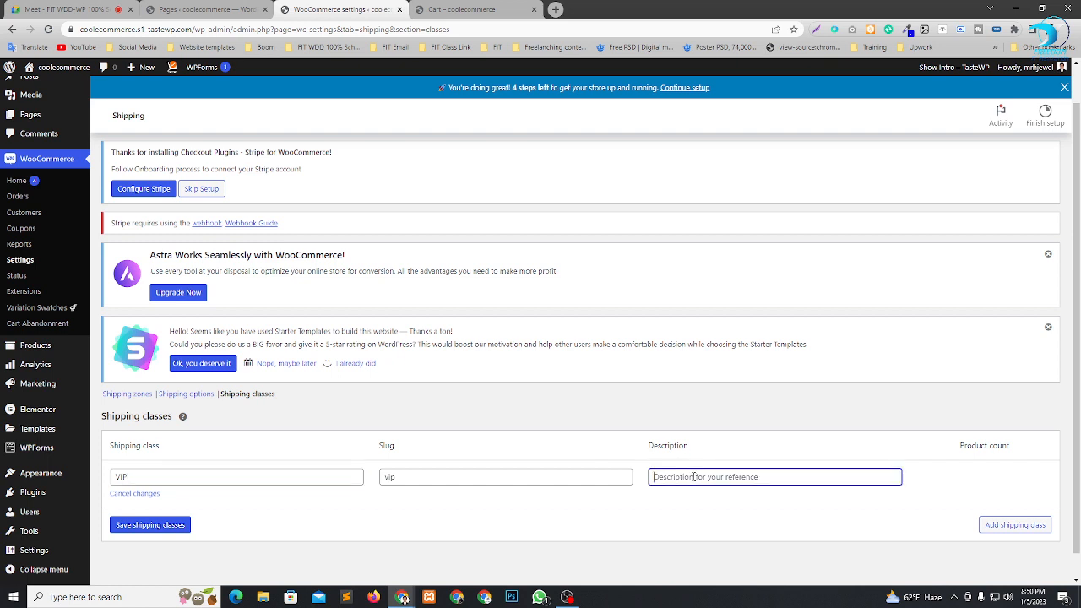
pyautogui.write('24')
pyautogui.click(172, 527)
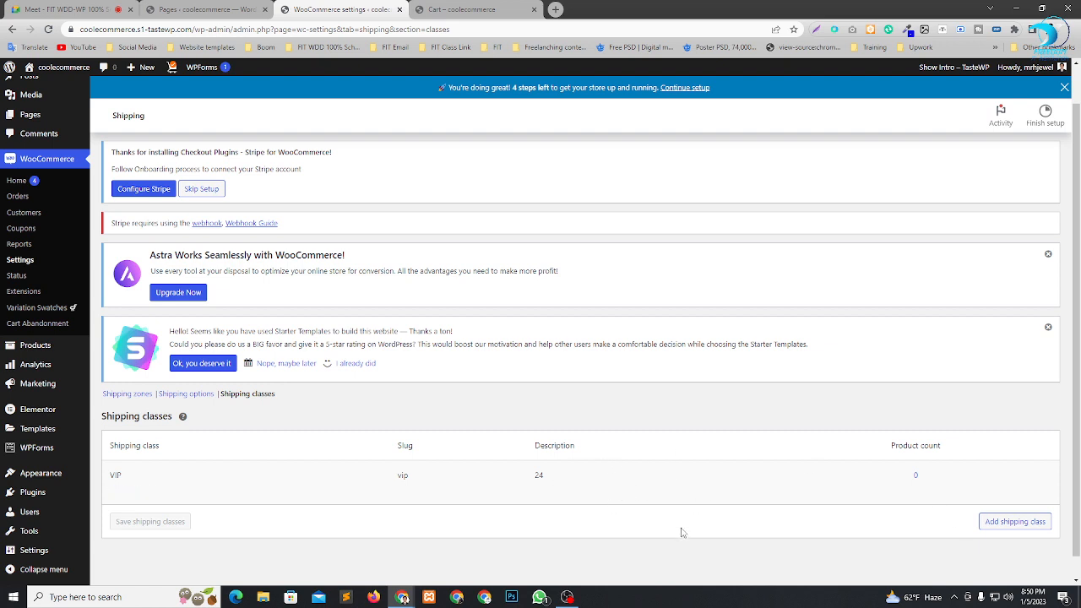
# Add a second shipping class named VVIP with the slug vvip and description 12, and save the shipping classes.
pyautogui.click(1016, 521)
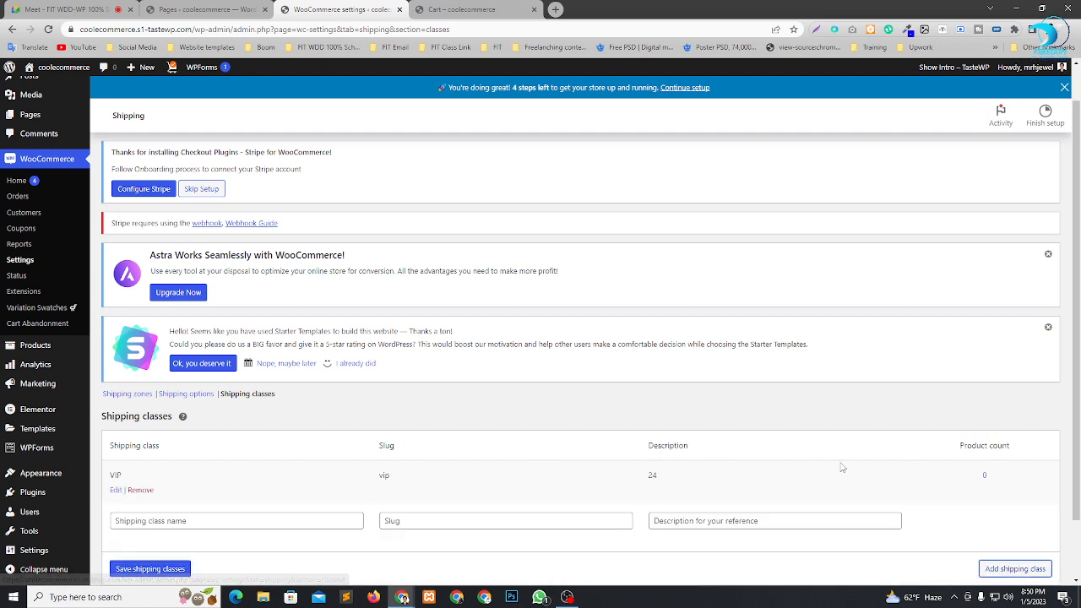
pyautogui.click(241, 519)
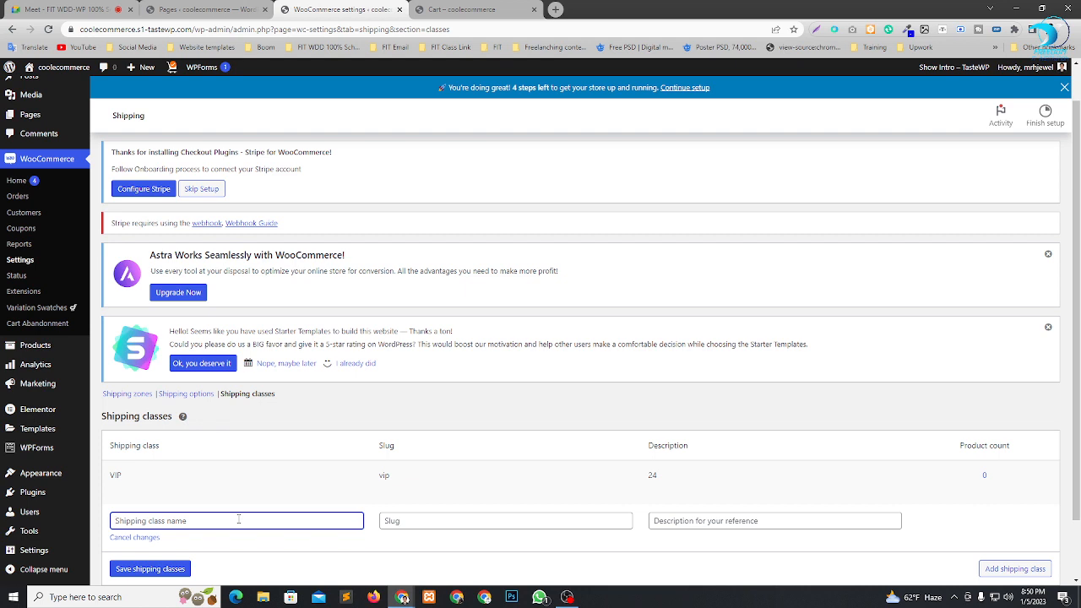
pyautogui.write('VVIP')
pyautogui.press('Tab')
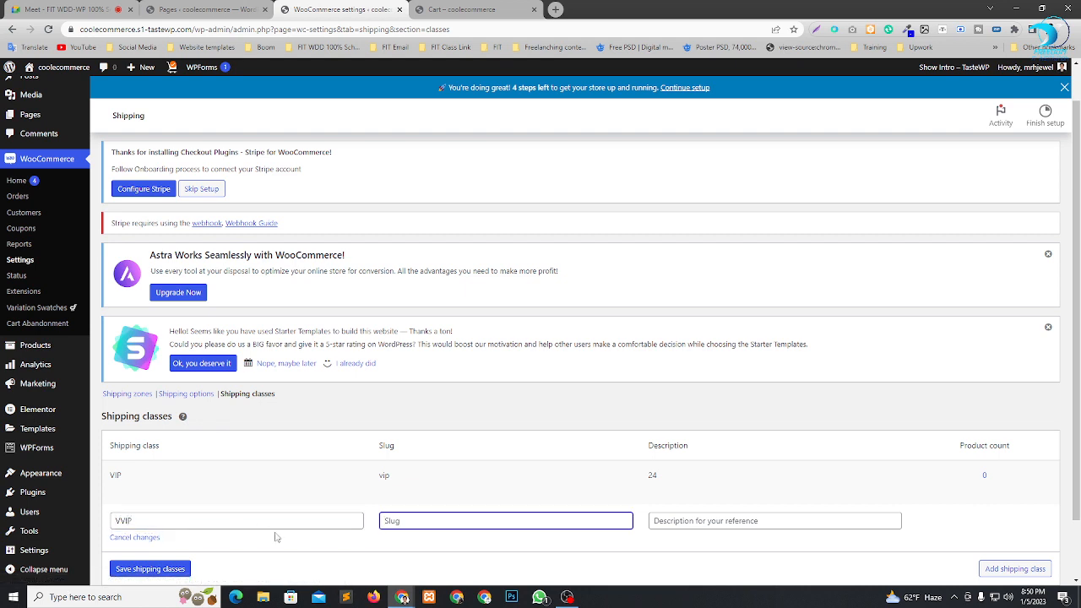
pyautogui.write('vvip')
pyautogui.click(696, 523)
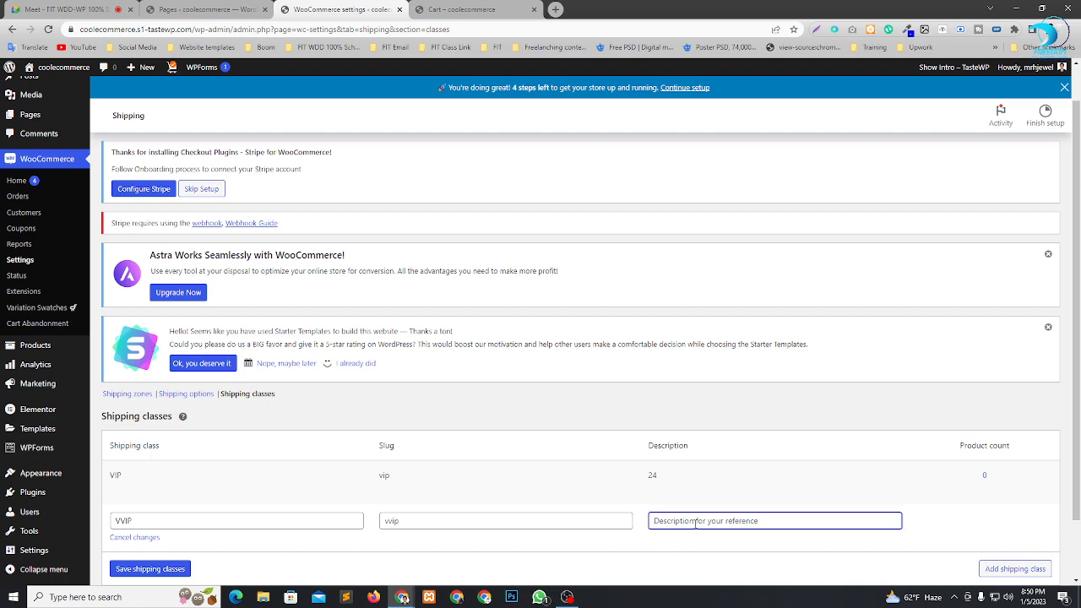
pyautogui.write('12')
pyautogui.scroll(-1, 68, 543)
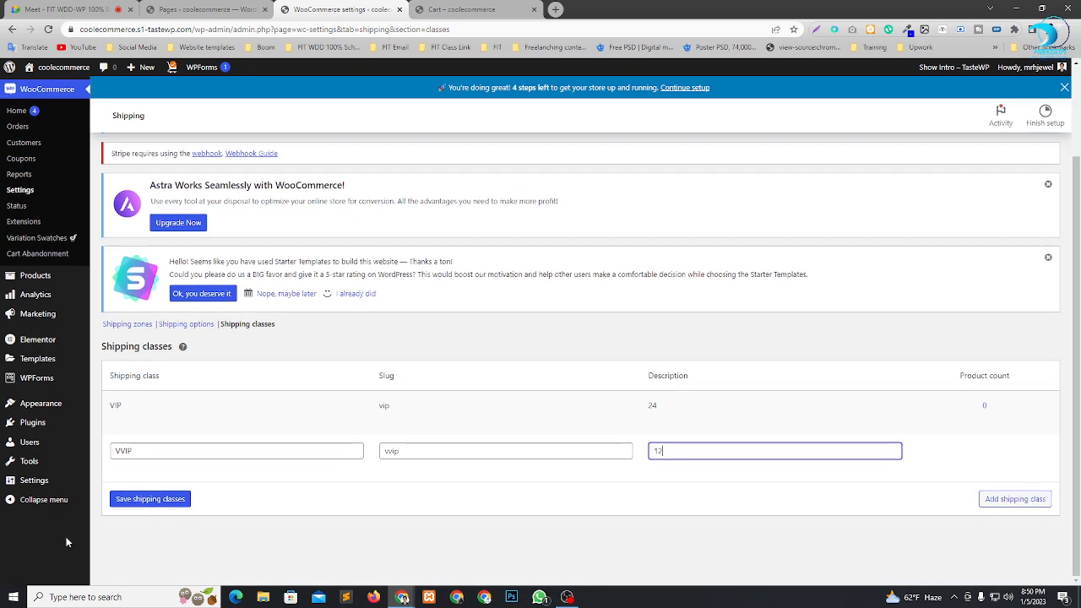
pyautogui.click(169, 499)
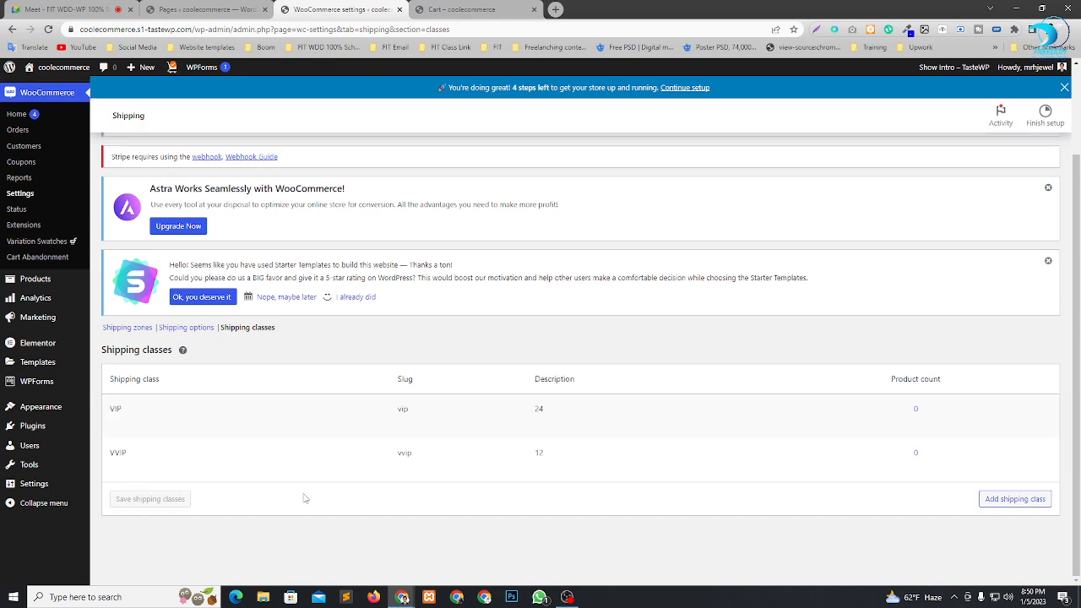
# Enable the Direct bank transfer and Cash on delivery payment methods and save the payment settings.
pyautogui.scroll(2, 316, 342)
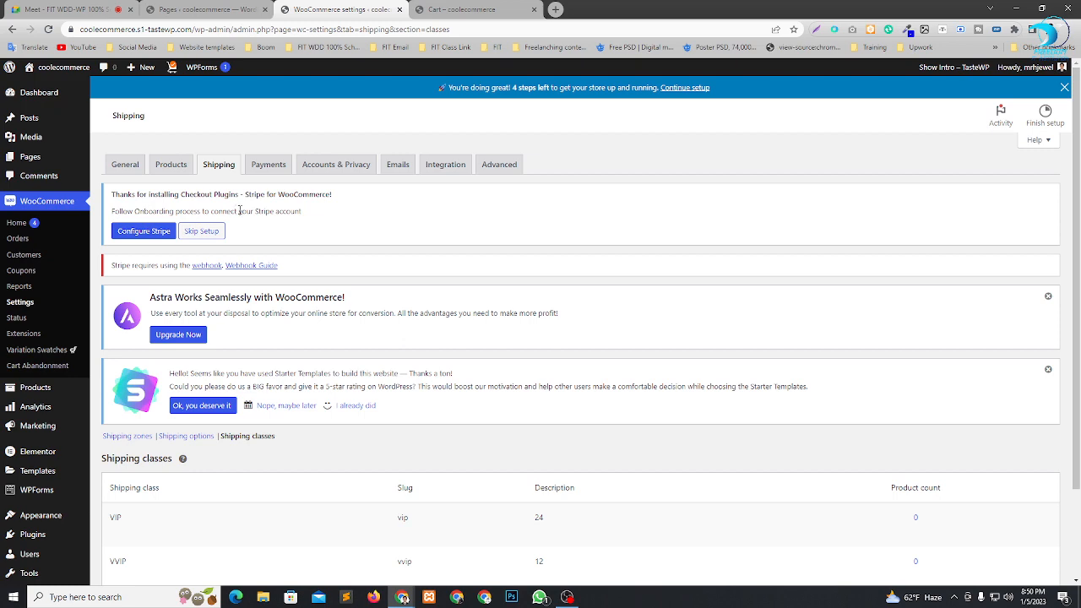
pyautogui.click(269, 165)
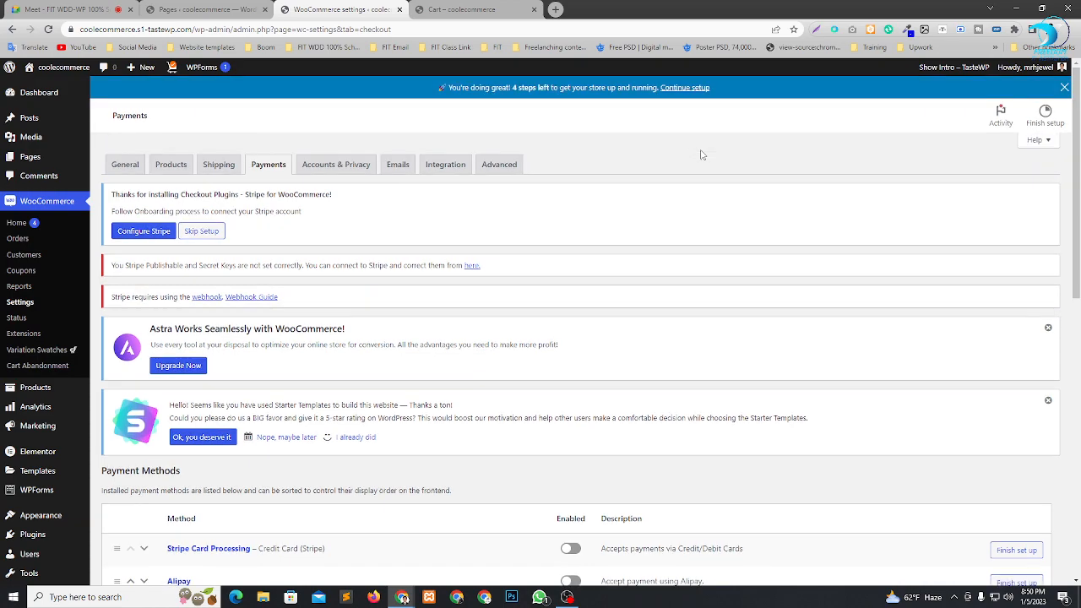
pyautogui.scroll(-7, 393, 160)
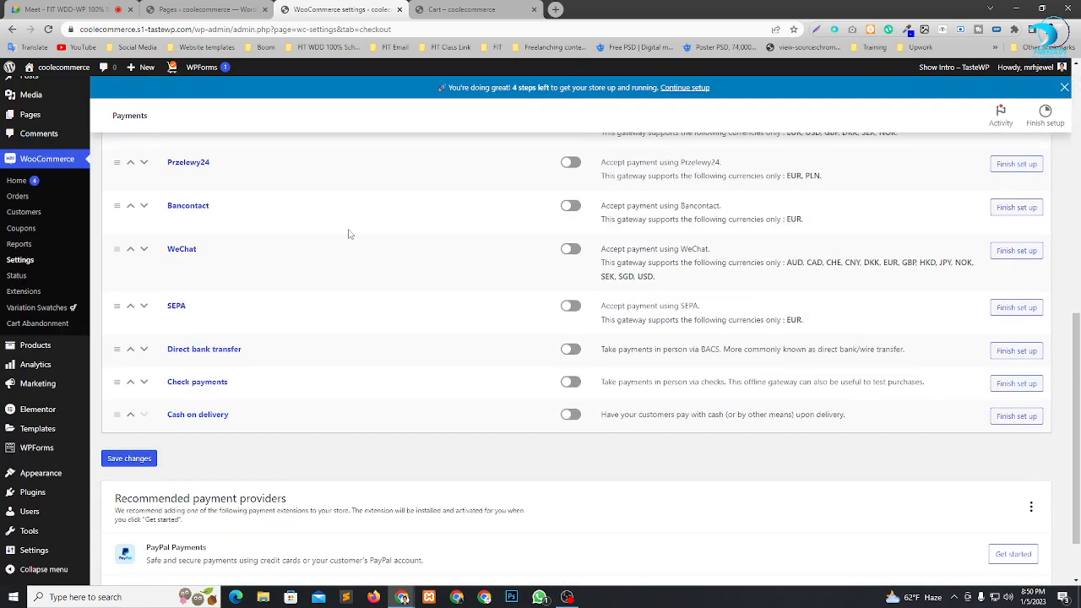
pyautogui.scroll(3, 349, 234)
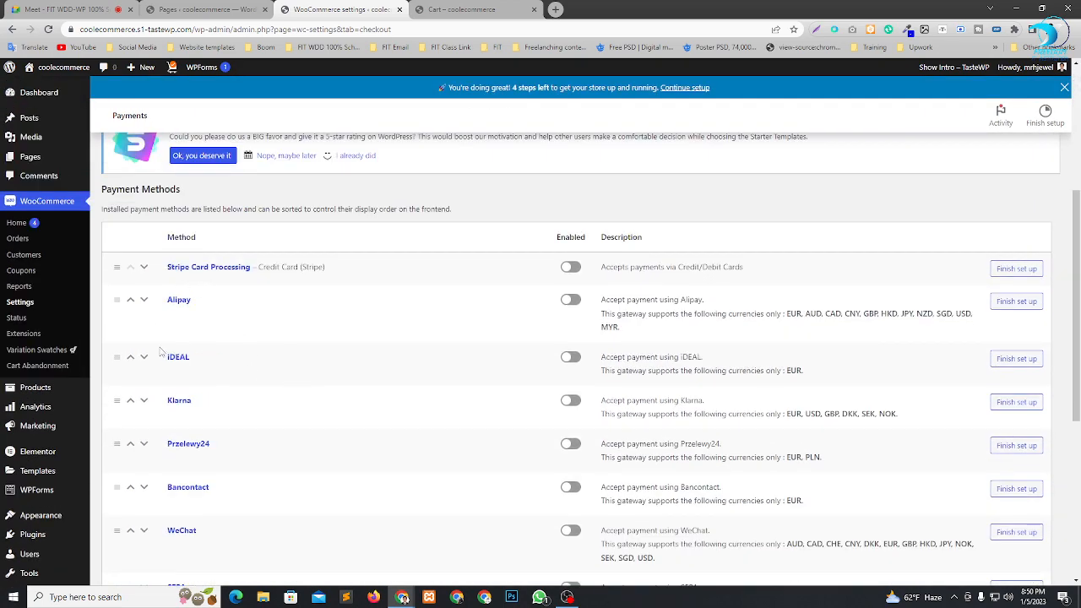
pyautogui.scroll(-4, 161, 351)
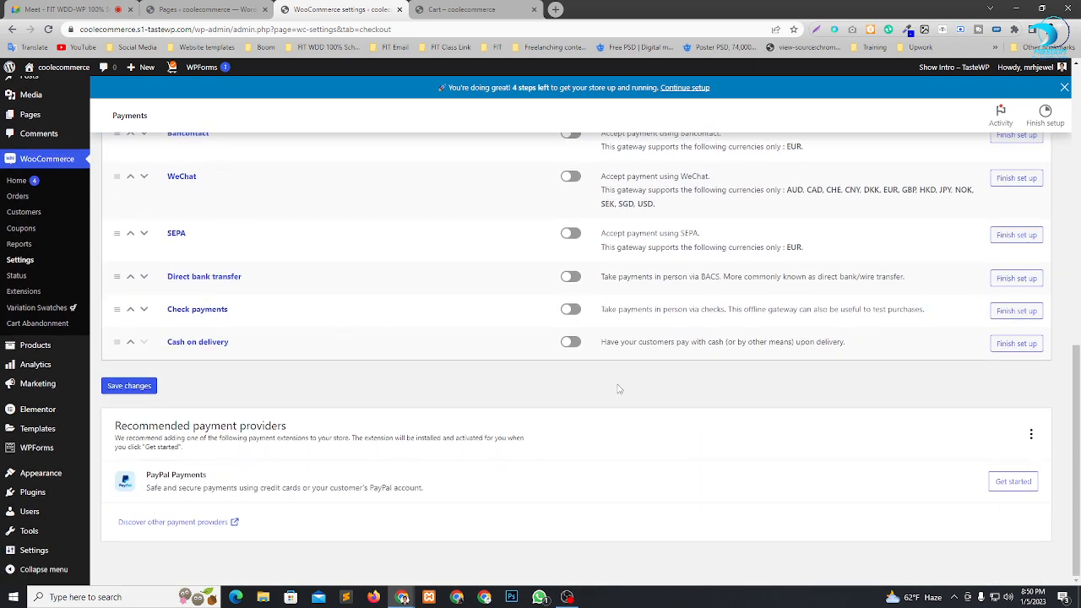
pyautogui.click(573, 279)
pyautogui.click(579, 345)
pyautogui.click(143, 387)
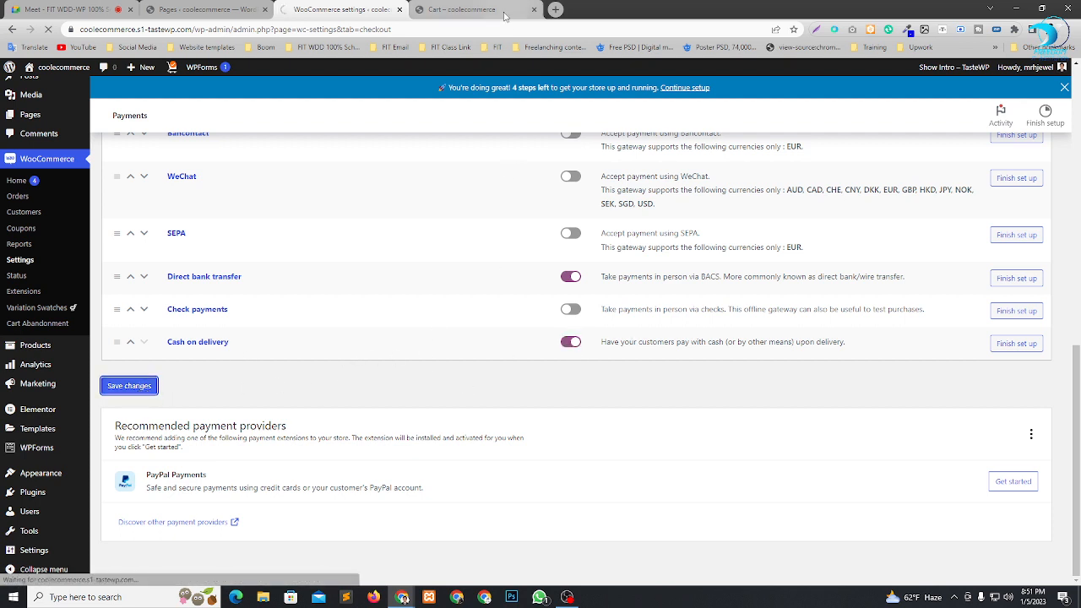
# Reload the storefront cart page and examine the shipping row and its calculate shipping option in the cart totals.
pyautogui.click(473, 10)
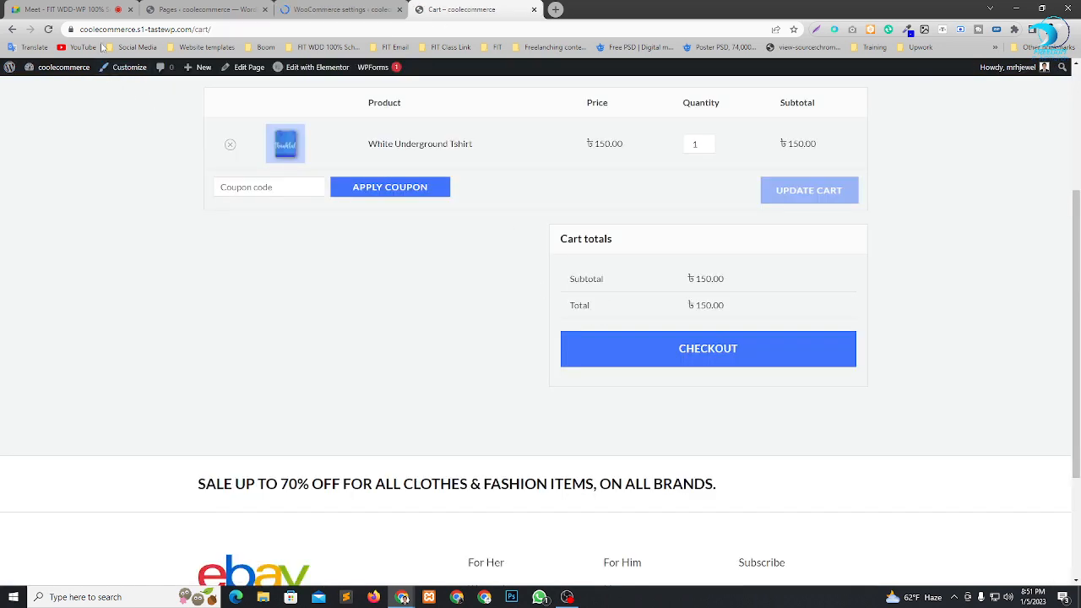
pyautogui.click(48, 29)
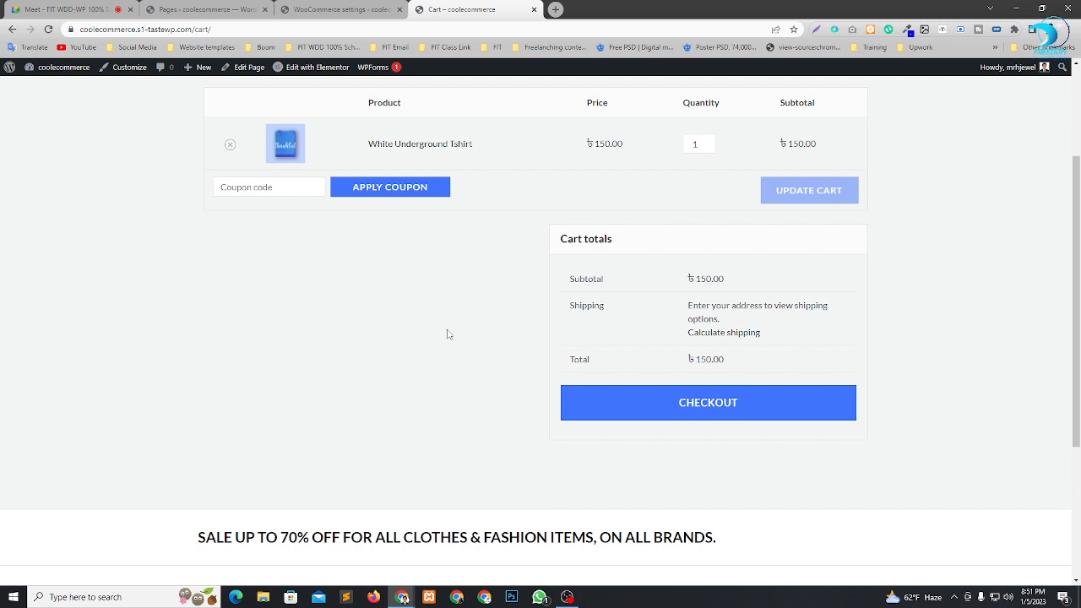
pyautogui.moveTo(689, 362); pyautogui.dragTo(736, 389)
pyautogui.click(792, 391)
pyautogui.moveTo(799, 365); pyautogui.dragTo(711, 365)
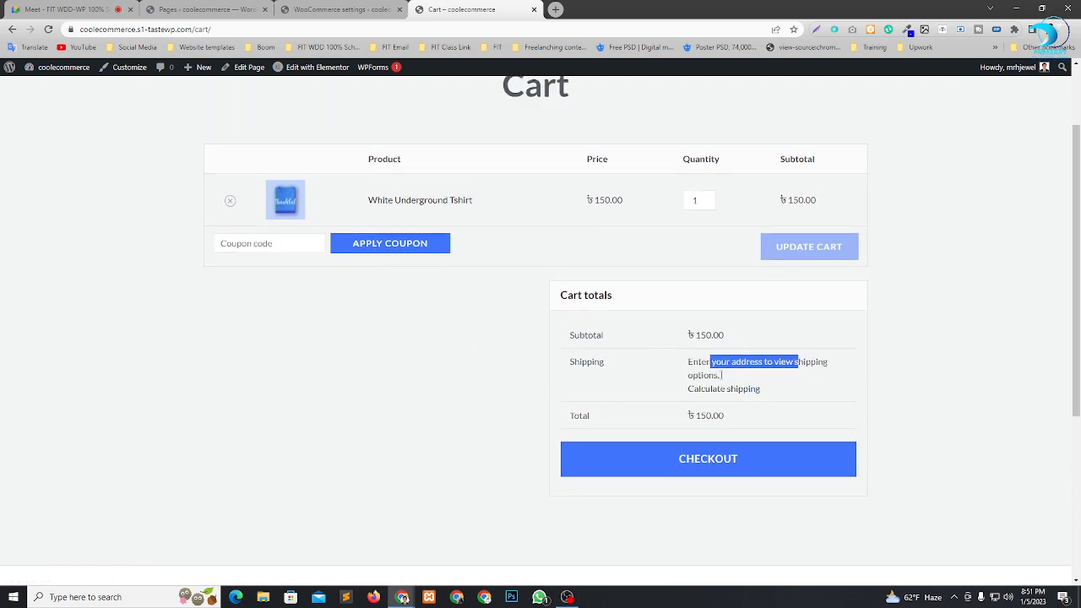
pyautogui.moveTo(768, 390); pyautogui.dragTo(723, 384)
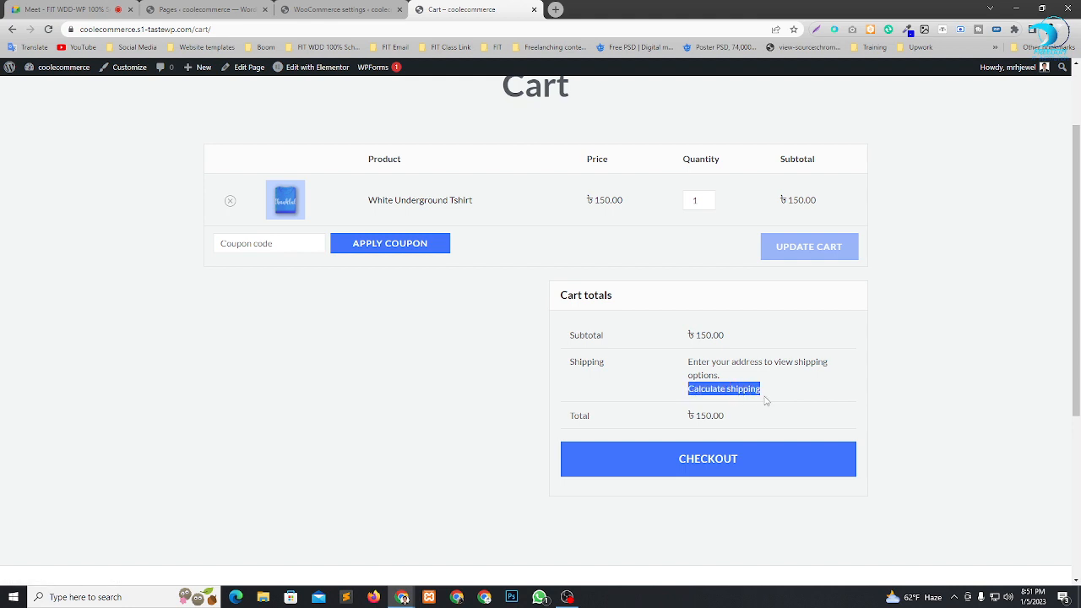
# Proceed from the cart to checkout and examine the order summary, billing fields and offered payment methods.
pyautogui.click(715, 470)
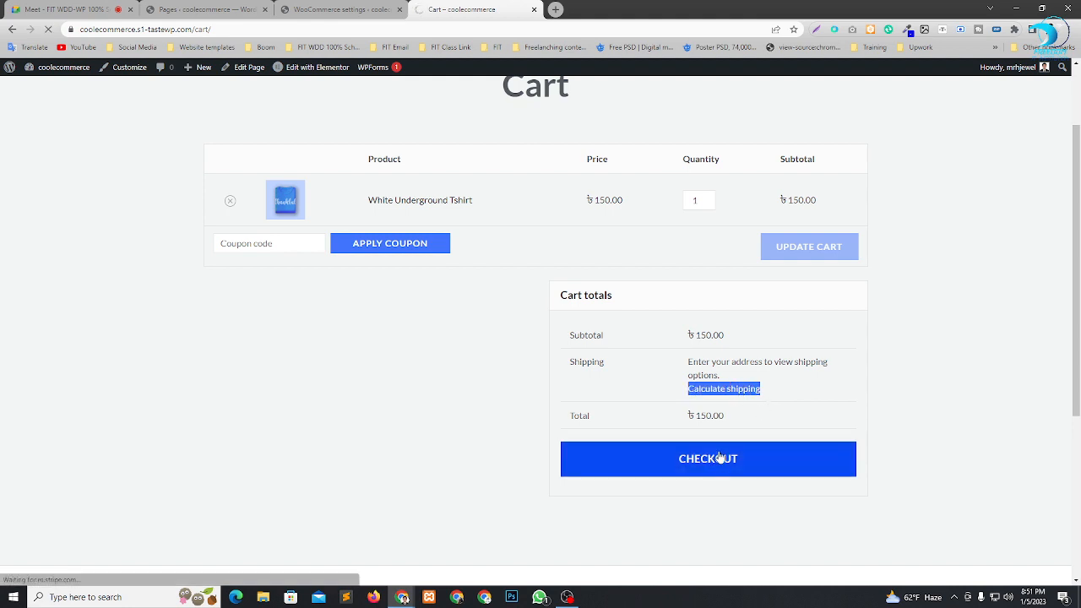
pyautogui.scroll(-2, 639, 351)
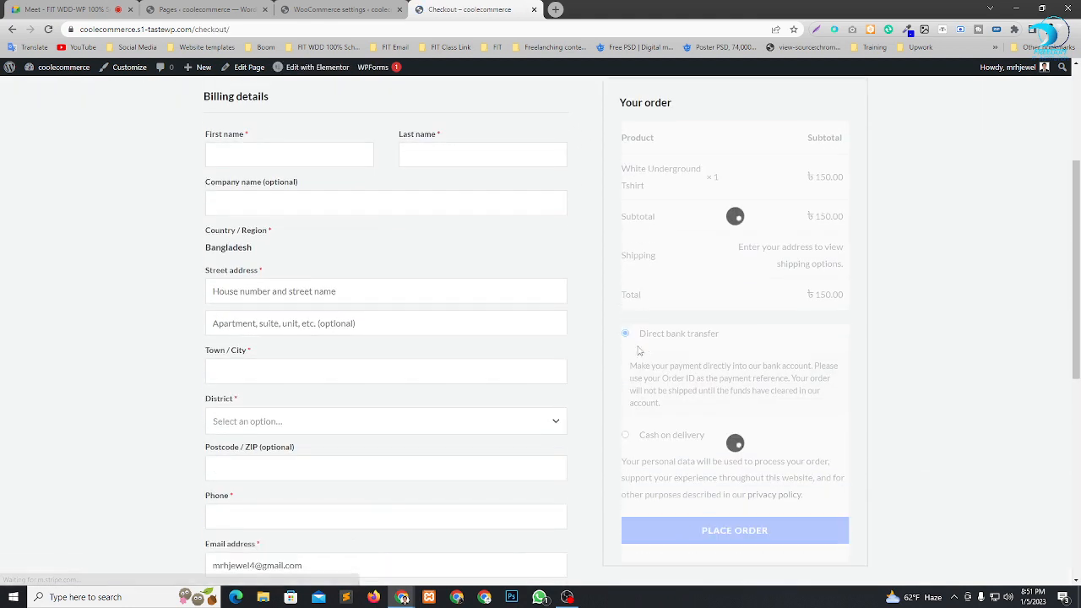
pyautogui.scroll(-2, 698, 355)
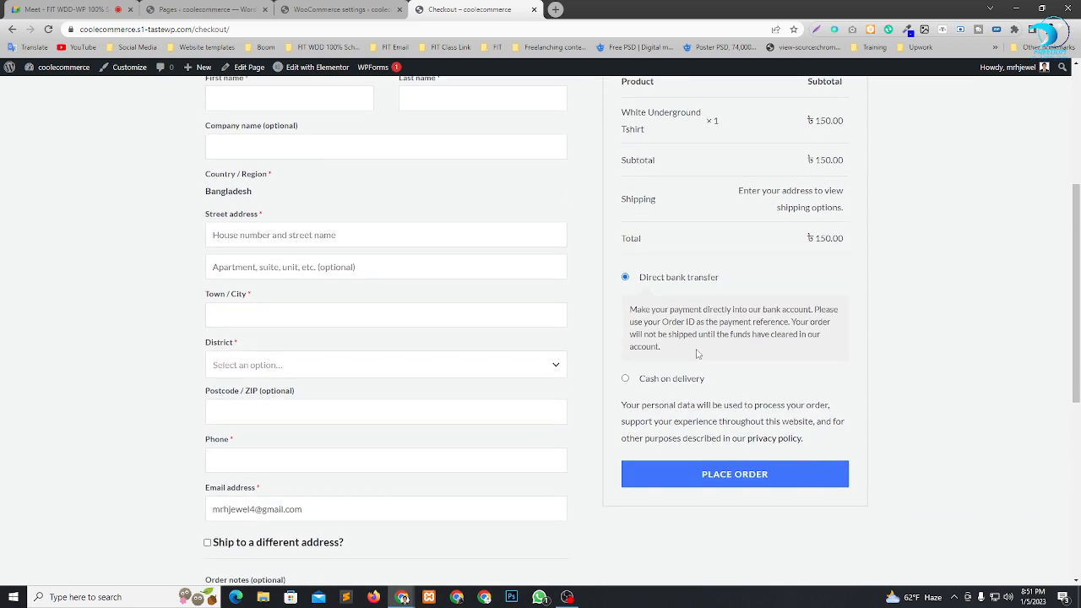
pyautogui.click(658, 385)
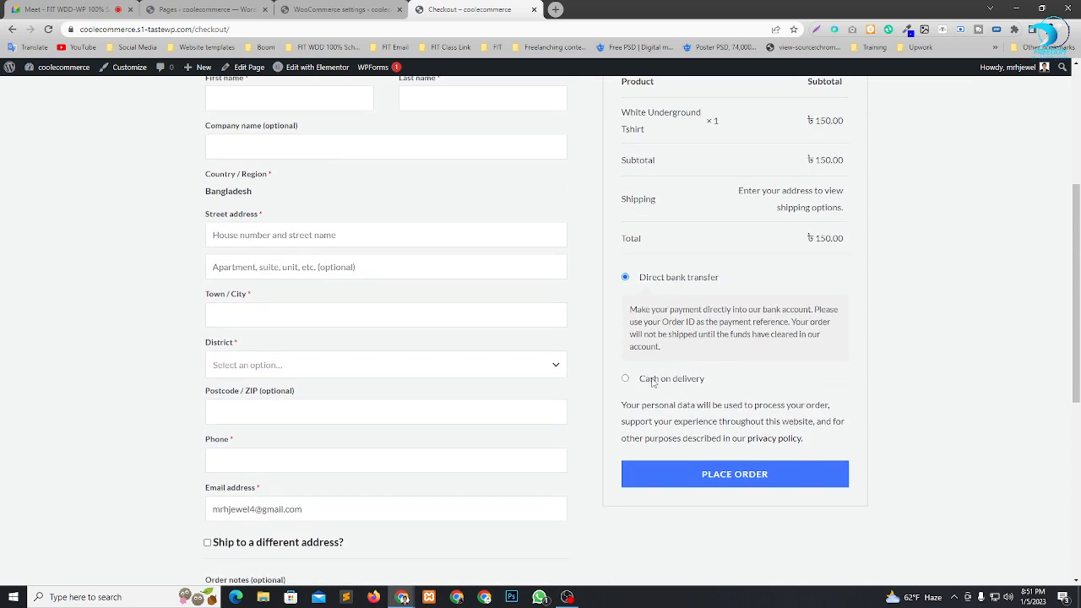
pyautogui.click(659, 277)
pyautogui.scroll(3, 669, 345)
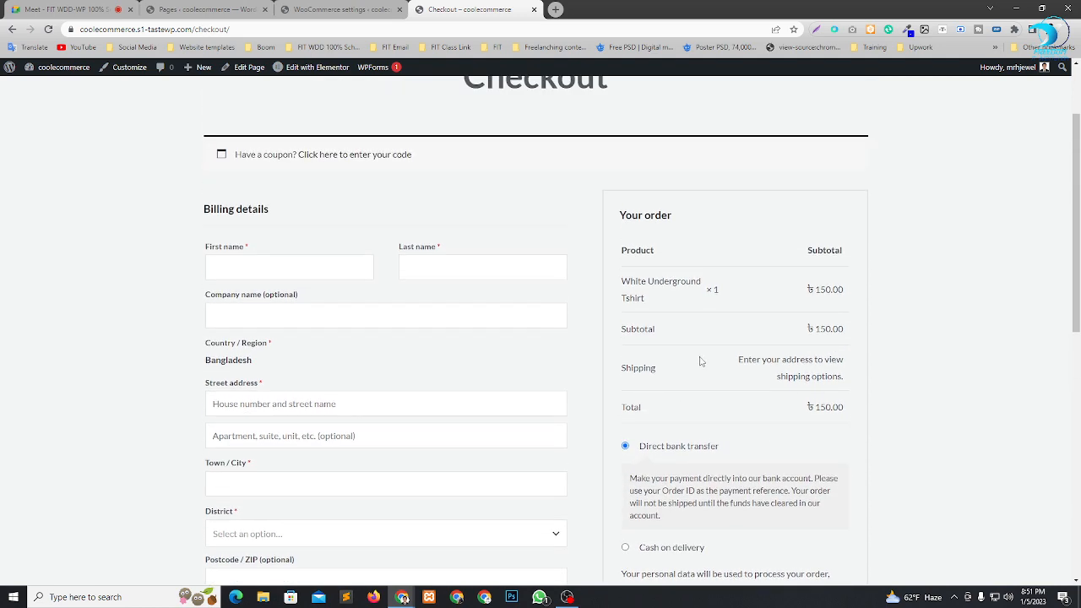
pyautogui.scroll(-1, 700, 361)
pyautogui.scroll(-1, 700, 362)
pyautogui.scroll(2, 696, 316)
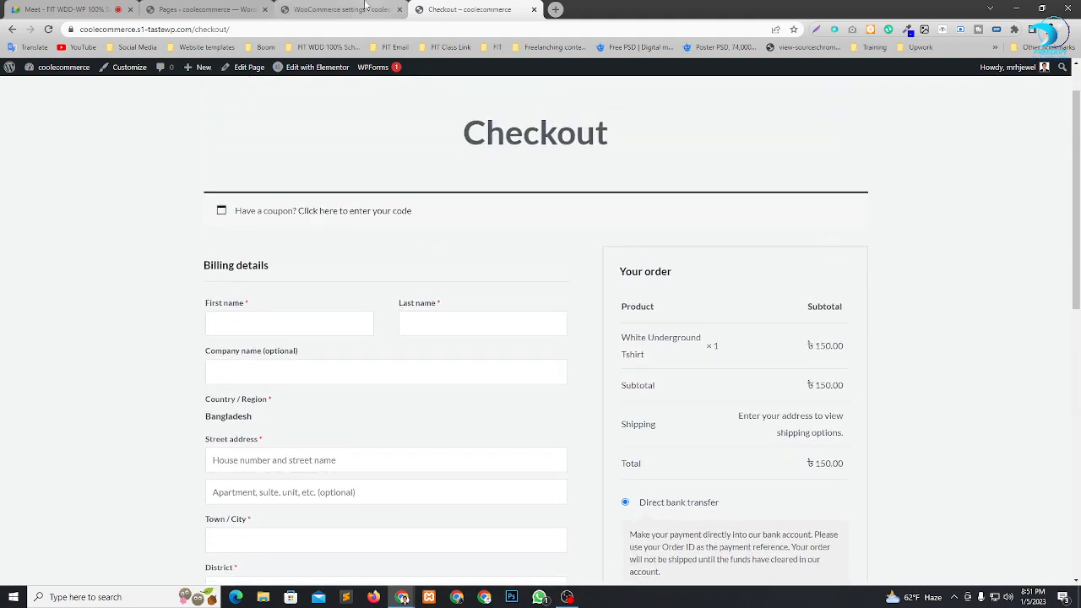
# Return to the WooCommerce payment settings and open the Direct bank transfer method's configuration.
pyautogui.hotkey('ctrl', 'shift', 'Tab')
pyautogui.scroll(-5, 566, 369)
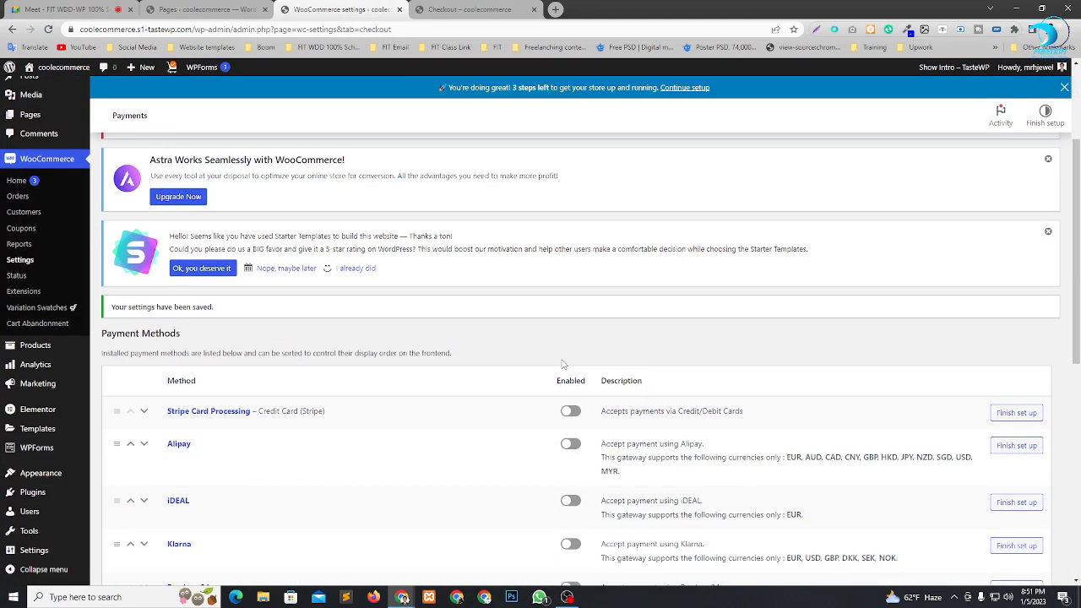
pyautogui.scroll(-3, 202, 336)
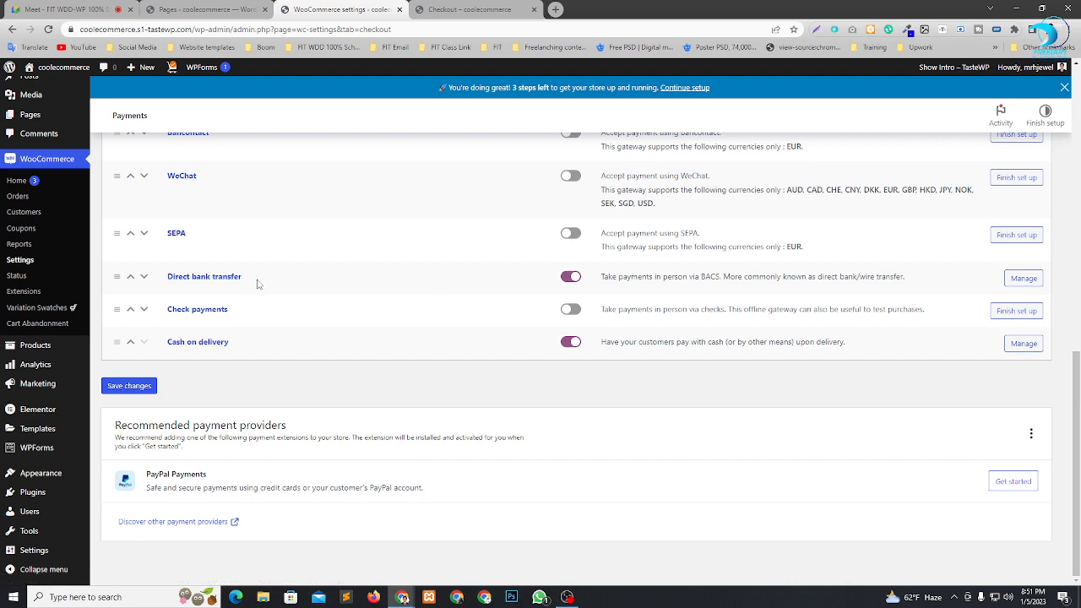
pyautogui.click(1023, 279)
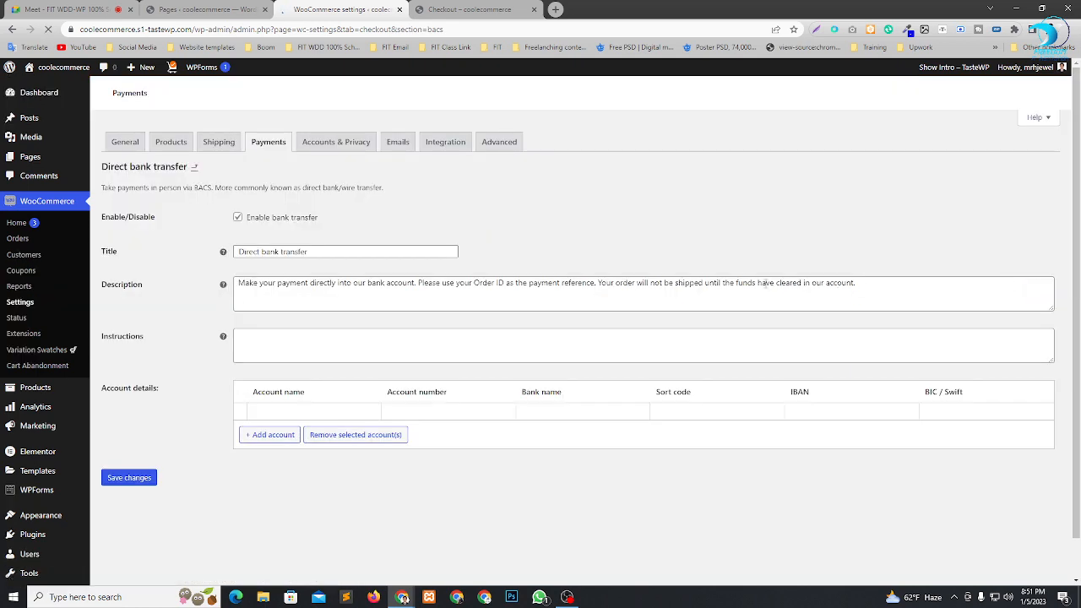
pyautogui.scroll(-3, 285, 240)
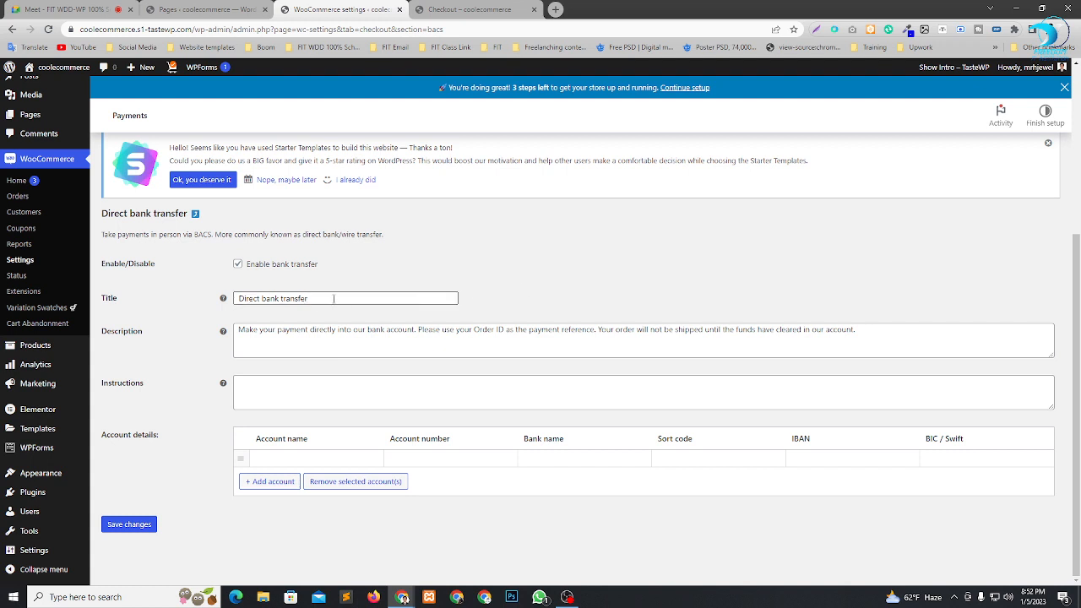
# Review the title, description and instructions fields of the Direct bank transfer method.
pyautogui.click(251, 298)
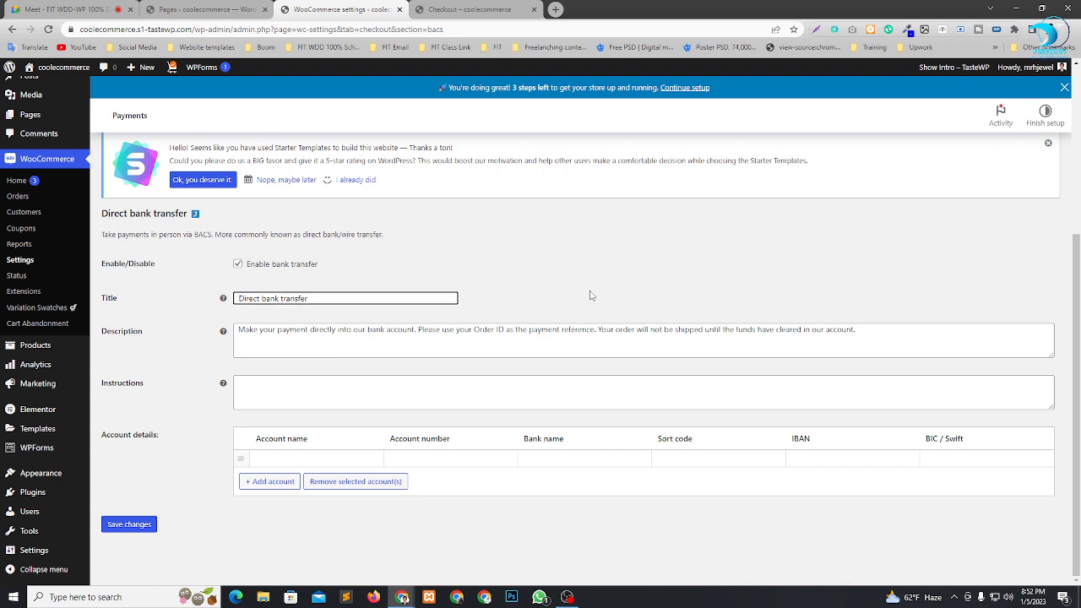
pyautogui.doubleClick(251, 298)
pyautogui.click(260, 300)
pyautogui.press('BackSpace')
pyautogui.moveTo(239, 329); pyautogui.dragTo(704, 329)
pyautogui.click(730, 332)
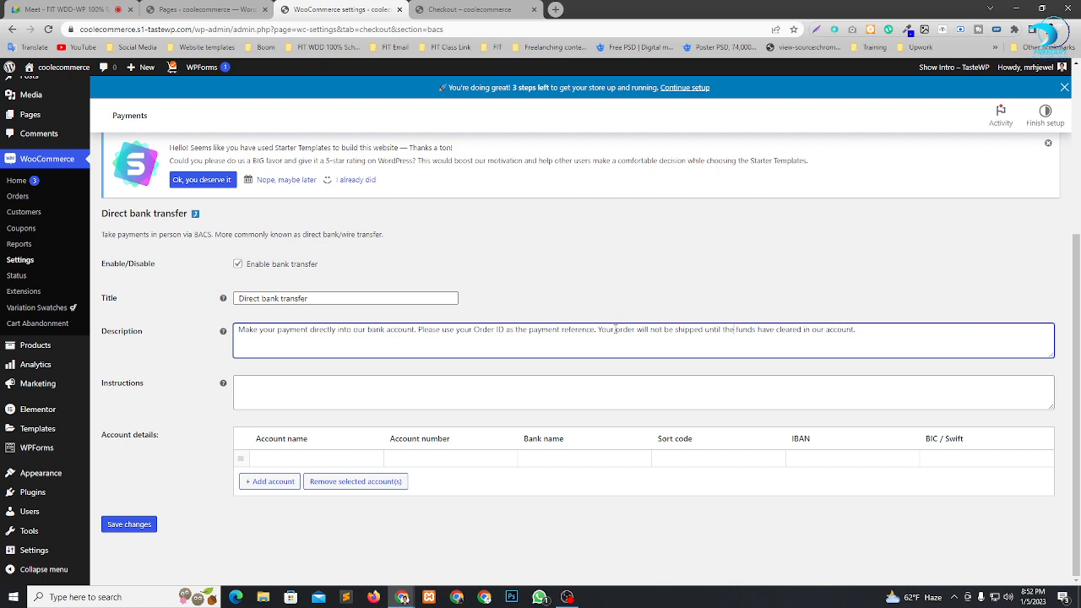
pyautogui.click(270, 392)
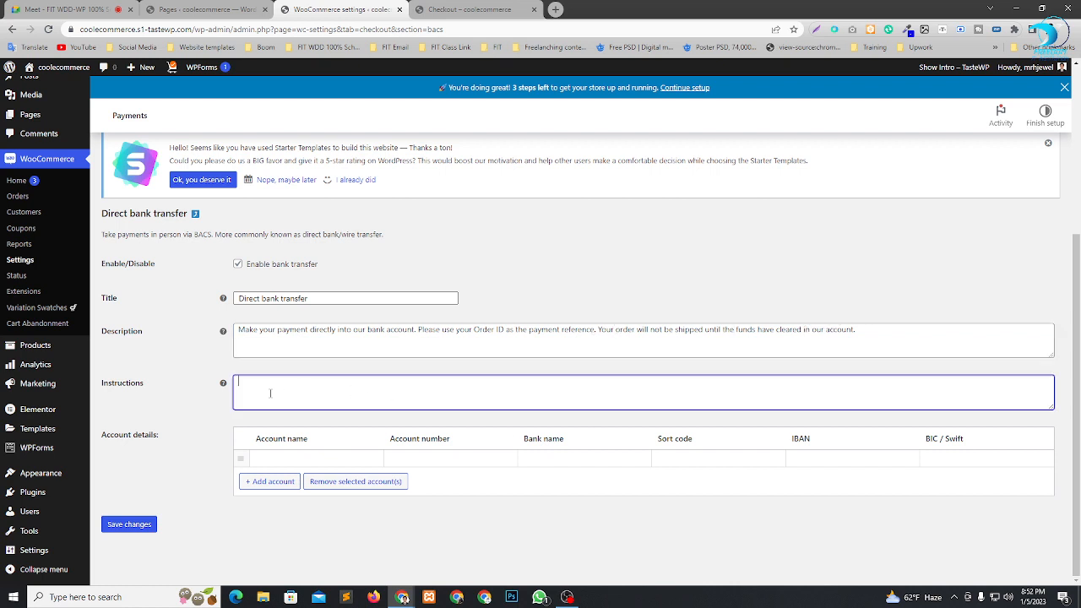
# Fill in the bank account's holder name and account number, and set the bank name to DBBL.
pyautogui.click(289, 460)
pyautogui.click(317, 477)
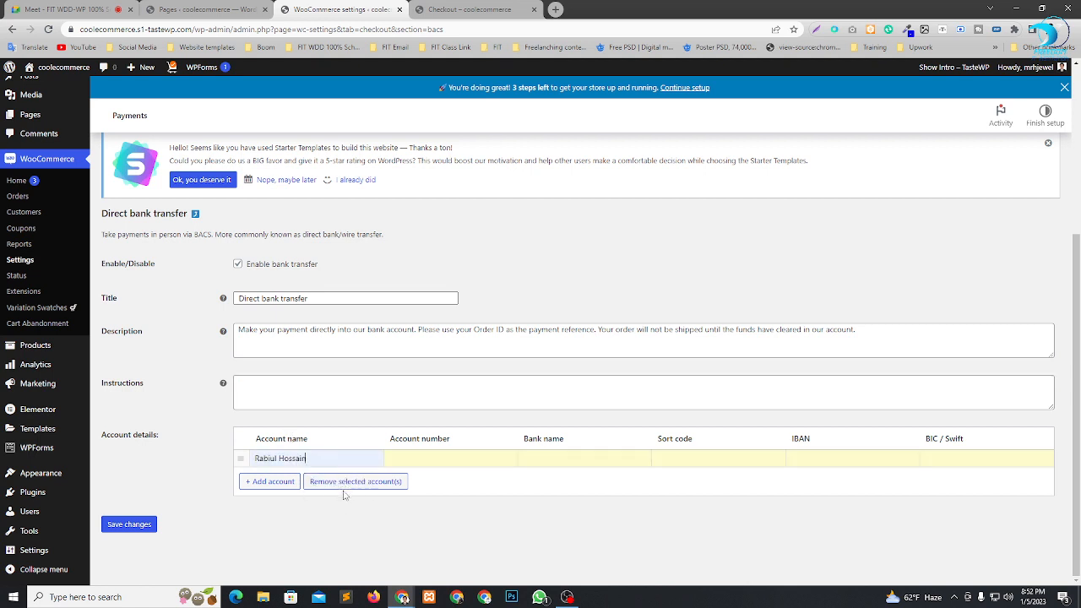
pyautogui.click(448, 461)
pyautogui.press('Down')
pyautogui.press('Return')
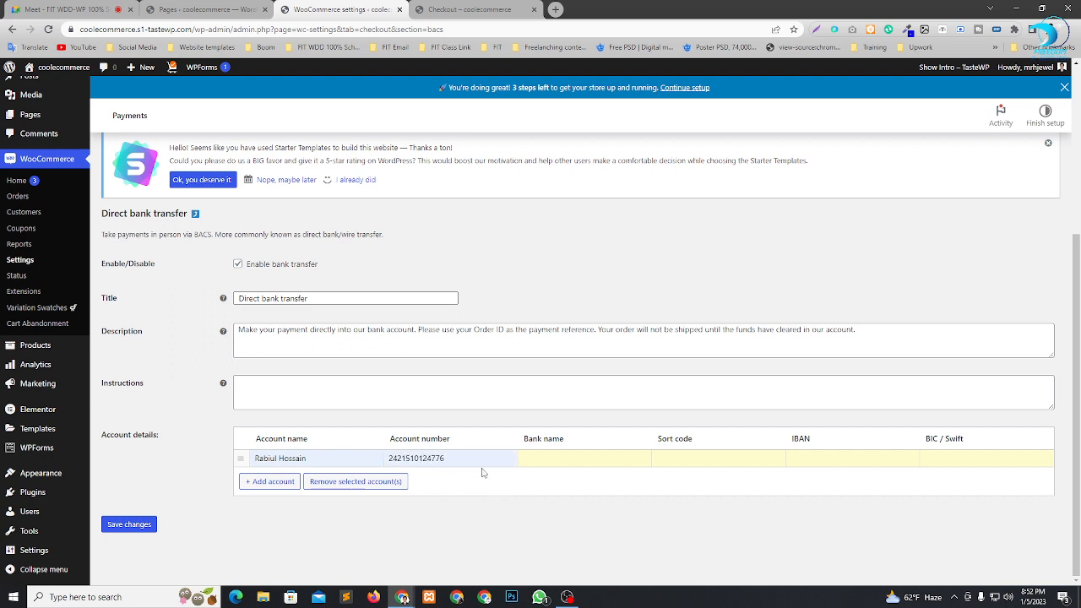
pyautogui.click(577, 461)
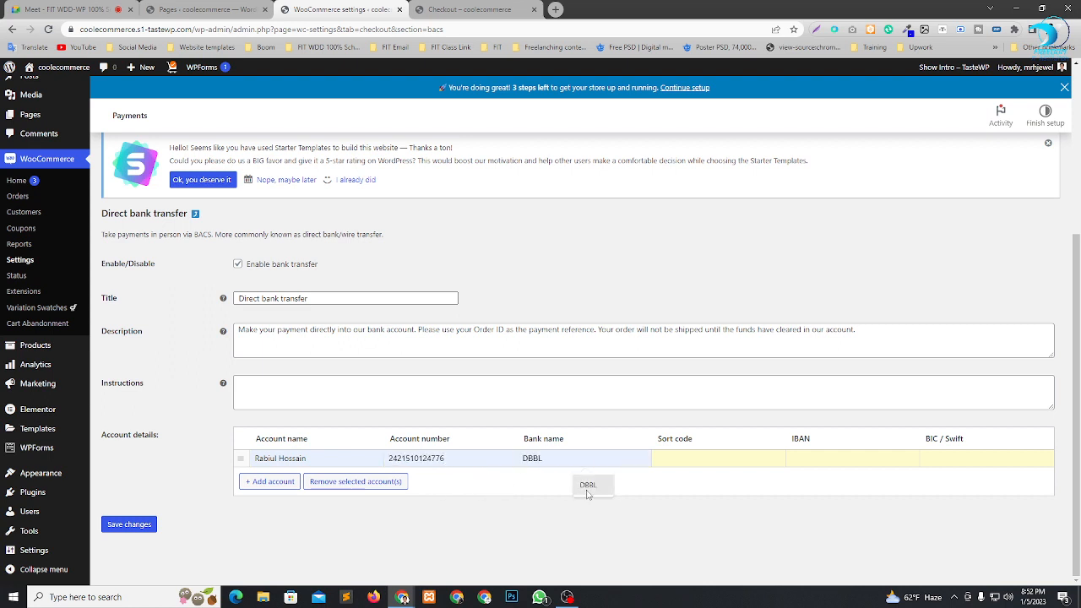
pyautogui.click(584, 484)
# Fill in the sort code, IBAN and BIC / Swift code for the DBBL account.
pyautogui.click(718, 461)
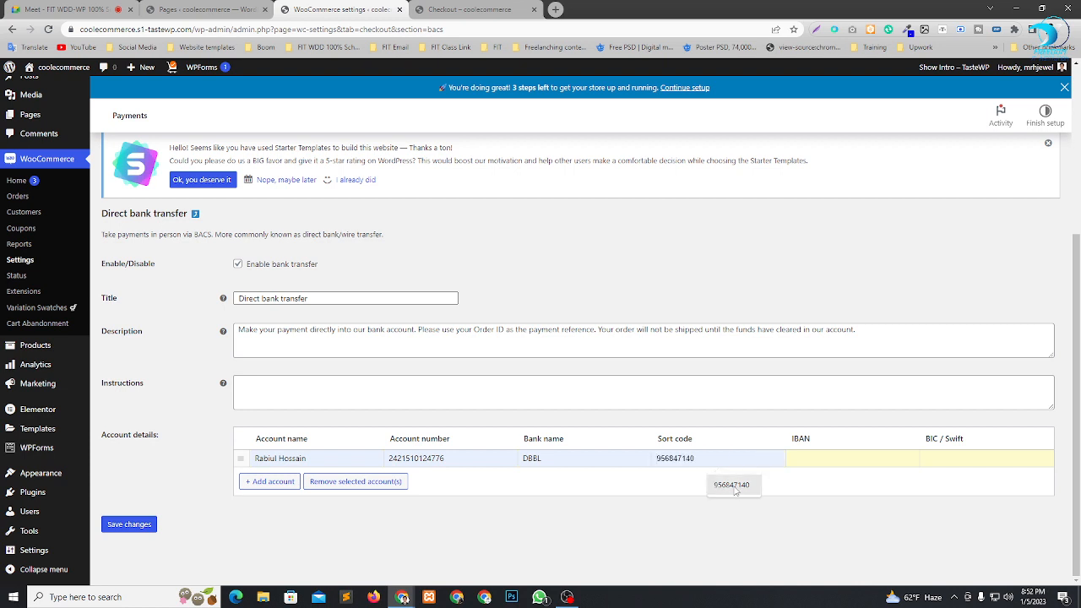
pyautogui.click(732, 484)
pyautogui.click(851, 462)
pyautogui.click(857, 485)
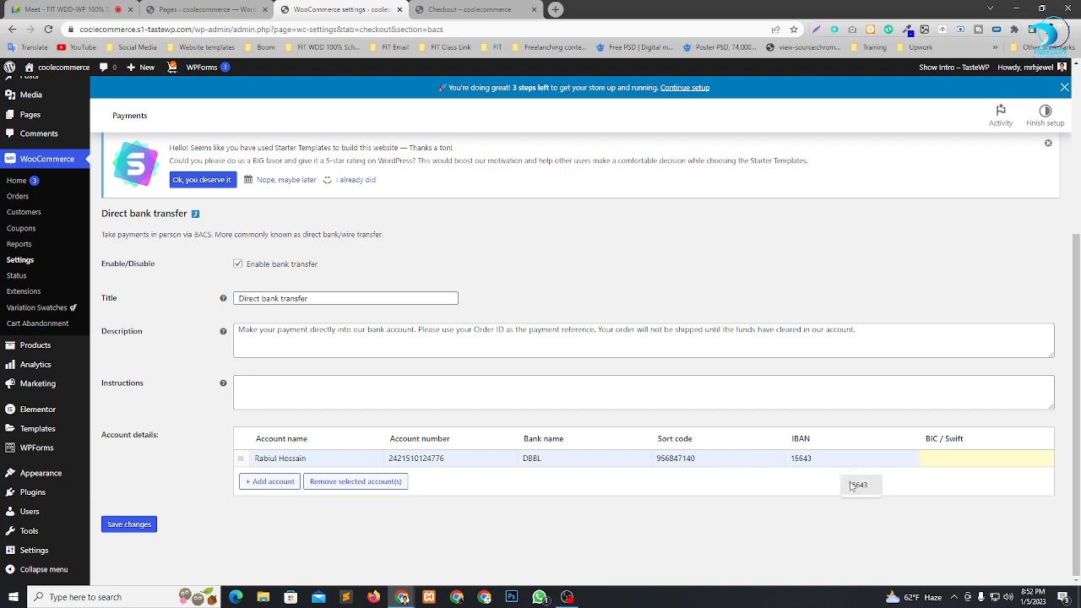
pyautogui.click(952, 460)
pyautogui.click(994, 487)
pyautogui.click(996, 486)
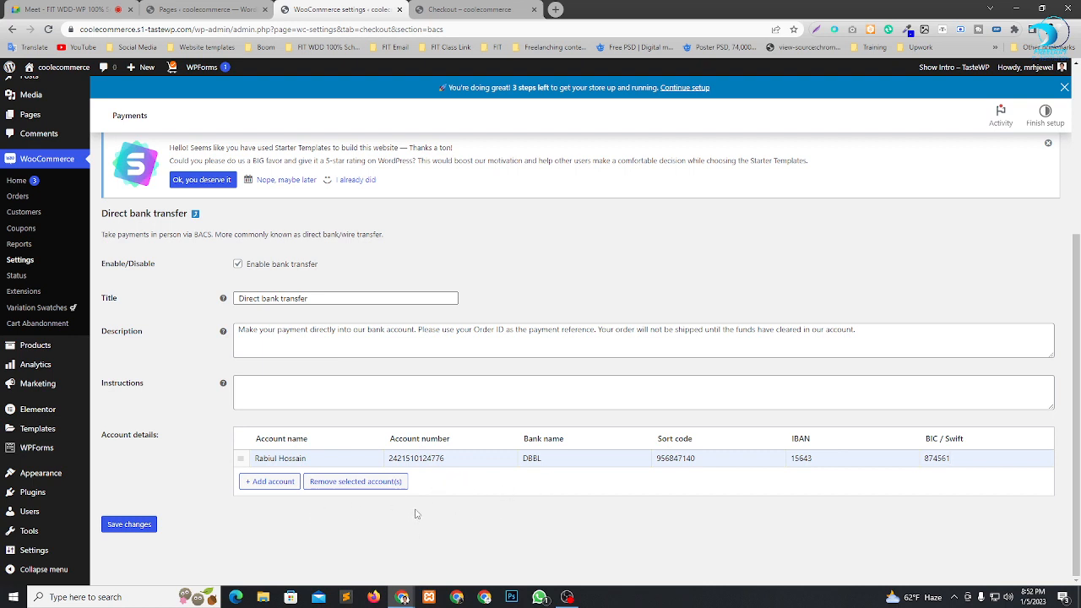
# Add a second bank account with the holder's name and account number, and set its bank name to AB Bank.
pyautogui.click(268, 482)
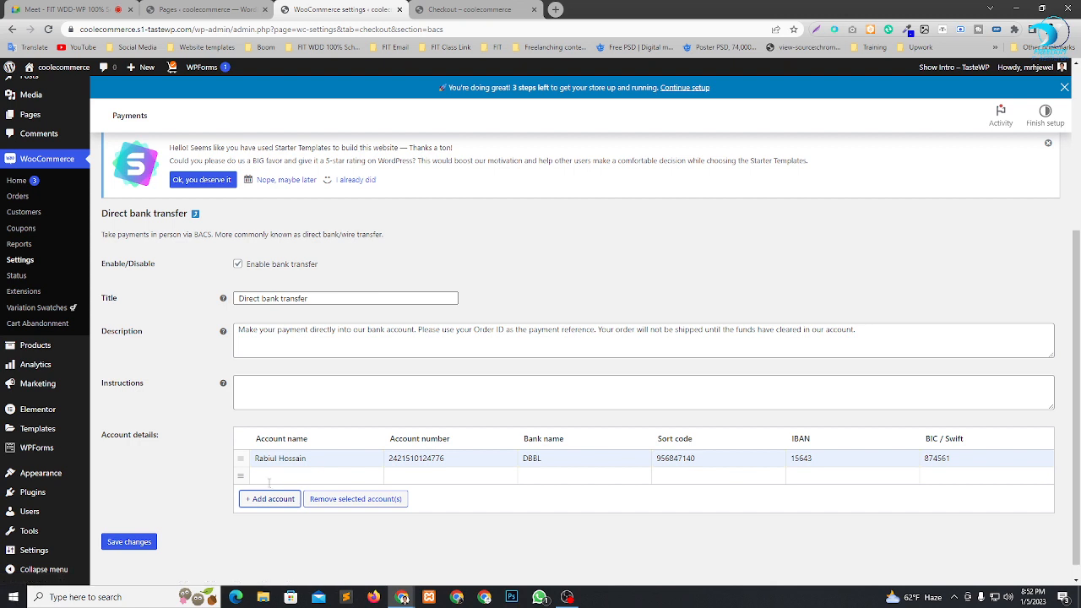
pyautogui.click(268, 481)
pyautogui.click(330, 504)
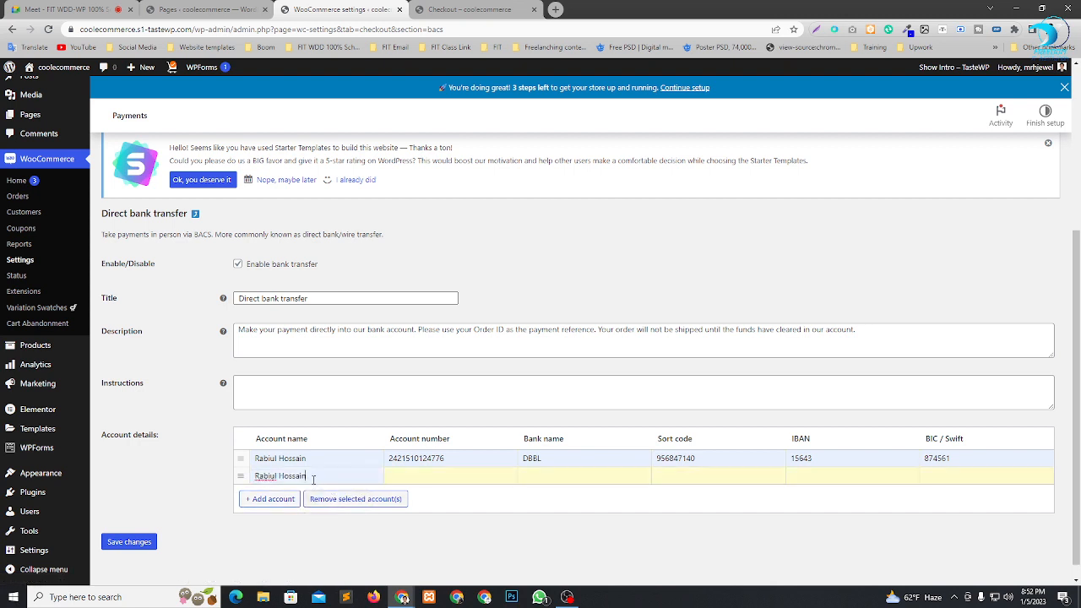
pyautogui.click(431, 479)
pyautogui.click(466, 504)
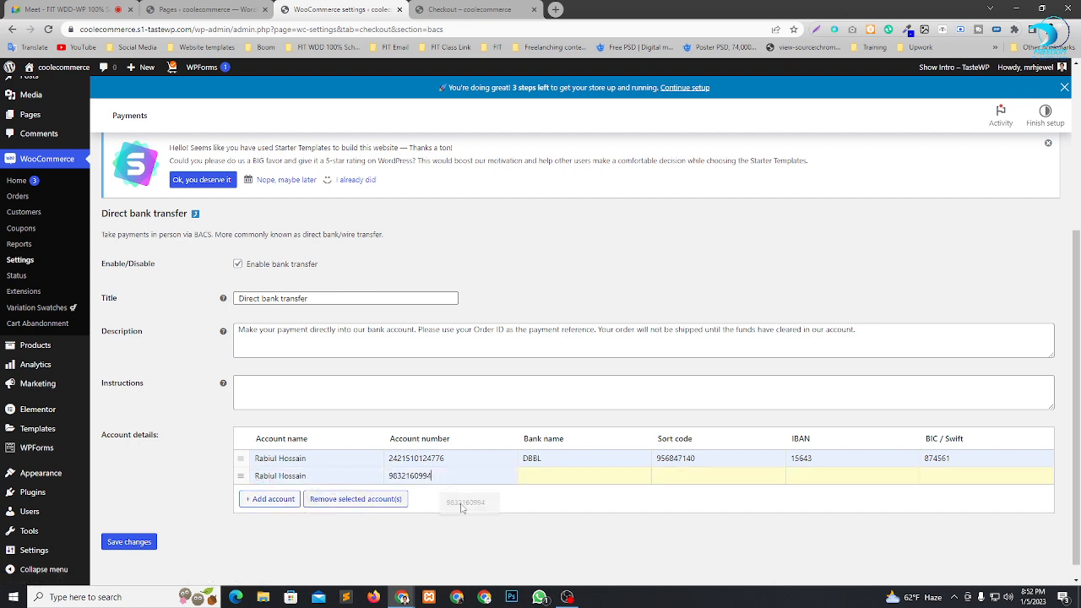
pyautogui.click(553, 477)
pyautogui.click(576, 503)
# Fill in the sort code, IBAN and BIC / Swift code for the AB Bank account.
pyautogui.click(705, 476)
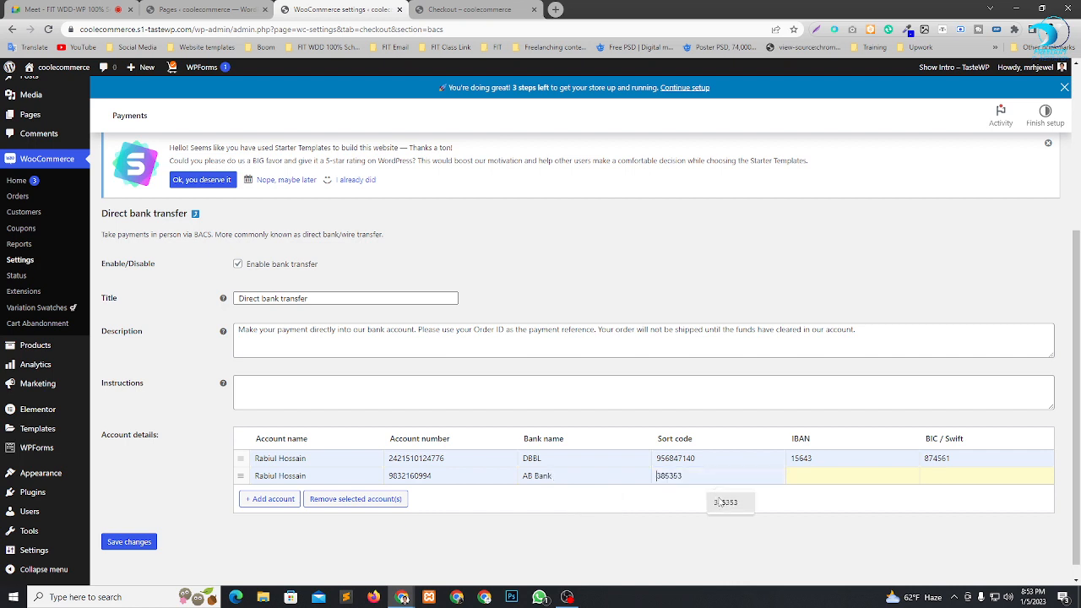
pyautogui.click(729, 502)
pyautogui.click(827, 475)
pyautogui.click(863, 502)
pyautogui.click(971, 476)
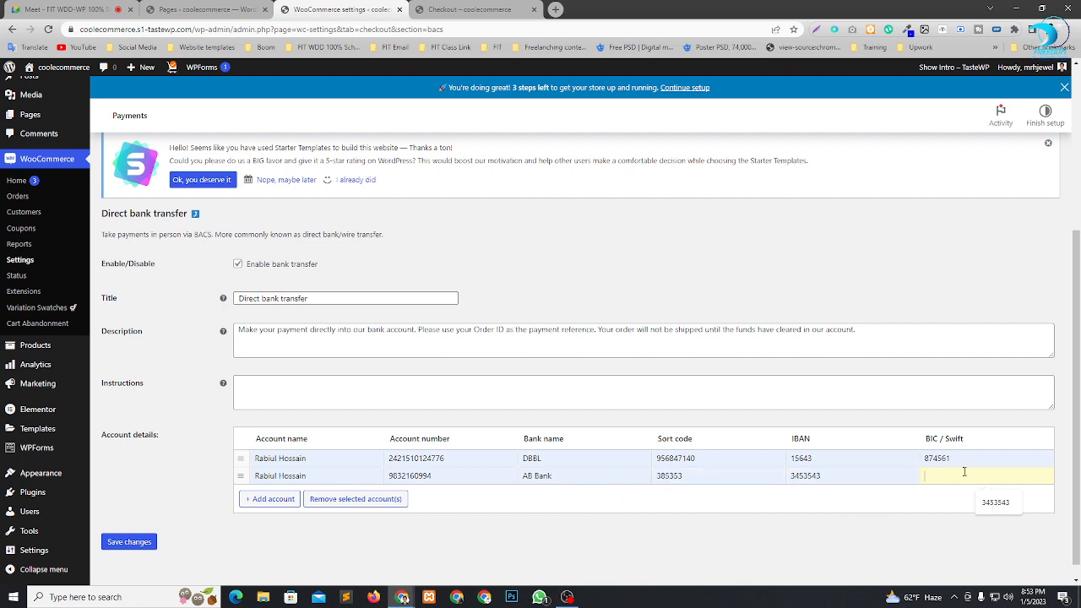
pyautogui.click(988, 502)
pyautogui.click(984, 503)
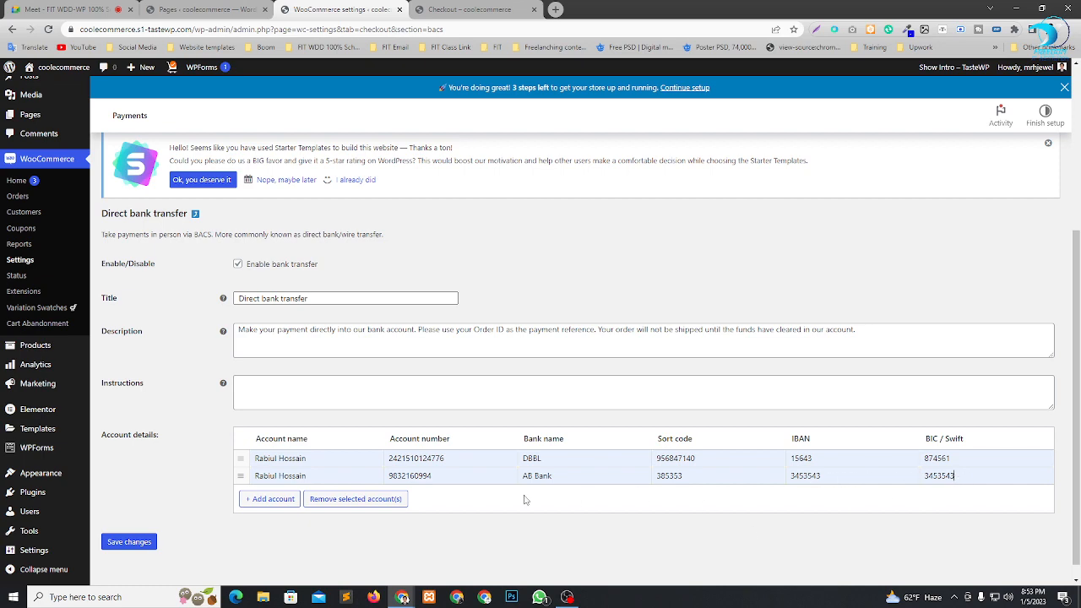
# Save the Direct bank transfer settings and return to the list of payment methods.
pyautogui.scroll(-1, 380, 519)
pyautogui.click(129, 525)
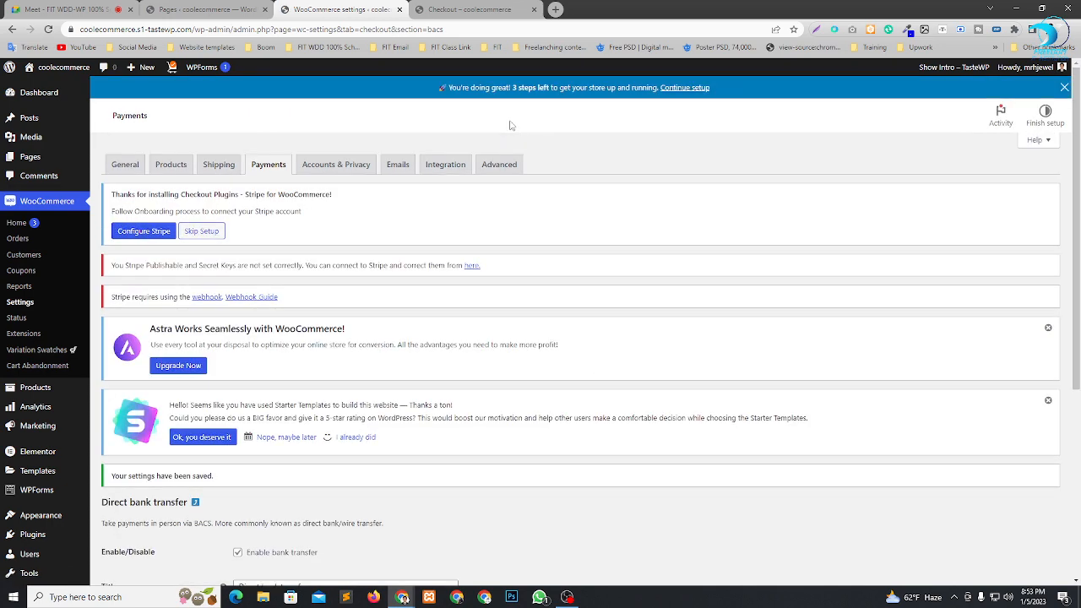
pyautogui.scroll(-4, 408, 313)
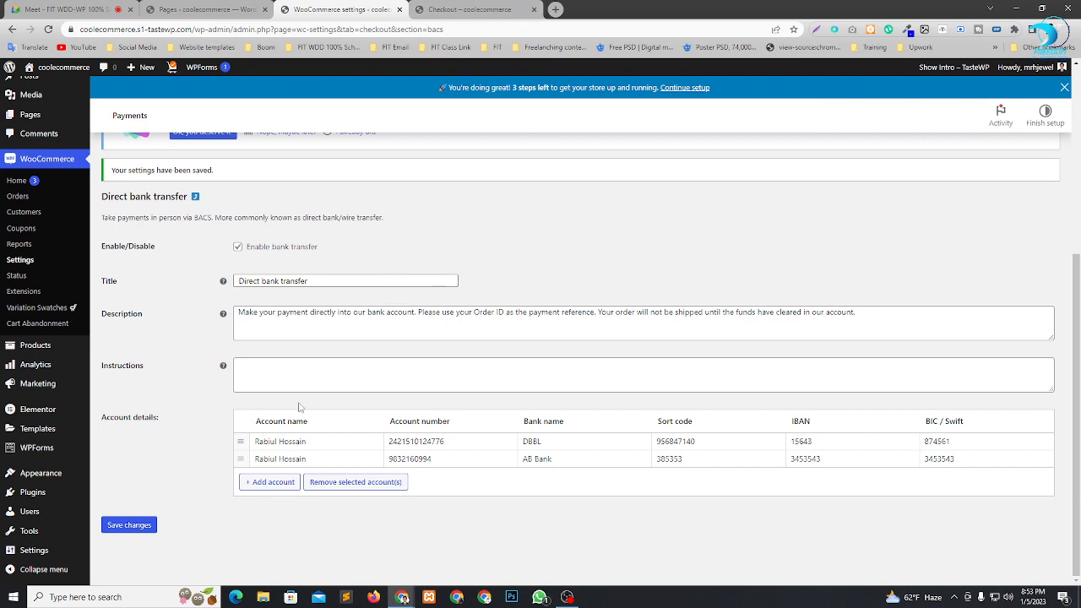
pyautogui.scroll(4, 306, 405)
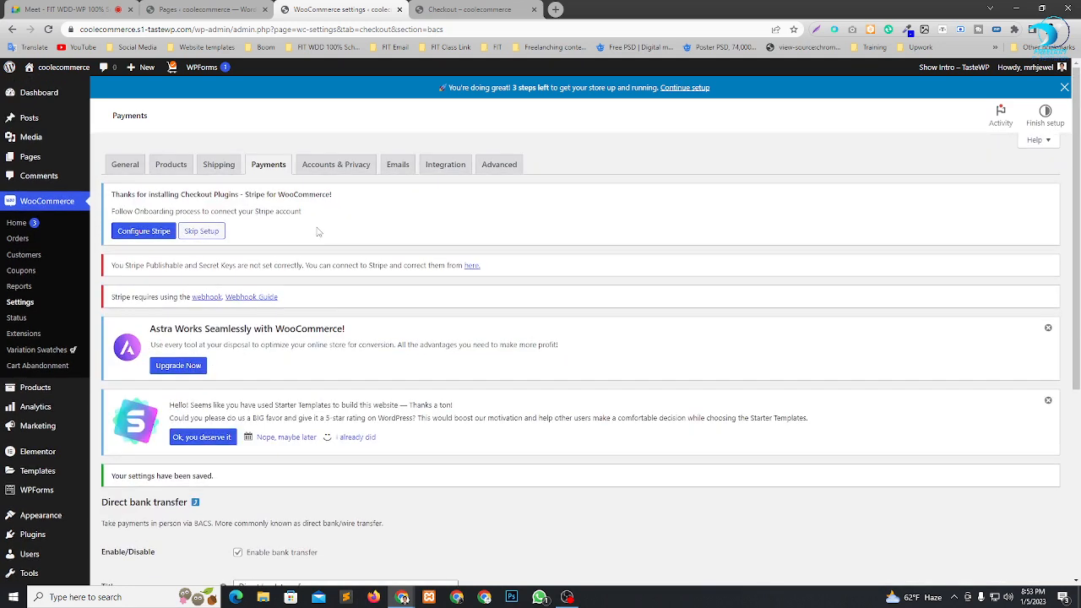
pyautogui.click(274, 172)
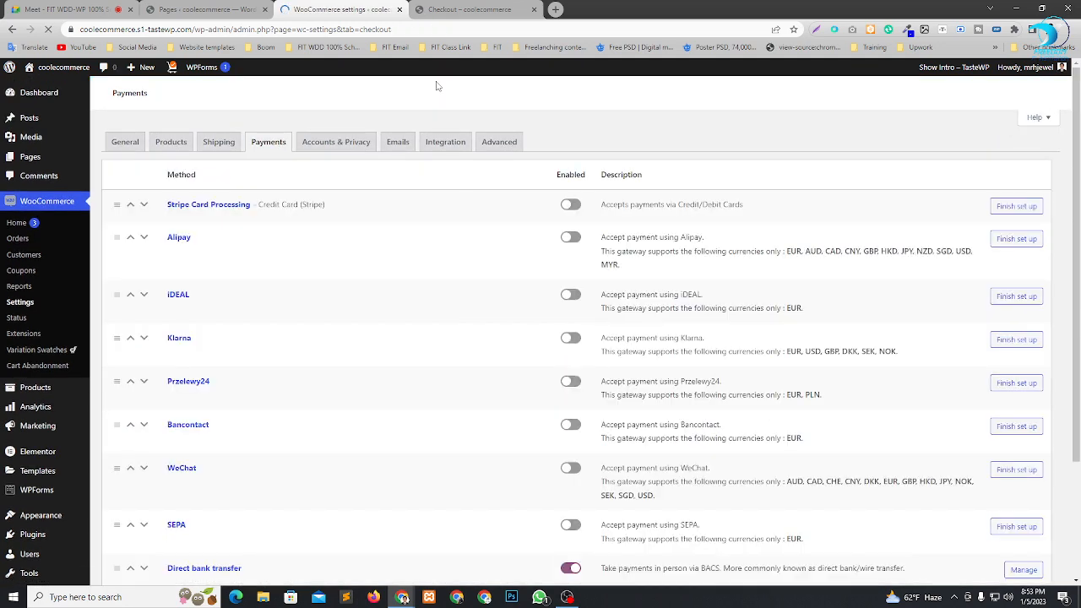
# Reload the store's checkout page and try to place the order with Direct bank transfer.
pyautogui.hotkey('ctrl', 'Tab')
pyautogui.click(47, 29)
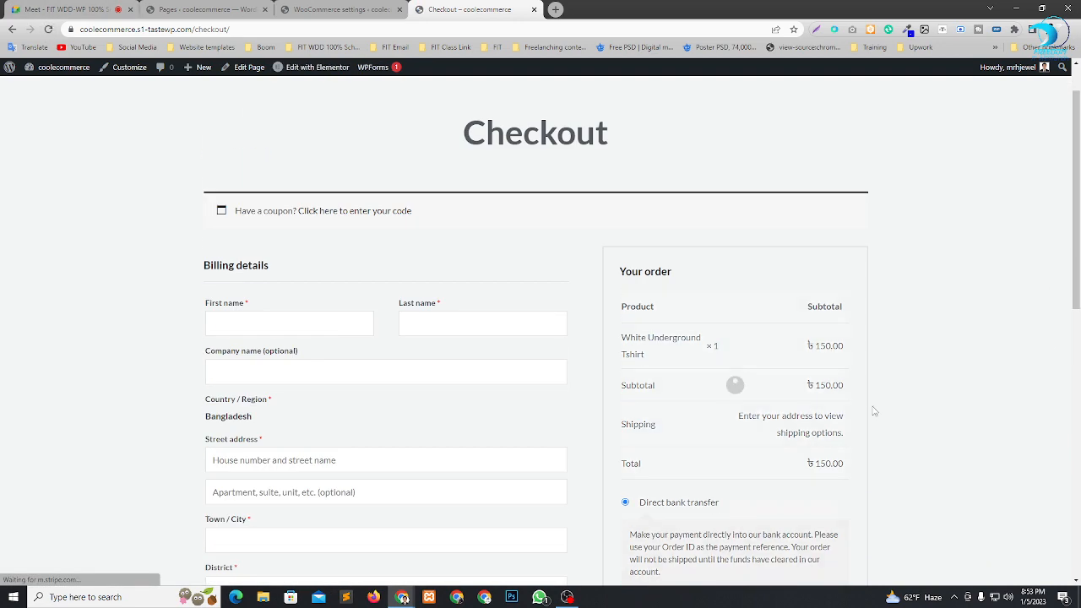
pyautogui.scroll(-4, 710, 309)
pyautogui.scroll(-2, 676, 371)
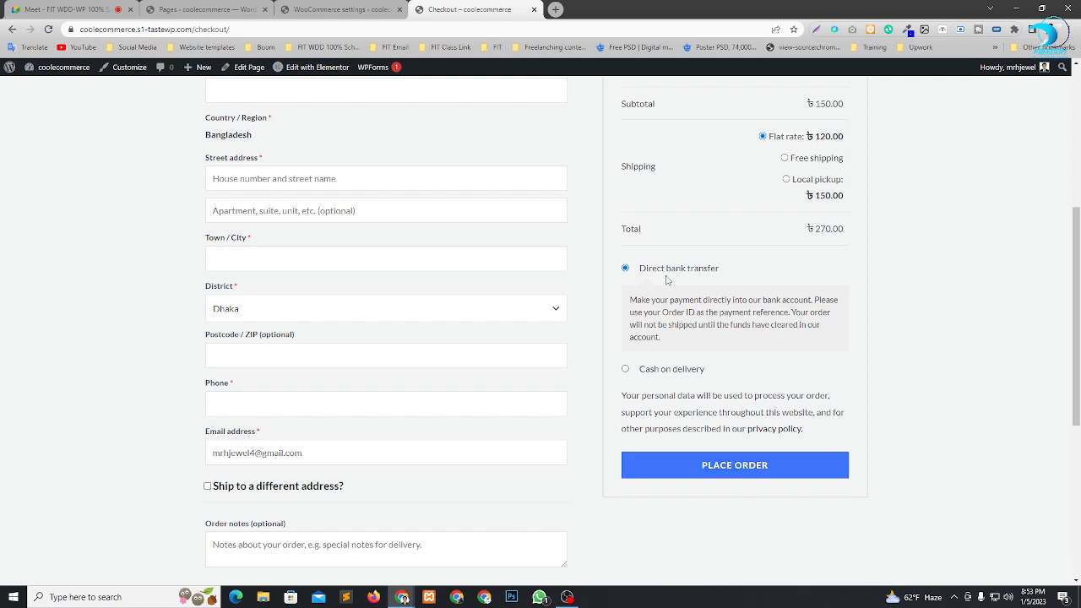
pyautogui.click(752, 470)
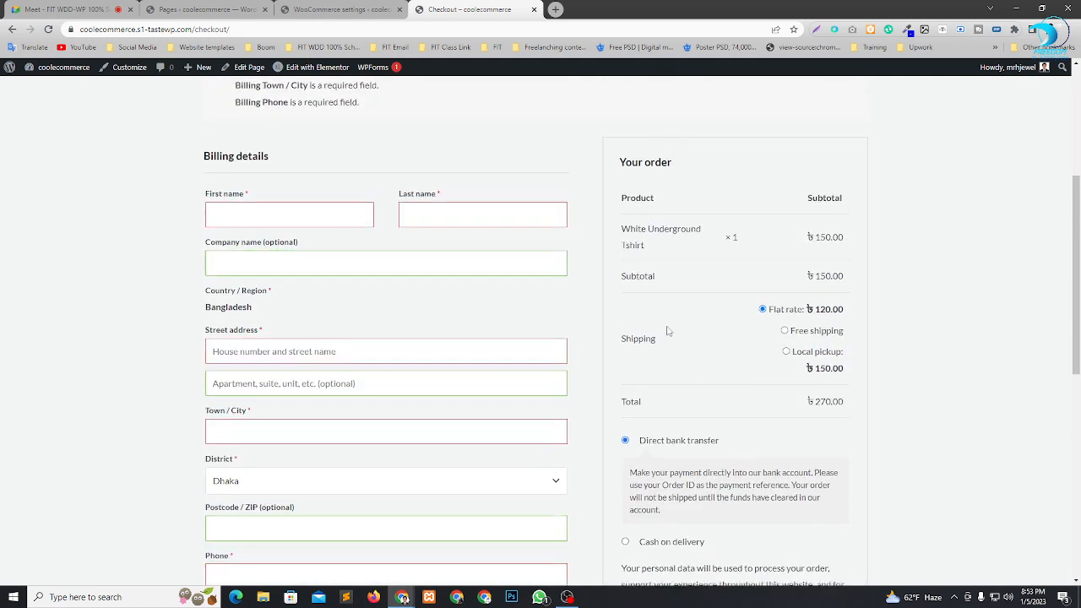
pyautogui.scroll(-4, 307, 239)
# Fill in the customer's billing name, company, address and phone number, and place the order with Direct bank transfer.
pyautogui.scroll(3, 304, 235)
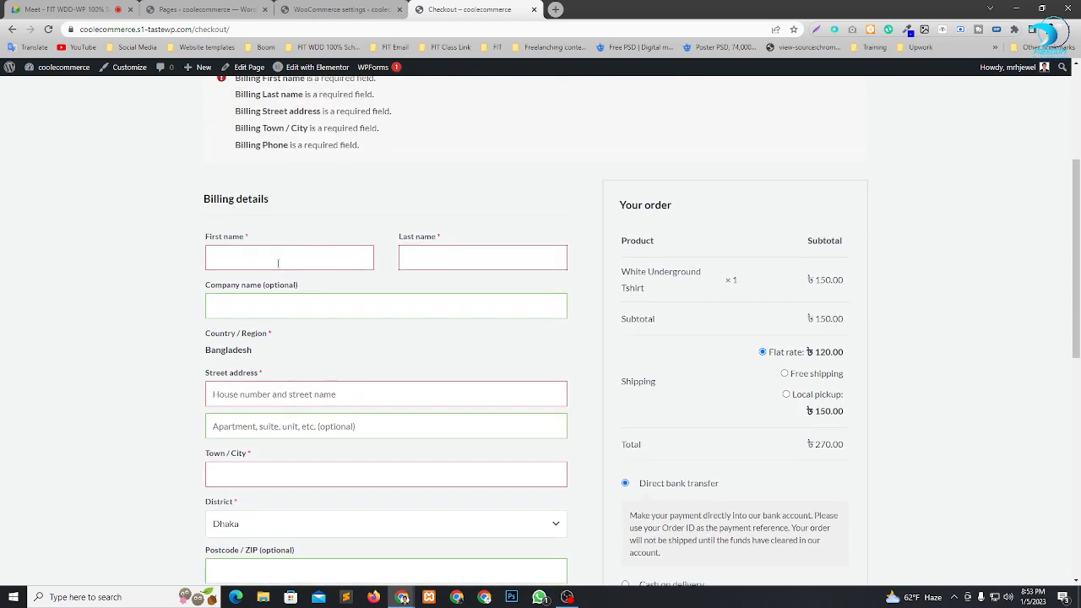
pyautogui.click(278, 263)
pyautogui.click(304, 287)
pyautogui.scroll(-4, 321, 279)
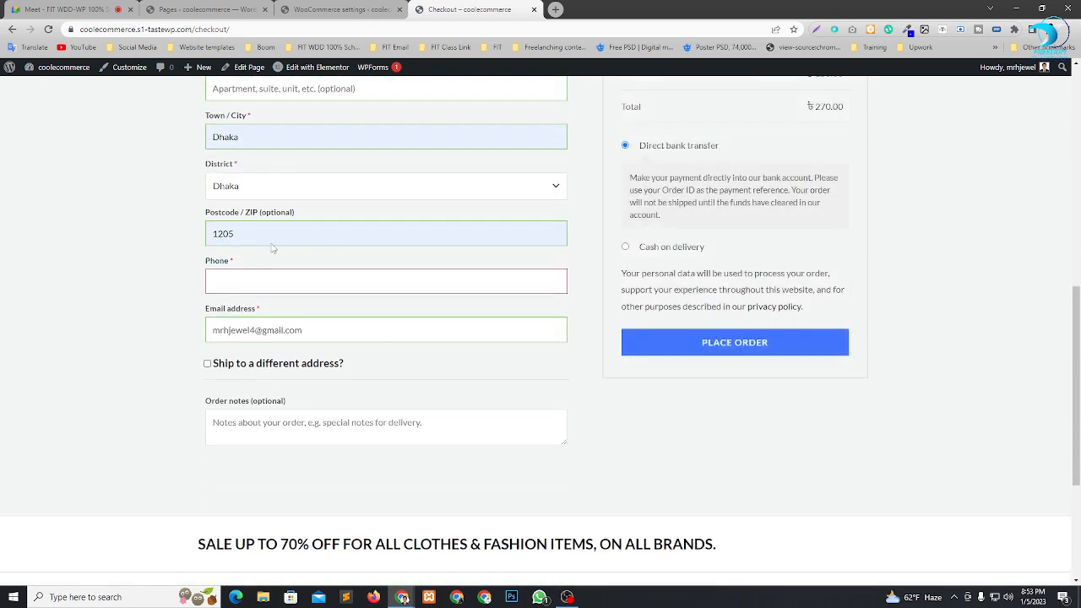
pyautogui.click(270, 282)
pyautogui.click(278, 309)
pyautogui.scroll(2, 283, 346)
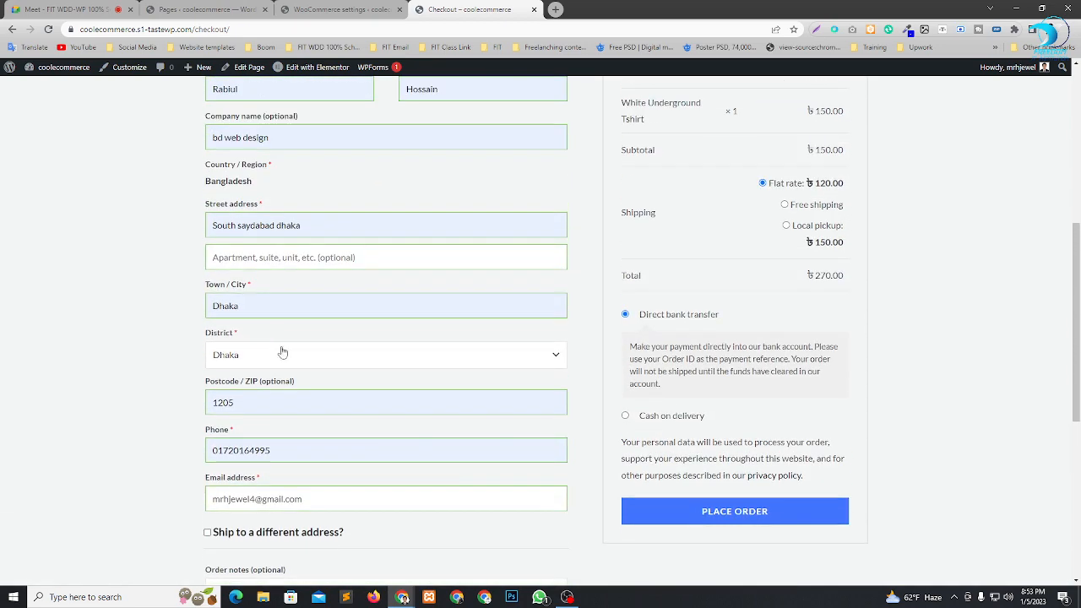
pyautogui.scroll(2, 253, 225)
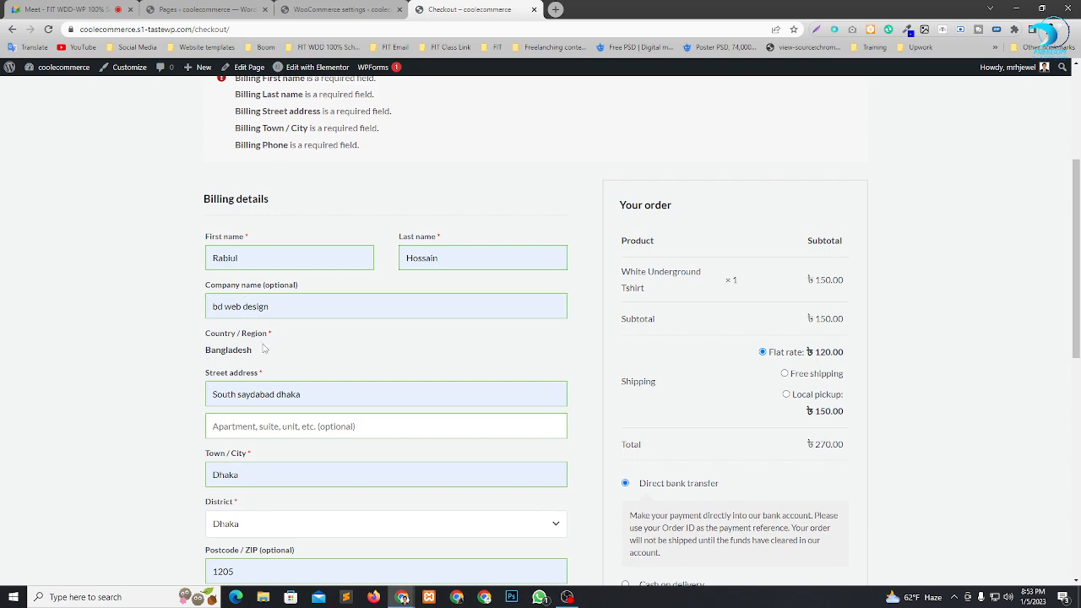
pyautogui.scroll(-5, 264, 348)
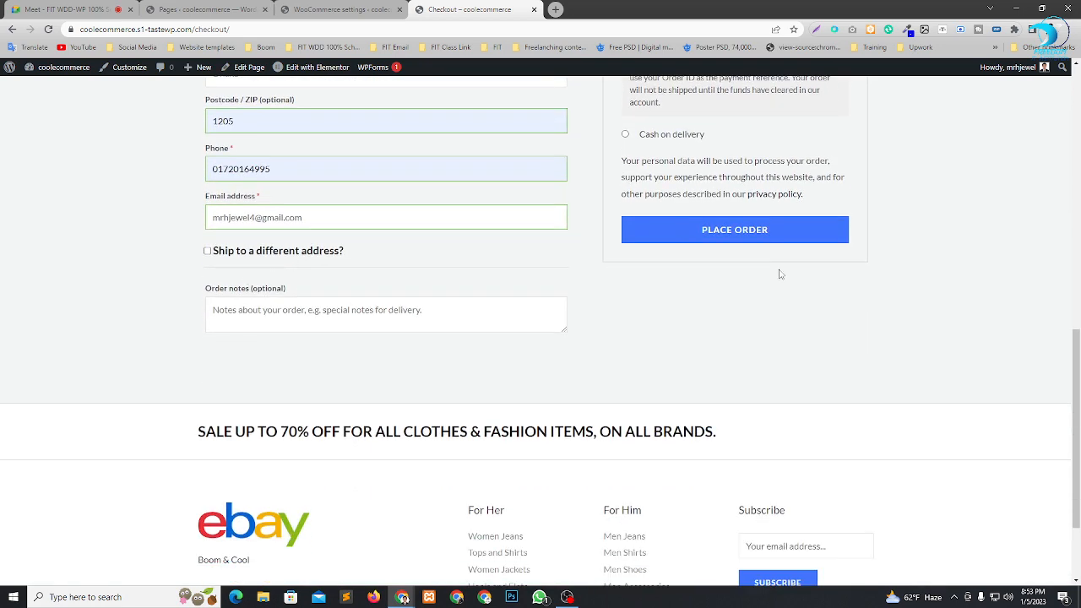
pyautogui.click(735, 240)
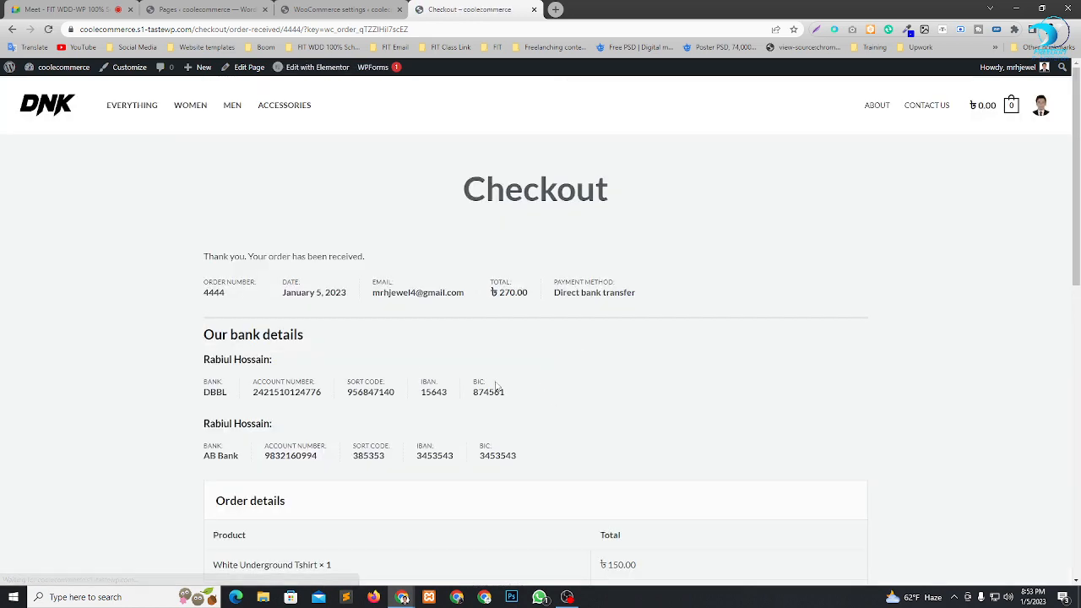
# Review the bank details, order details, and billing and shipping addresses on the order confirmation page.
pyautogui.scroll(-1, 423, 368)
pyautogui.scroll(-1, 422, 368)
pyautogui.moveTo(195, 223); pyautogui.dragTo(565, 224)
pyautogui.moveTo(182, 287); pyautogui.dragTo(635, 283)
pyautogui.click(477, 238)
pyautogui.moveTo(190, 217); pyautogui.dragTo(571, 222)
pyautogui.scroll(-5, 581, 229)
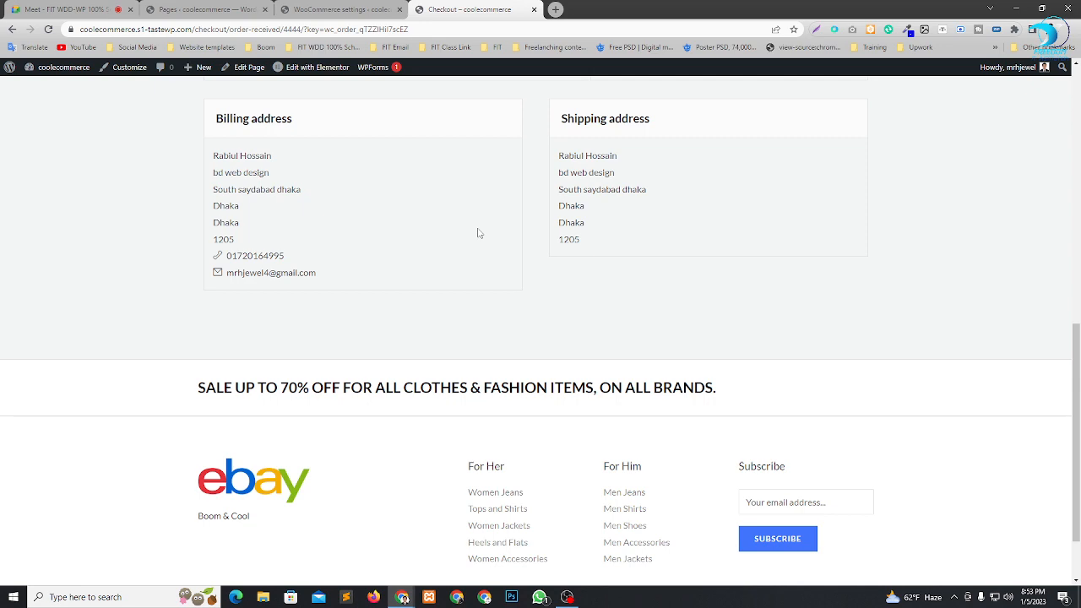
pyautogui.scroll(3, 642, 280)
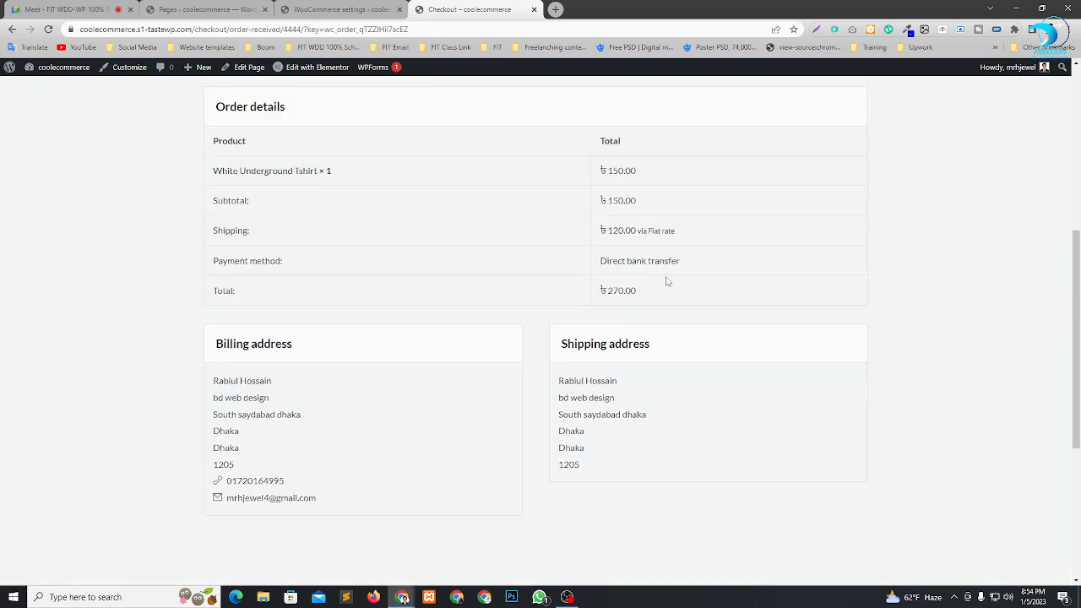
pyautogui.scroll(3, 666, 281)
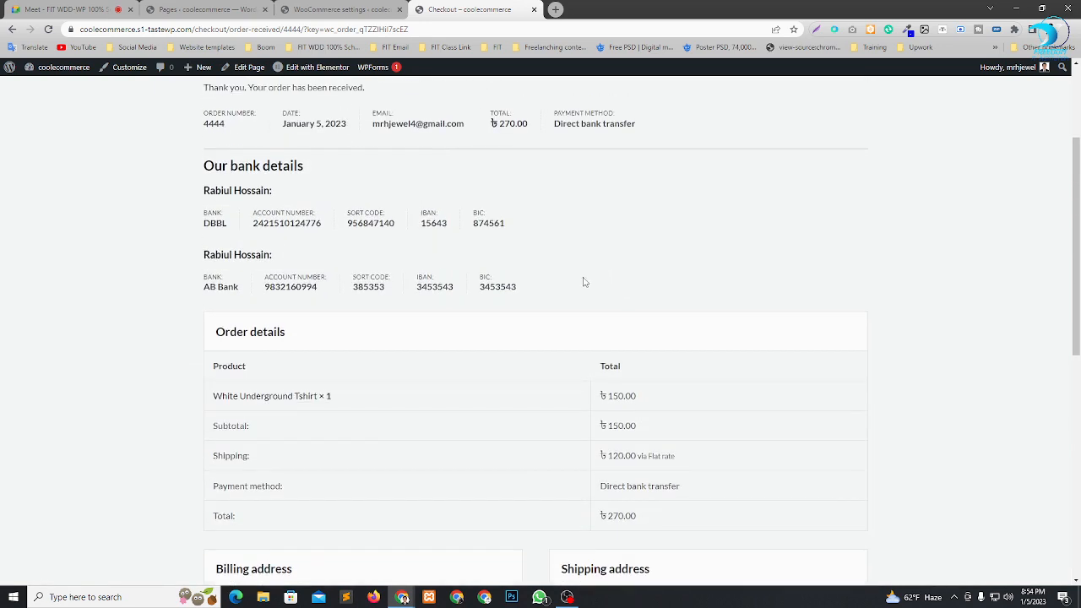
pyautogui.scroll(2, 582, 282)
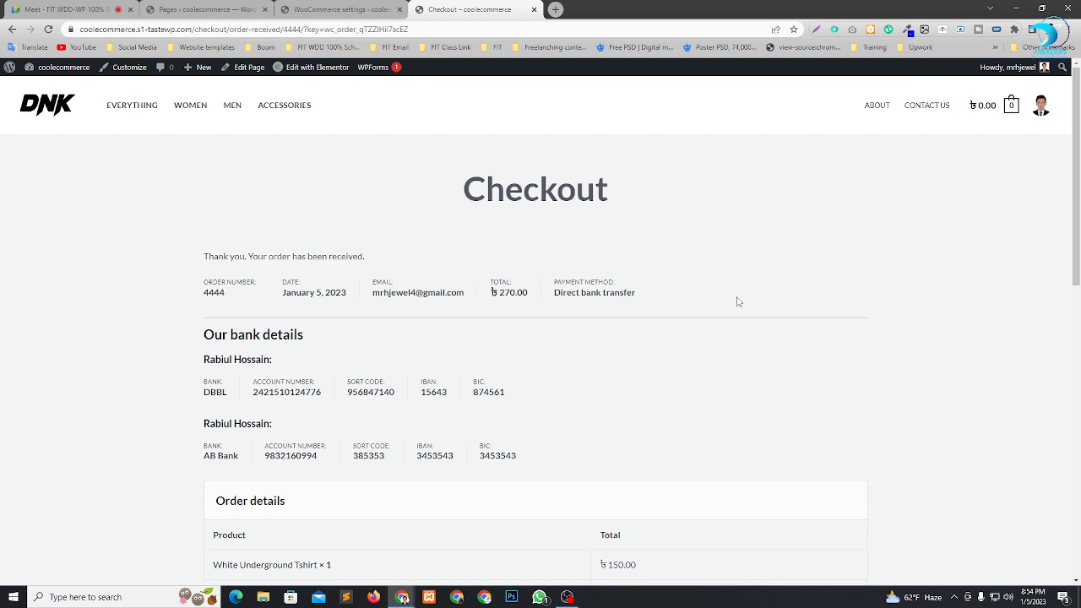
pyautogui.moveTo(186, 249); pyautogui.dragTo(269, 256)
pyautogui.click(435, 263)
pyautogui.click(470, 259)
pyautogui.click(211, 9)
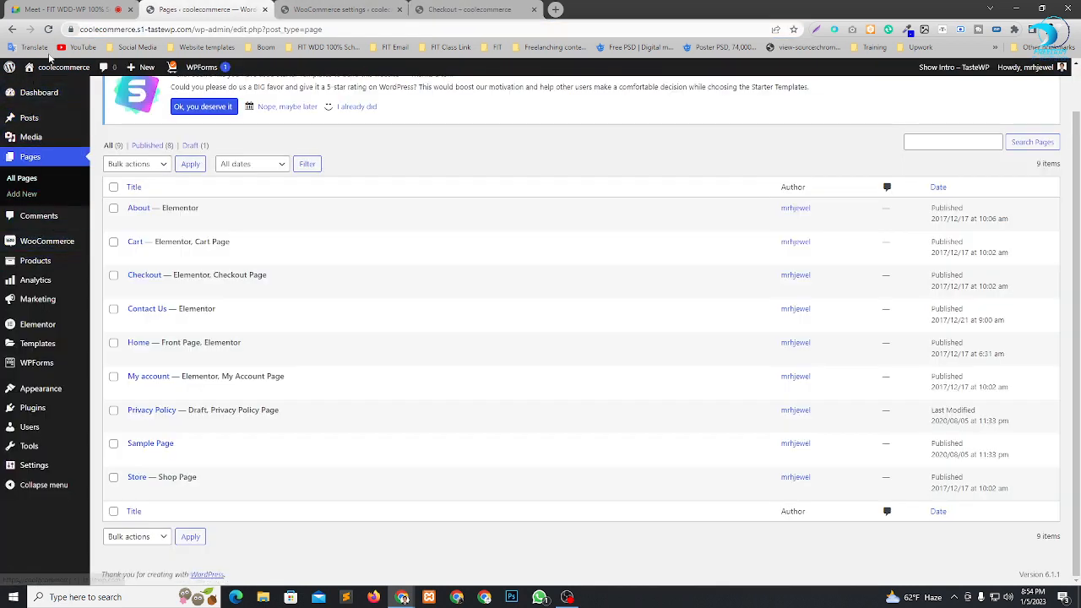
pyautogui.click(48, 30)
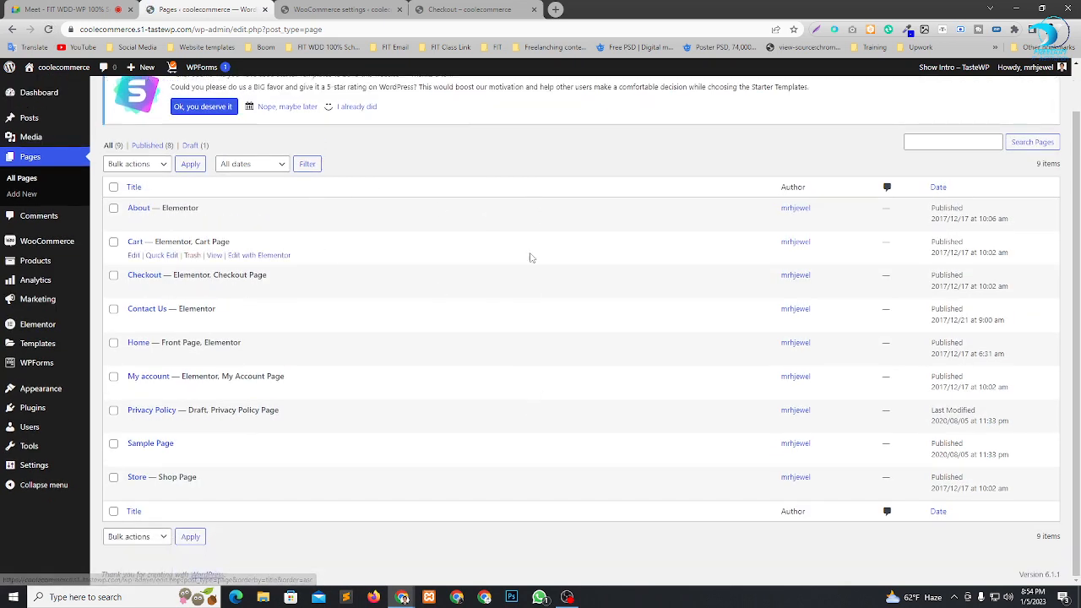
pyautogui.moveTo(43, 246)
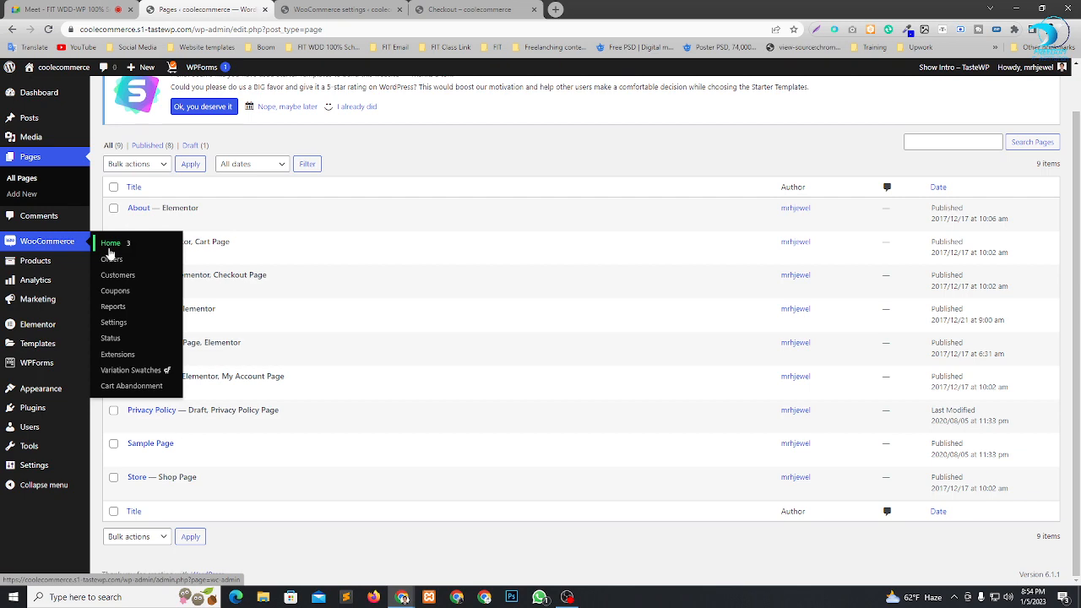
pyautogui.click(338, 10)
pyautogui.scroll(-4, 507, 283)
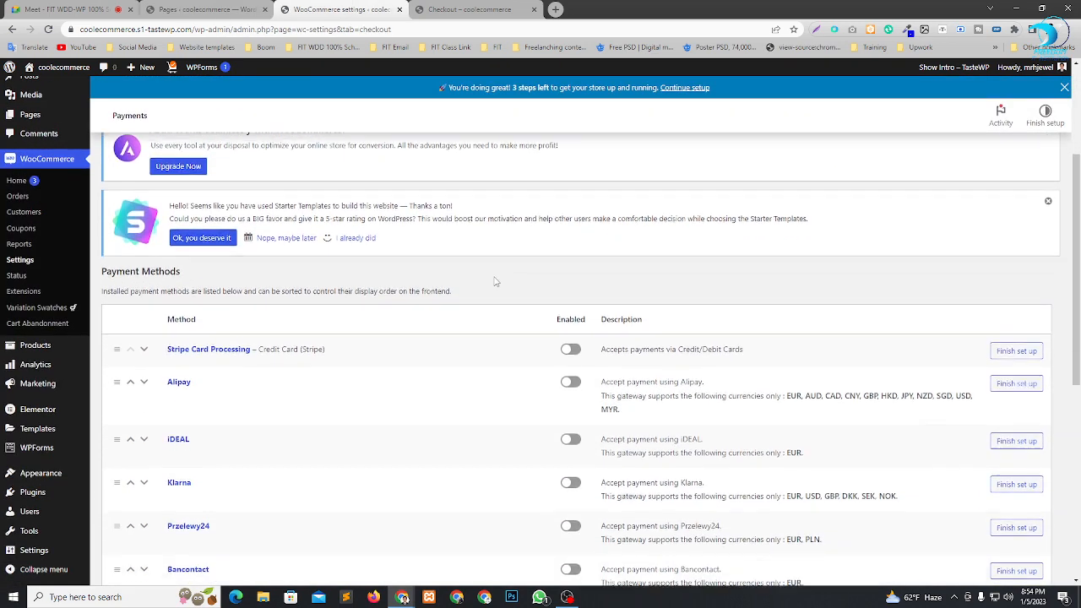
# Go from the order confirmation to the store's home page and add one Dark Brown Jeans to the cart.
pyautogui.click(469, 9)
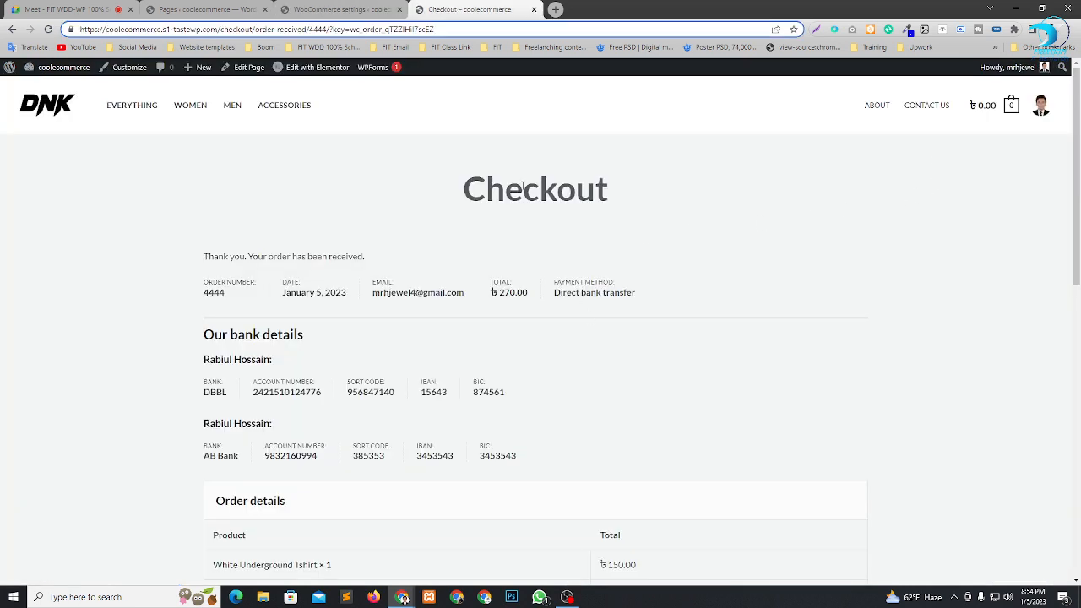
pyautogui.click(65, 102)
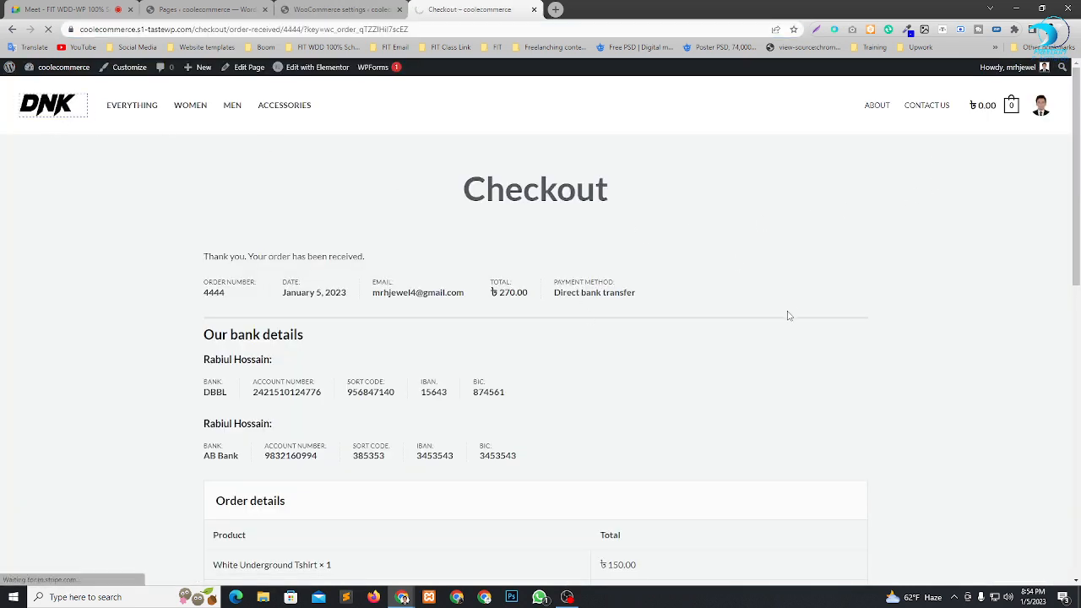
pyautogui.scroll(-12, 806, 335)
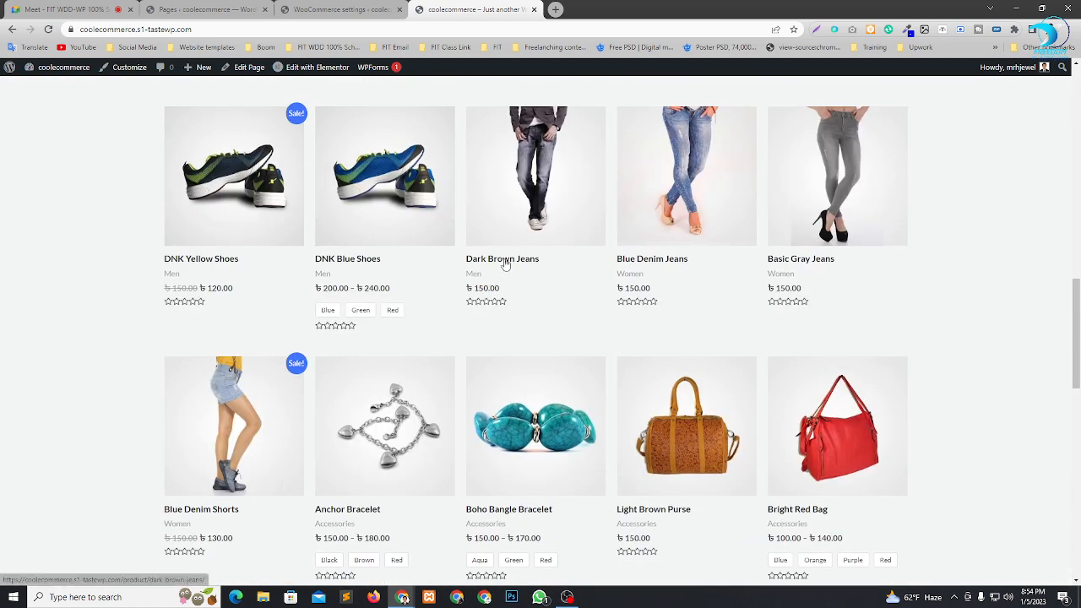
pyautogui.click(505, 265)
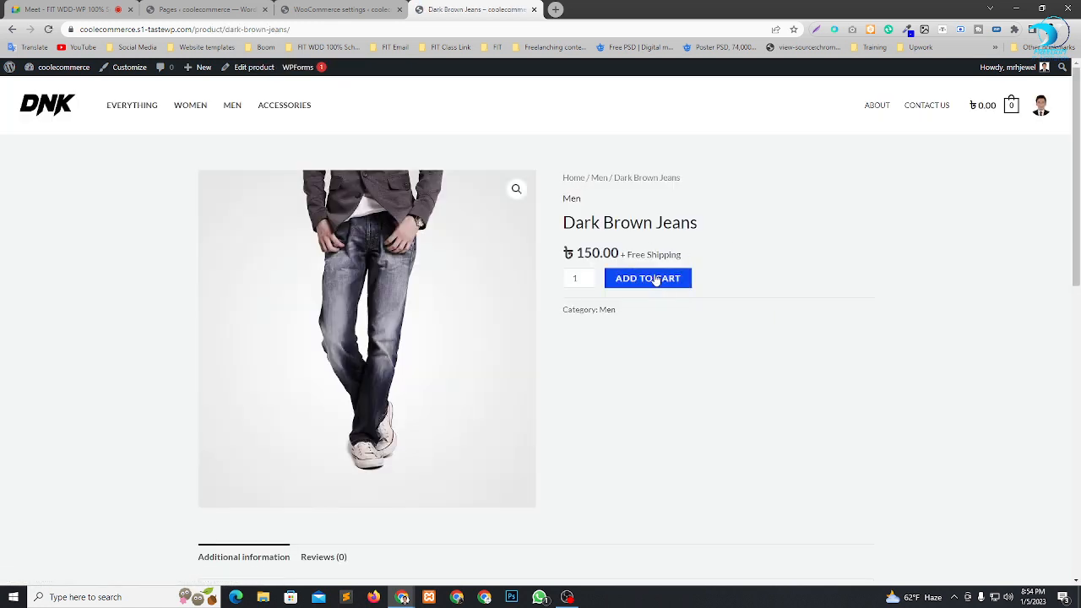
pyautogui.click(654, 279)
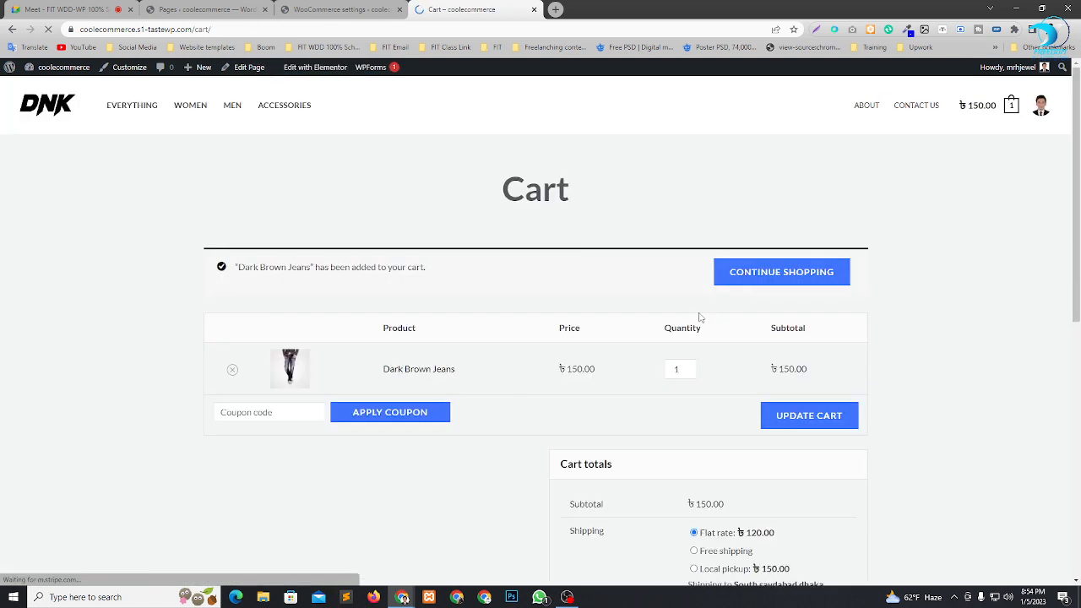
# Choose Local pickup as the cart's shipping method, check the total and proceed to checkout.
pyautogui.scroll(-3, 875, 382)
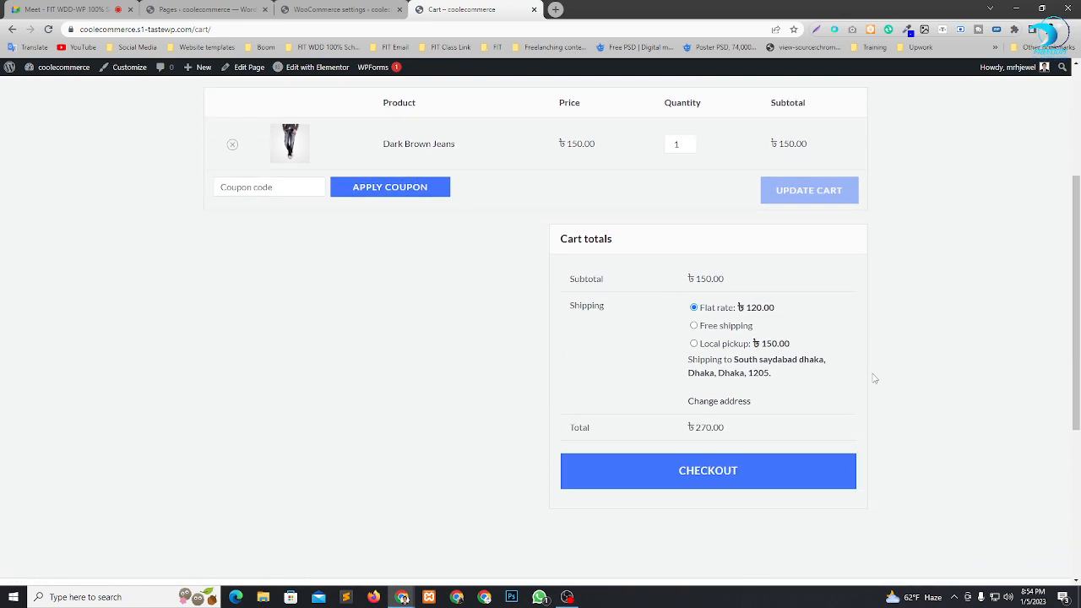
pyautogui.click(726, 330)
pyautogui.click(695, 344)
pyautogui.doubleClick(766, 344)
pyautogui.moveTo(685, 427); pyautogui.dragTo(731, 430)
pyautogui.click(873, 429)
pyautogui.click(700, 475)
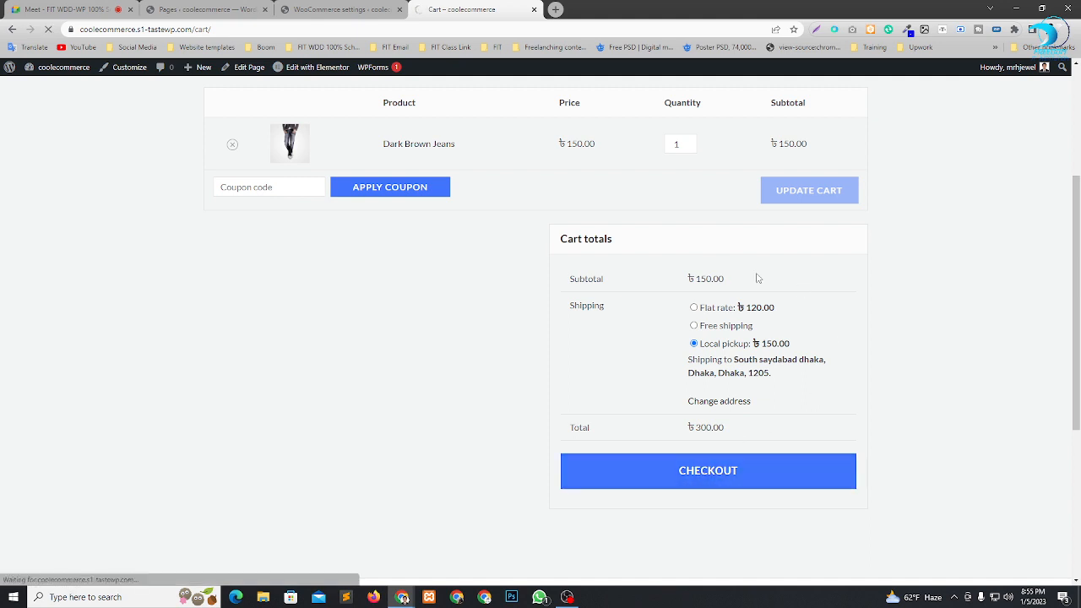
pyautogui.scroll(-2, 663, 311)
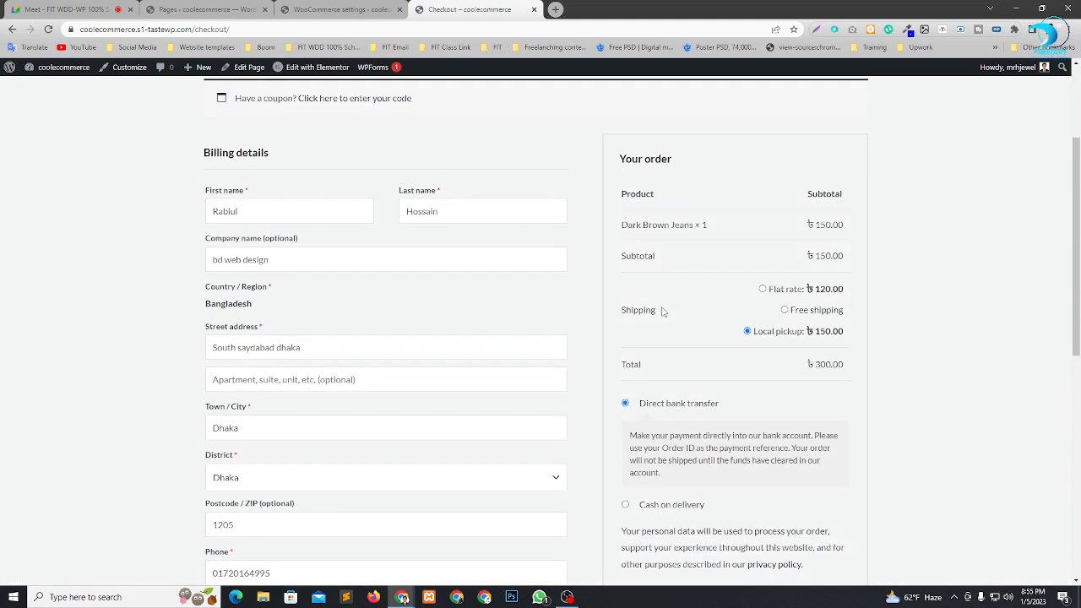
# Check the payment options offered at checkout against the payment methods listed in the WooCommerce payment settings.
pyautogui.scroll(-2, 719, 502)
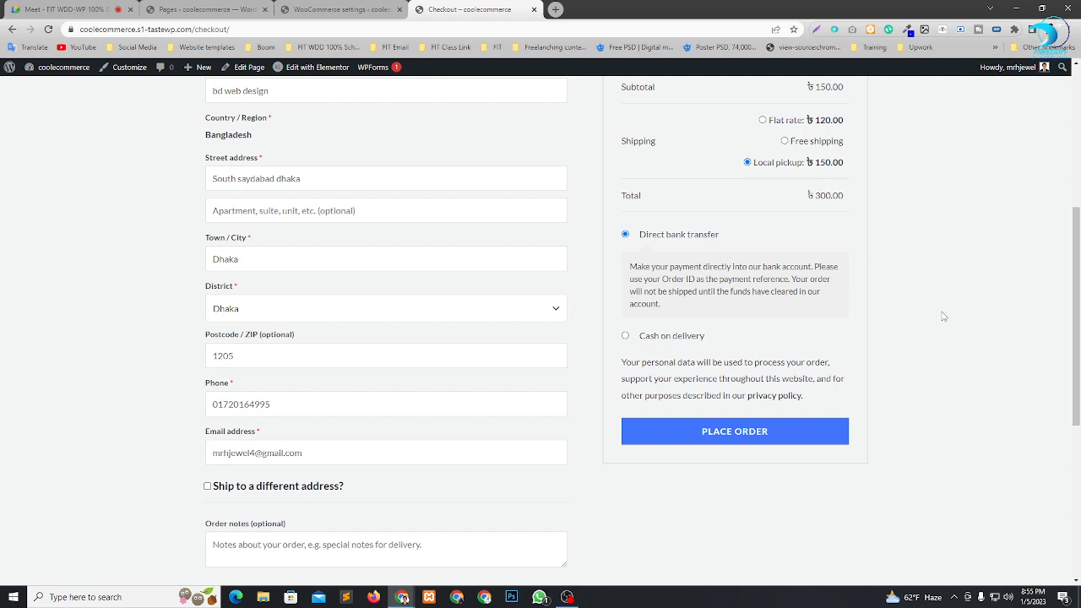
pyautogui.click(322, 9)
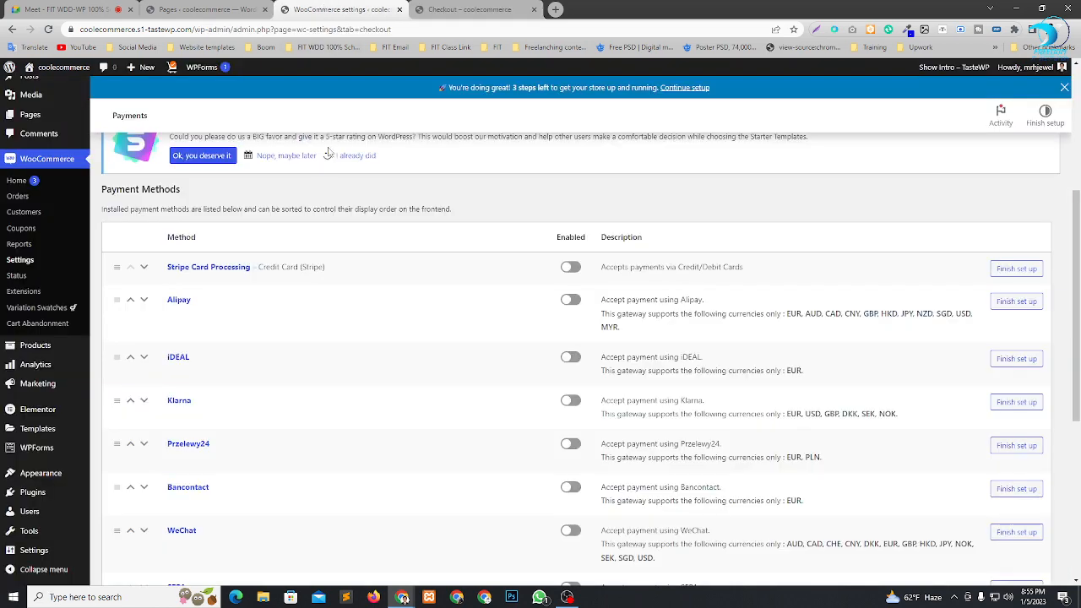
pyautogui.scroll(-4, 391, 368)
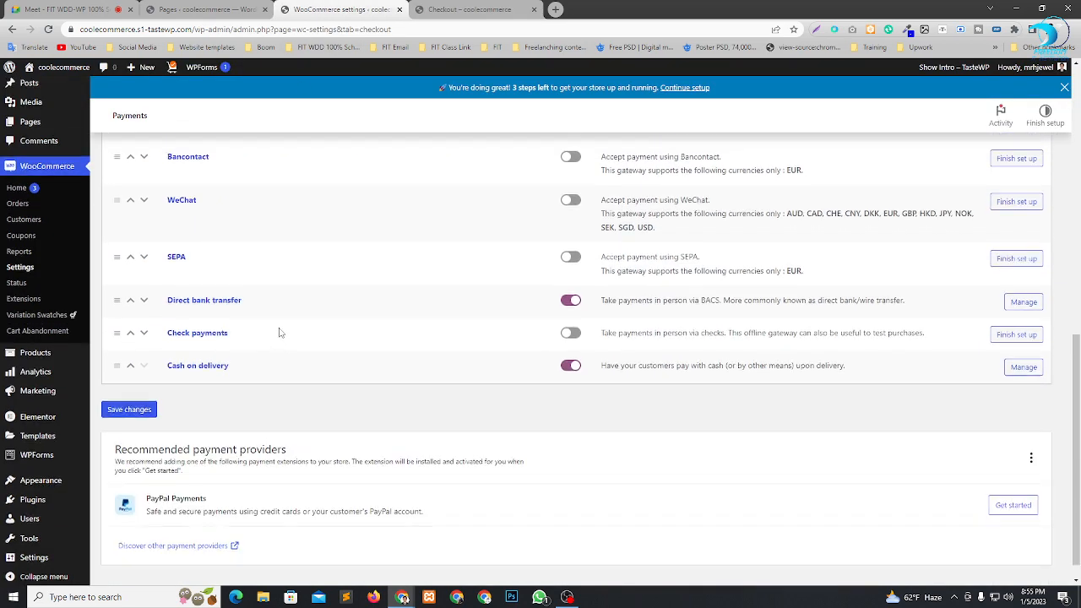
pyautogui.scroll(1, 382, 423)
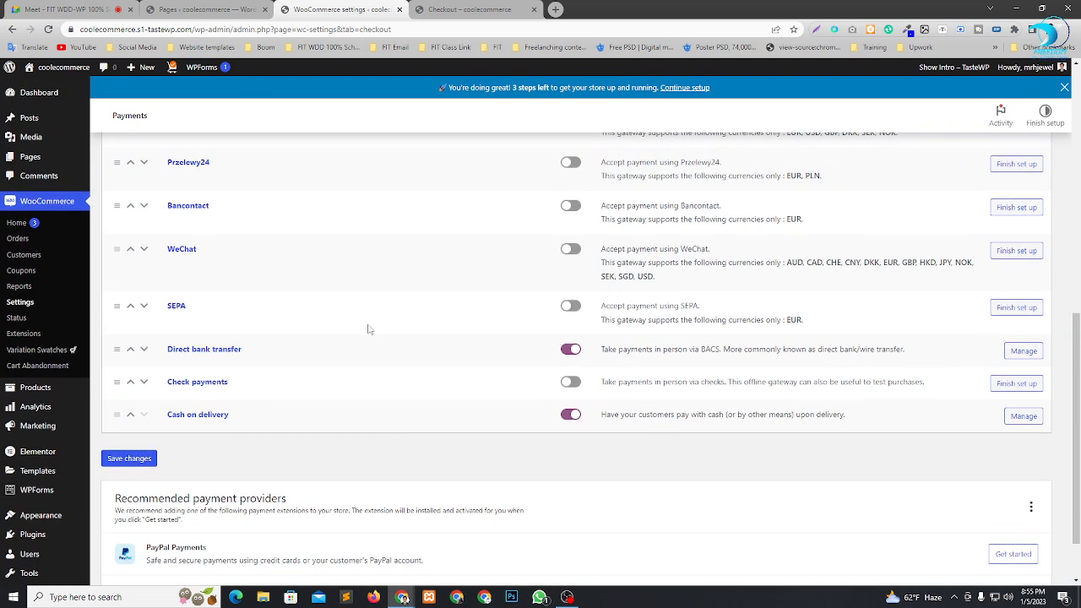
# Open the page for adding plugins in a separate tab and search for "bkash".
pyautogui.click(176, 9)
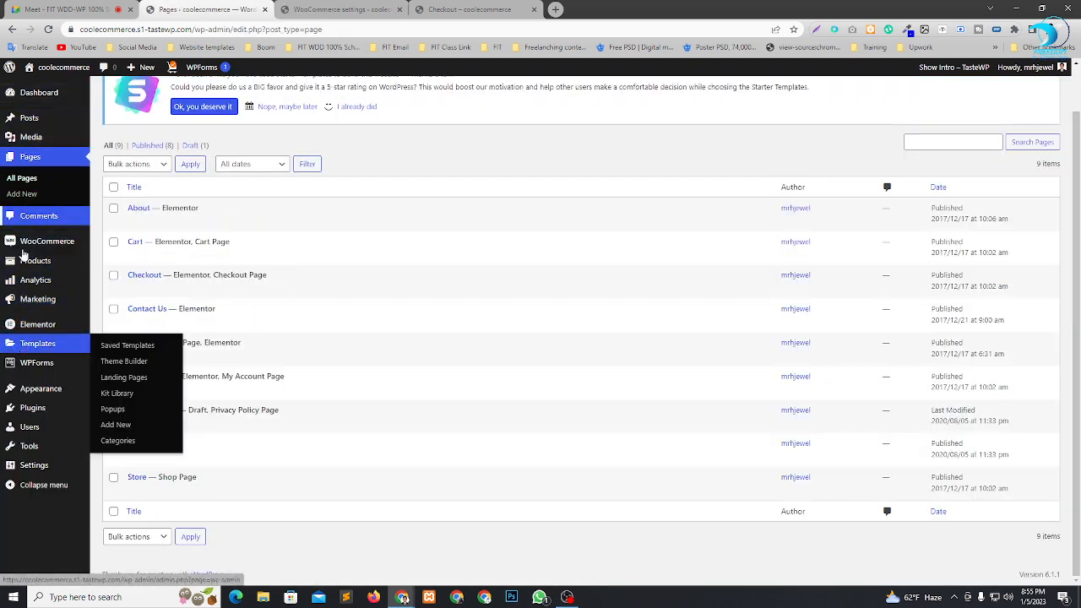
pyautogui.moveTo(41, 411)
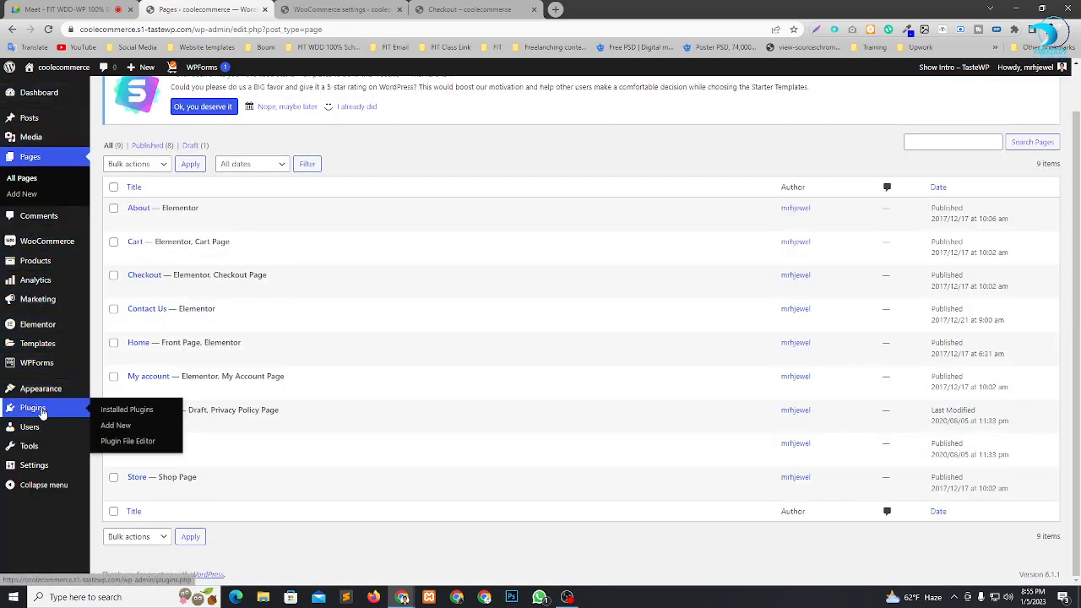
pyautogui.rightClick(117, 433)
pyautogui.click(168, 440)
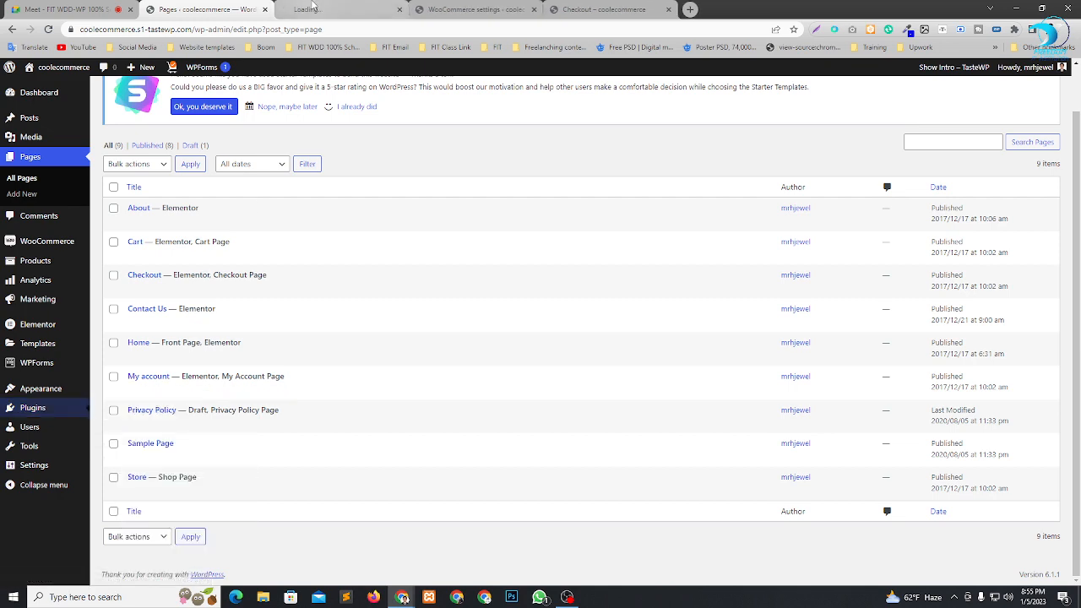
pyautogui.hotkey('ctrl', 'Tab')
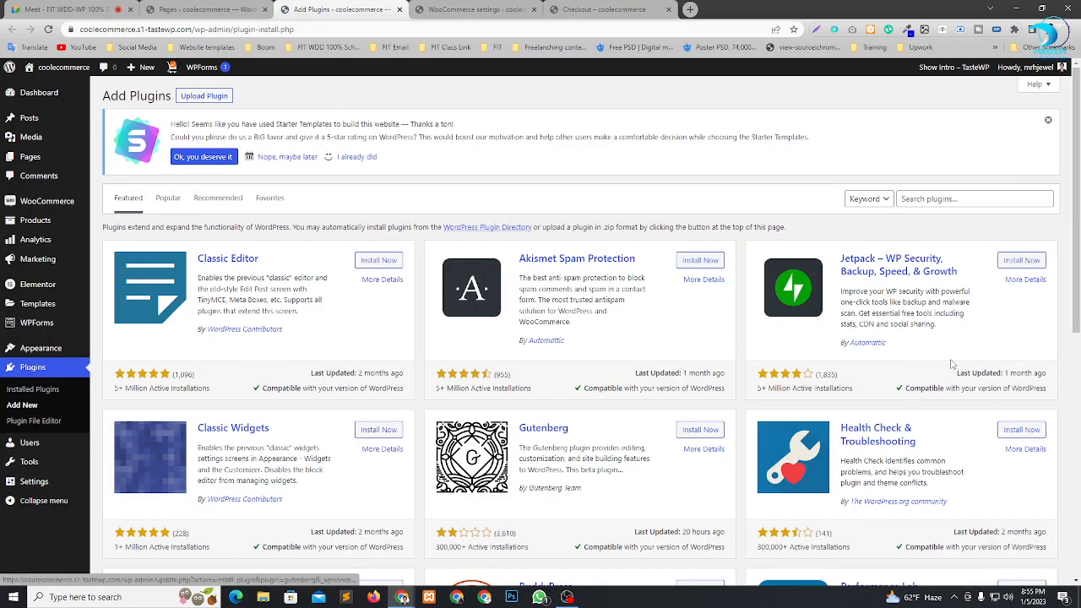
pyautogui.click(919, 197)
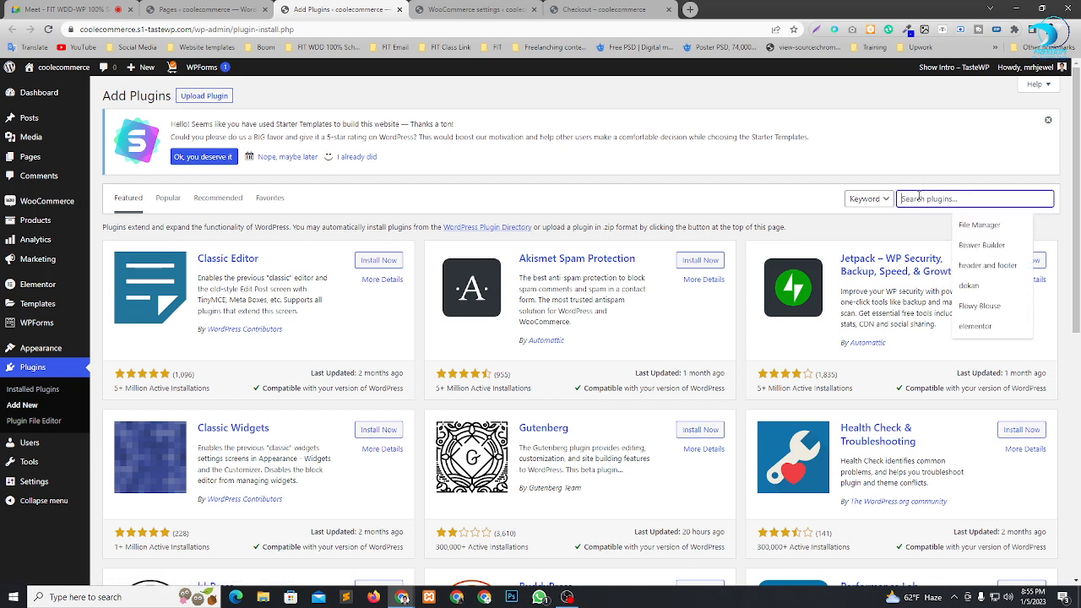
pyautogui.write('bkash')
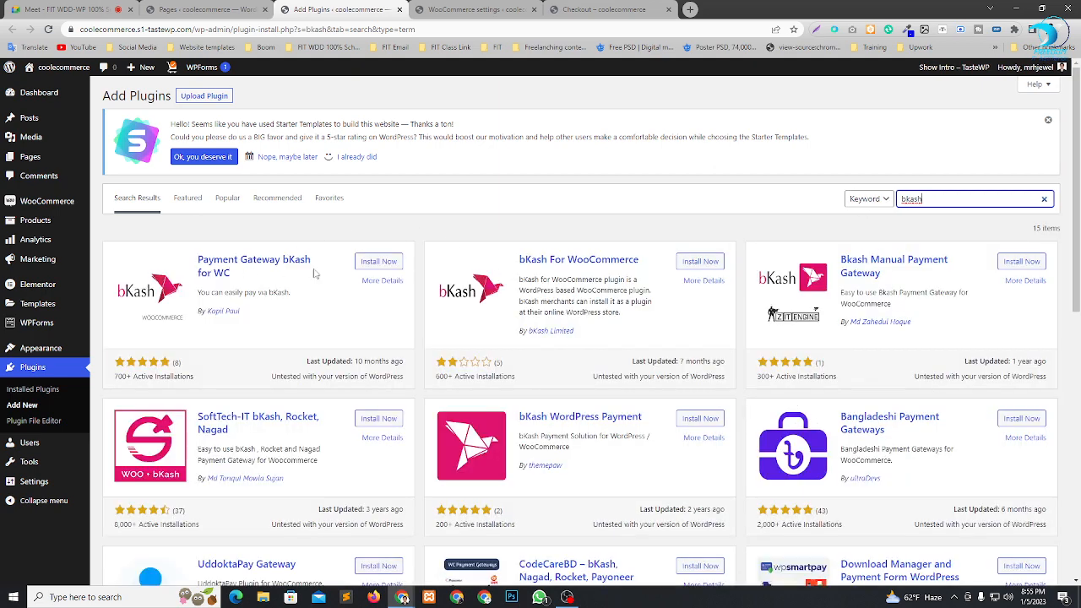
# Install and activate the "SoftTech-IT bKash, Rocket, Nagad" plugin from the search results.
pyautogui.scroll(-2, 667, 309)
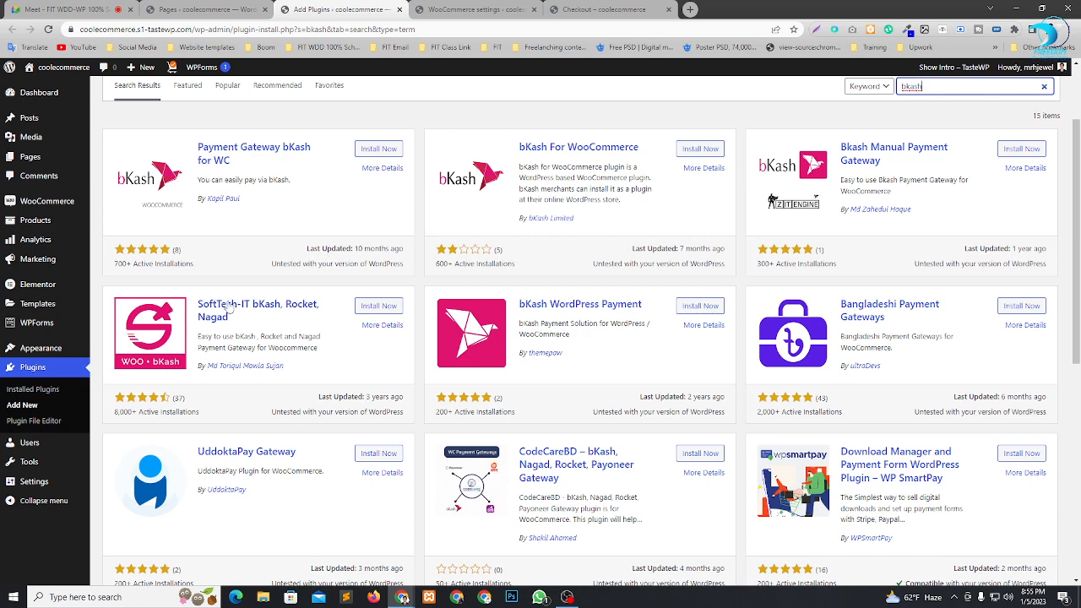
pyautogui.click(374, 310)
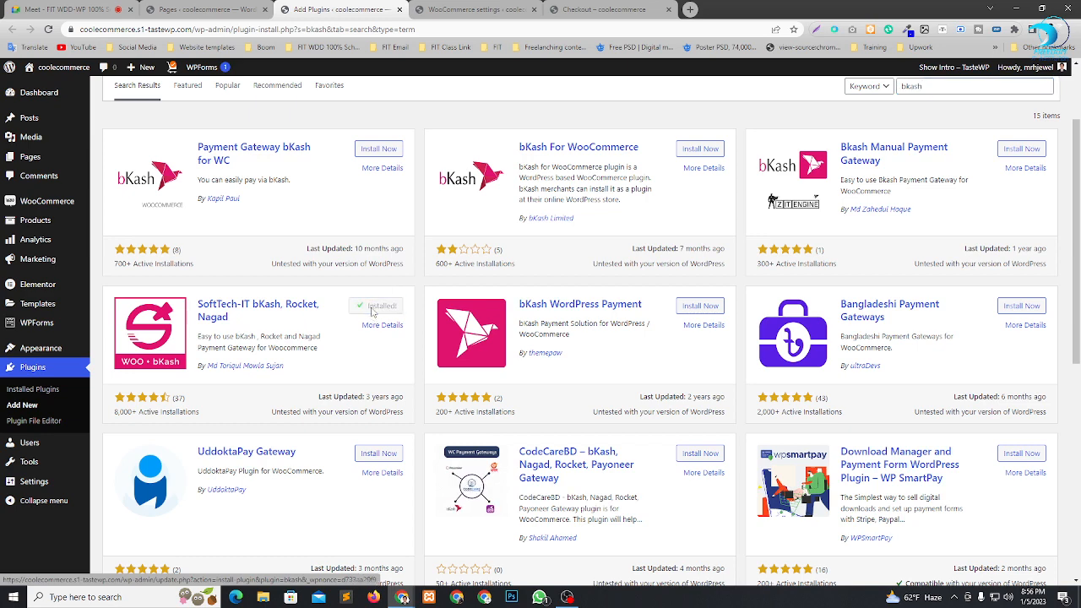
pyautogui.click(382, 308)
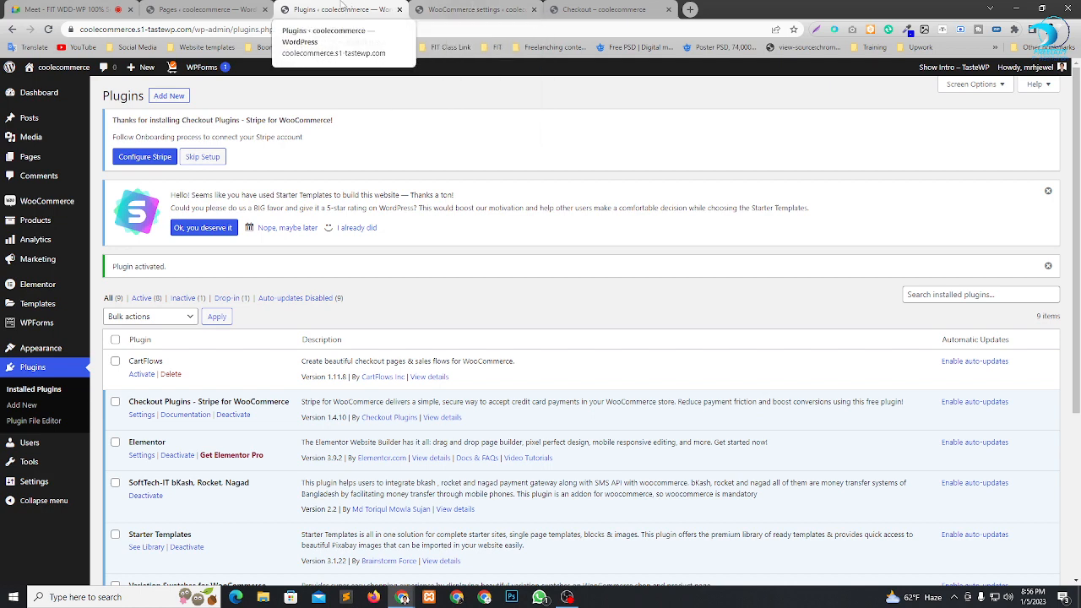
# Reload the WooCommerce payment settings and disable the Rocket payment method.
pyautogui.click(475, 8)
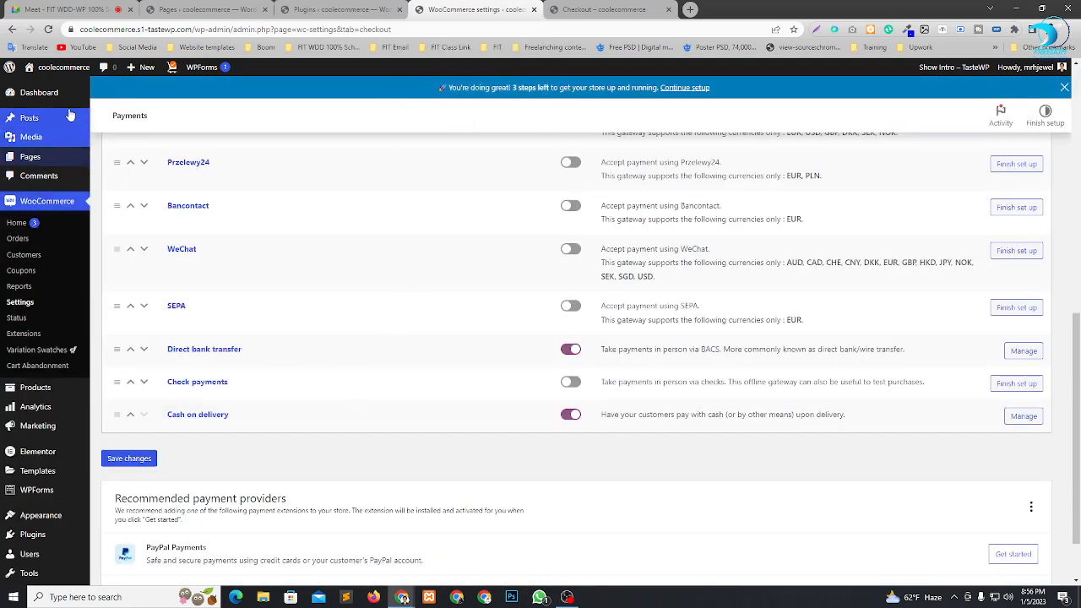
pyautogui.press('F5')
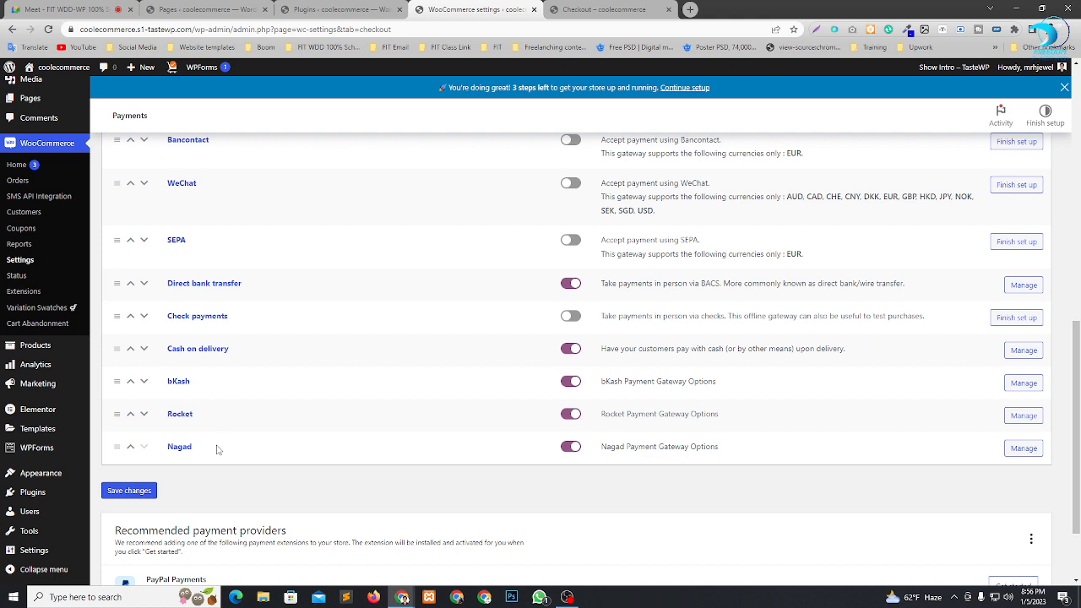
pyautogui.click(571, 413)
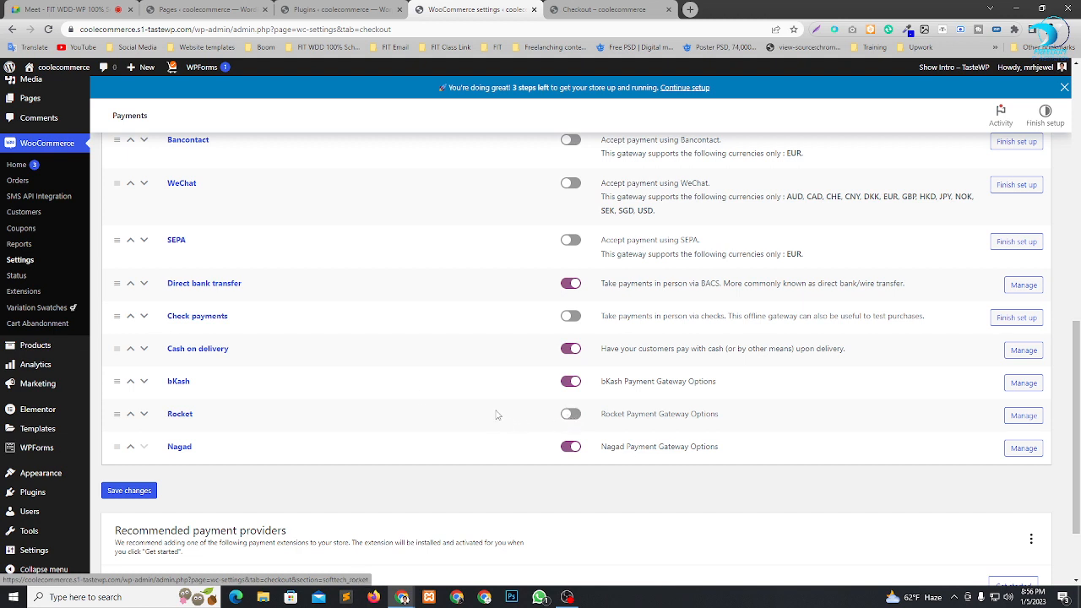
# Open the bKash gateway's settings, fill in the store's bKash number and set the account type to Personal.
pyautogui.click(1021, 384)
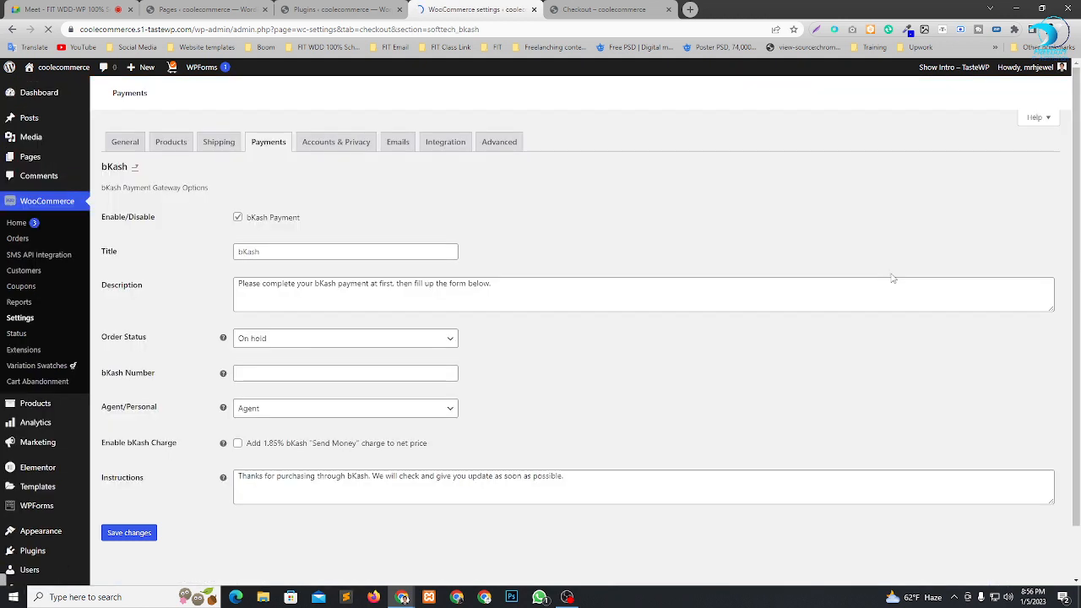
pyautogui.scroll(-3, 571, 264)
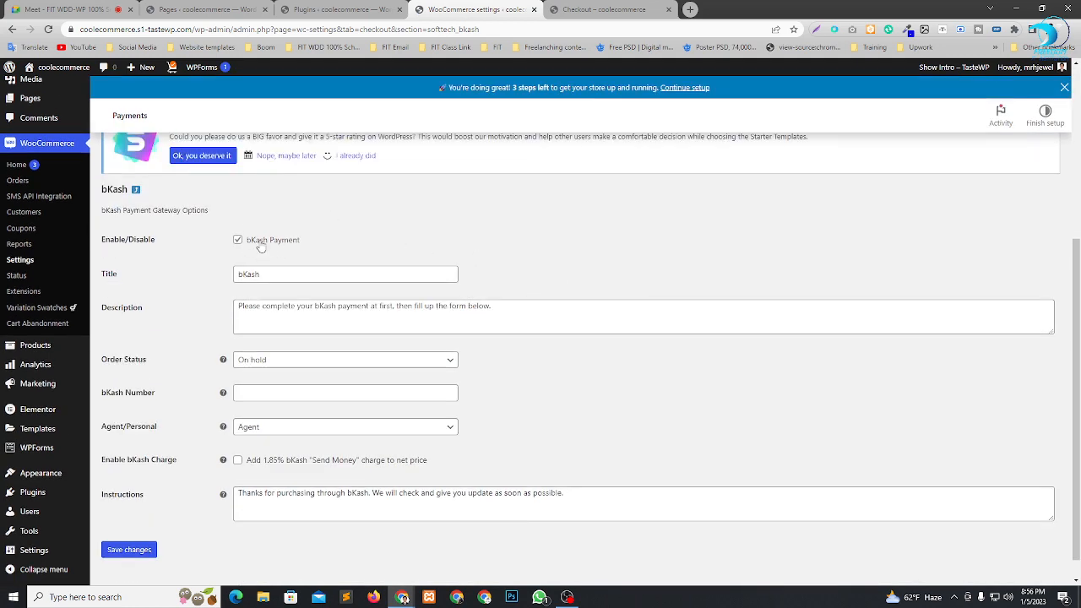
pyautogui.scroll(-1, 458, 223)
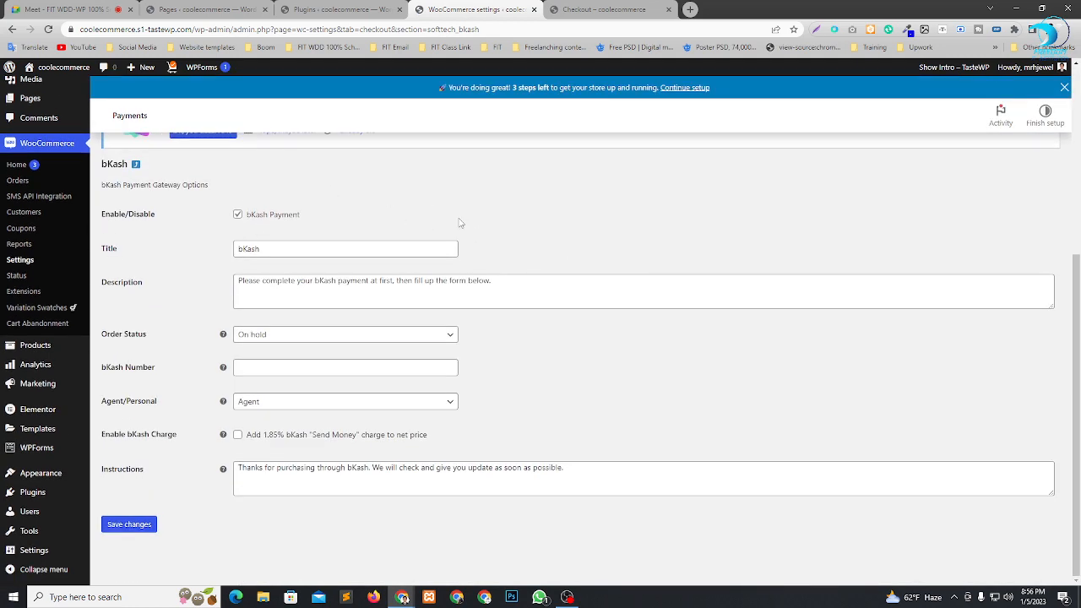
pyautogui.click(330, 366)
pyautogui.click(304, 391)
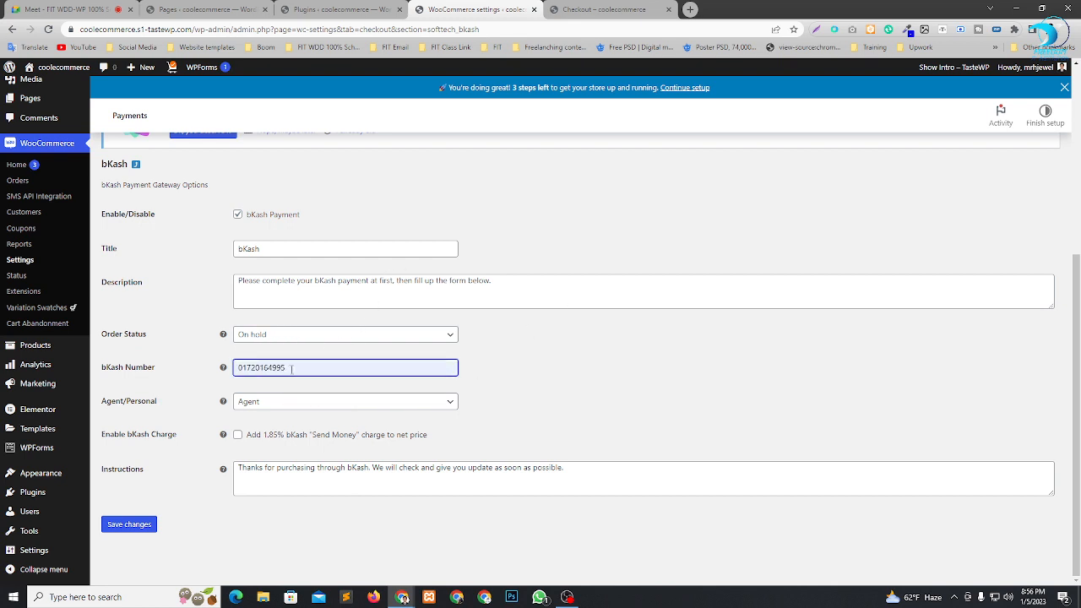
pyautogui.click(265, 406)
pyautogui.click(271, 439)
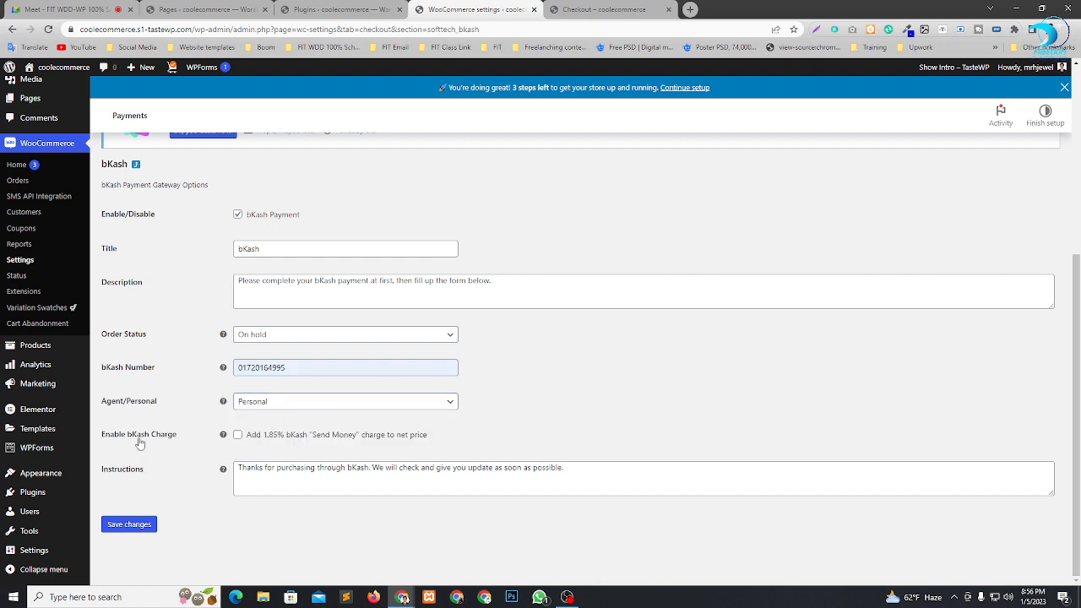
# Enable the 1.85% bKash "Send Money" charge on the net price and save the gateway settings.
pyautogui.click(237, 434)
pyautogui.click(238, 435)
pyautogui.click(238, 436)
pyautogui.click(118, 527)
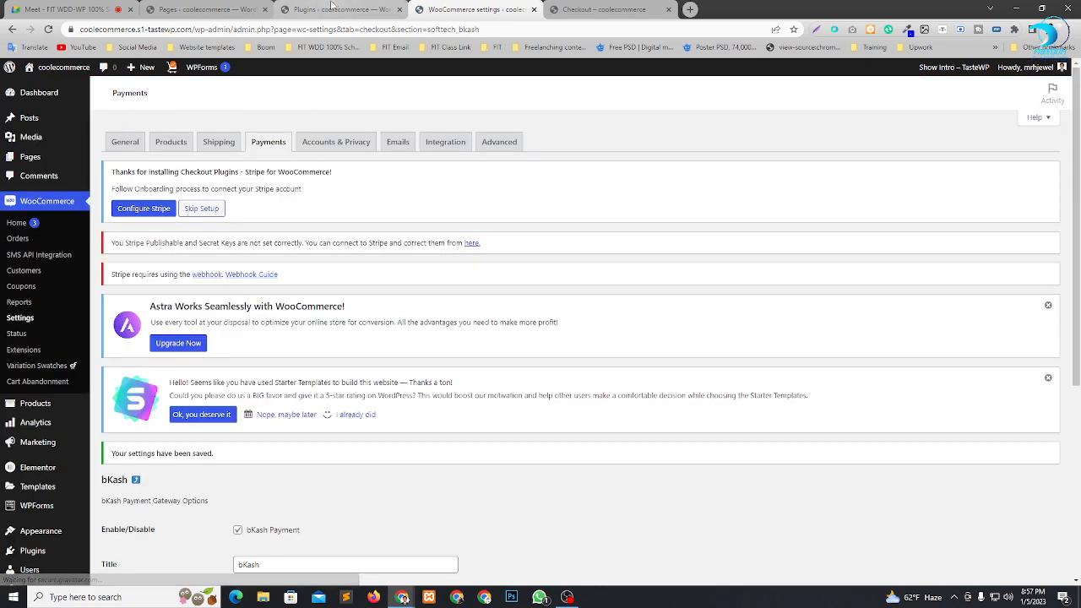
# Recheck the saved bKash gateway settings and save them again.
pyautogui.click(332, 7)
pyautogui.scroll(-5, 303, 252)
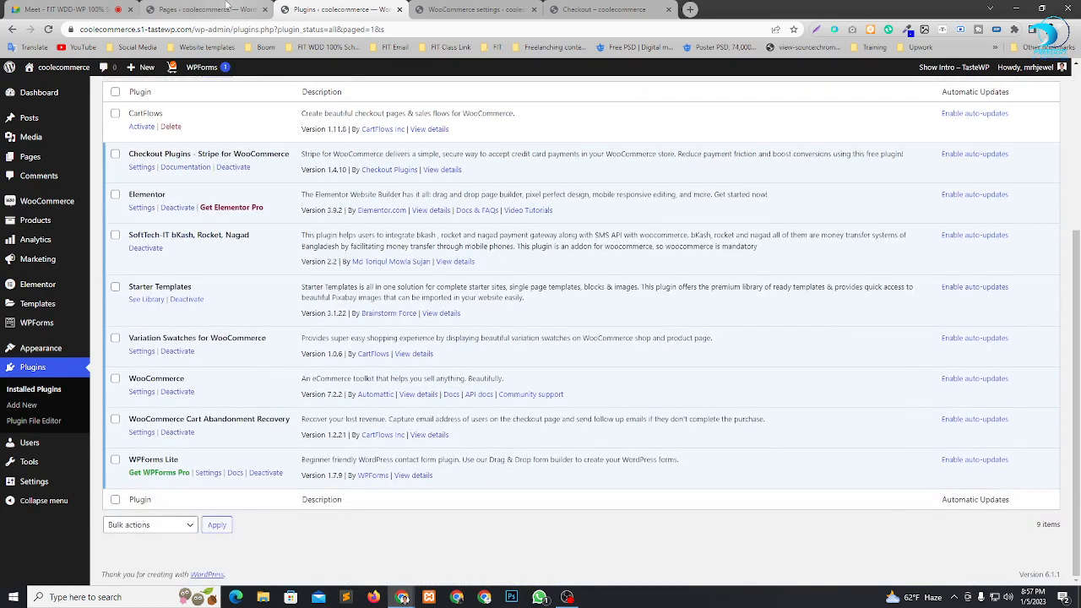
pyautogui.click(203, 9)
pyautogui.click(453, 8)
pyautogui.scroll(-4, 154, 501)
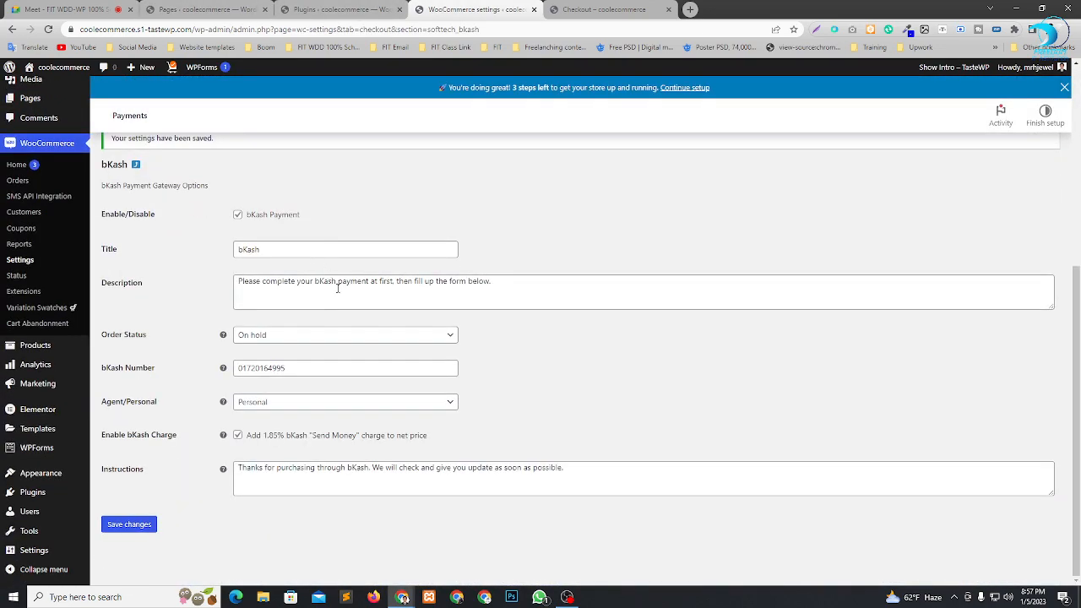
pyautogui.scroll(3, 154, 500)
pyautogui.scroll(-3, 154, 501)
pyautogui.click(129, 523)
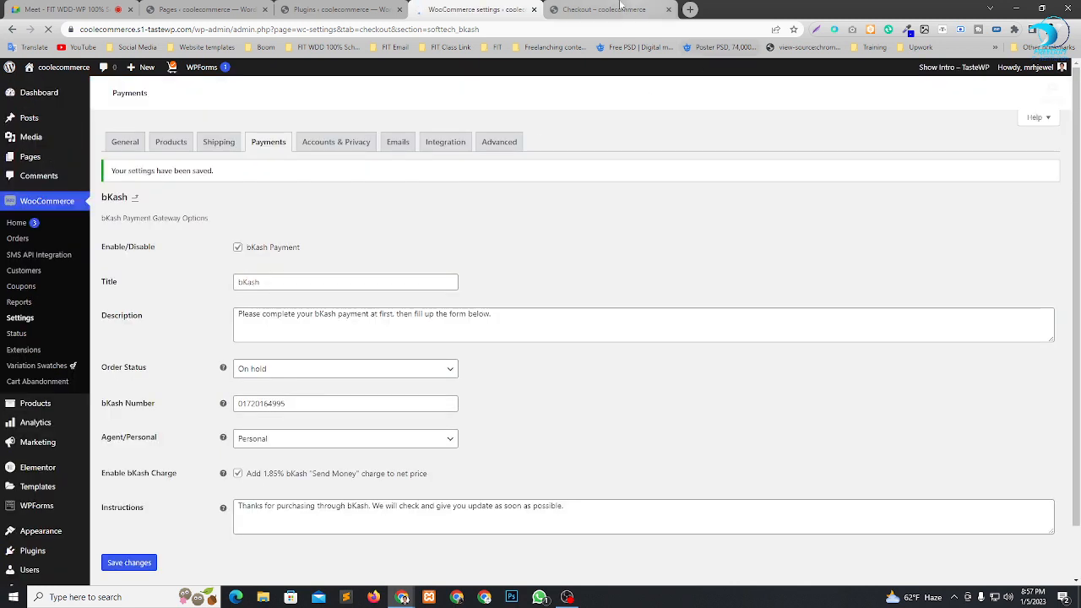
# Reload the checkout page, choose bKash as the payment method, and check its personal number and added charge.
pyautogui.click(604, 10)
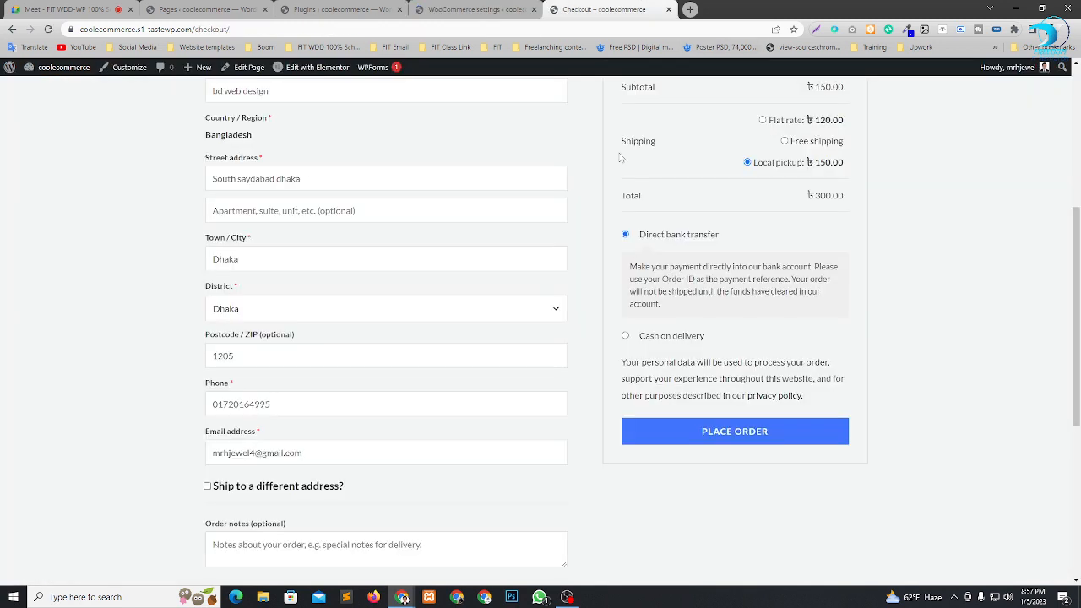
pyautogui.press('F5')
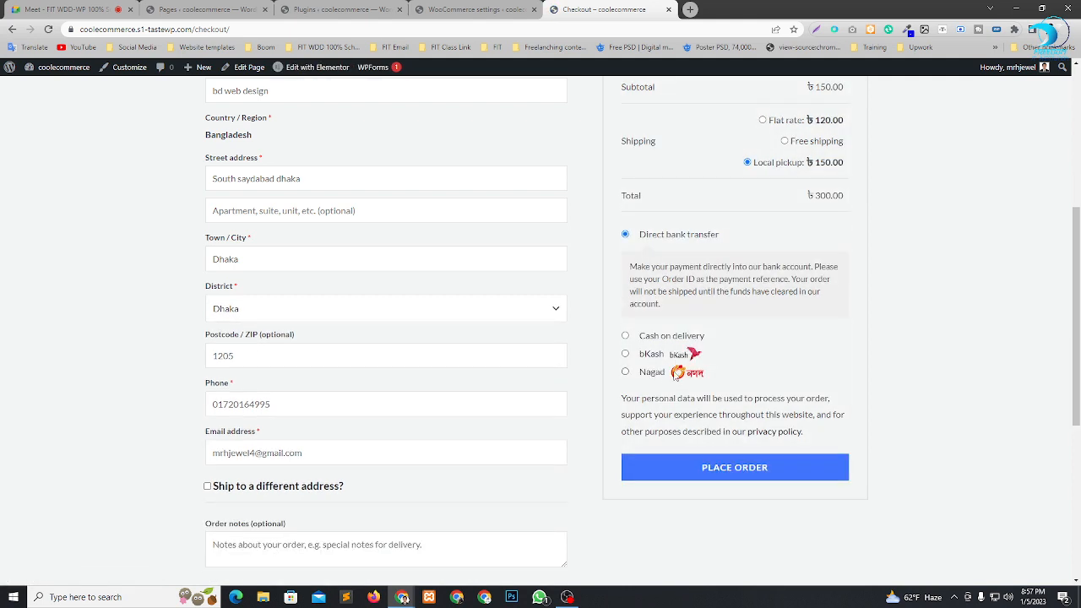
pyautogui.click(625, 355)
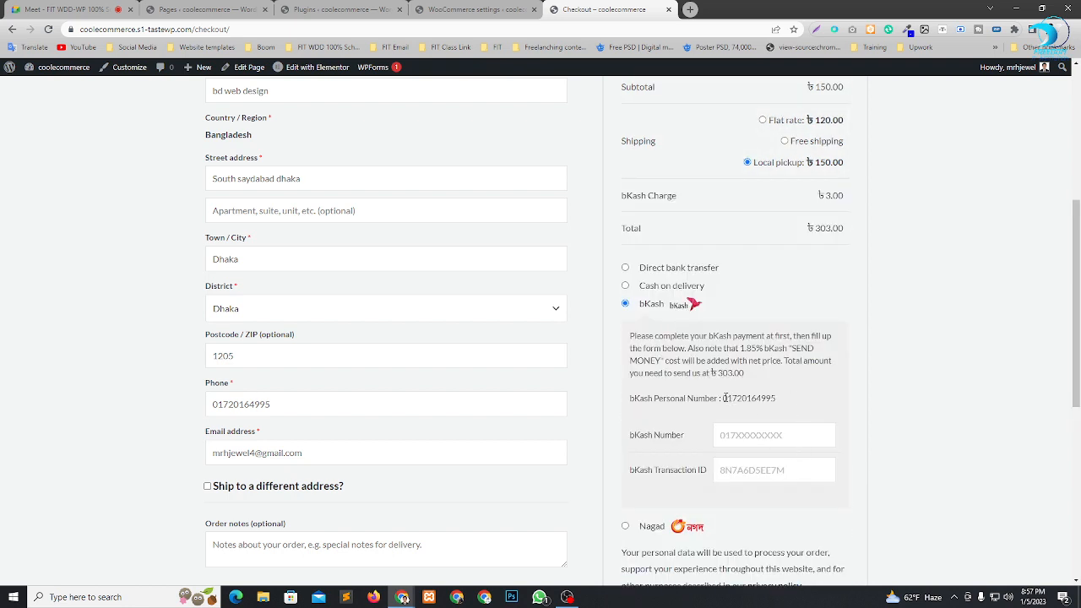
pyautogui.moveTo(724, 398); pyautogui.dragTo(785, 400)
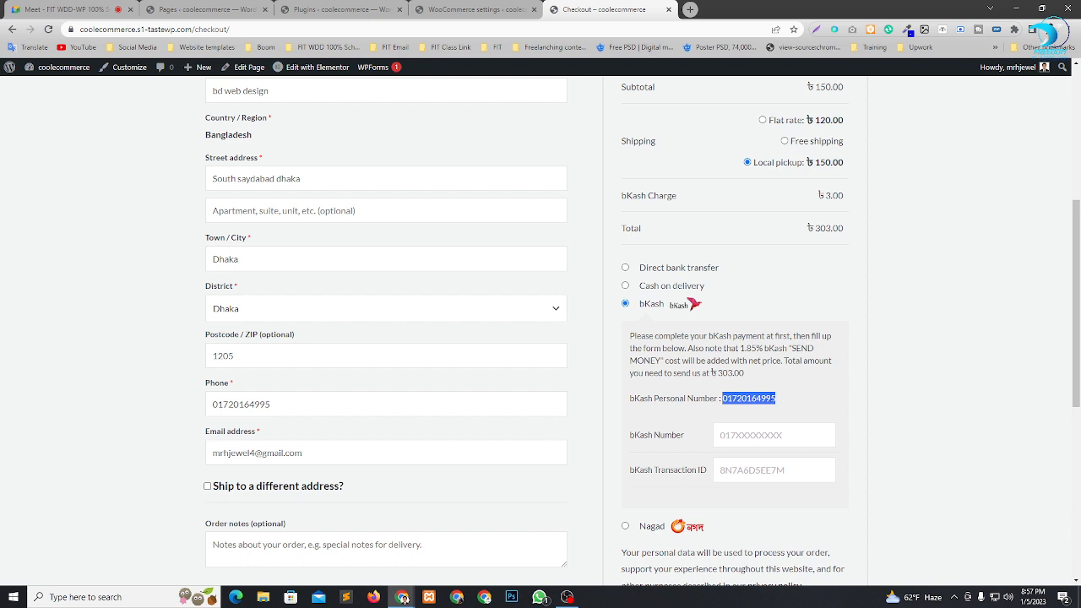
pyautogui.click(772, 397)
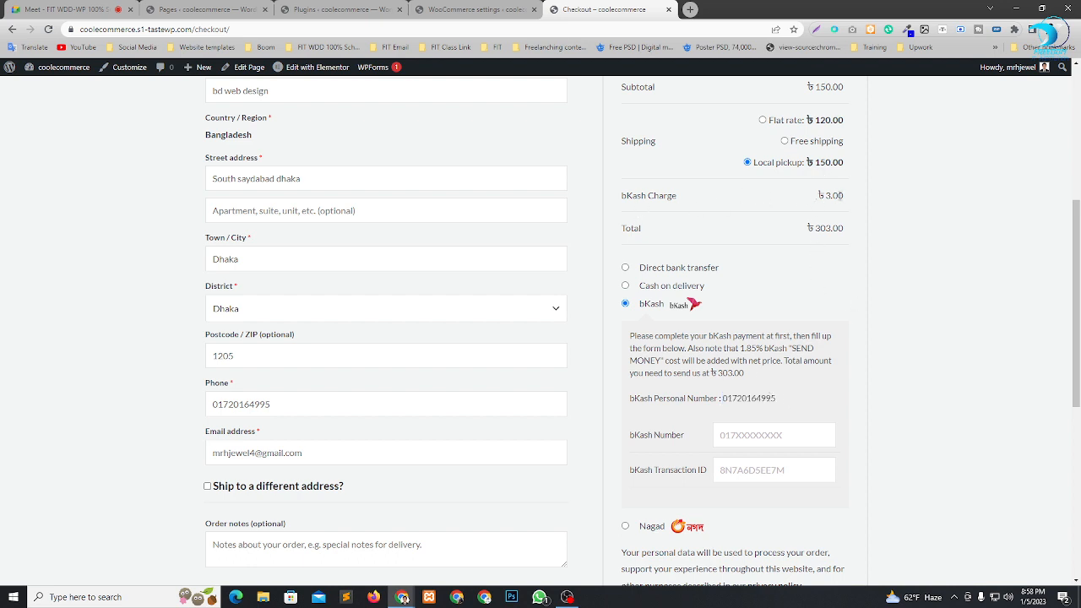
pyautogui.moveTo(839, 195); pyautogui.dragTo(819, 195)
# Enter a sample customer bKash number in the bKash payment form, leaving the transaction ID empty.
pyautogui.scroll(-2, 787, 327)
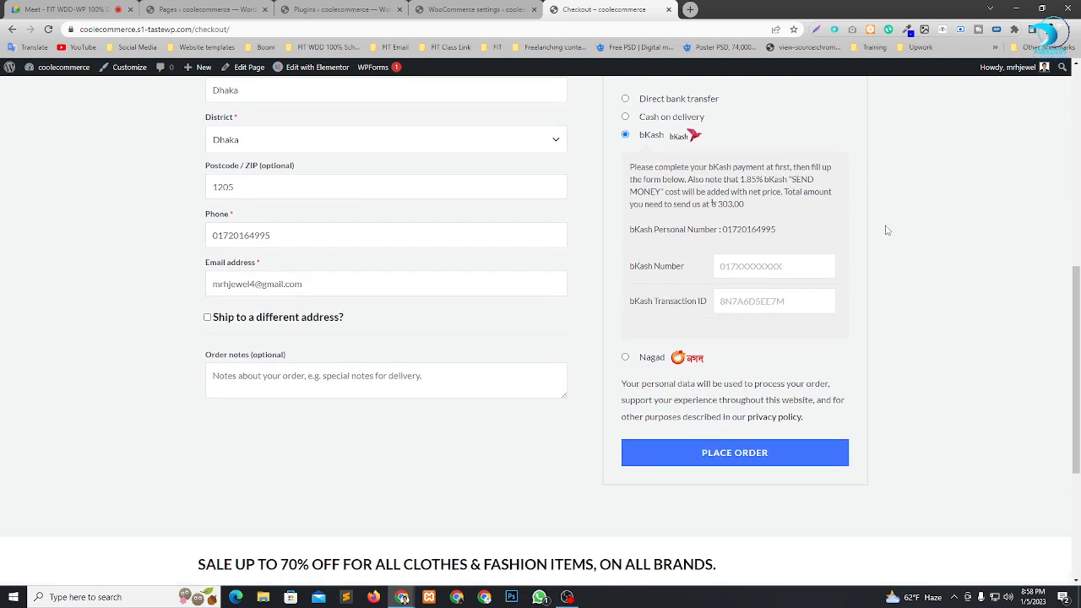
pyautogui.click(748, 269)
pyautogui.write('10231510')
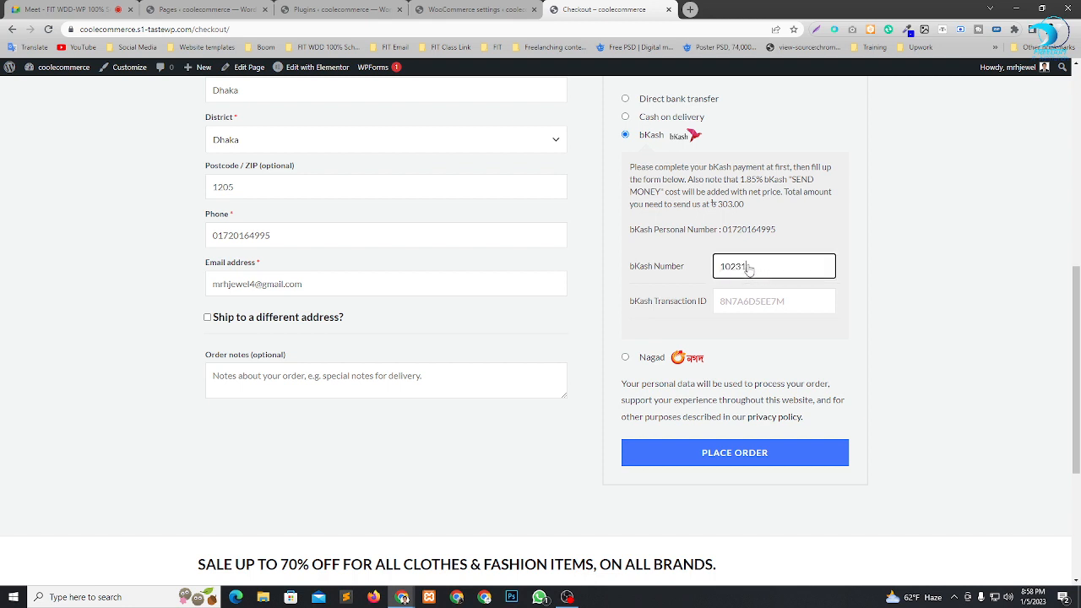
pyautogui.click(747, 306)
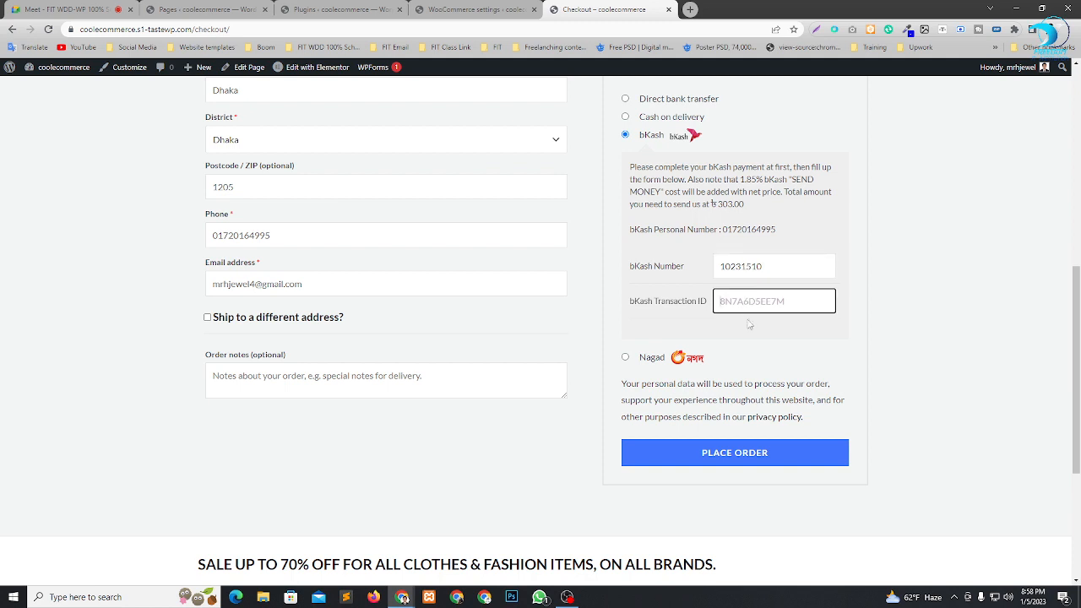
pyautogui.click(959, 290)
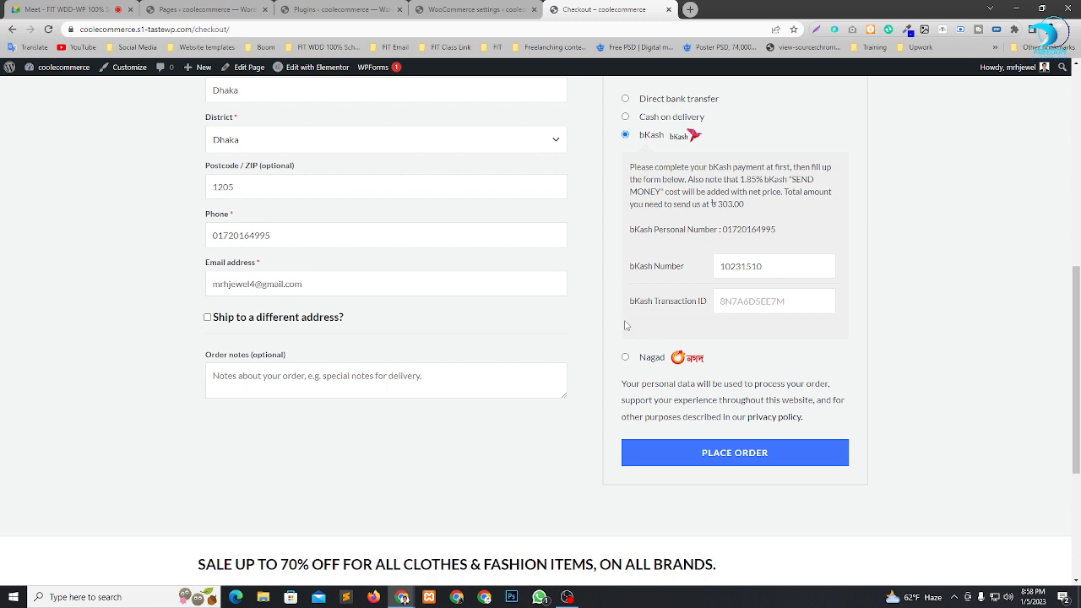
# Check the Nagad payment form at checkout, and open the Nagad gateway's settings from the store's payment methods.
pyautogui.click(625, 357)
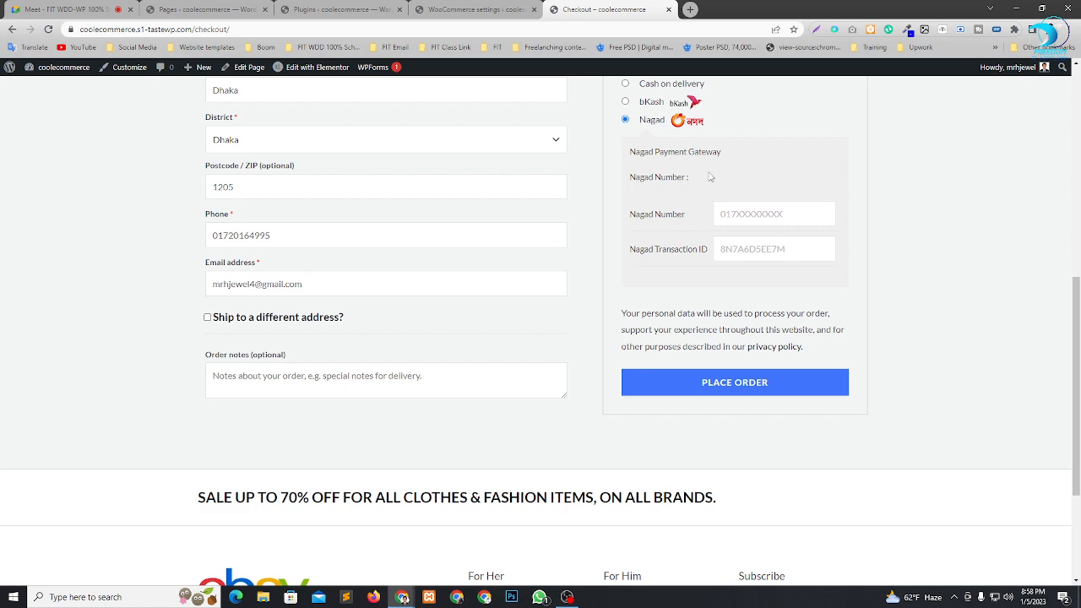
pyautogui.click(445, 9)
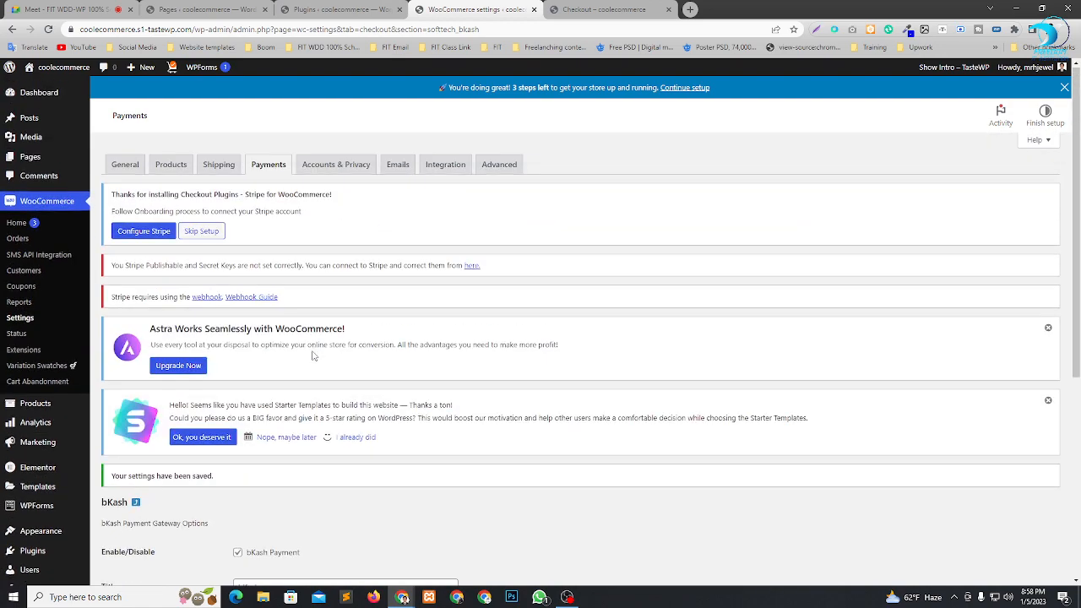
pyautogui.scroll(-2, 157, 285)
pyautogui.scroll(2, 254, 178)
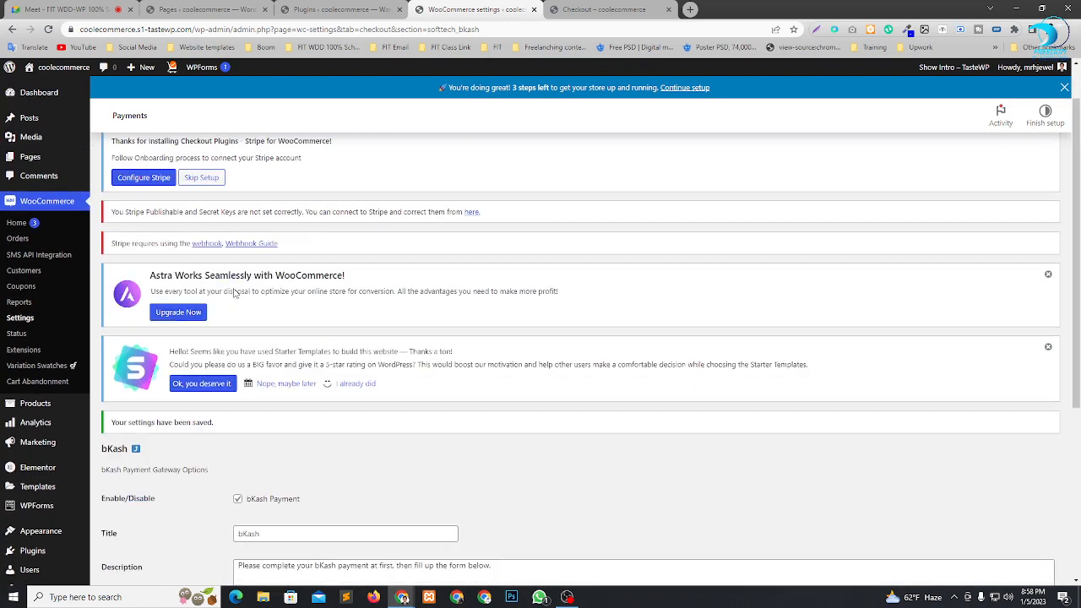
pyautogui.click(258, 169)
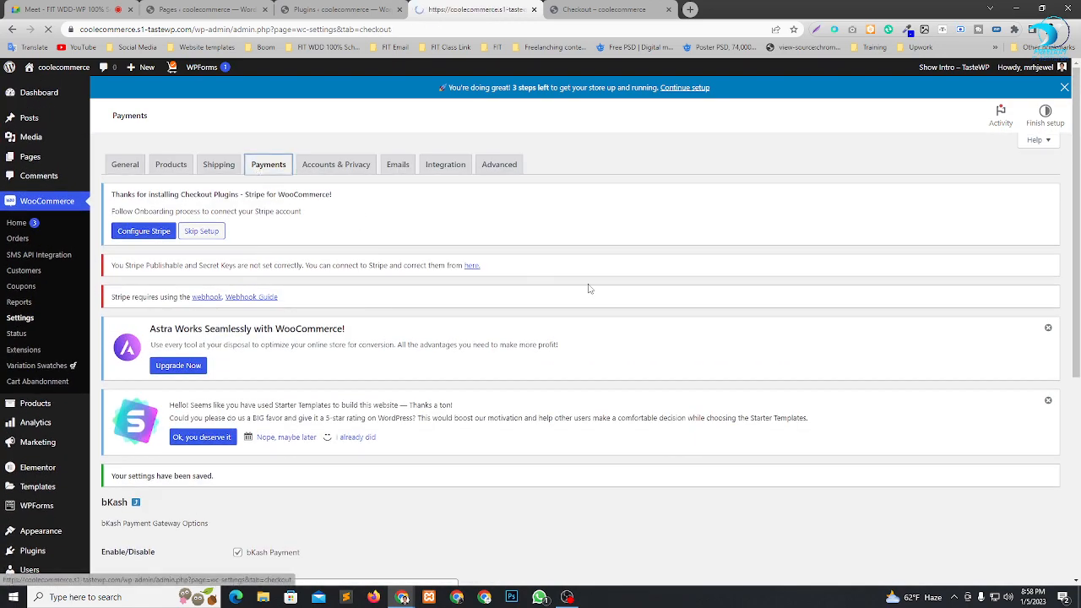
pyautogui.scroll(-3, 200, 293)
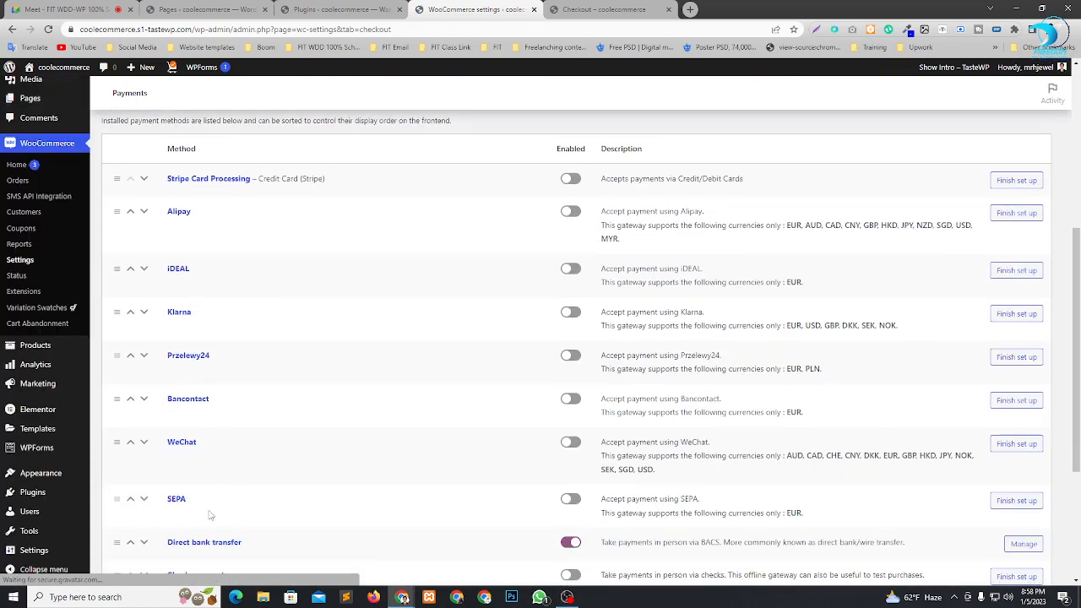
pyautogui.scroll(-3, 469, 423)
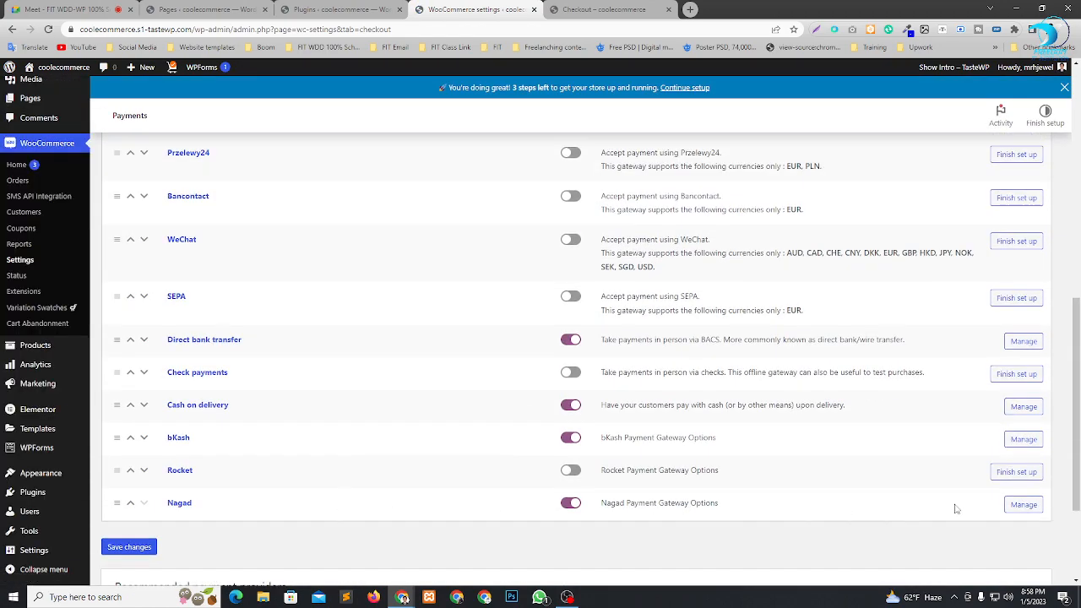
pyautogui.click(1024, 505)
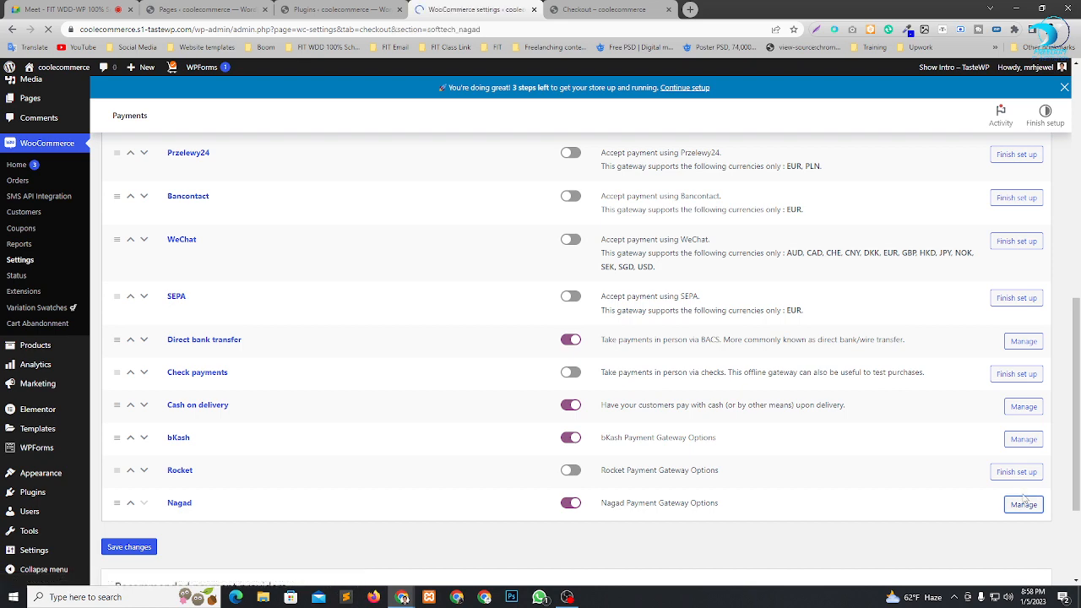
pyautogui.scroll(-5, 680, 291)
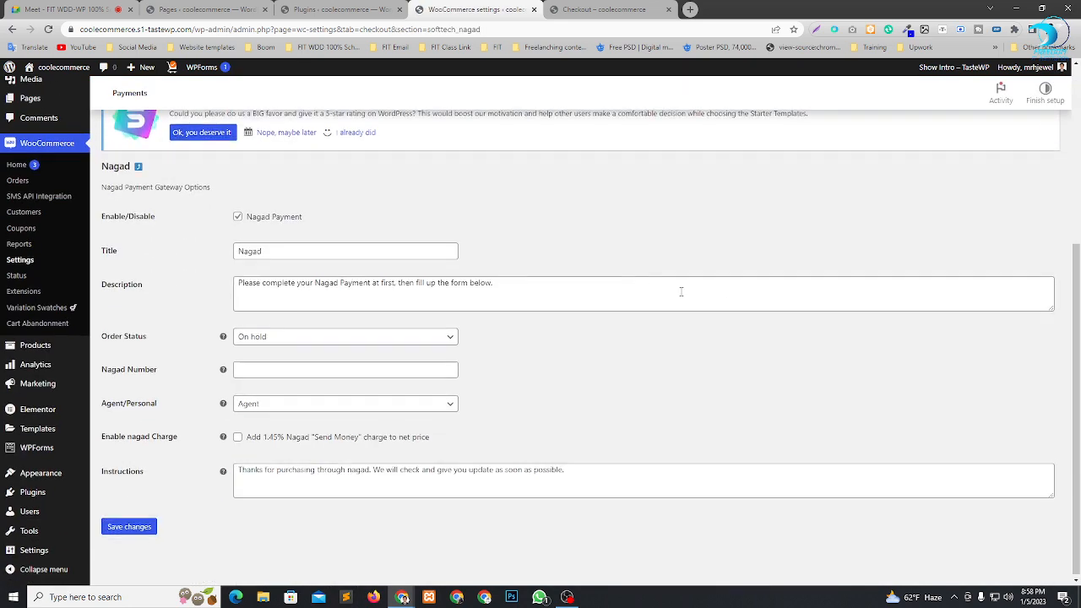
# Configure the Nagad gateway with the store's Nagad number, the Personal account type and the 1.45% "Send Money" charge, and save the settings.
pyautogui.click(250, 393)
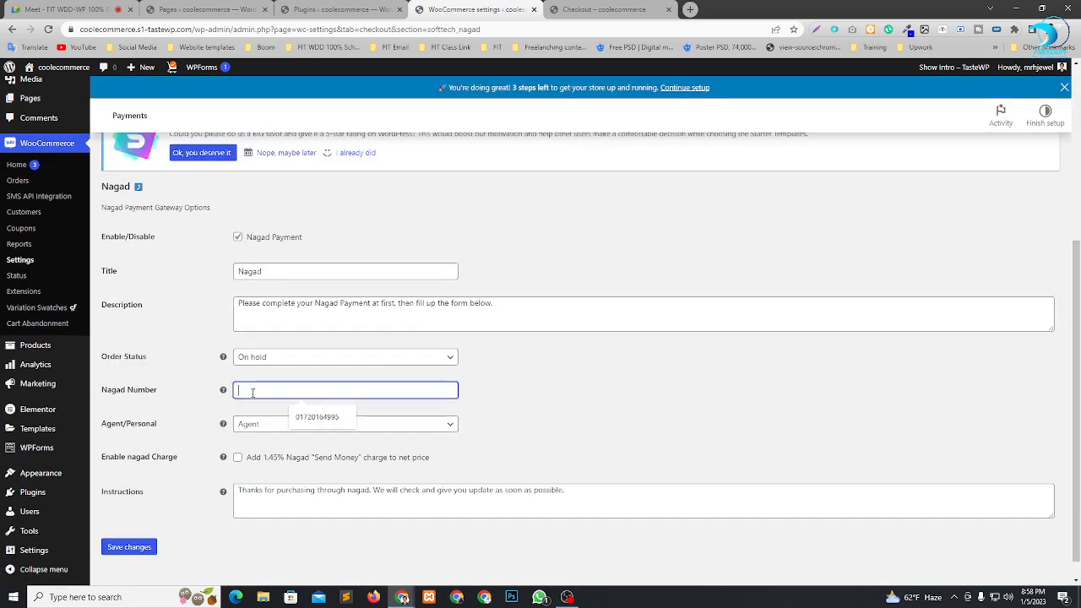
pyautogui.click(325, 417)
pyautogui.click(272, 429)
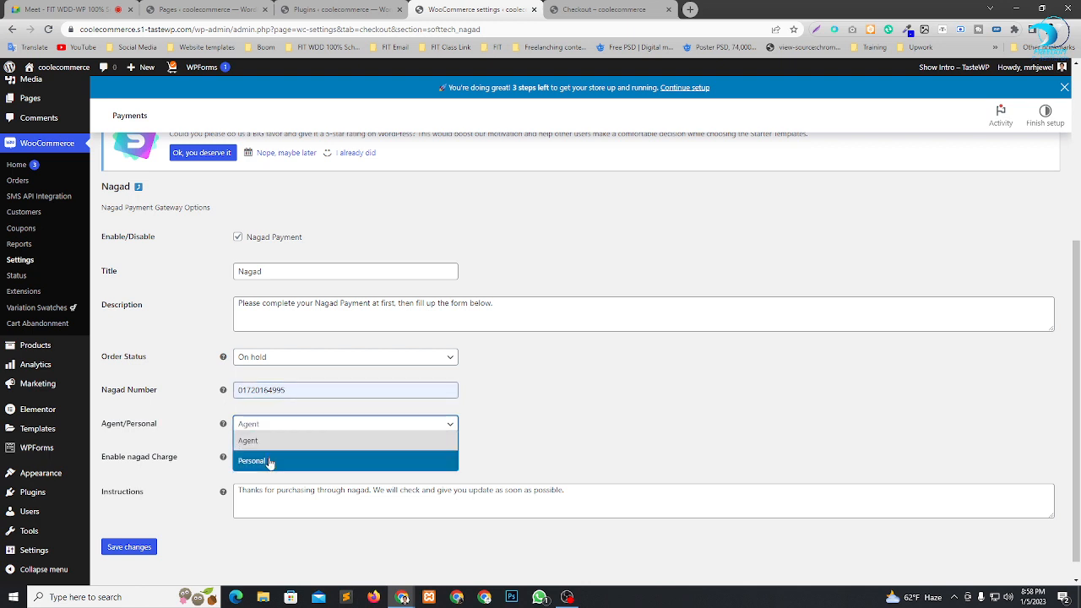
pyautogui.click(270, 459)
pyautogui.click(238, 458)
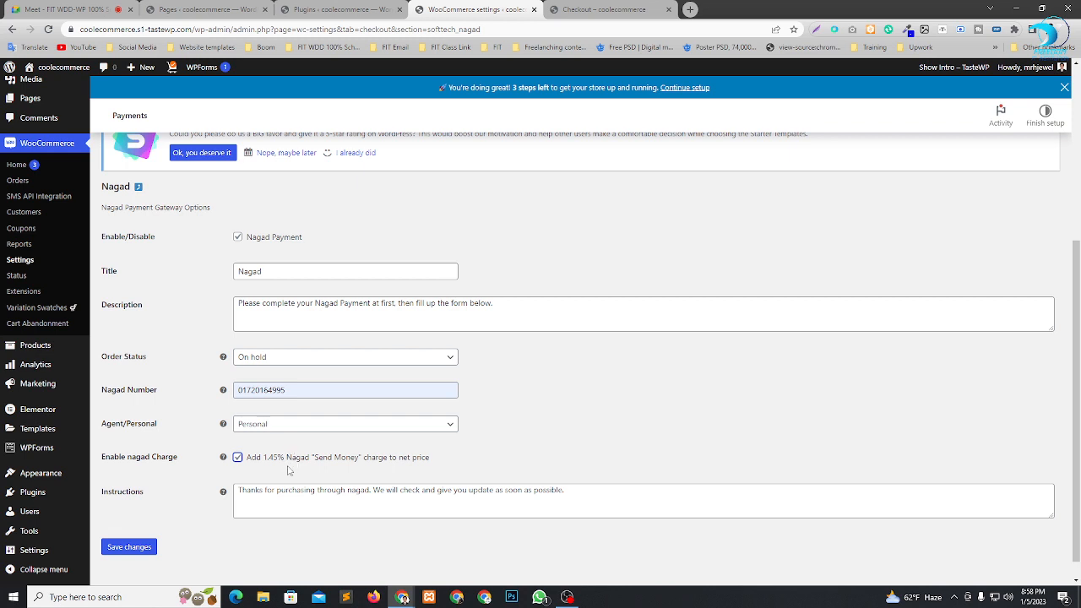
pyautogui.click(129, 548)
# Reload the checkout page and check the Nagad personal number in the payment form.
pyautogui.click(643, 7)
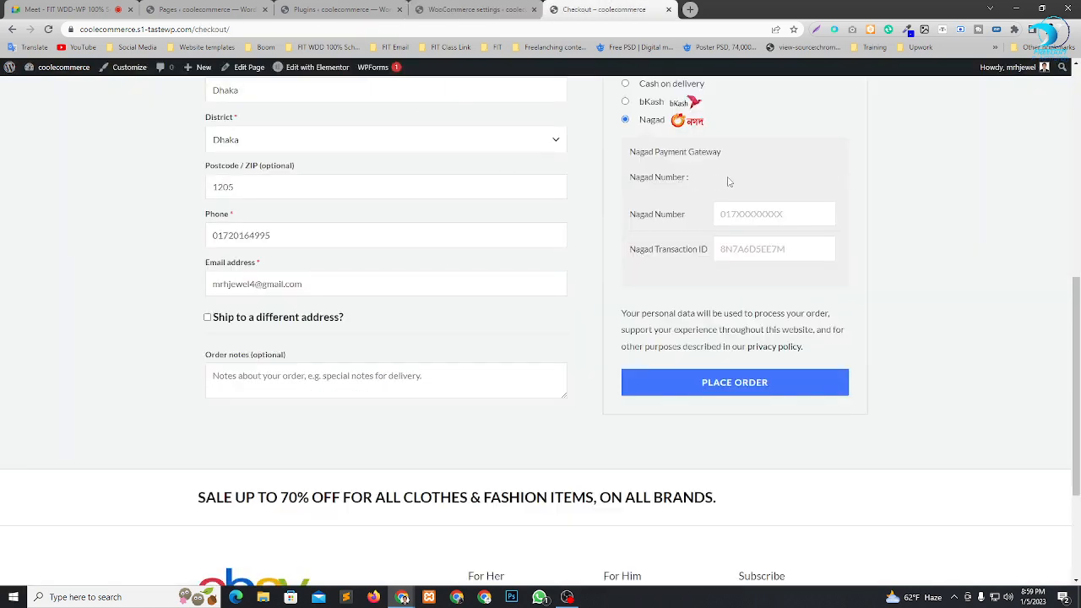
pyautogui.click(48, 29)
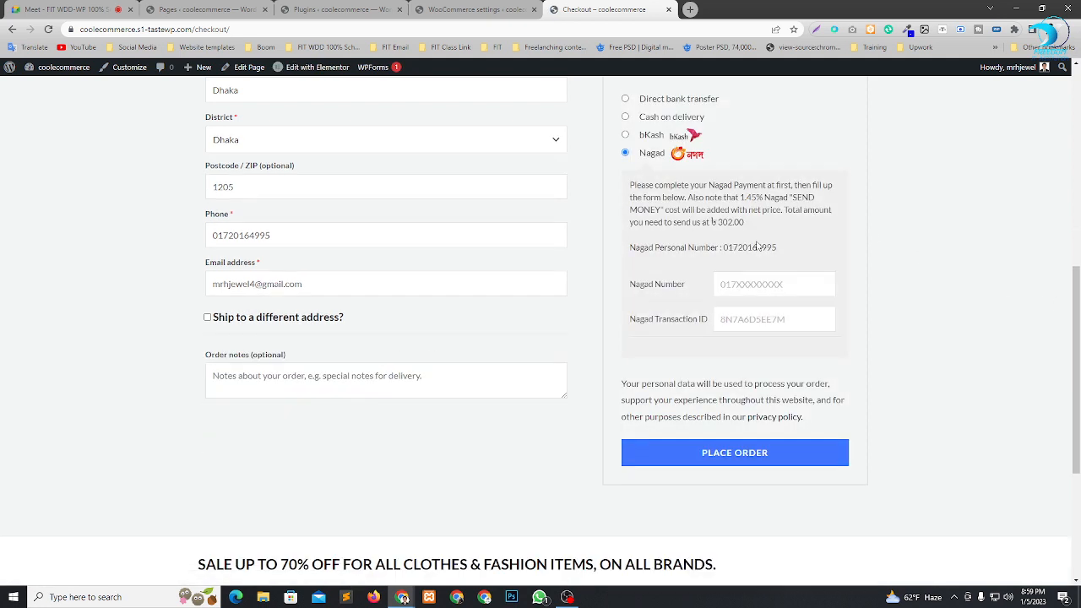
pyautogui.moveTo(724, 248); pyautogui.dragTo(809, 254)
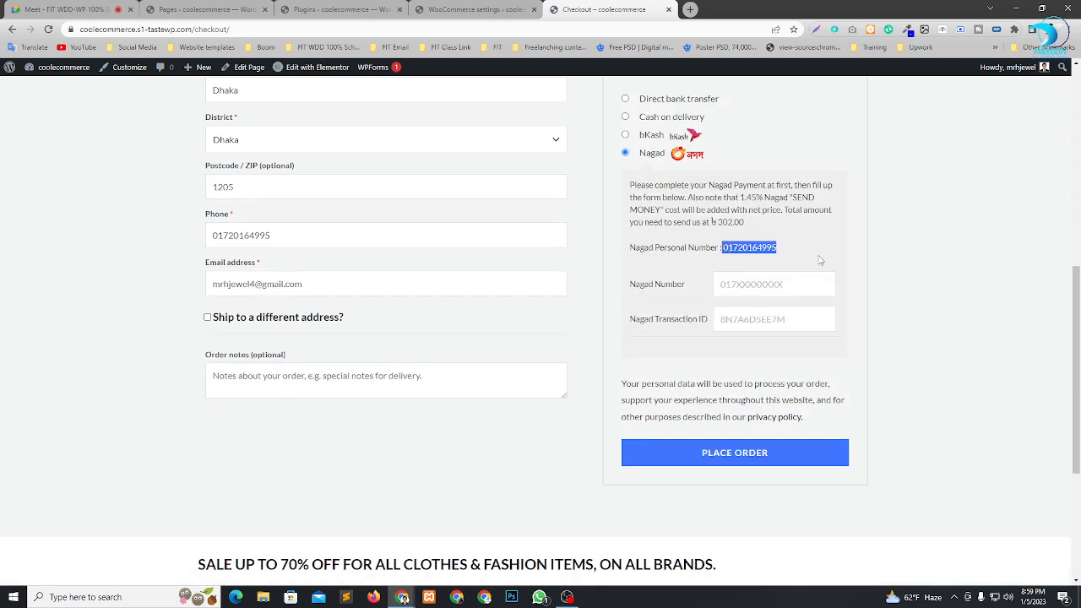
# Switch between bKash and Nagad at checkout to compare their personal numbers, added charges and order totals.
pyautogui.click(626, 135)
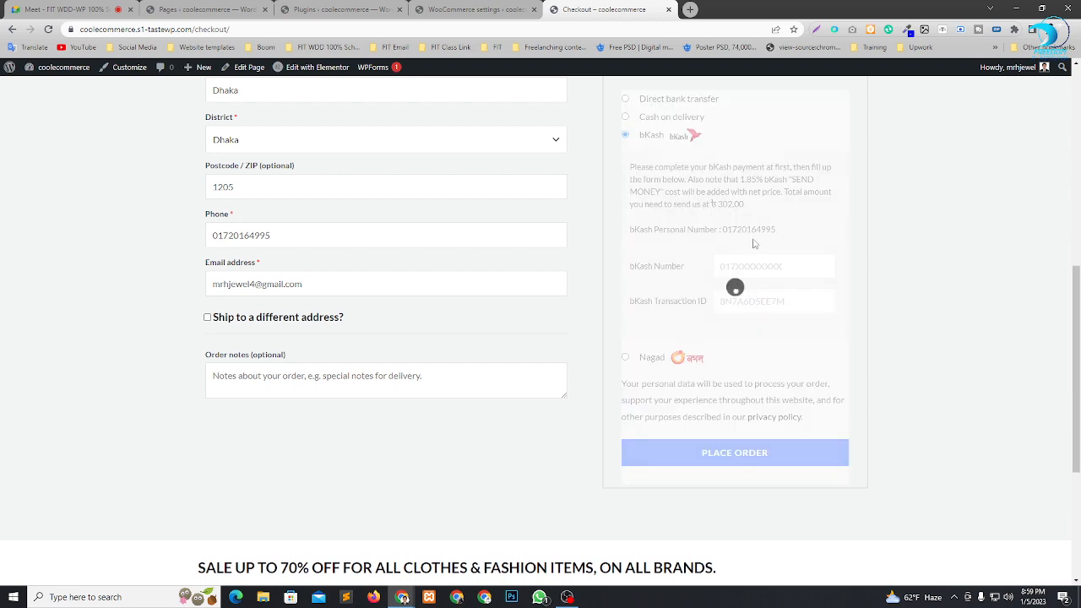
pyautogui.moveTo(722, 229); pyautogui.dragTo(800, 232)
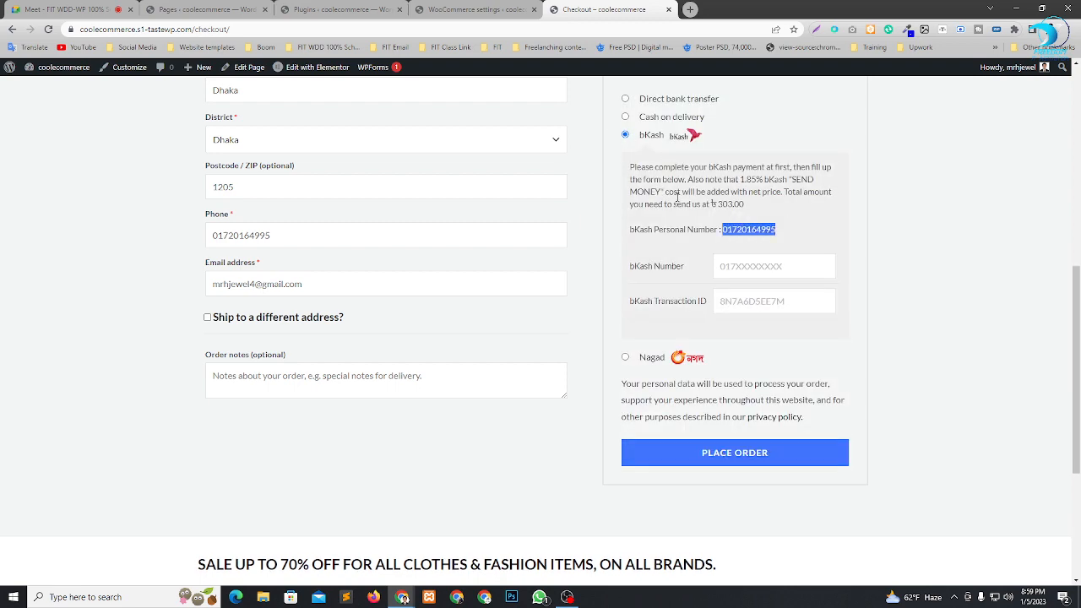
pyautogui.click(646, 359)
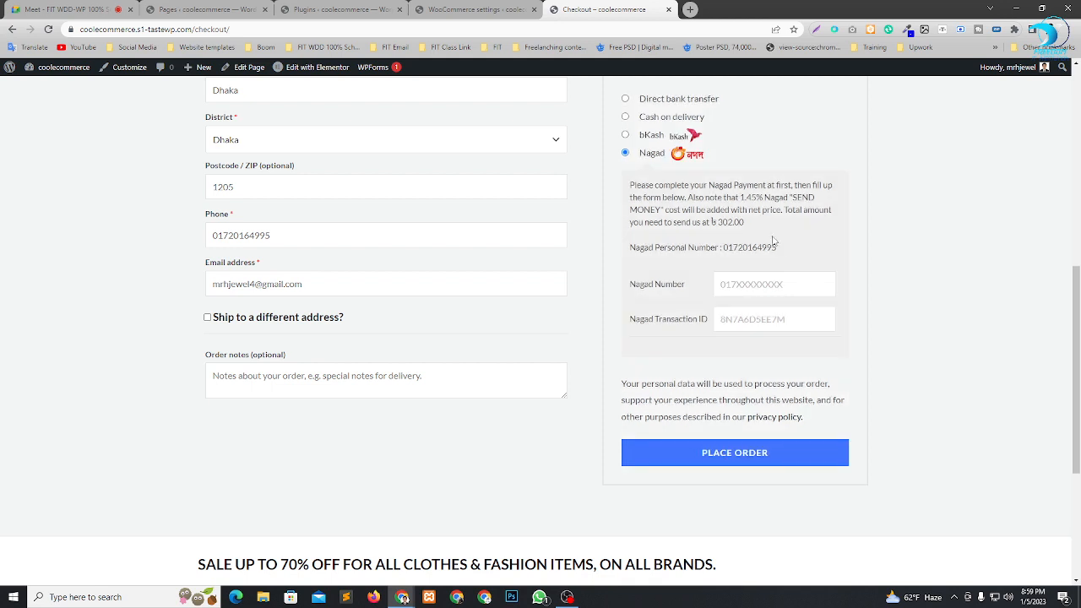
pyautogui.moveTo(726, 249); pyautogui.dragTo(814, 258)
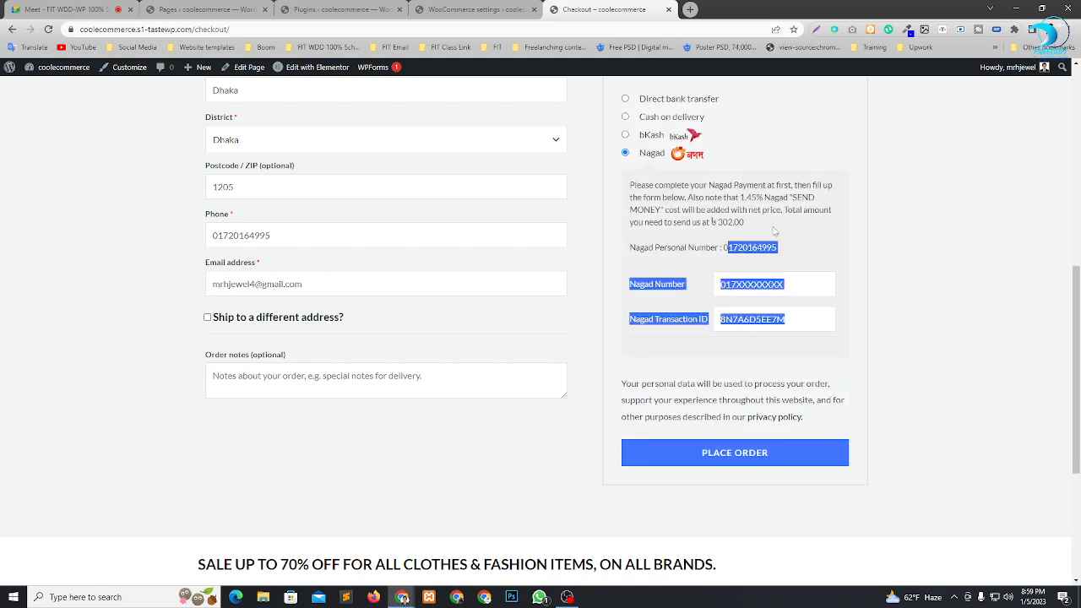
pyautogui.click(803, 230)
pyautogui.moveTo(726, 223); pyautogui.dragTo(736, 222)
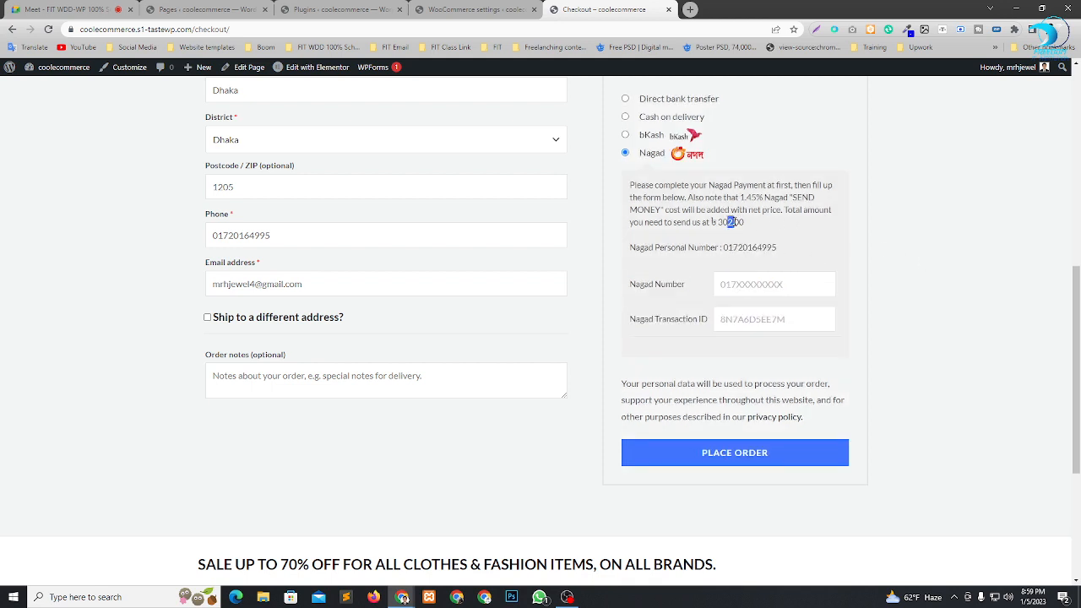
pyautogui.click(726, 222)
pyautogui.scroll(2, 777, 234)
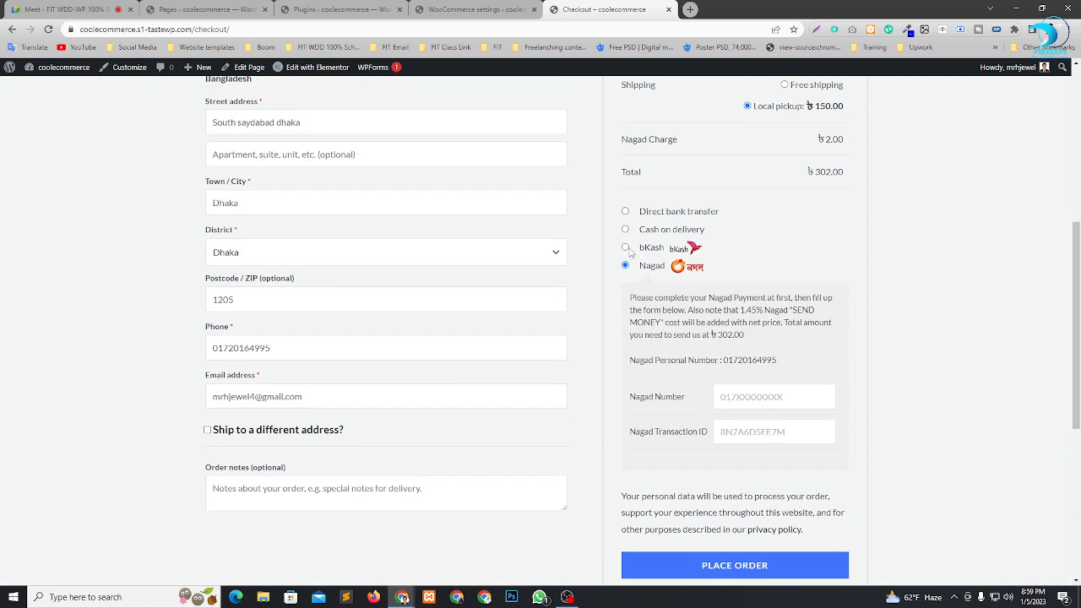
pyautogui.click(626, 248)
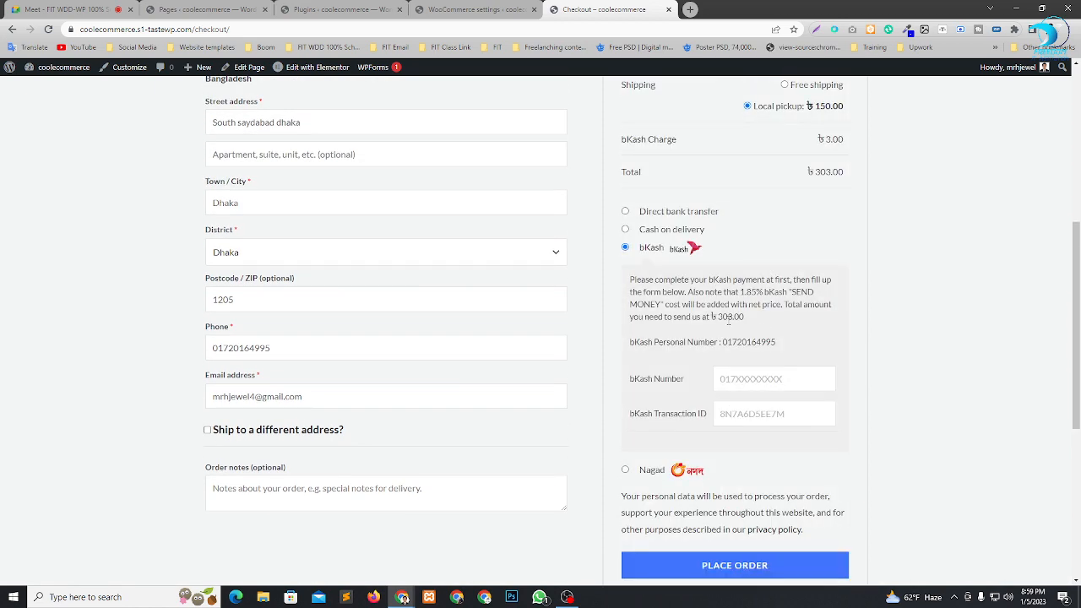
# Return from the checkout page to the Nagad payment settings and dismiss the store setup banner.
pyautogui.moveTo(729, 319); pyautogui.dragTo(751, 321)
pyautogui.click(979, 326)
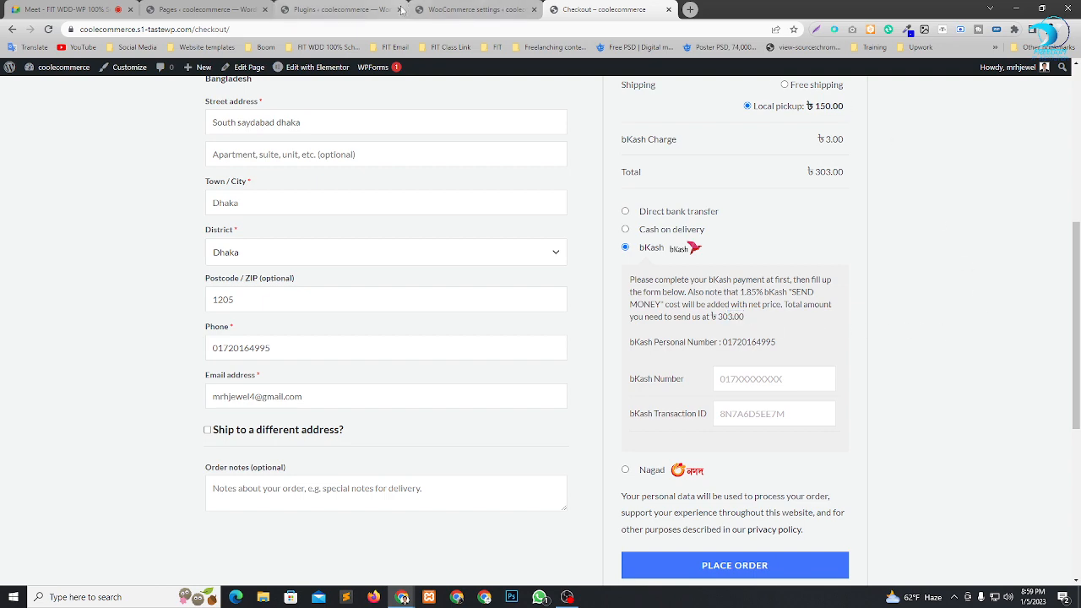
pyautogui.click(471, 9)
pyautogui.scroll(-5, 230, 336)
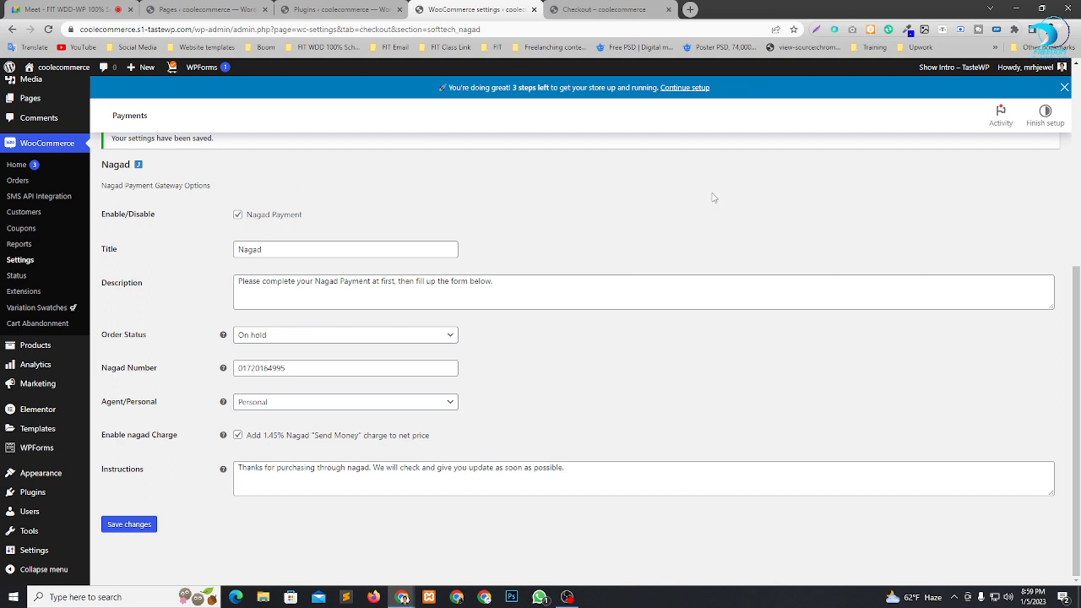
pyautogui.click(1064, 87)
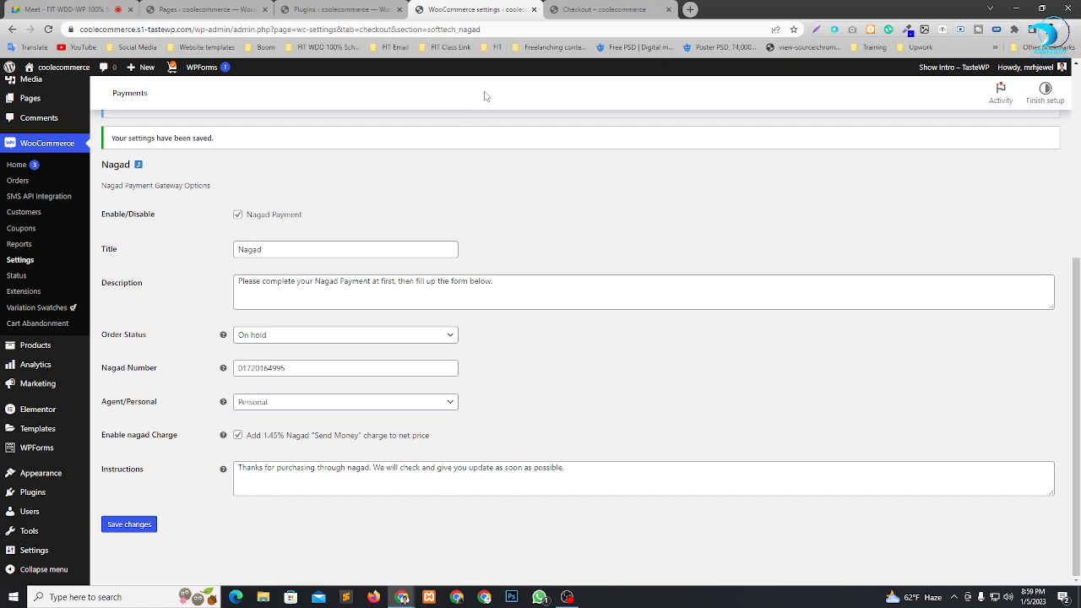
pyautogui.click(68, 9)
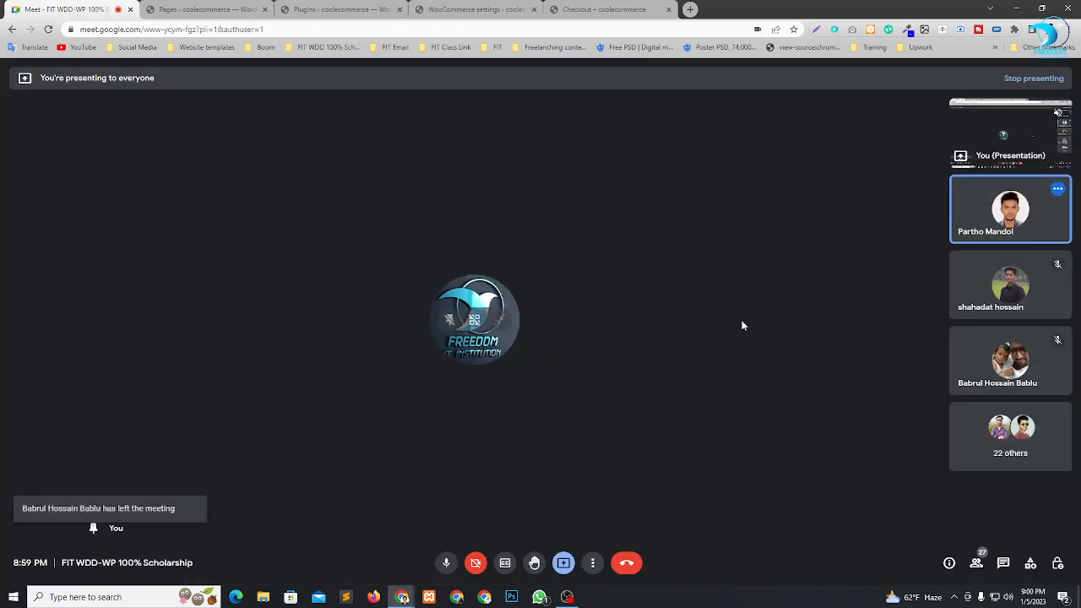
pyautogui.click(478, 7)
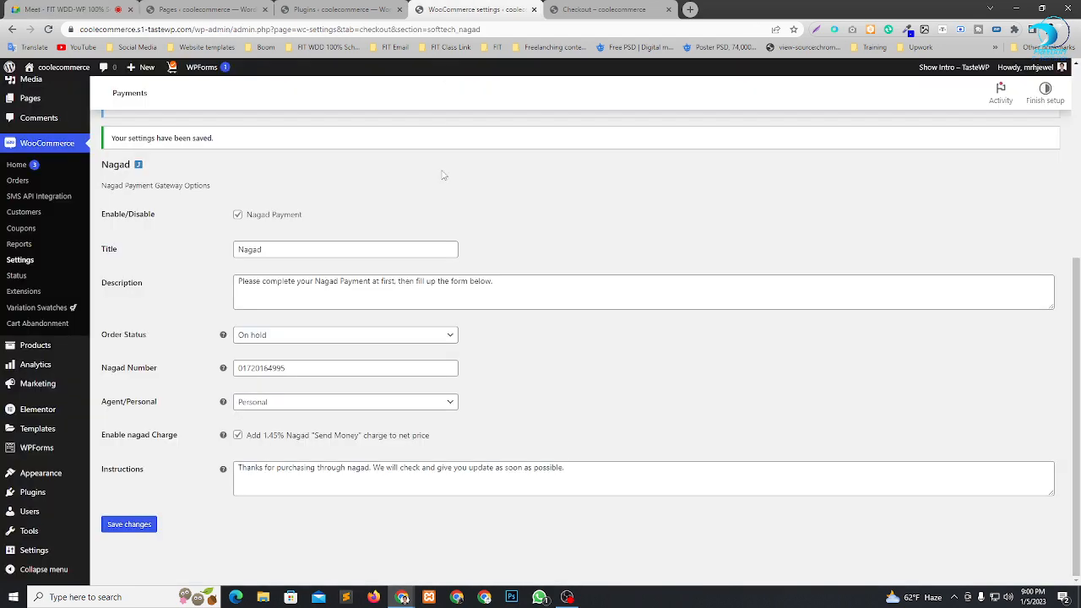
# In the Accounts & Privacy settings, allow customers to create an account during checkout and on the "My account" page.
pyautogui.scroll(4, 439, 175)
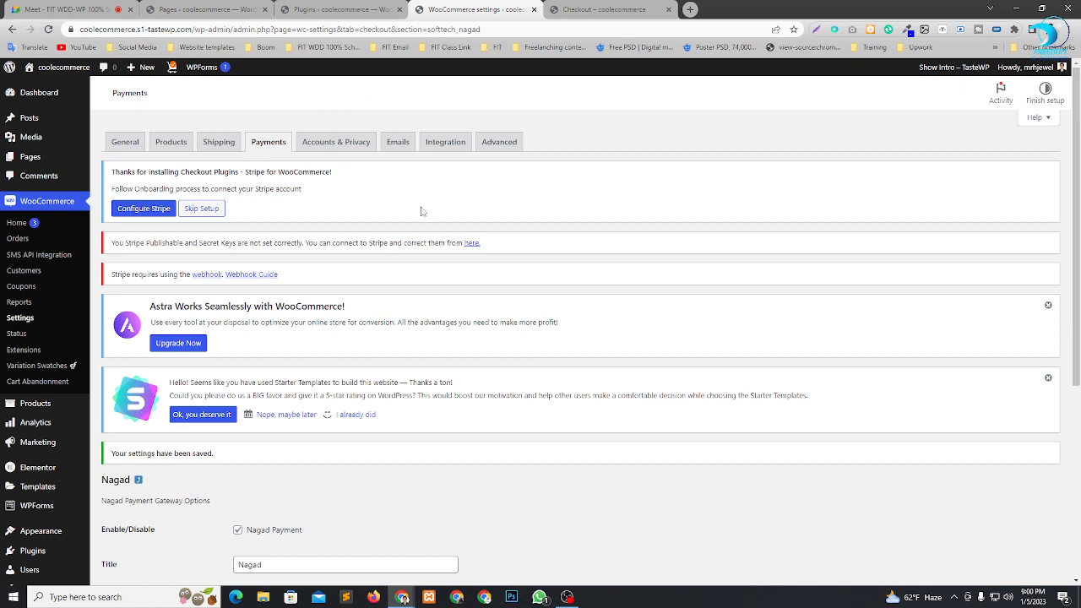
pyautogui.click(321, 148)
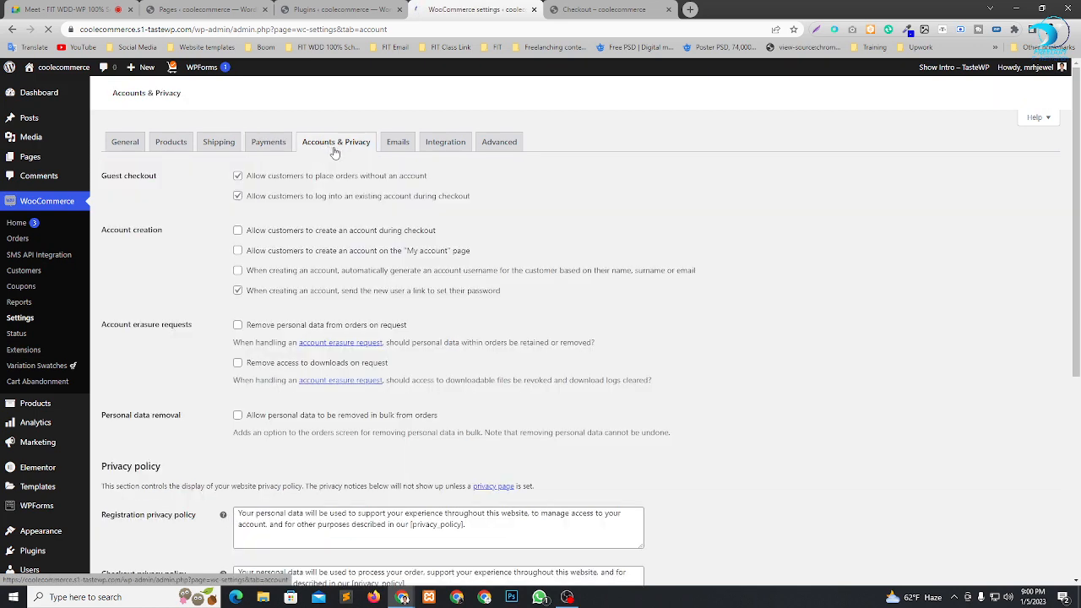
pyautogui.scroll(-2, 456, 246)
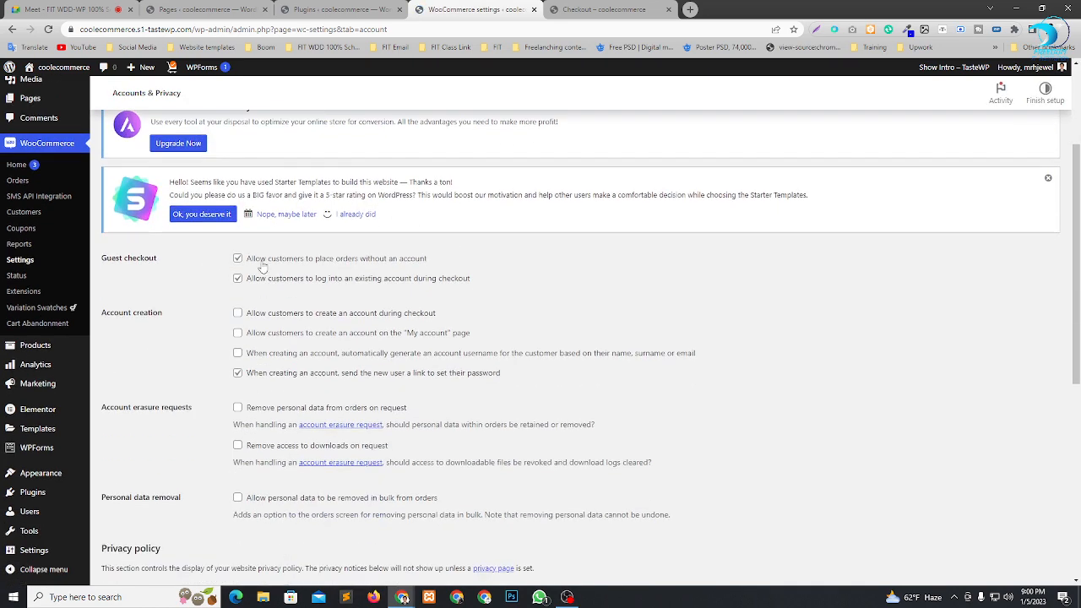
pyautogui.scroll(-1, 250, 293)
pyautogui.scroll(-1, 250, 293)
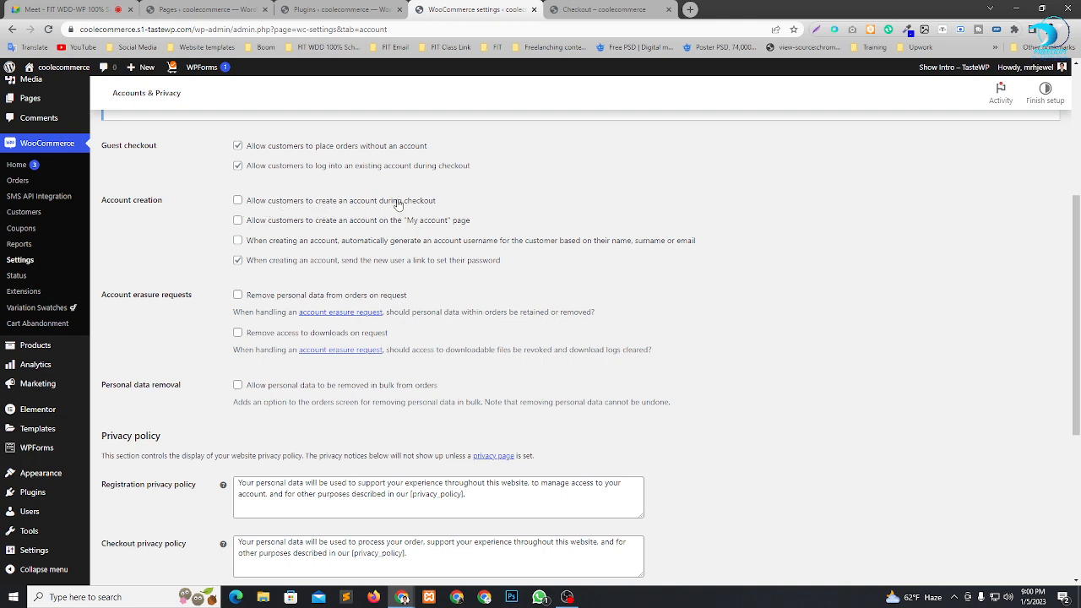
pyautogui.click(238, 202)
pyautogui.scroll(-1, 309, 218)
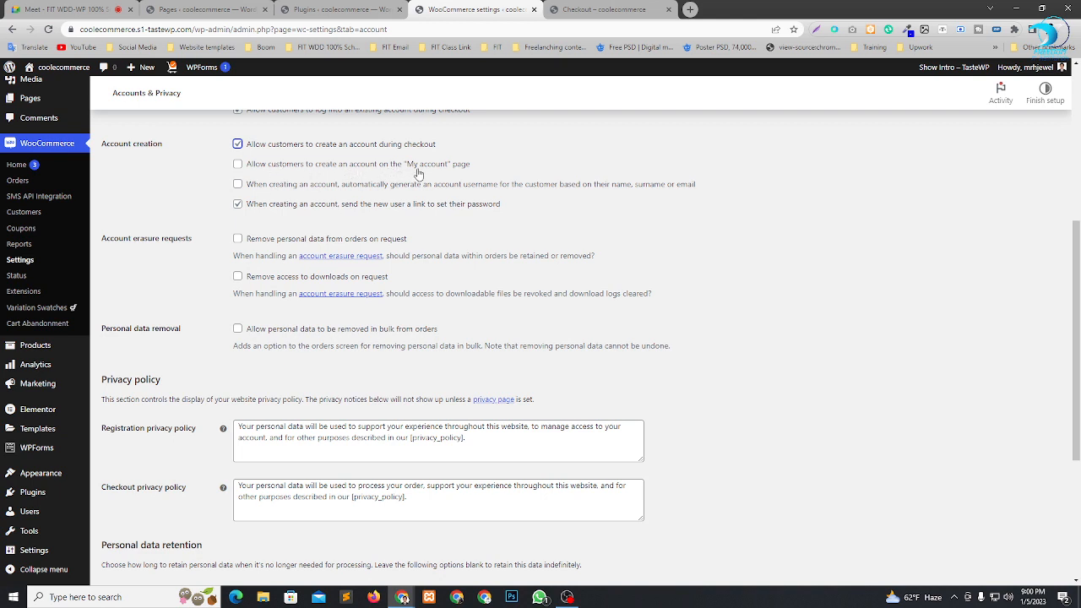
pyautogui.click(238, 166)
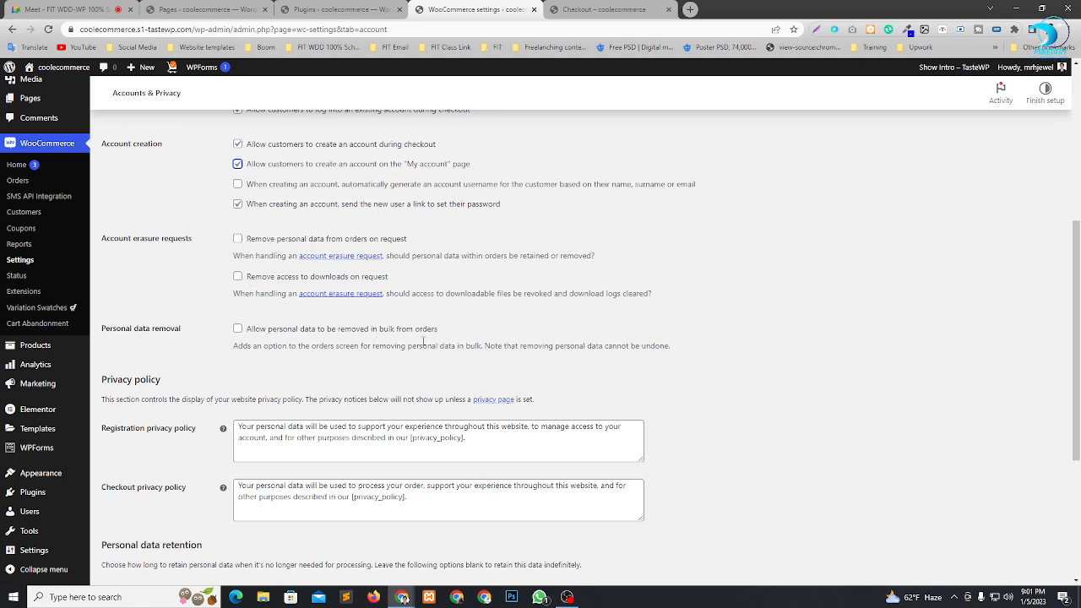
# Review the personal data retention options and save the Accounts & Privacy settings.
pyautogui.scroll(-3, 385, 378)
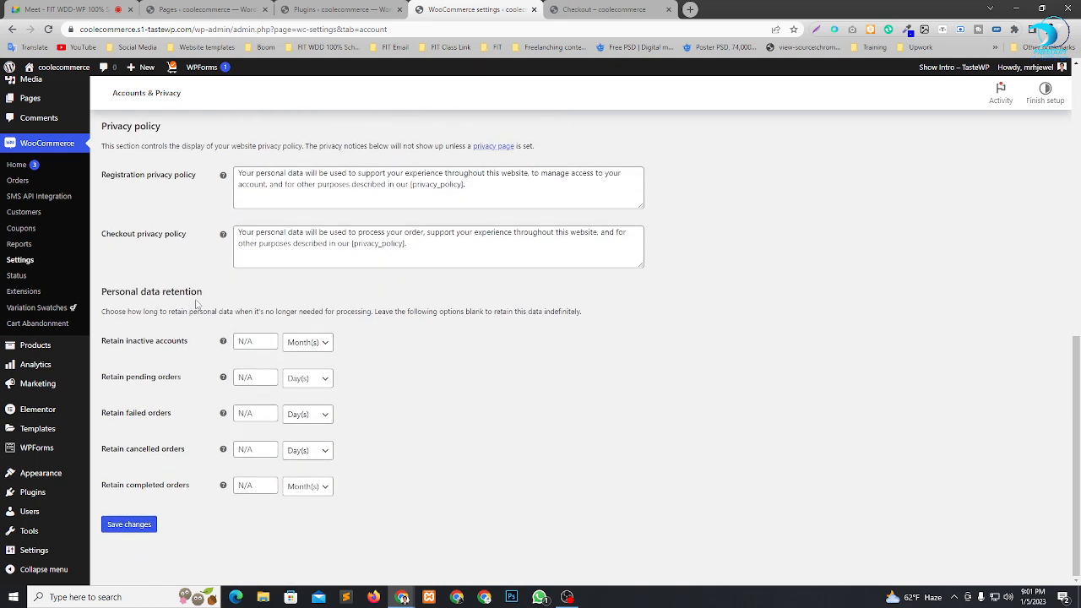
pyautogui.moveTo(228, 295); pyautogui.dragTo(161, 292)
pyautogui.click(125, 530)
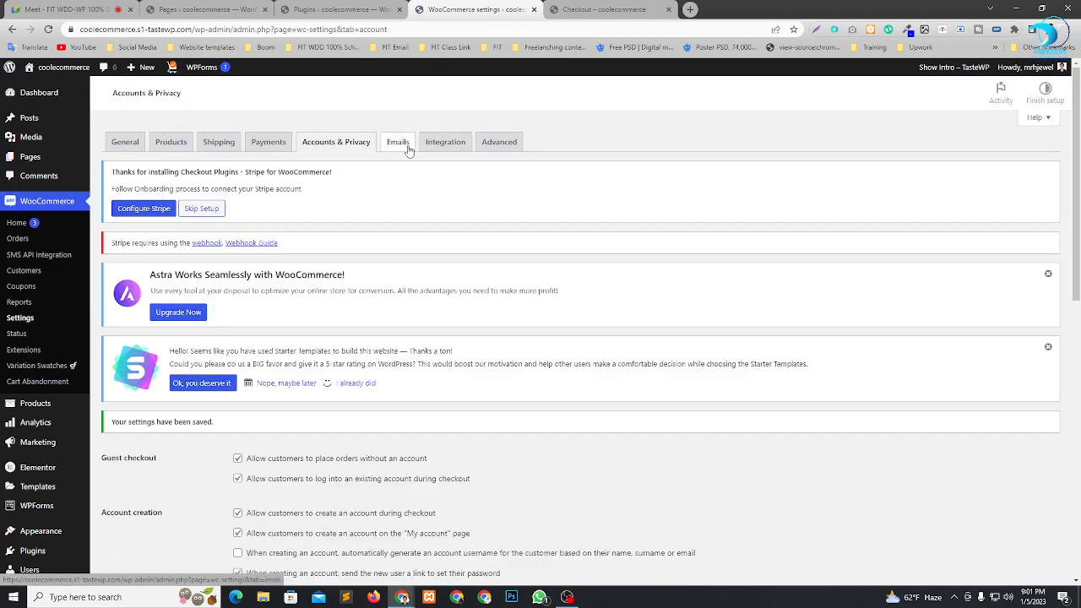
# Open the WooCommerce email settings and check the recipient of the New order notification.
pyautogui.click(406, 149)
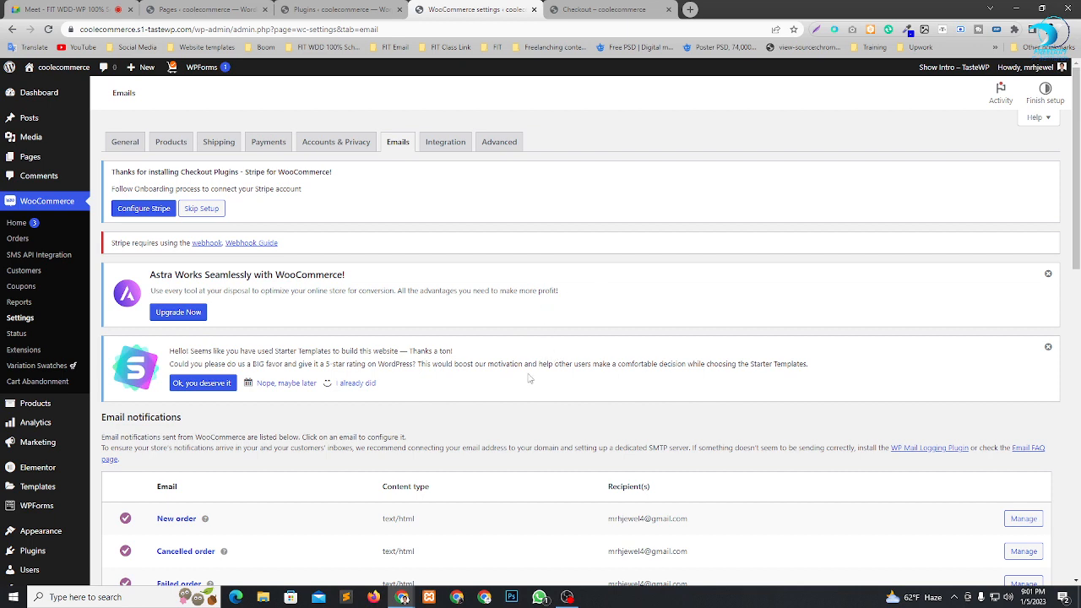
pyautogui.scroll(-4, 534, 385)
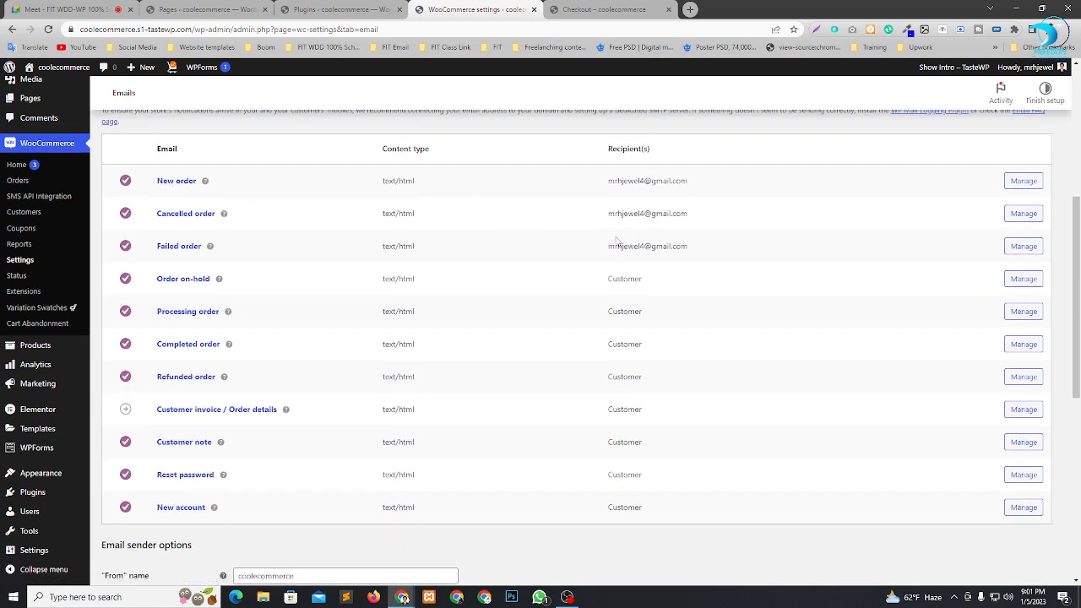
pyautogui.moveTo(613, 181); pyautogui.dragTo(681, 181)
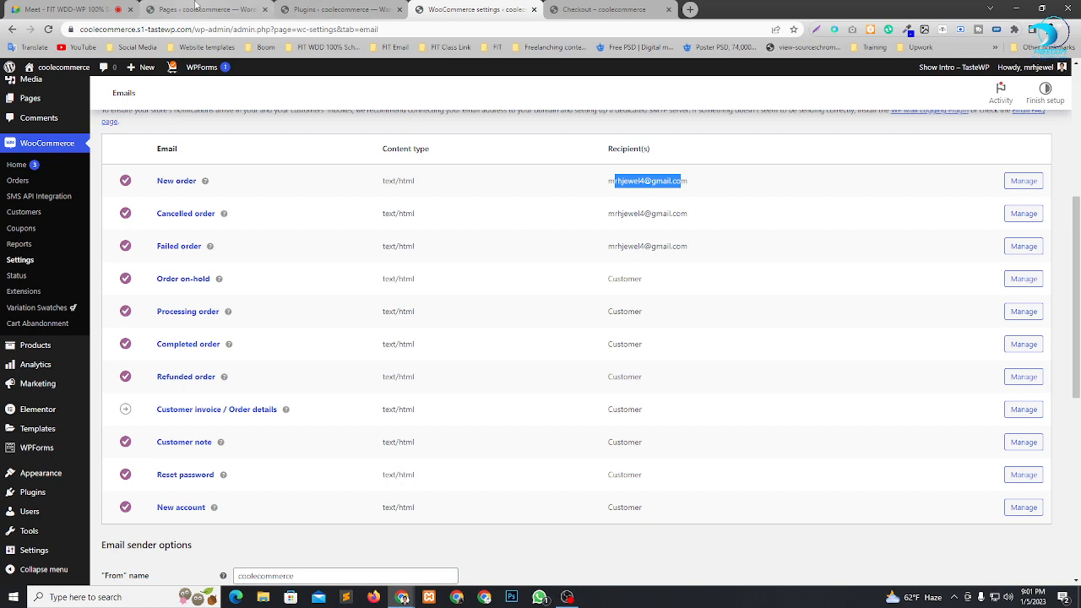
# Check the administration email address in the site's General Settings, and return to the WooCommerce email notifications.
pyautogui.click(203, 9)
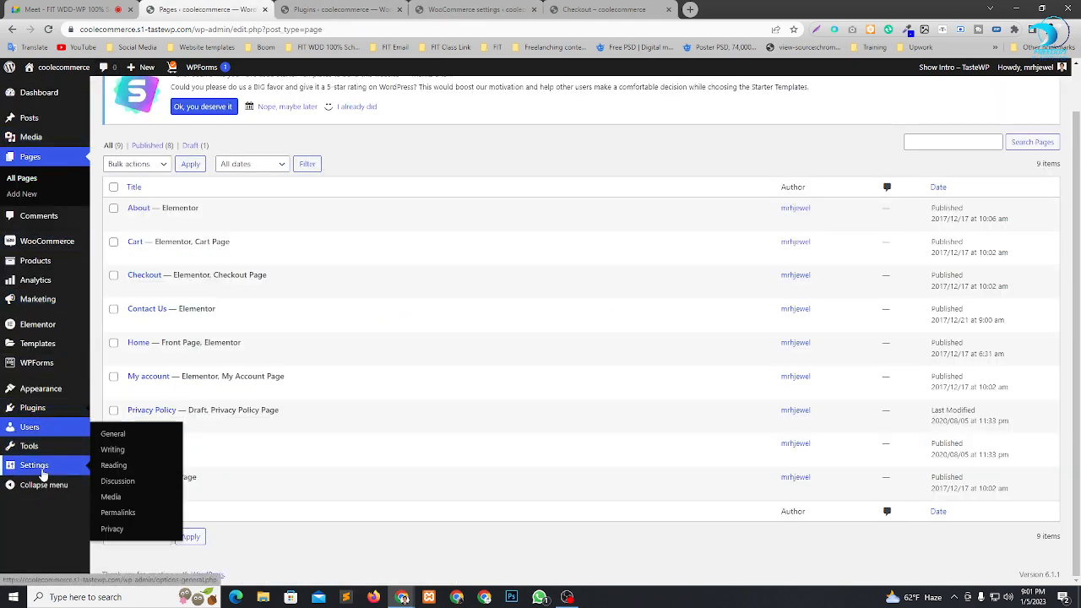
pyautogui.click(113, 435)
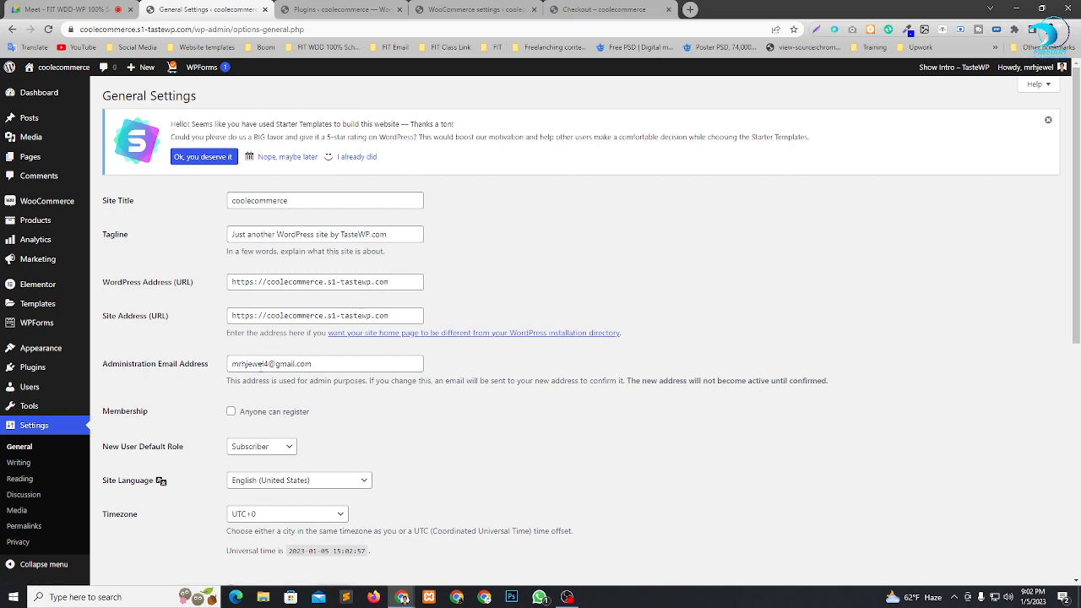
pyautogui.moveTo(260, 363); pyautogui.dragTo(280, 363)
pyautogui.click(453, 9)
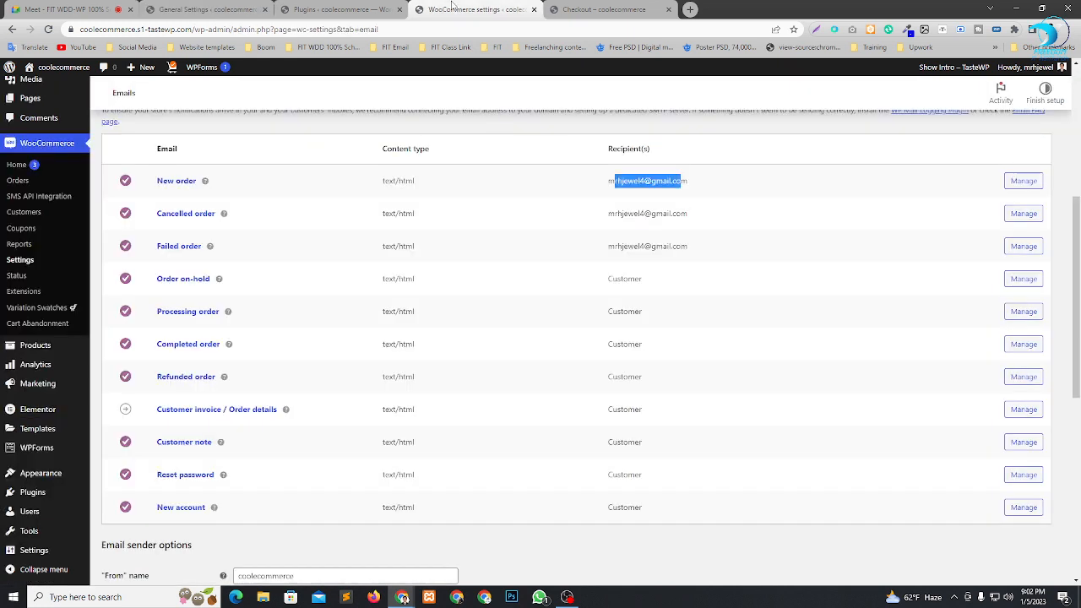
# Examine the recipients listed for the order notifications, from New order down to Completed order.
pyautogui.moveTo(689, 181); pyautogui.dragTo(607, 182)
pyautogui.click(575, 186)
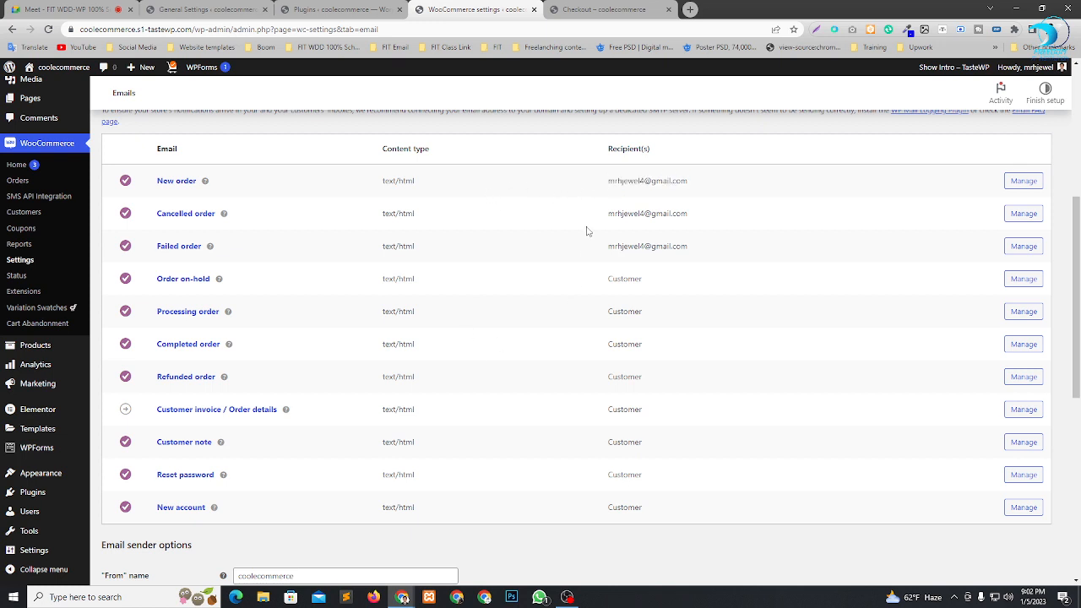
pyautogui.moveTo(594, 180)
pyautogui.mouseDown()
pyautogui.moveTo(701, 187)
pyautogui.moveTo(604, 184)
pyautogui.mouseUp()
pyautogui.click(700, 186)
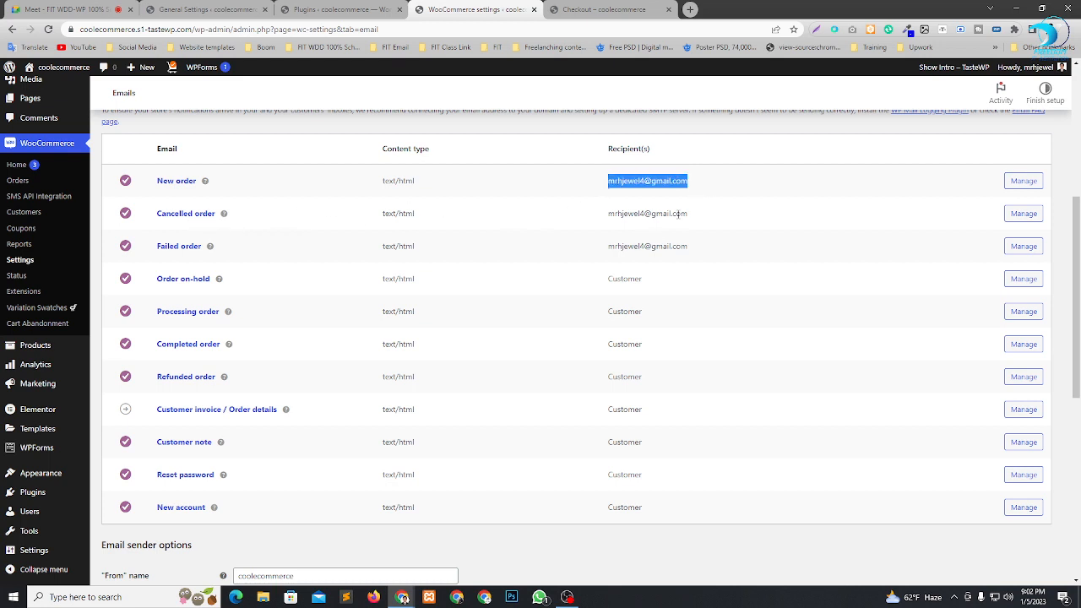
pyautogui.moveTo(690, 213); pyautogui.dragTo(604, 219)
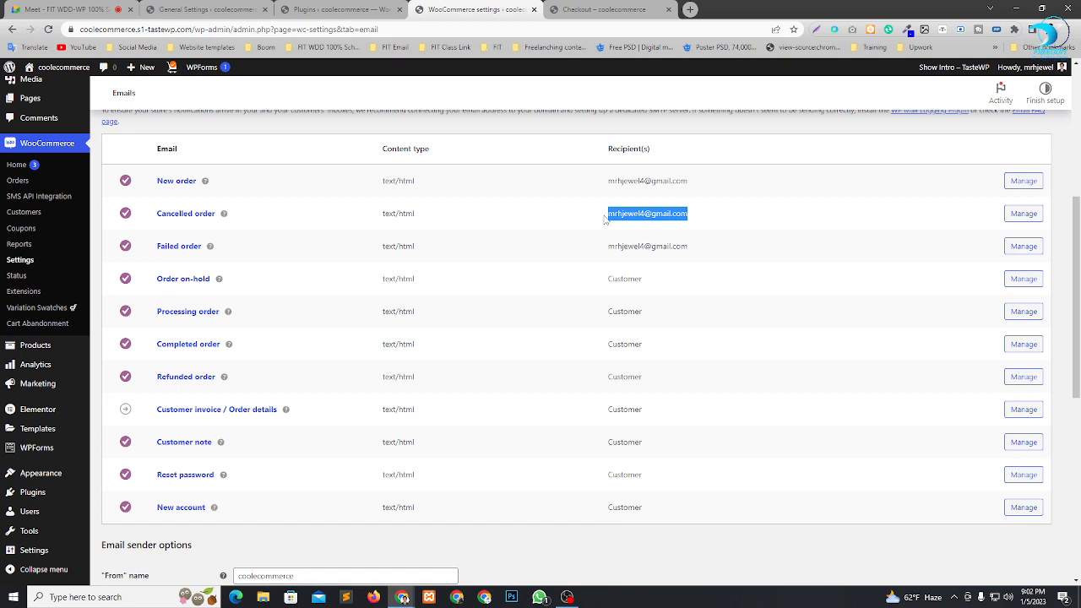
pyautogui.click(664, 226)
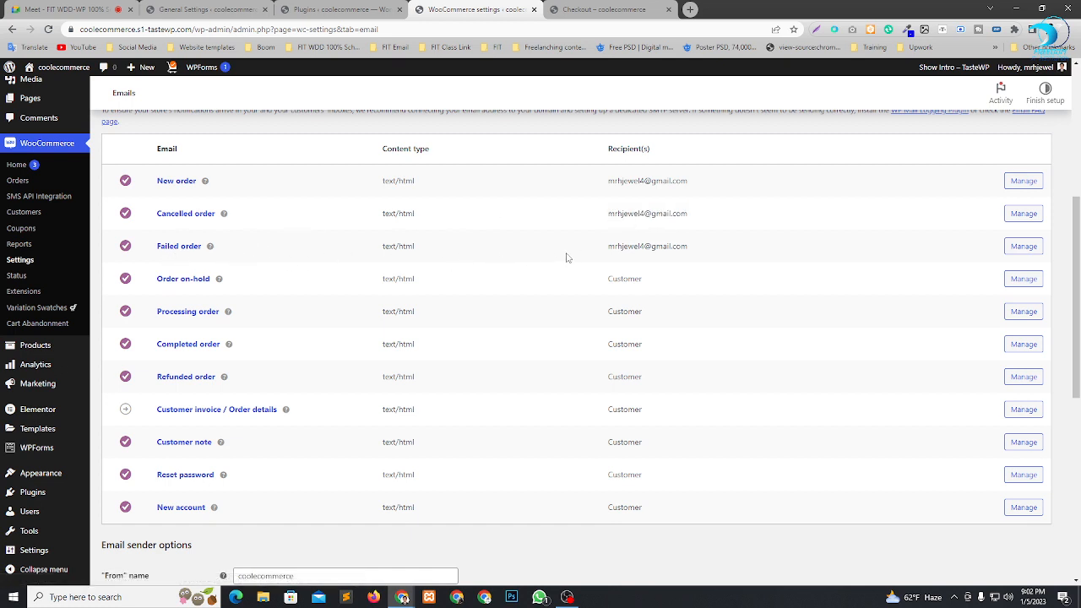
pyautogui.moveTo(591, 255); pyautogui.dragTo(699, 255)
pyautogui.click(699, 254)
pyautogui.moveTo(599, 280); pyautogui.dragTo(649, 284)
pyautogui.moveTo(596, 322); pyautogui.dragTo(756, 322)
pyautogui.moveTo(595, 351); pyautogui.dragTo(662, 352)
pyautogui.click(698, 360)
# Review the admin recipients of the New order, Cancelled order and Failed order emails again.
pyautogui.moveTo(592, 177); pyautogui.dragTo(714, 185)
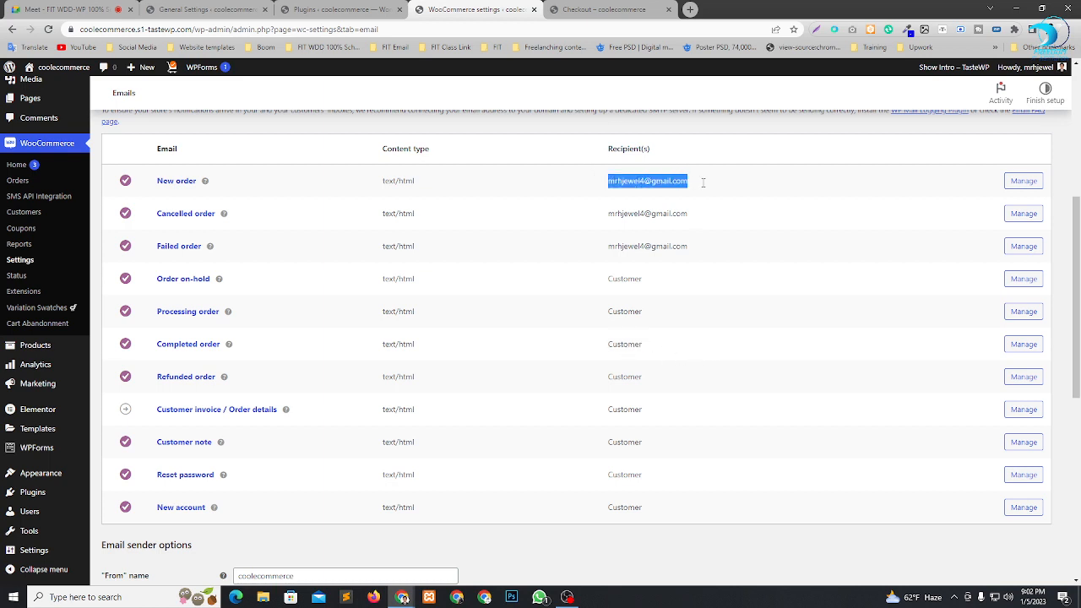
pyautogui.click(733, 238)
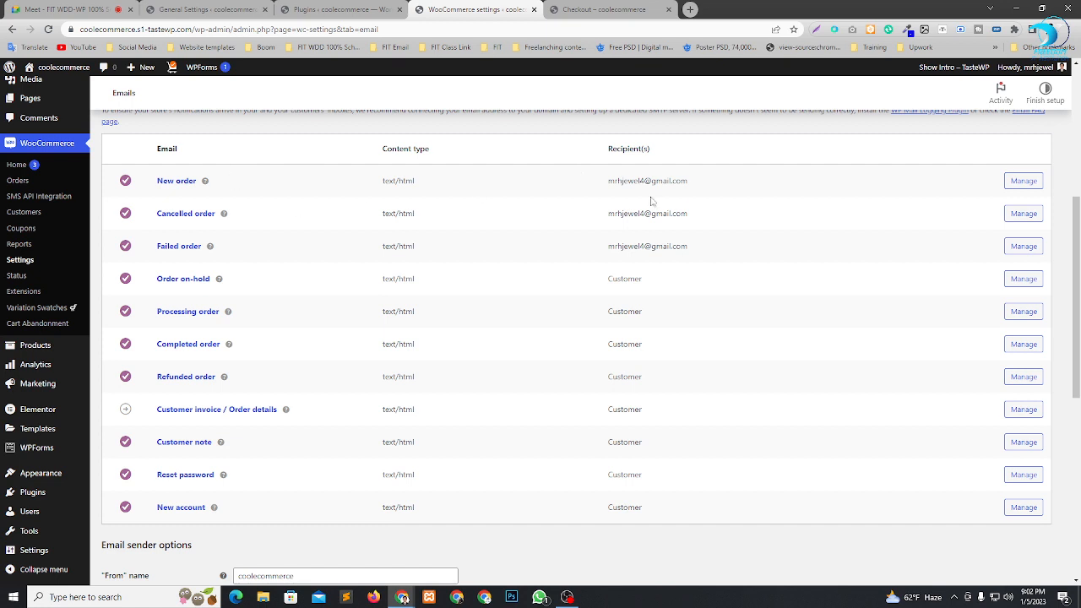
pyautogui.moveTo(593, 177); pyautogui.dragTo(783, 220)
pyautogui.click(778, 242)
pyautogui.moveTo(595, 215); pyautogui.dragTo(712, 222)
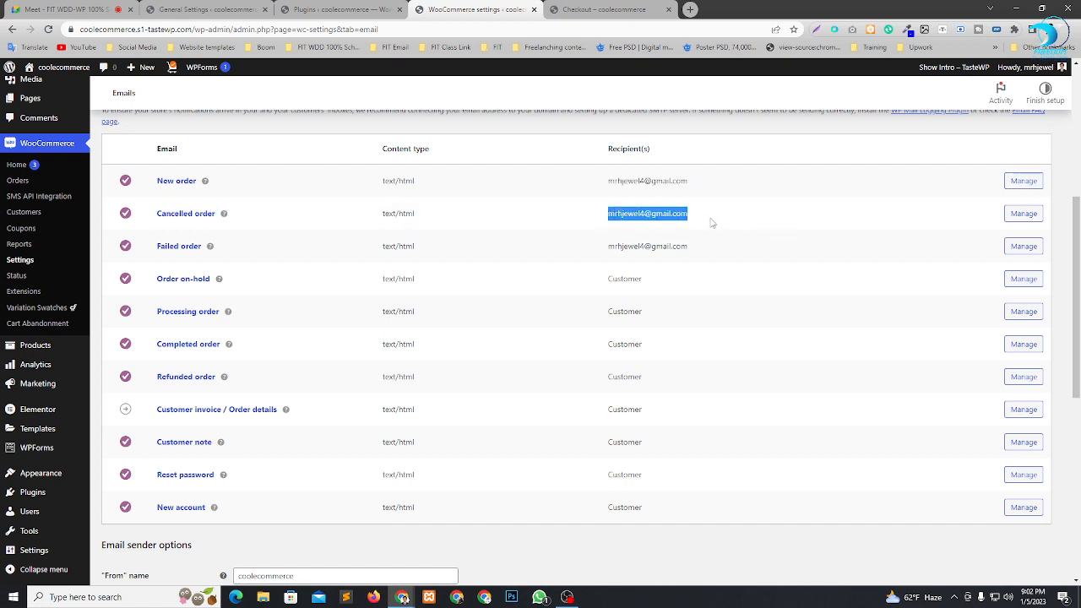
pyautogui.click(716, 220)
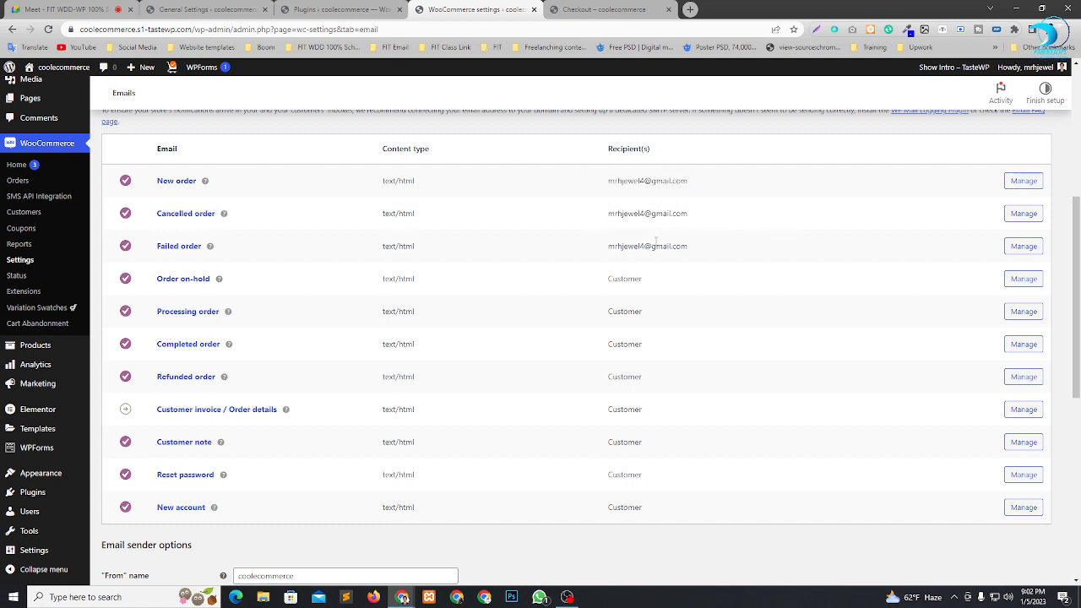
pyautogui.moveTo(593, 246); pyautogui.dragTo(736, 244)
pyautogui.click(737, 248)
# Examine which notifications go to the customer, from Order on-hold down to Reset password and New account.
pyautogui.moveTo(648, 282); pyautogui.dragTo(608, 277)
pyautogui.click(597, 286)
pyautogui.moveTo(597, 480)
pyautogui.mouseDown()
pyautogui.moveTo(669, 476)
pyautogui.moveTo(586, 475)
pyautogui.mouseUp()
pyautogui.click(616, 515)
pyautogui.moveTo(616, 516)
pyautogui.mouseDown()
pyautogui.moveTo(666, 517)
pyautogui.moveTo(607, 508)
pyautogui.mouseUp()
pyautogui.click(681, 516)
pyautogui.click(664, 502)
pyautogui.scroll(-2, 757, 360)
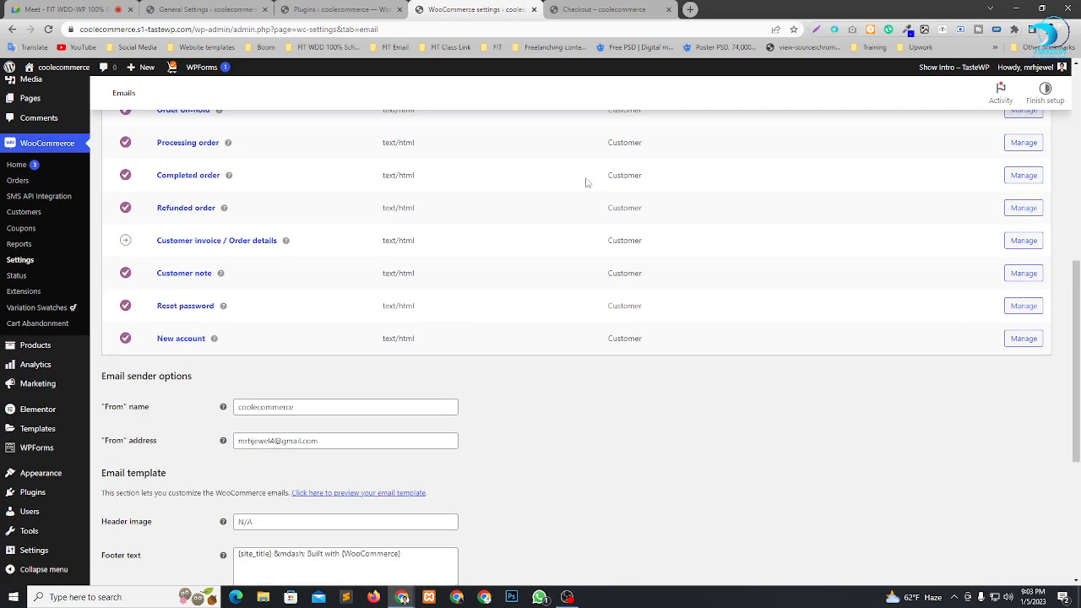
pyautogui.scroll(1, 671, 357)
pyautogui.scroll(1, 560, 280)
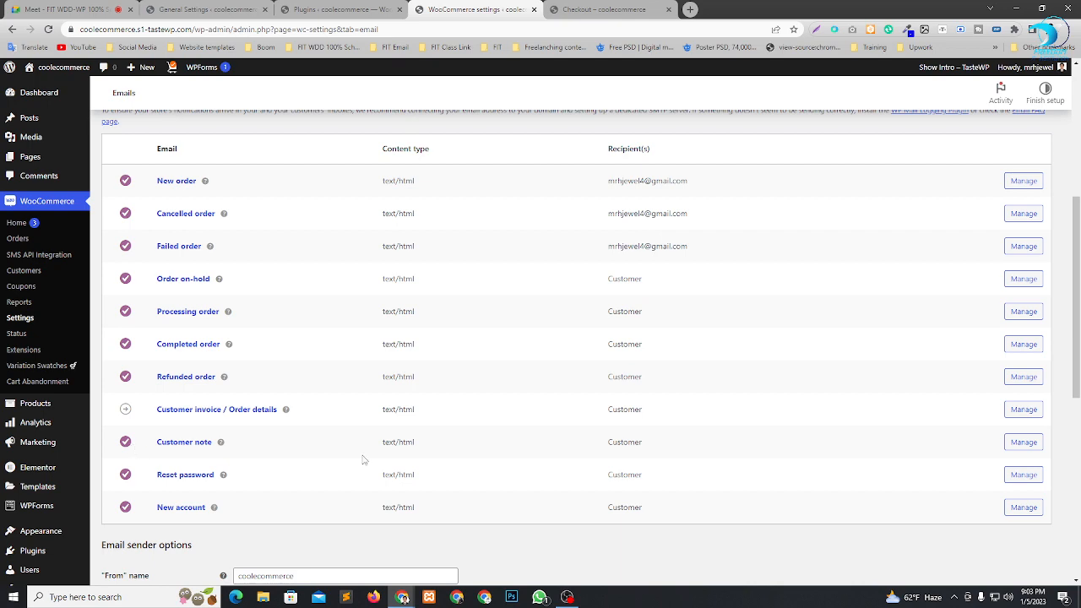
# Open the Customer note email, switch its notification off and back on, and save its settings.
pyautogui.click(1025, 445)
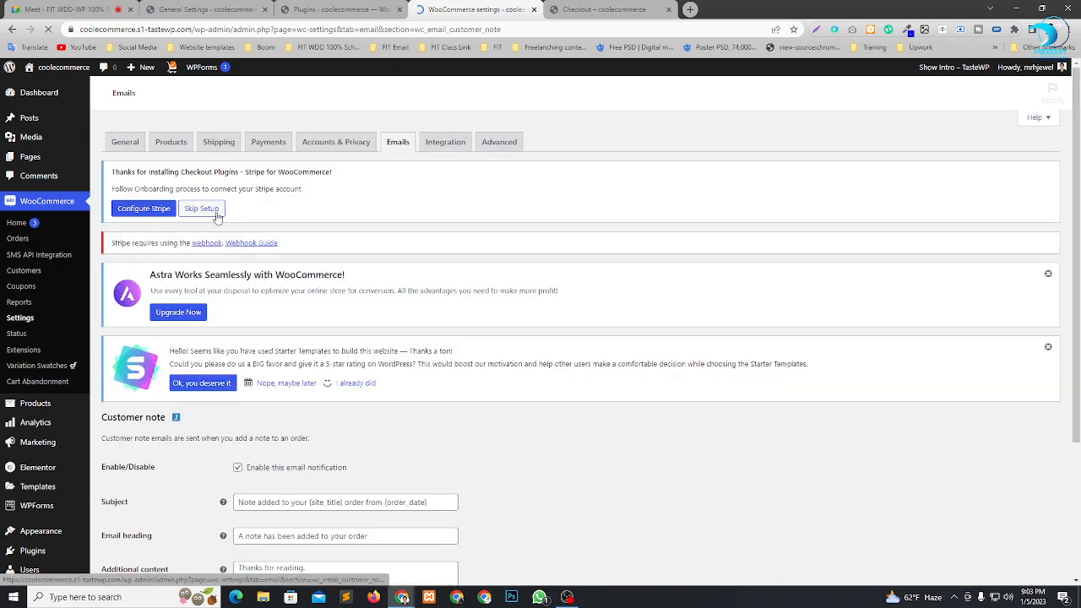
pyautogui.scroll(-3, 372, 332)
pyautogui.click(237, 281)
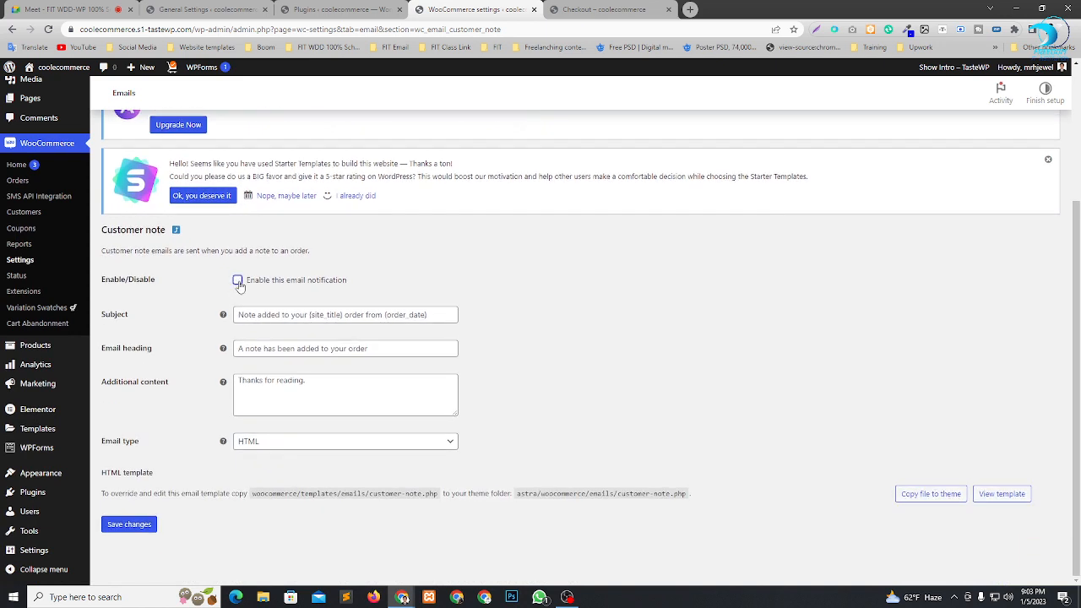
pyautogui.click(116, 525)
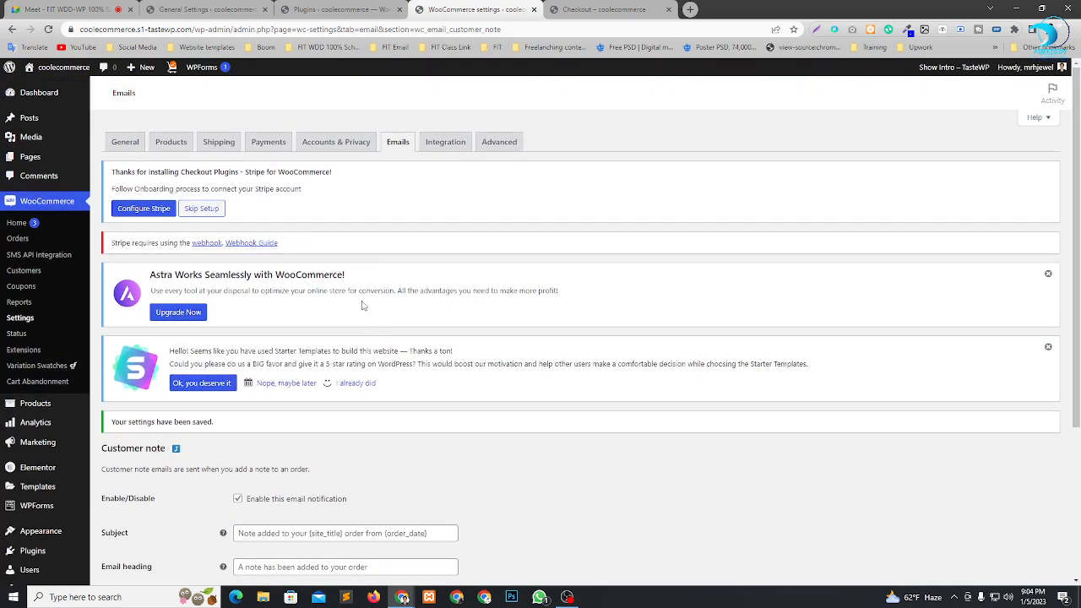
# Return to the Emails settings, review the sender options, email template and store insights sections, and save the settings.
pyautogui.click(397, 146)
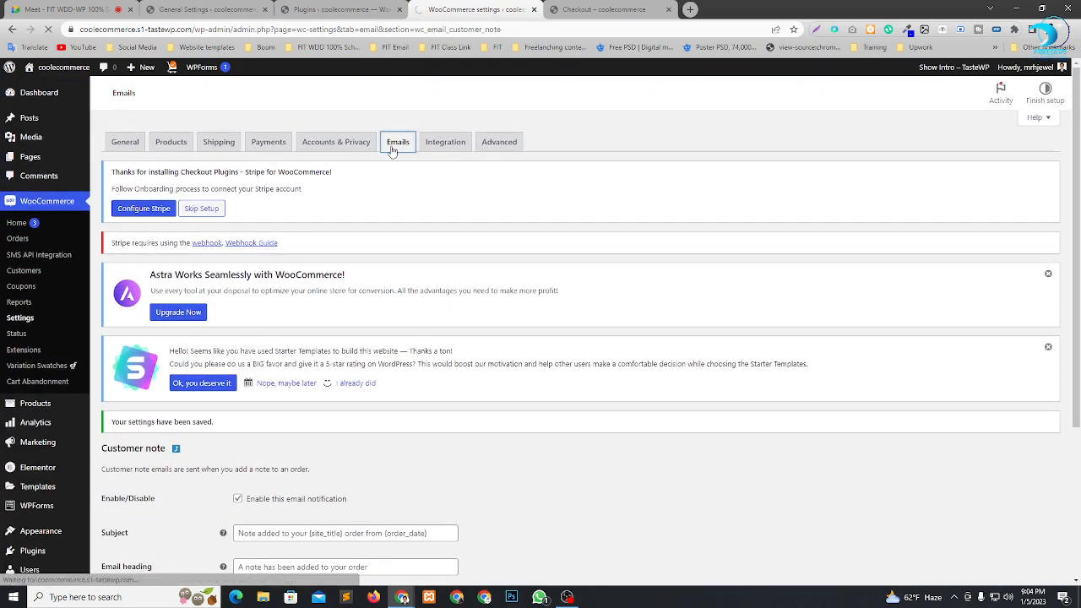
pyautogui.scroll(-5, 350, 249)
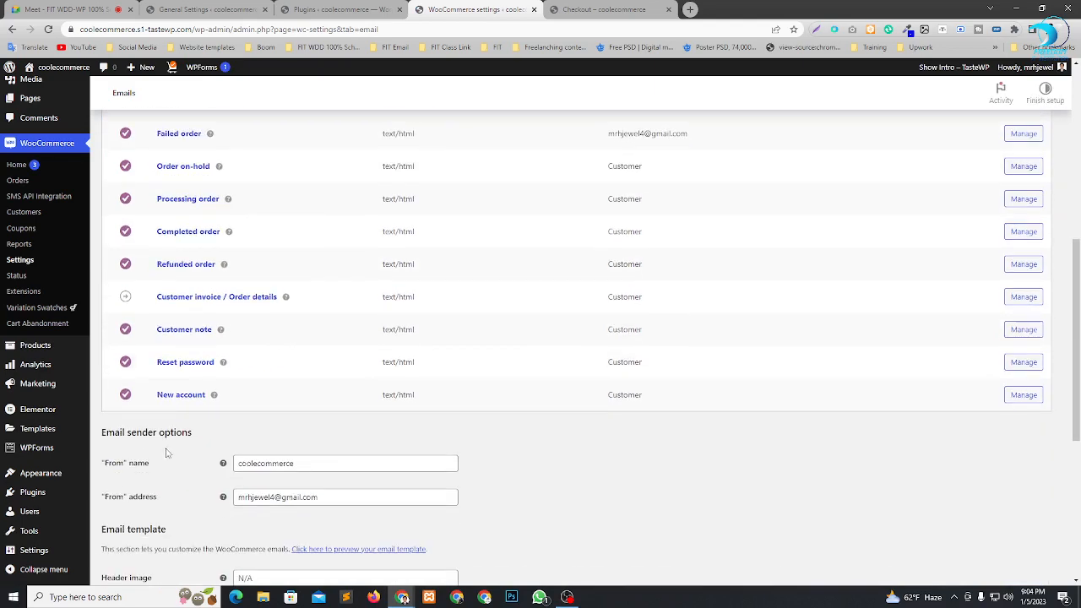
pyautogui.scroll(-2, 166, 454)
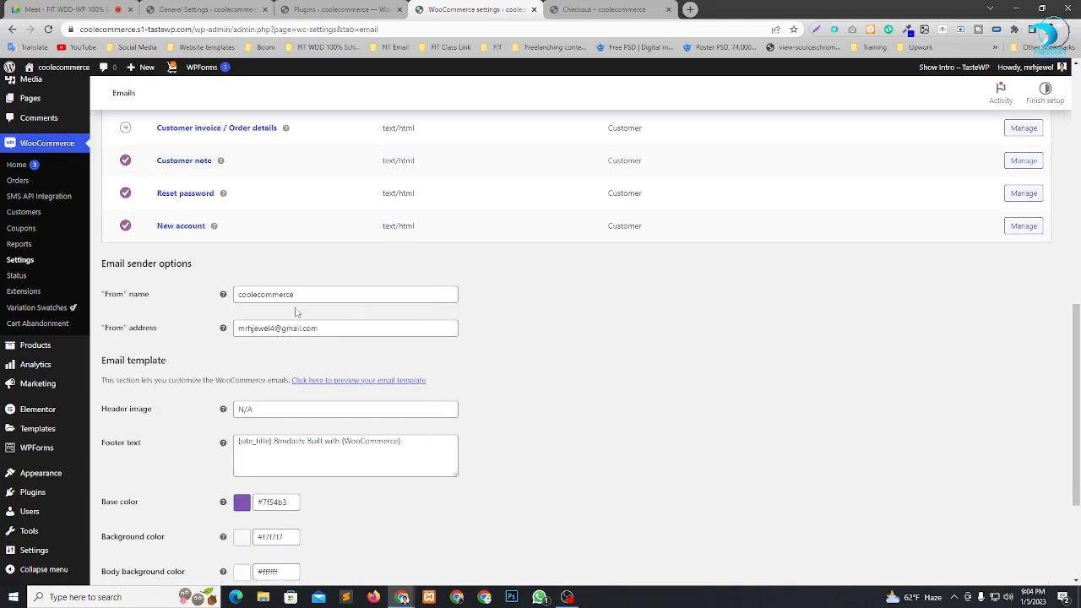
pyautogui.moveTo(302, 292); pyautogui.dragTo(172, 292)
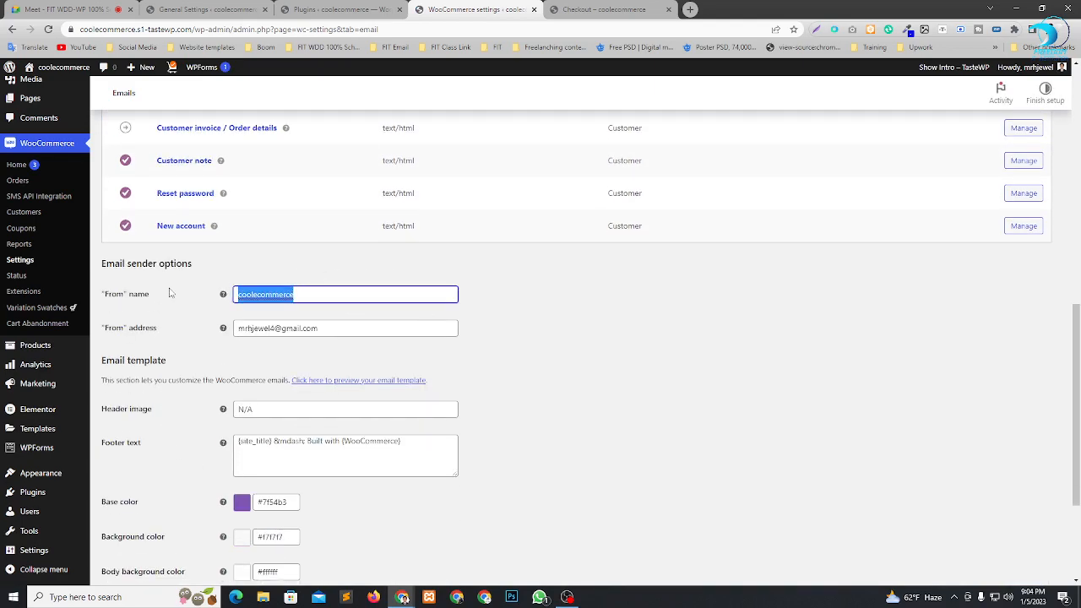
pyautogui.click(609, 314)
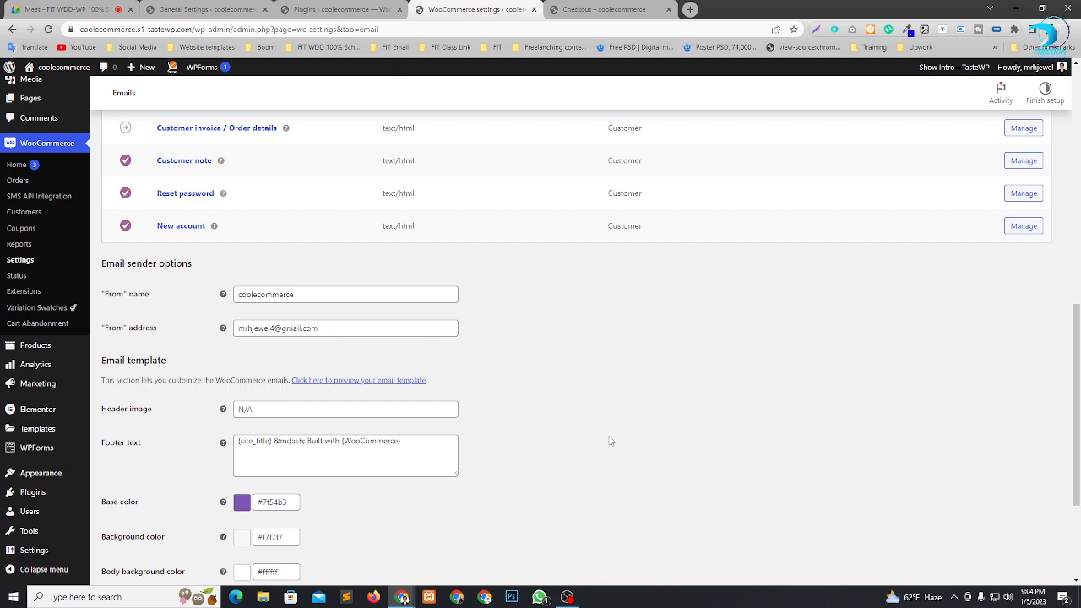
pyautogui.scroll(-2, 337, 390)
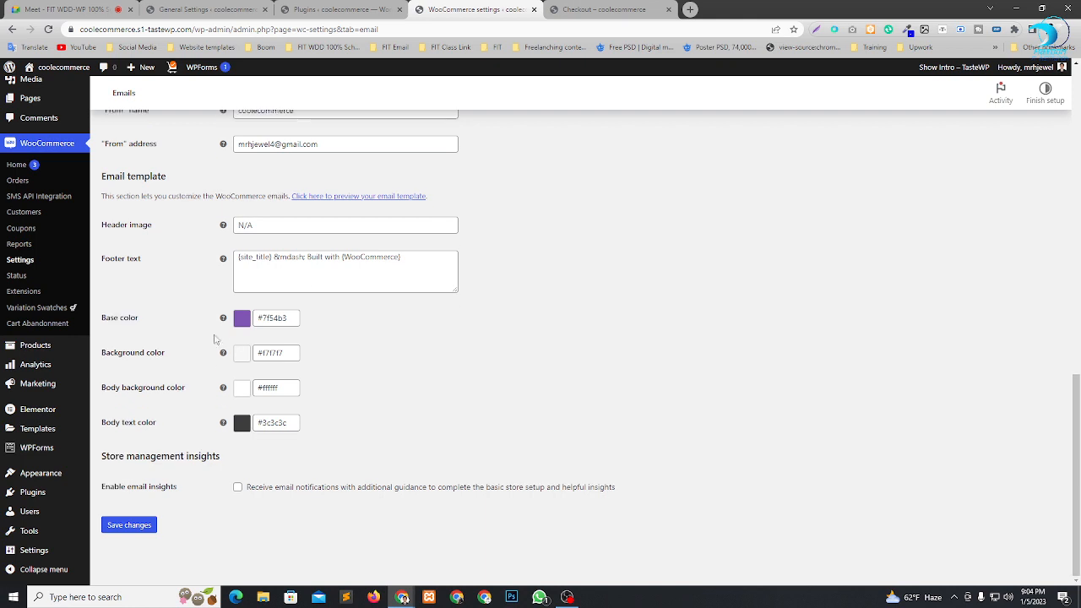
pyautogui.scroll(1, 570, 384)
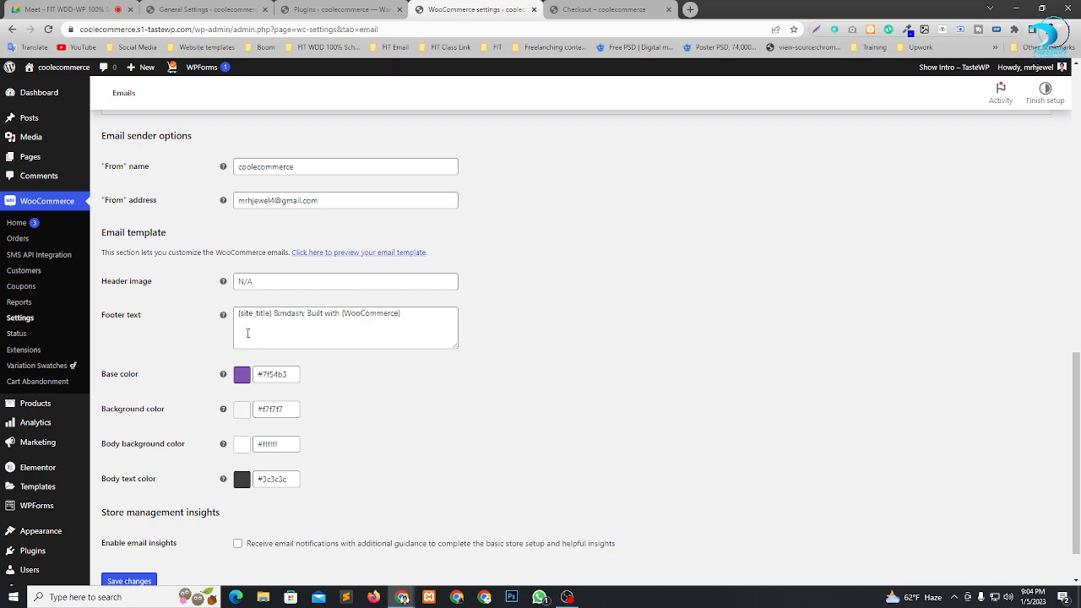
pyautogui.scroll(-1, 380, 461)
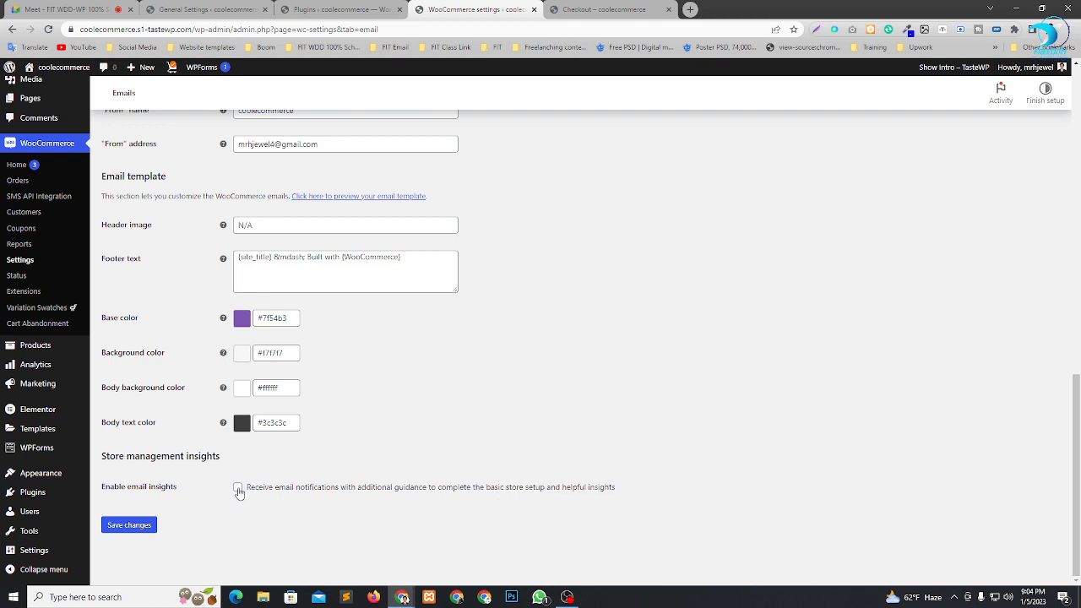
pyautogui.click(131, 528)
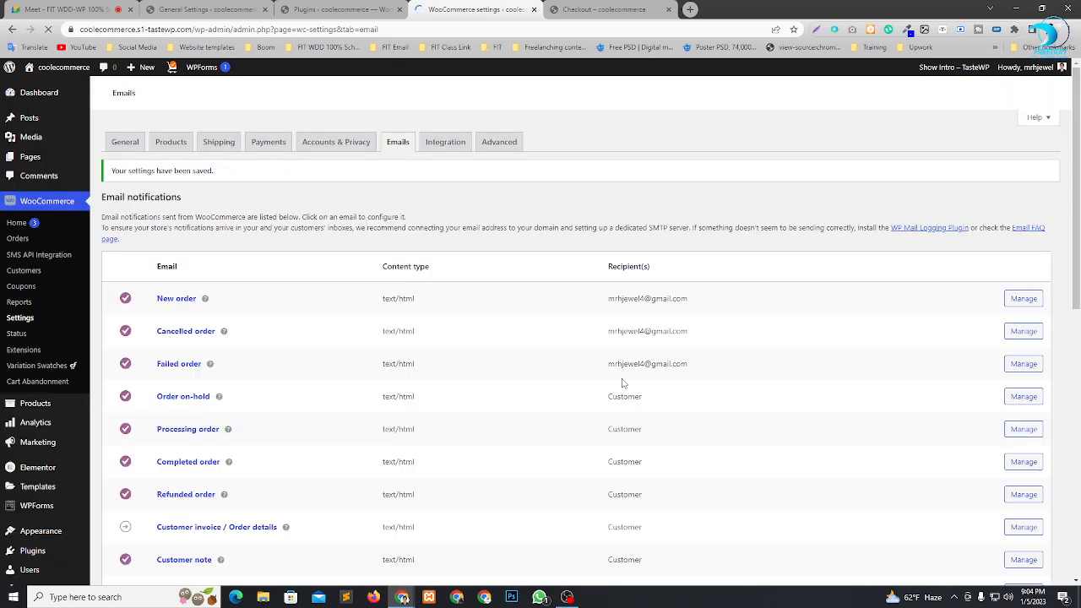
# Examine the MaxMind Geolocation options in the Integration settings.
pyautogui.click(460, 148)
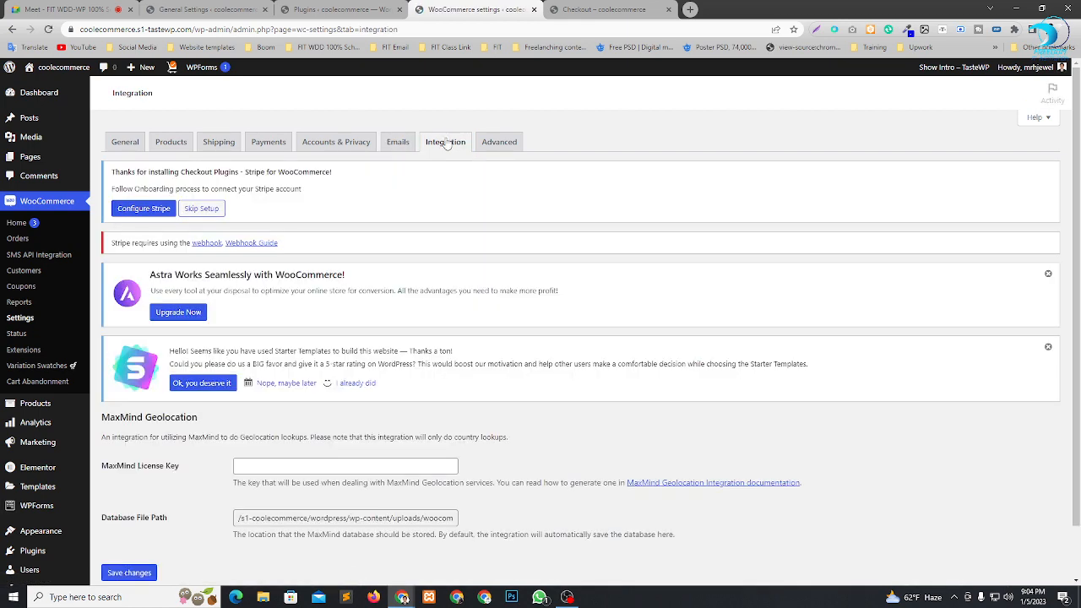
pyautogui.scroll(-1, 543, 234)
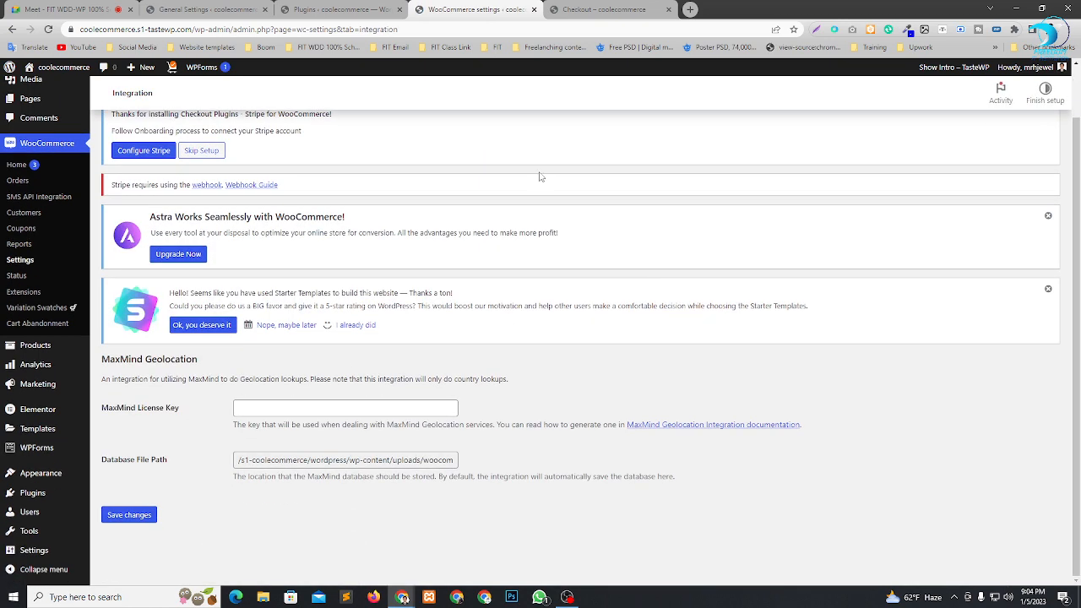
pyautogui.scroll(1, 541, 177)
# Review the page setup in the Advanced settings and search for an existing Terms and conditions page with "ter".
pyautogui.click(499, 142)
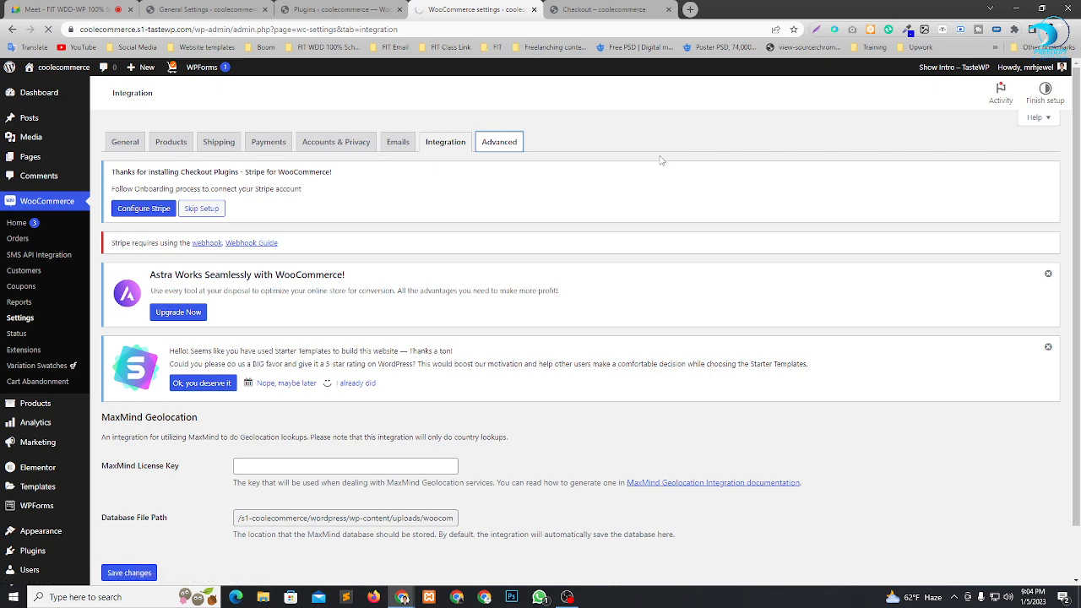
pyautogui.scroll(-3, 625, 203)
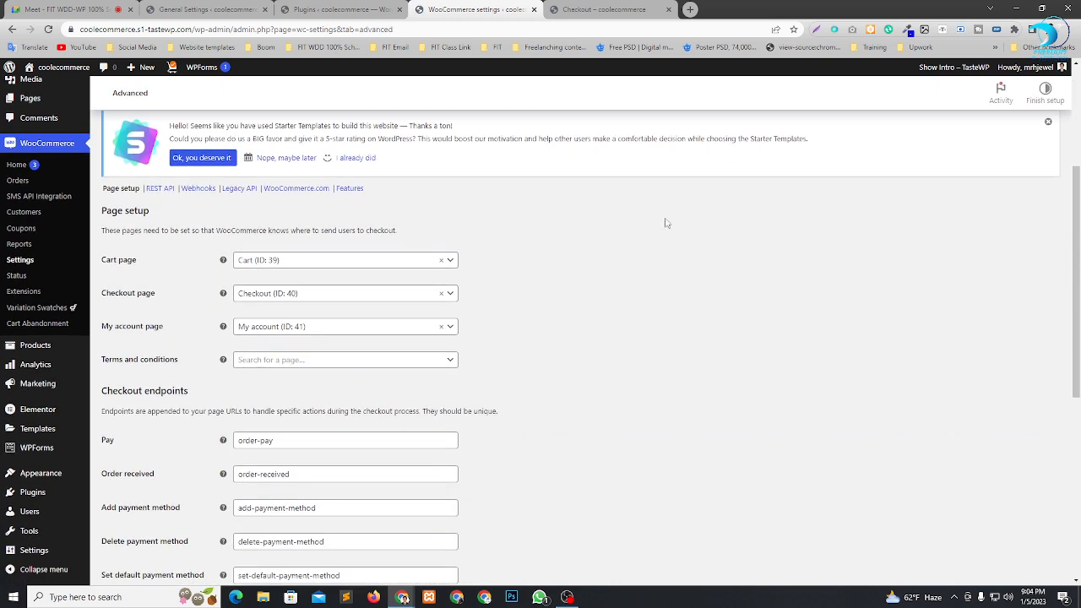
pyautogui.scroll(-2, 666, 223)
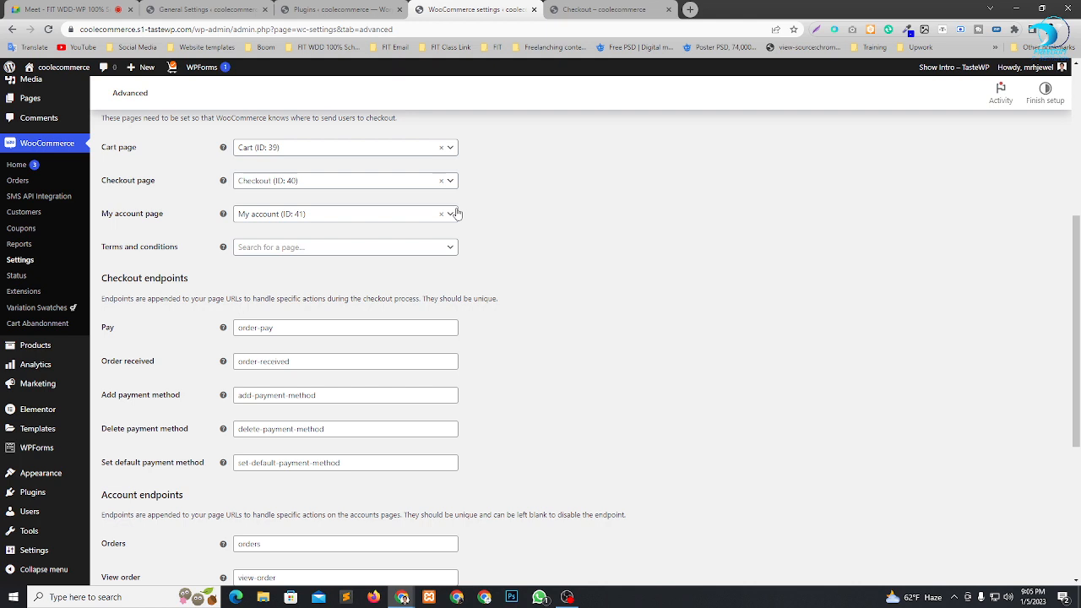
pyautogui.click(276, 254)
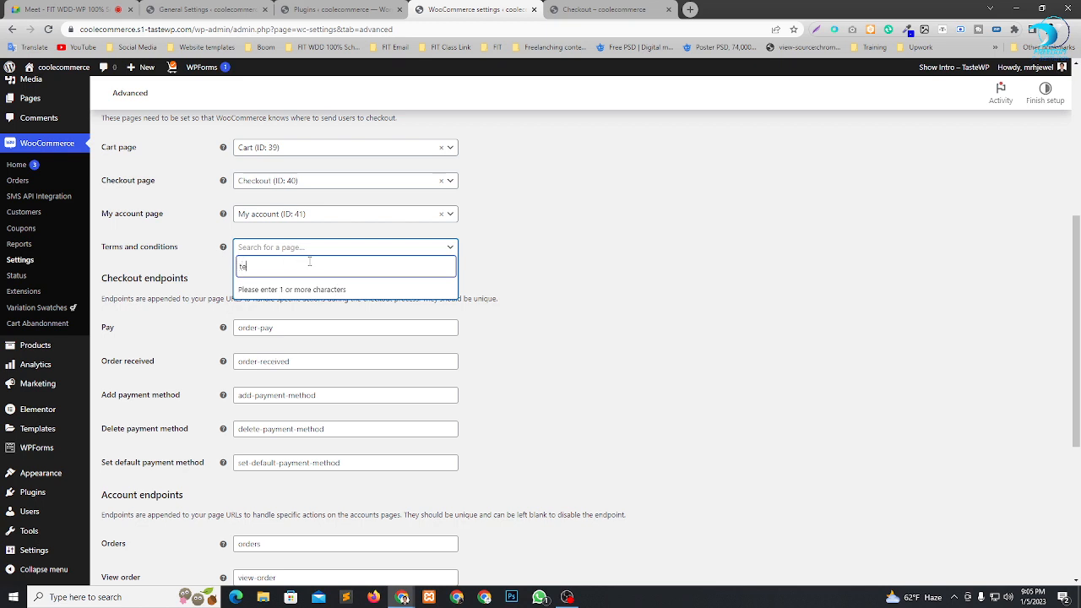
pyautogui.write('r')
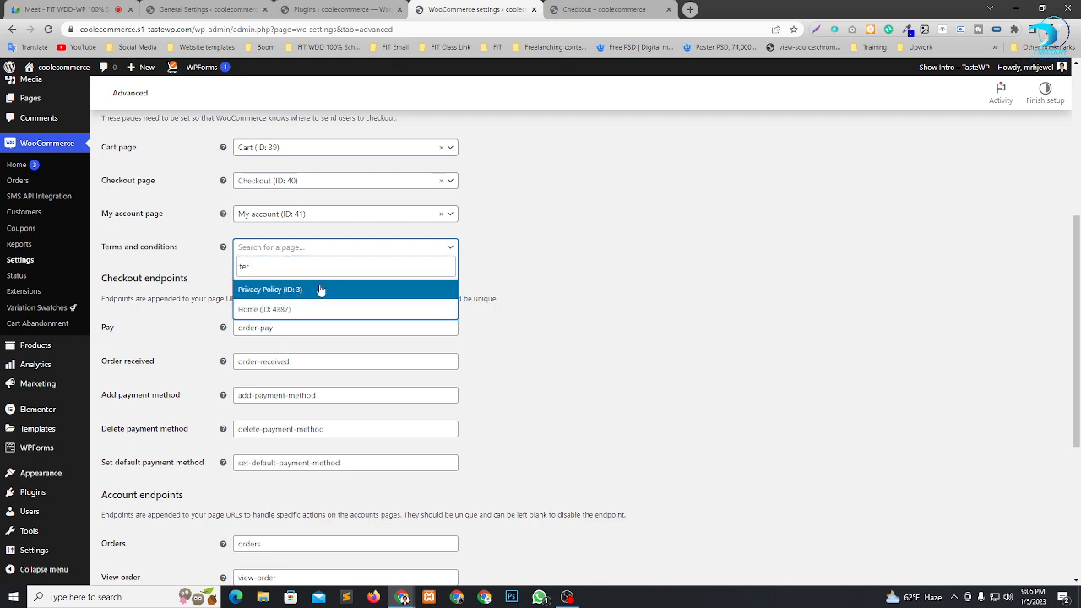
pyautogui.click(535, 268)
# Create a new page titled "Terms and conditions", copying the title from the settings label, and publish it.
pyautogui.moveTo(196, 254); pyautogui.dragTo(103, 256)
pyautogui.hotkey('ctrl', 'c')
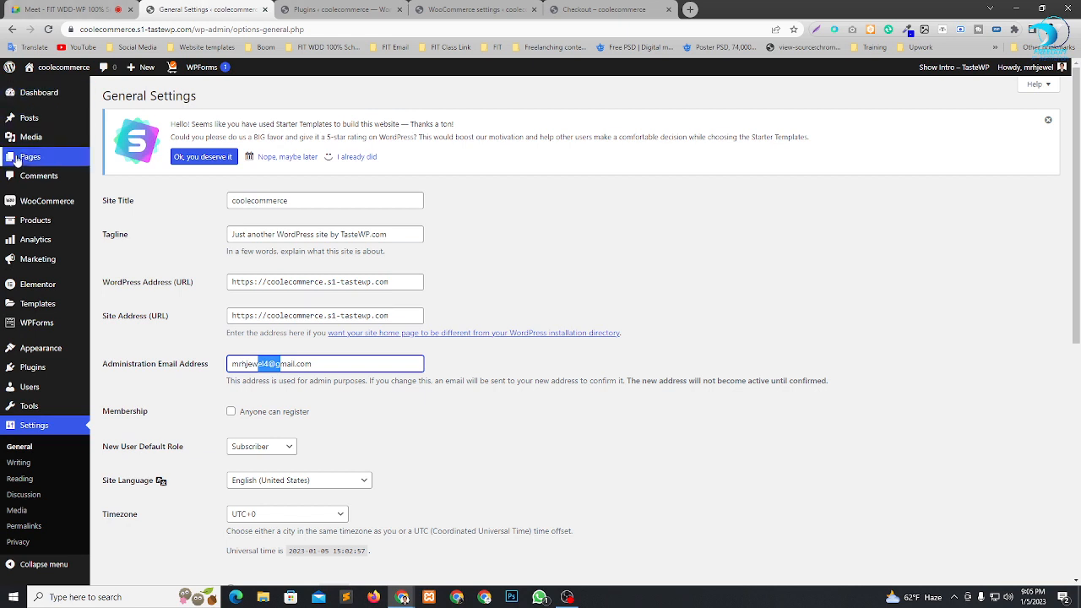
pyautogui.moveTo(53, 162)
pyautogui.click(113, 176)
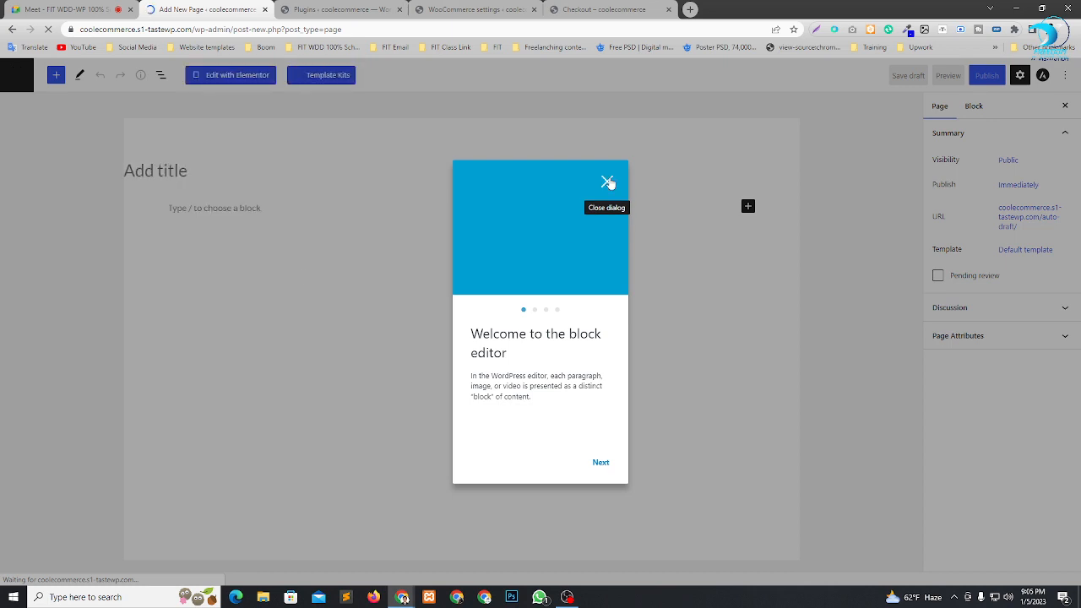
pyautogui.click(608, 182)
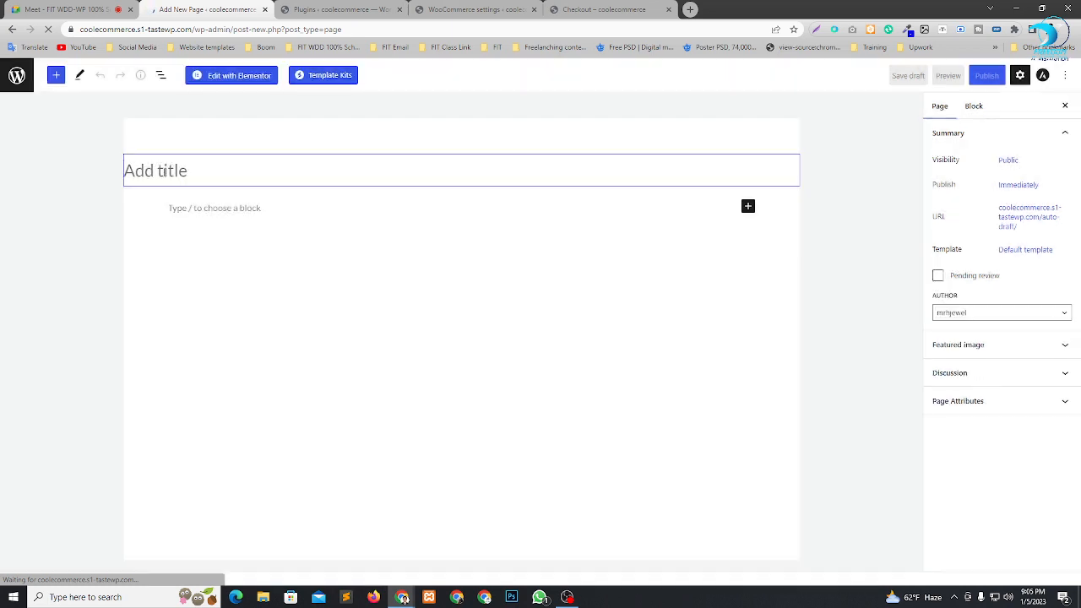
pyautogui.hotkey('ctrl', 'v')
pyautogui.click(987, 75)
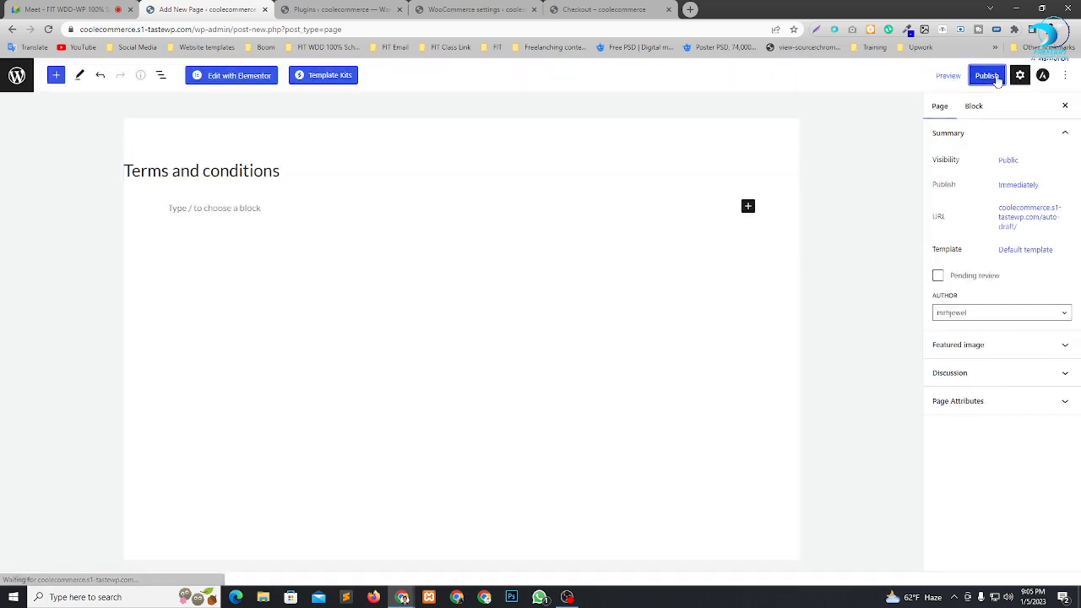
pyautogui.click(968, 75)
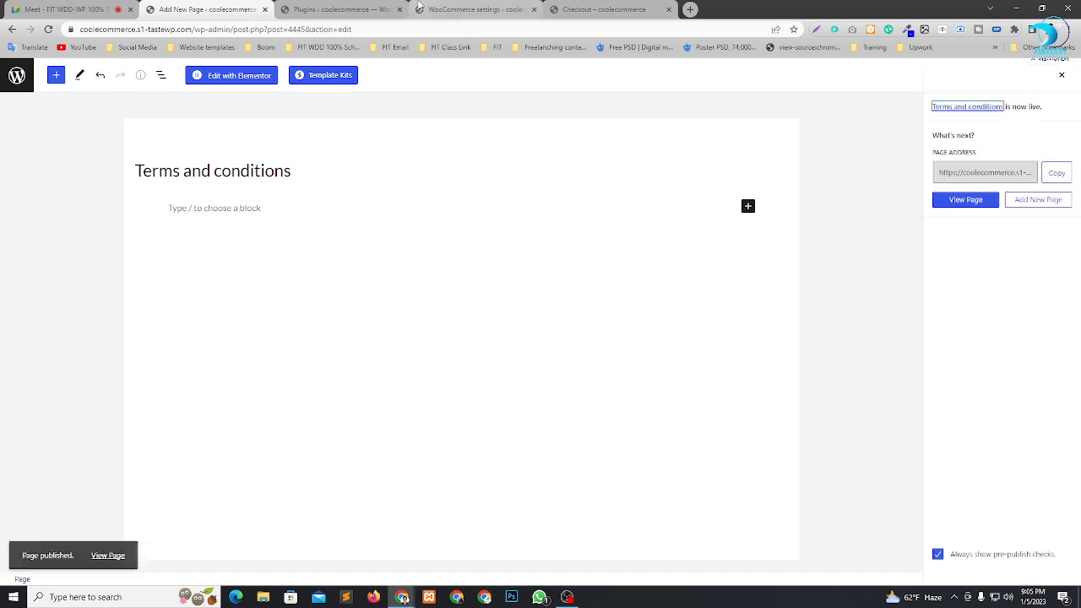
# Reload the Advanced WooCommerce settings and assign the new Terms and conditions page, found with "ter", as the terms page.
pyautogui.click(338, 10)
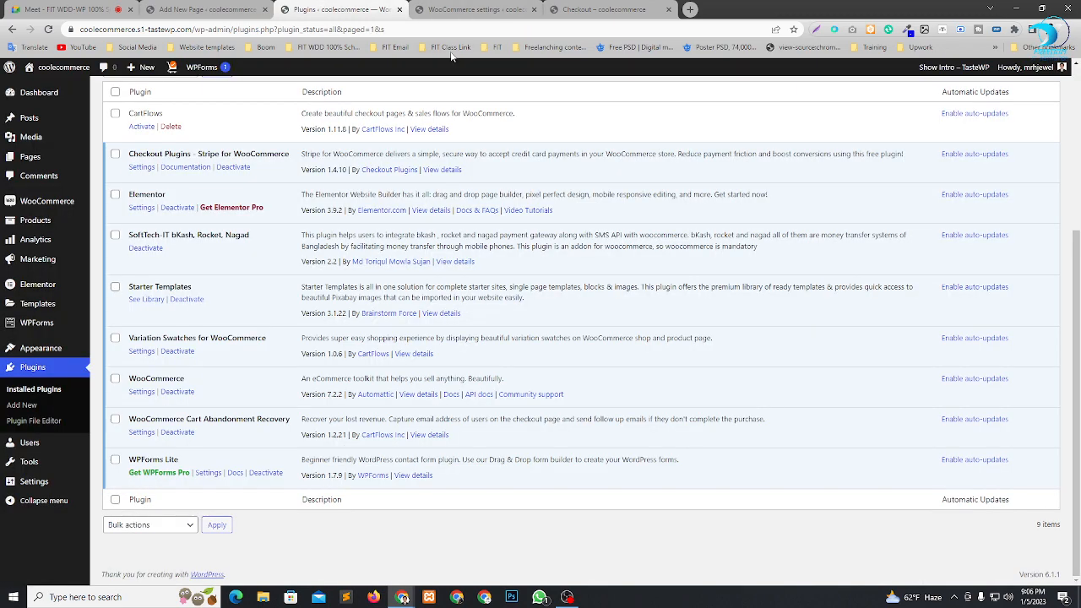
pyautogui.click(449, 8)
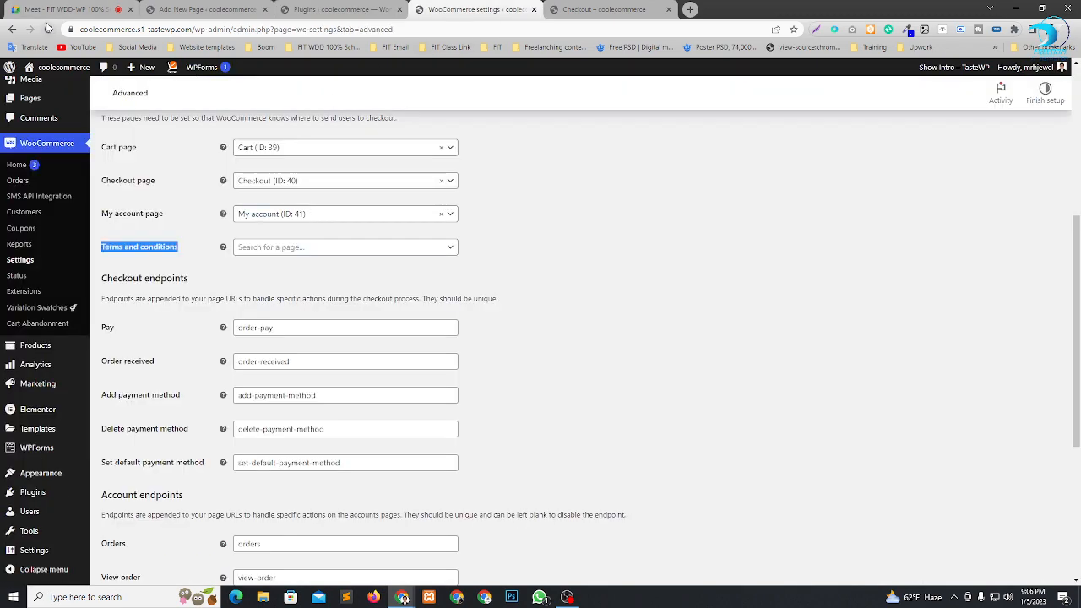
pyautogui.click(48, 29)
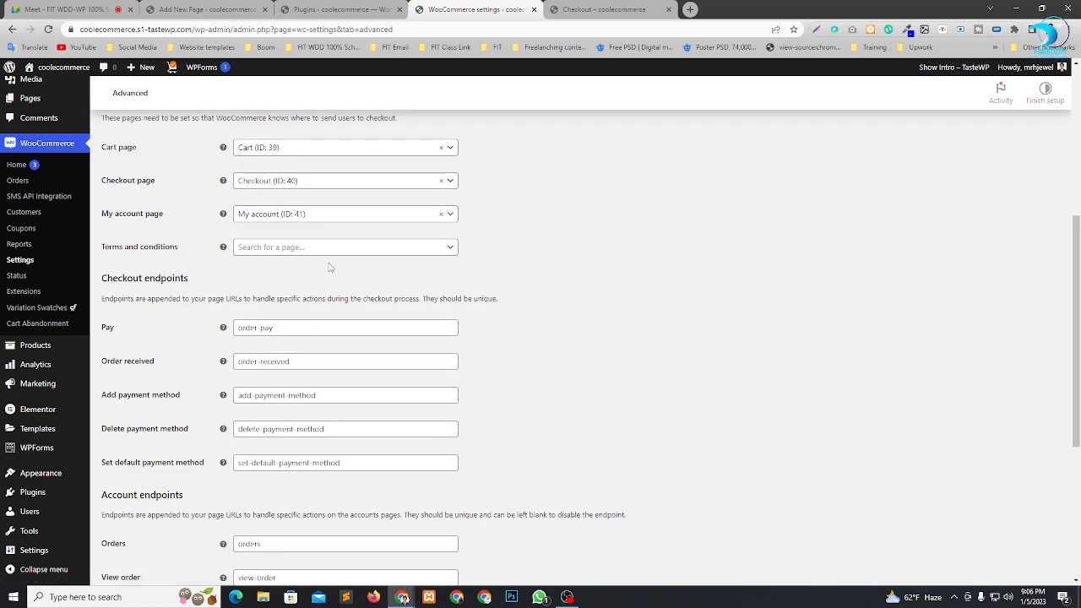
pyautogui.click(333, 250)
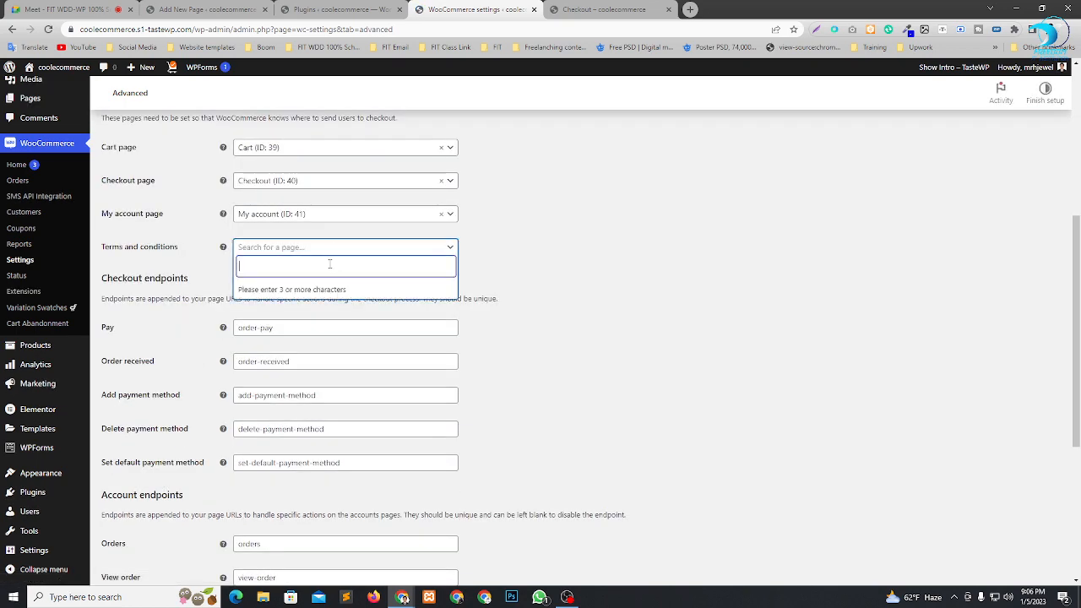
pyautogui.write('ter')
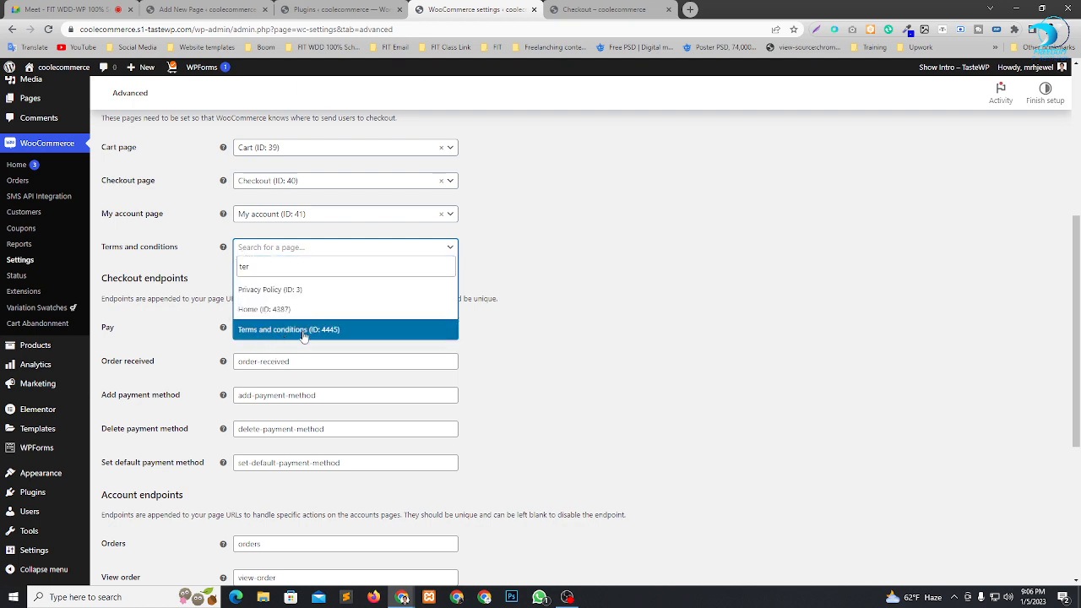
pyautogui.click(287, 332)
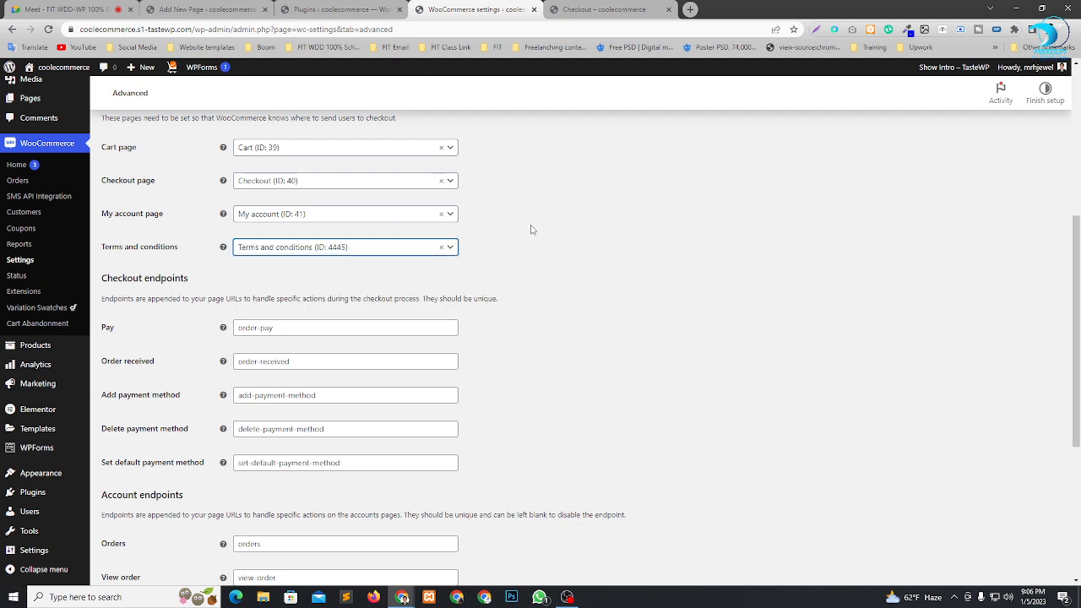
pyautogui.click(478, 247)
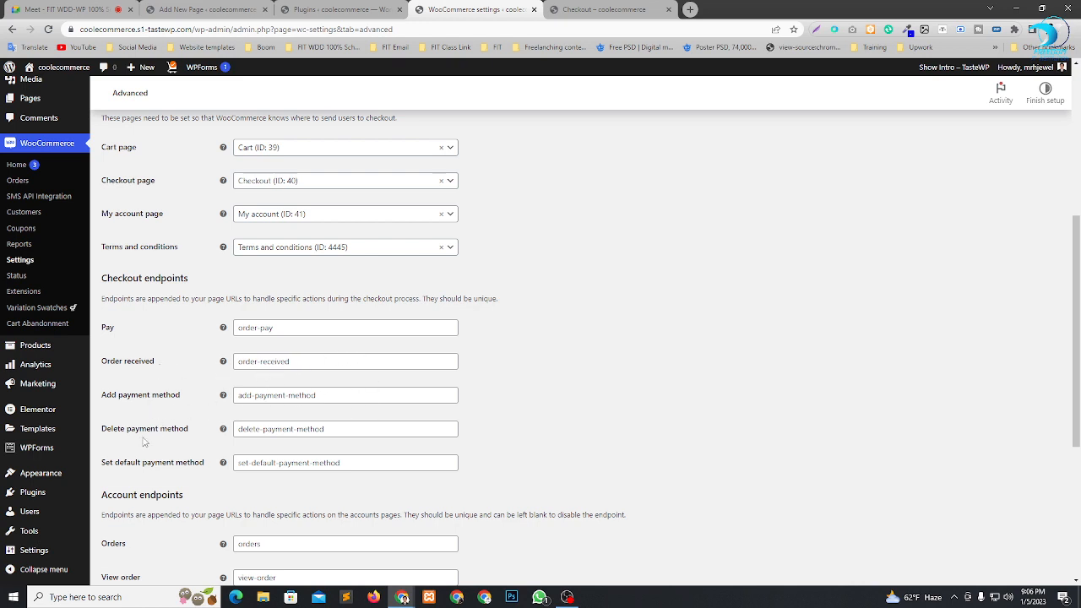
# Review the checkout and account endpoints and save the Advanced settings.
pyautogui.scroll(-3, 315, 361)
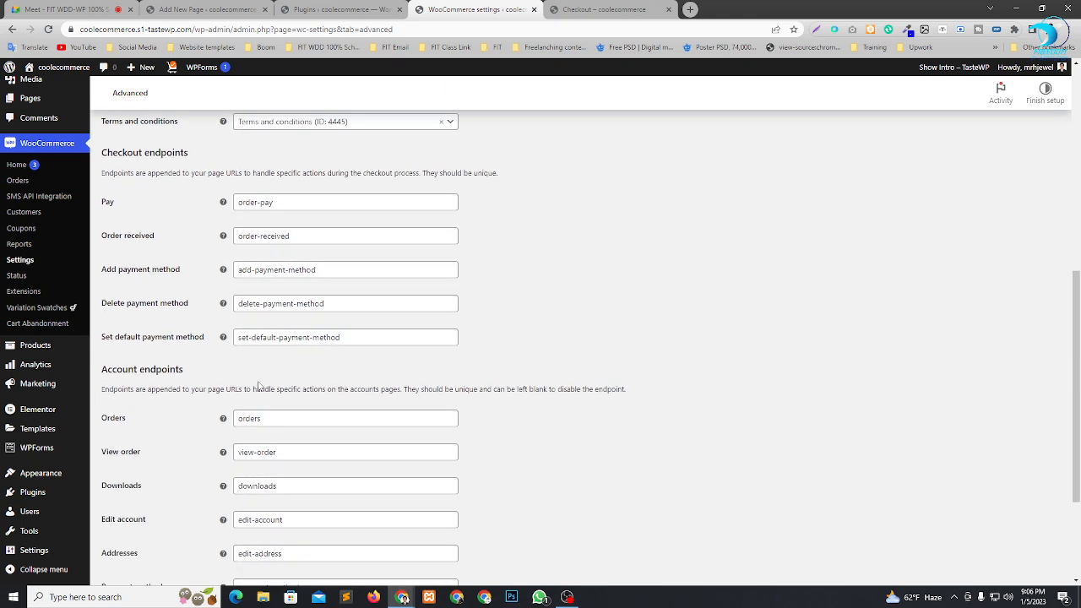
pyautogui.scroll(4, 358, 245)
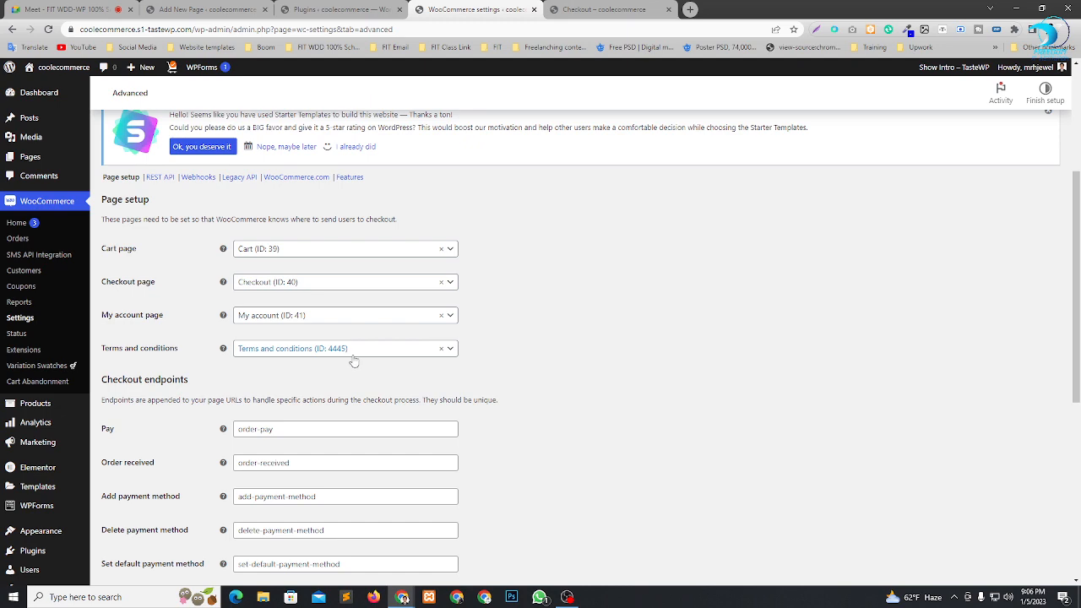
pyautogui.scroll(-5, 270, 307)
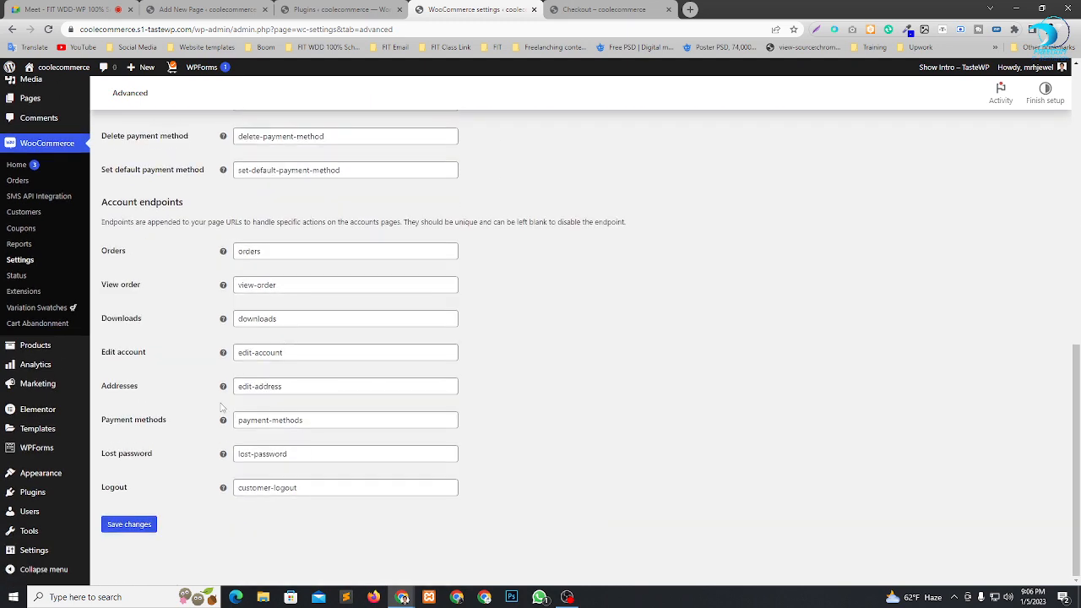
pyautogui.click(129, 527)
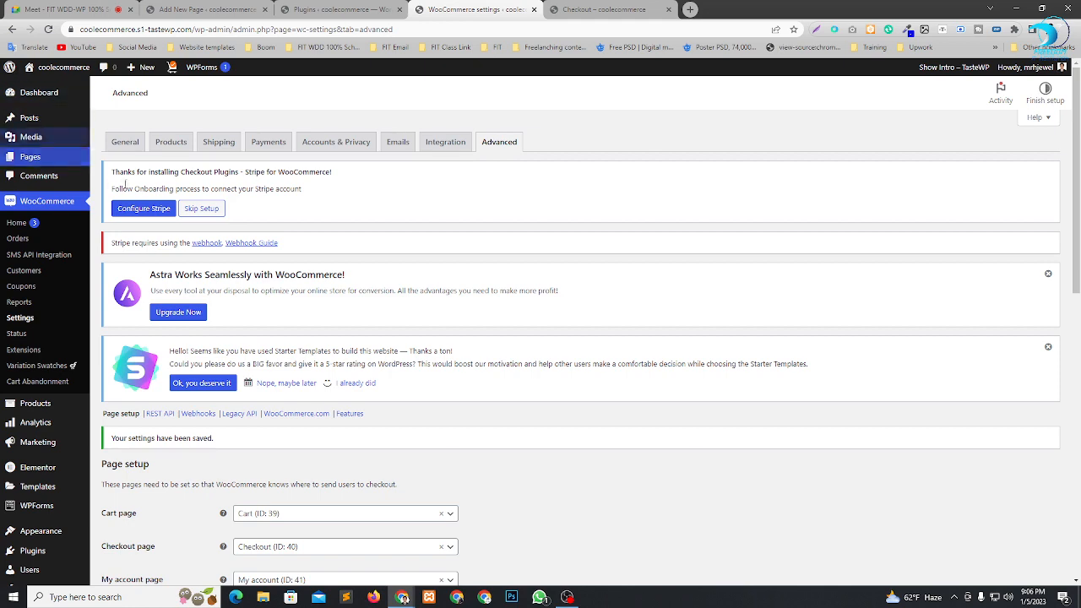
# Open the admin Dashboard and close the browser tabs with the page editor and the Plugins list.
pyautogui.click(56, 91)
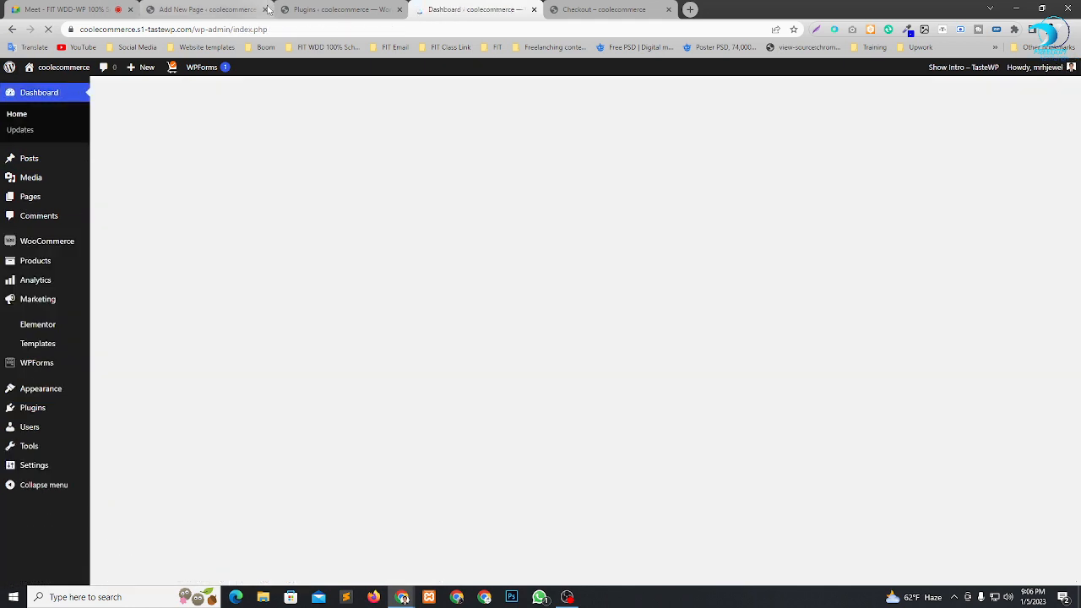
pyautogui.click(252, 10)
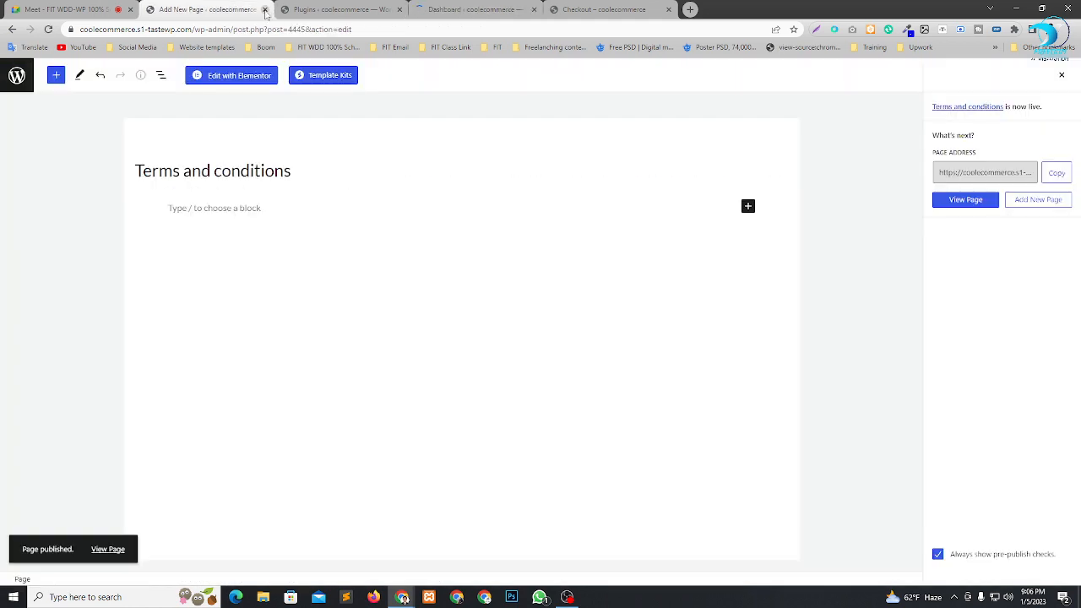
pyautogui.click(265, 9)
pyautogui.click(265, 10)
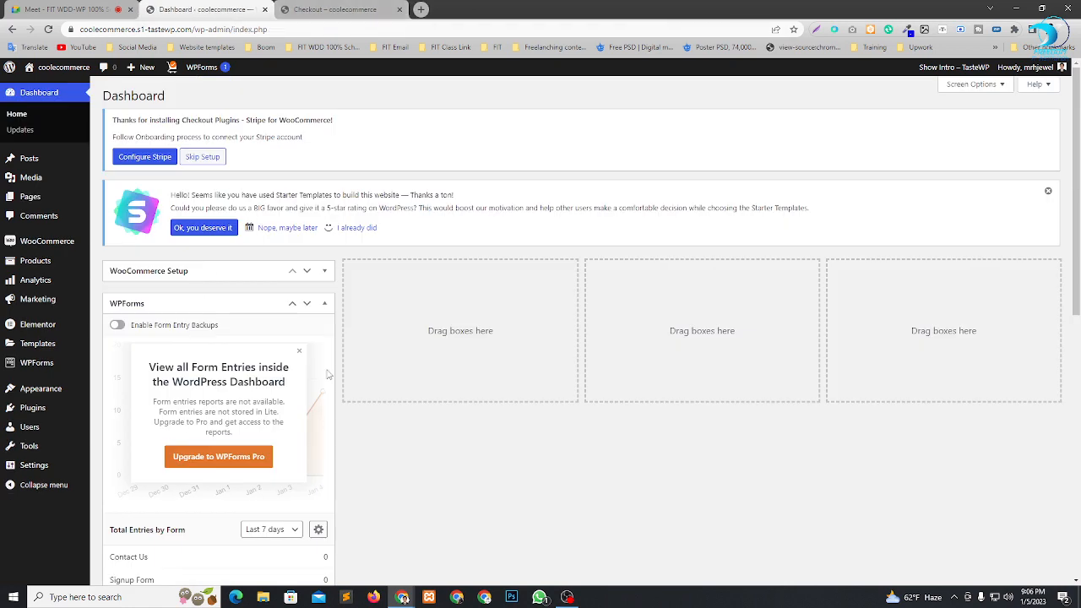
# Return to the storefront's Checkout page, reload it, and go to the store's home page.
pyautogui.click(348, 10)
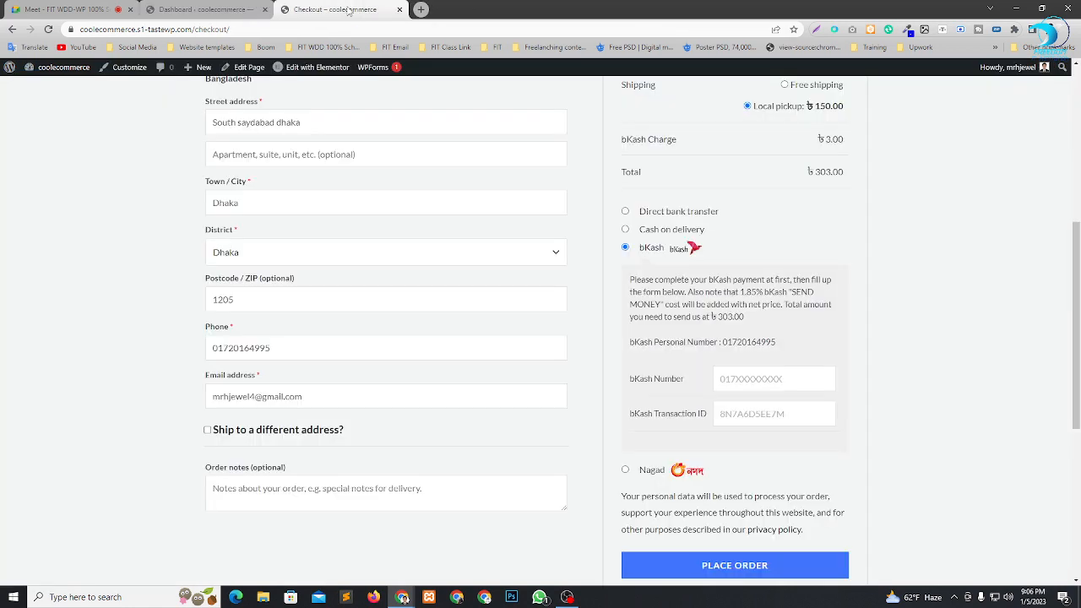
pyautogui.scroll(5, 550, 210)
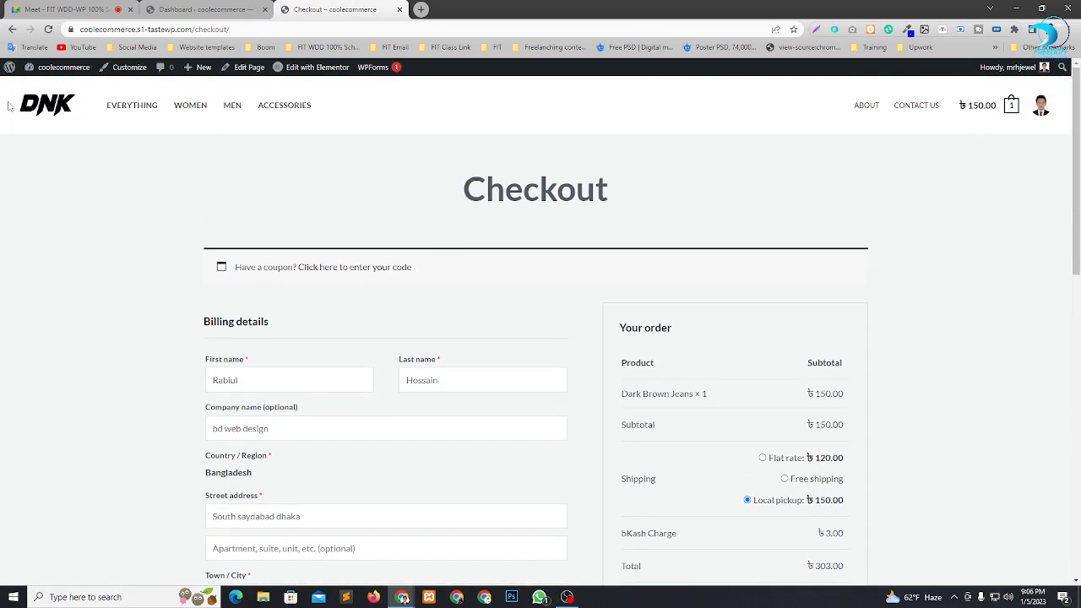
pyautogui.click(48, 29)
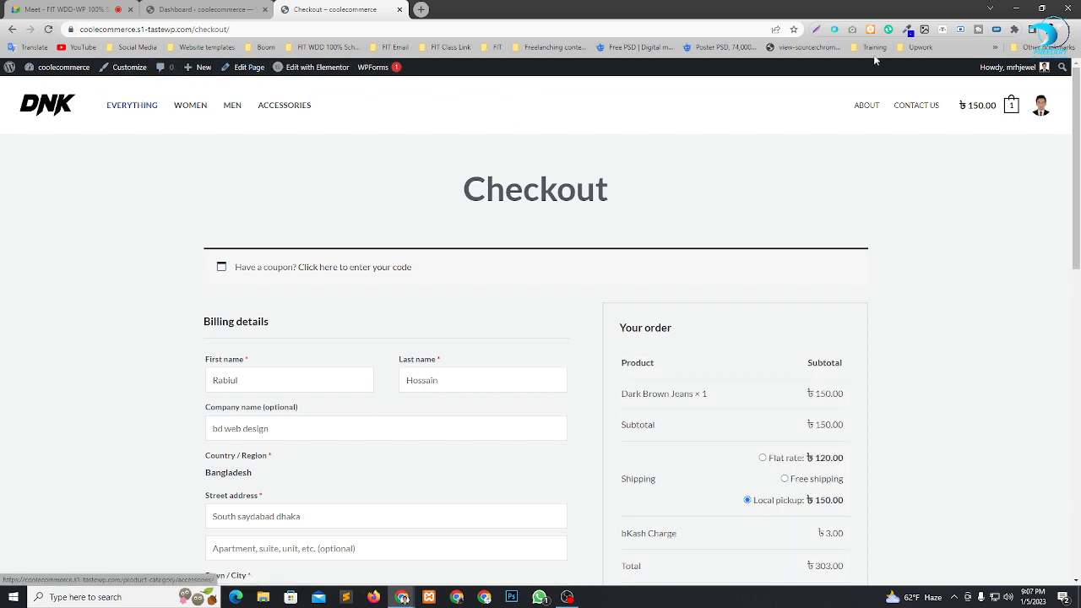
pyautogui.click(48, 107)
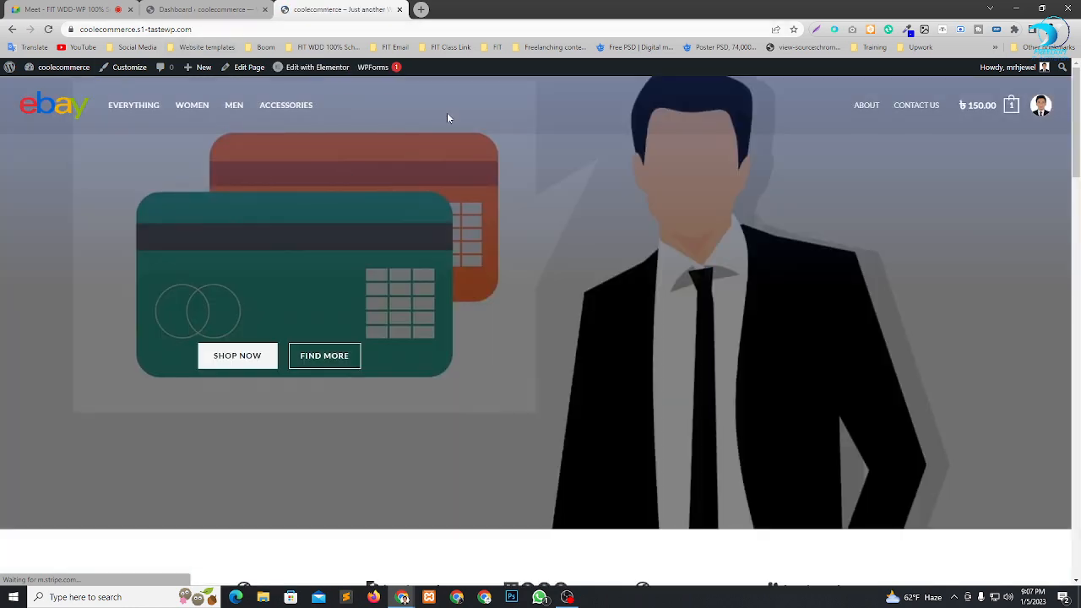
# Examine the store's home page from the banner to the footer, including the category promotions and the Featured Products grid.
pyautogui.scroll(-6, 483, 152)
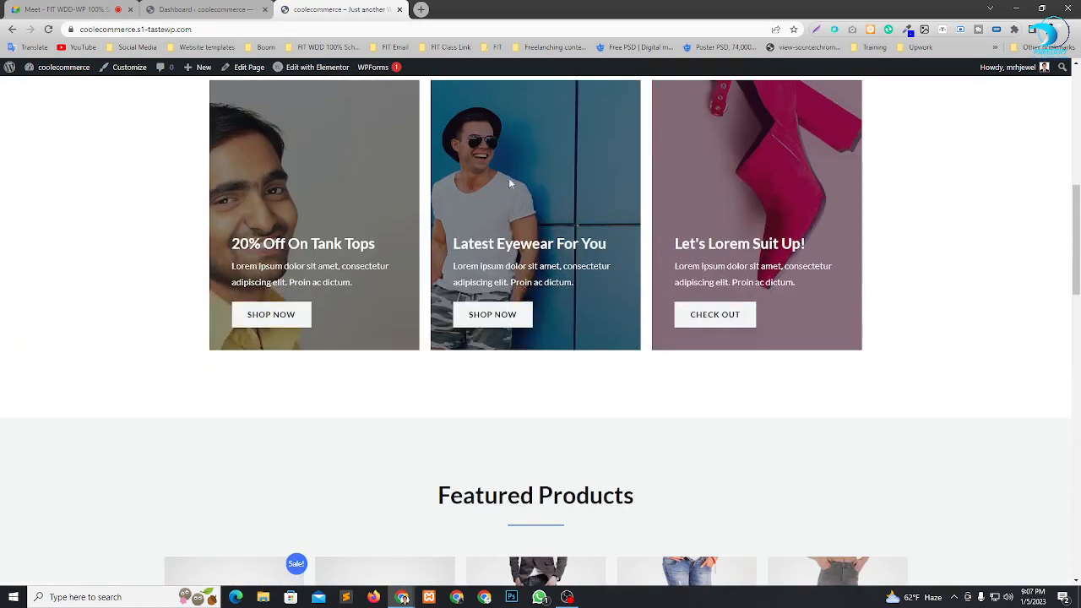
pyautogui.scroll(-6, 509, 178)
pyautogui.scroll(8, 439, 246)
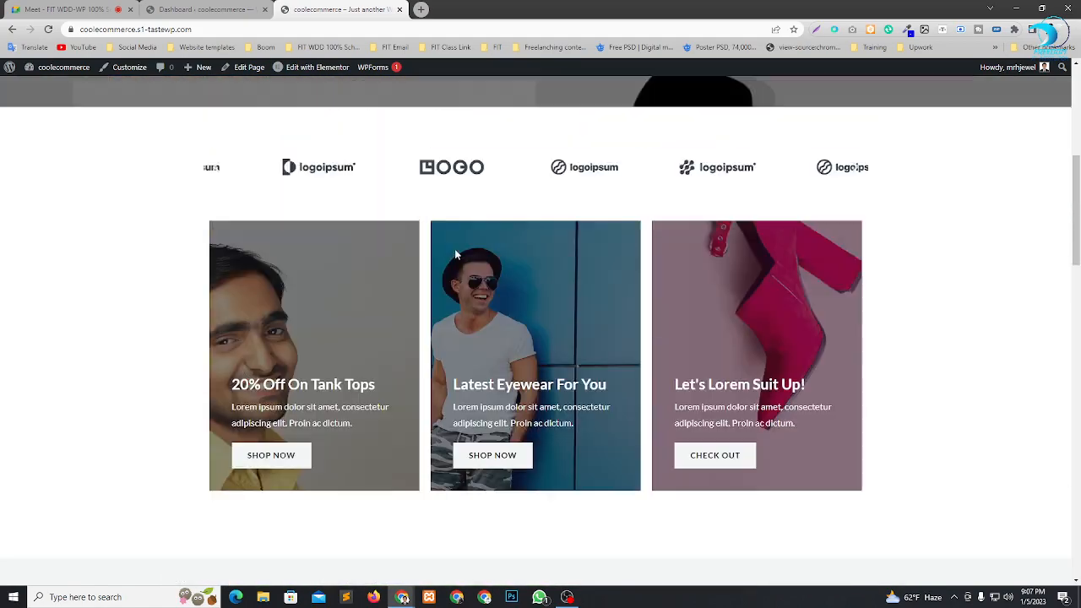
pyautogui.scroll(3, 287, 181)
pyautogui.scroll(-9, 352, 266)
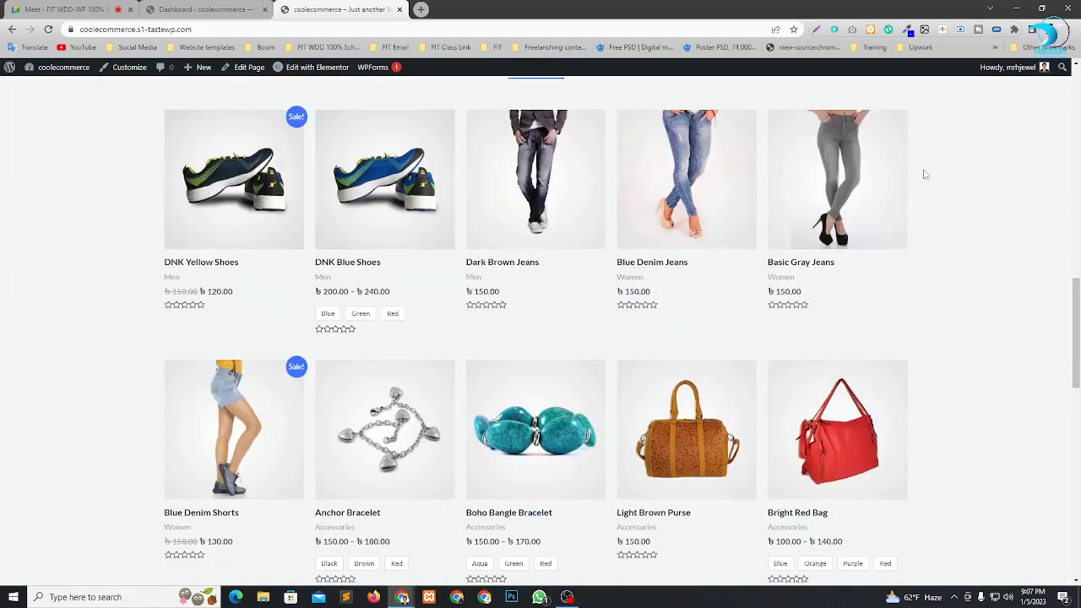
pyautogui.scroll(-12, 924, 175)
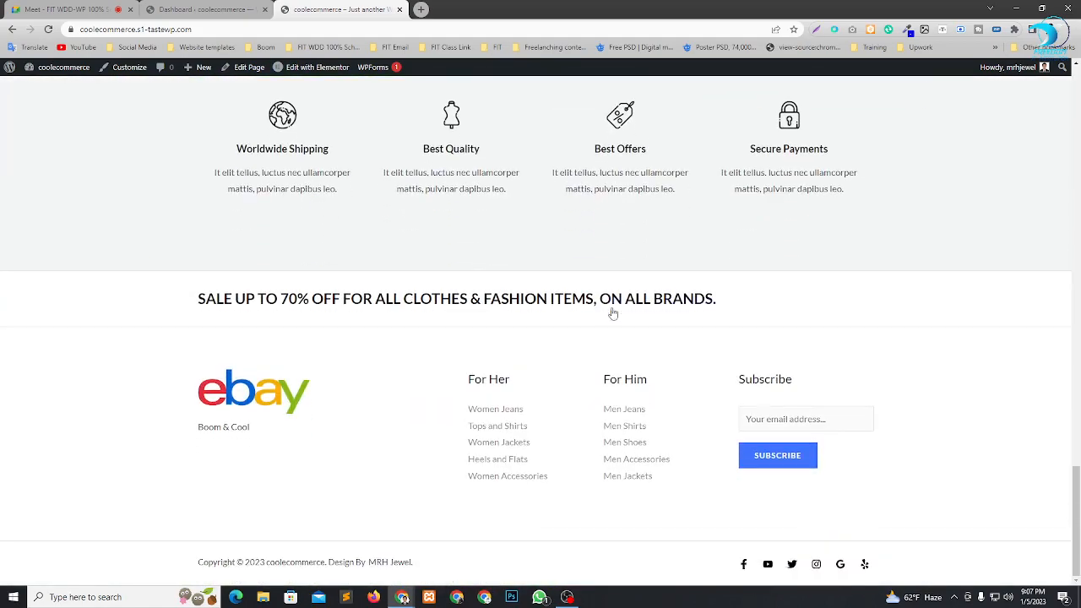
pyautogui.scroll(2, 614, 313)
pyautogui.scroll(-2, 640, 219)
pyautogui.scroll(14, 519, 364)
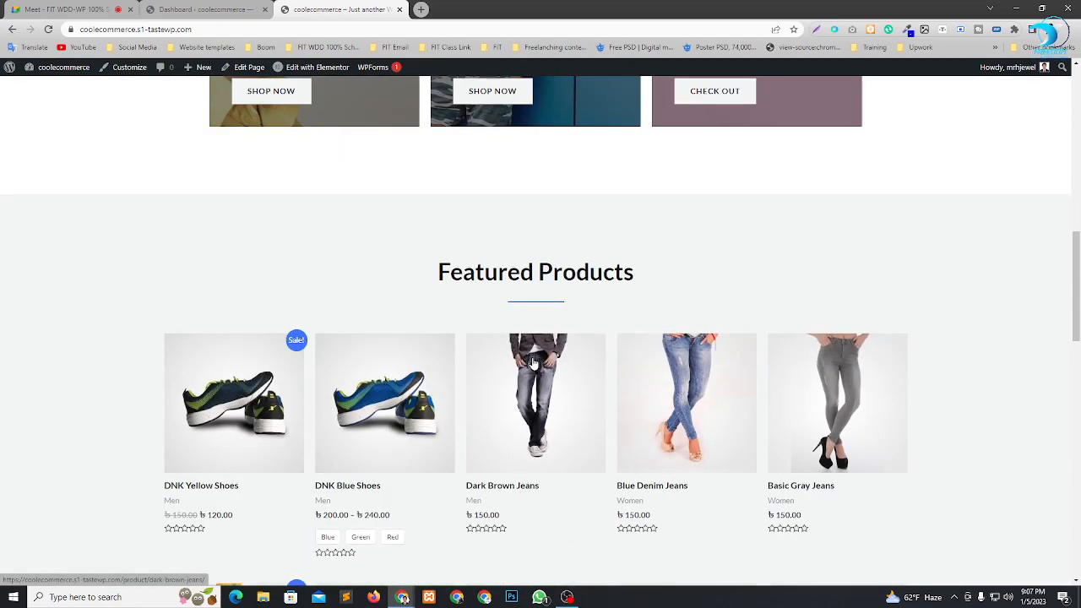
pyautogui.scroll(8, 535, 362)
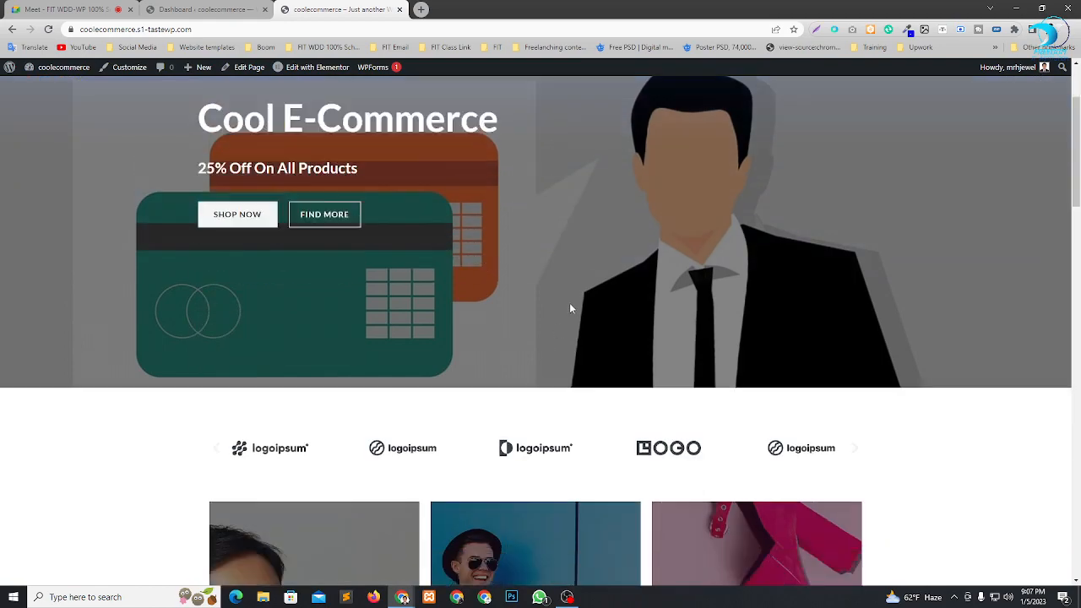
pyautogui.scroll(-9, 571, 309)
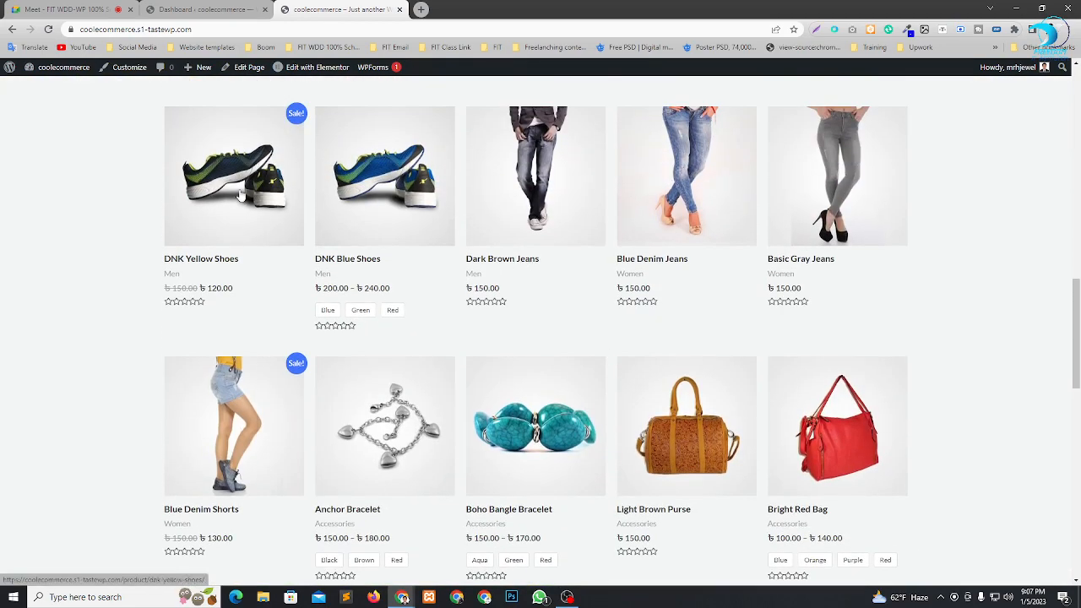
pyautogui.scroll(1, 329, 334)
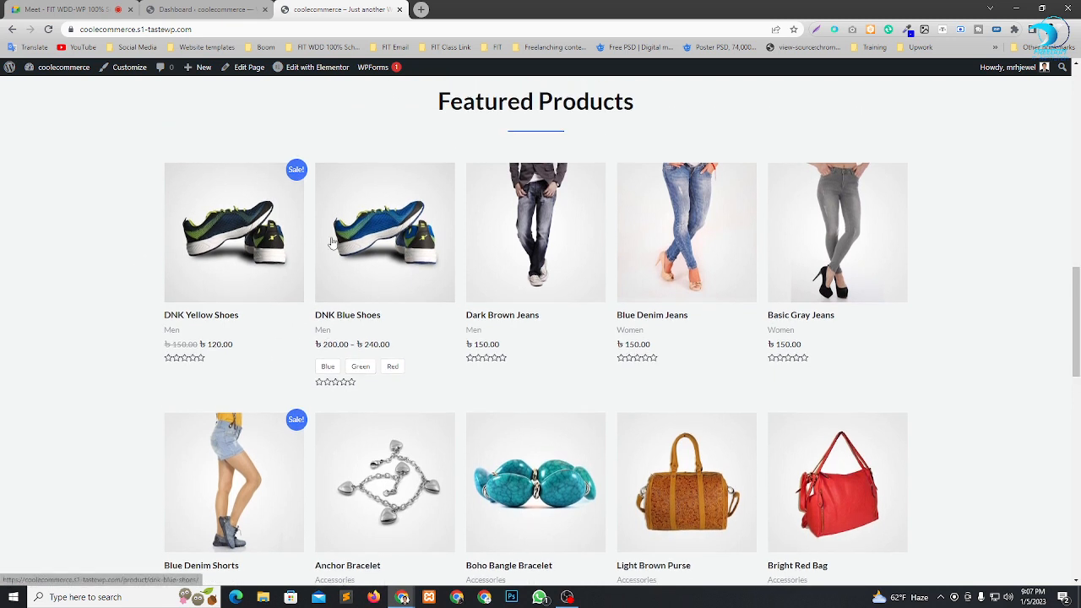
# Search the web for "amazon" in a new browser tab and open the Amazon.com site.
pyautogui.click(421, 9)
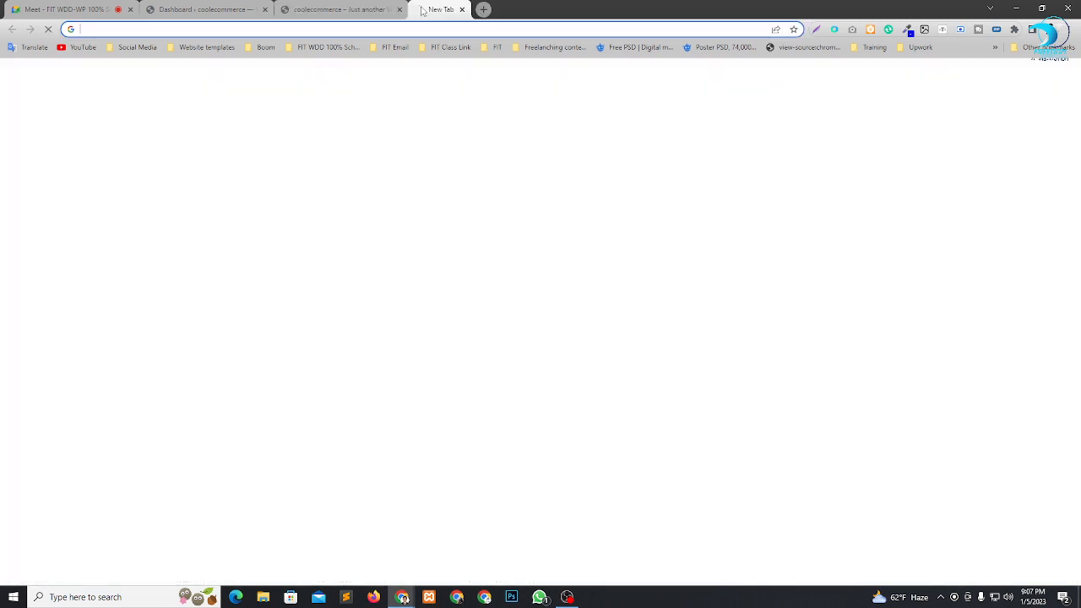
pyautogui.write('amazon')
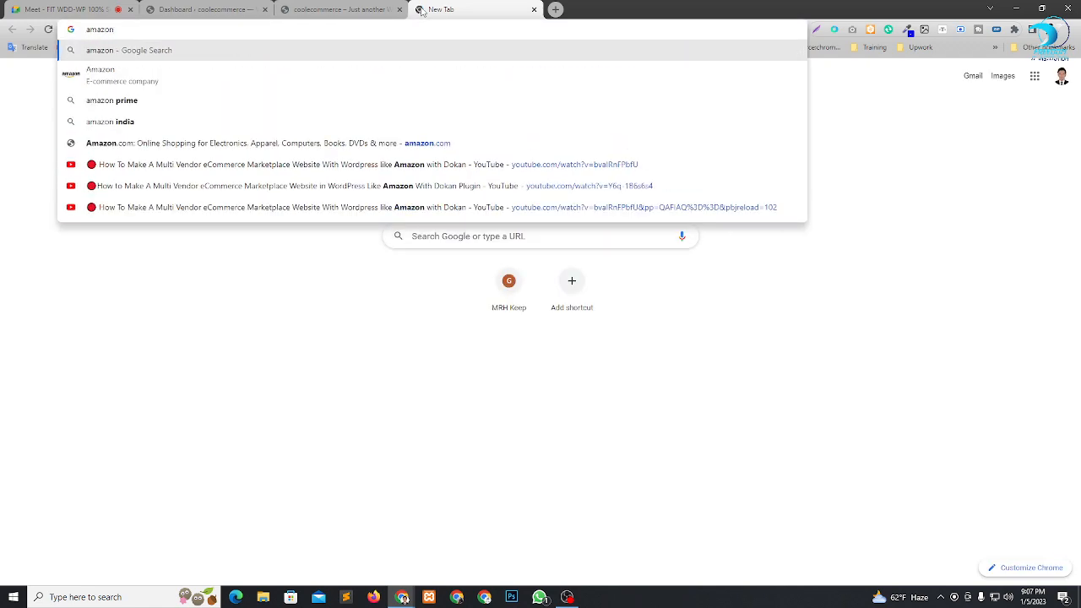
pyautogui.press('Return')
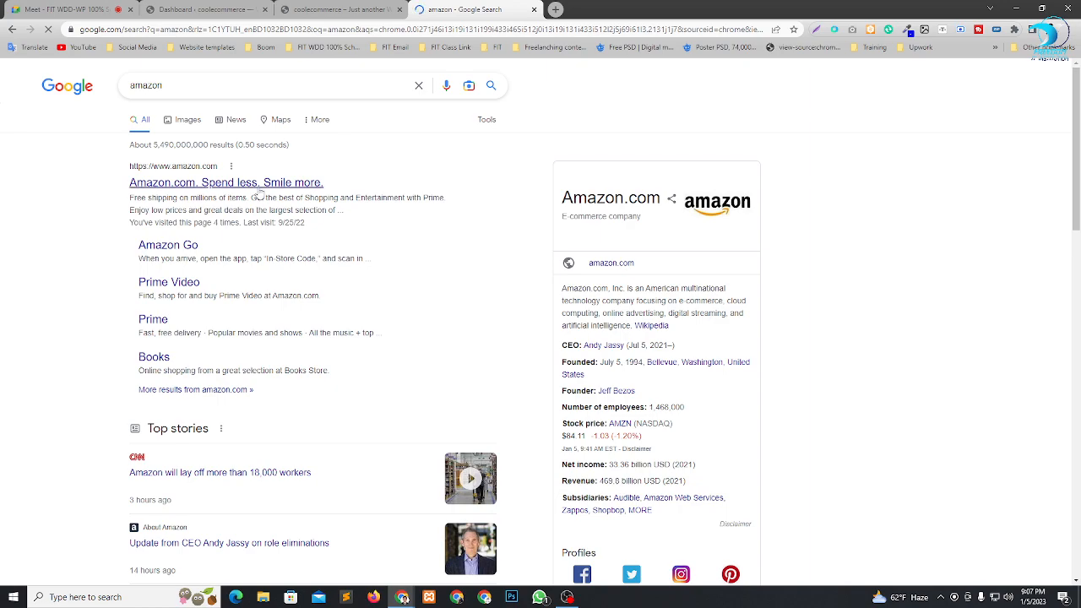
pyautogui.click(302, 181)
# Look through Amazon's home page down to the footer, examining how its category blocks and product rows are arranged.
pyautogui.scroll(-6, 701, 245)
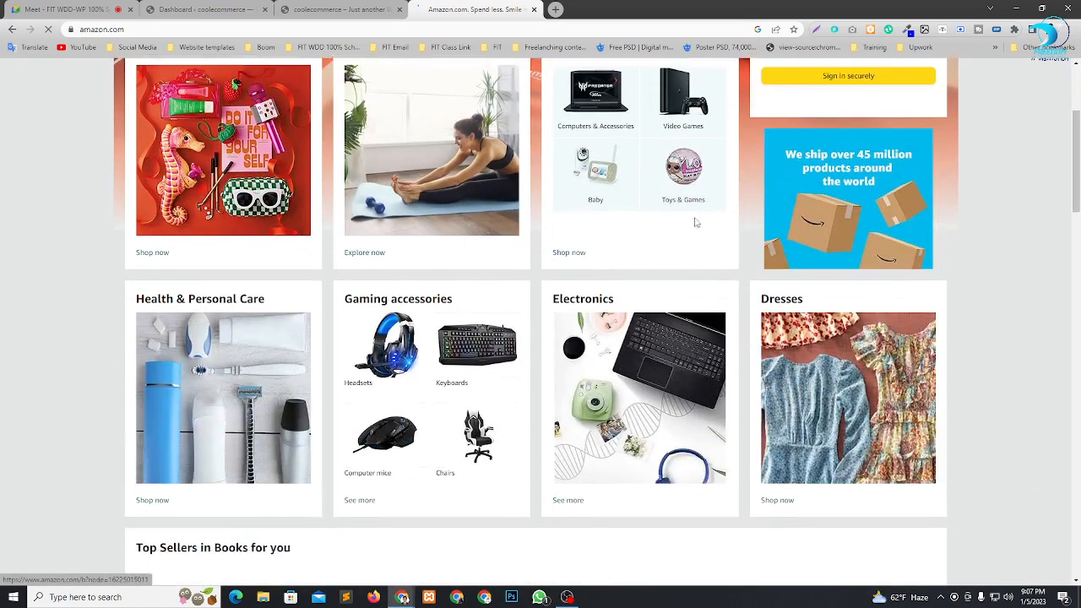
pyautogui.scroll(-5, 708, 262)
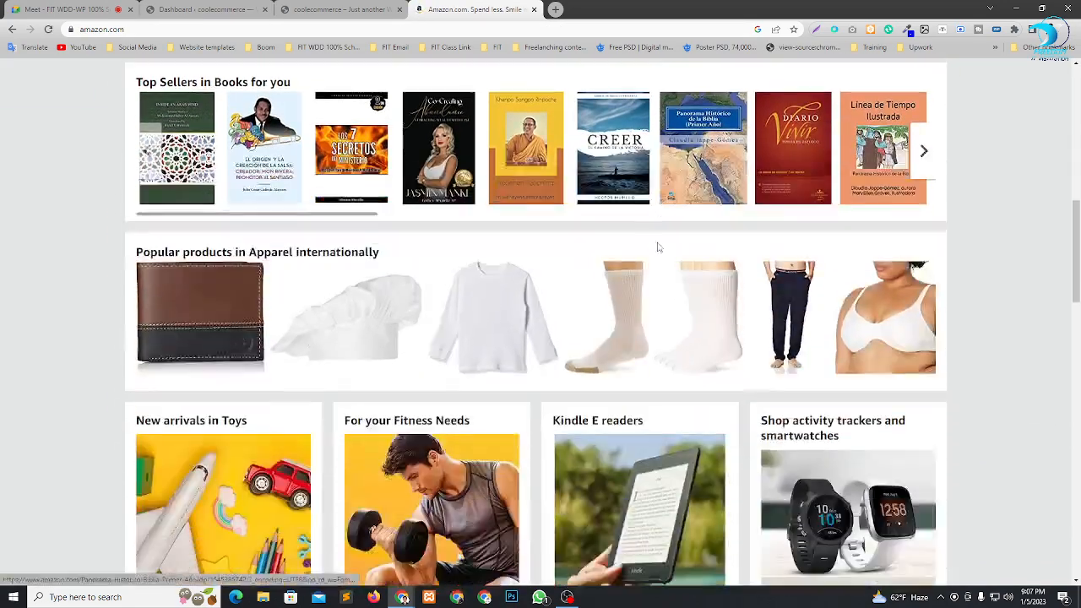
pyautogui.scroll(-1, 754, 264)
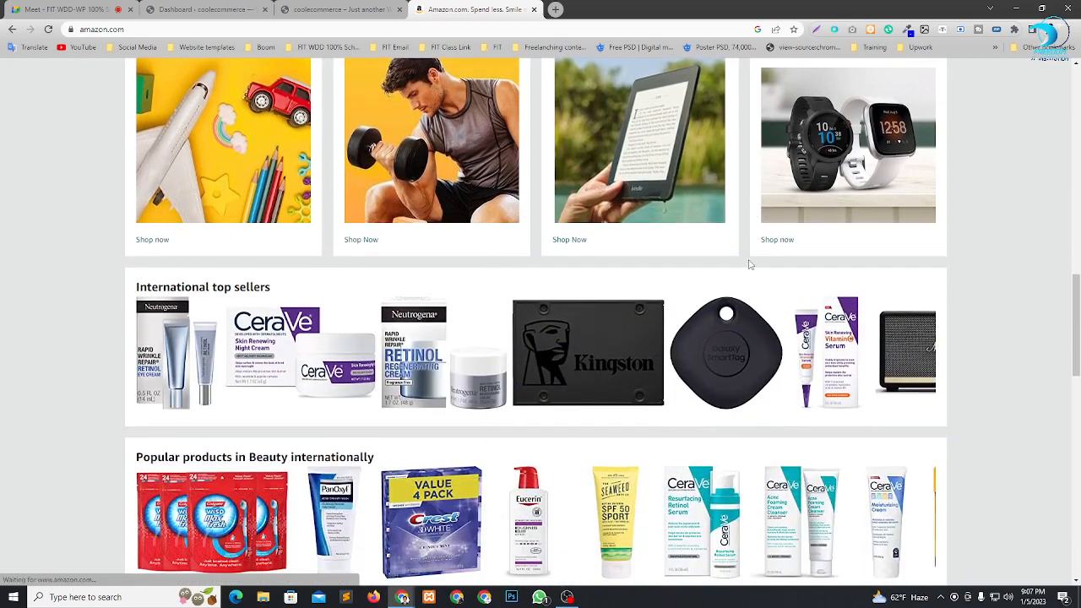
pyautogui.scroll(-3, 755, 250)
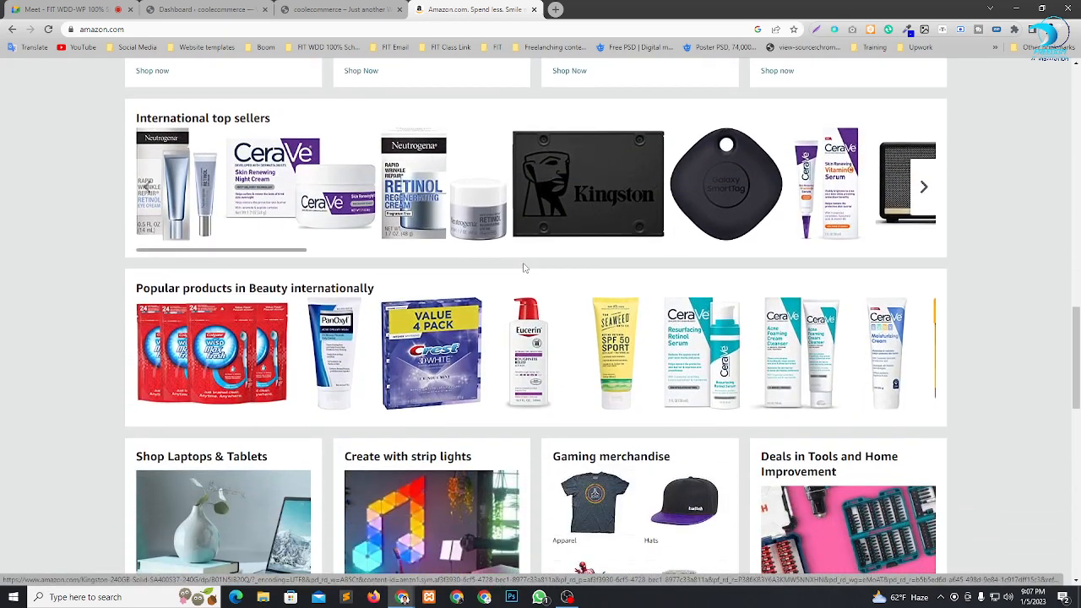
pyautogui.scroll(-3, 699, 285)
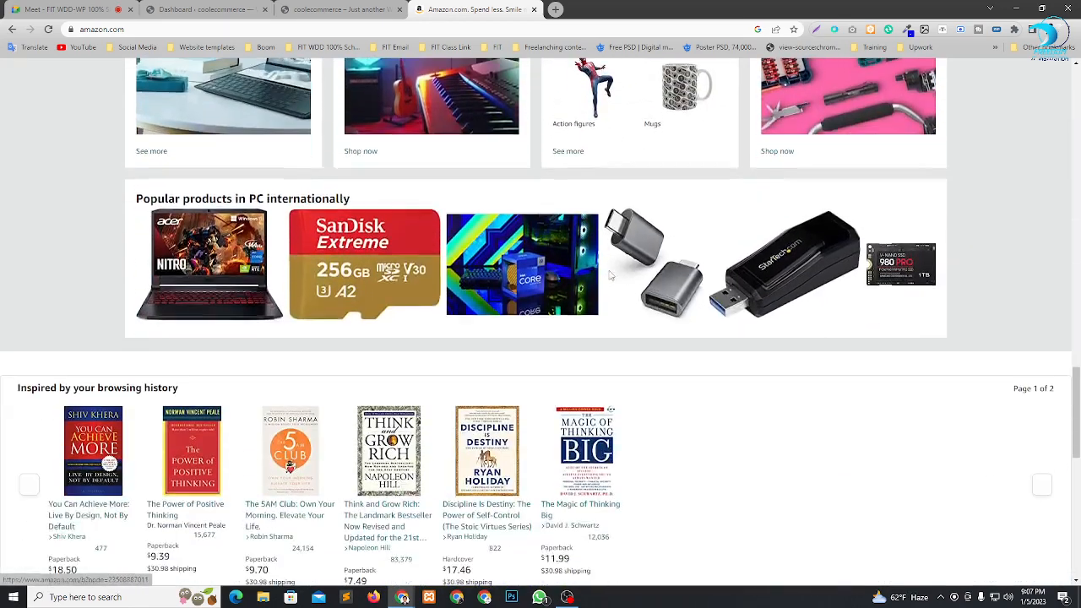
pyautogui.scroll(-3, 531, 300)
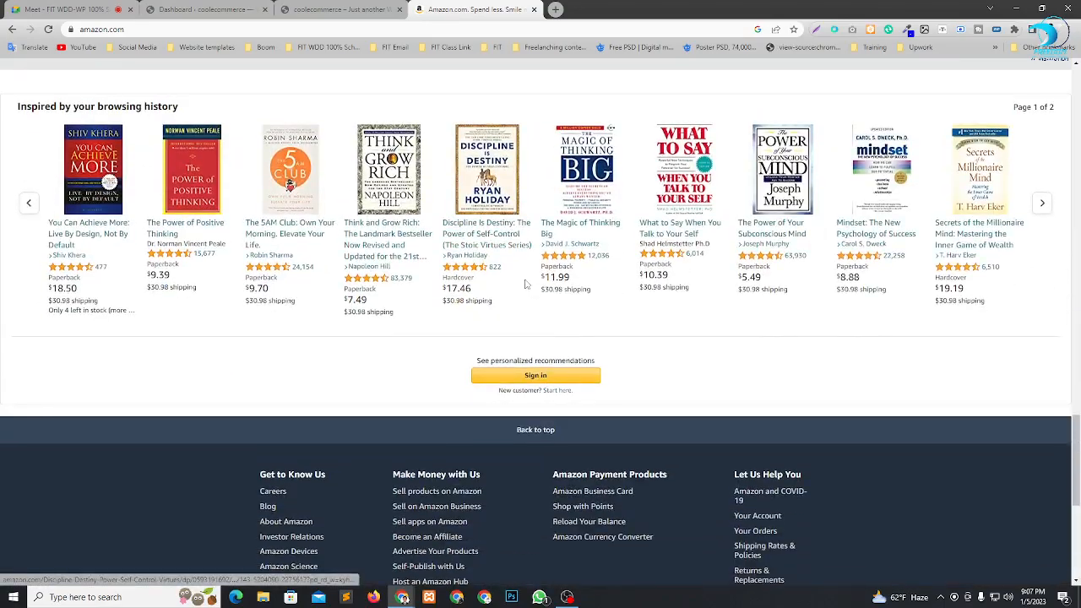
pyautogui.scroll(20, 505, 285)
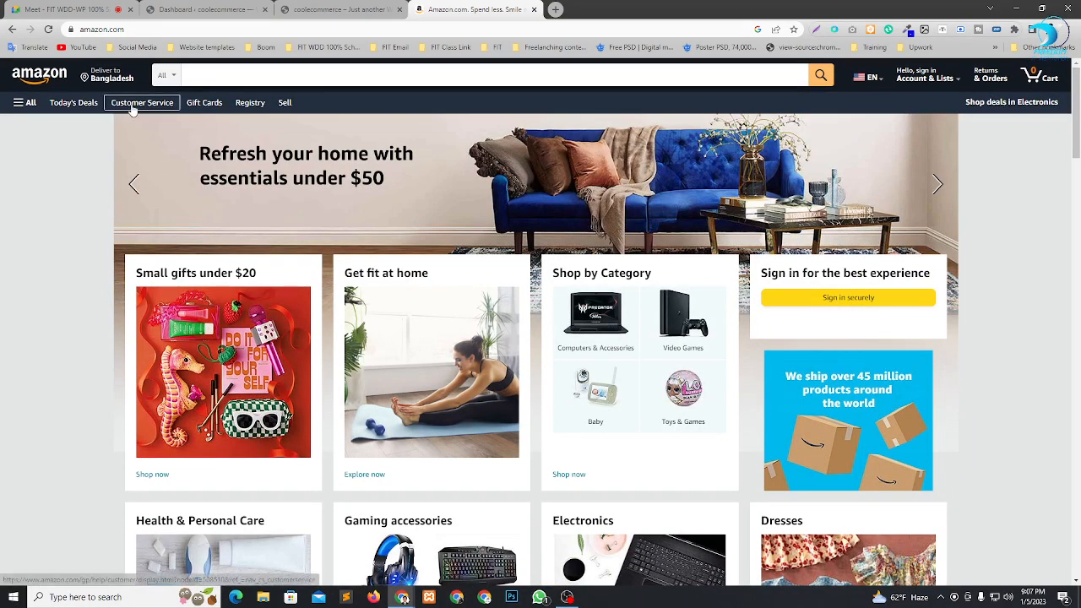
# Browse Amazon's full department list to Electronics and open its Camera & Photo category.
pyautogui.click(22, 102)
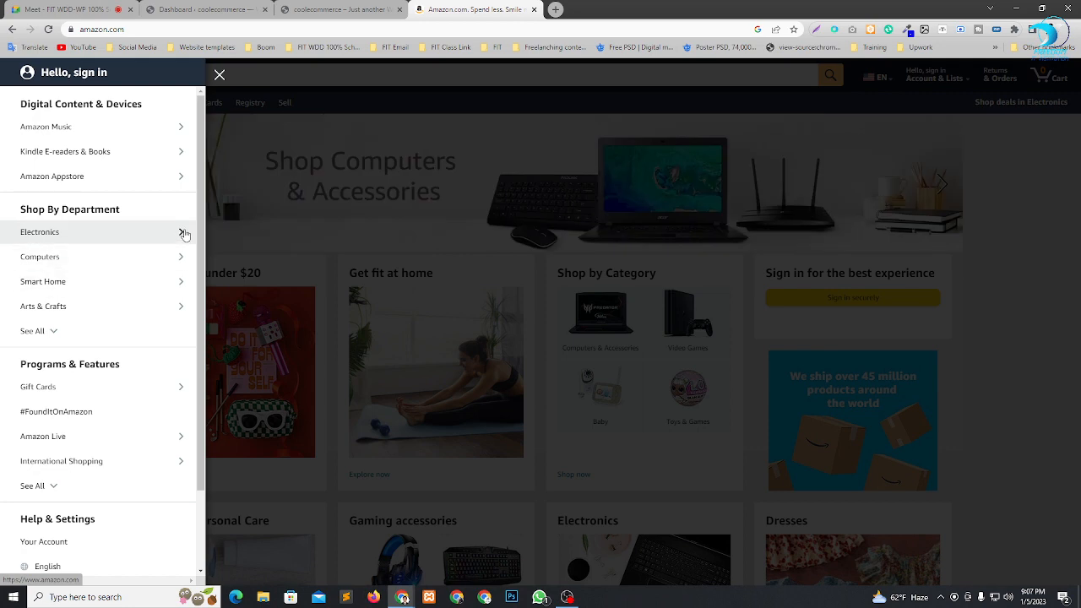
pyautogui.click(183, 233)
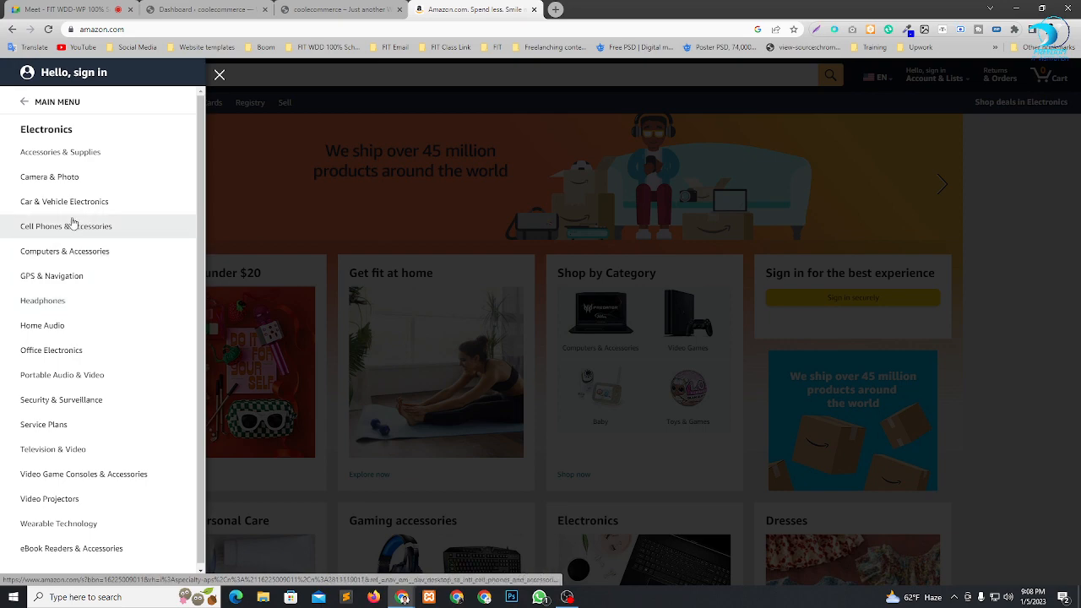
pyautogui.click(87, 184)
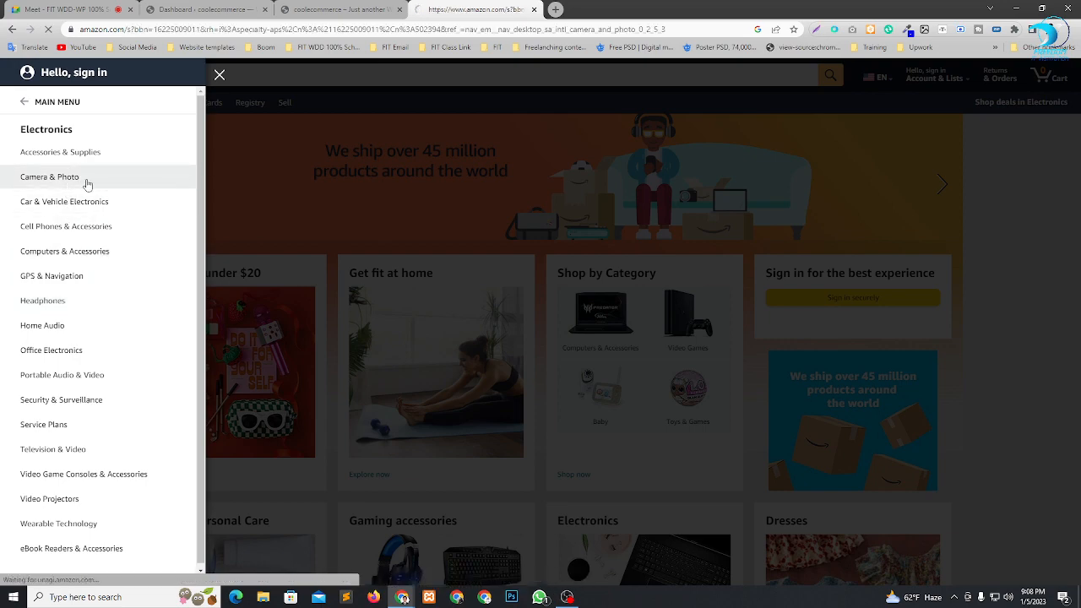
# Look through the Camera & Photo product listing and open the product page of the DJI Mini 3 Pro (DJI RC) drone.
pyautogui.scroll(-3, 713, 331)
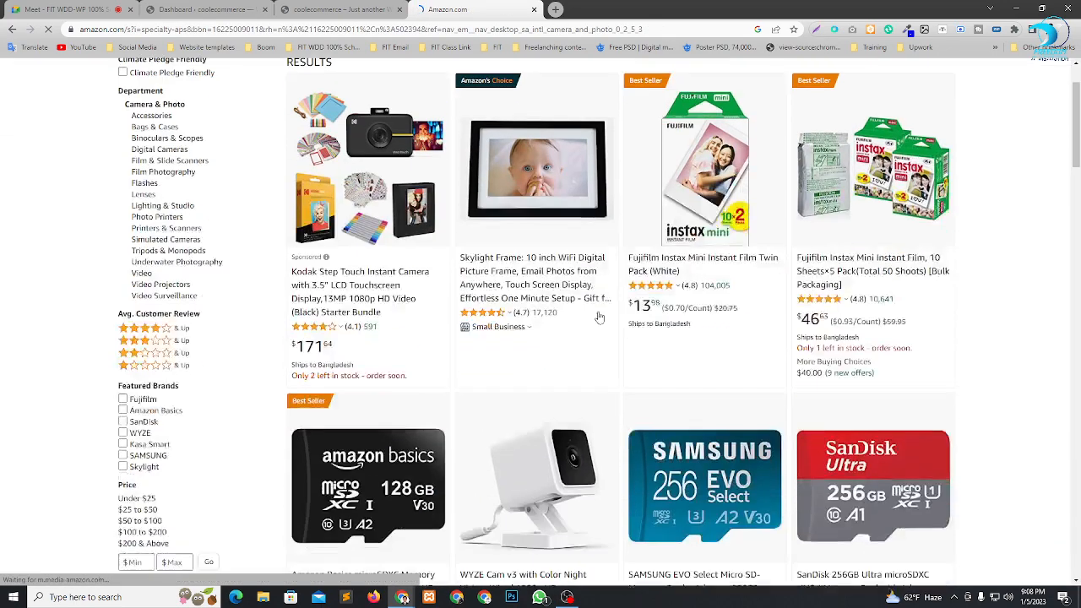
pyautogui.scroll(-10, 712, 331)
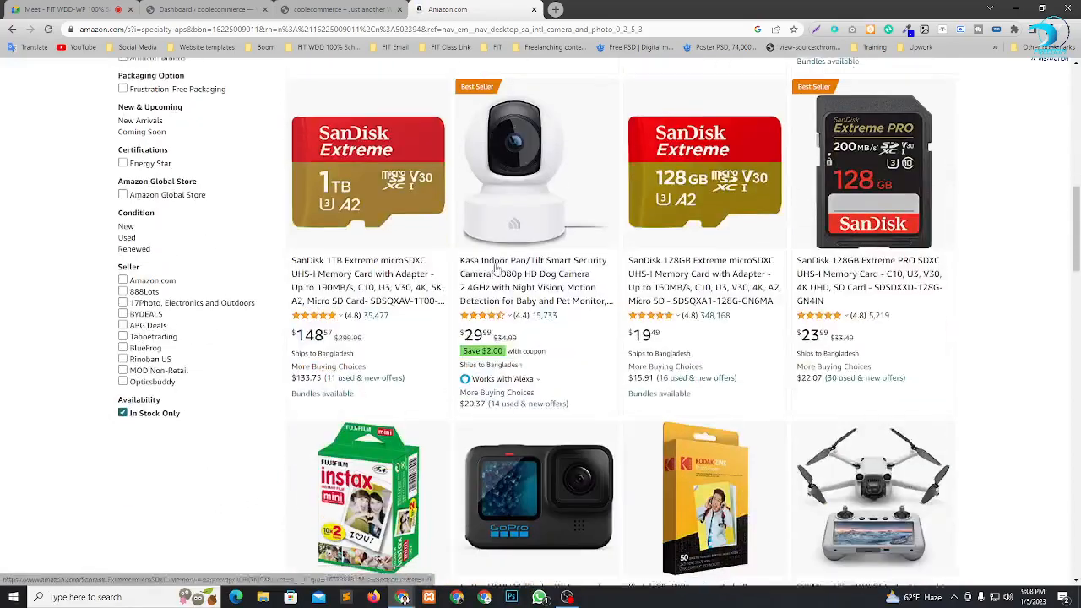
pyautogui.scroll(-8, 563, 262)
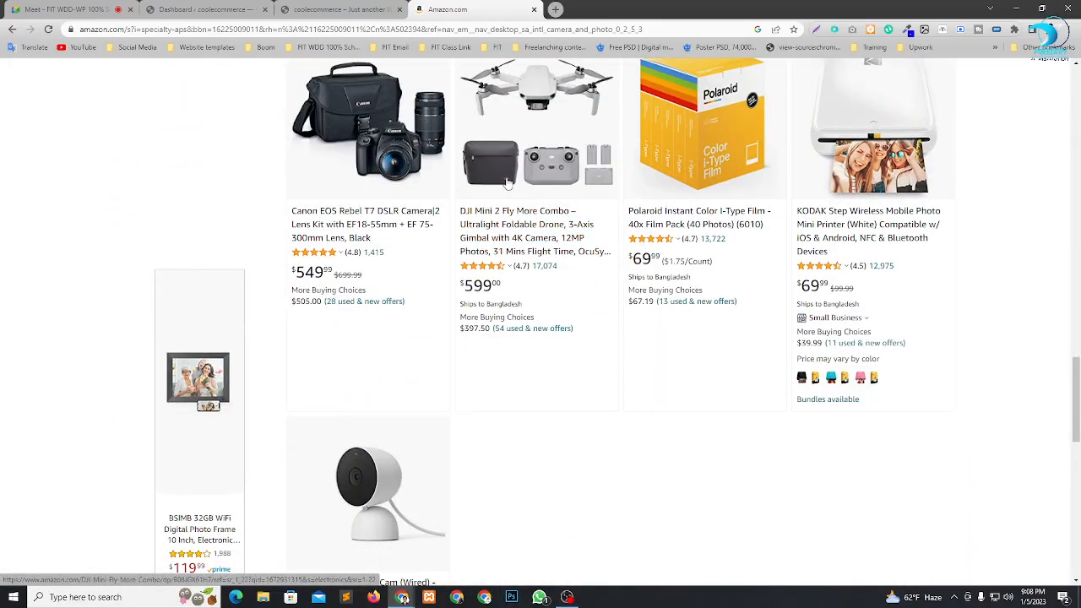
pyautogui.scroll(3, 597, 185)
pyautogui.scroll(-3, 597, 185)
pyautogui.scroll(2, 591, 181)
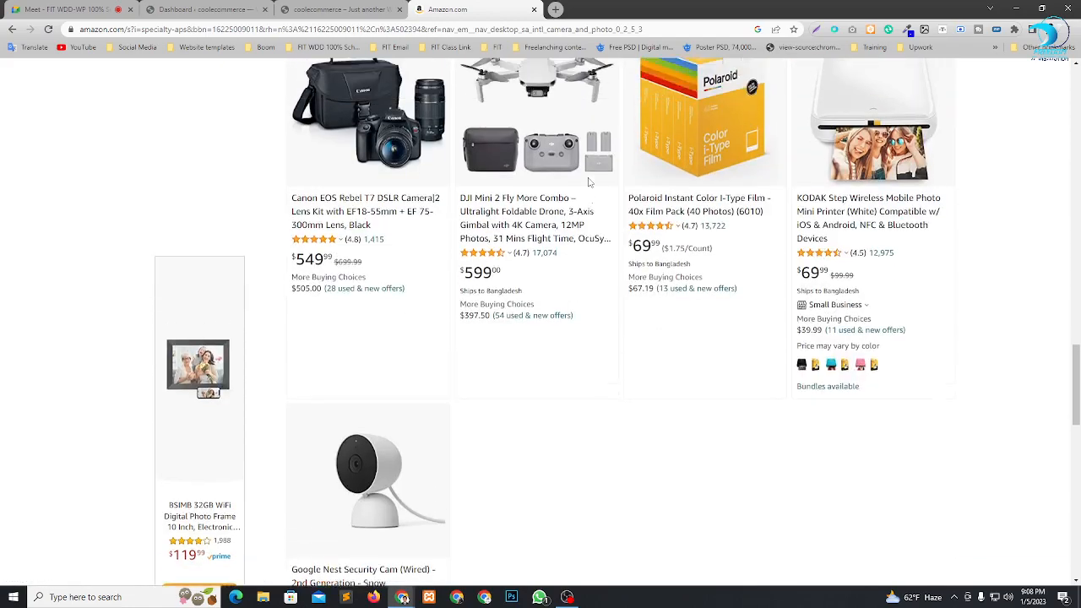
pyautogui.scroll(5, 746, 227)
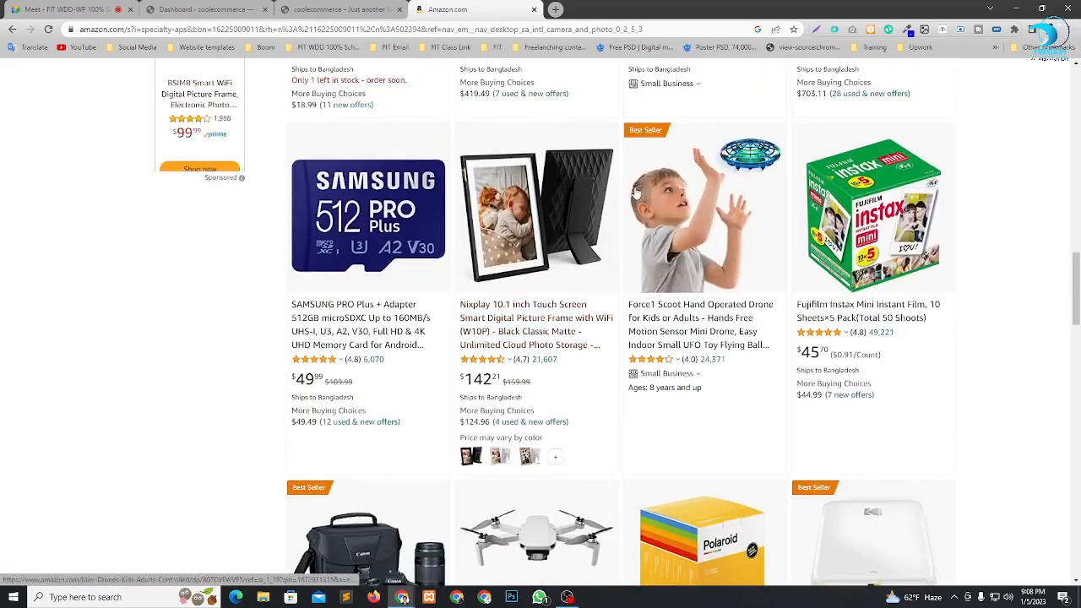
pyautogui.scroll(5, 745, 226)
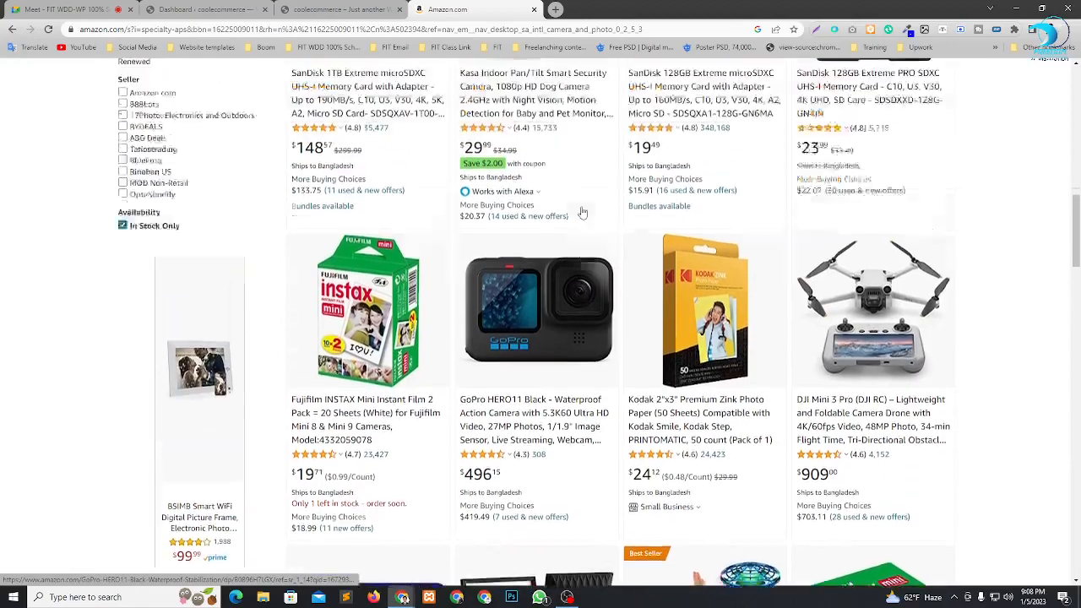
pyautogui.scroll(-2, 585, 214)
pyautogui.scroll(6, 632, 202)
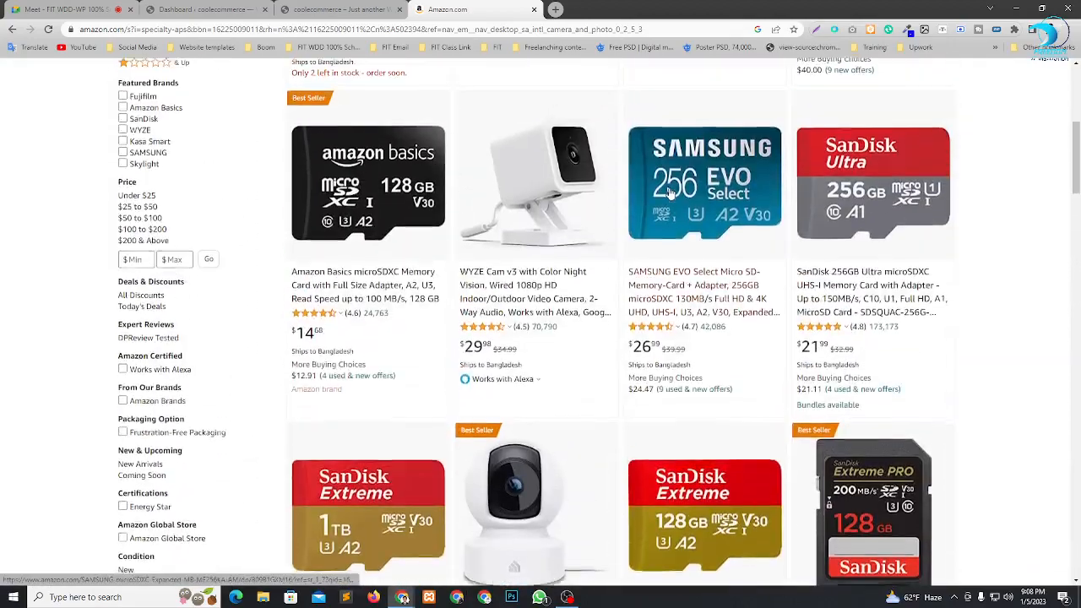
pyautogui.scroll(-5, 888, 353)
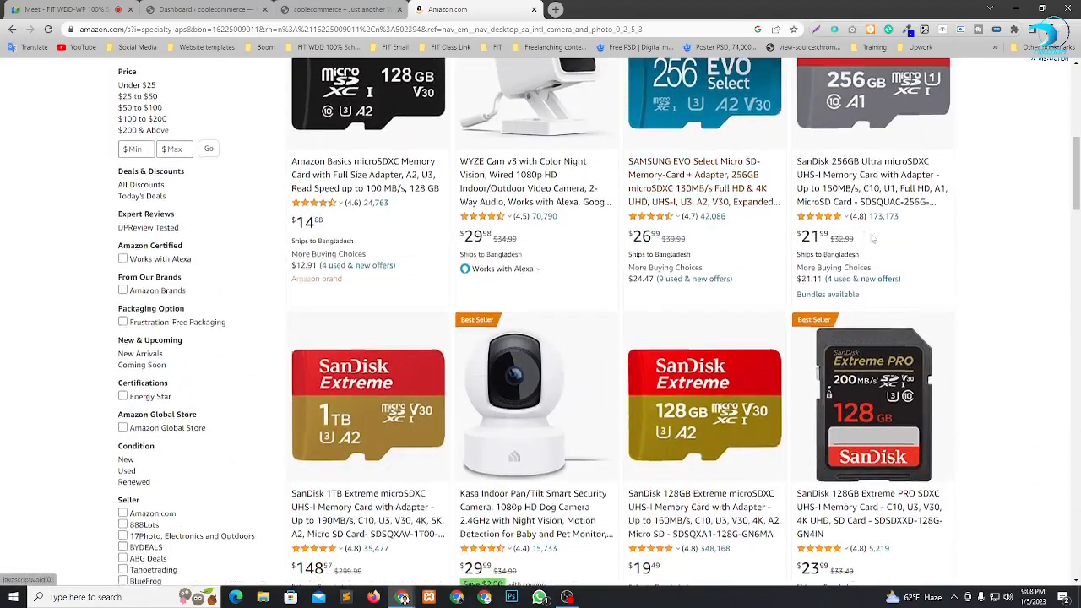
pyautogui.scroll(-4, 888, 353)
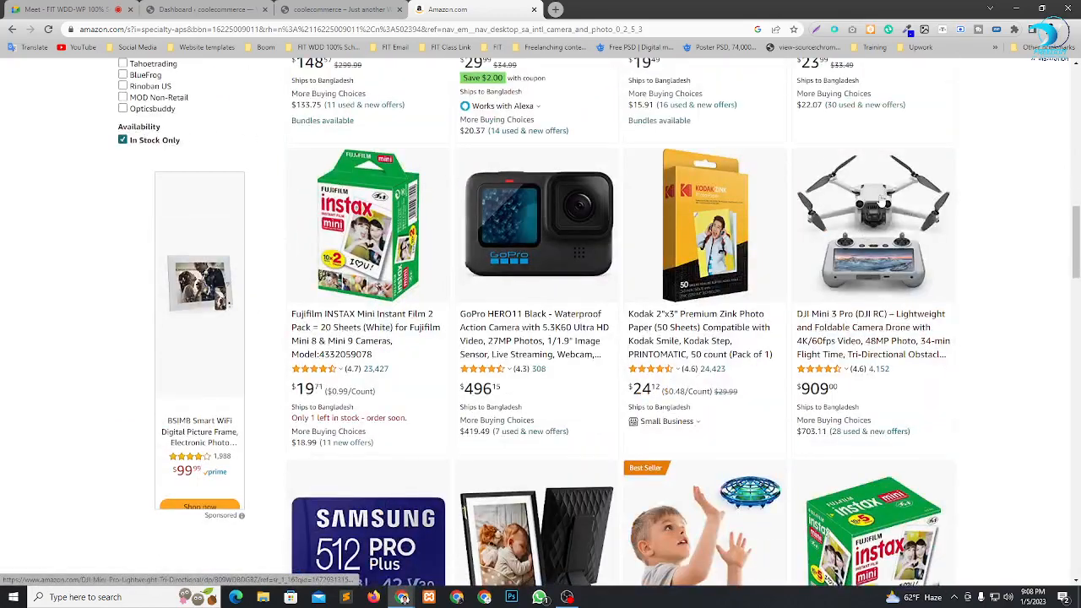
pyautogui.click(881, 201)
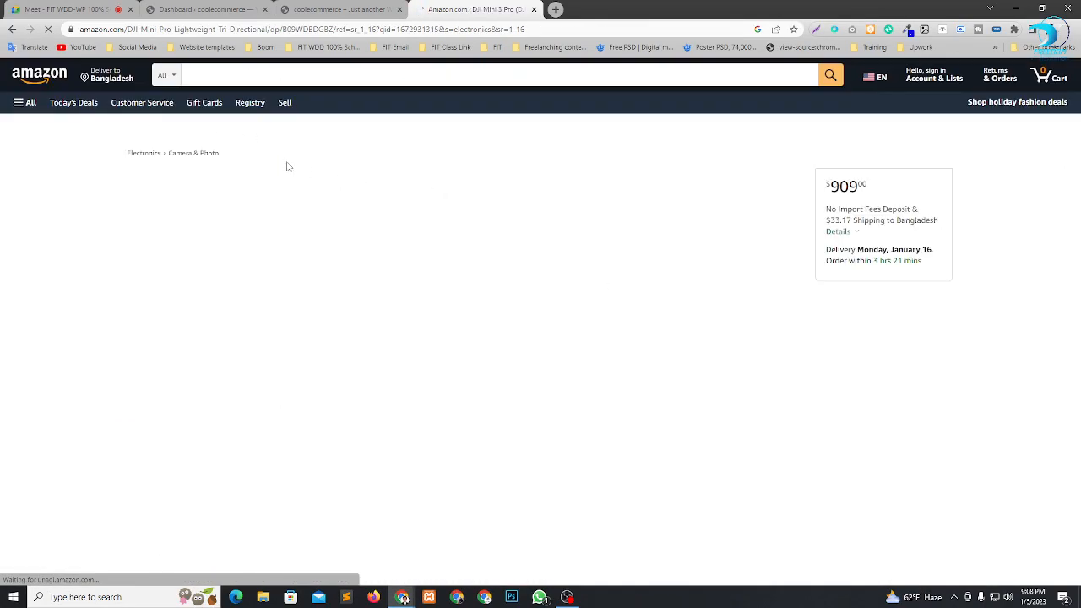
# Save the DJI Mini 3 Pro's main product image as a JPG in the Downloads folder.
pyautogui.moveTo(269, 226)
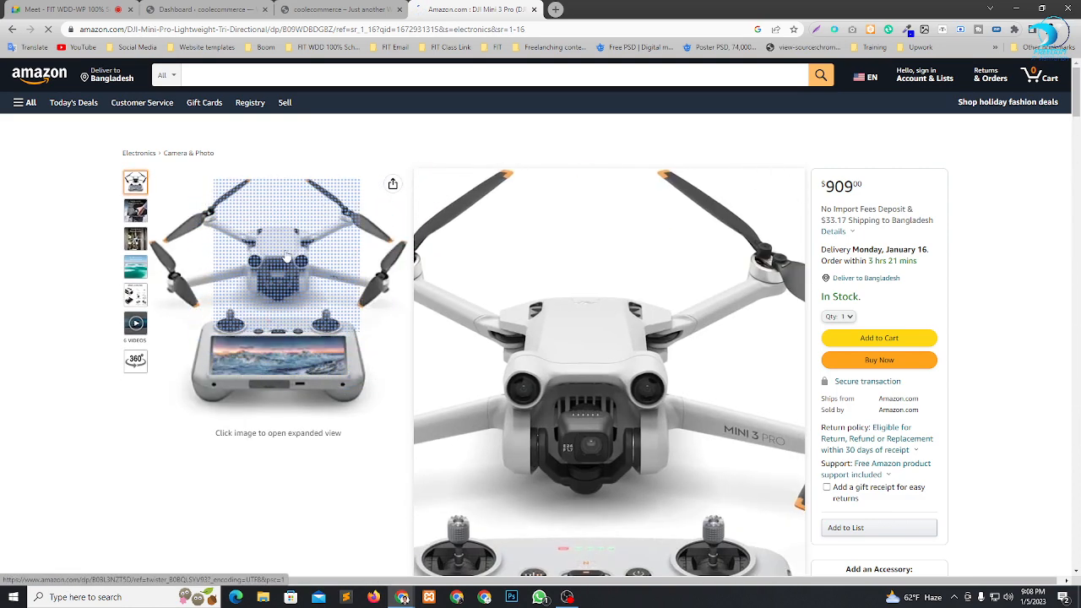
pyautogui.rightClick(285, 256)
pyautogui.moveTo(331, 358)
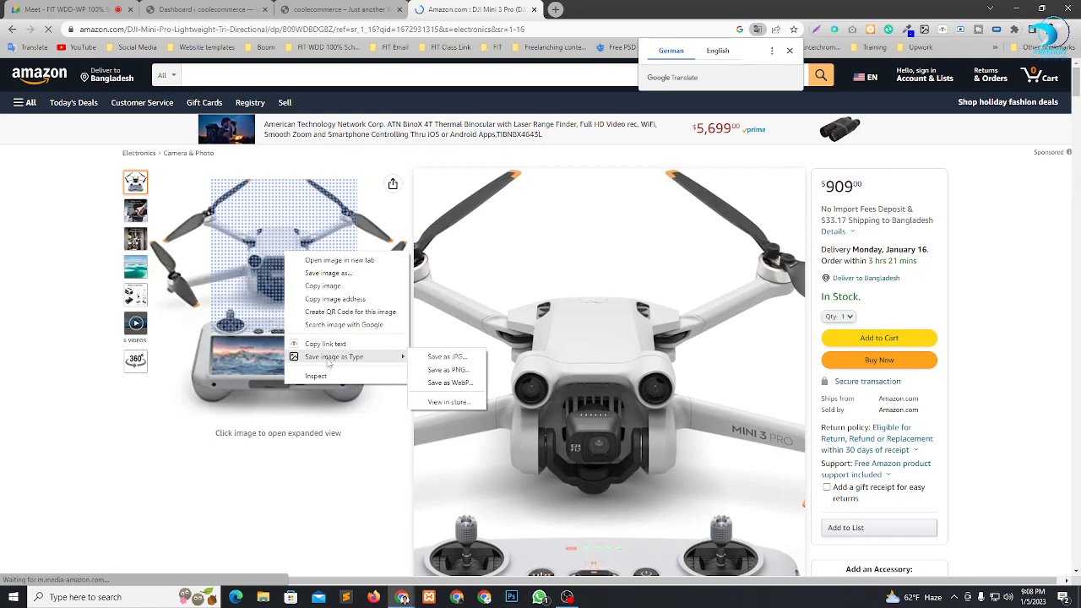
pyautogui.click(441, 358)
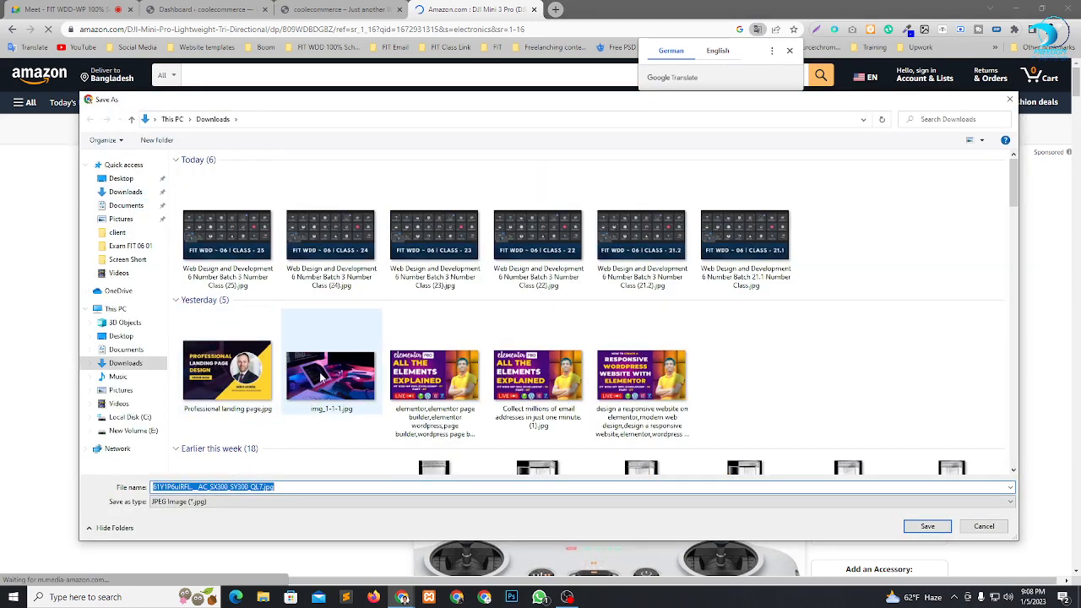
pyautogui.press('Return')
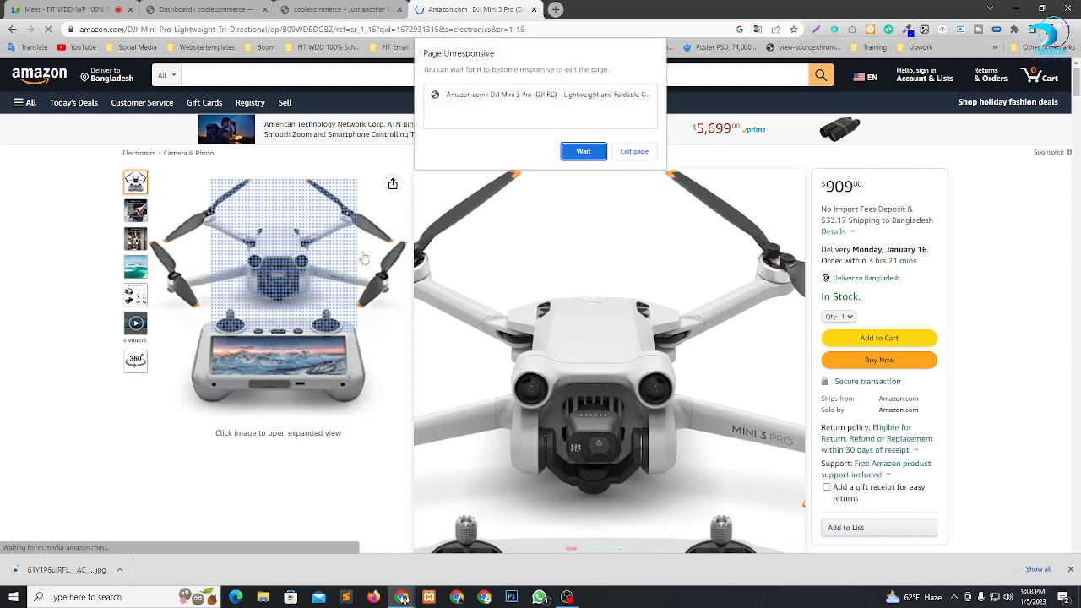
# Exit and close the unresponsive Amazon page and open daraz.com.bd in a new browser tab.
pyautogui.click(634, 151)
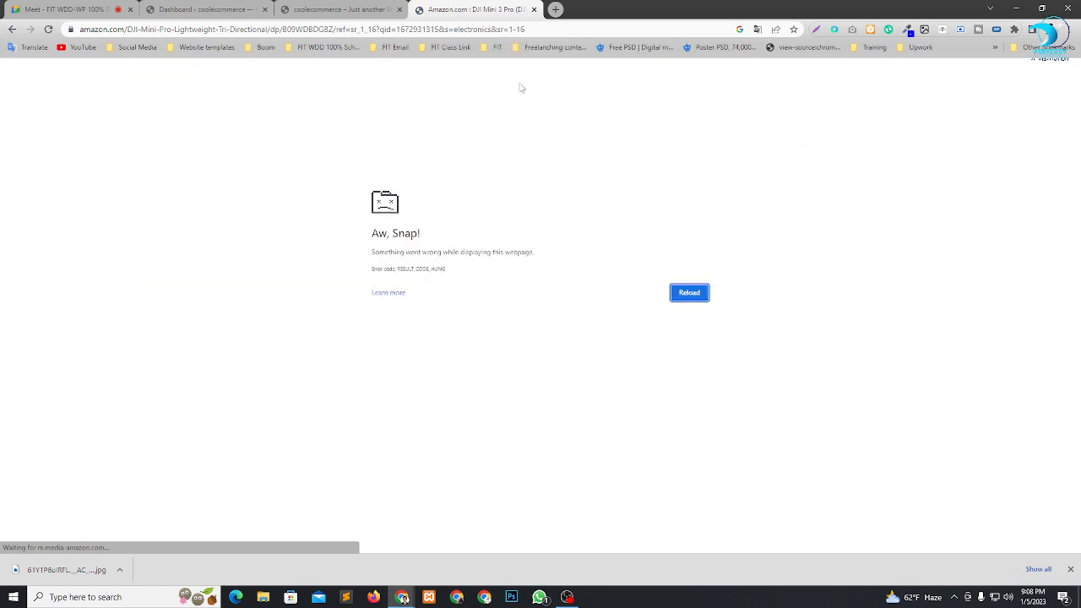
pyautogui.click(534, 10)
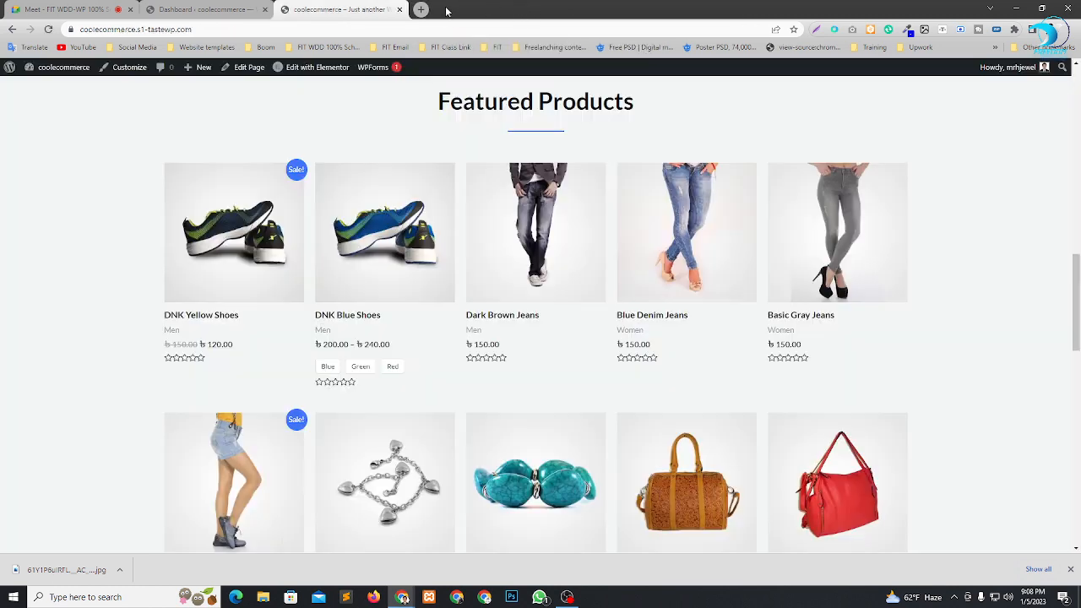
pyautogui.click(421, 9)
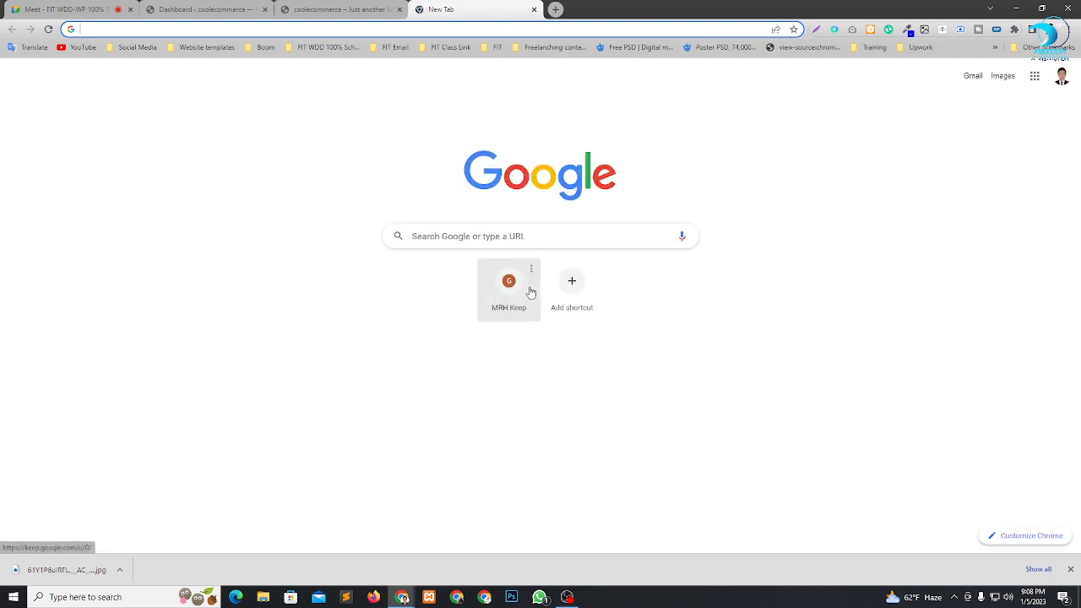
pyautogui.write('raz.com.bd')
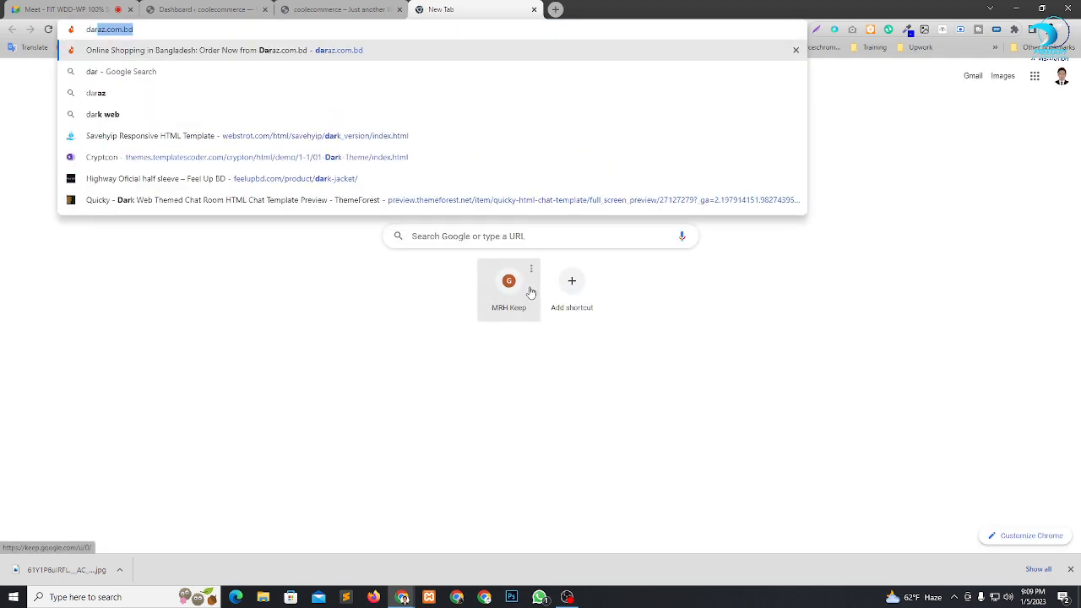
pyautogui.press('Return')
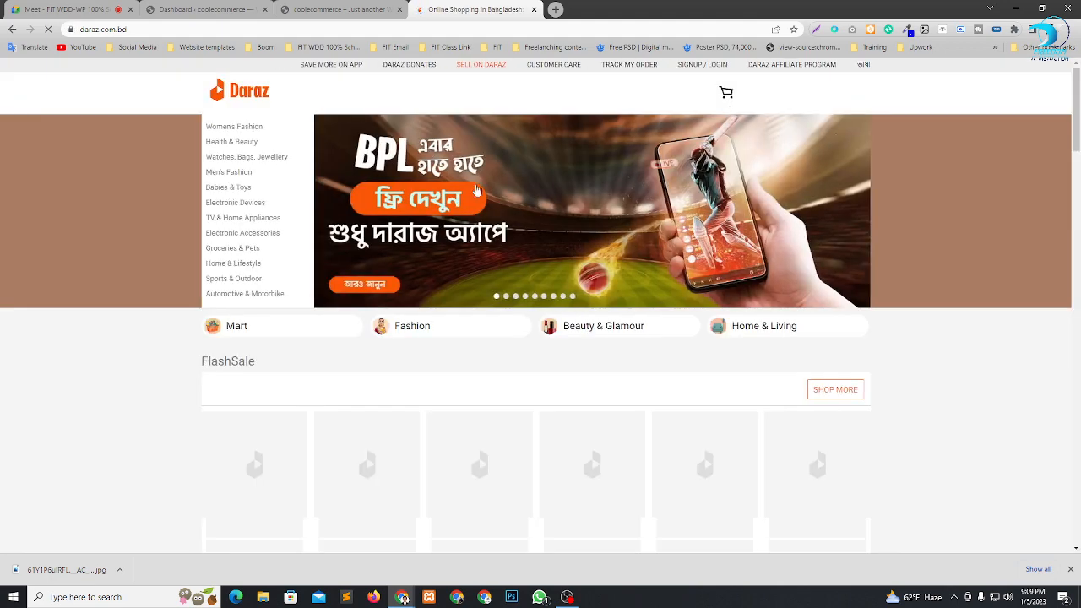
# Look through Daraz's home page down to the footer, examining its categories and how the product grid presents items.
pyautogui.scroll(-2, 660, 157)
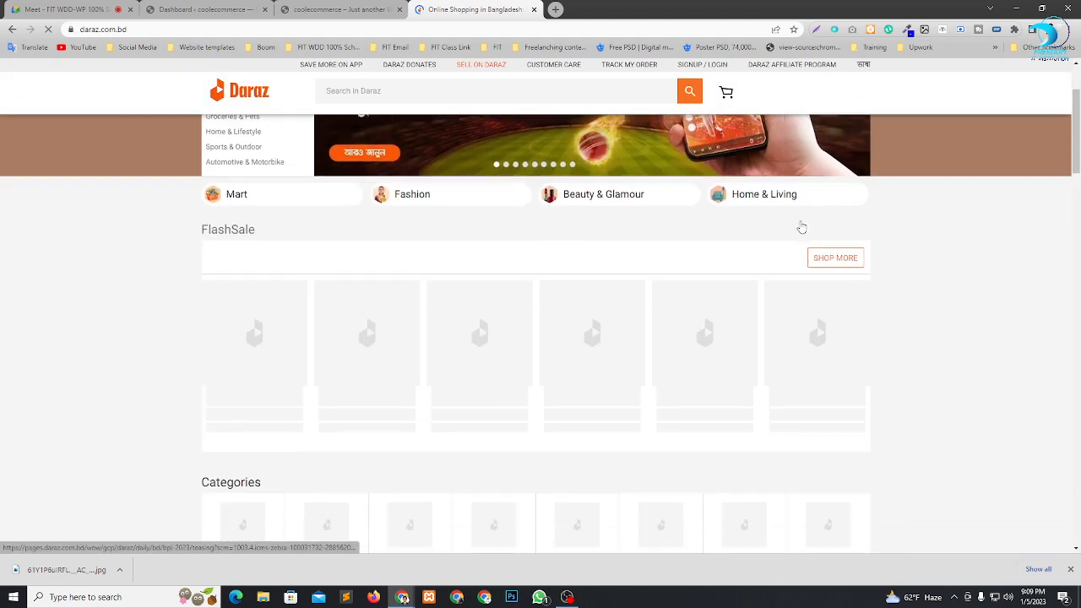
pyautogui.scroll(-2, 583, 245)
pyautogui.scroll(-4, 625, 229)
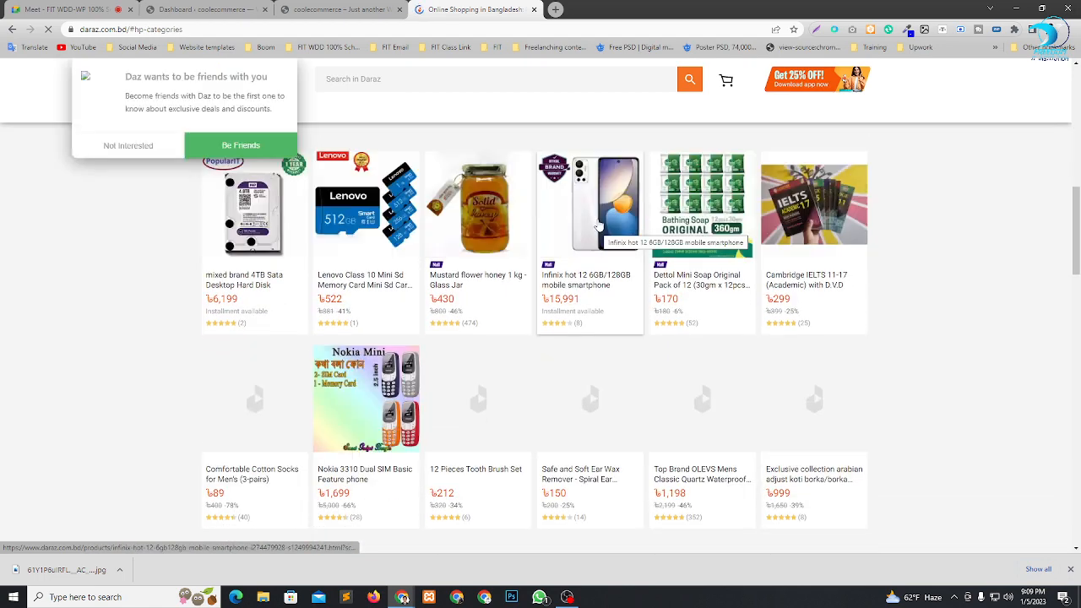
pyautogui.scroll(-3, 597, 224)
pyautogui.scroll(-3, 604, 211)
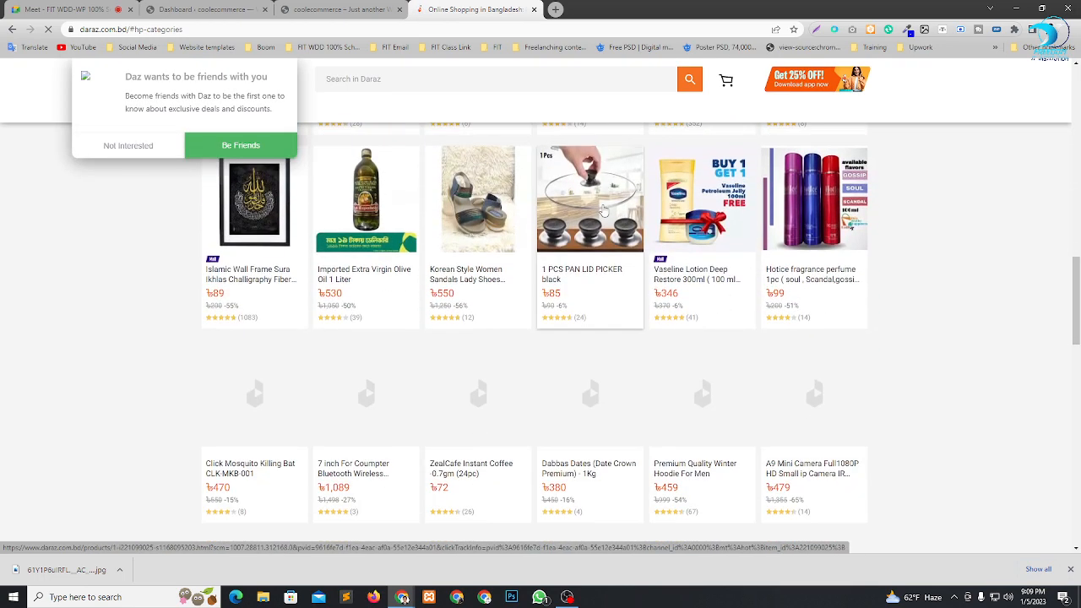
pyautogui.scroll(-1, 615, 199)
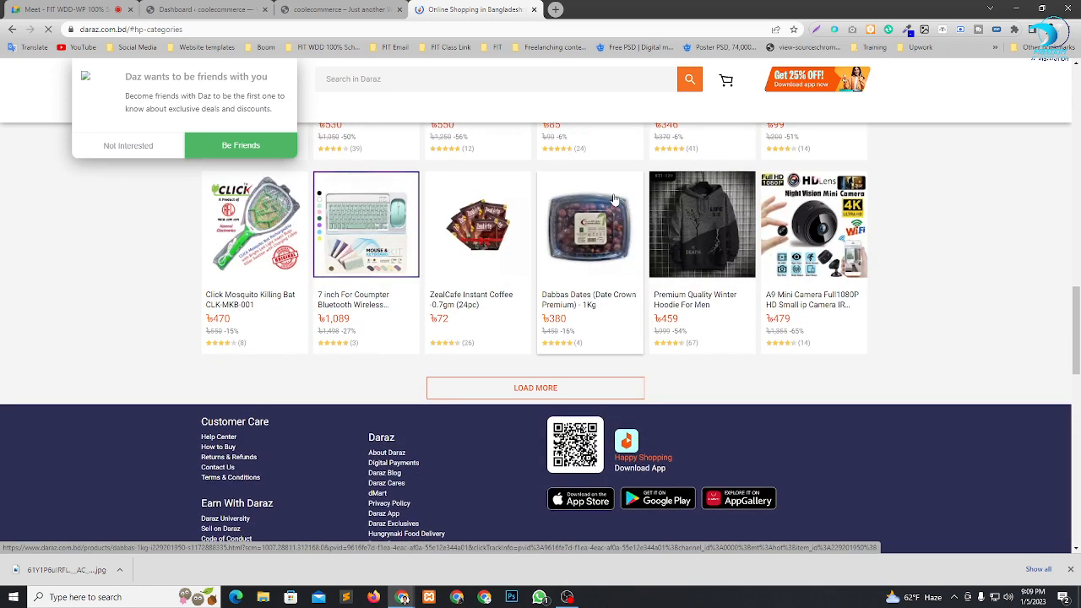
pyautogui.scroll(3, 591, 254)
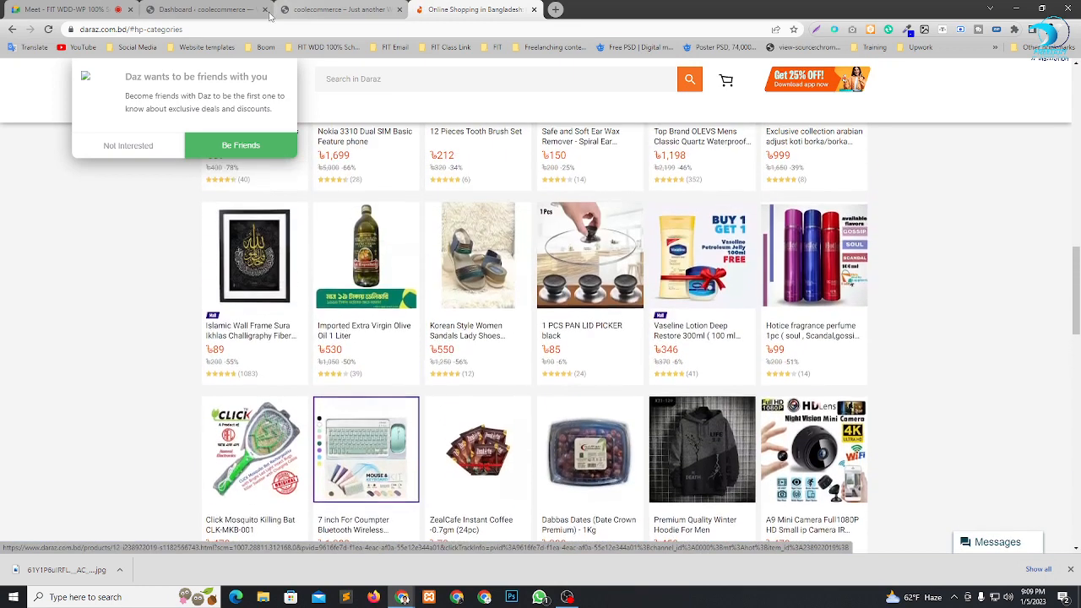
# Go to feelupbd.com and open the All Band Half Sleeve product from its best-selling section.
pyautogui.click(266, 27)
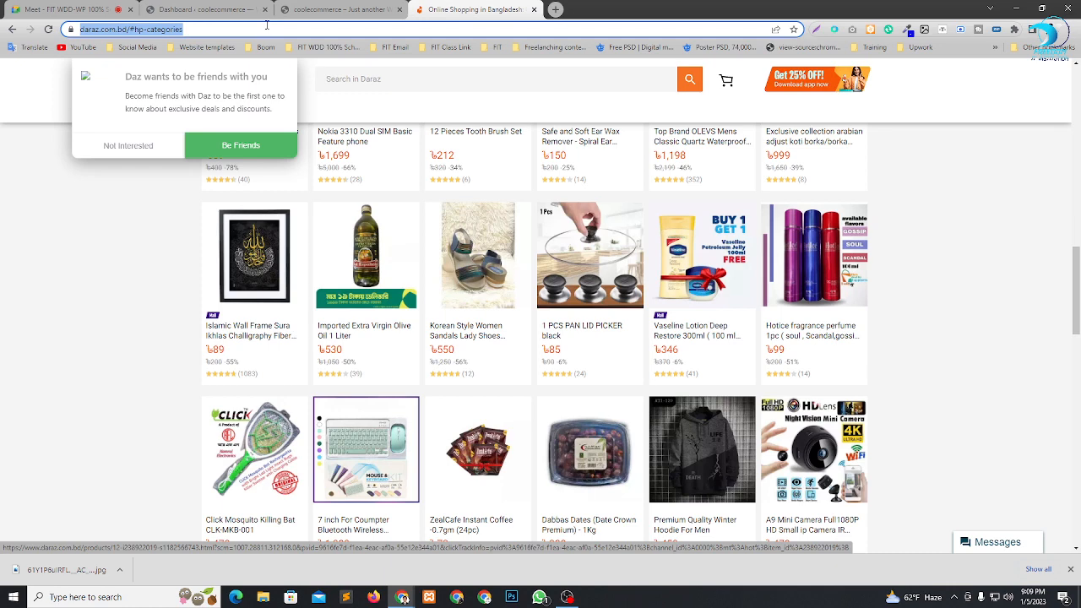
pyautogui.write('fee')
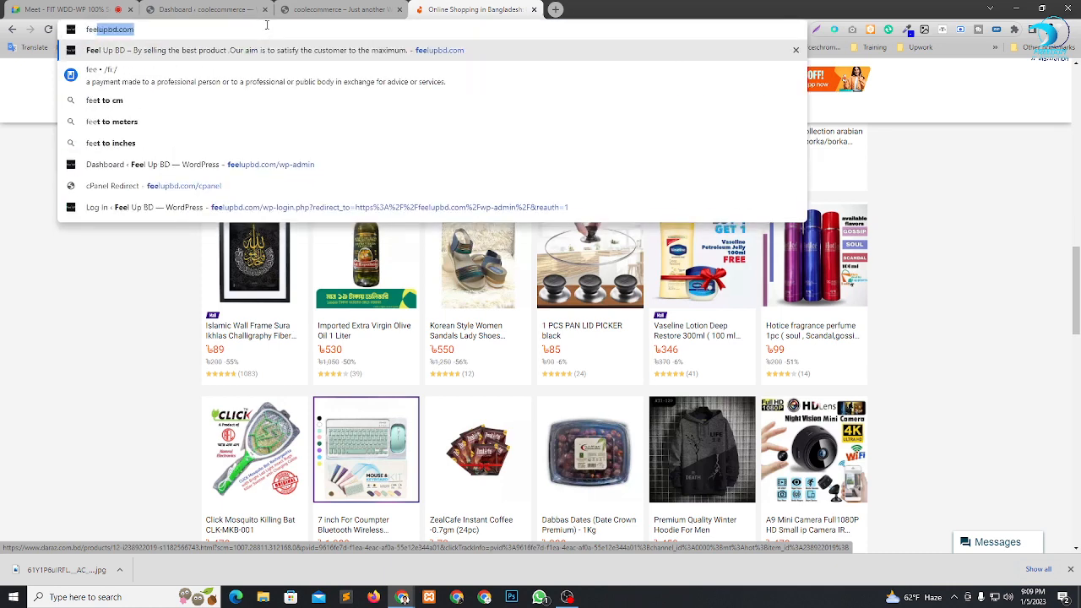
pyautogui.press('Return')
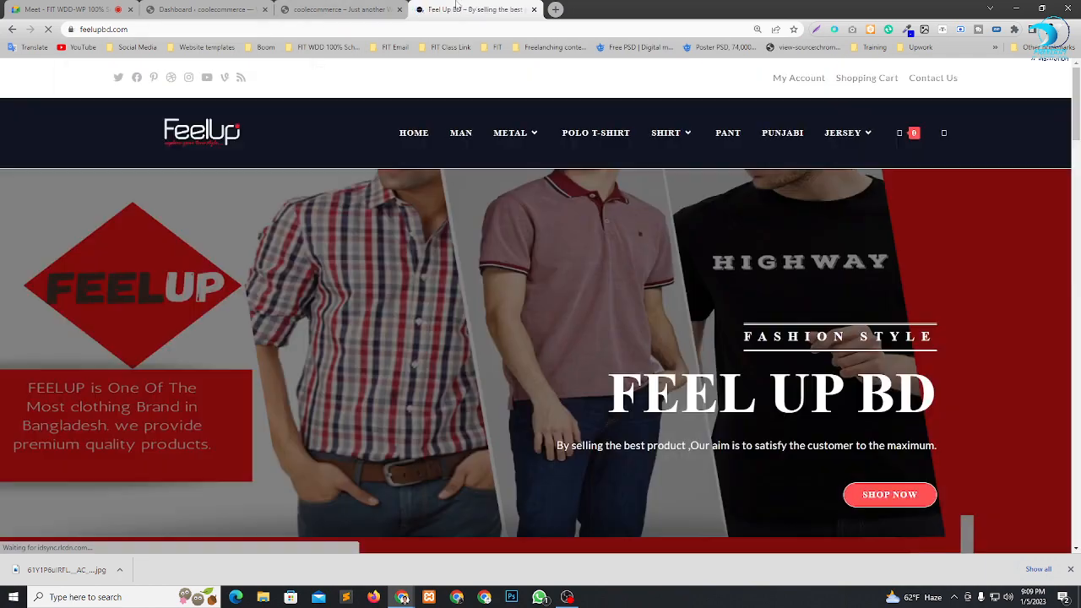
pyautogui.scroll(-10, 694, 193)
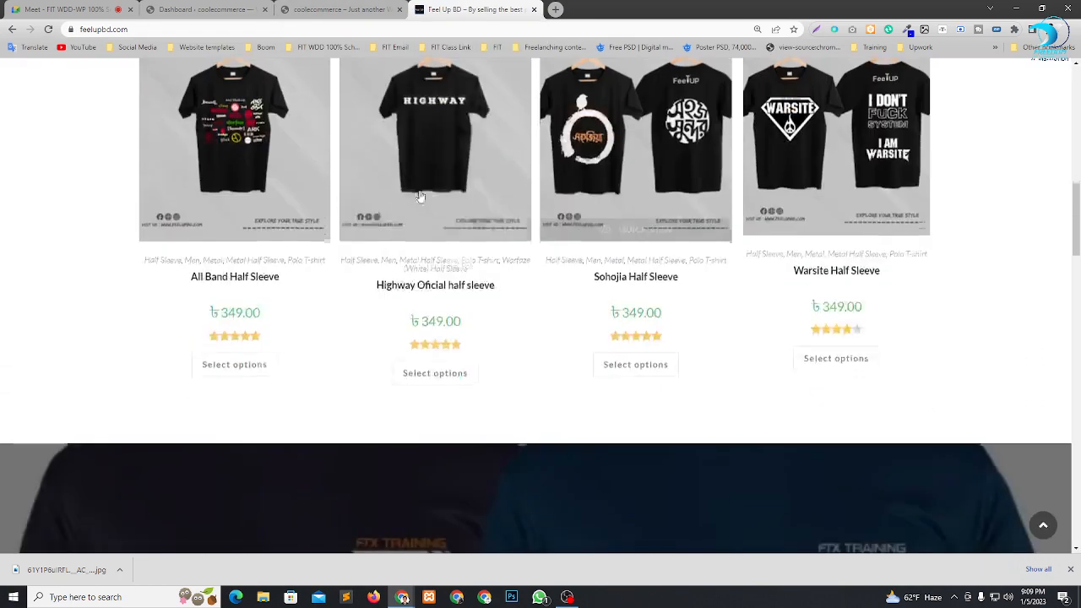
pyautogui.scroll(-5, 420, 196)
pyautogui.scroll(6, 420, 196)
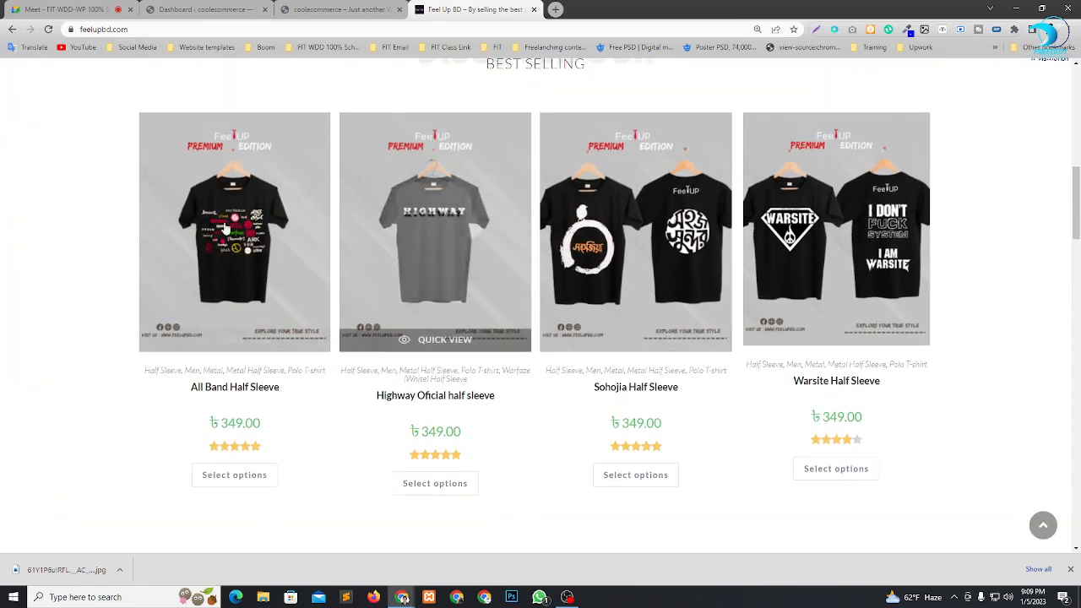
pyautogui.click(235, 272)
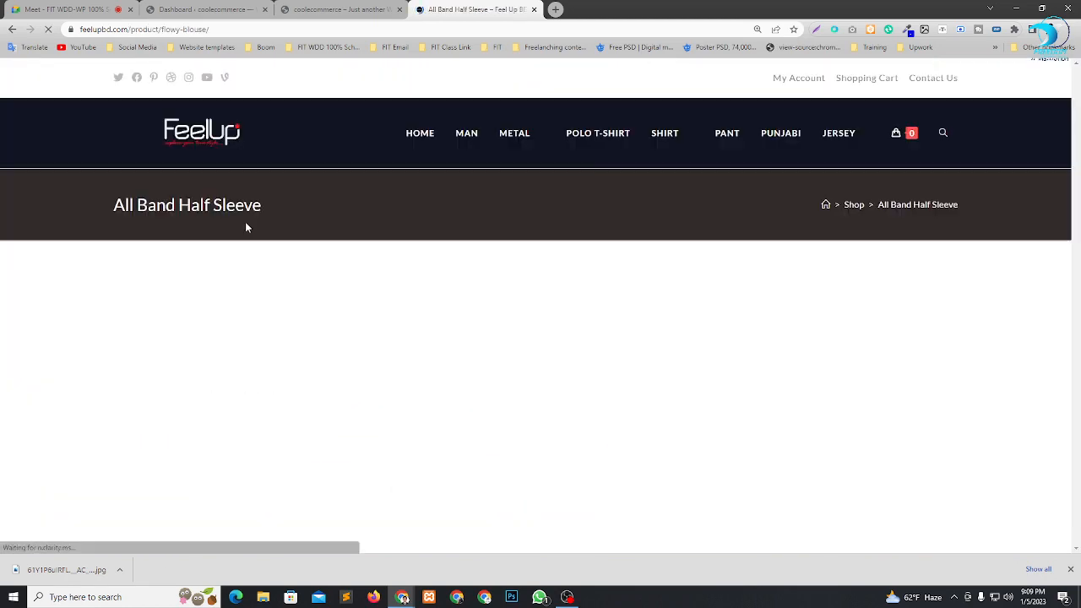
# Save the All Band Half Sleeve shirt's main product image as a JPG in the Downloads folder.
pyautogui.scroll(-2, 569, 248)
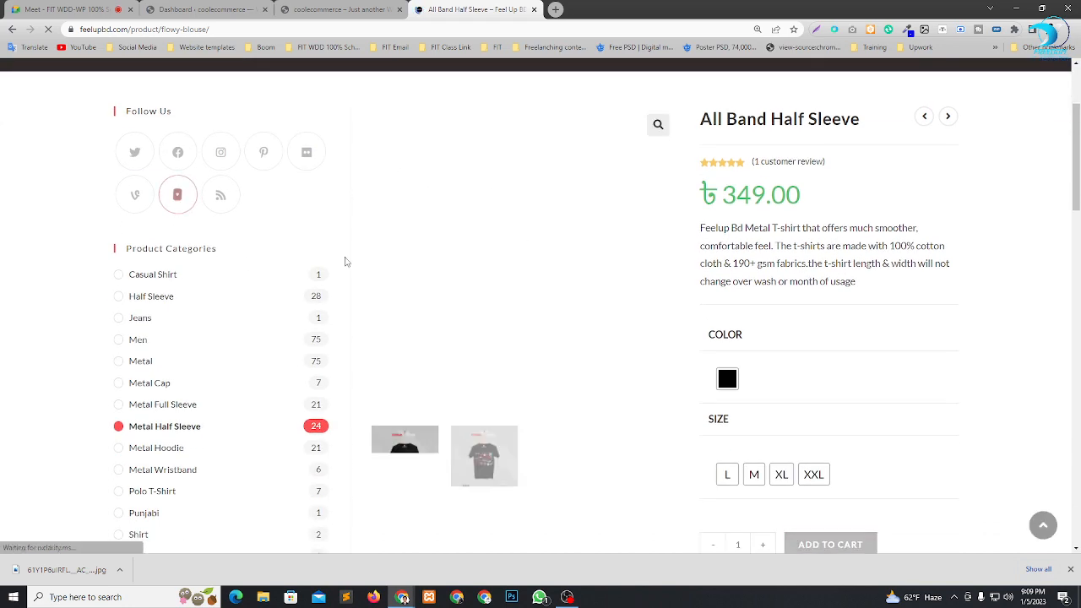
pyautogui.scroll(-1, 645, 253)
pyautogui.scroll(2, 644, 253)
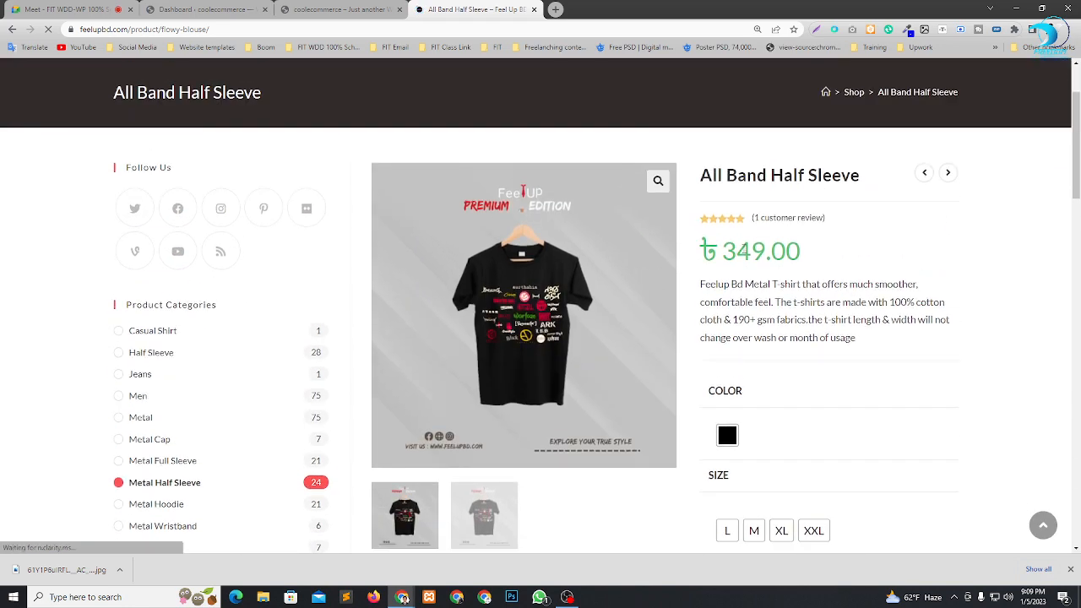
pyautogui.rightClick(494, 278)
pyautogui.moveTo(534, 382)
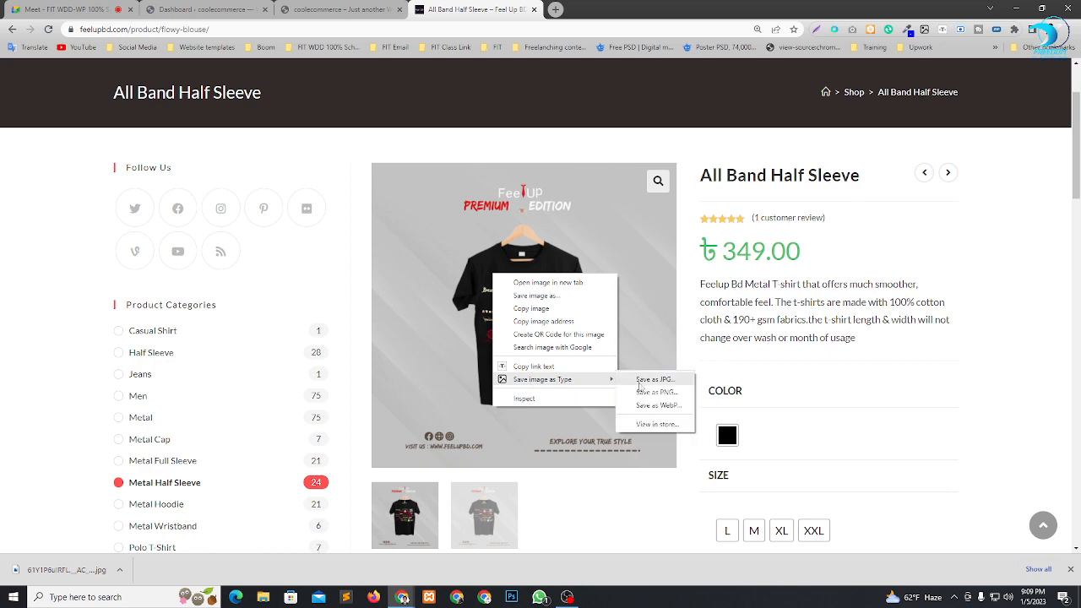
pyautogui.click(652, 389)
pyautogui.scroll(-1, 608, 291)
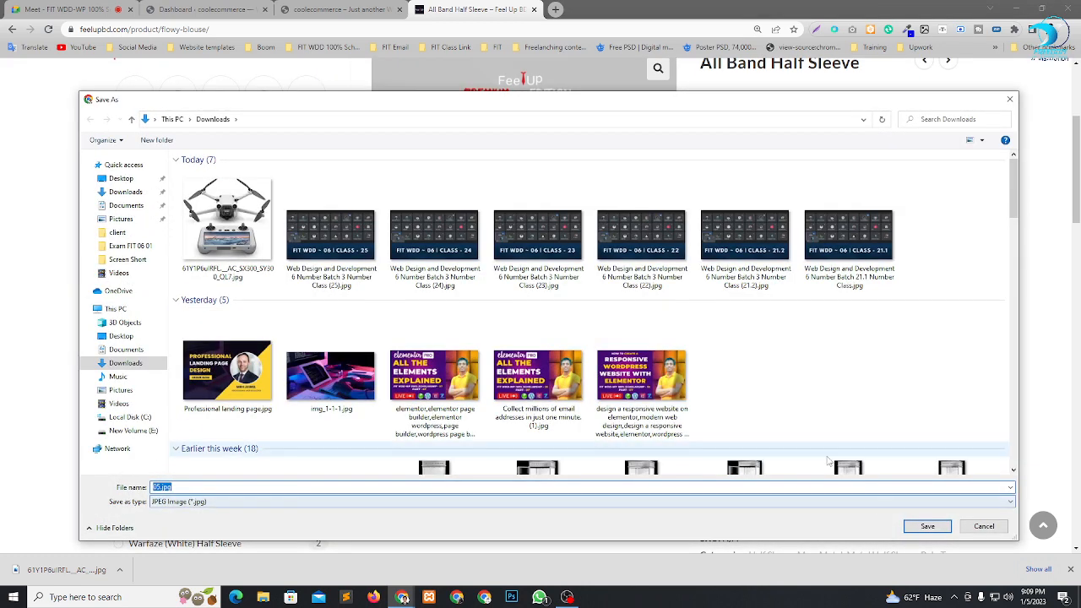
pyautogui.press('Return')
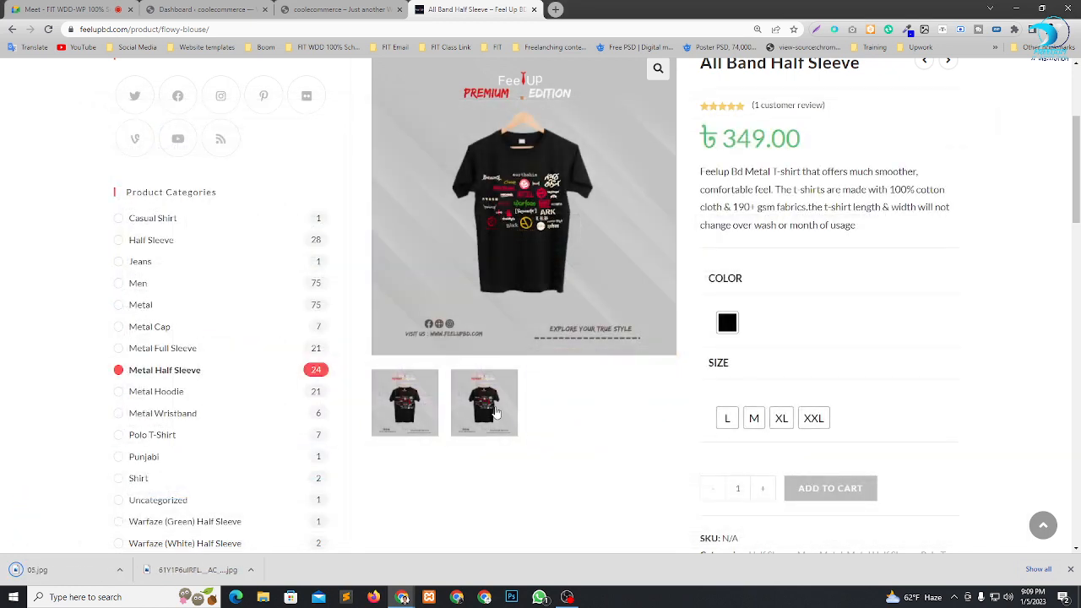
# Preview the shirt's two gallery images and copy the product title "All Band Half Sleeve".
pyautogui.click(496, 413)
pyautogui.click(412, 410)
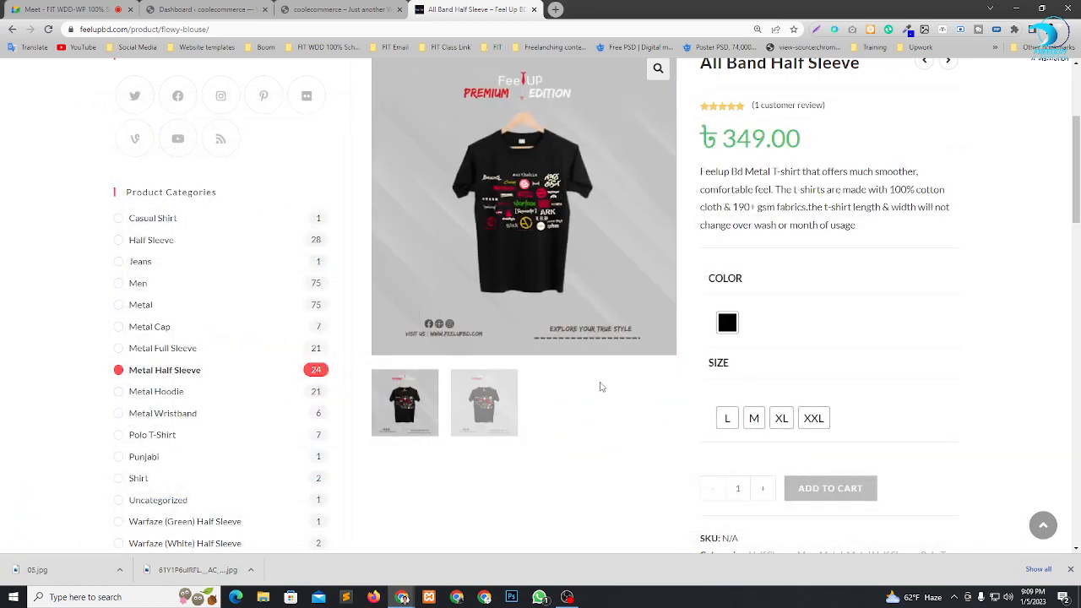
pyautogui.scroll(2, 603, 387)
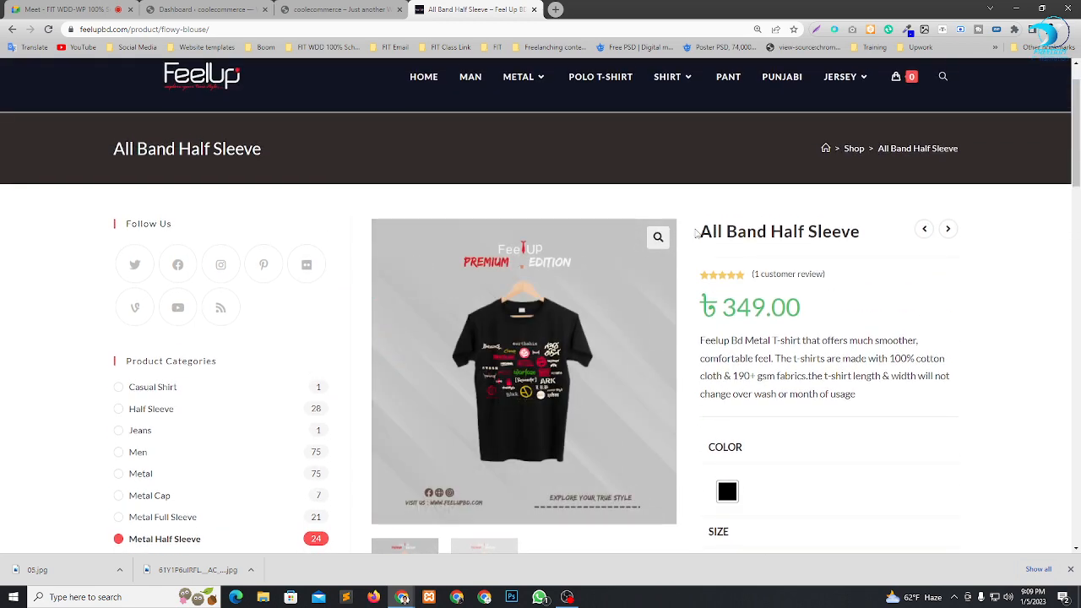
pyautogui.moveTo(699, 235)
pyautogui.mouseDown()
pyautogui.moveTo(871, 231)
pyautogui.moveTo(699, 233)
pyautogui.mouseUp()
pyautogui.hotkey('ctrl', 'c')
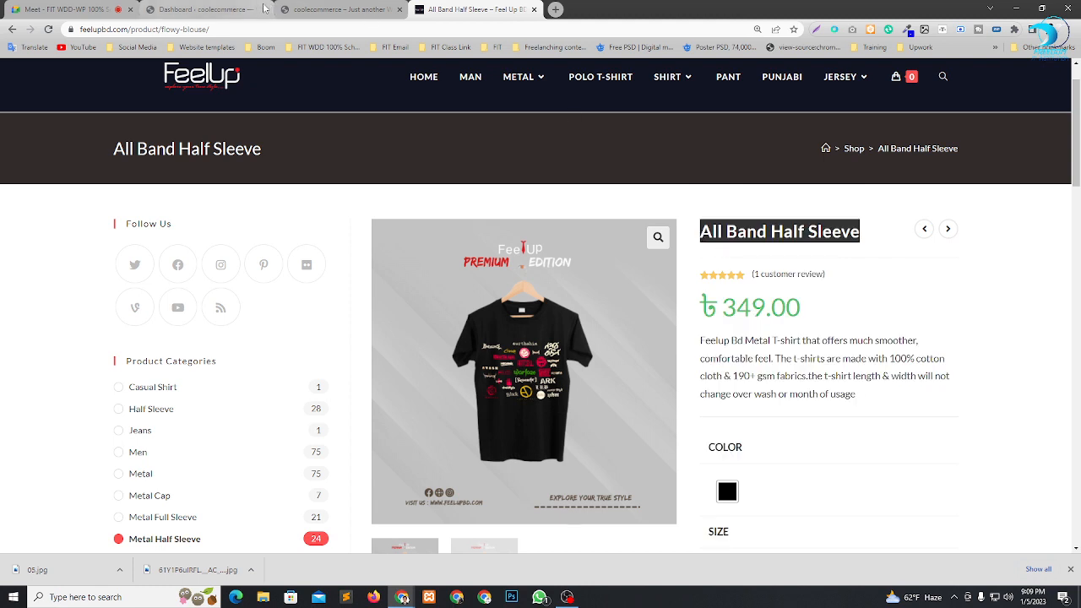
# Return to the coolecommerce WordPress dashboard, open All Products in a new tab and look through the existing products.
pyautogui.click(192, 9)
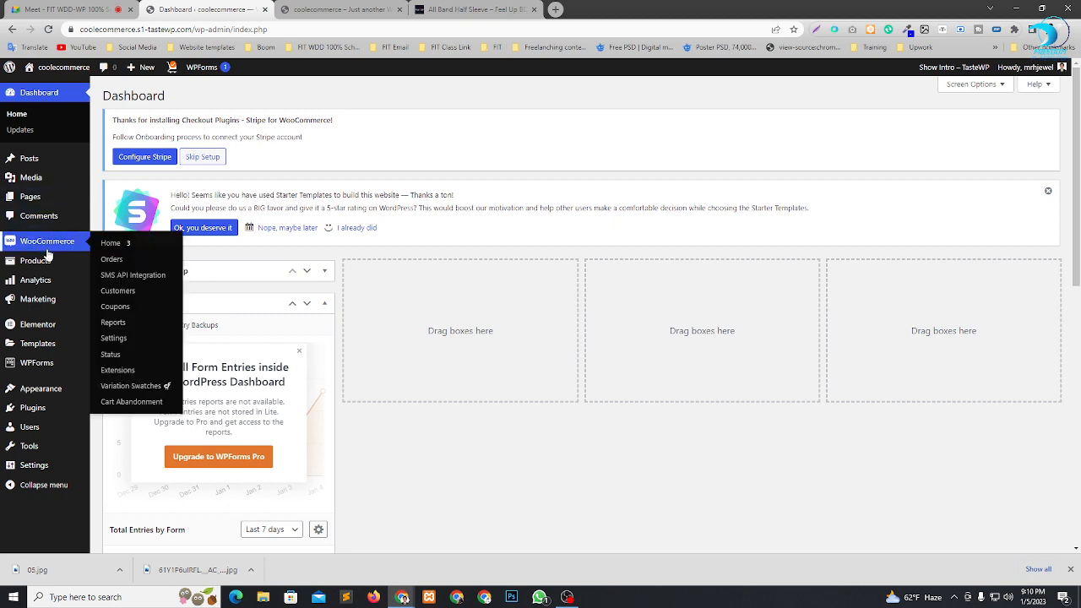
pyautogui.moveTo(17, 263)
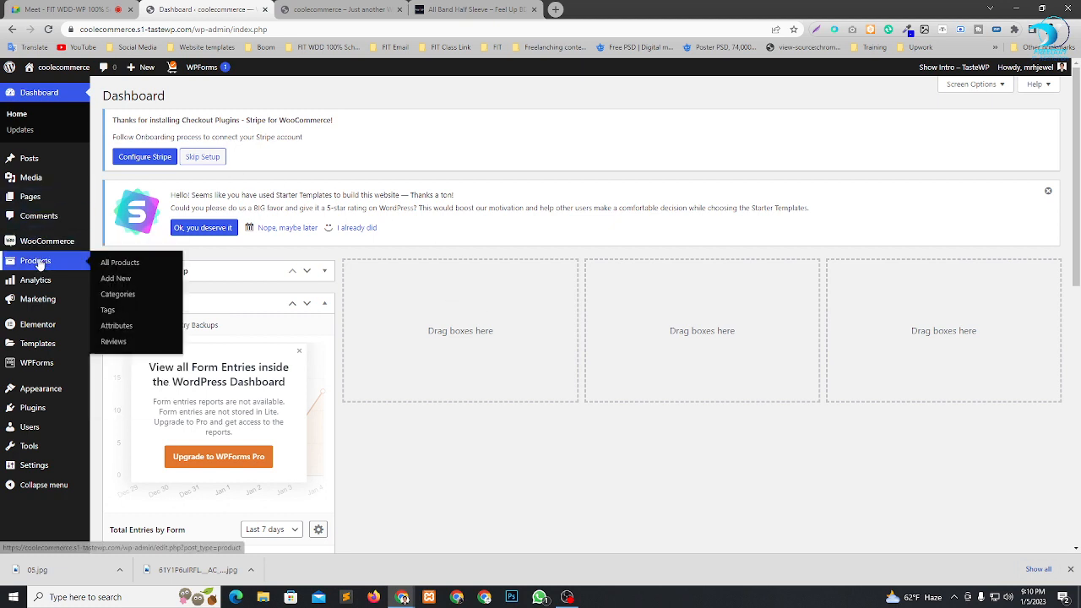
pyautogui.rightClick(122, 270)
pyautogui.click(140, 275)
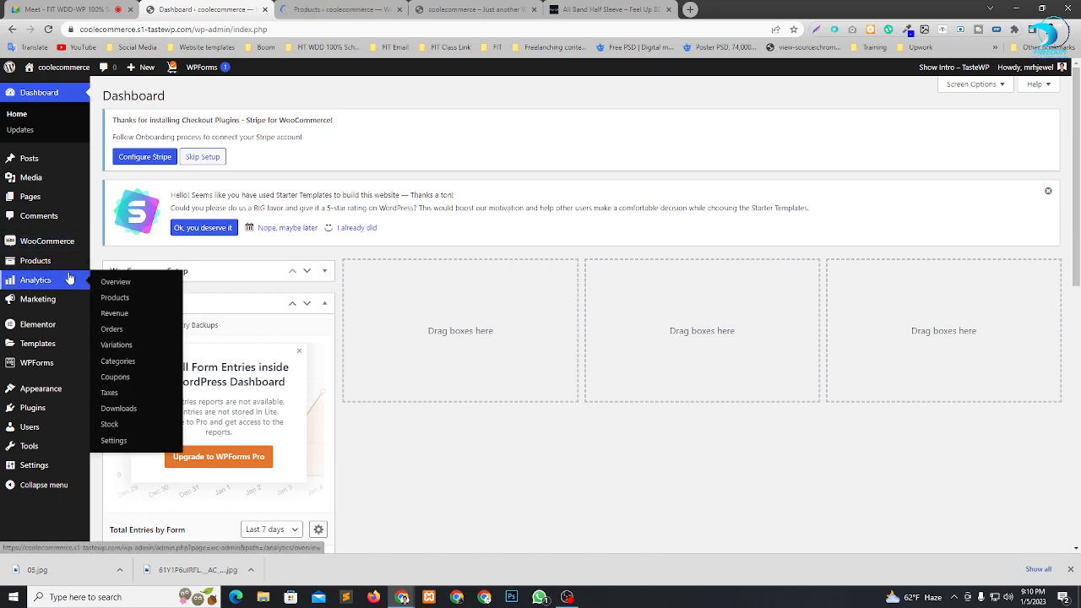
pyautogui.moveTo(60, 262)
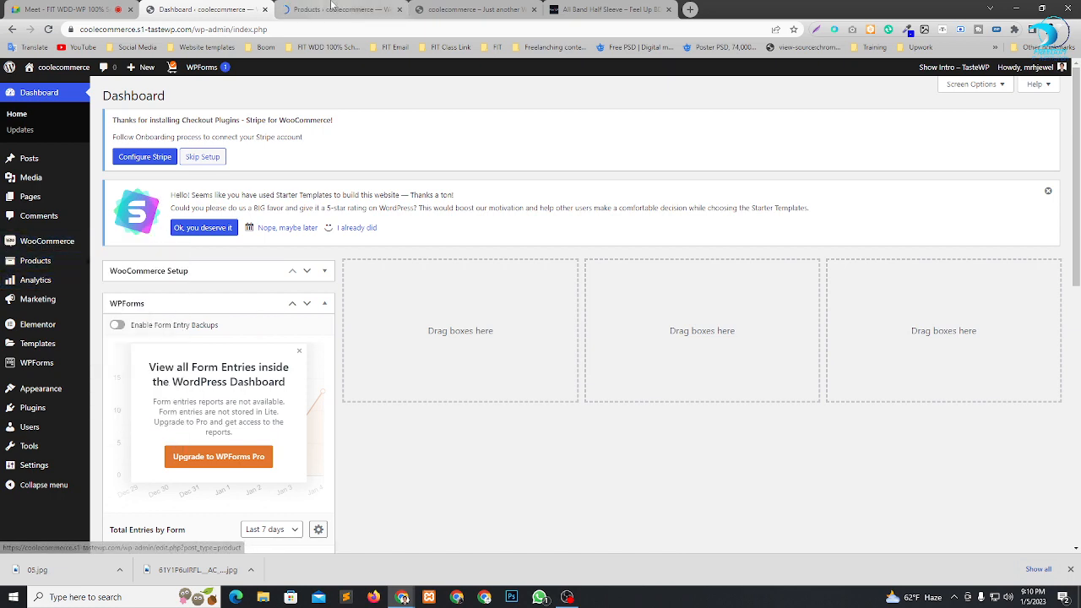
pyautogui.click(339, 11)
pyautogui.scroll(-10, 202, 405)
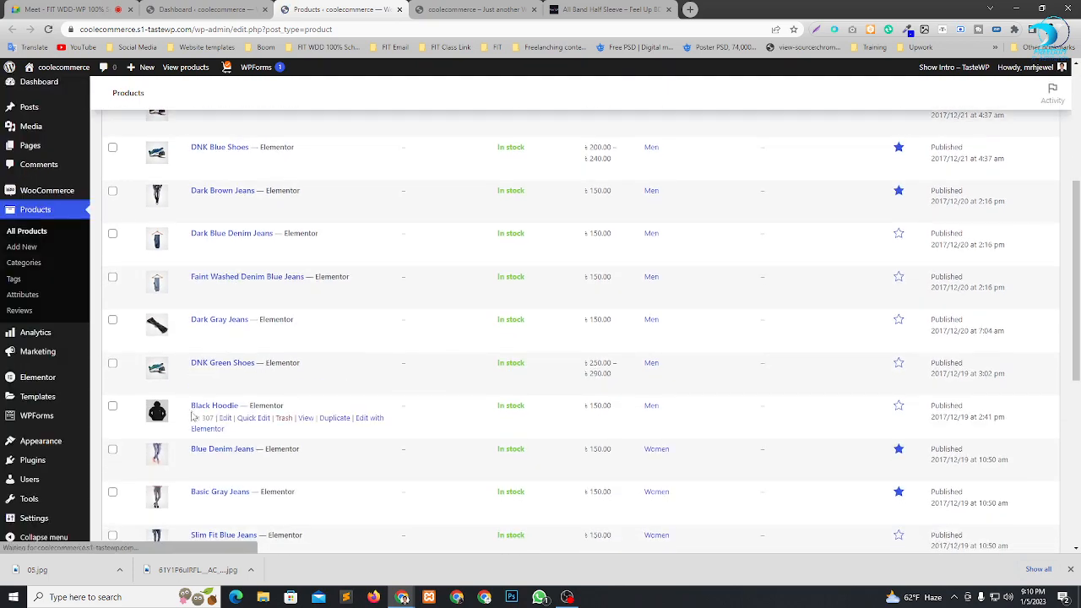
pyautogui.scroll(15, 218, 410)
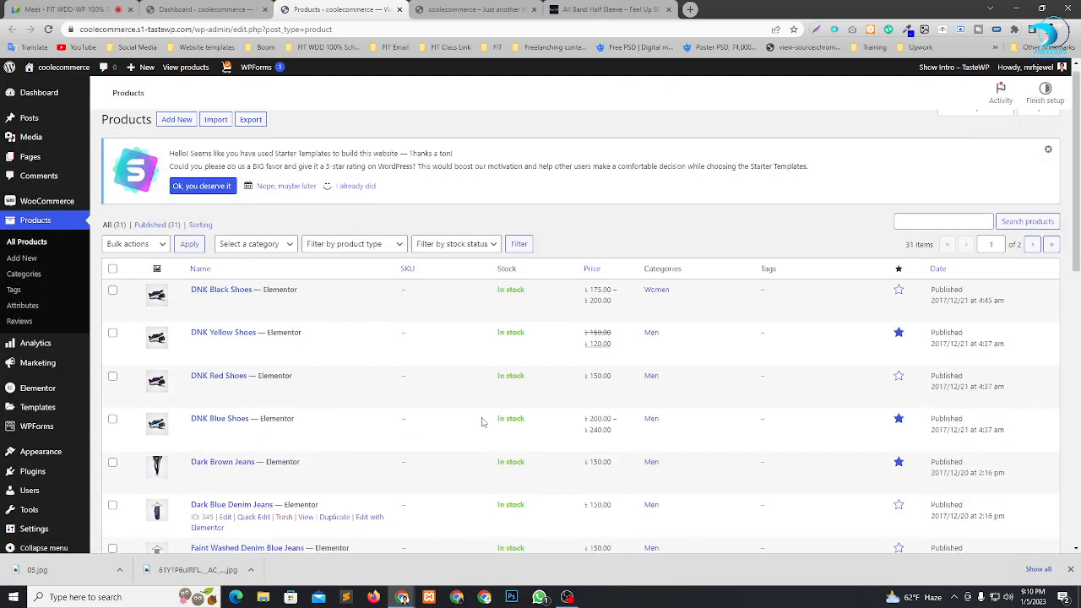
pyautogui.scroll(-7, 386, 350)
pyautogui.scroll(4, 380, 364)
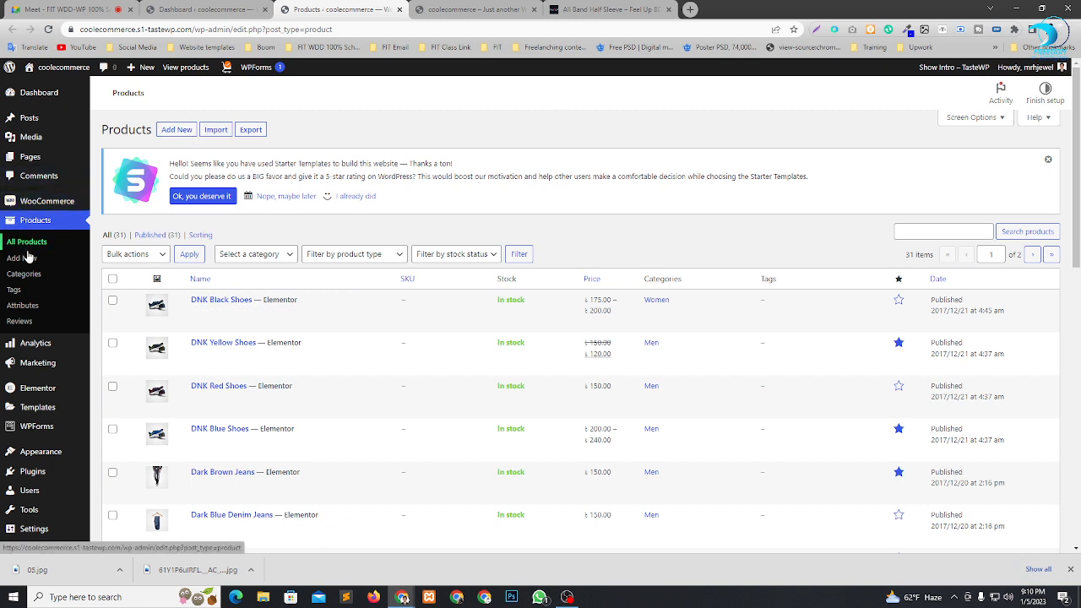
# Start a new product named "All Band Half Sleeve" and paste the shirt's intro paragraph from the feelupbd.com page into its product description.
pyautogui.click(180, 134)
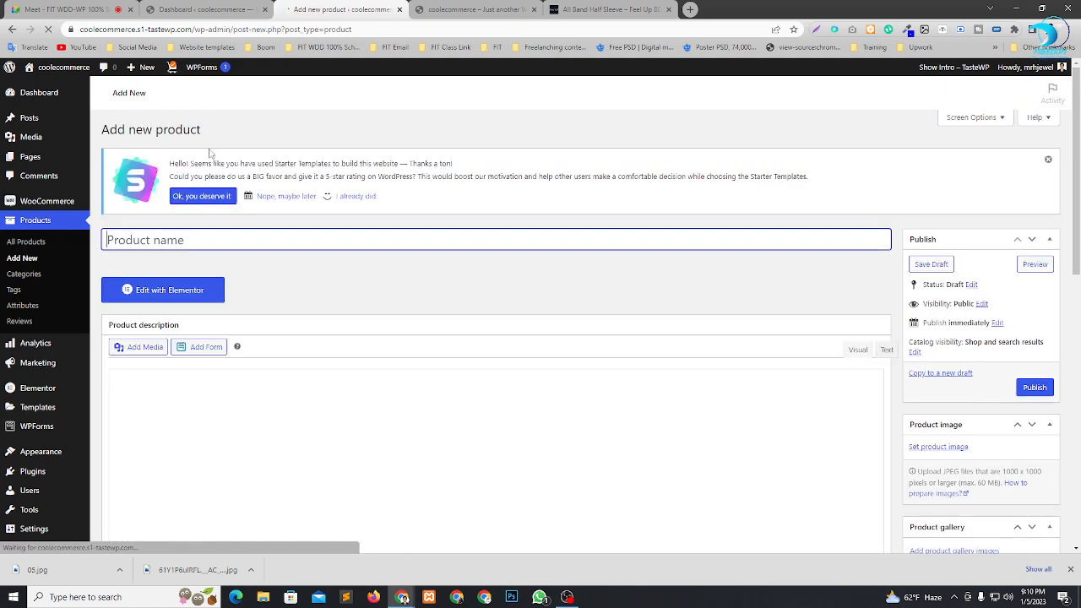
pyautogui.hotkey('ctrl', 'v')
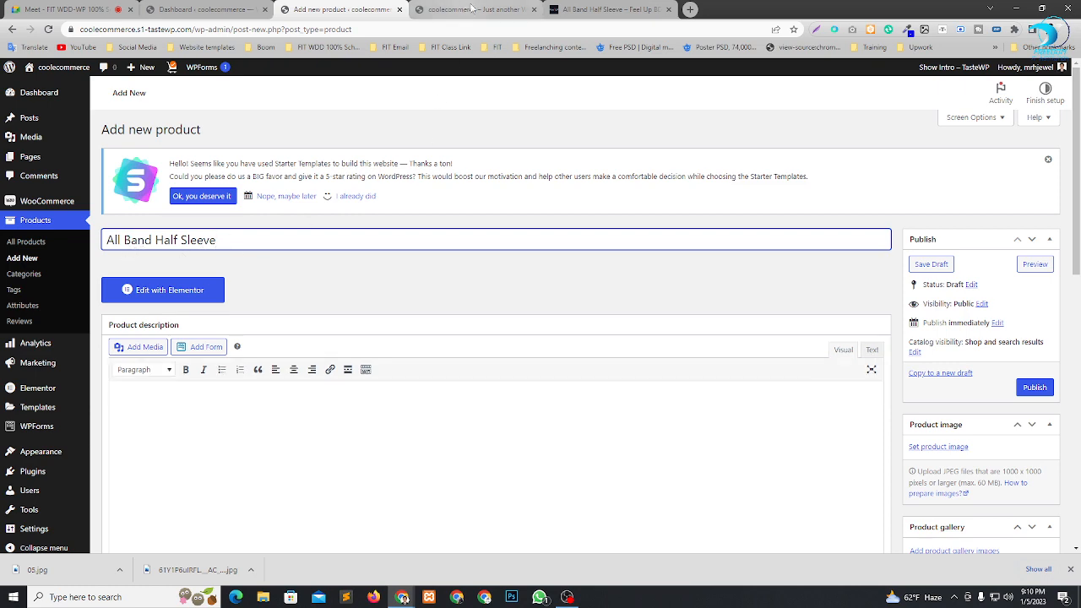
pyautogui.click(608, 9)
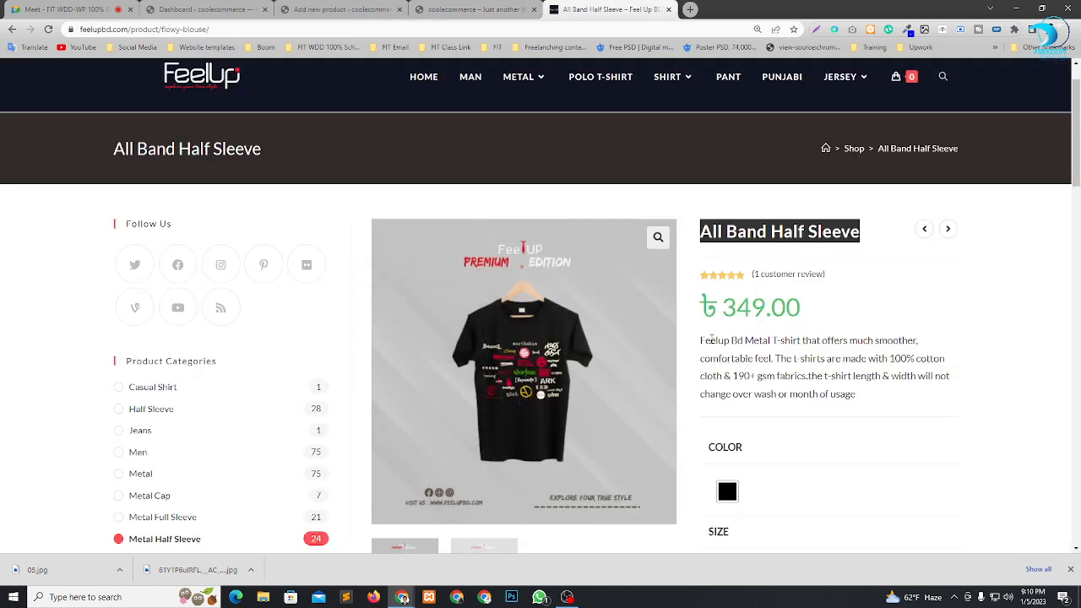
pyautogui.moveTo(701, 339); pyautogui.dragTo(870, 396)
pyautogui.hotkey('ctrl', 'c')
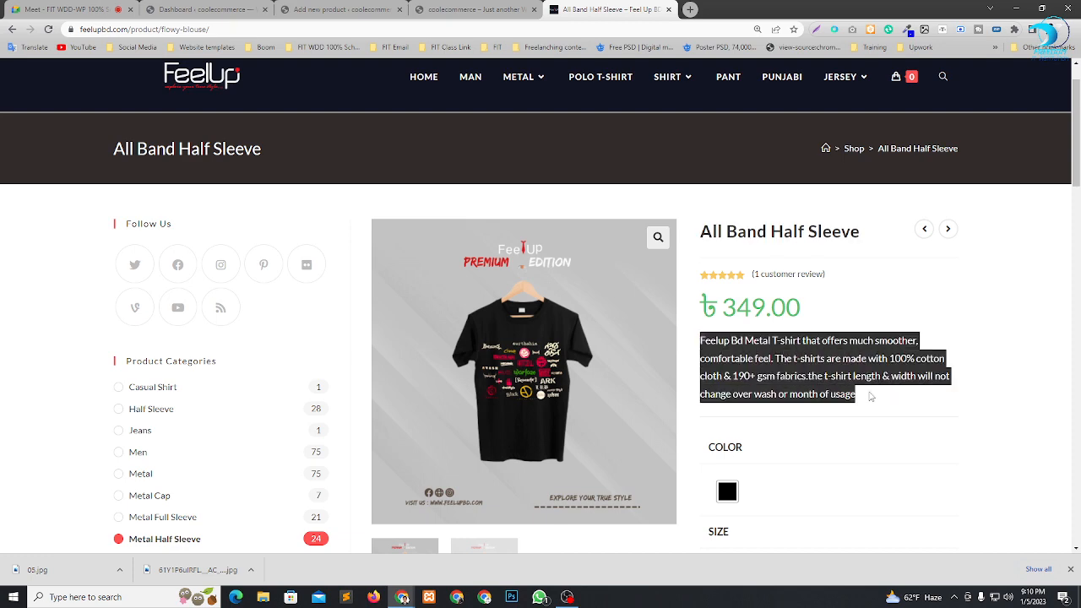
pyautogui.click(466, 10)
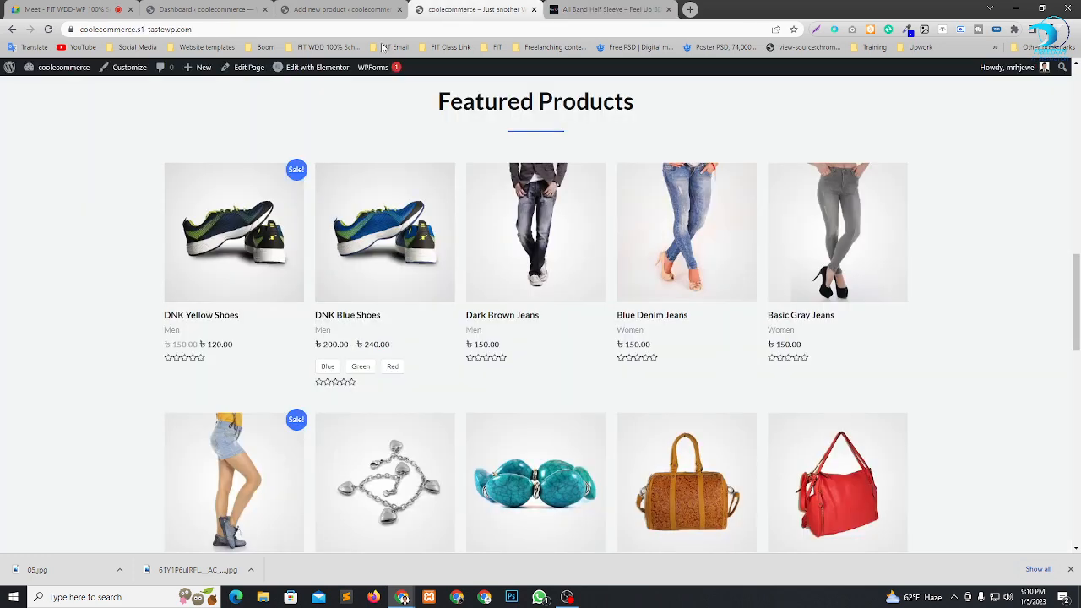
pyautogui.click(312, 10)
pyautogui.scroll(-3, 257, 304)
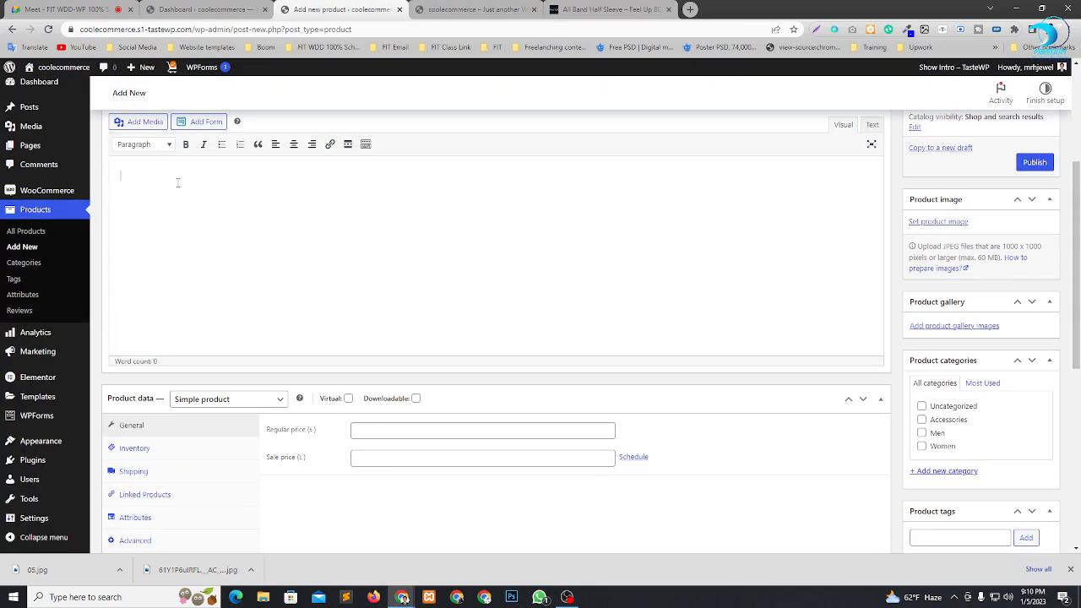
pyautogui.click(180, 176)
pyautogui.hotkey('ctrl', 'v')
# Copy the full PRODUCTS DESCRIPTION text through the size chart from the feelupbd.com page and paste it below the intro paragraph in the product description.
pyautogui.click(443, 11)
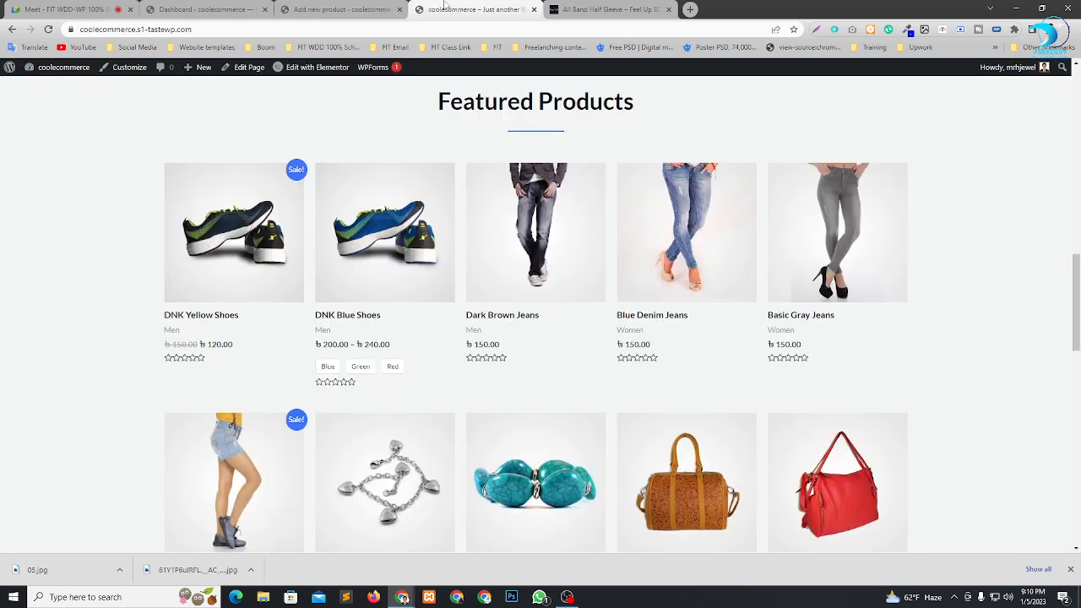
pyautogui.click(625, 9)
pyautogui.scroll(-7, 881, 335)
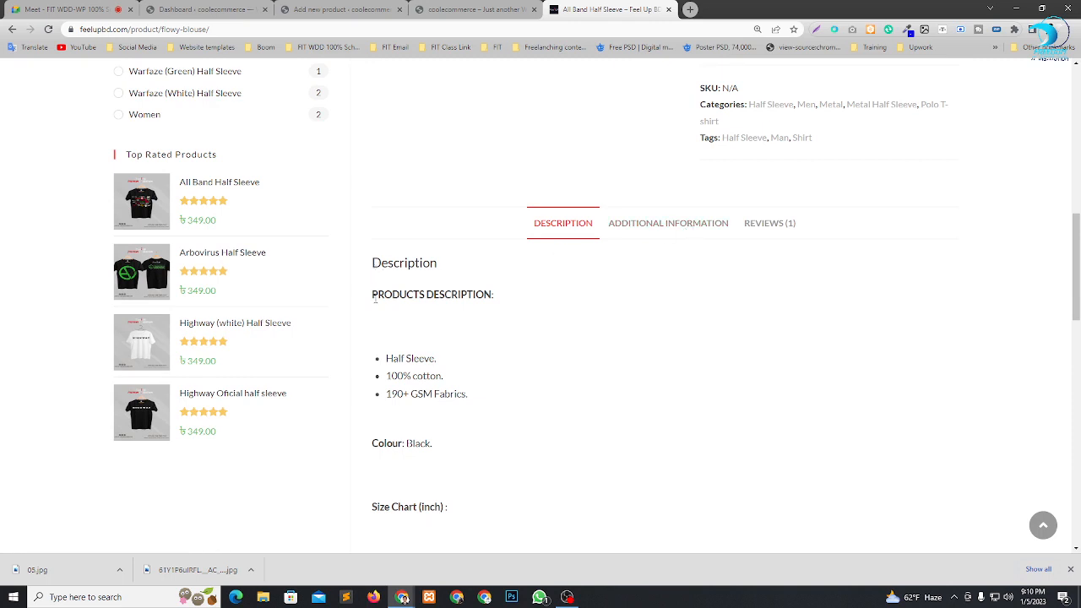
pyautogui.moveTo(375, 297); pyautogui.dragTo(498, 392)
pyautogui.scroll(-3, 473, 422)
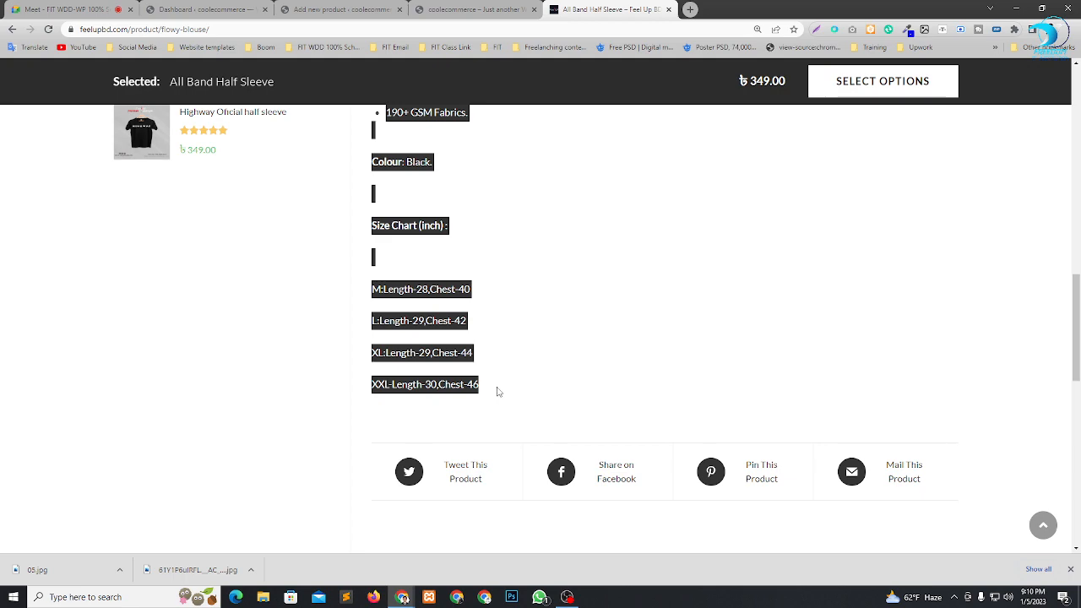
pyautogui.scroll(5, 724, 451)
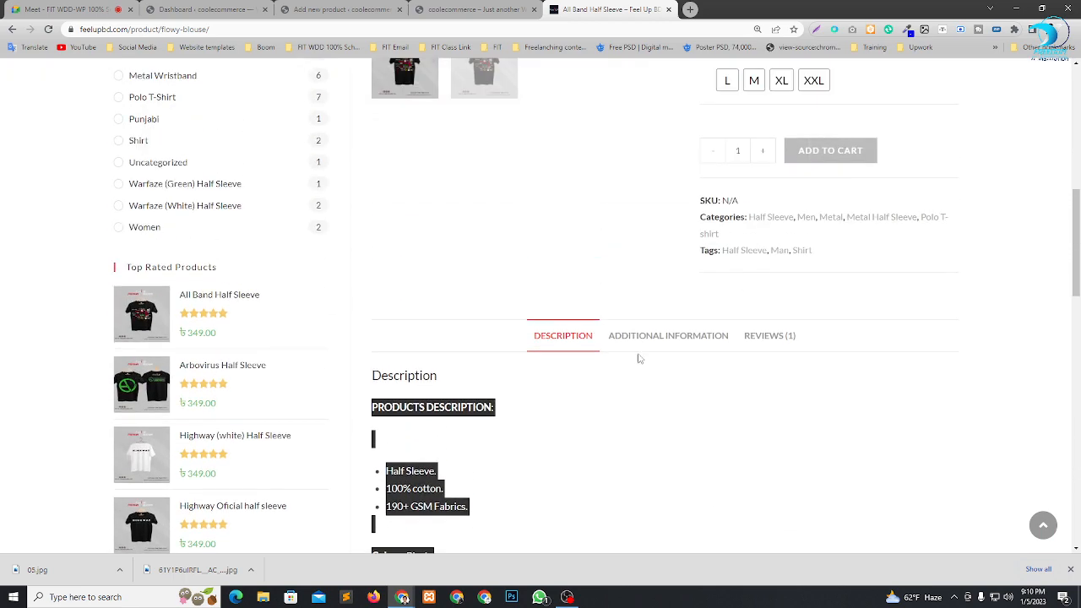
pyautogui.scroll(3, 640, 359)
pyautogui.click(336, 9)
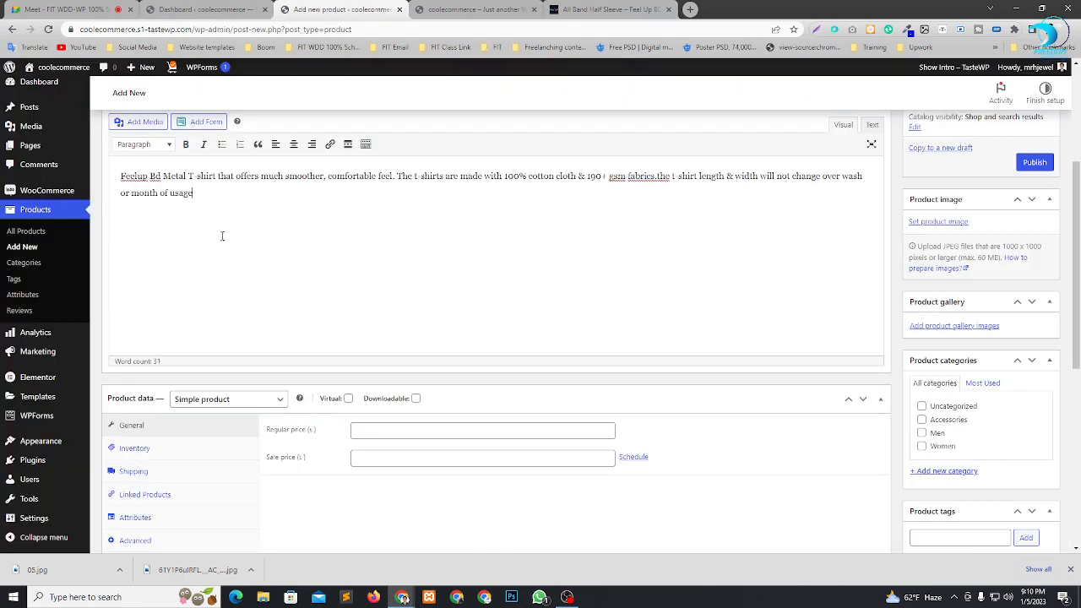
pyautogui.scroll(-5, 222, 236)
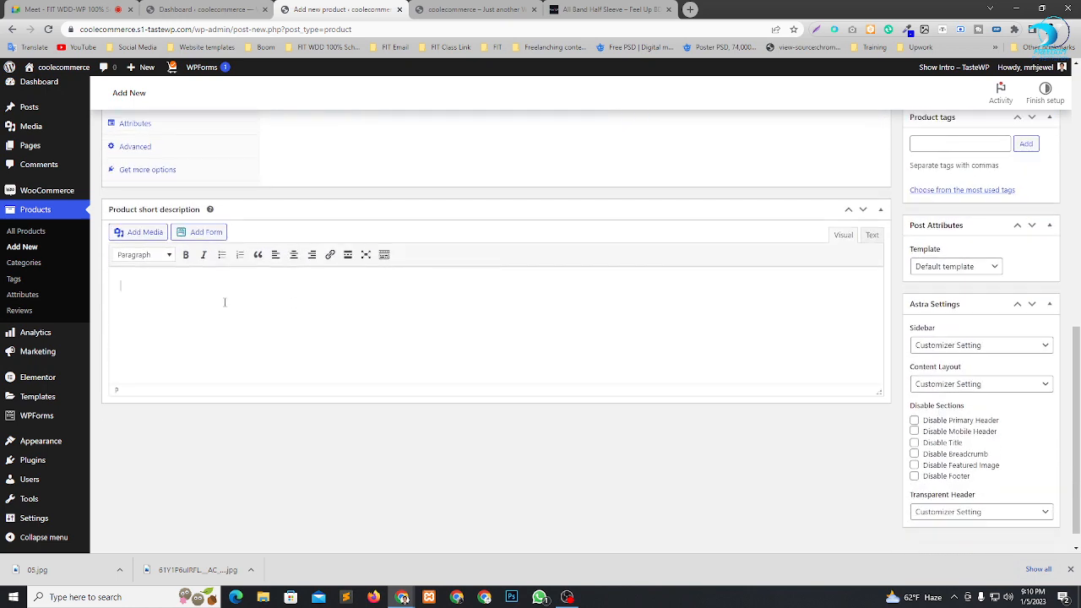
pyautogui.scroll(5, 510, 308)
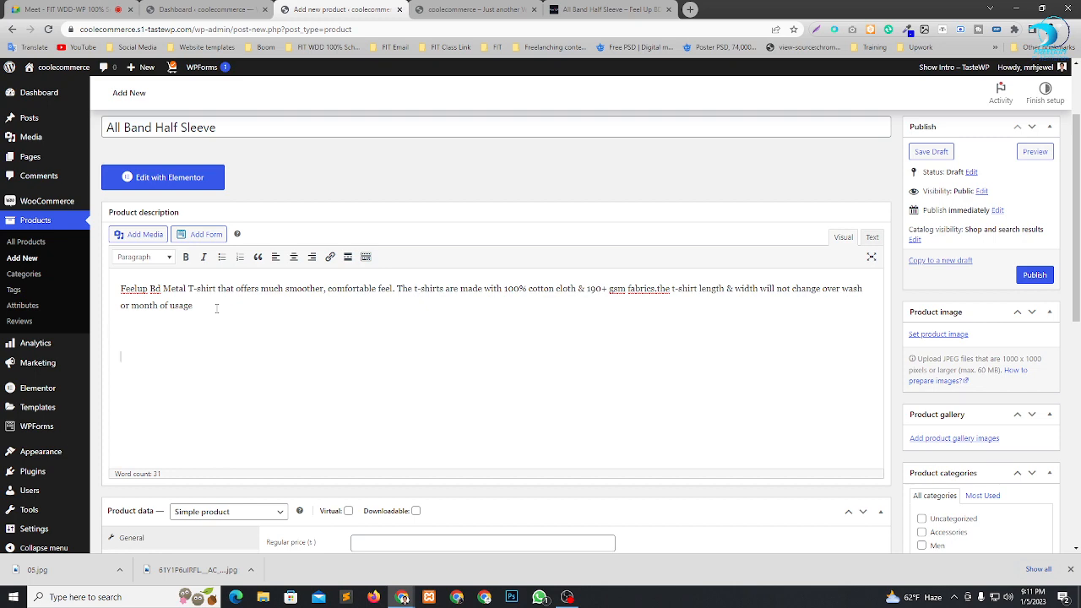
pyautogui.hotkey('ctrl', 'v')
pyautogui.scroll(3, 240, 272)
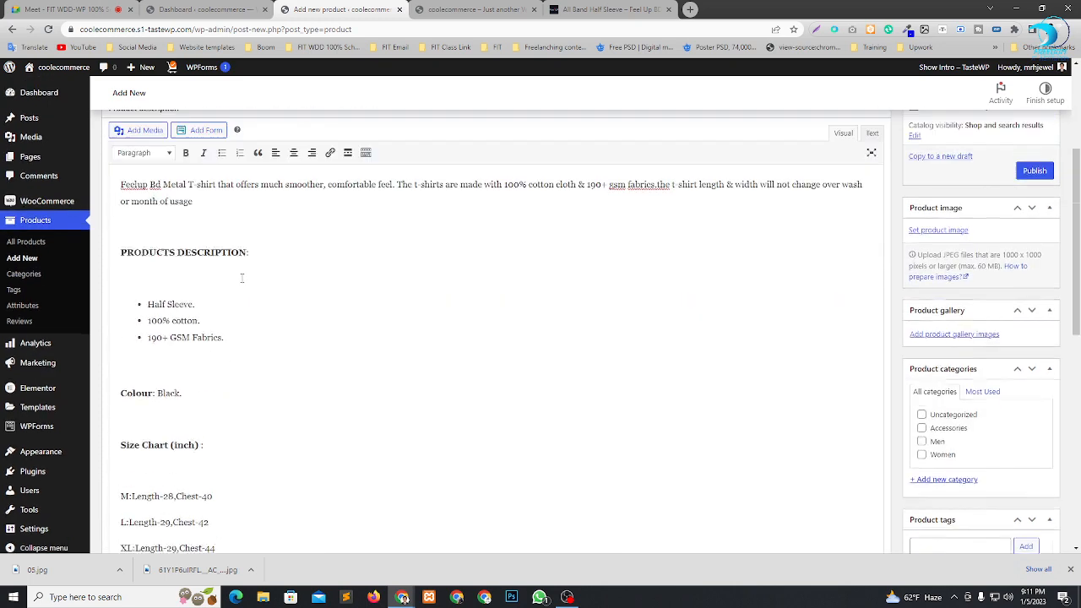
# Move the "Feelup Bd Metal T-shirt" intro paragraph from the product description to the product short description.
pyautogui.moveTo(206, 324); pyautogui.dragTo(101, 290)
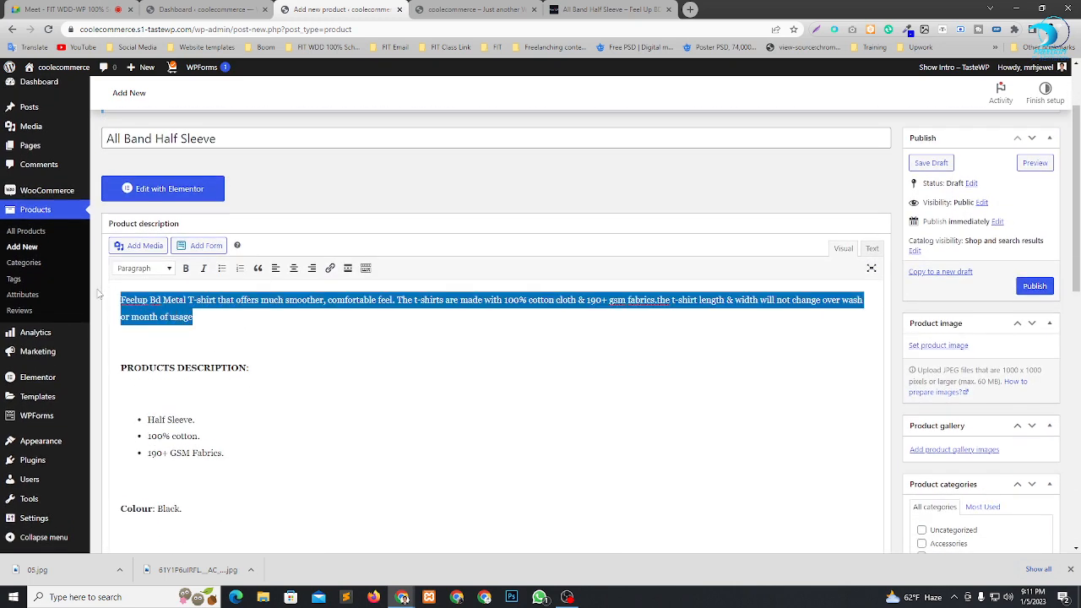
pyautogui.hotkey('ctrl', 'x')
pyautogui.scroll(-10, 296, 380)
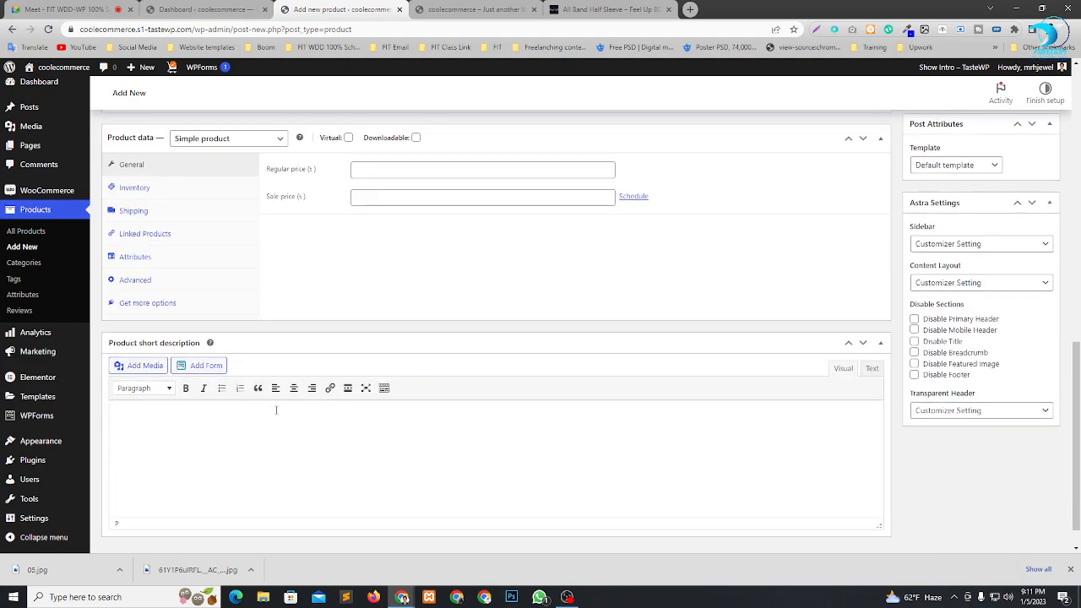
pyautogui.hotkey('ctrl', 'v')
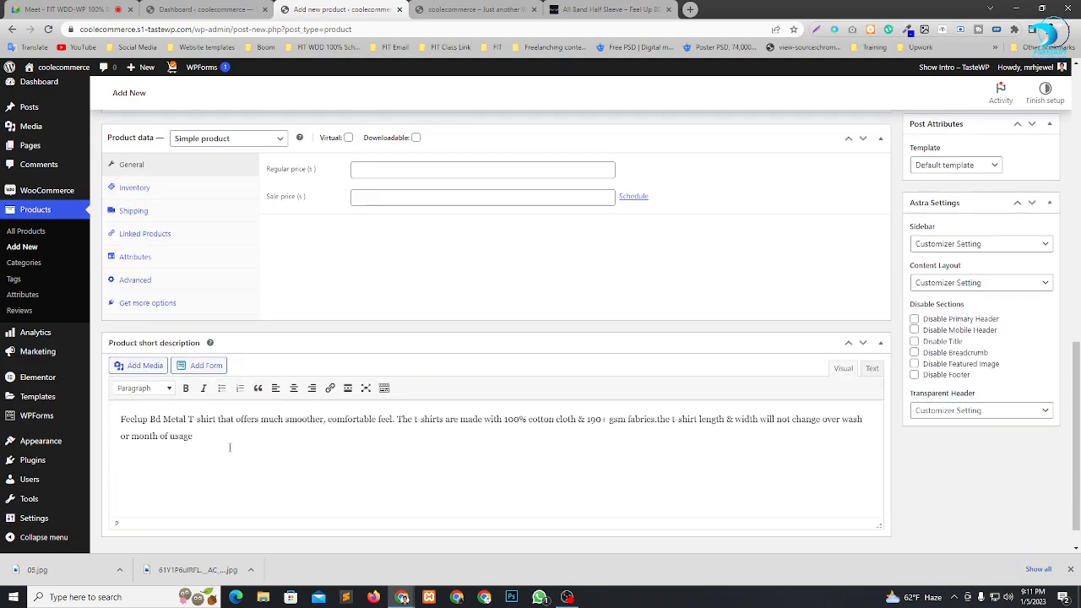
# Keep the product type as Simple product and set the regular price to 349 from the feelupbd.com page, with no sale price.
pyautogui.scroll(10, 230, 439)
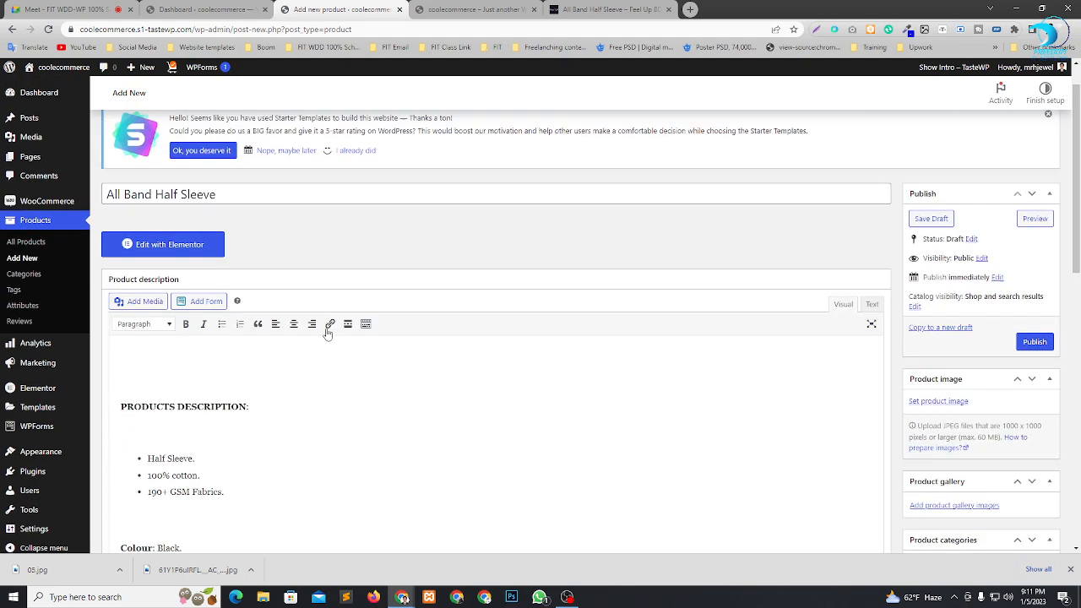
pyautogui.scroll(-8, 363, 261)
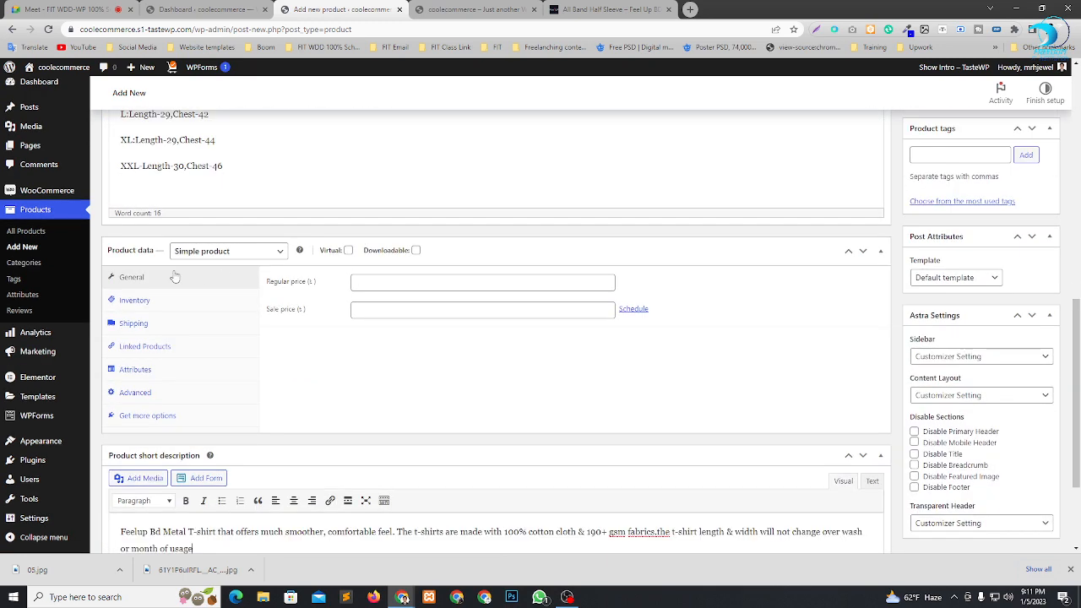
pyautogui.click(230, 251)
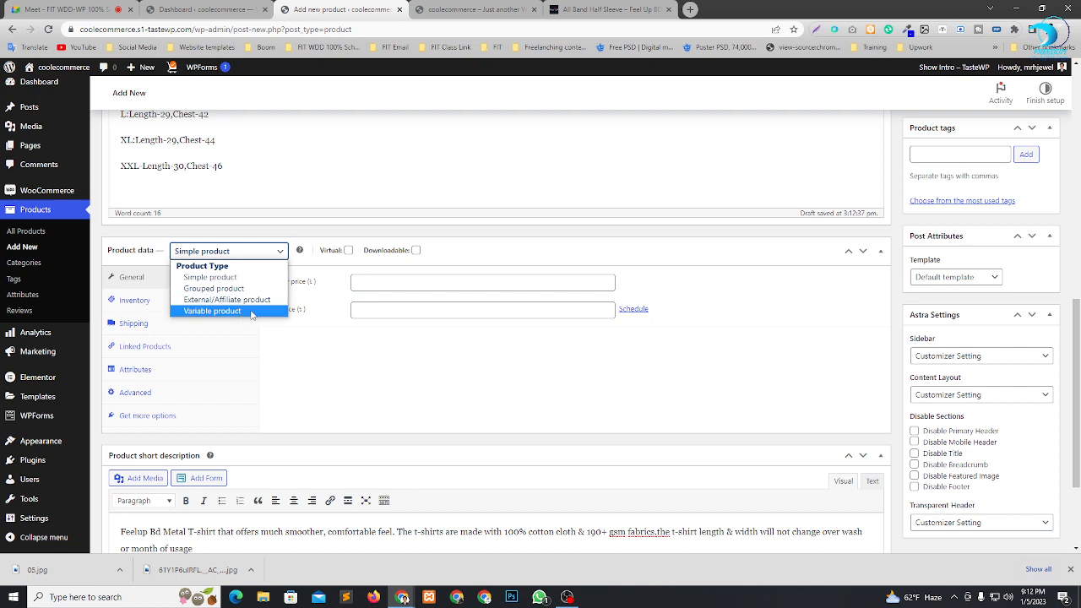
pyautogui.click(308, 366)
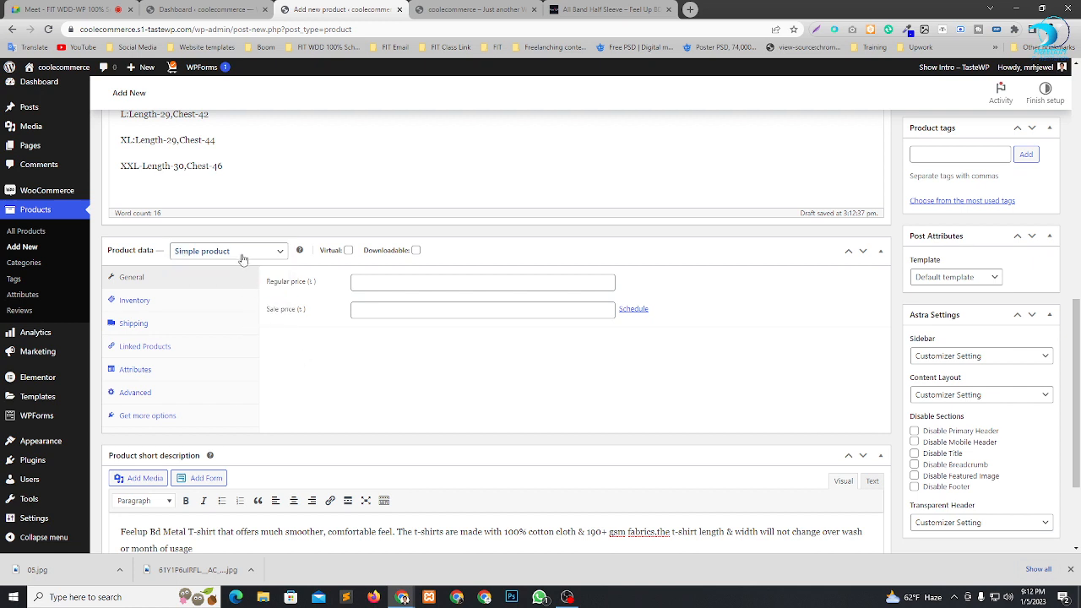
pyautogui.click(441, 281)
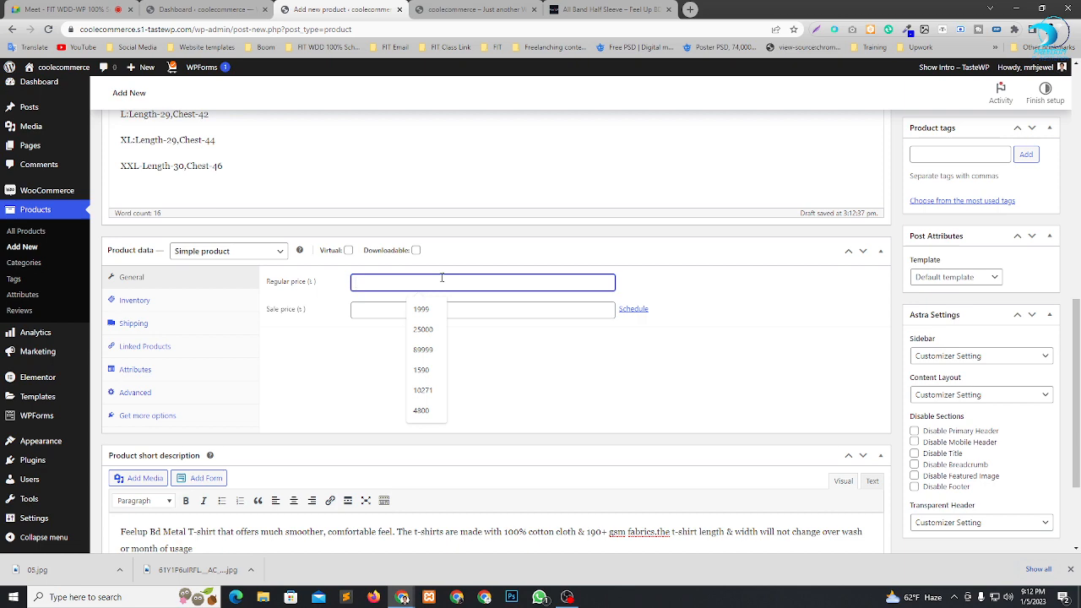
pyautogui.click(592, 9)
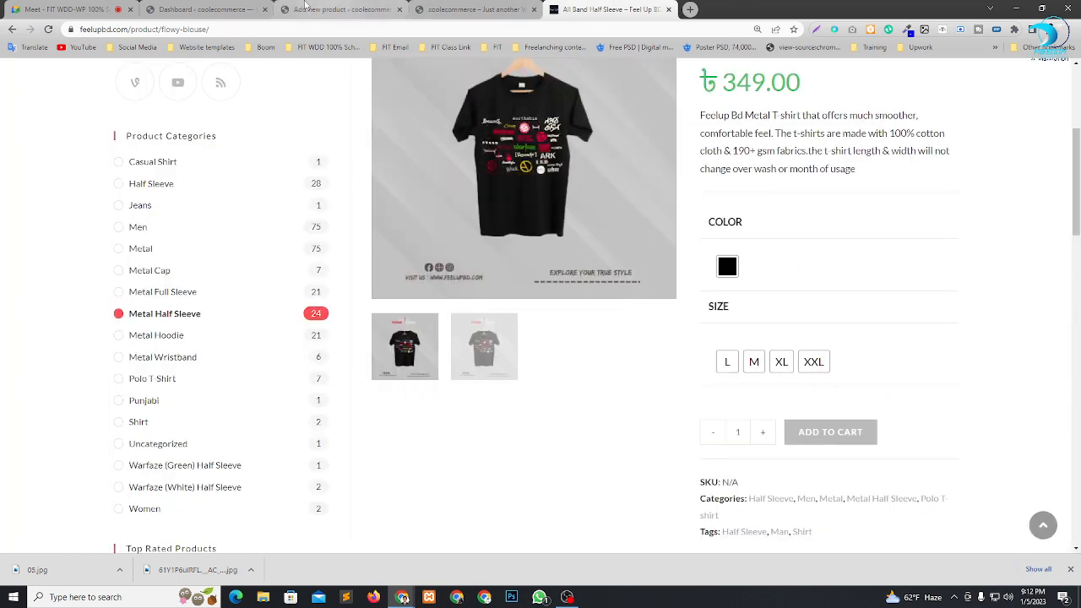
pyautogui.click(337, 9)
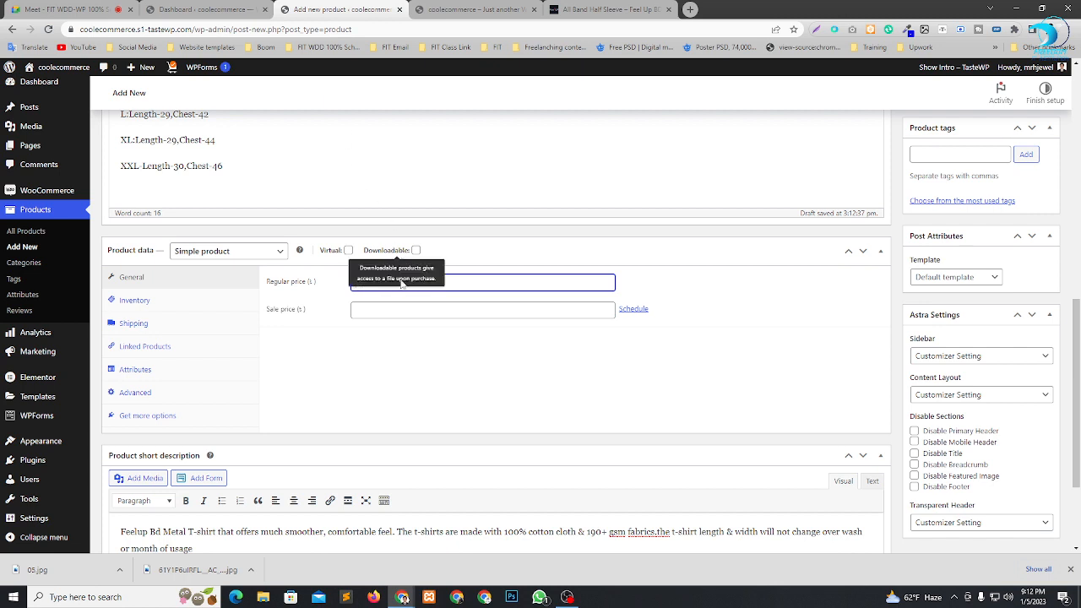
pyautogui.write('349')
pyautogui.click(461, 376)
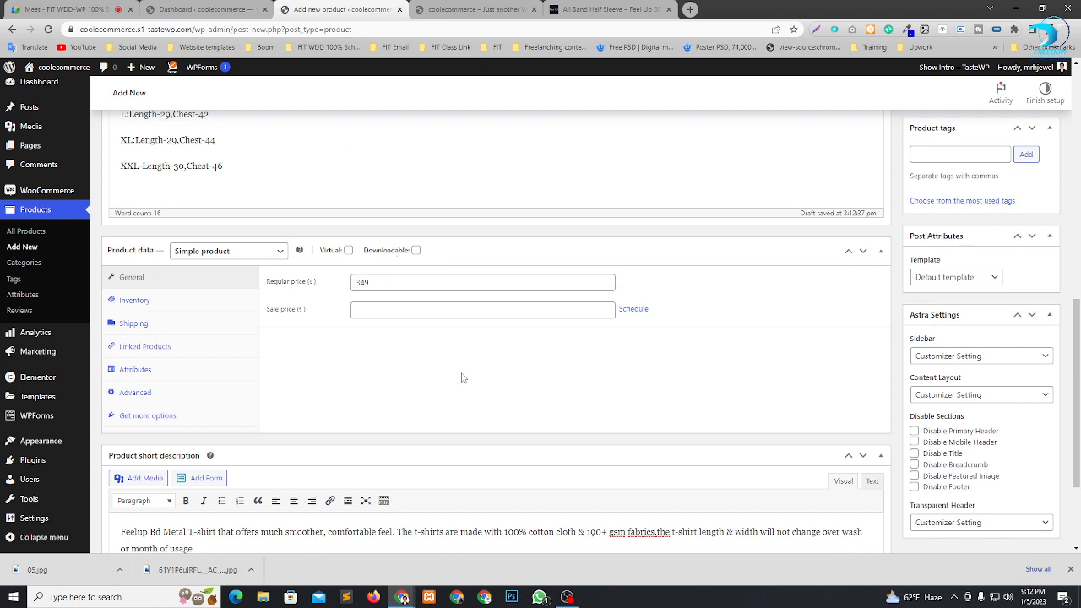
pyautogui.click(387, 306)
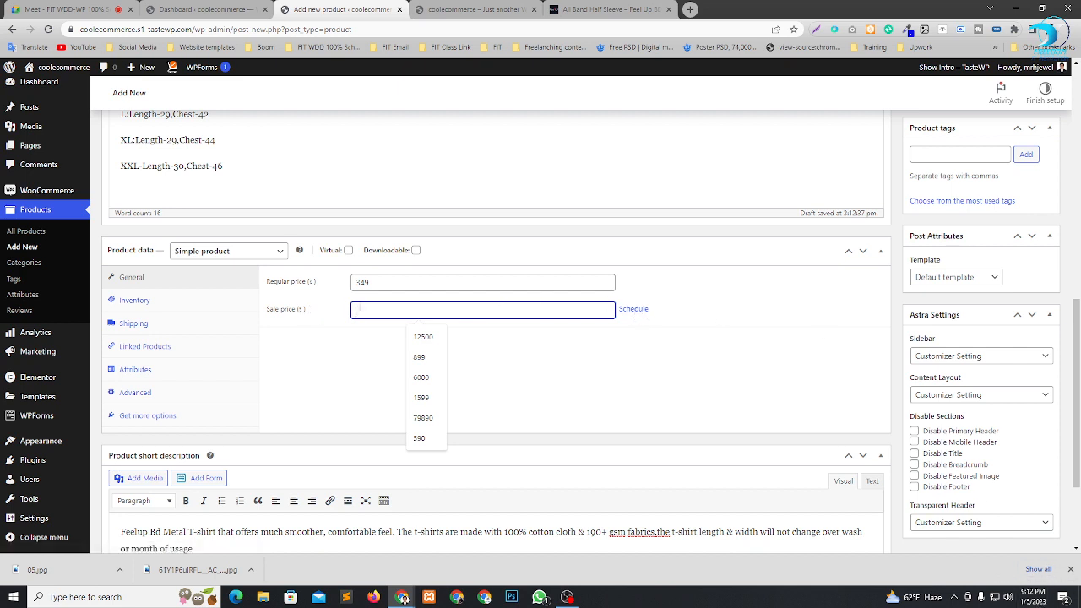
pyautogui.click(543, 363)
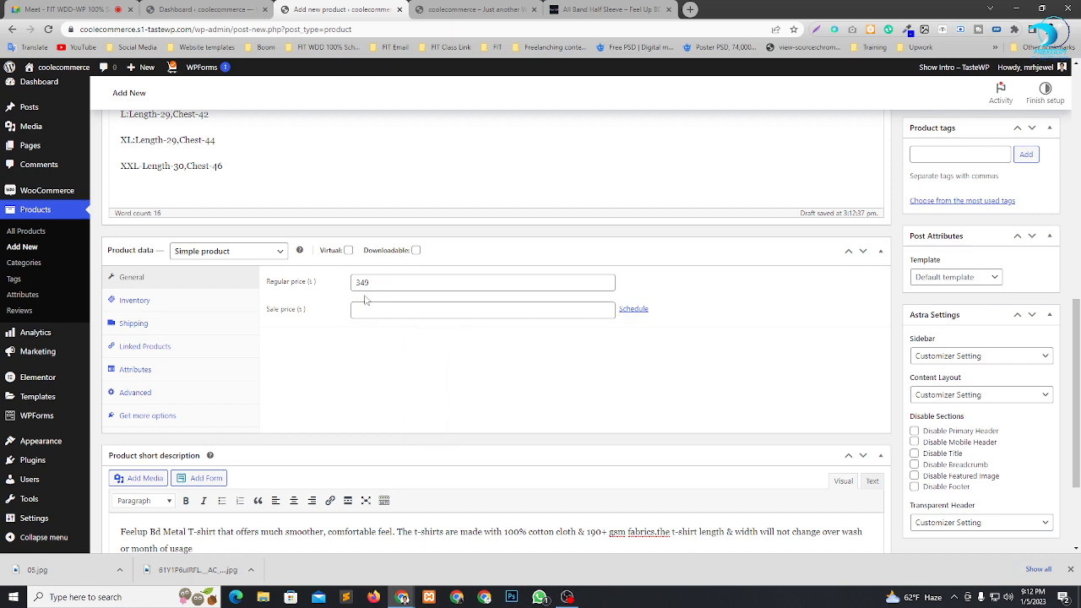
# Set the product's shipping class to VIP in its shipping data.
pyautogui.scroll(-1, 365, 299)
pyautogui.scroll(-2, 152, 262)
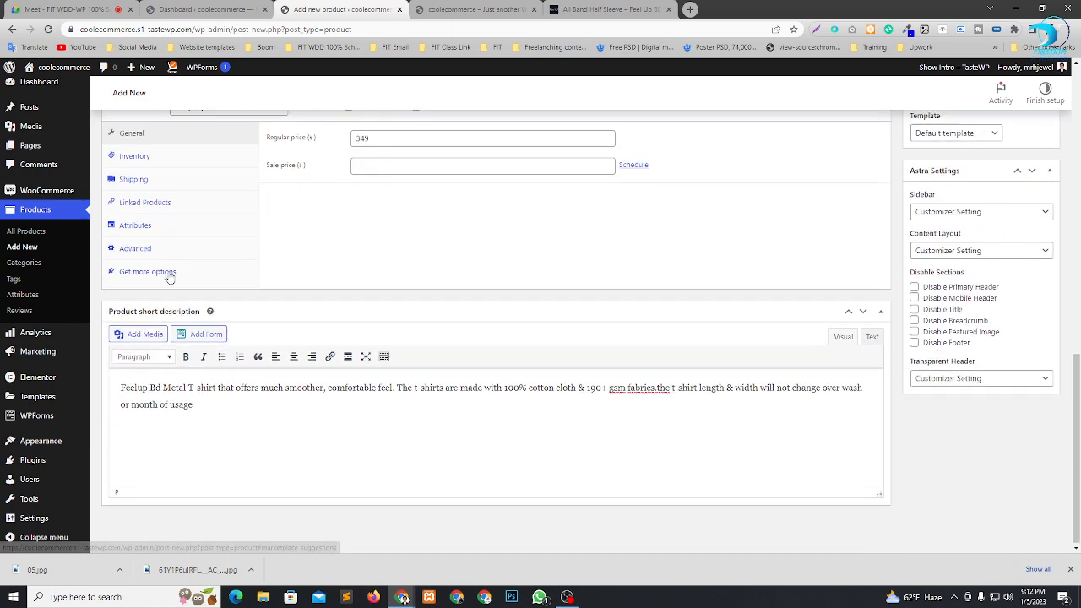
pyautogui.click(146, 178)
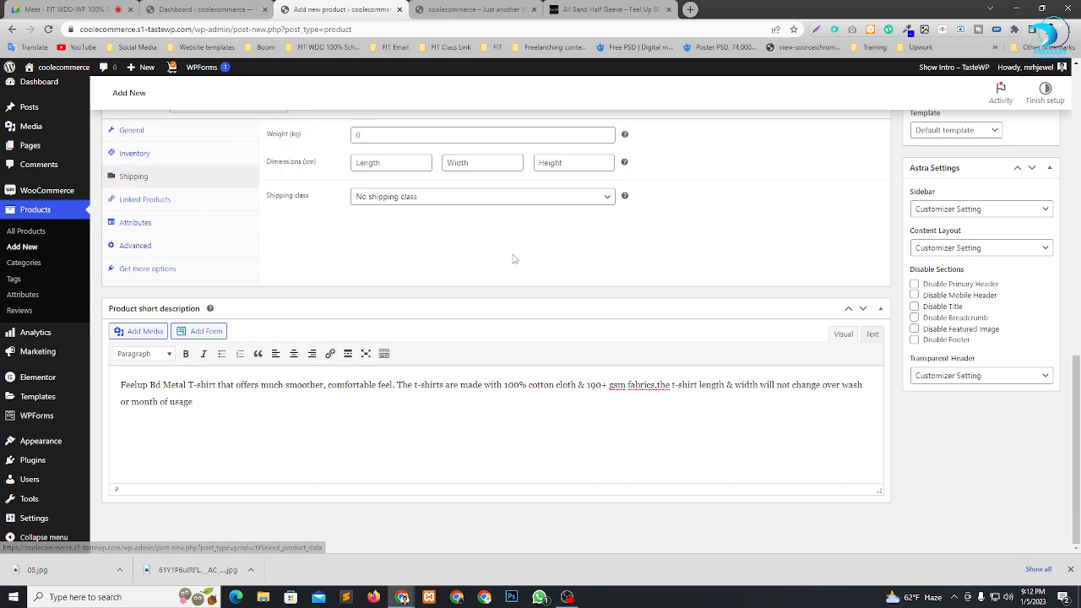
pyautogui.scroll(1, 524, 260)
pyautogui.click(439, 253)
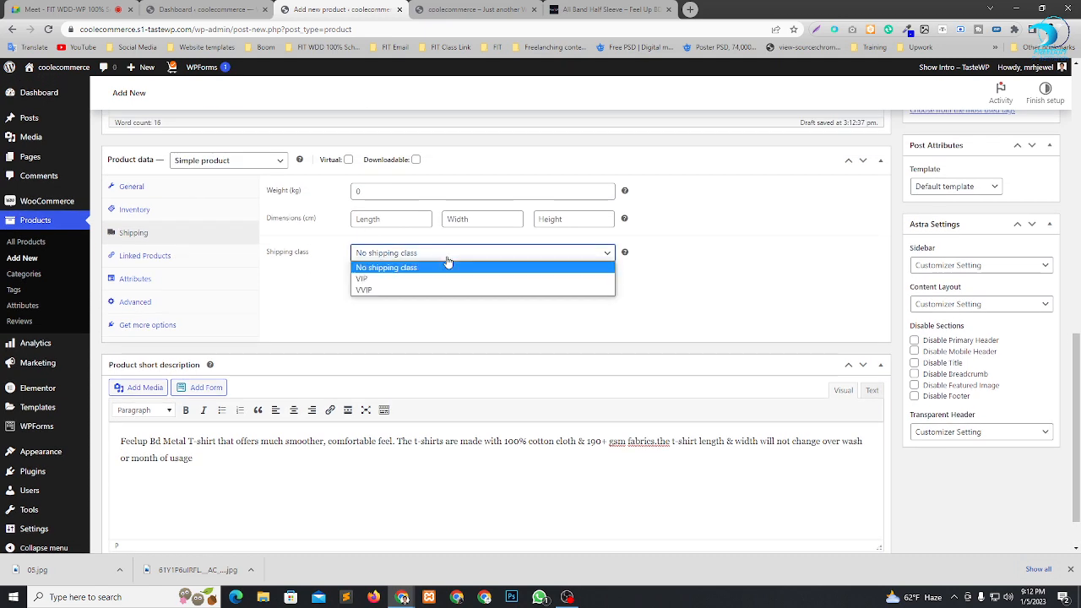
pyautogui.click(401, 282)
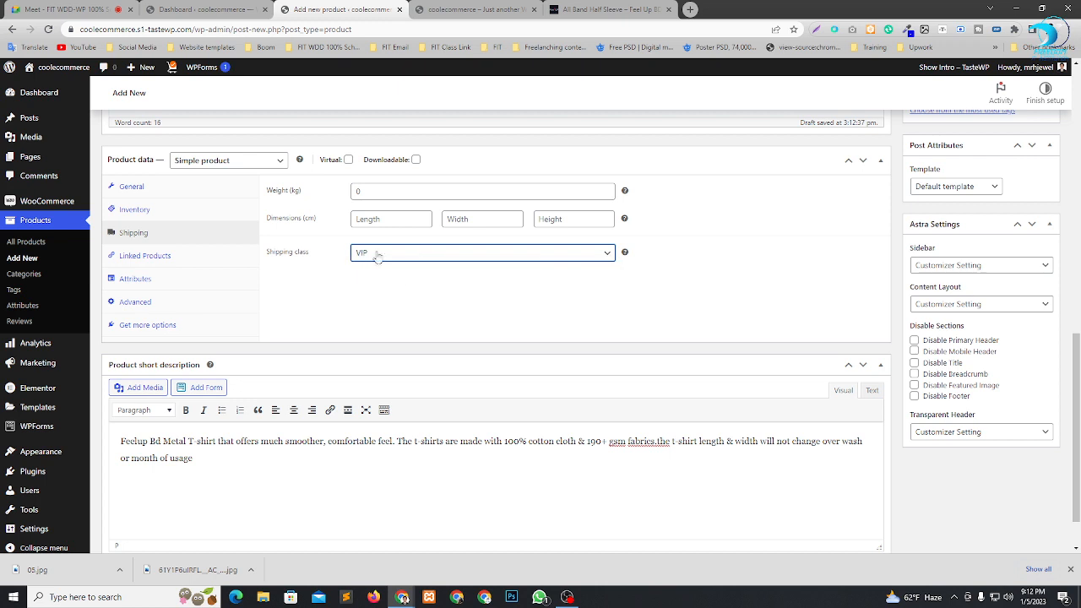
# Set the product's weight to 0.5 kg and its dimensions to length 1.5, width 35 and height 75 cm.
pyautogui.click(403, 189)
pyautogui.click(418, 218)
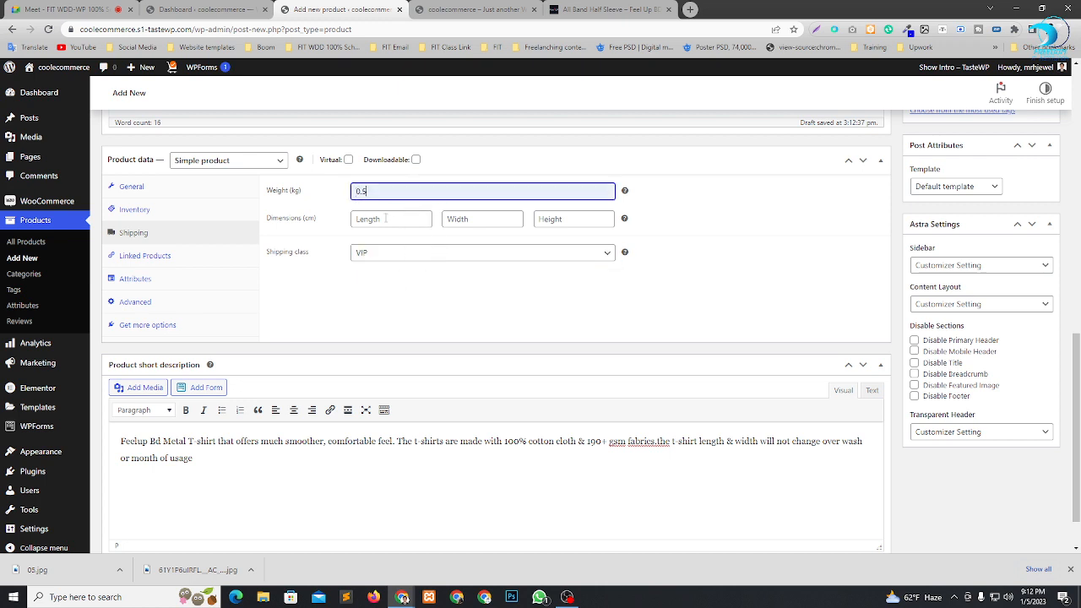
pyautogui.click(399, 220)
pyautogui.write('1.5')
pyautogui.click(478, 220)
pyautogui.write('35')
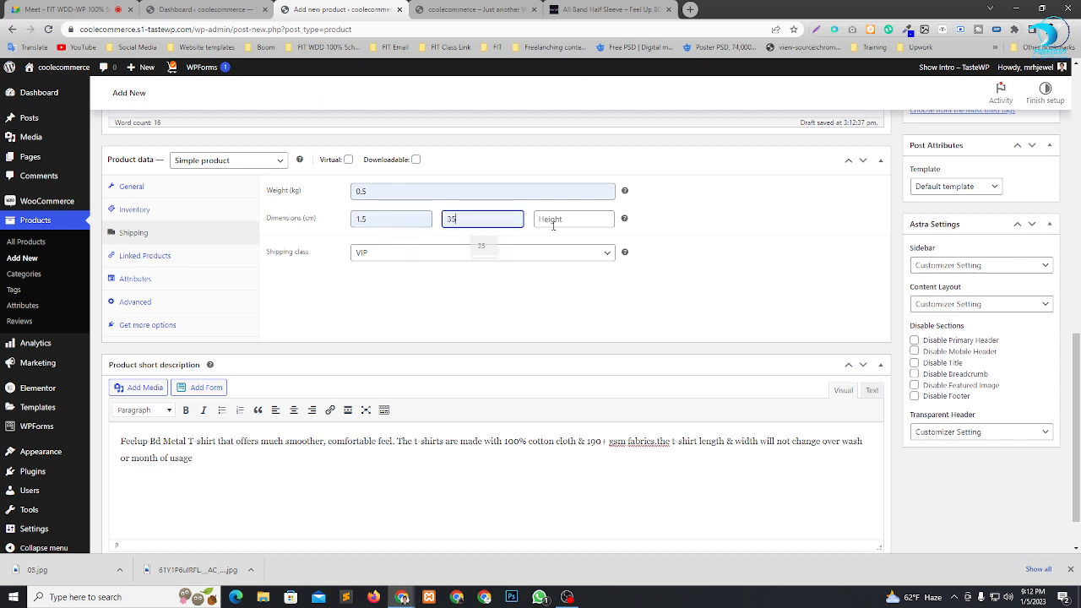
pyautogui.click(574, 218)
pyautogui.write('75')
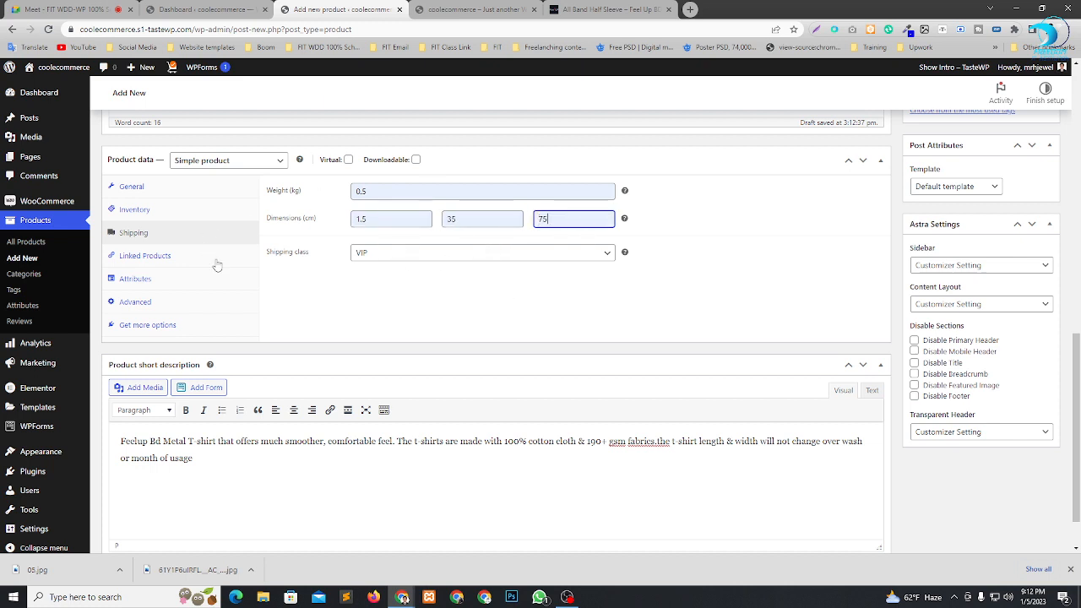
# Open the product's linked products data and check the upsells and cross-sells fields.
pyautogui.click(155, 264)
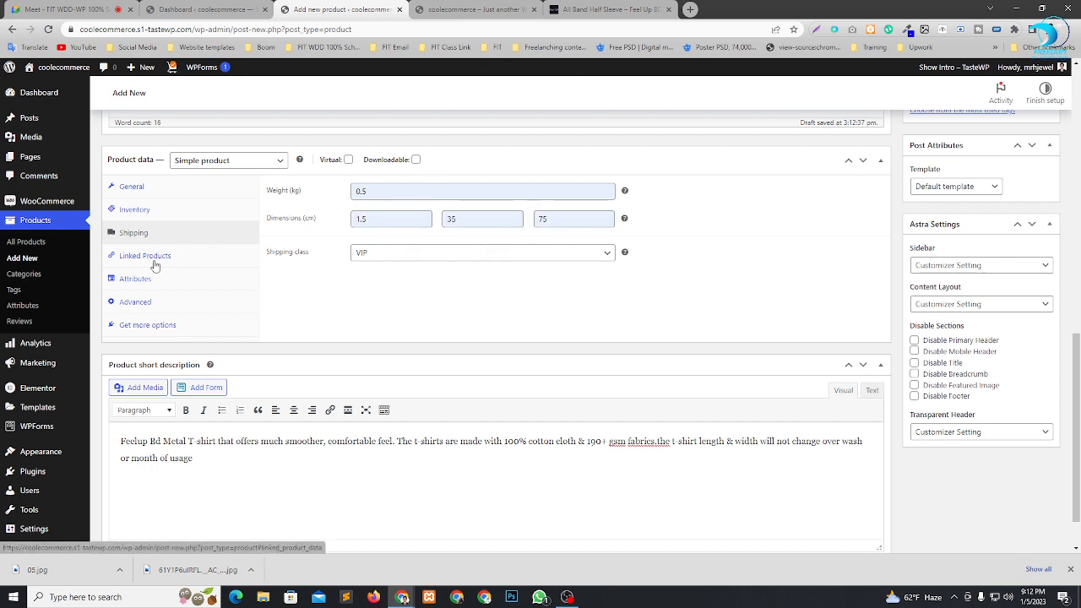
pyautogui.click(401, 198)
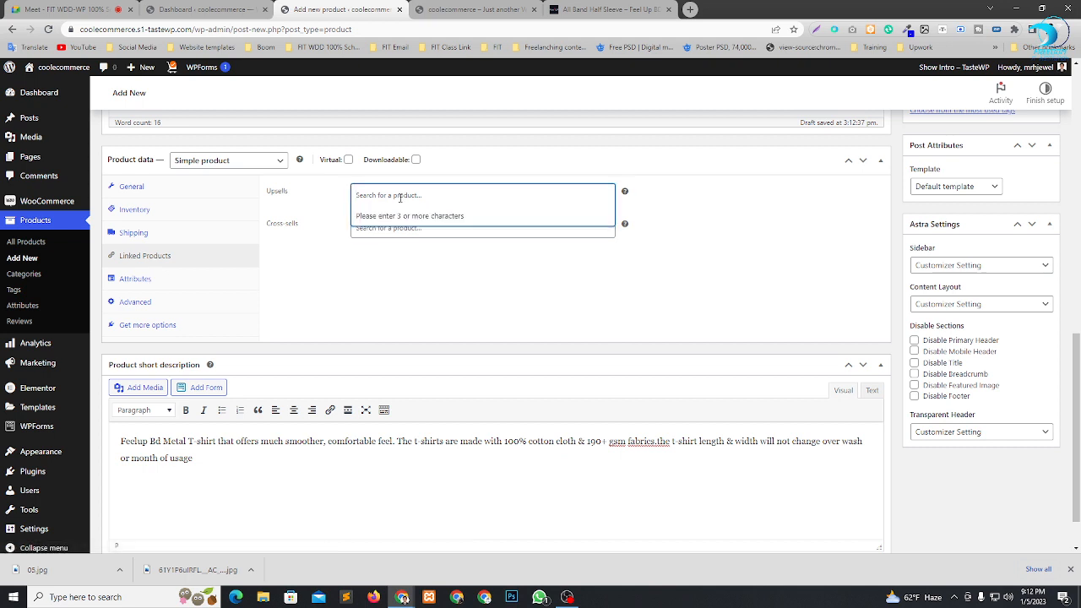
pyautogui.click(409, 280)
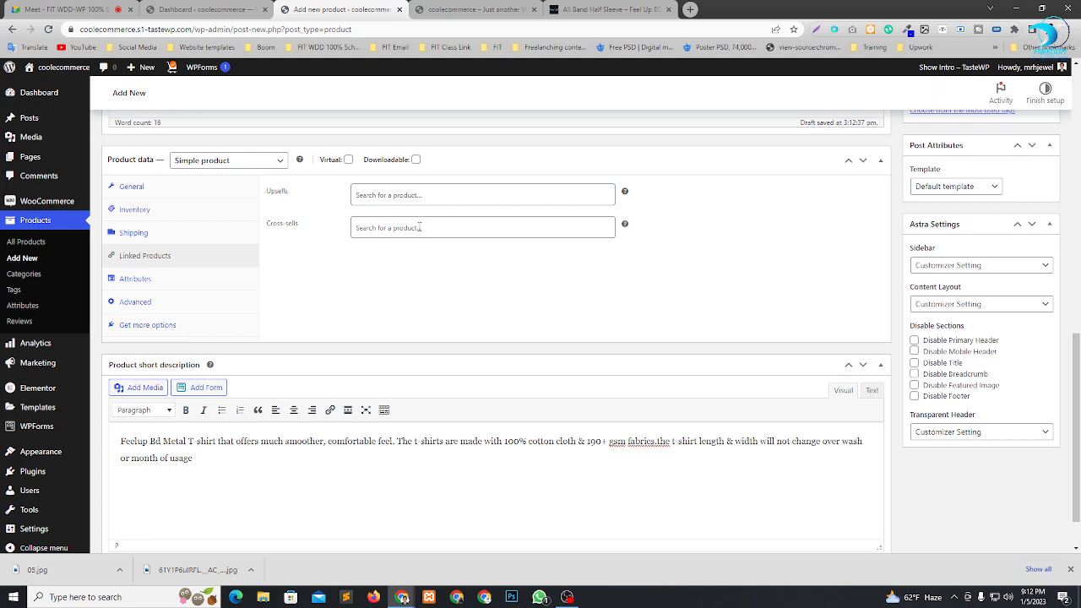
# Upload 05.jpg and set it as the product image.
pyautogui.scroll(-1, 354, 262)
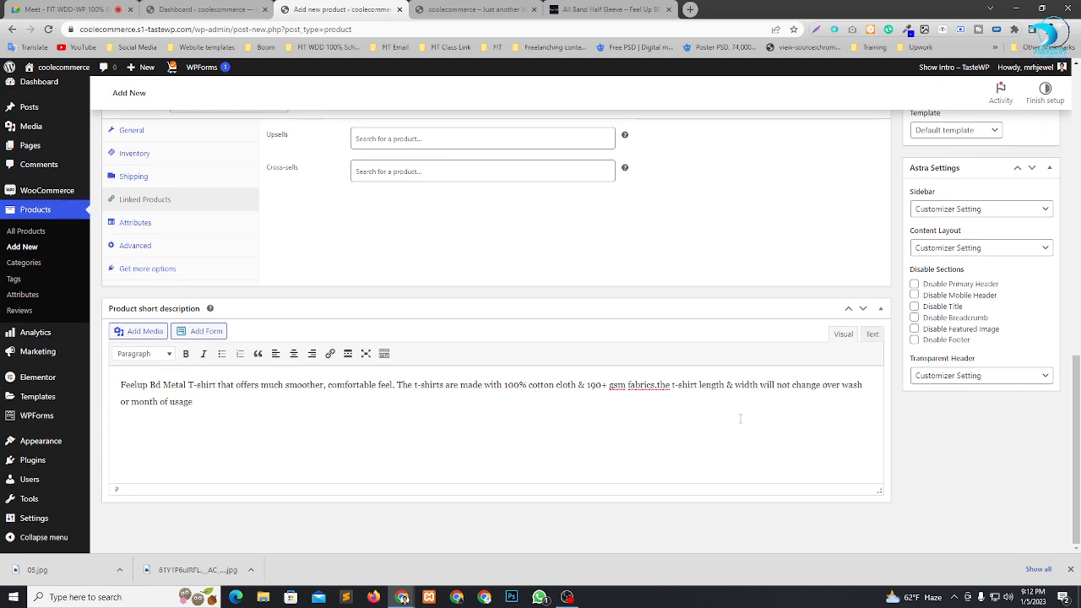
pyautogui.scroll(3, 740, 418)
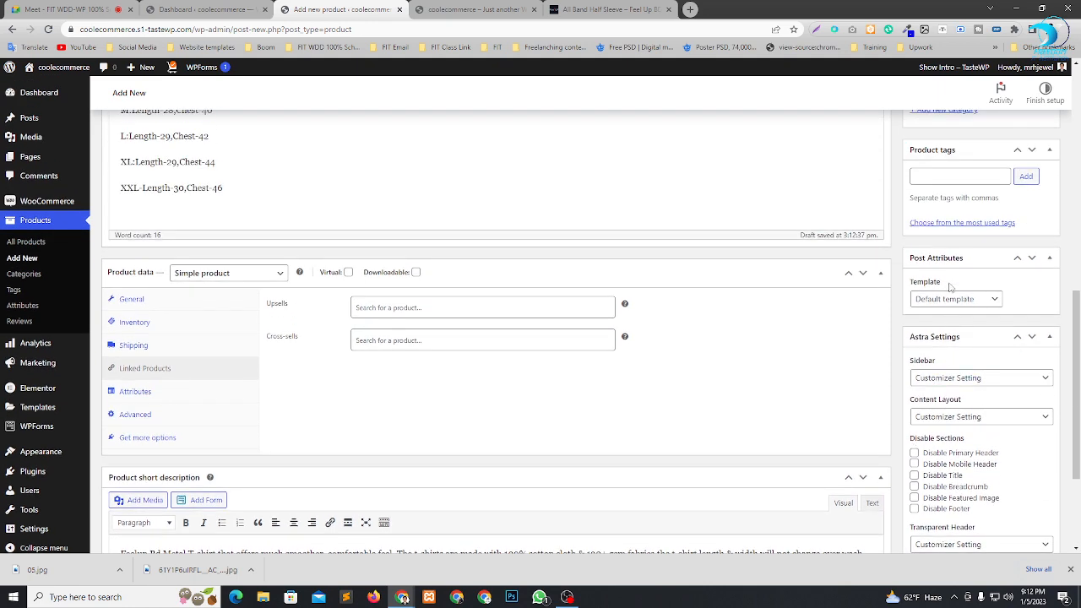
pyautogui.scroll(3, 983, 306)
pyautogui.scroll(-6, 994, 355)
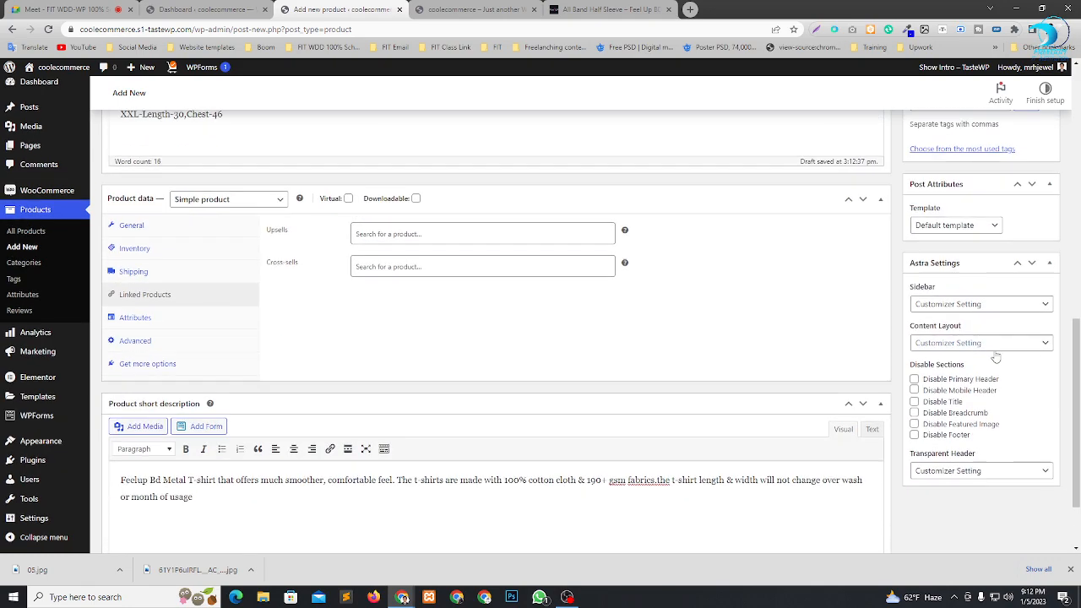
pyautogui.scroll(10, 1019, 353)
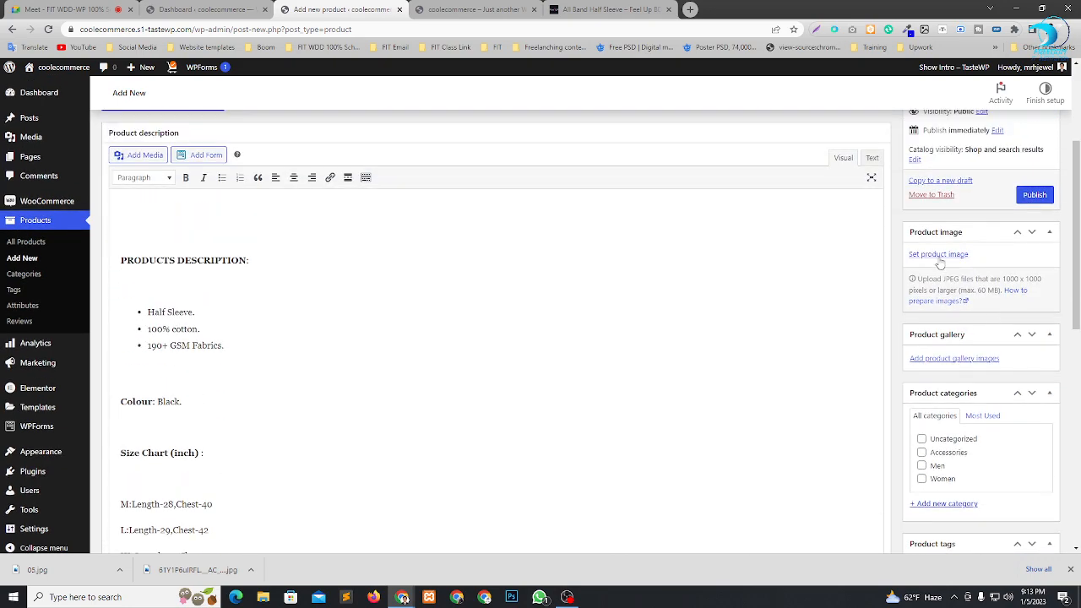
pyautogui.click(939, 254)
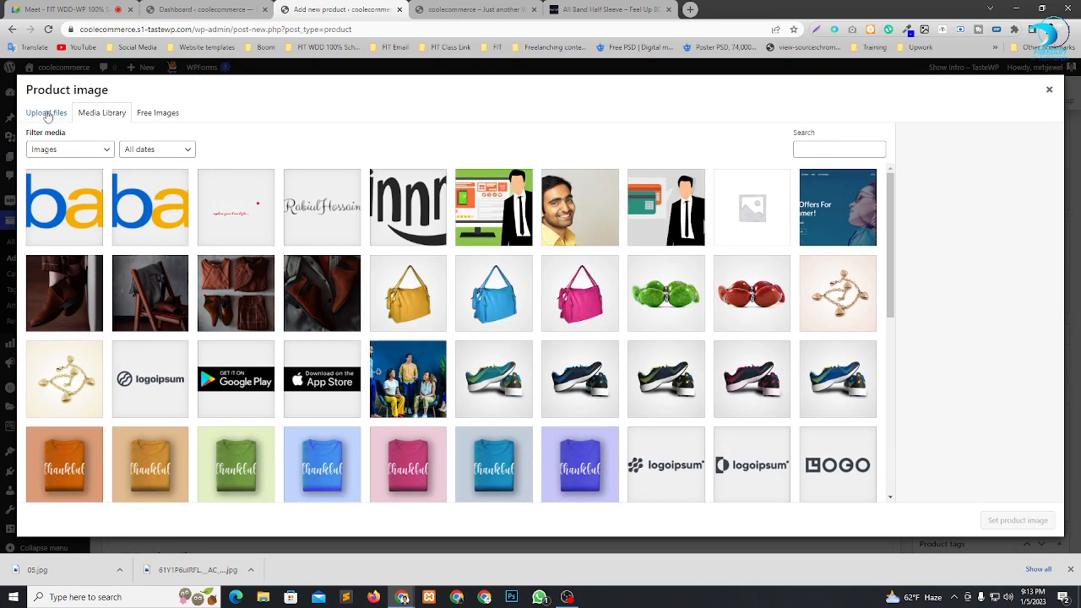
pyautogui.click(45, 113)
pyautogui.click(553, 302)
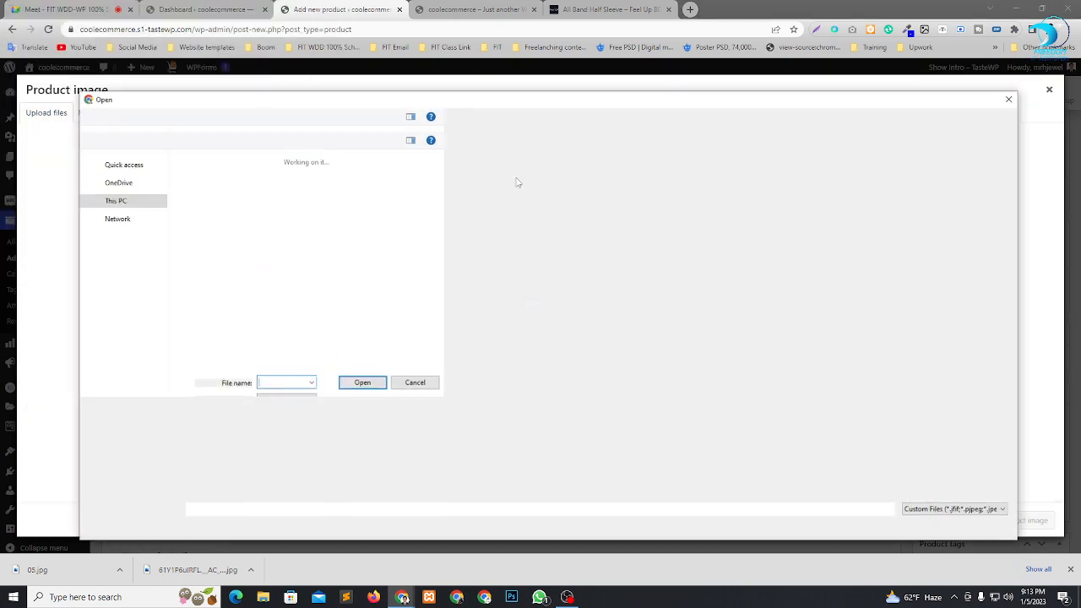
pyautogui.click(242, 227)
pyautogui.click(927, 527)
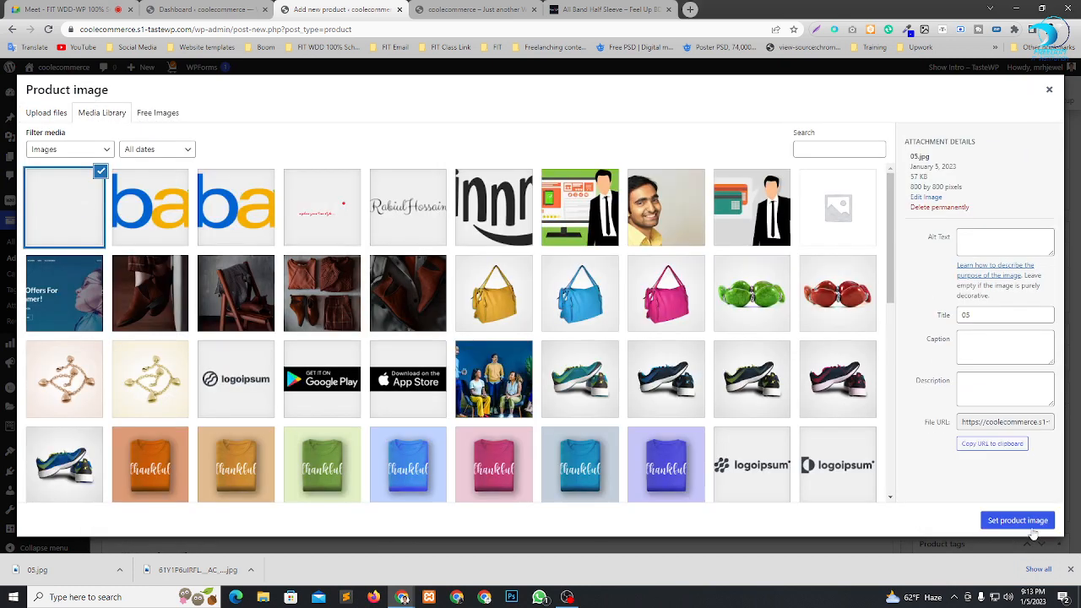
pyautogui.click(1029, 521)
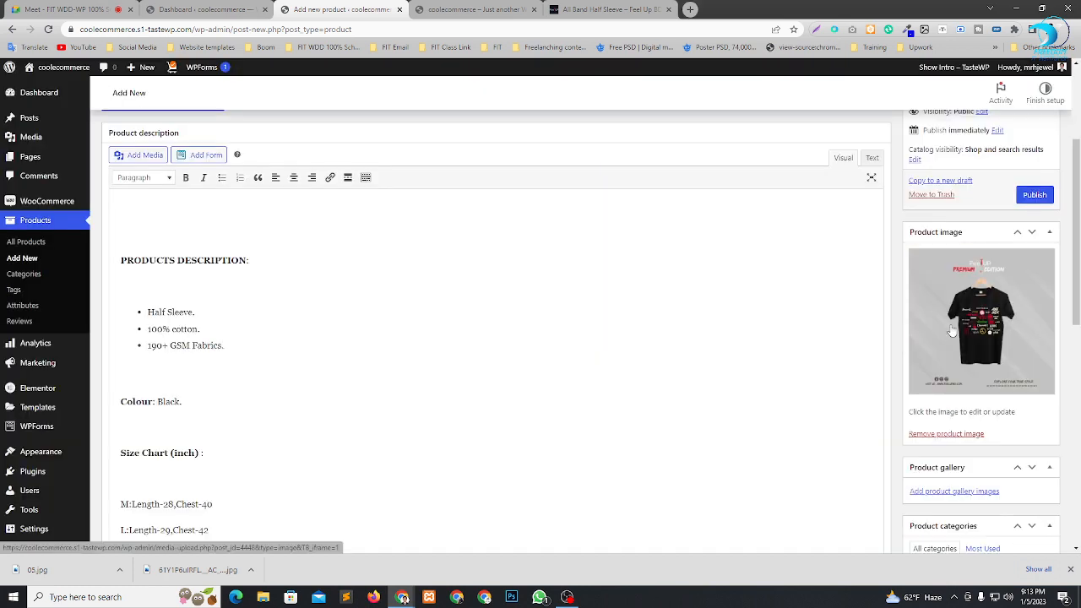
# Add the 05.jpg T-shirt image from the media library to the product gallery.
pyautogui.scroll(-2, 952, 331)
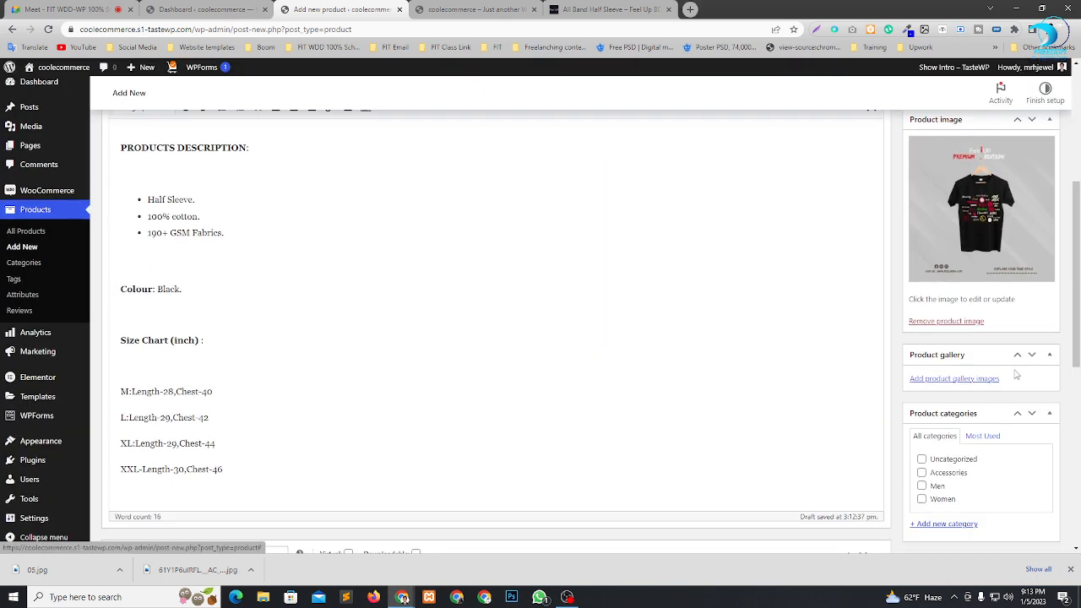
pyautogui.click(964, 382)
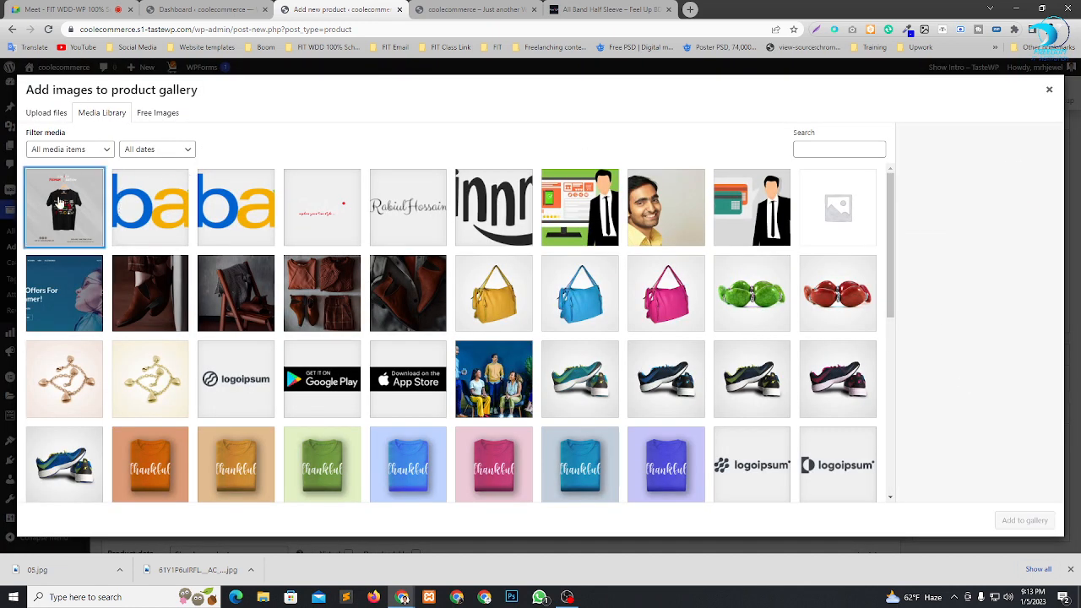
pyautogui.click(61, 202)
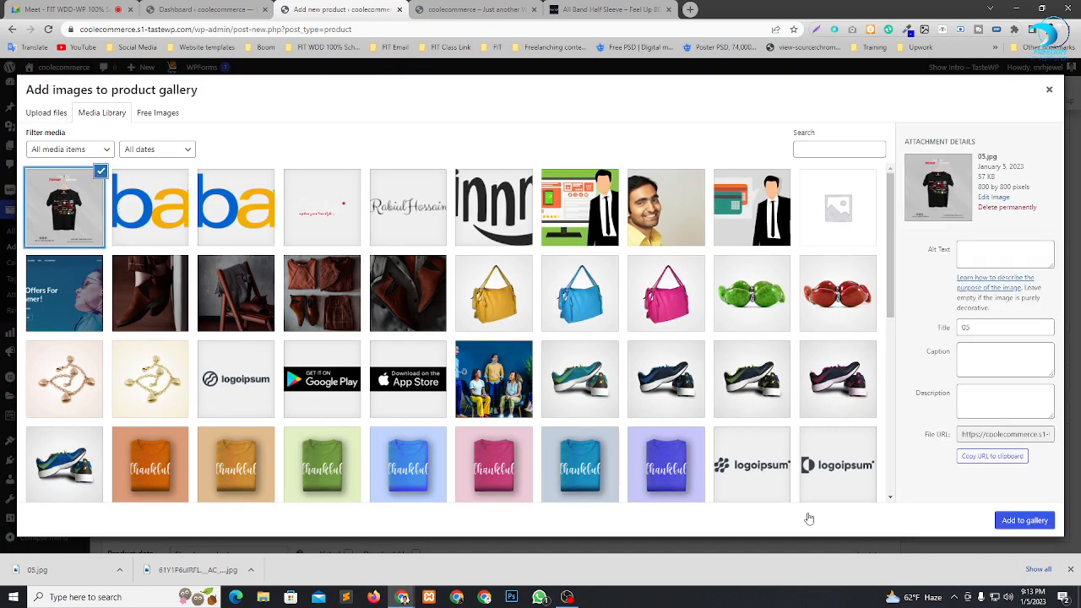
pyautogui.click(1024, 521)
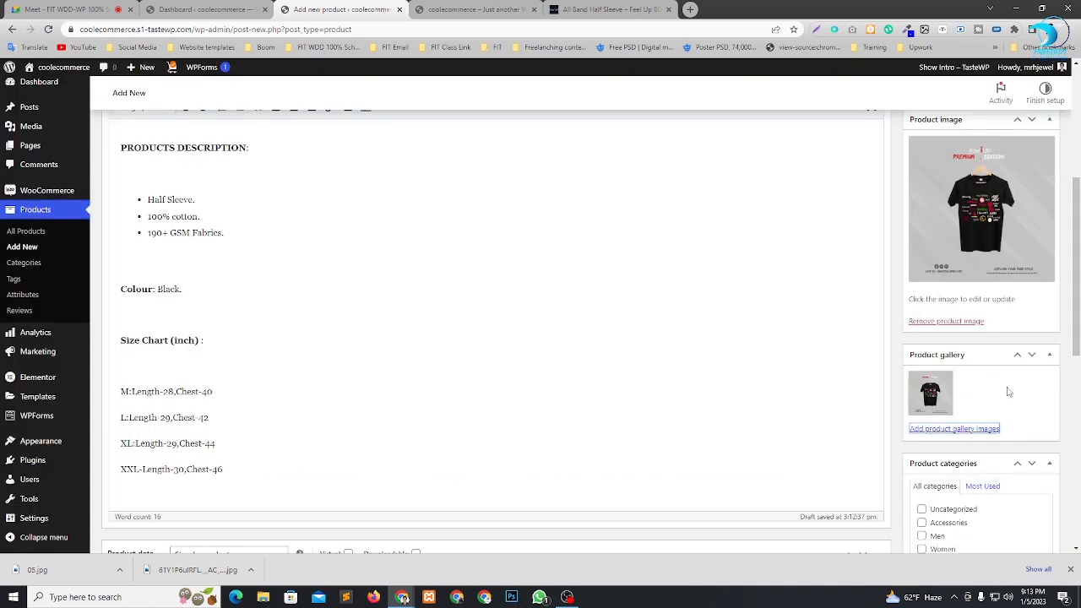
# Assign the product to the Men category.
pyautogui.scroll(-1, 1078, 424)
pyautogui.scroll(-3, 1078, 424)
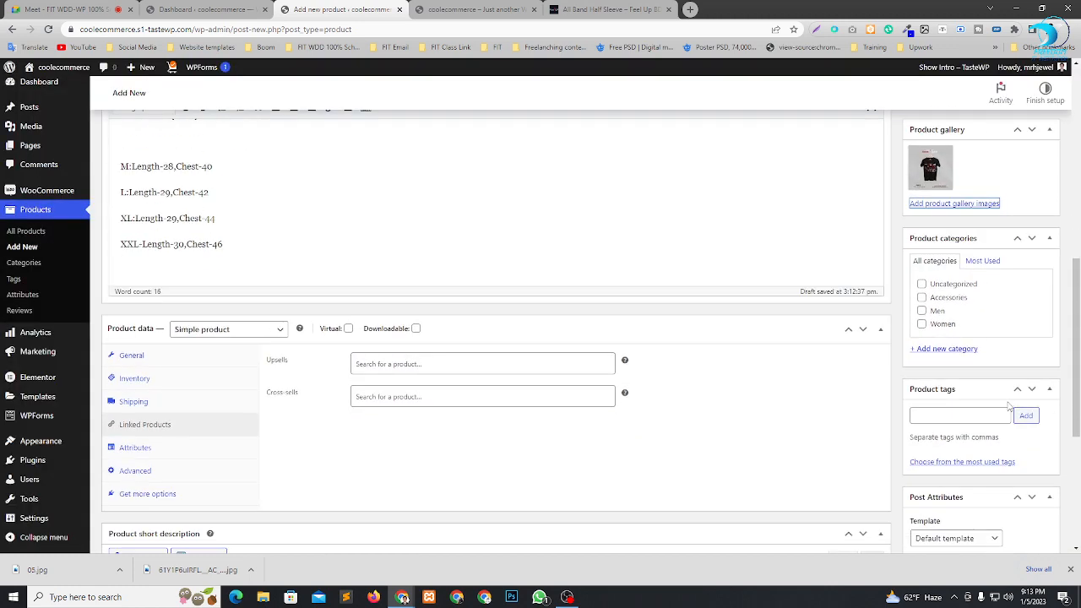
pyautogui.click(922, 311)
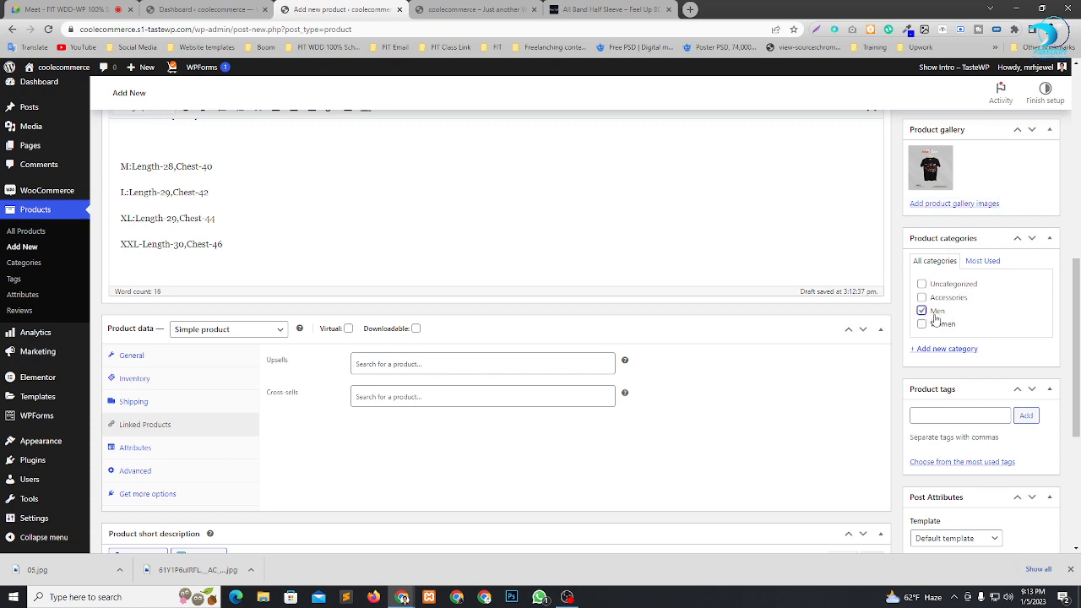
# Add the product tag "Half Sleeve", copied from the product title on the feelupbd.com page.
pyautogui.scroll(-2, 989, 328)
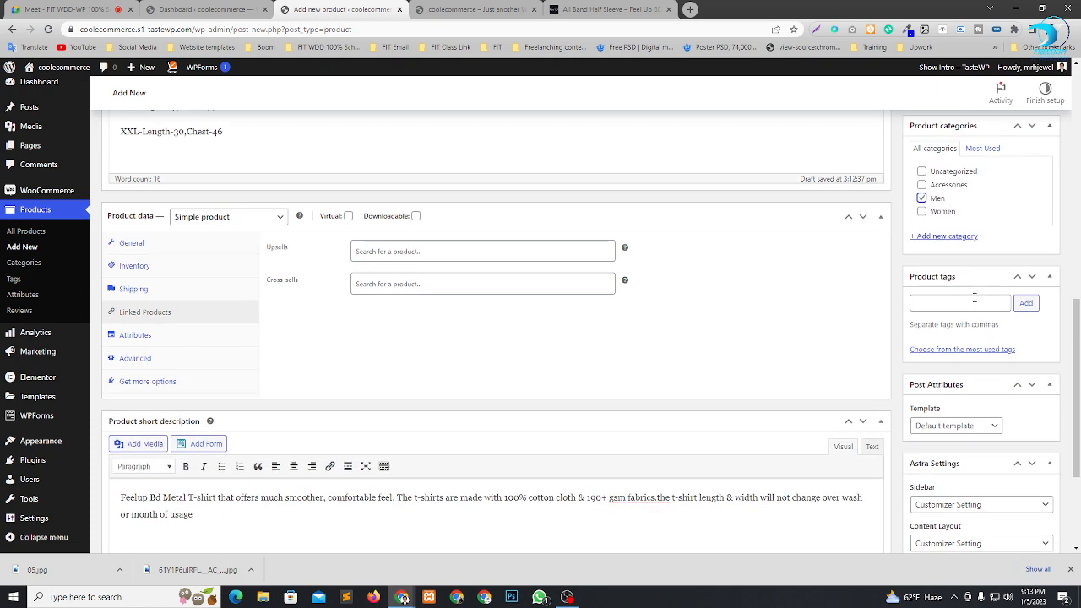
pyautogui.click(973, 298)
pyautogui.click(608, 9)
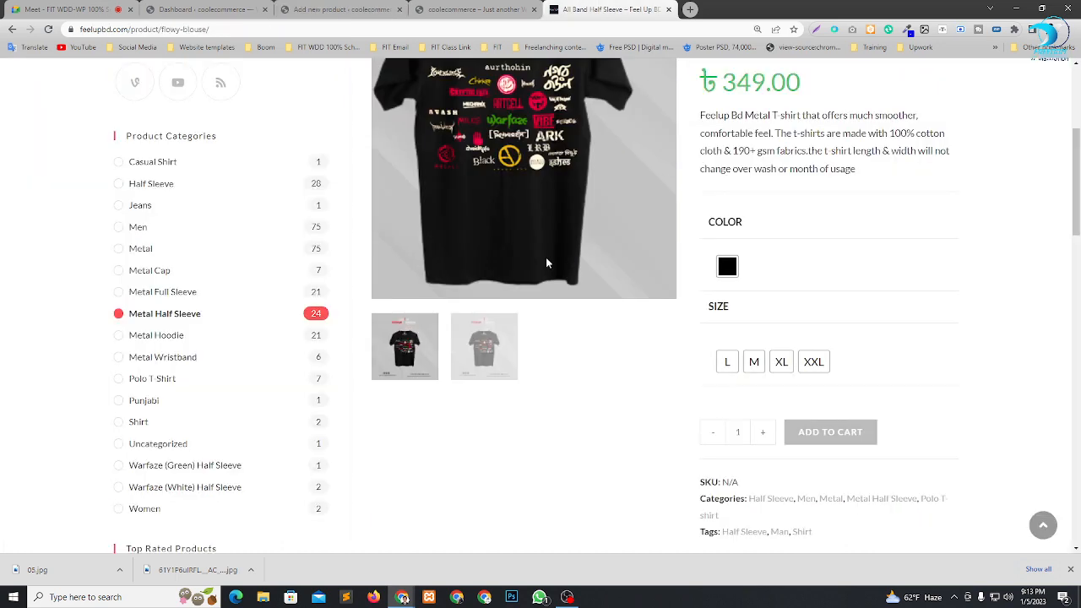
pyautogui.scroll(2, 888, 254)
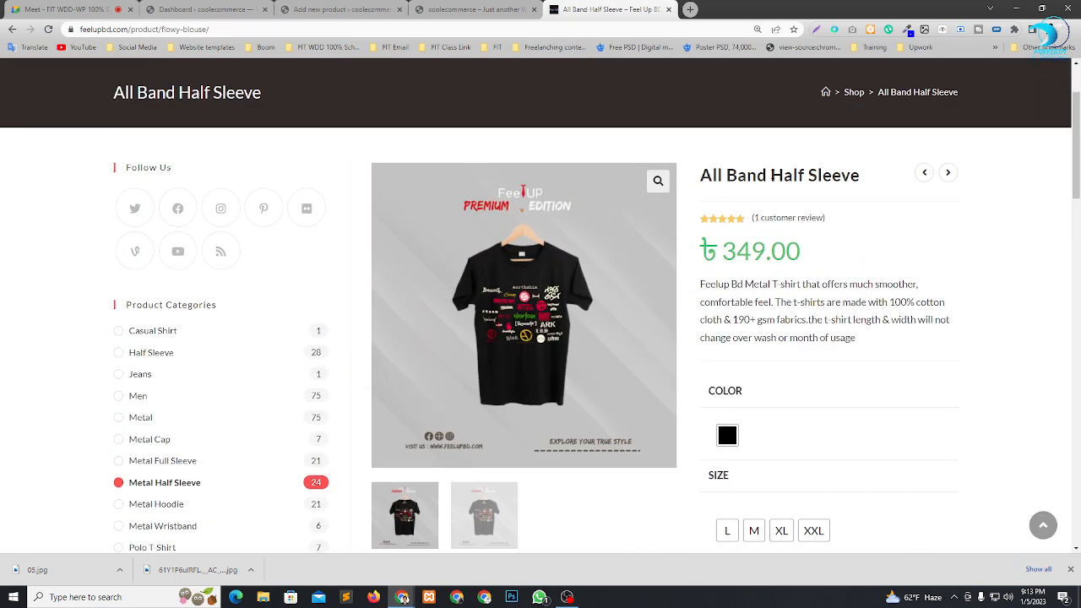
pyautogui.moveTo(771, 175); pyautogui.dragTo(860, 175)
pyautogui.hotkey('ctrl', 'c')
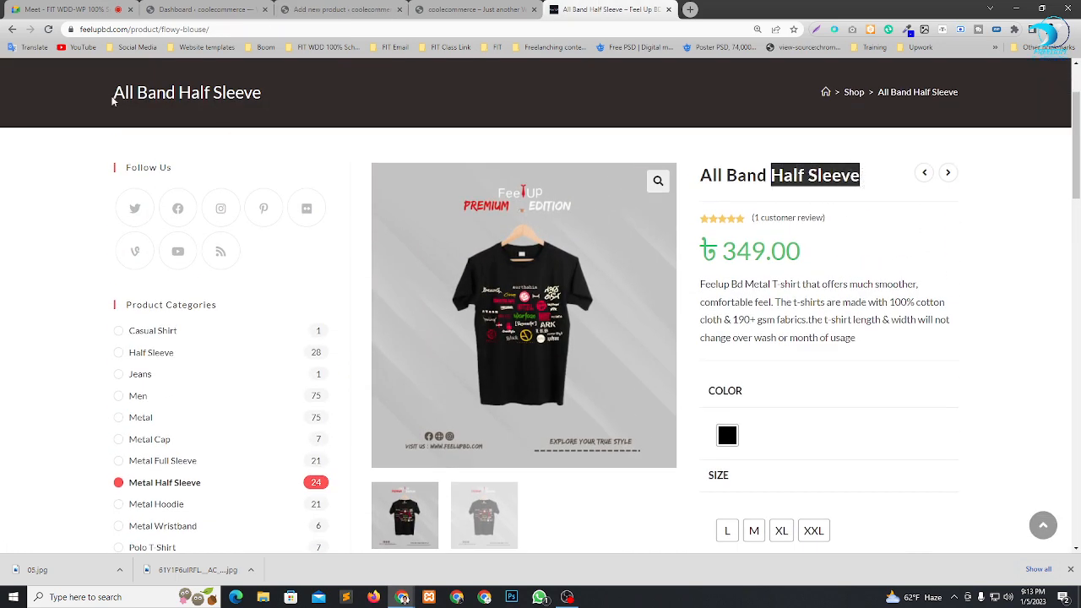
pyautogui.click(338, 9)
pyautogui.hotkey('ctrl', 'v')
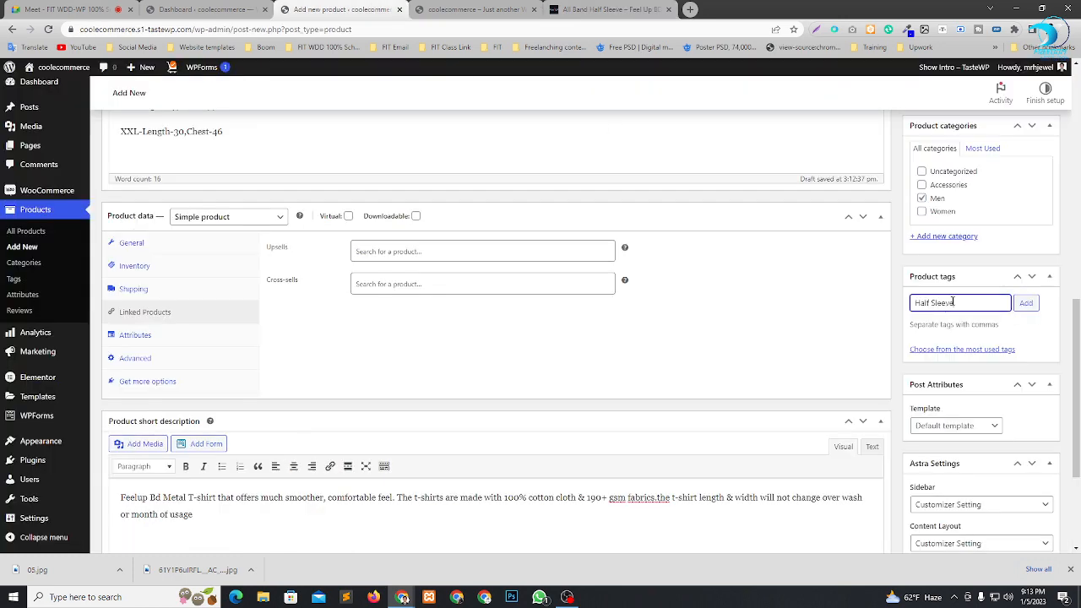
pyautogui.click(1025, 305)
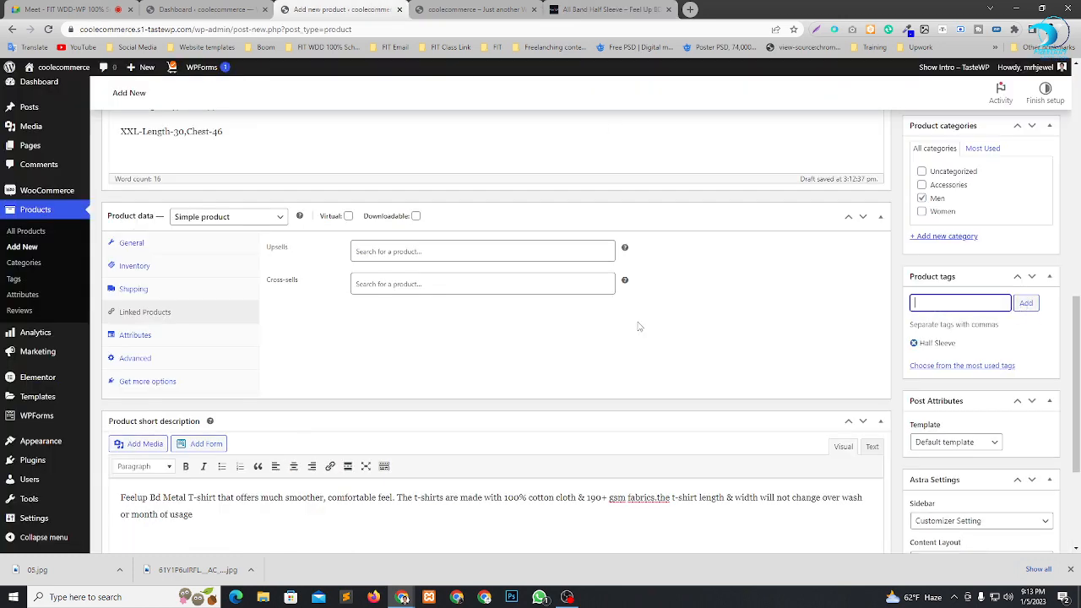
# Review the completed product form and publish the All Band Half Sleeve product.
pyautogui.scroll(5, 640, 325)
pyautogui.scroll(4, 629, 365)
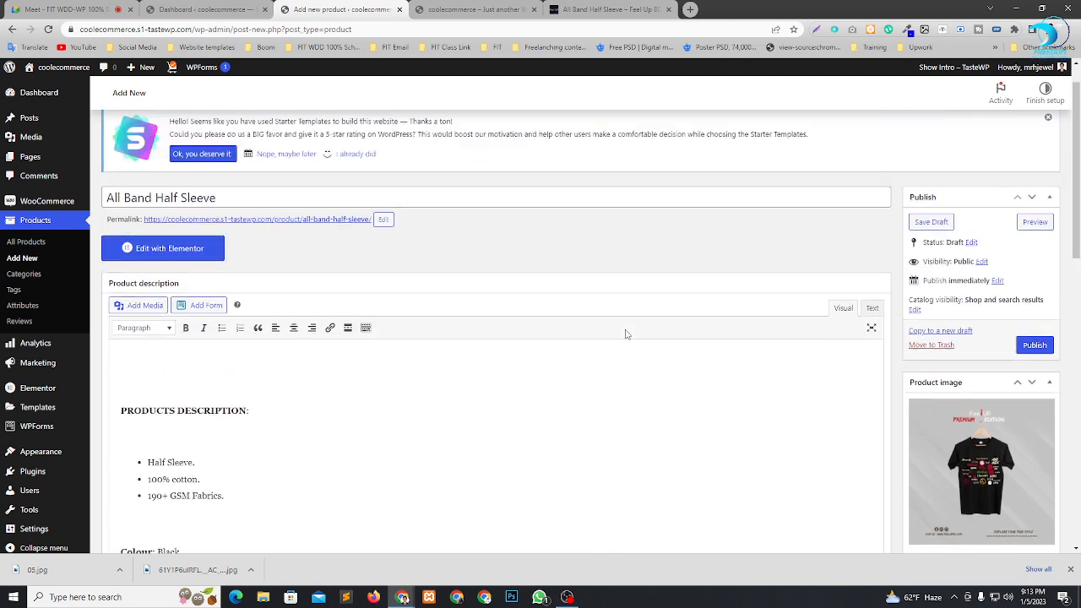
pyautogui.scroll(-5, 616, 317)
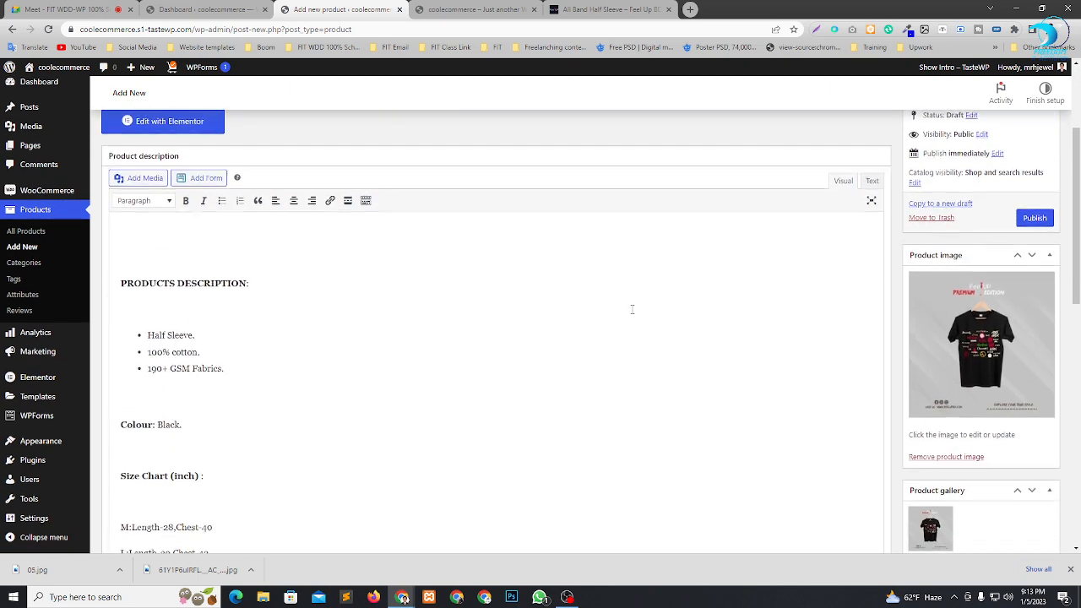
pyautogui.scroll(4, 767, 306)
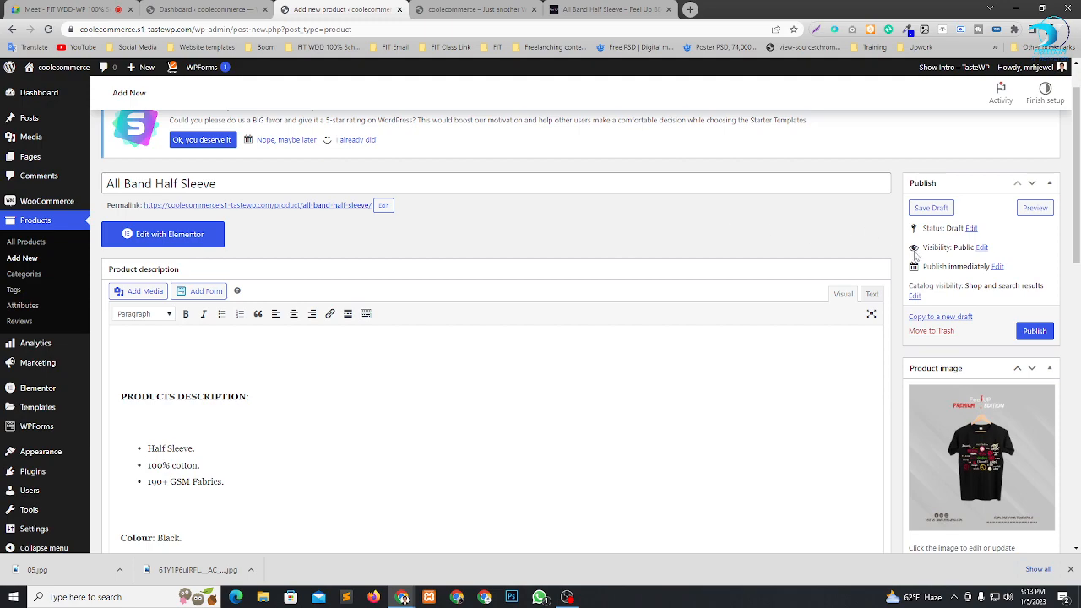
pyautogui.scroll(-10, 833, 265)
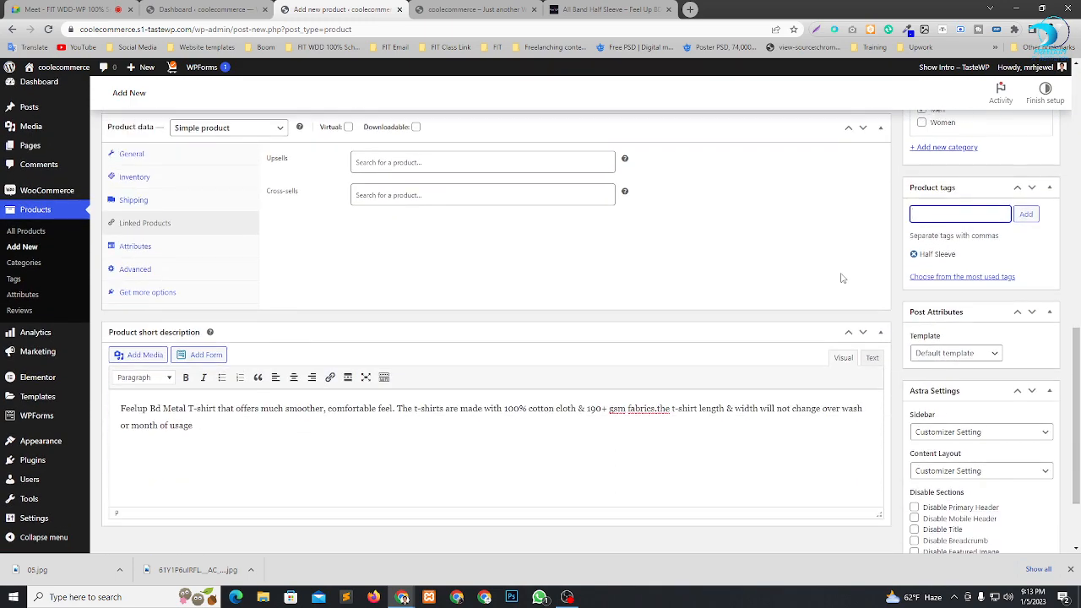
pyautogui.scroll(-2, 841, 278)
pyautogui.scroll(10, 853, 473)
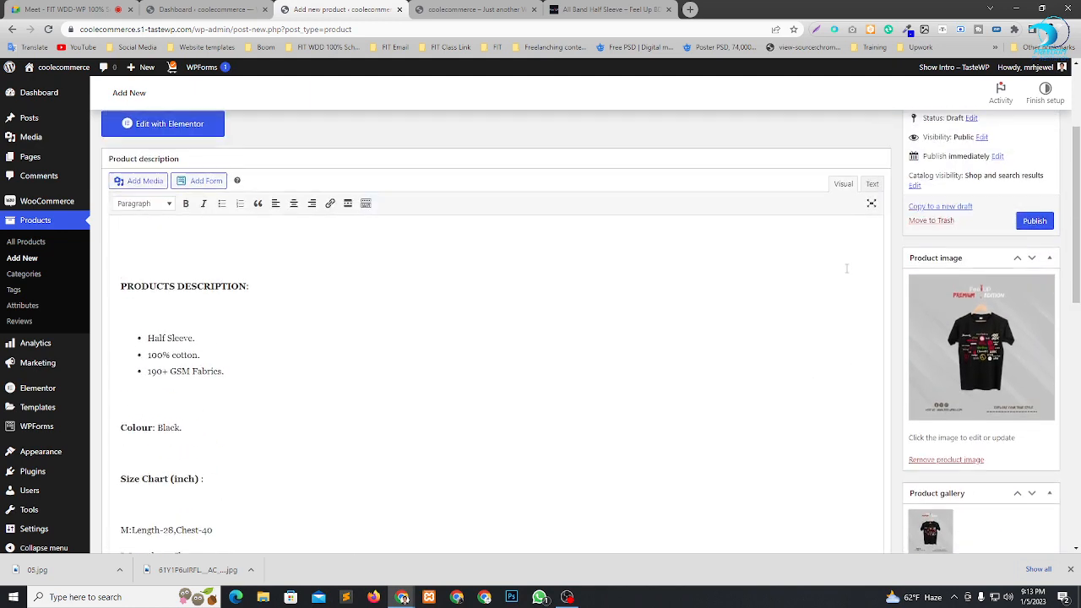
pyautogui.scroll(2, 861, 279)
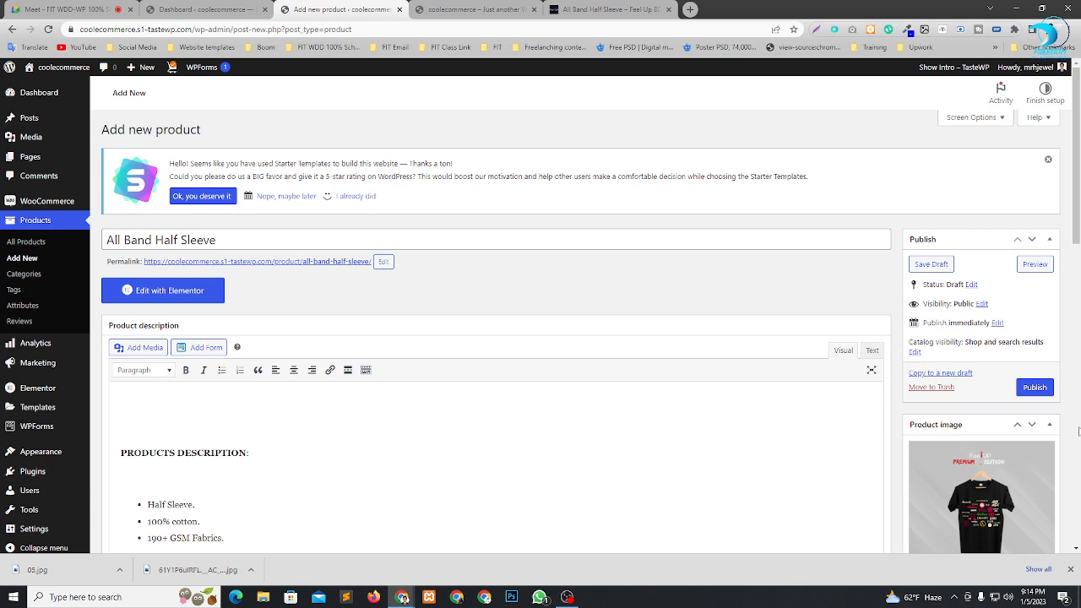
pyautogui.click(1035, 387)
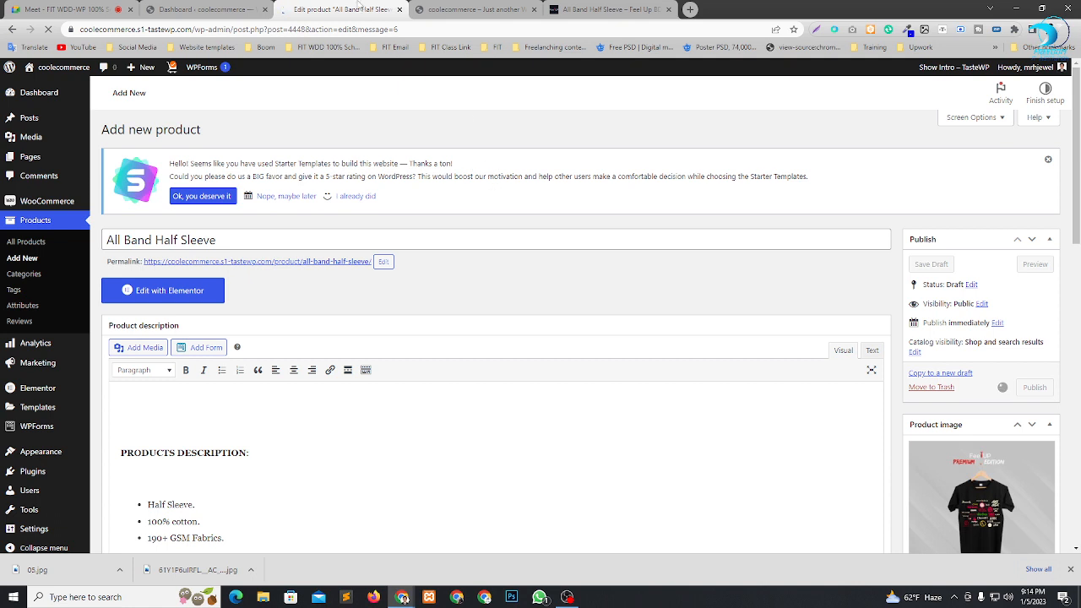
# Reload the storefront home page and check for the All Band Half Sleeve product there and in the Men category.
pyautogui.click(473, 10)
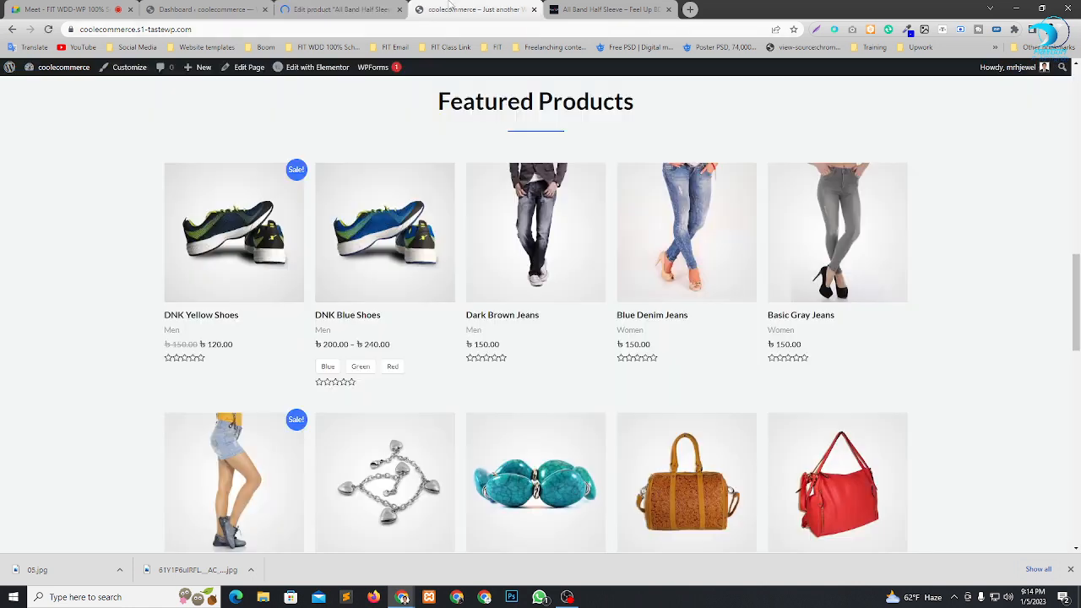
pyautogui.click(48, 29)
pyautogui.scroll(9, 590, 275)
pyautogui.scroll(3, 529, 255)
pyautogui.scroll(-15, 540, 280)
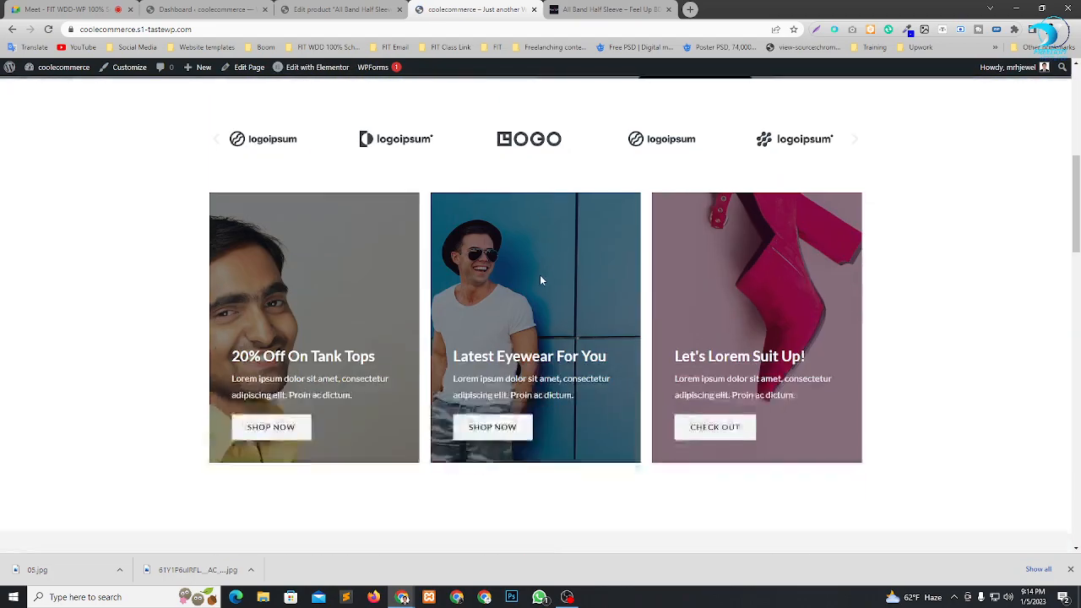
pyautogui.scroll(-5, 523, 287)
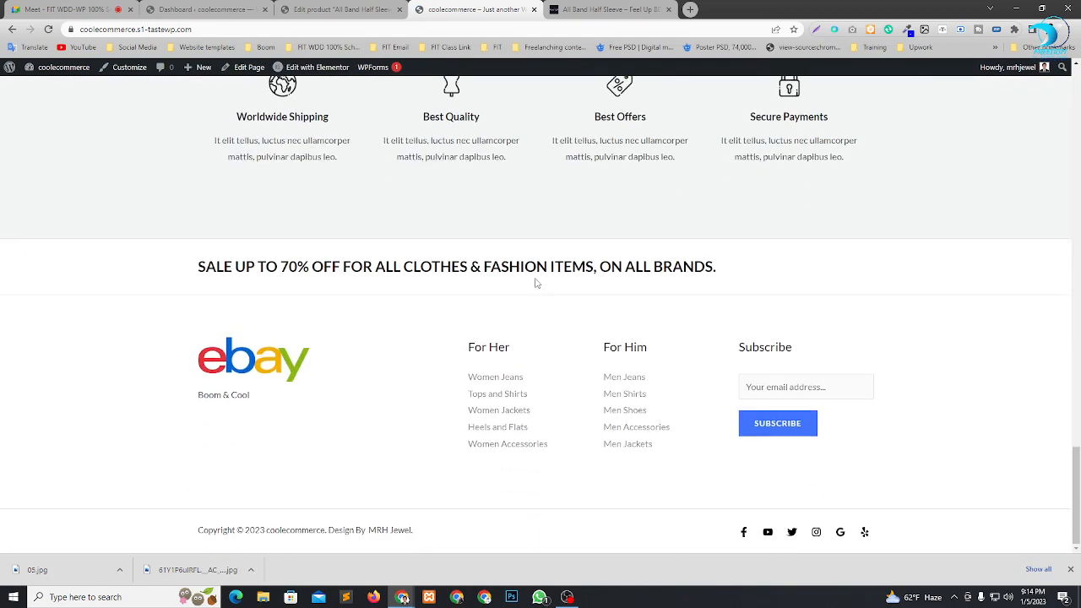
pyautogui.scroll(6, 528, 285)
pyautogui.scroll(14, 530, 282)
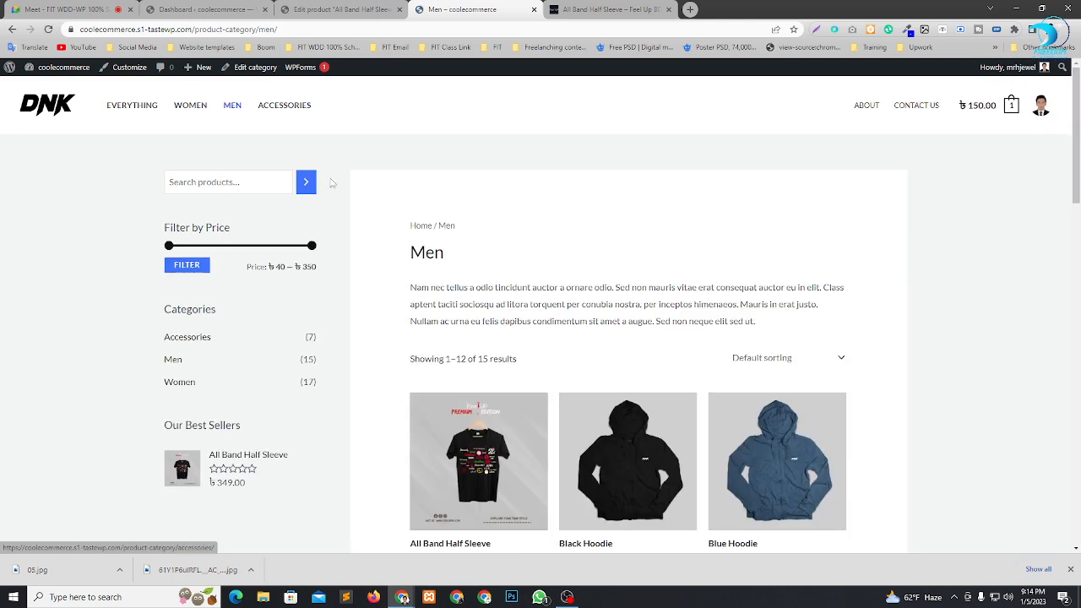
pyautogui.scroll(-3, 655, 224)
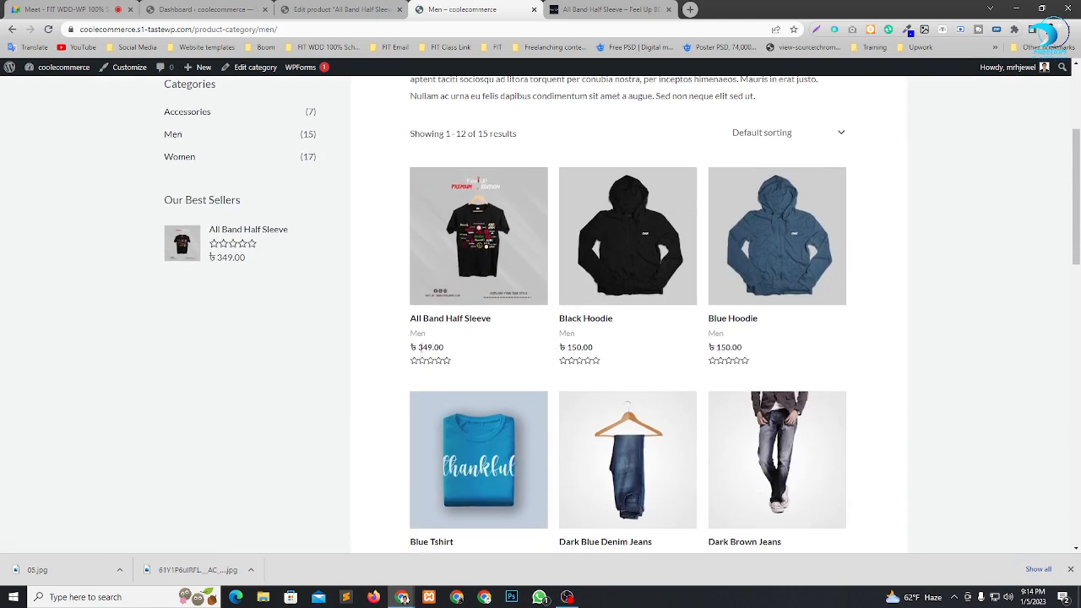
# Open the All Band Half Sleeve product page from the Men category and review its price, shipping note, description and gallery images.
pyautogui.moveTo(417, 347); pyautogui.dragTo(443, 347)
pyautogui.click(456, 354)
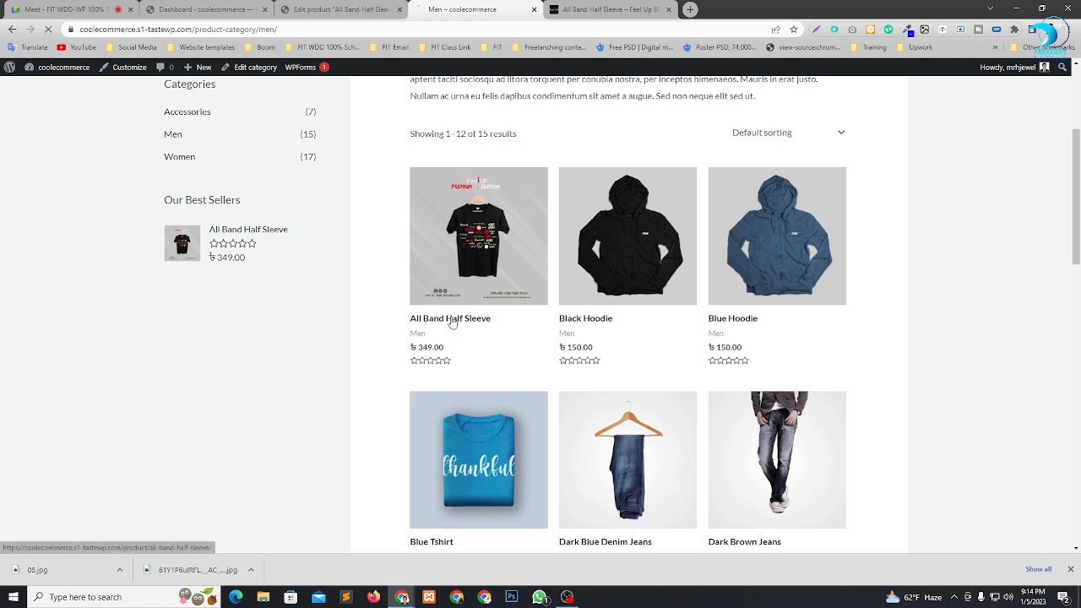
pyautogui.click(453, 321)
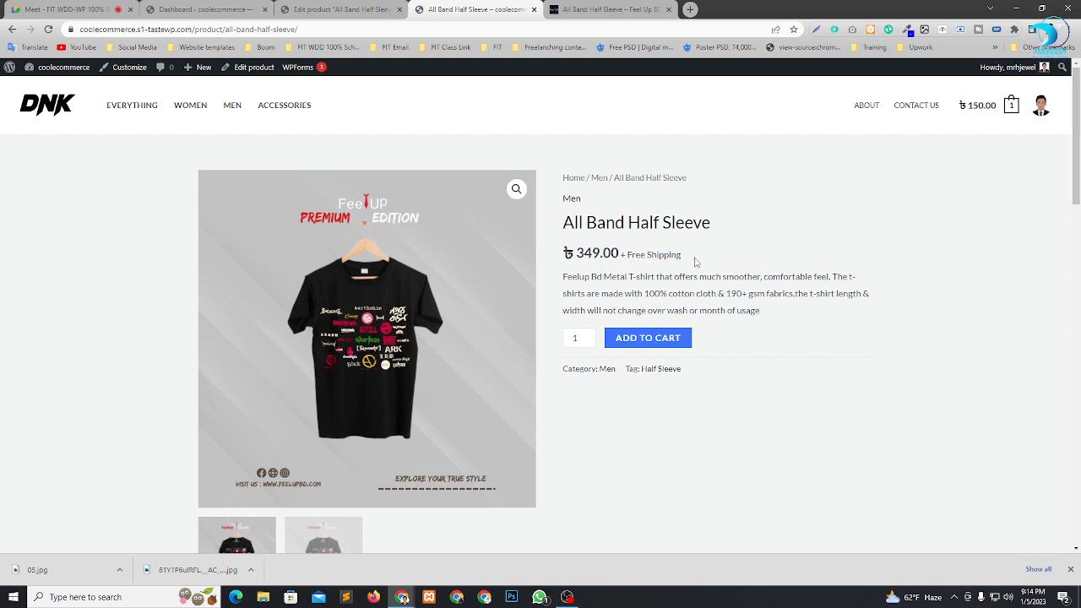
pyautogui.moveTo(685, 256); pyautogui.dragTo(622, 255)
pyautogui.click(648, 256)
pyautogui.click(683, 267)
pyautogui.scroll(-2, 675, 270)
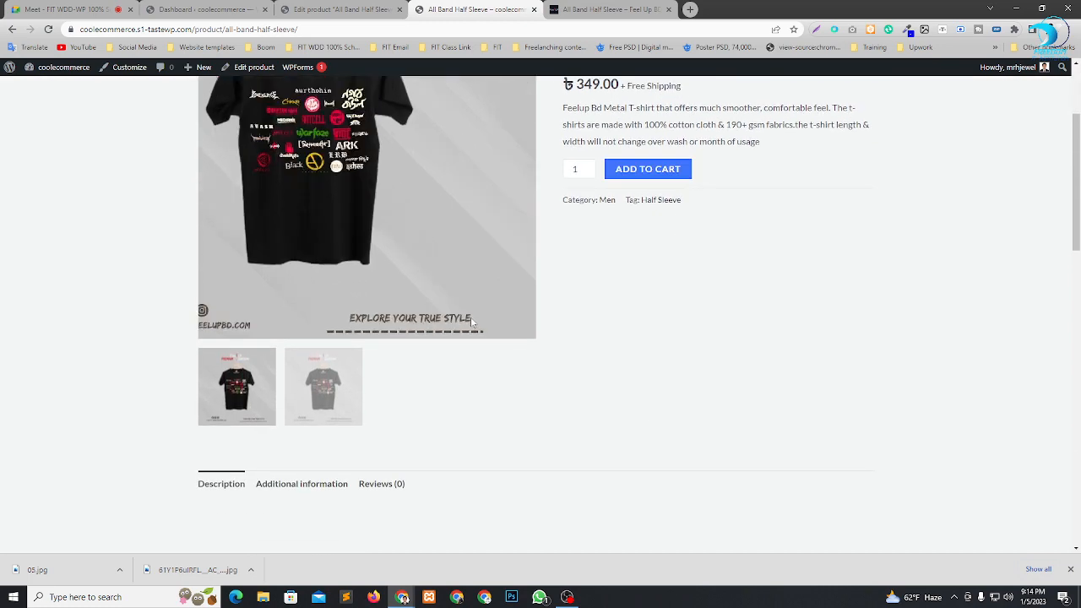
pyautogui.click(335, 381)
pyautogui.click(264, 380)
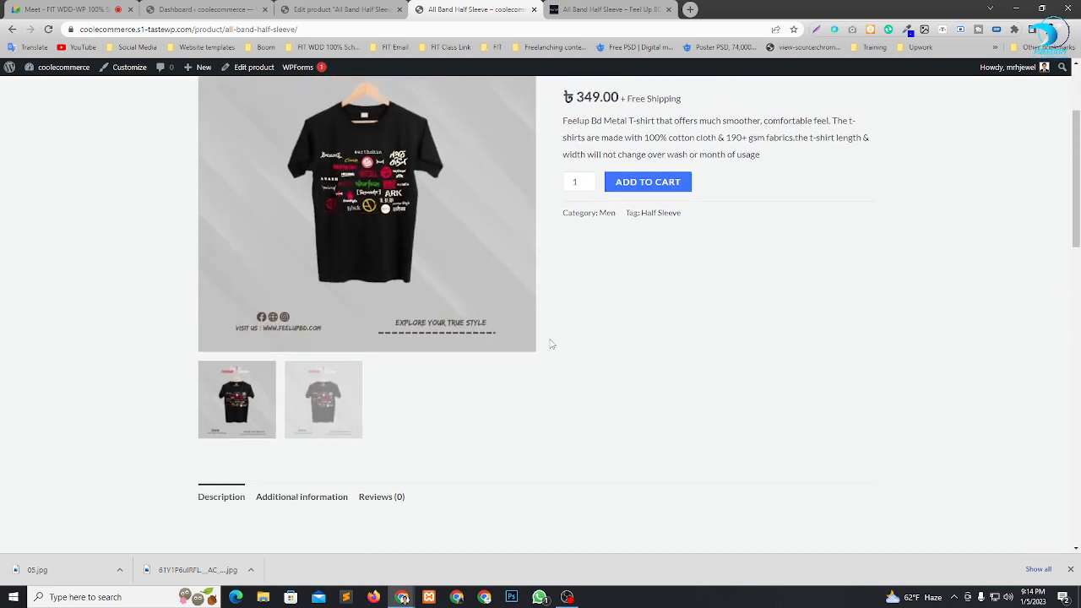
pyautogui.scroll(2, 626, 302)
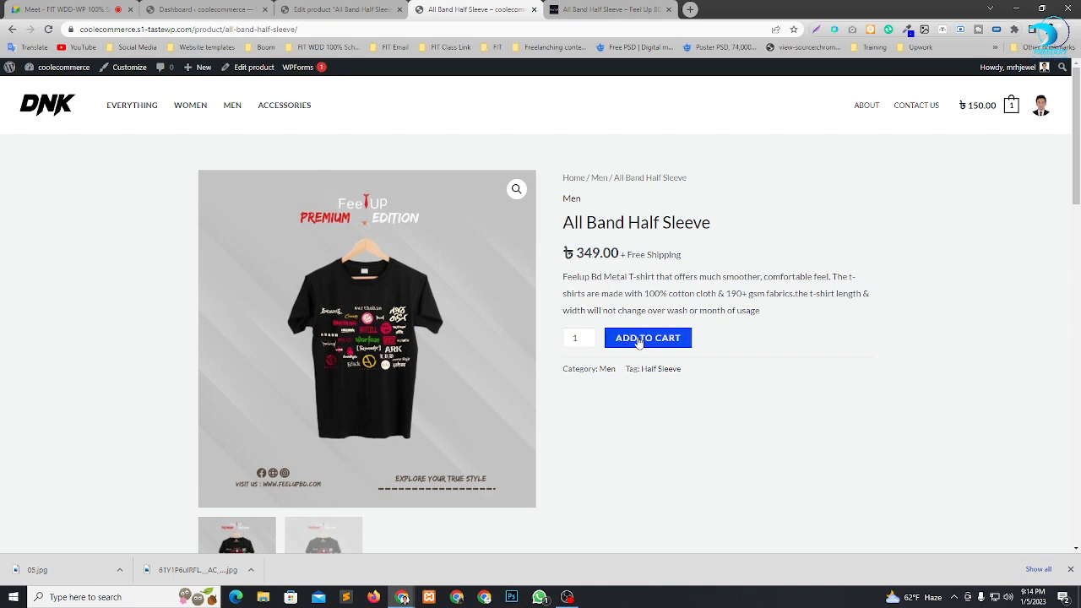
# Set the All Band Half Sleeve quantity to 27 and add it to the cart.
pyautogui.doubleClick(575, 338)
pyautogui.click(138, 9)
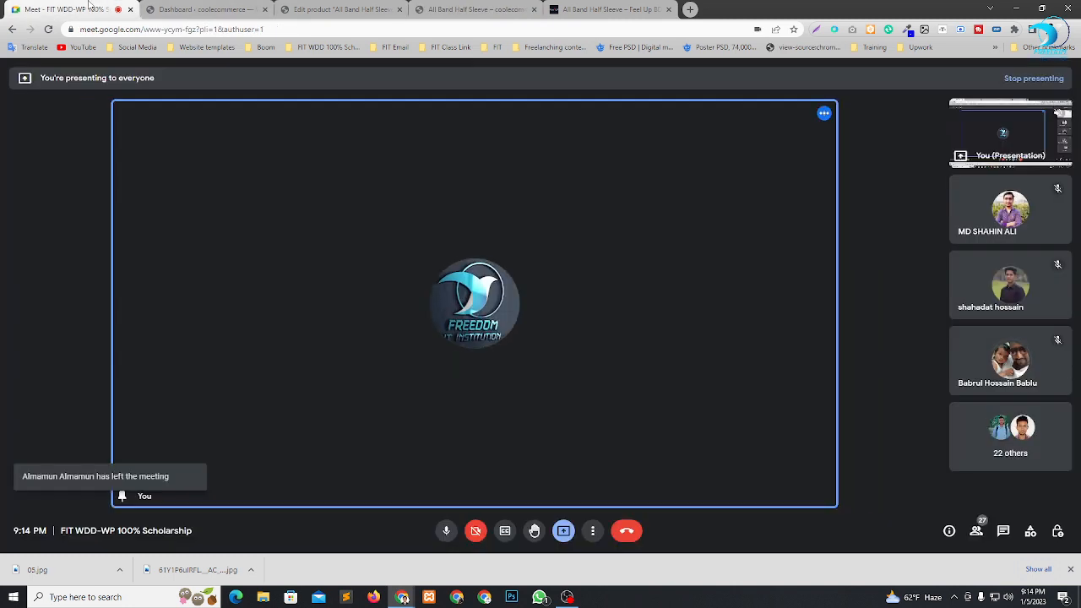
pyautogui.click(324, 9)
pyautogui.click(460, 9)
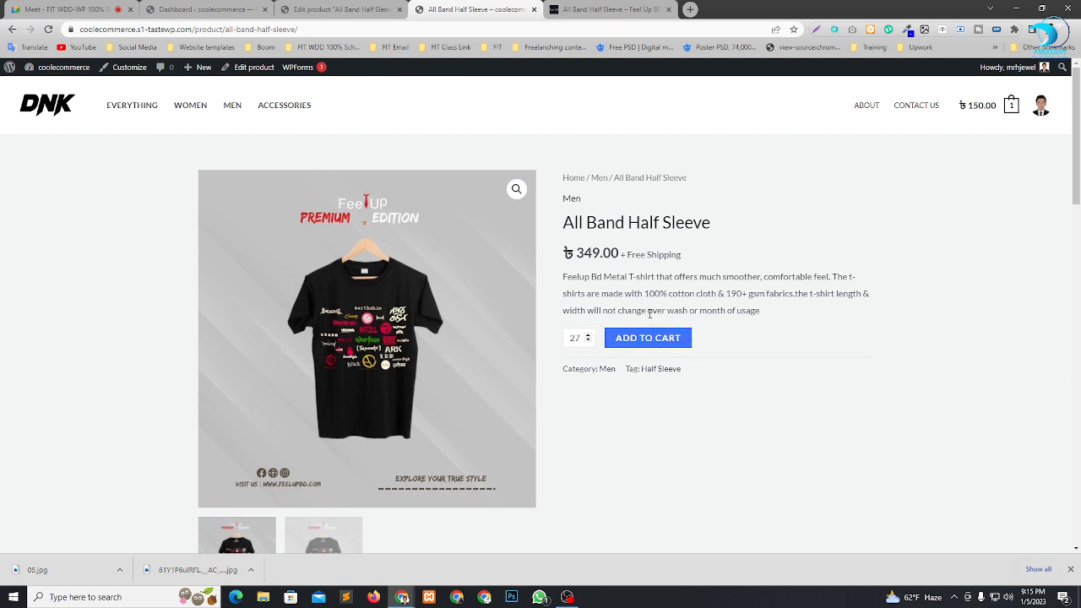
pyautogui.click(686, 342)
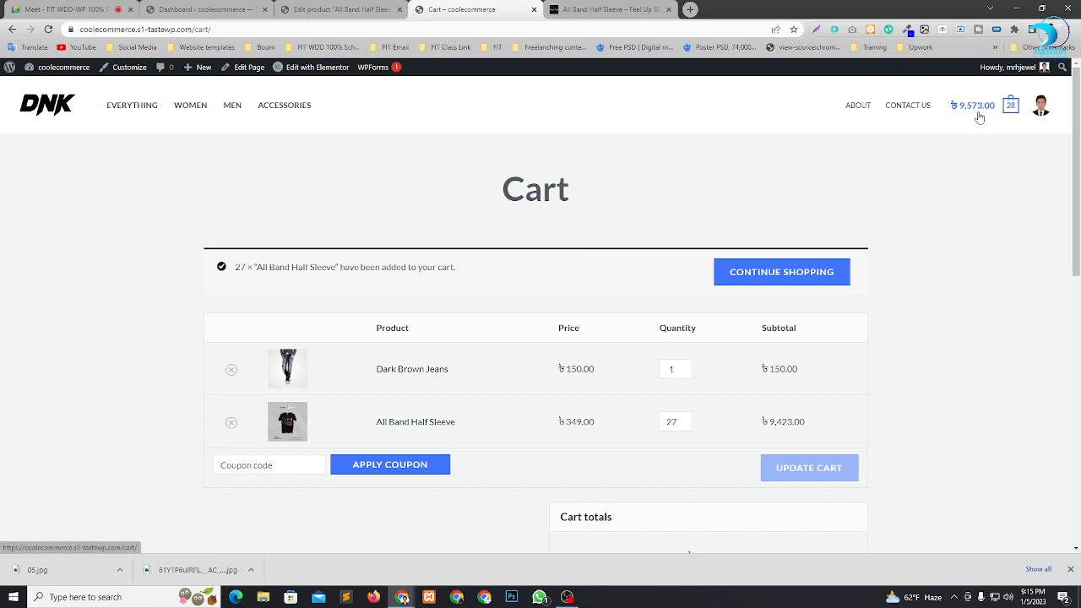
# Remove Dark Brown Jeans from the cart and choose Free shipping in the cart totals.
pyautogui.scroll(-2, 967, 306)
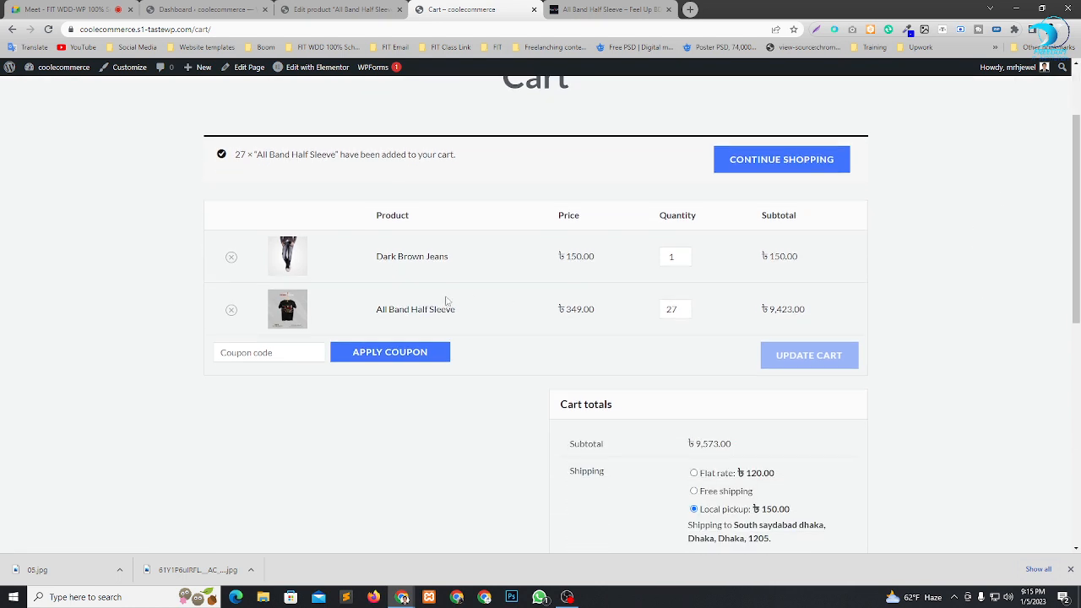
pyautogui.click(231, 259)
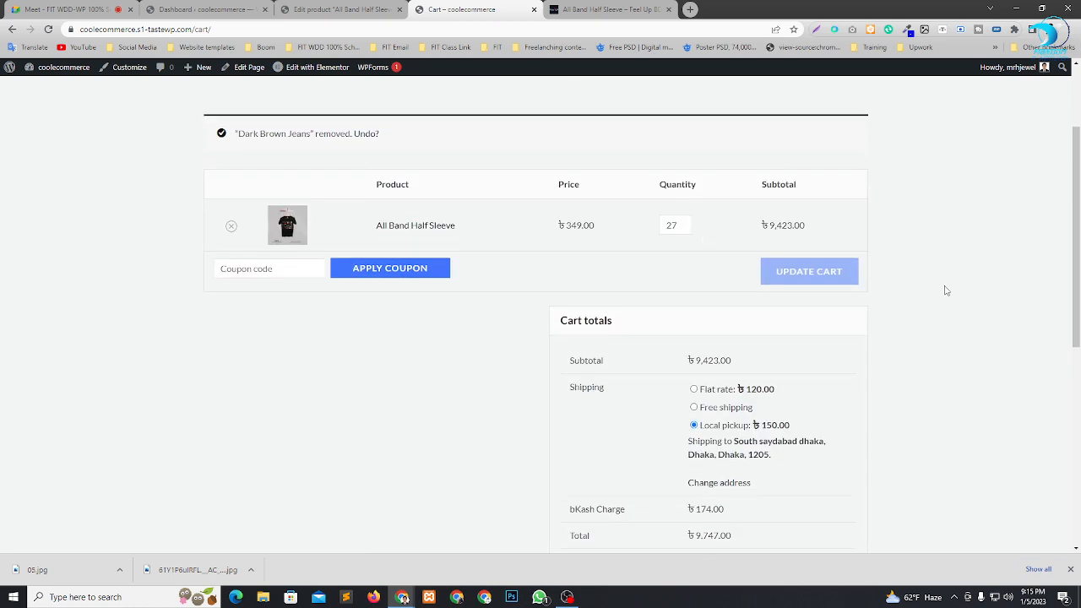
pyautogui.scroll(2, 946, 290)
pyautogui.scroll(-3, 914, 265)
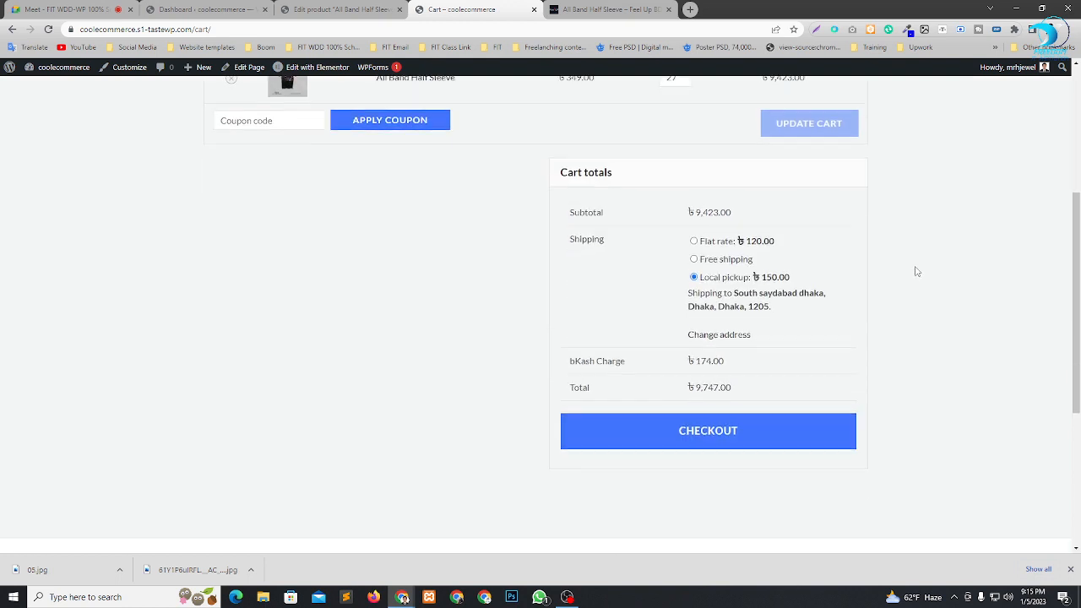
pyautogui.click(693, 260)
pyautogui.moveTo(726, 362); pyautogui.dragTo(706, 363)
pyautogui.click(887, 372)
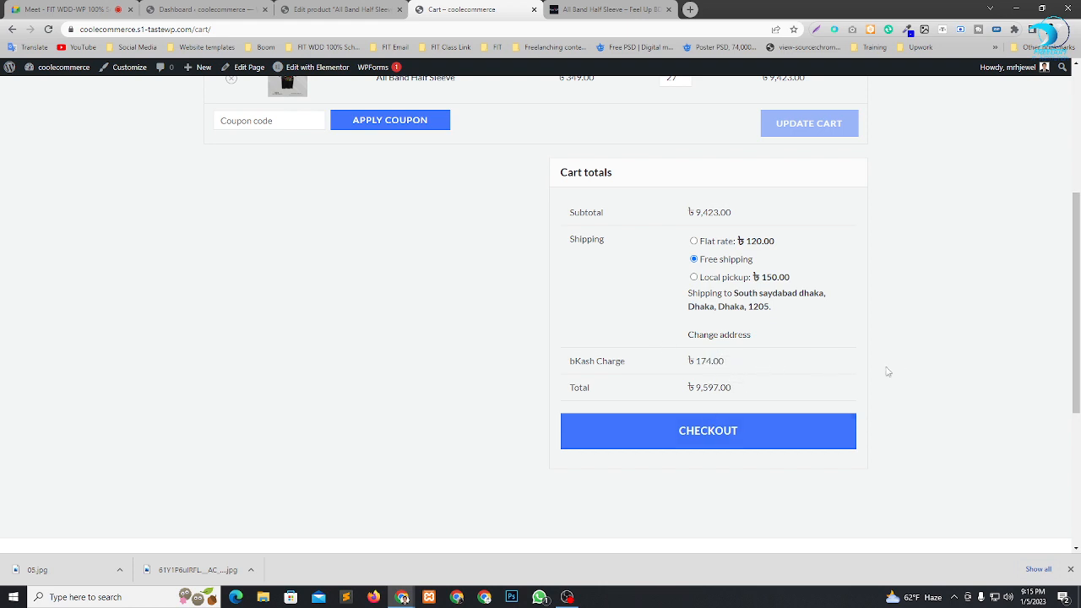
# Proceed to checkout and select Cash on delivery as the payment method.
pyautogui.click(727, 432)
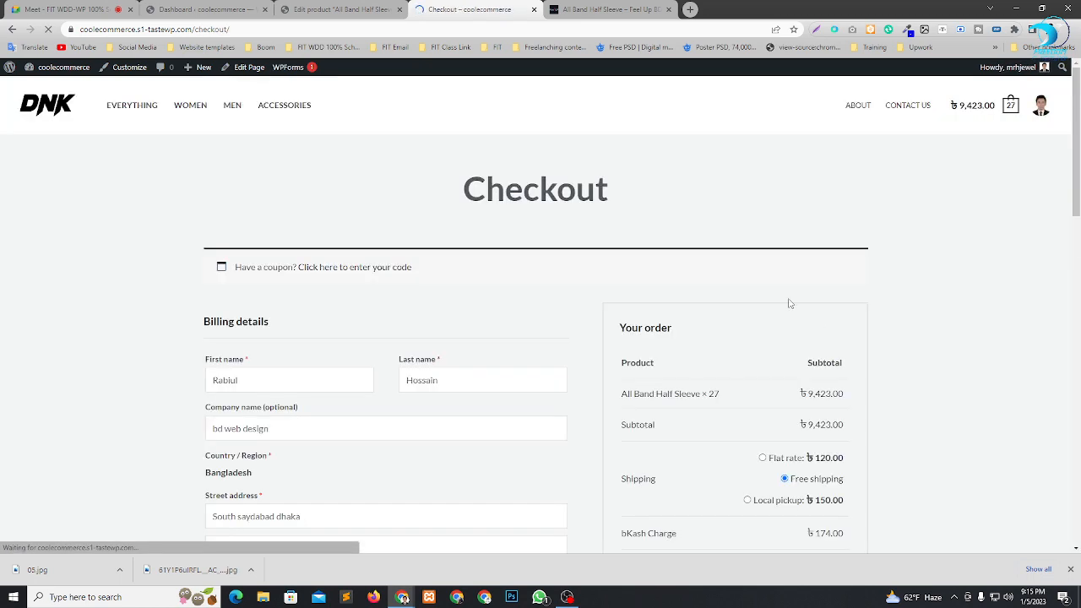
pyautogui.scroll(-5, 839, 290)
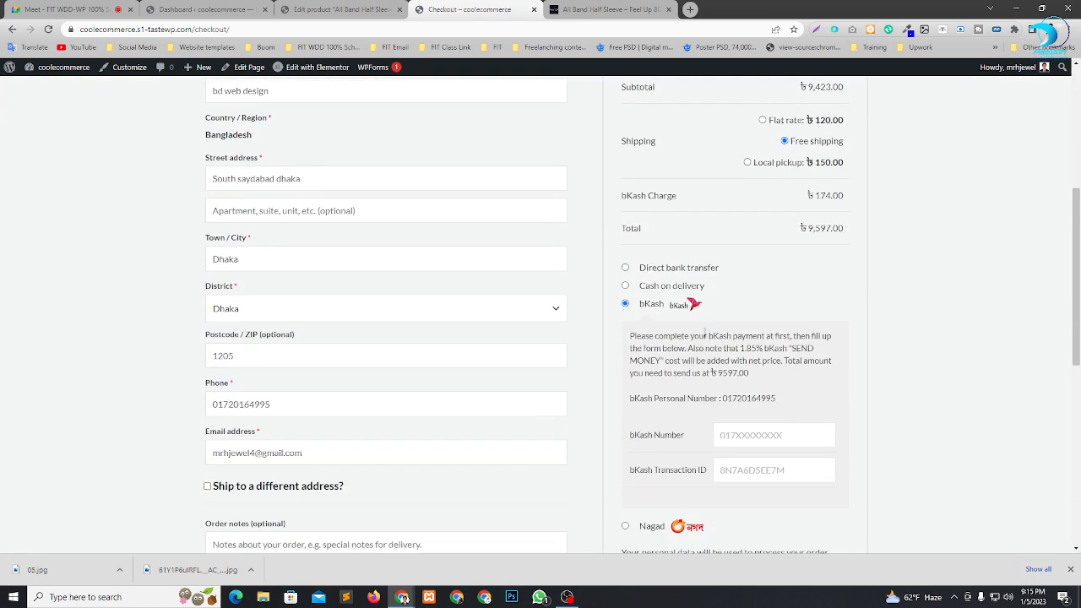
pyautogui.click(626, 286)
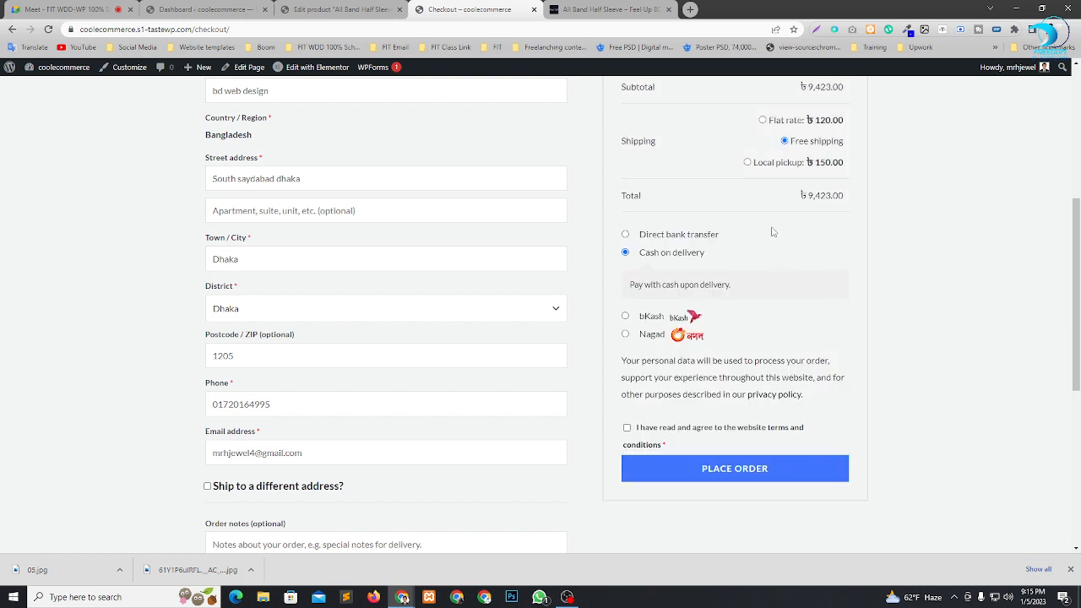
# Review the order total, agree to the terms and conditions, and place the order.
pyautogui.scroll(1, 786, 227)
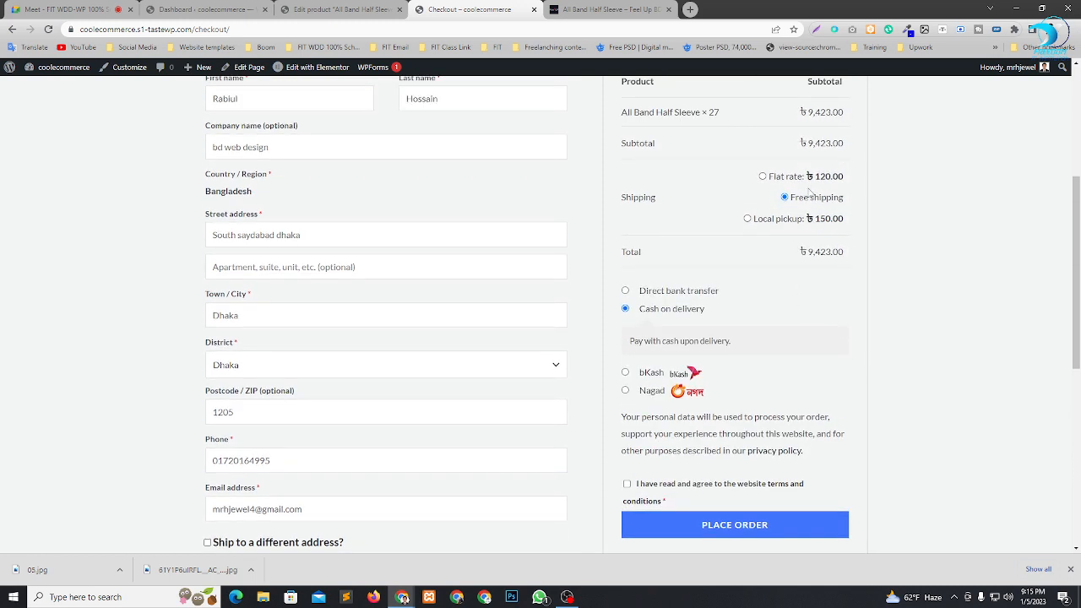
pyautogui.scroll(-1, 823, 254)
pyautogui.scroll(2, 824, 261)
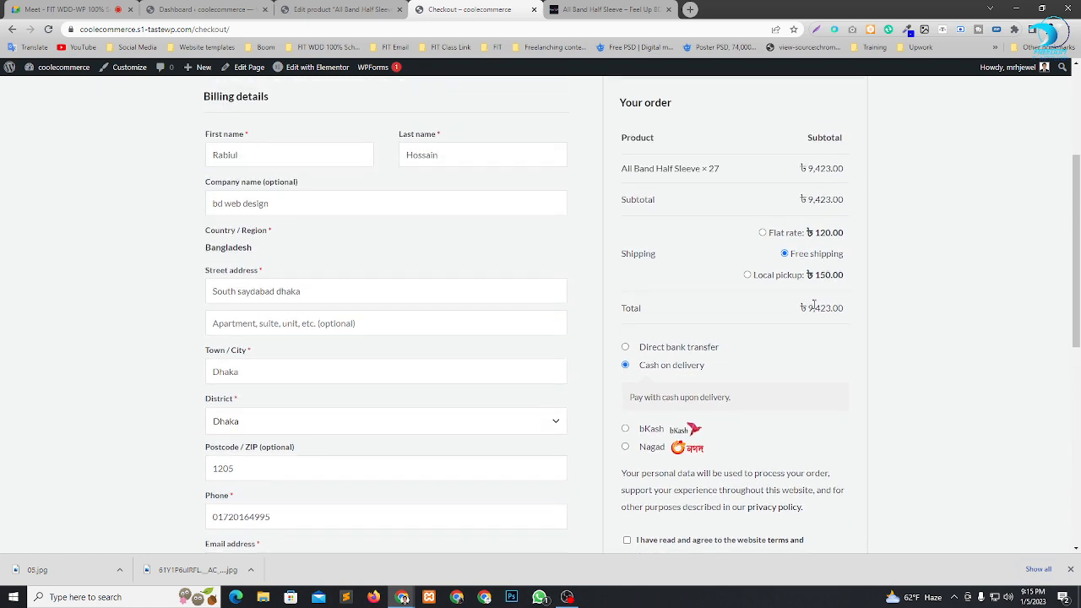
pyautogui.moveTo(809, 309); pyautogui.dragTo(838, 309)
pyautogui.scroll(-3, 805, 342)
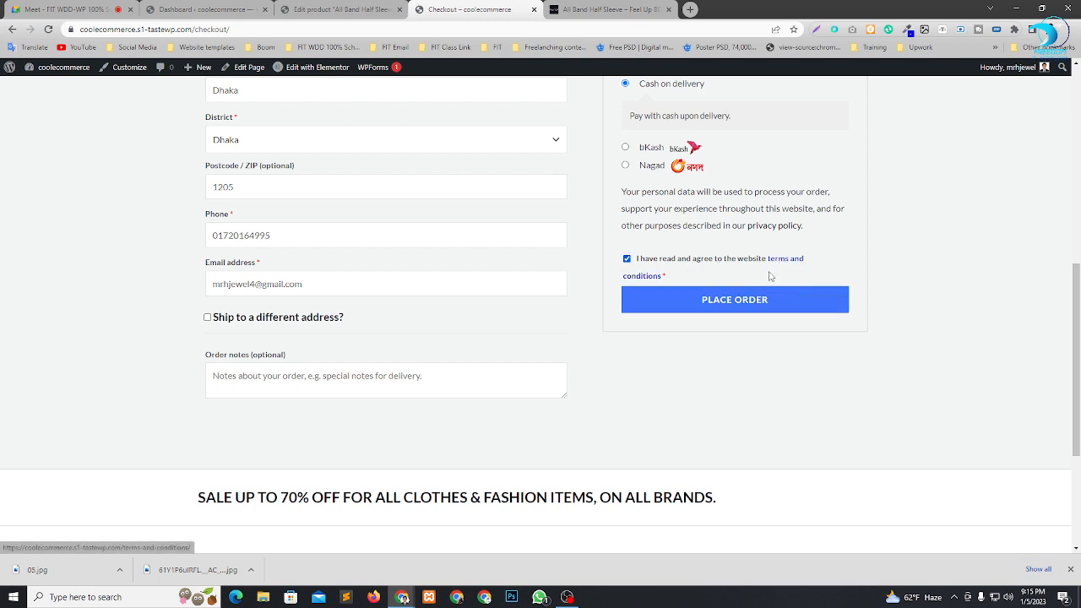
pyautogui.click(738, 301)
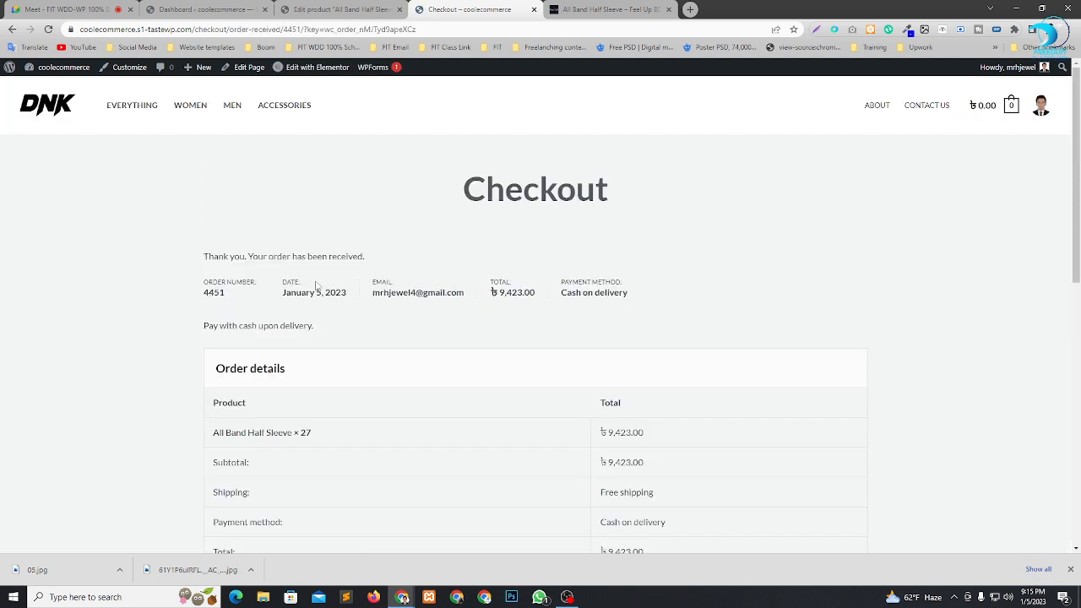
# Examine the order confirmation's summary, payment method, order details, and billing and shipping addresses.
pyautogui.scroll(-2, 329, 308)
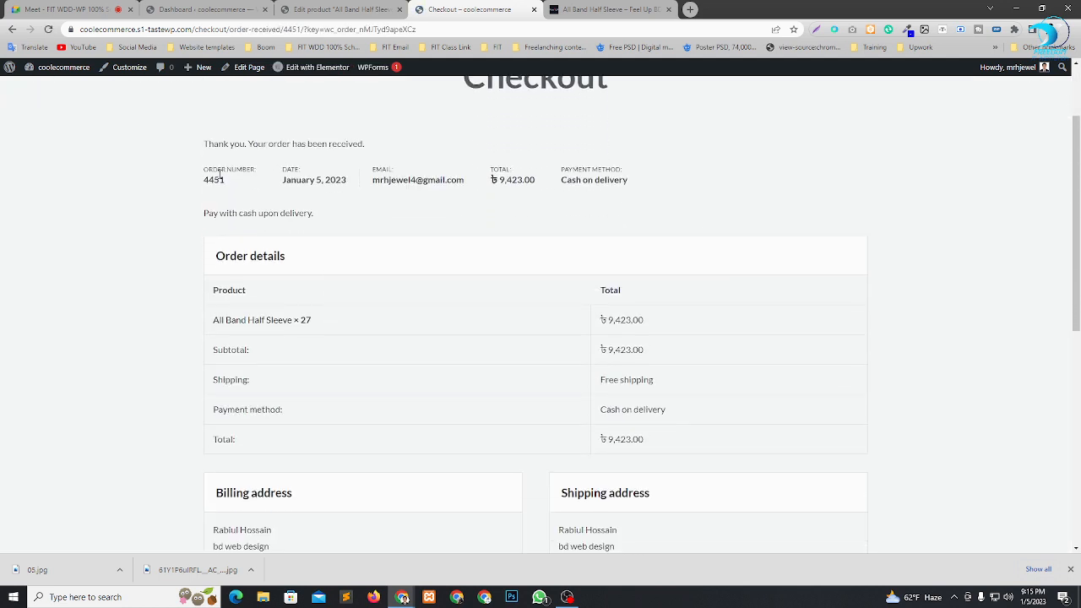
pyautogui.moveTo(201, 180); pyautogui.dragTo(538, 187)
pyautogui.click(365, 202)
pyautogui.click(499, 194)
pyautogui.click(532, 197)
pyautogui.moveTo(566, 180); pyautogui.dragTo(647, 181)
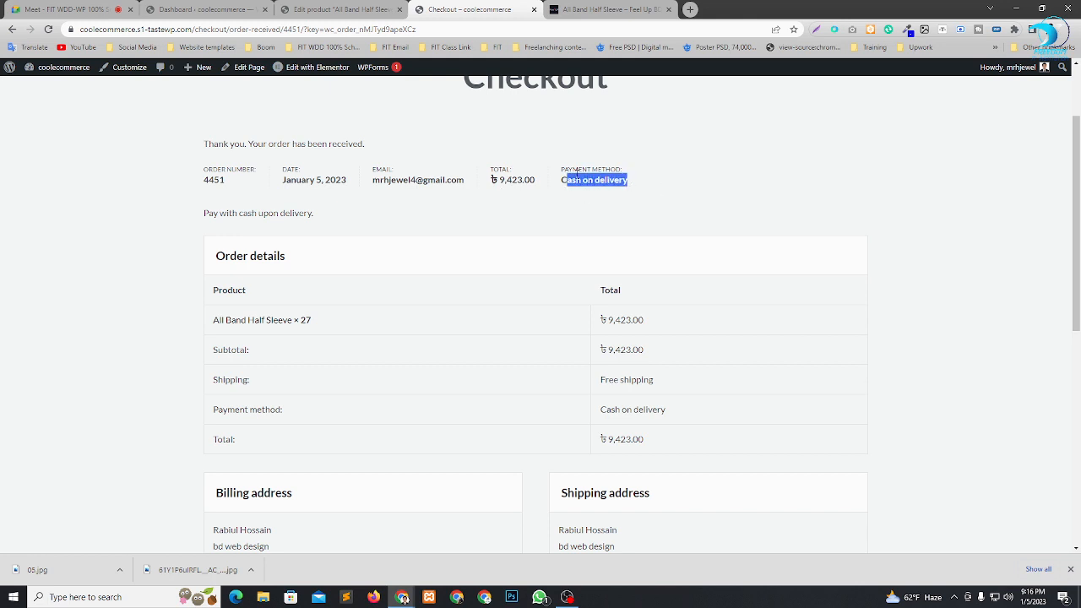
pyautogui.scroll(-2, 503, 225)
pyautogui.scroll(-2, 674, 229)
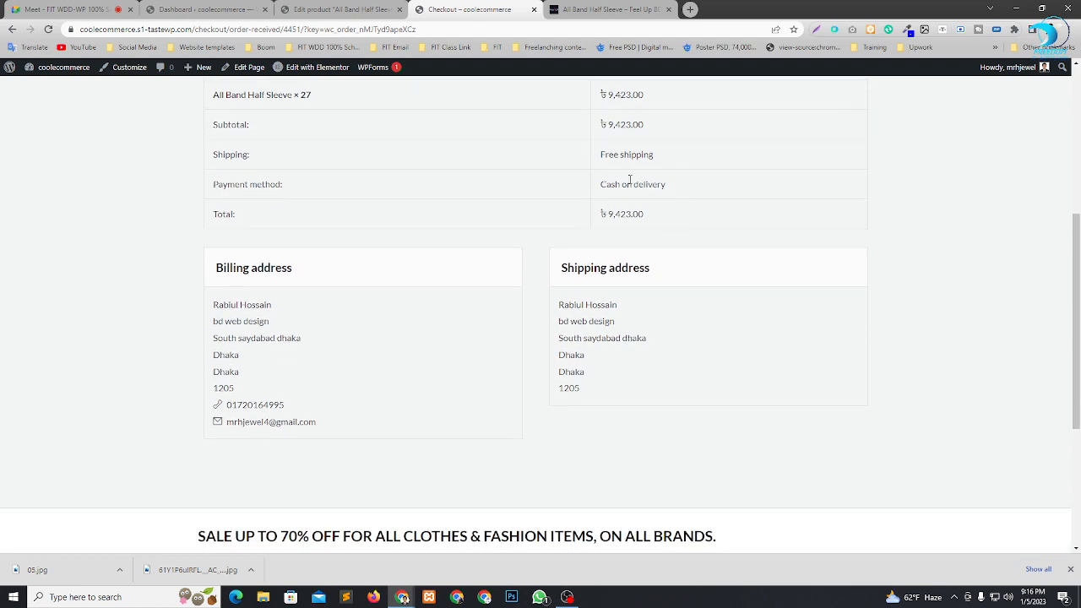
pyautogui.scroll(-1, 677, 201)
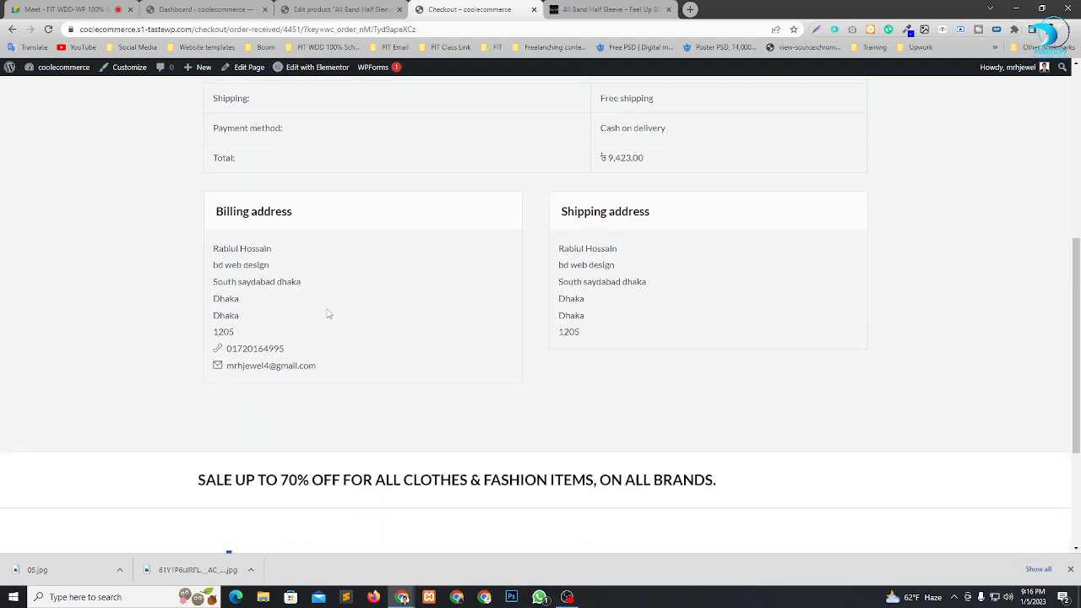
pyautogui.scroll(-4, 440, 310)
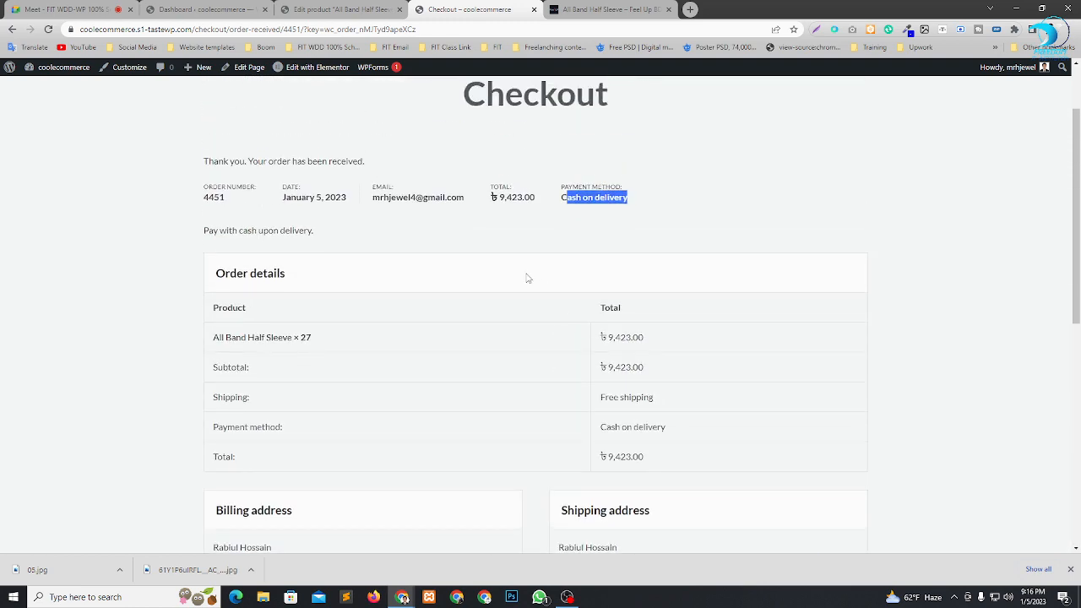
pyautogui.scroll(2, 507, 286)
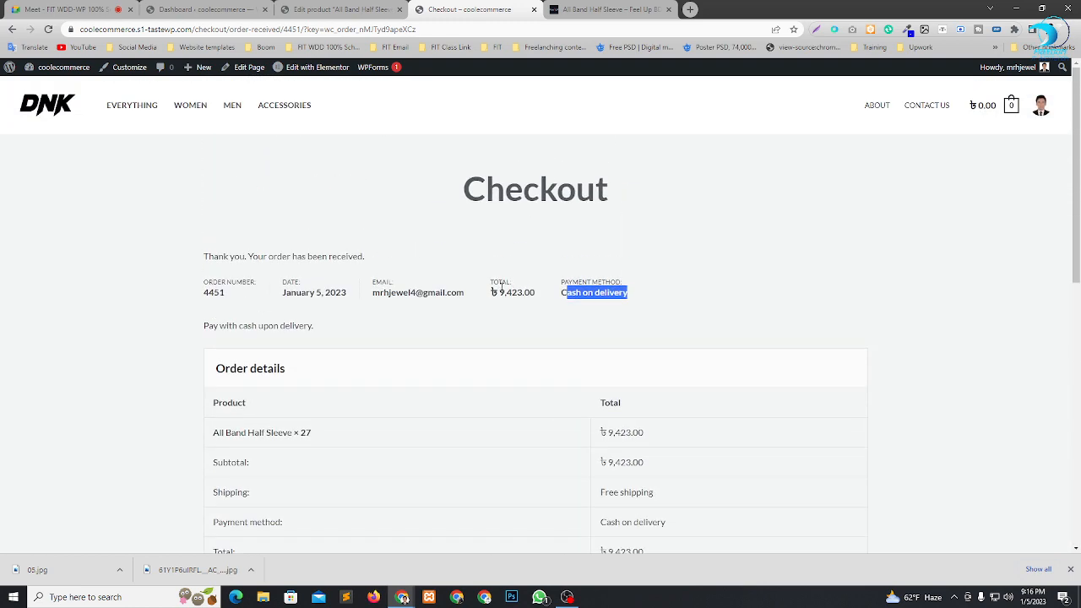
# Return to the store admin, look over the WooCommerce home page and open the Orders list.
pyautogui.click(336, 9)
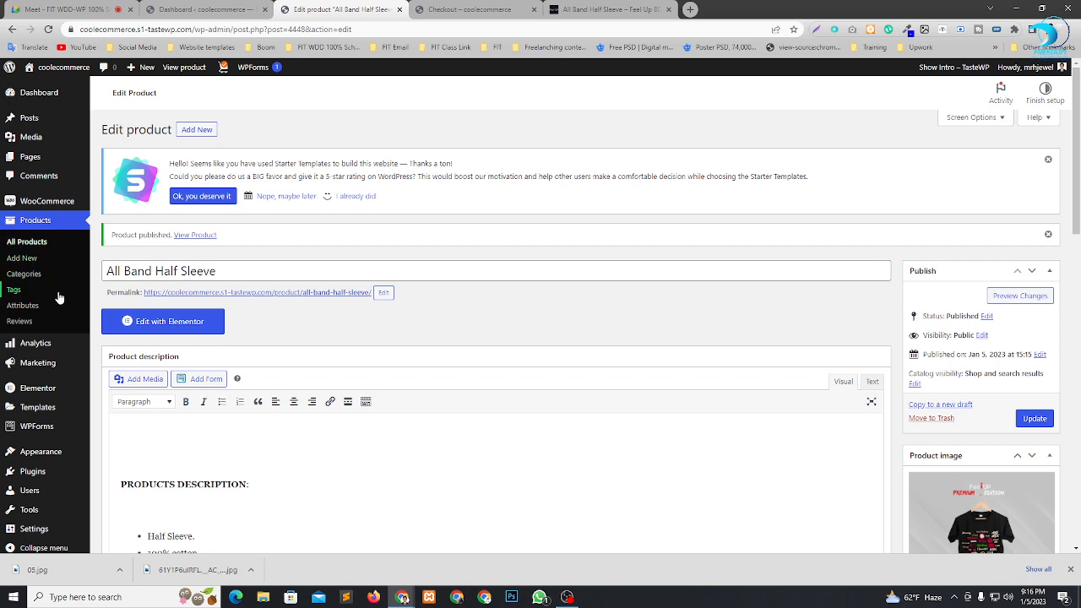
pyautogui.click(38, 201)
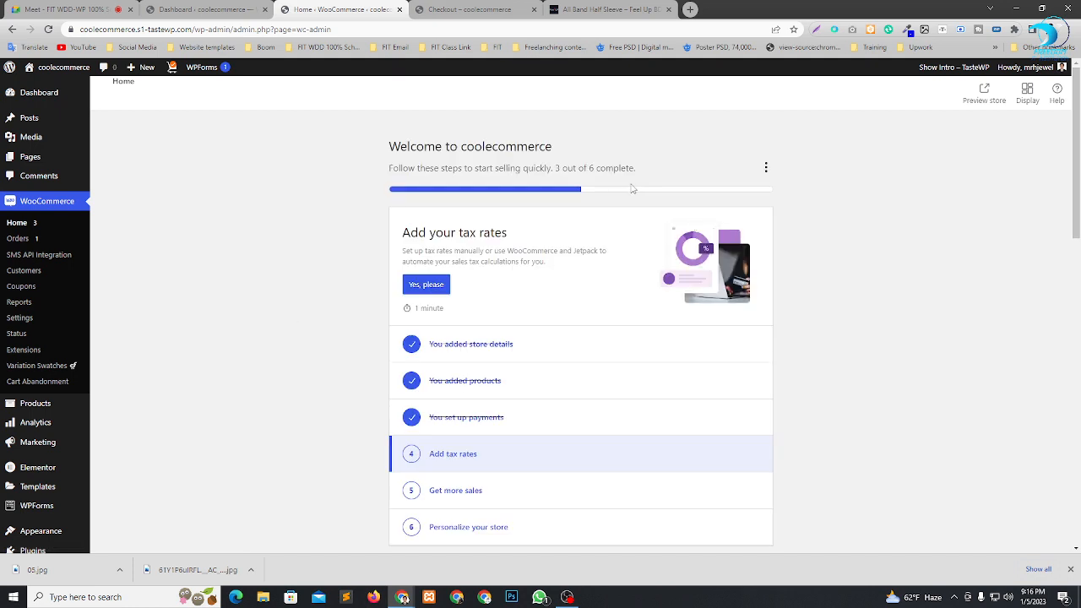
pyautogui.scroll(-3, 562, 324)
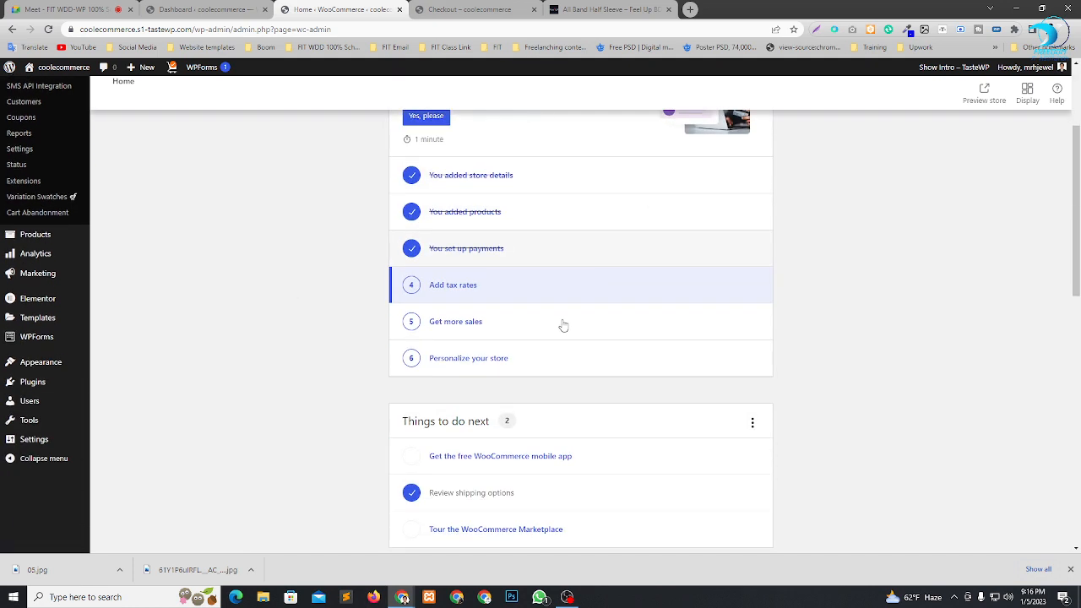
pyautogui.scroll(2, 271, 375)
pyautogui.scroll(1, 271, 375)
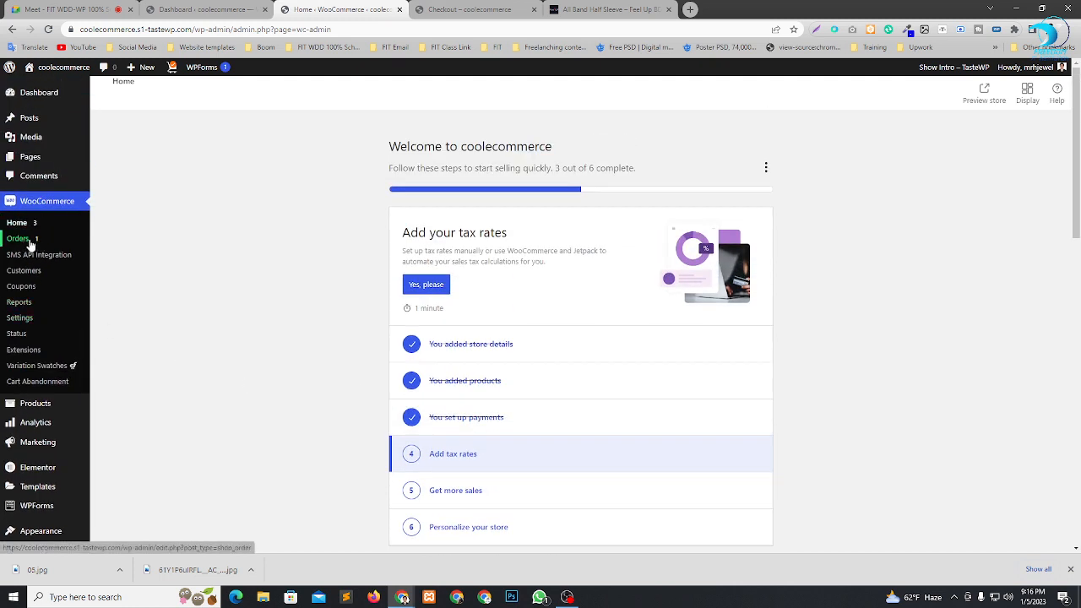
pyautogui.click(31, 243)
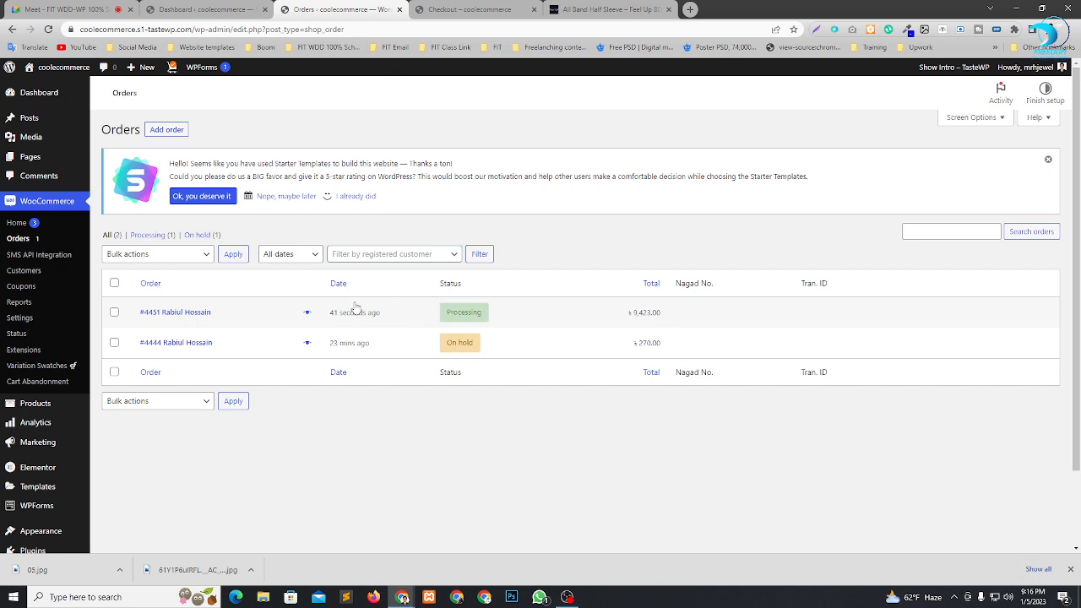
# Preview the newest order and examine its billing details, shipping method, product and quantity.
pyautogui.click(308, 313)
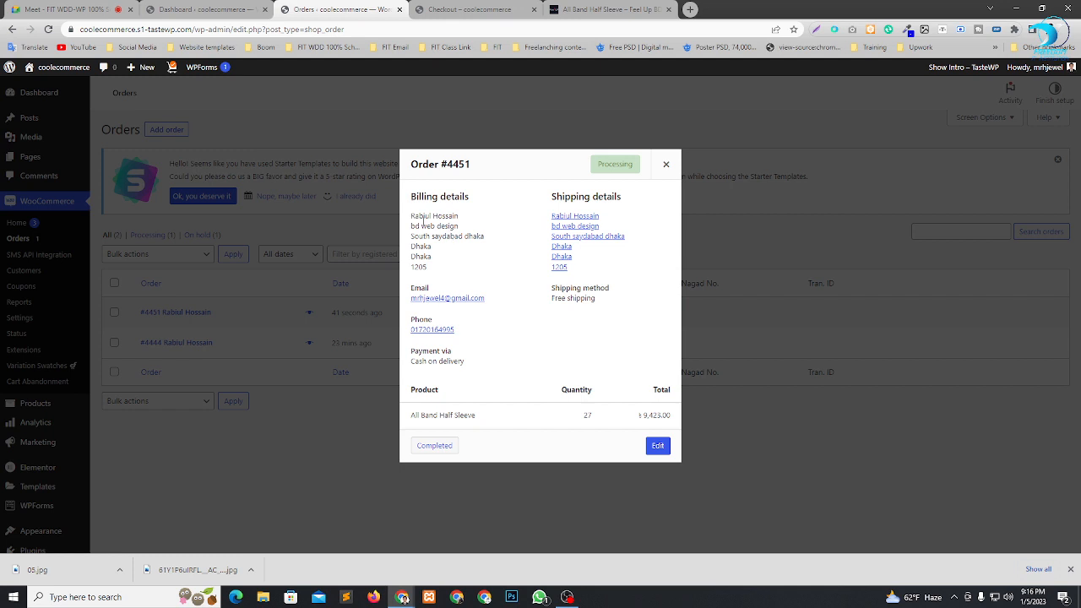
pyautogui.moveTo(411, 216); pyautogui.dragTo(448, 226)
pyautogui.click(446, 230)
pyautogui.doubleClick(589, 417)
pyautogui.moveTo(478, 418); pyautogui.dragTo(409, 422)
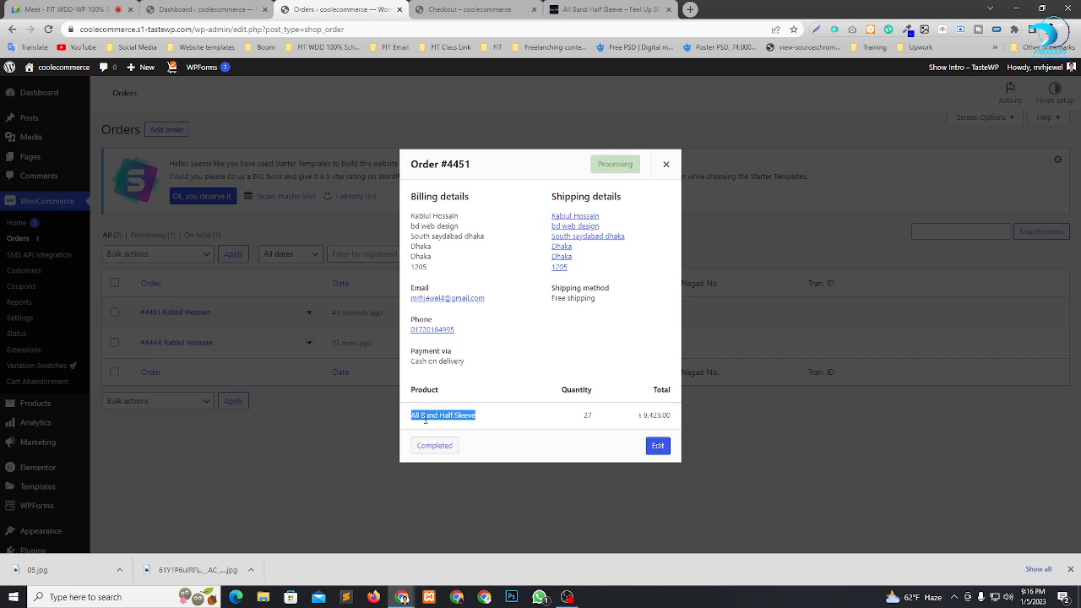
pyautogui.click(459, 417)
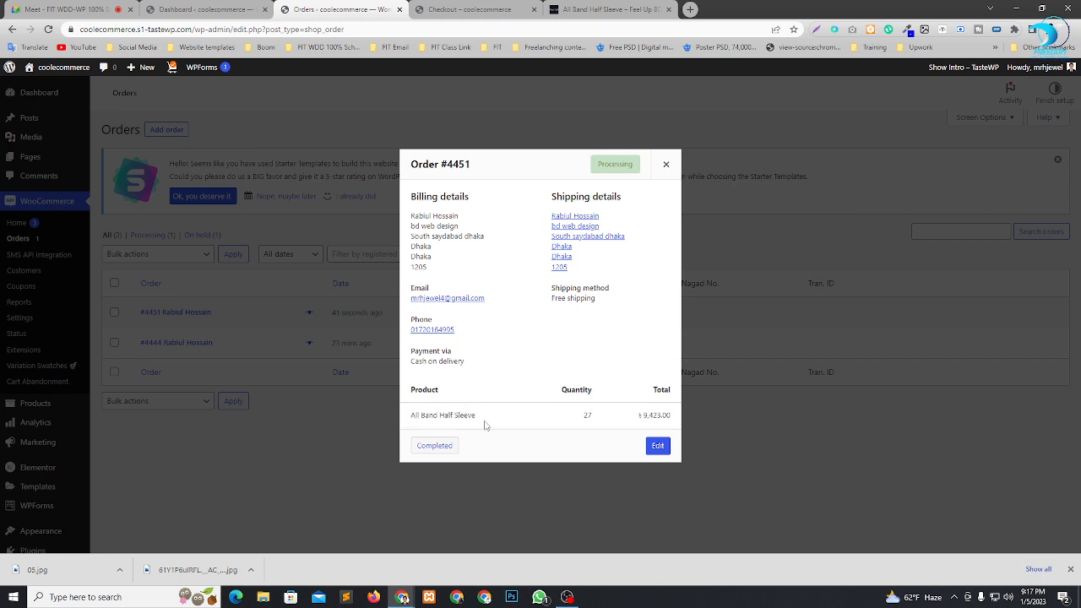
pyautogui.moveTo(554, 299); pyautogui.dragTo(597, 303)
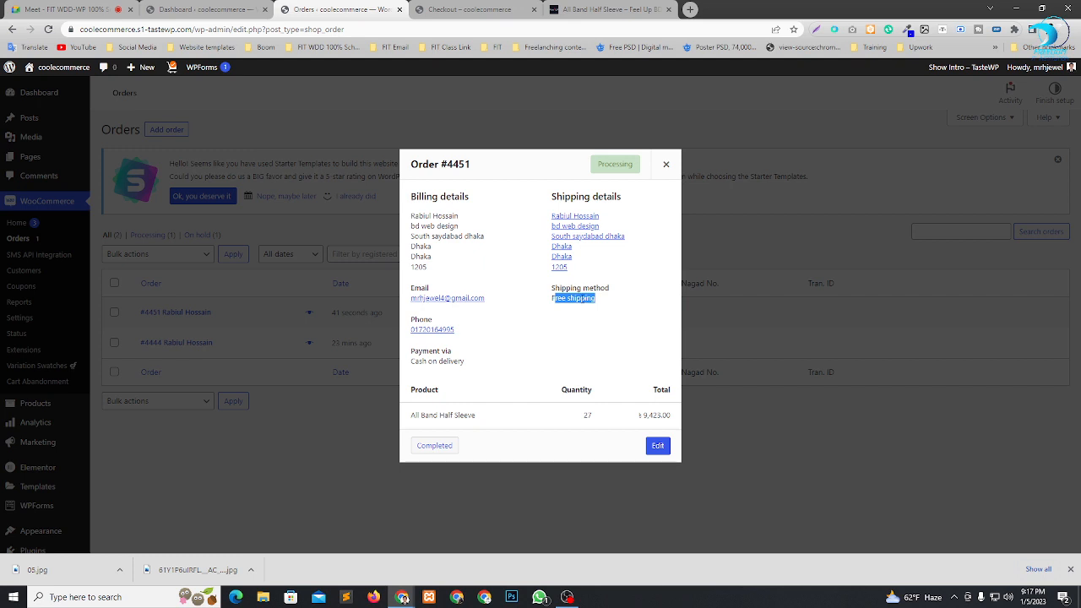
pyautogui.moveTo(485, 416); pyautogui.dragTo(421, 414)
pyautogui.click(480, 419)
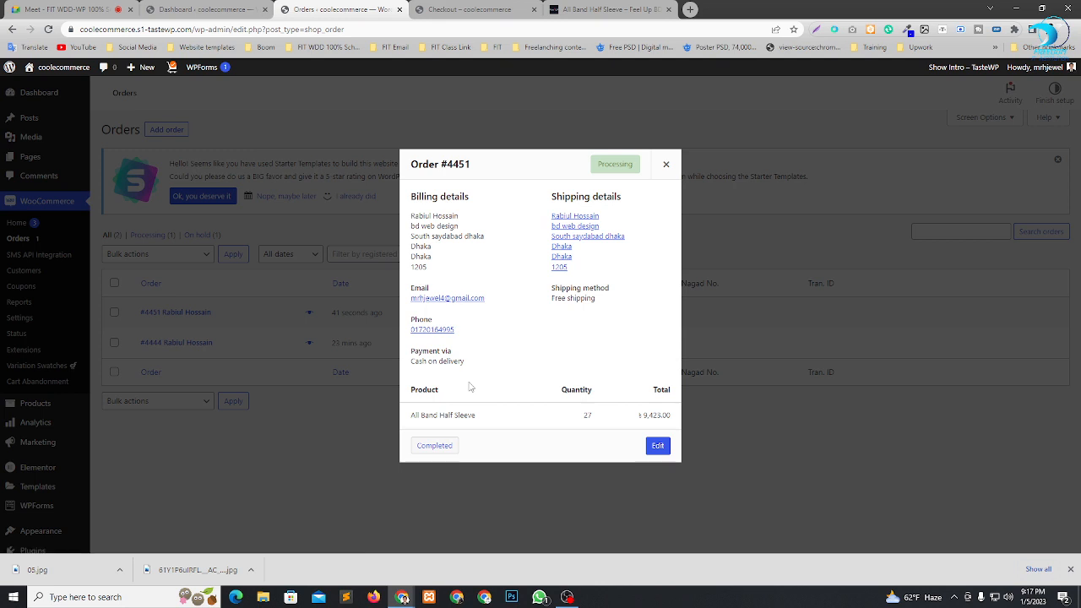
# Mark the previewed order as completed and close the downloads bar and the finished orders and checkout tabs.
pyautogui.click(439, 447)
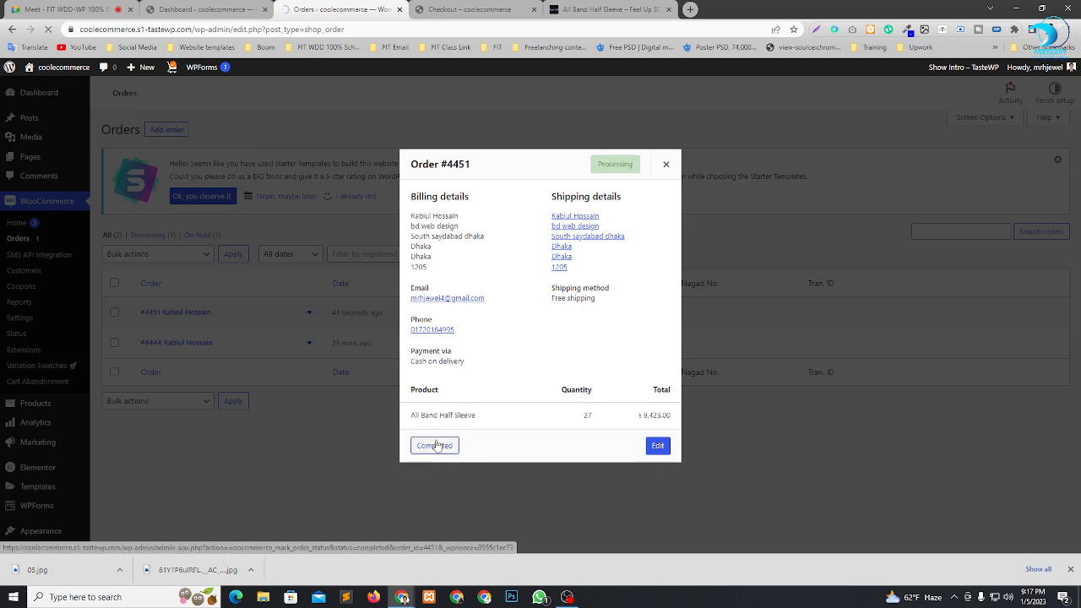
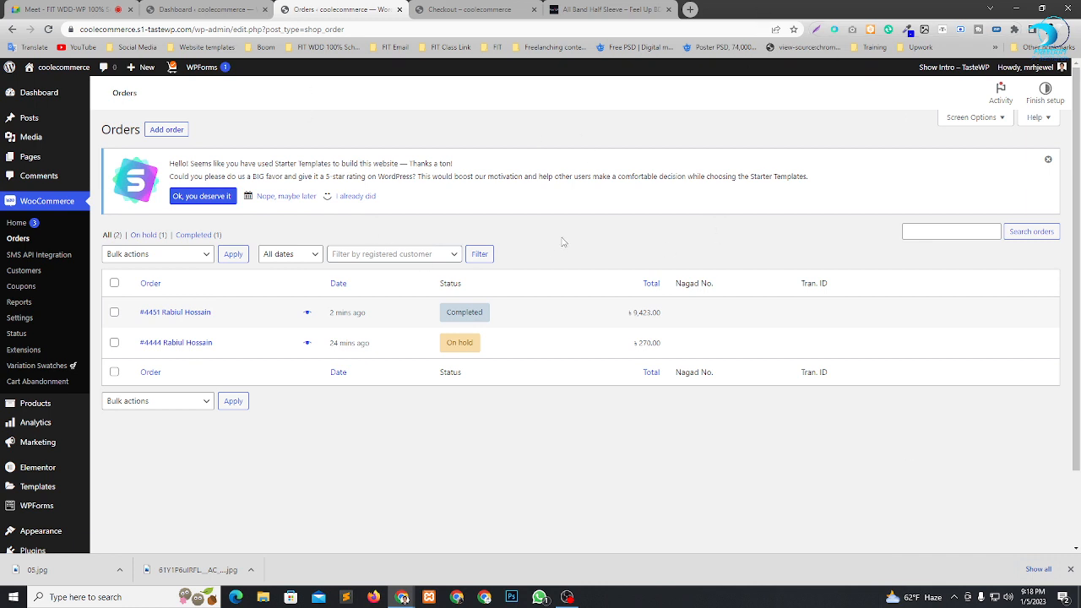
pyautogui.click(65, 8)
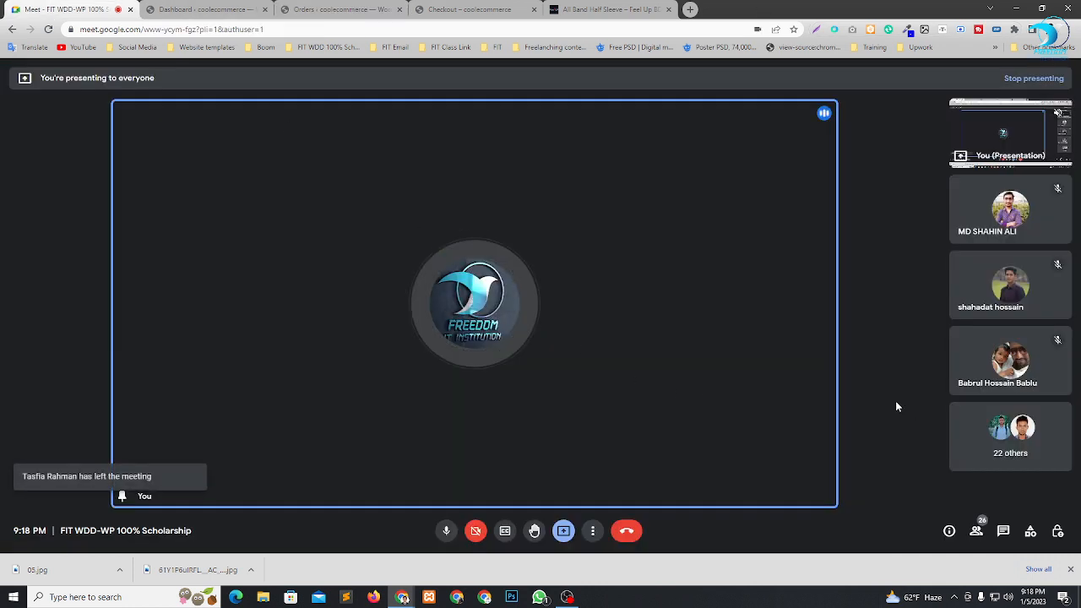
pyautogui.click(1070, 569)
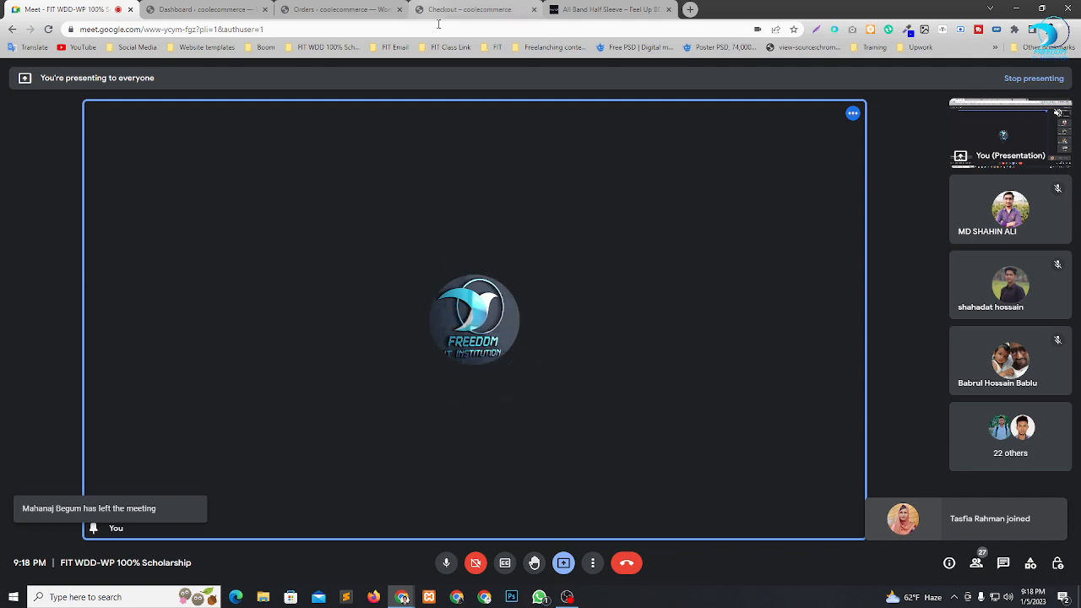
pyautogui.click(205, 7)
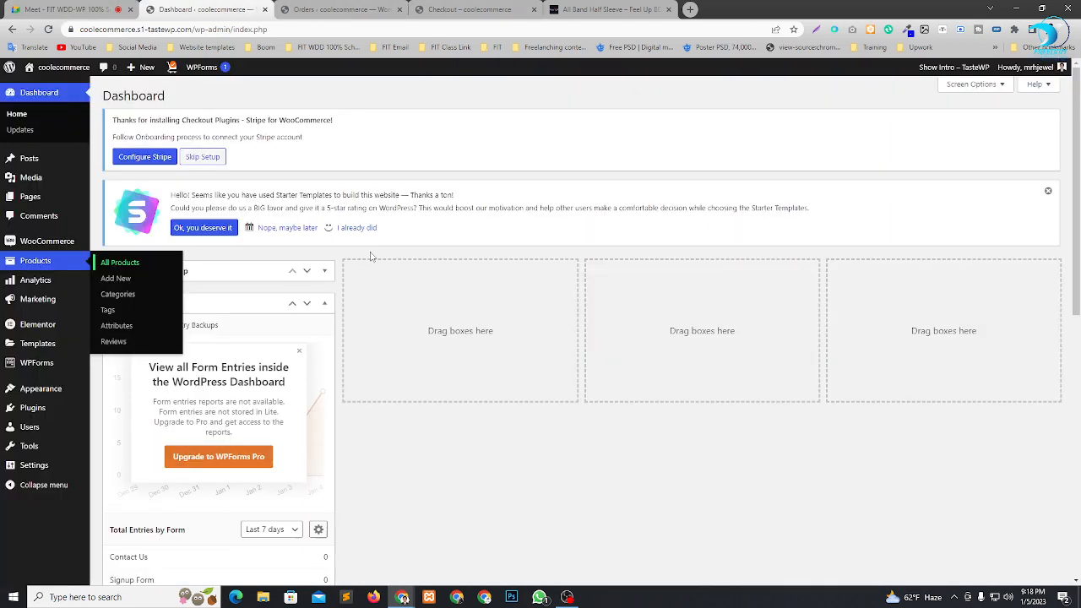
pyautogui.click(407, 9)
pyautogui.click(401, 11)
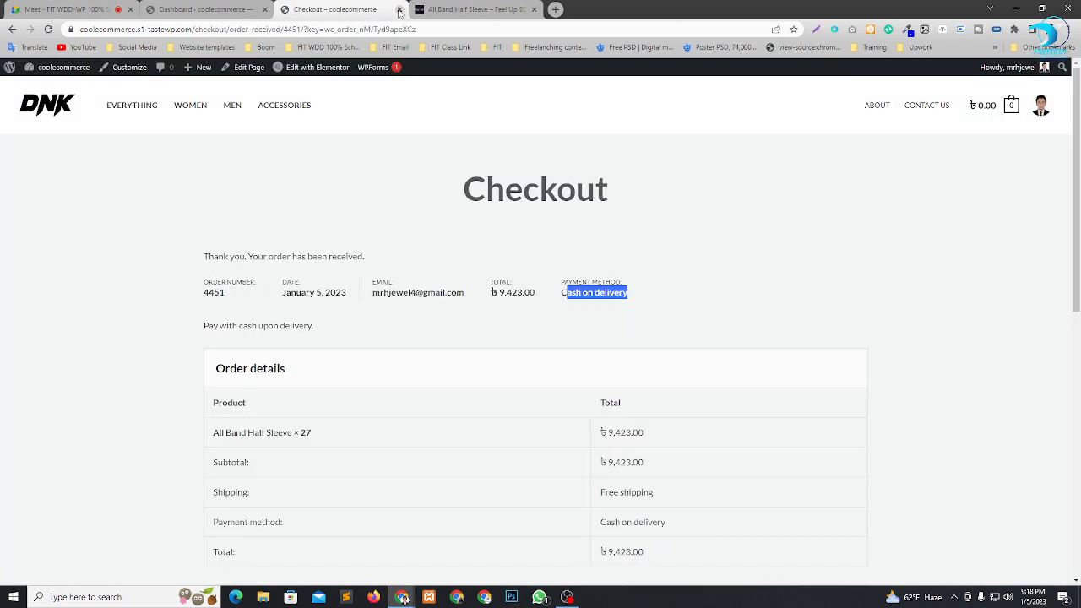
pyautogui.click(400, 9)
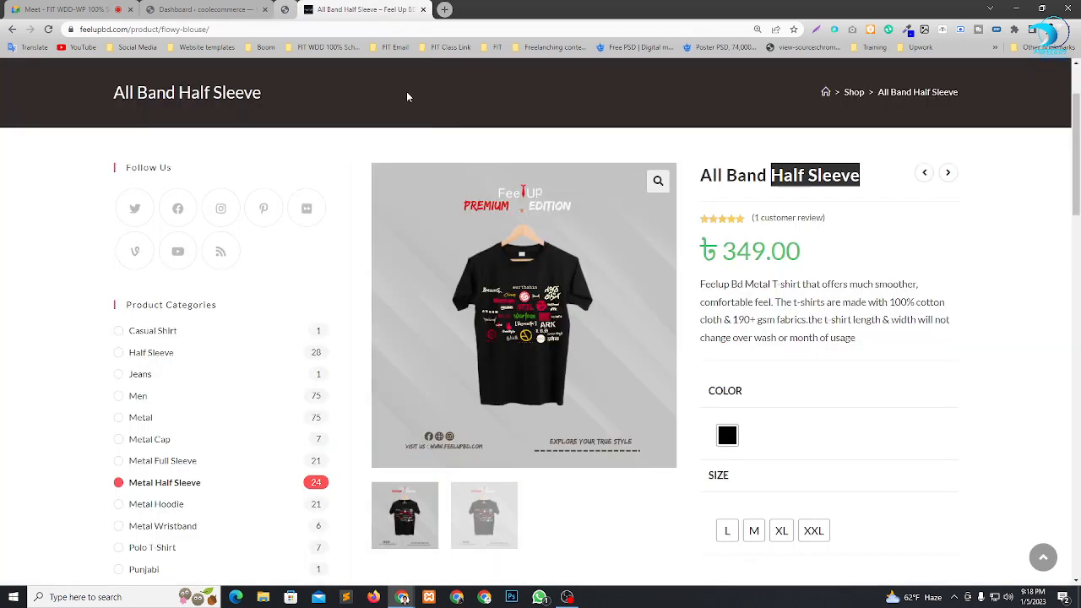
# Examine the reference product's colour and size options, trying sizes M, L, XXL and XL.
pyautogui.scroll(-4, 629, 304)
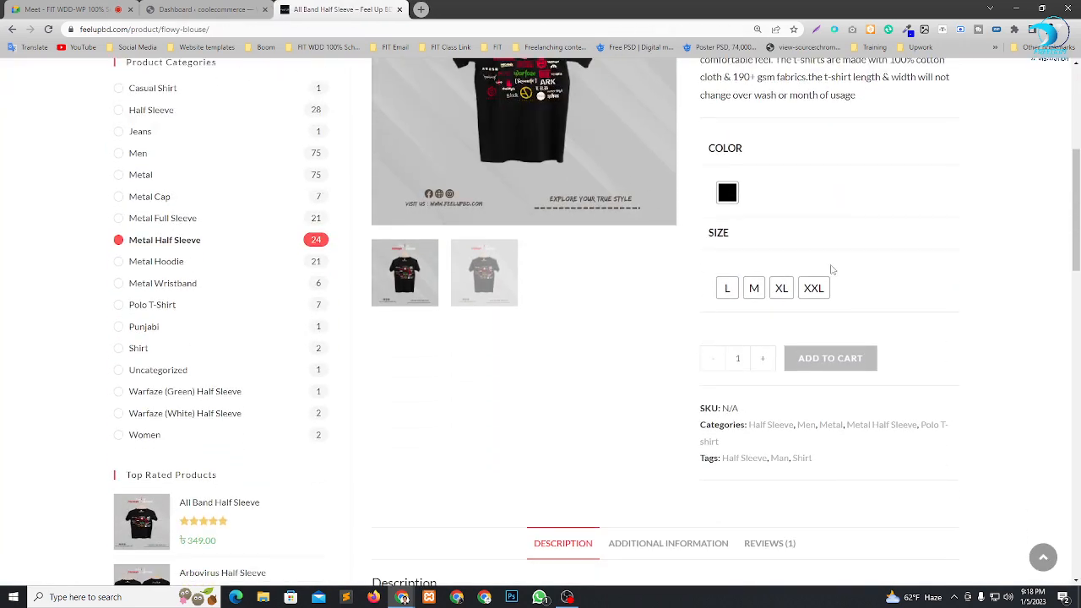
pyautogui.scroll(2, 629, 304)
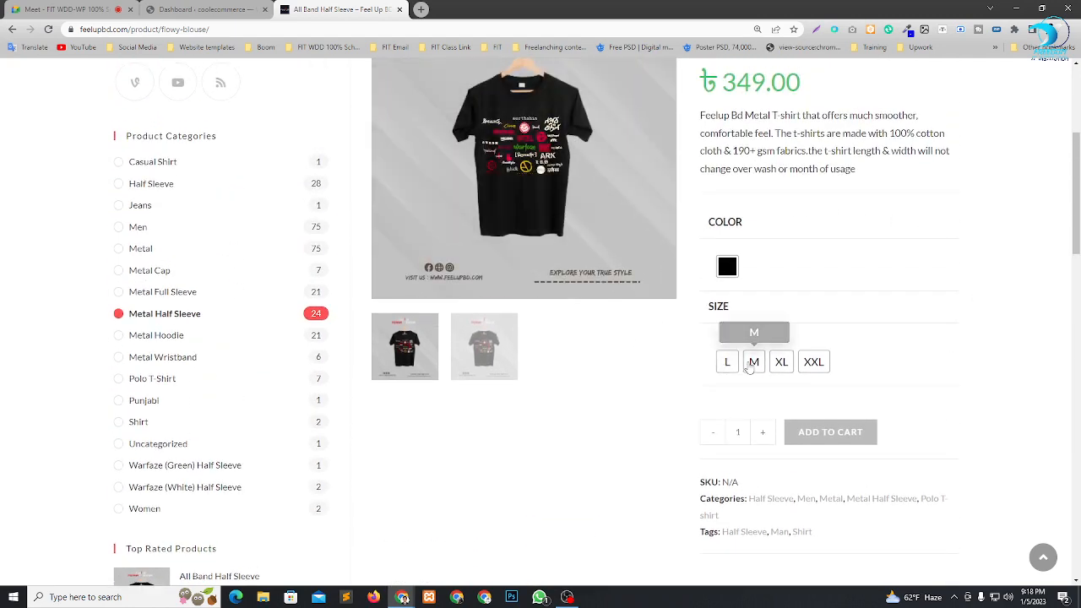
pyautogui.click(756, 365)
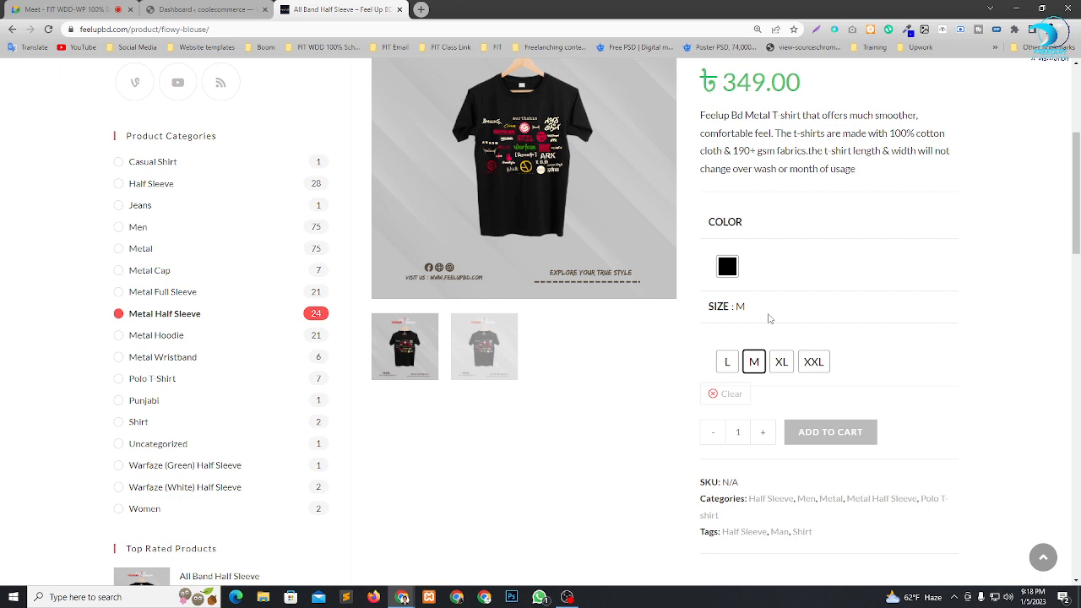
pyautogui.click(727, 361)
pyautogui.click(814, 362)
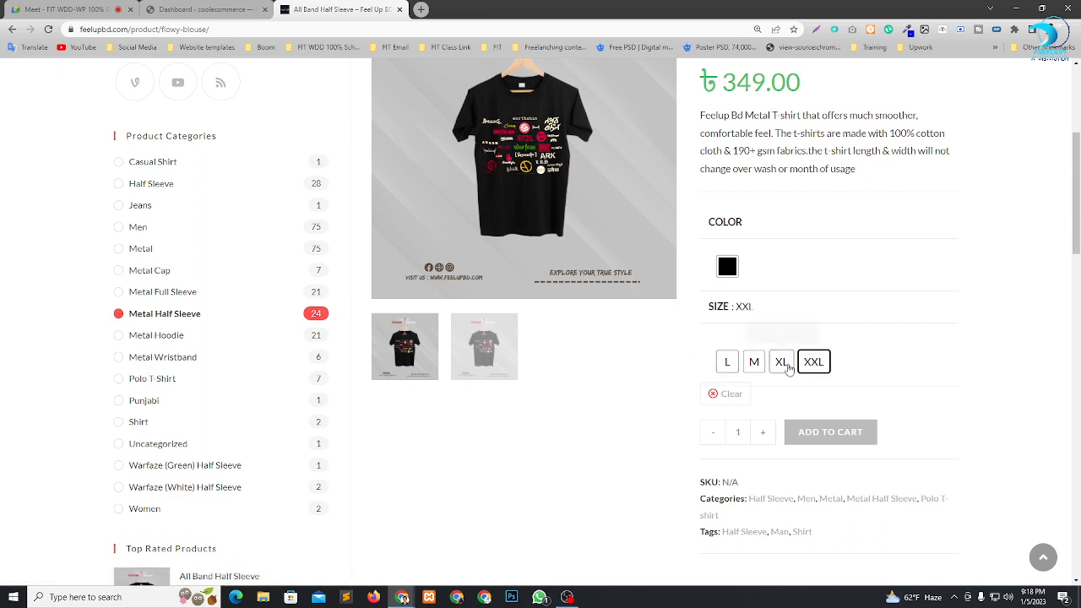
pyautogui.click(781, 361)
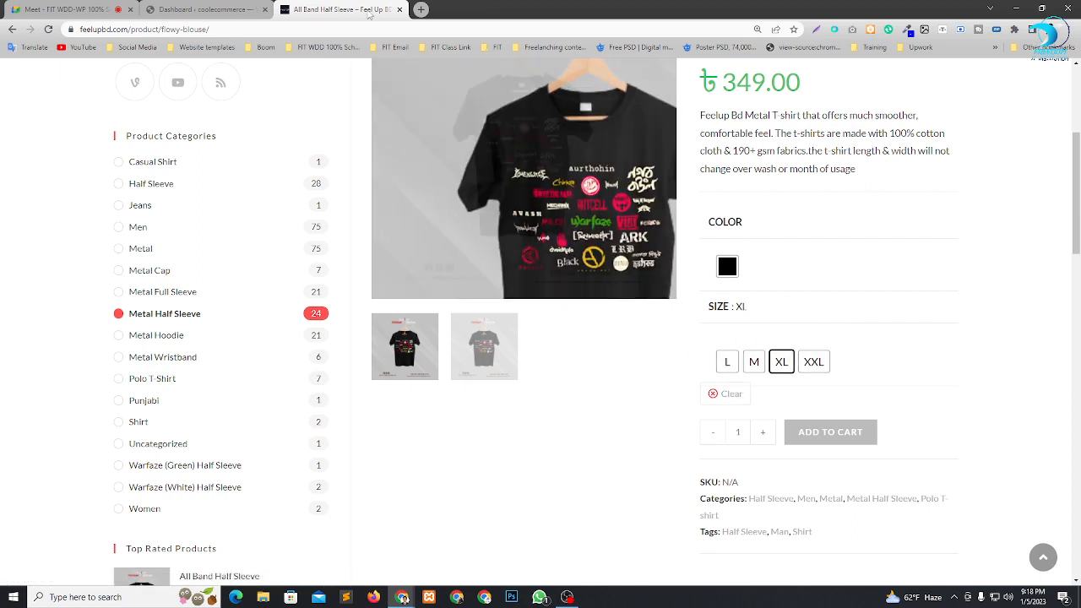
pyautogui.click(197, 9)
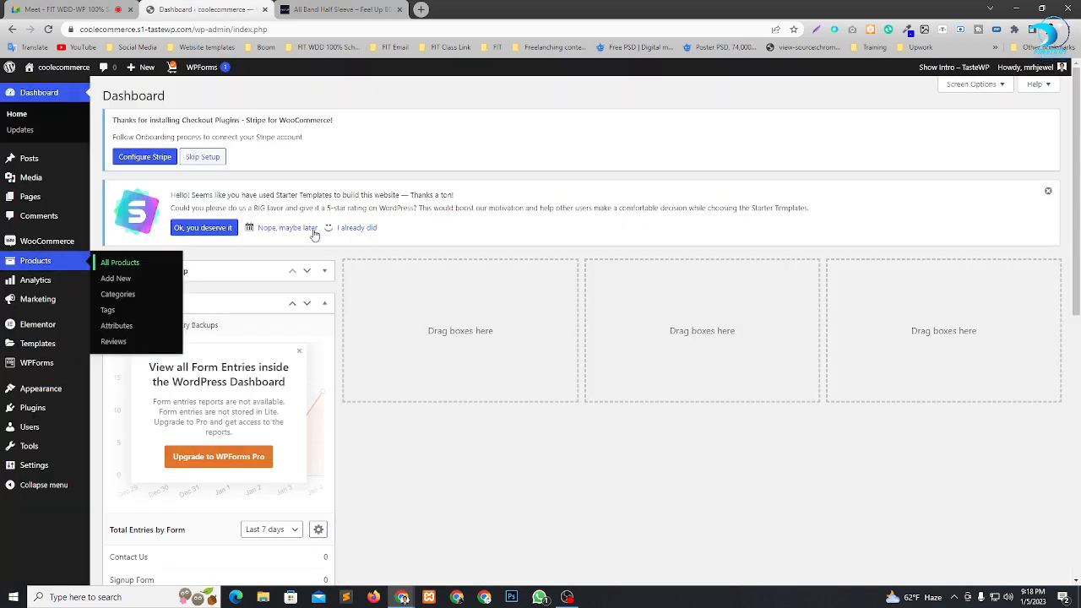
pyautogui.click(363, 8)
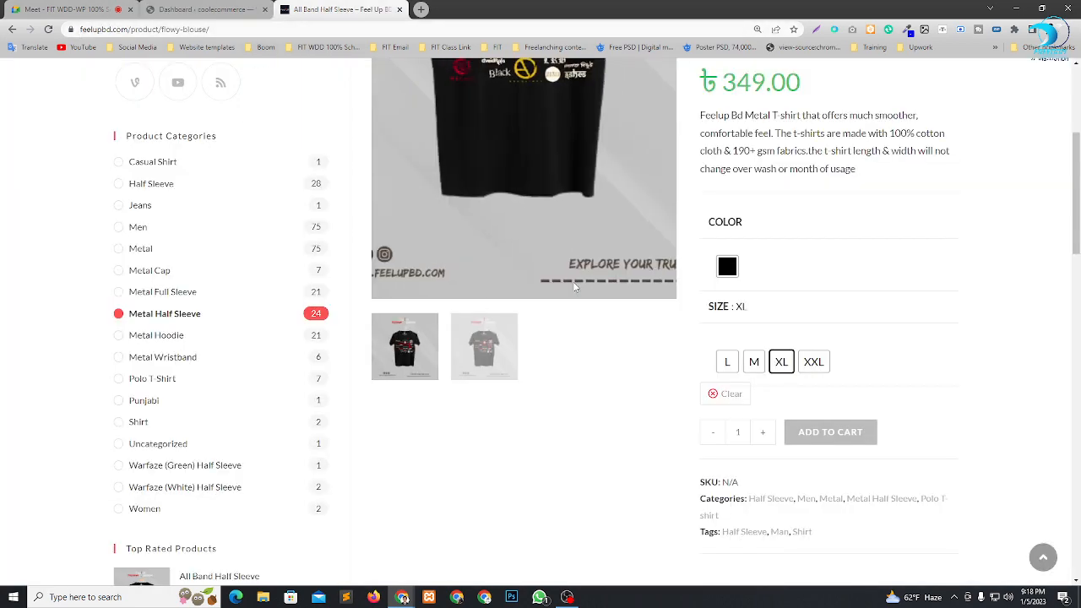
# Open the storefront in a new tab from the store admin and view DNK Blue Shoes from Featured Products.
pyautogui.click(206, 10)
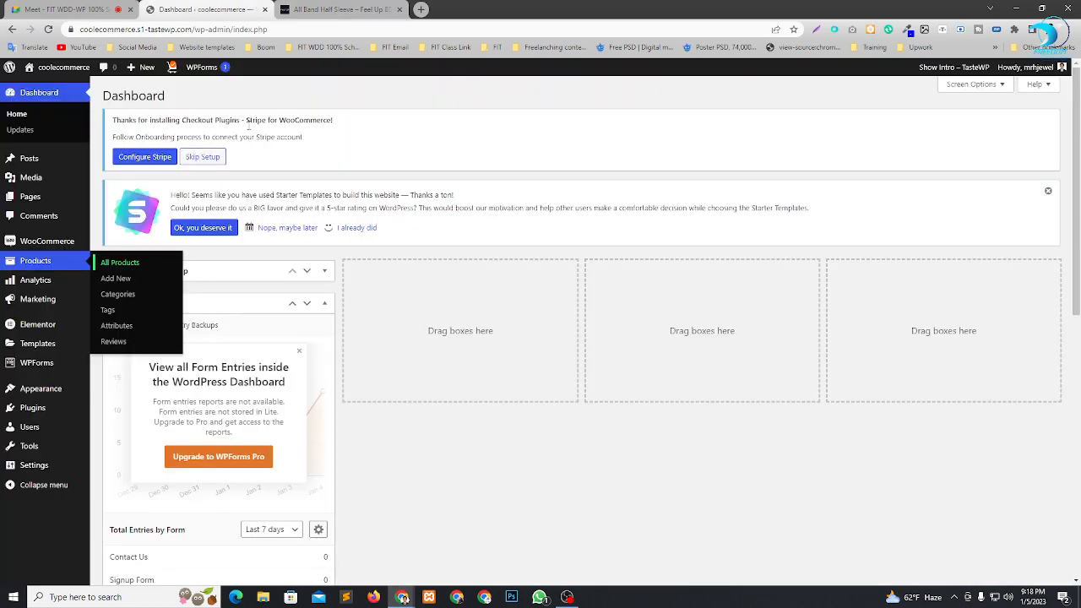
pyautogui.rightClick(47, 85)
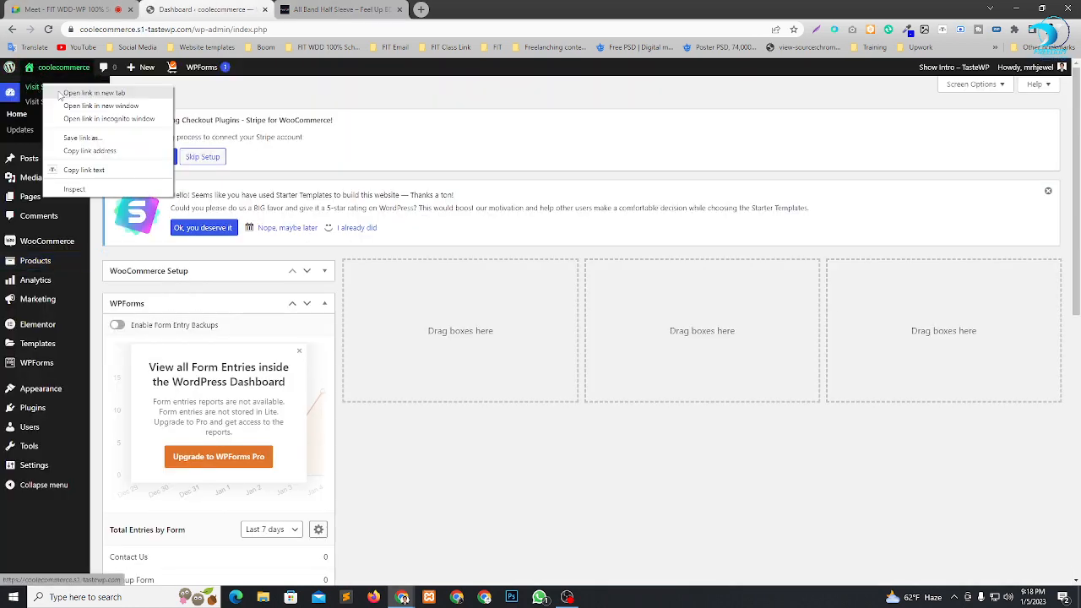
pyautogui.click(84, 95)
pyautogui.click(311, 9)
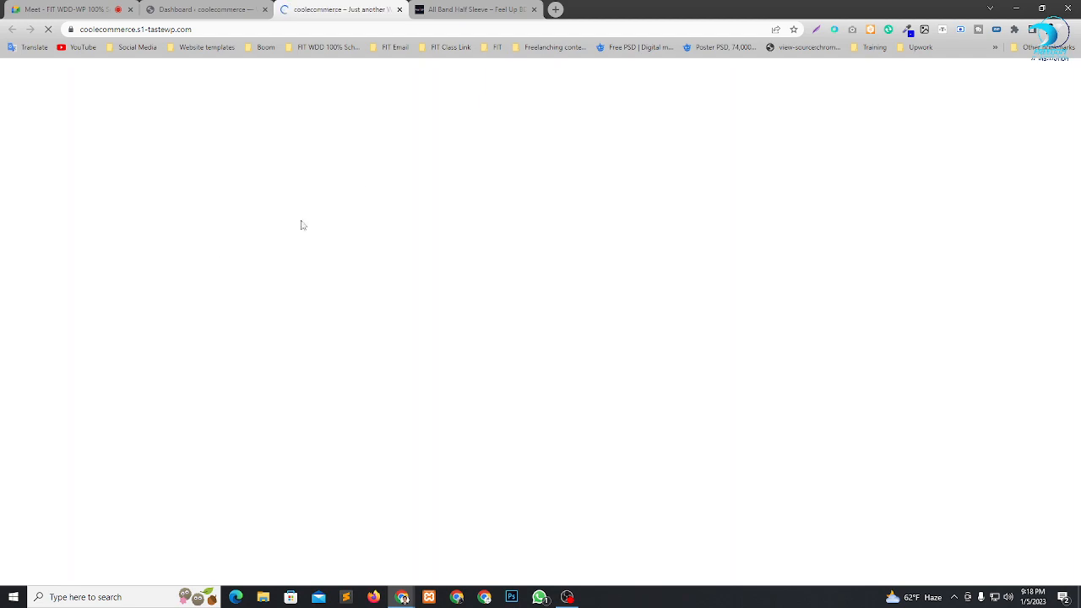
pyautogui.scroll(-10, 423, 201)
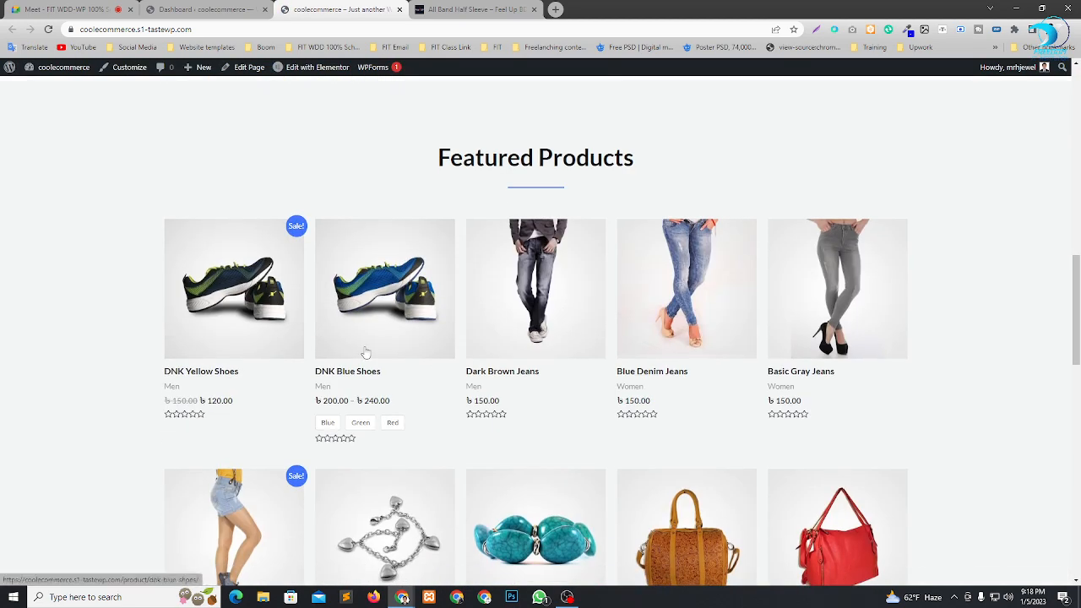
pyautogui.click(317, 375)
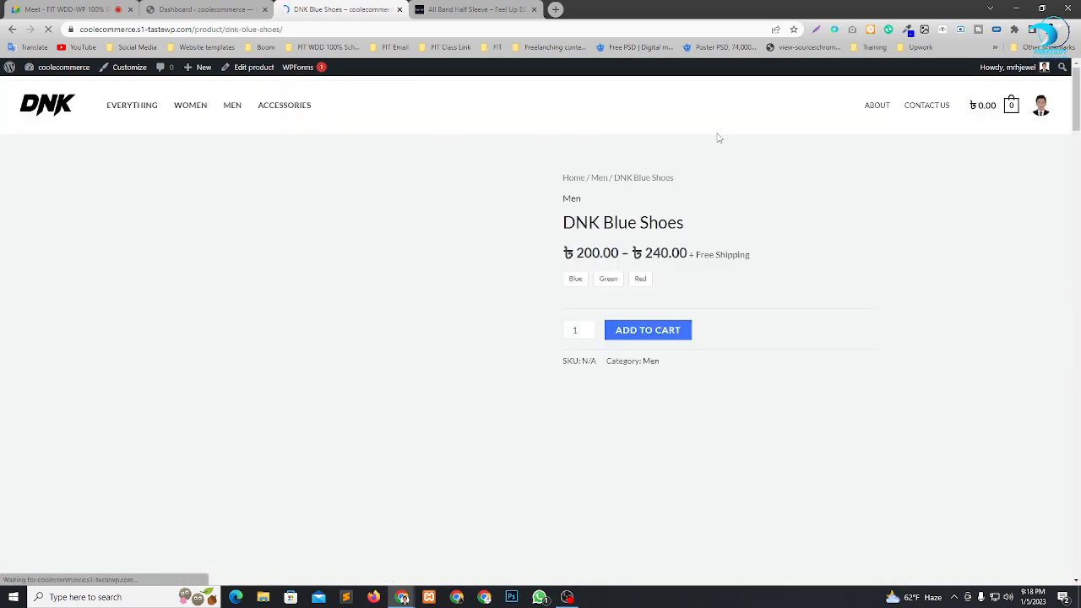
# Try the Red, Green and Blue variations of DNK Blue Shoes, then return to the storefront home page.
pyautogui.scroll(-1, 718, 138)
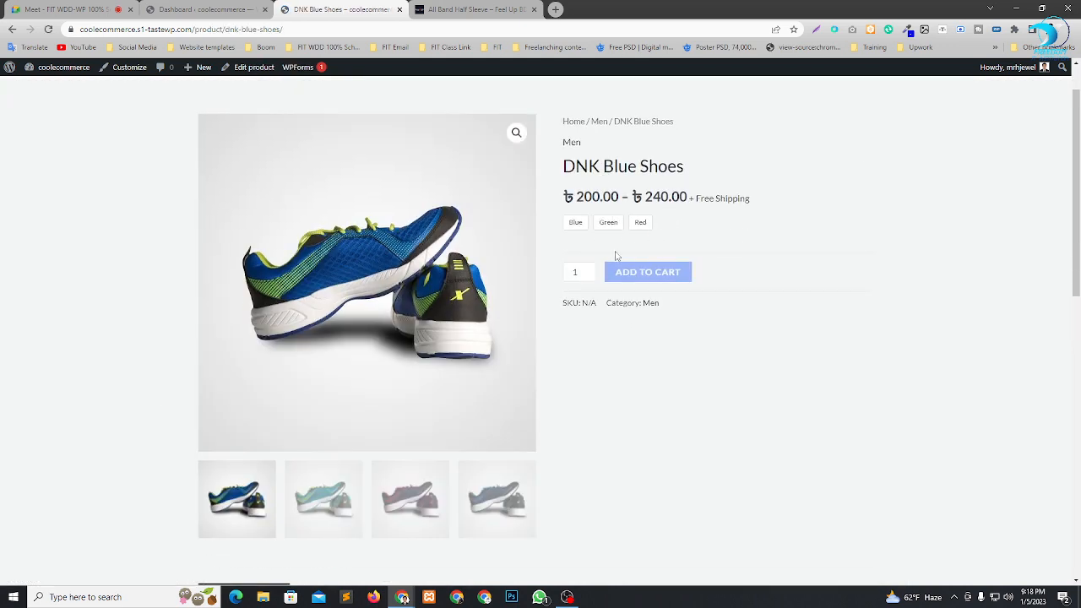
pyautogui.click(640, 223)
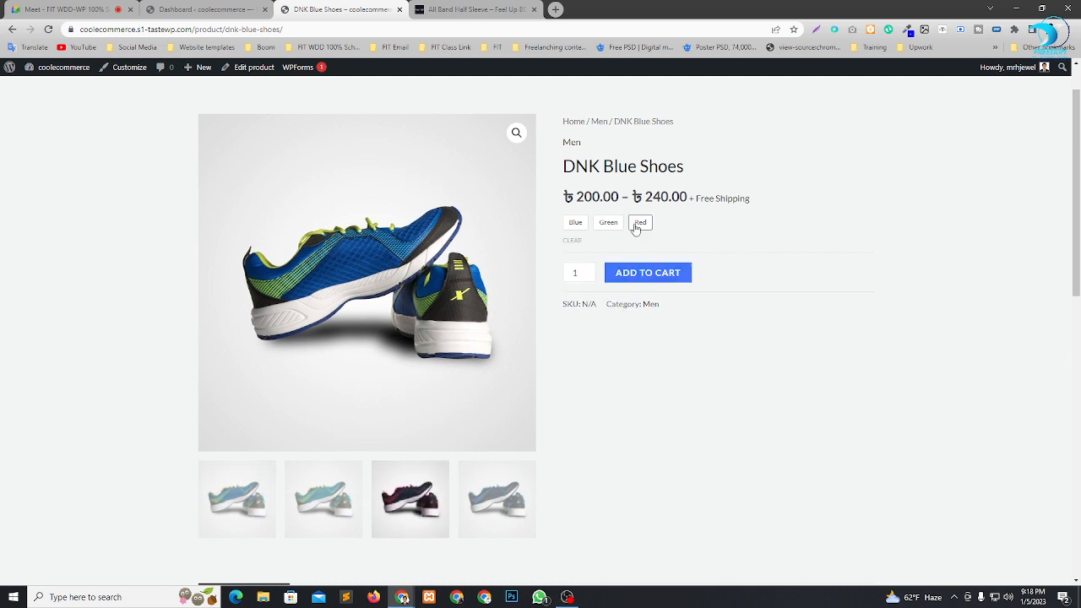
pyautogui.click(618, 226)
pyautogui.click(575, 222)
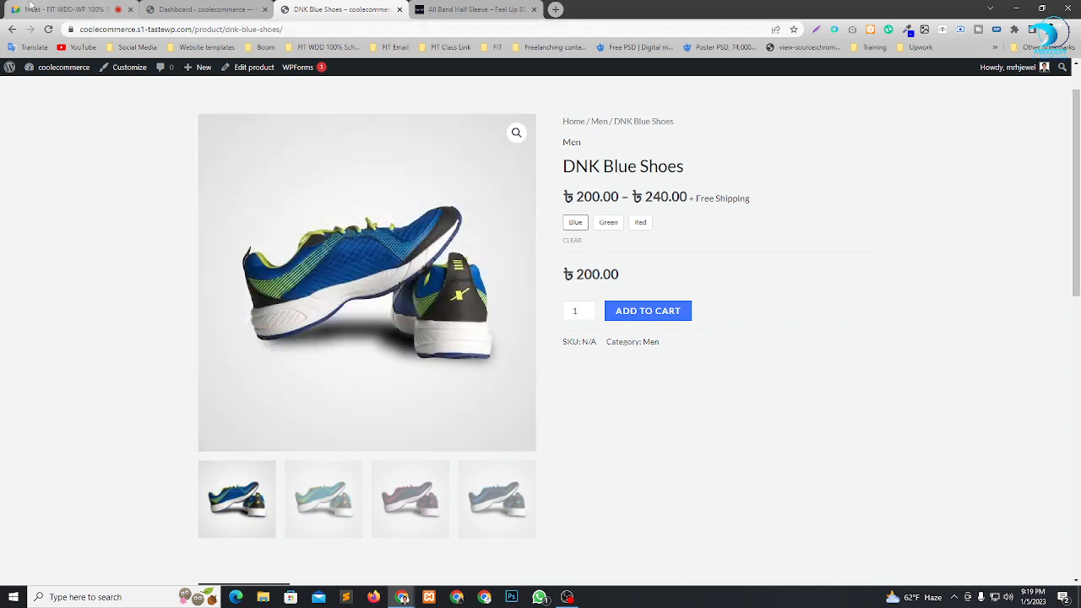
pyautogui.hotkey('alt', 'Left')
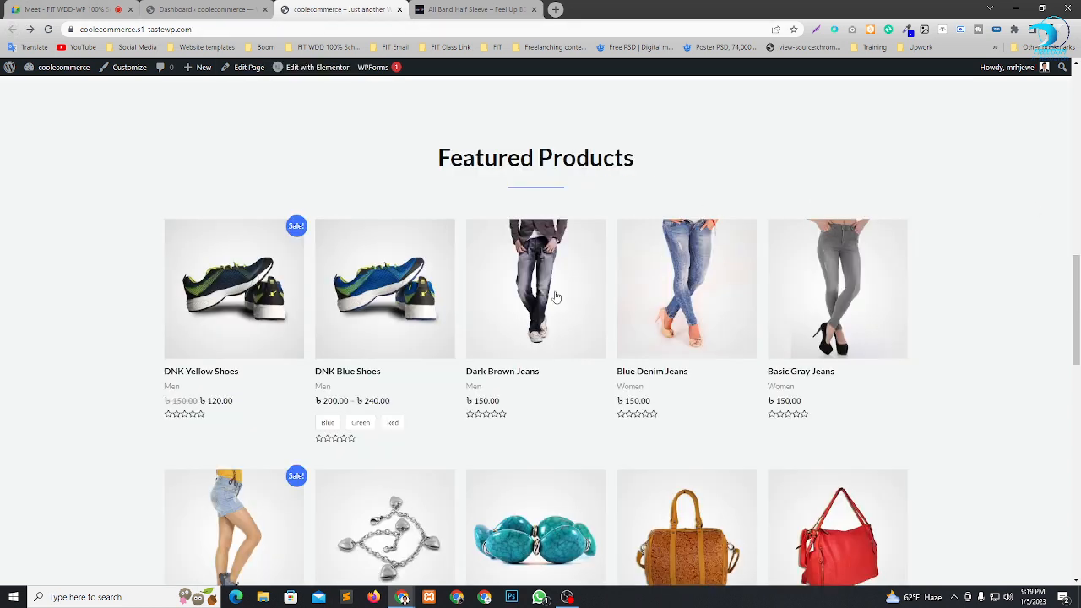
# Look over the home page and the Men category, and return to the home page's Featured Products section.
pyautogui.scroll(1, 473, 156)
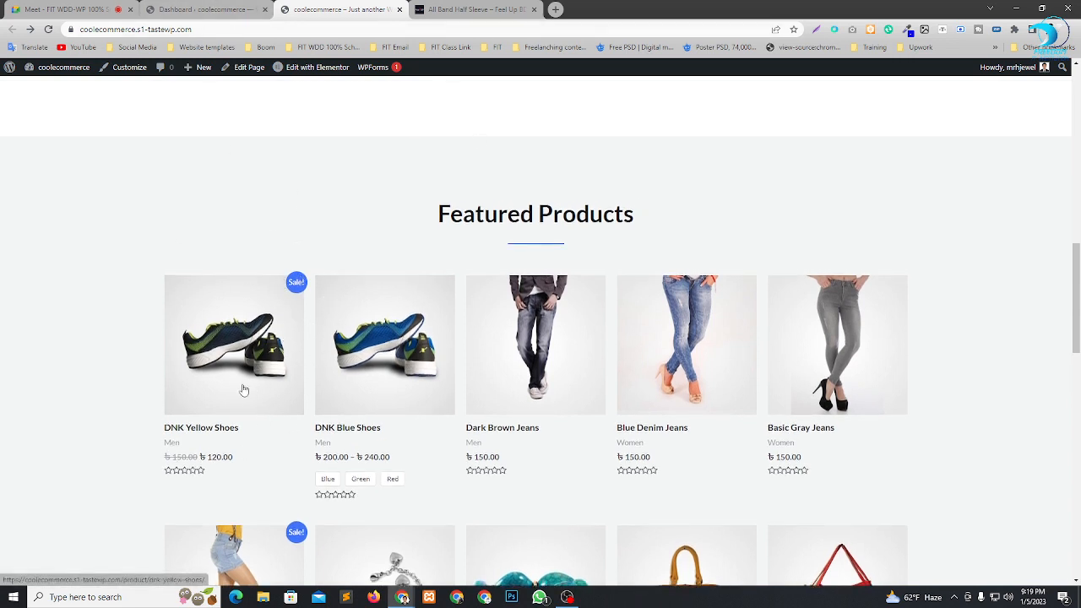
pyautogui.scroll(8, 471, 285)
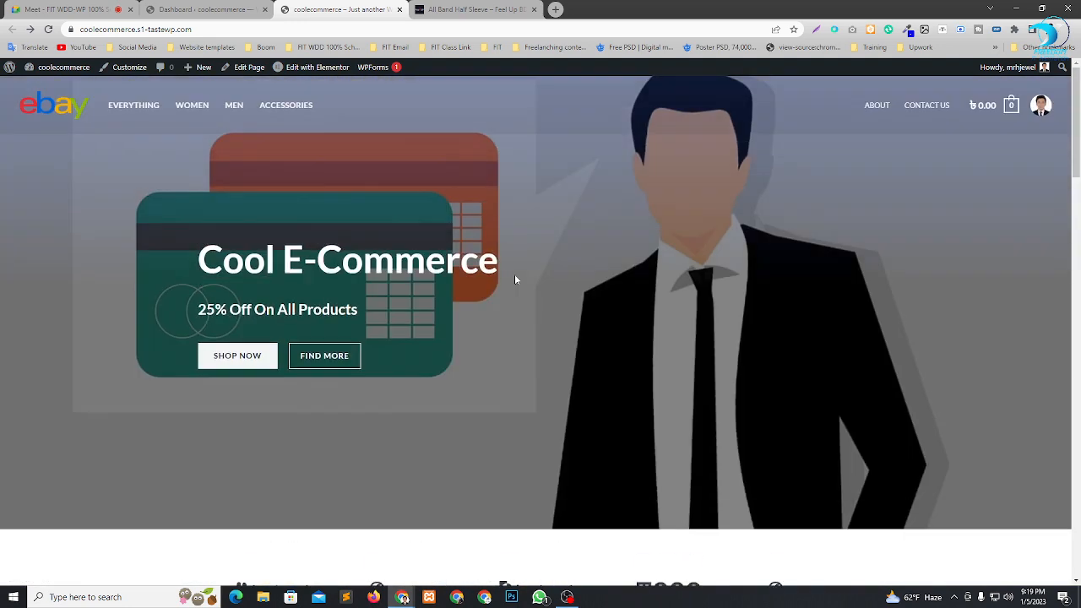
pyautogui.click(237, 109)
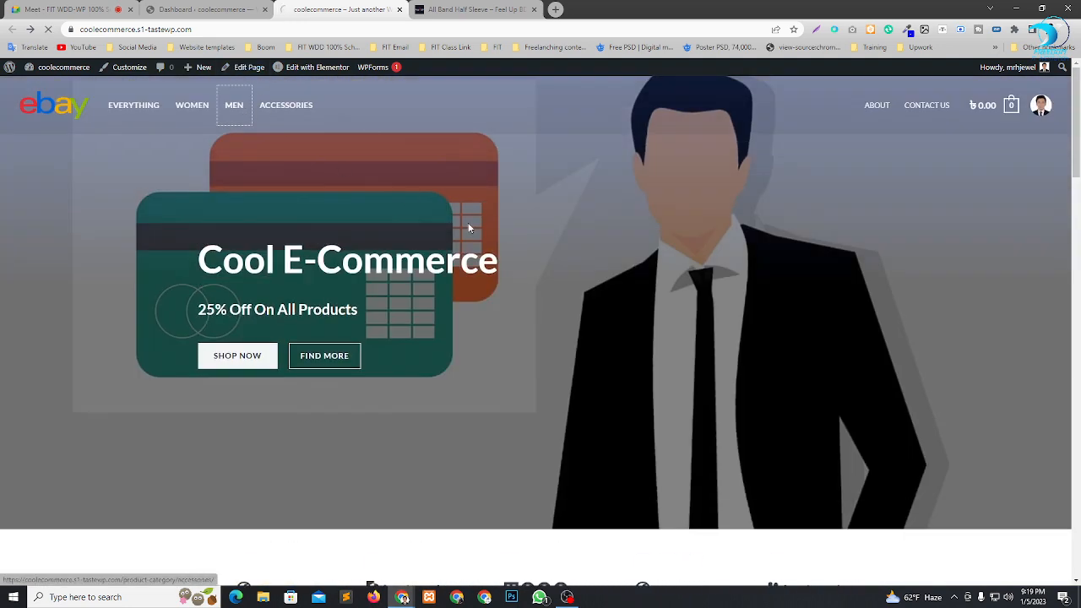
pyautogui.scroll(-2, 507, 260)
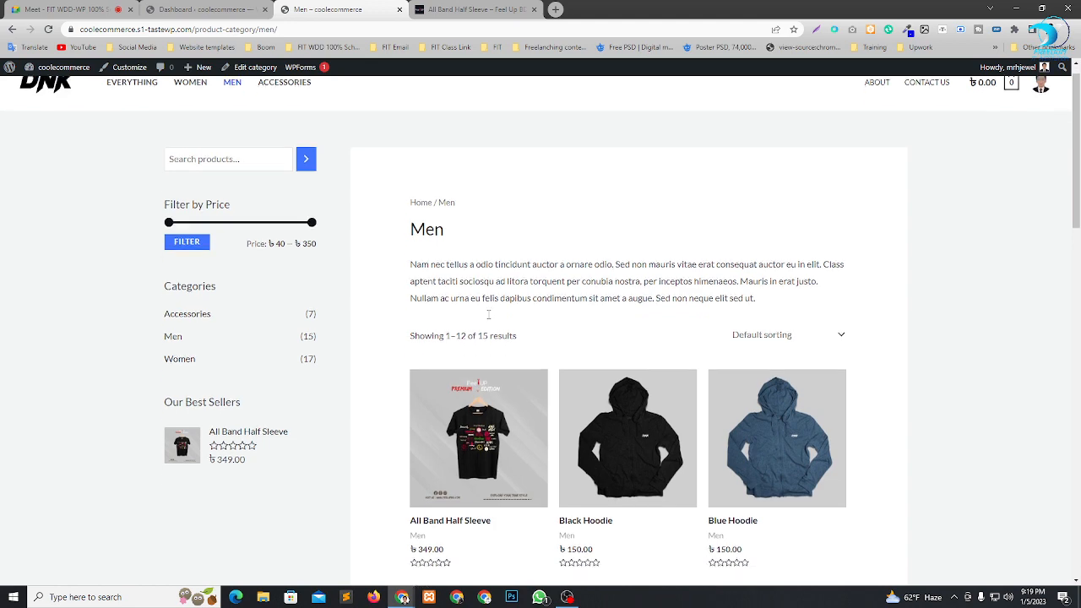
pyautogui.click(204, 9)
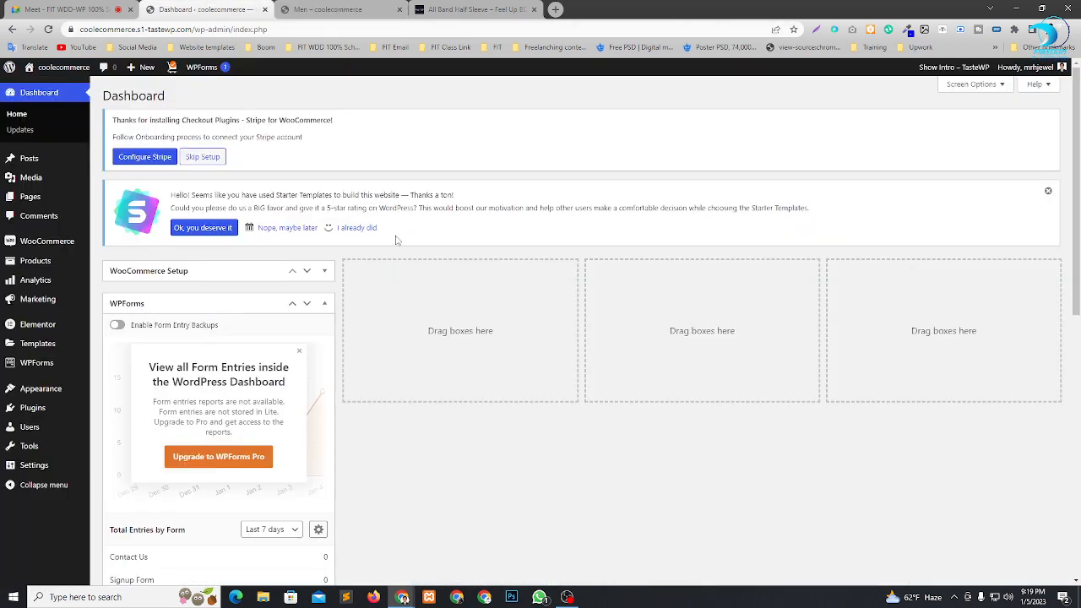
pyautogui.click(334, 9)
pyautogui.scroll(2, 279, 117)
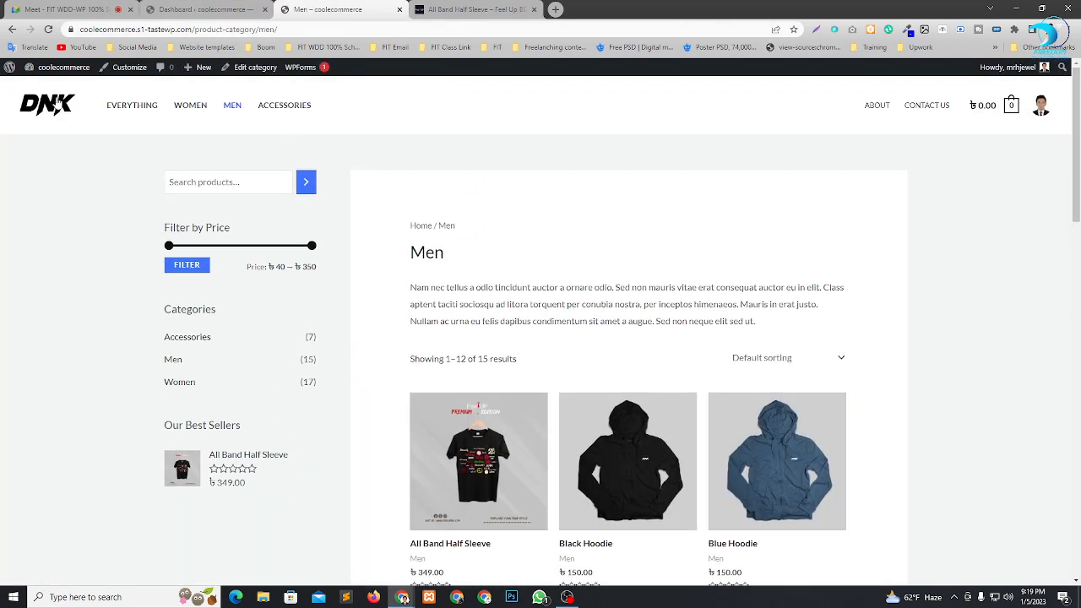
pyautogui.click(51, 103)
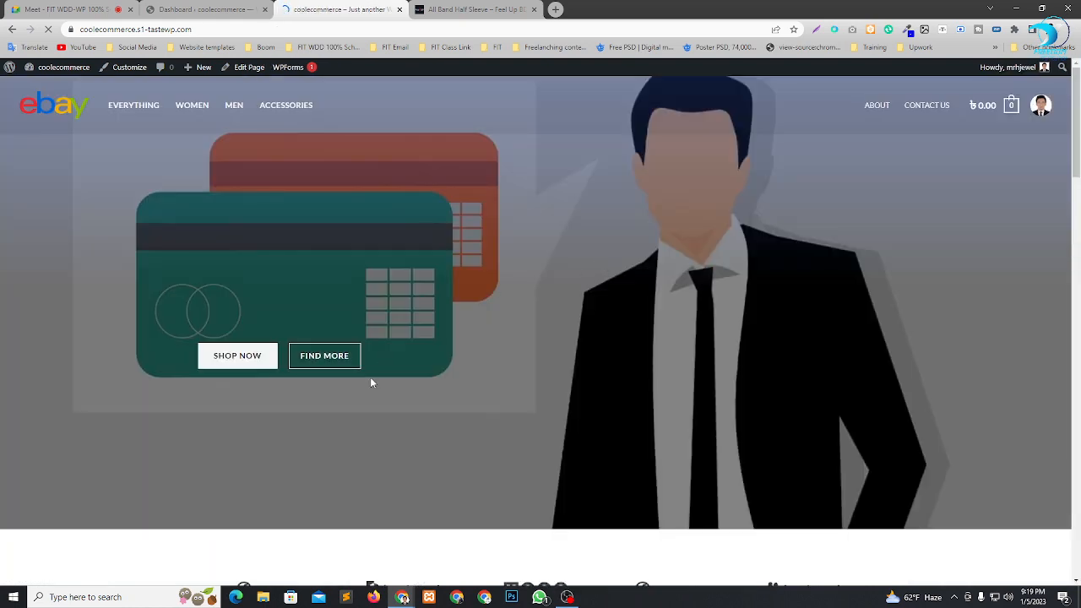
pyautogui.scroll(-10, 370, 382)
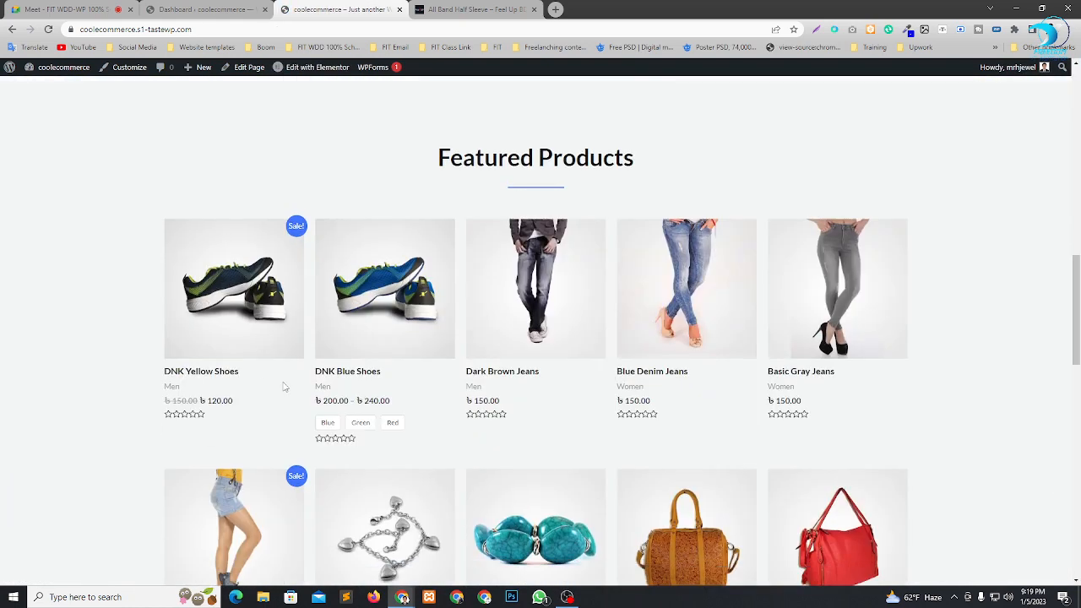
# Mark All Band Half Sleeve as featured in the admin product list and return to the storefront home page.
pyautogui.click(262, 8)
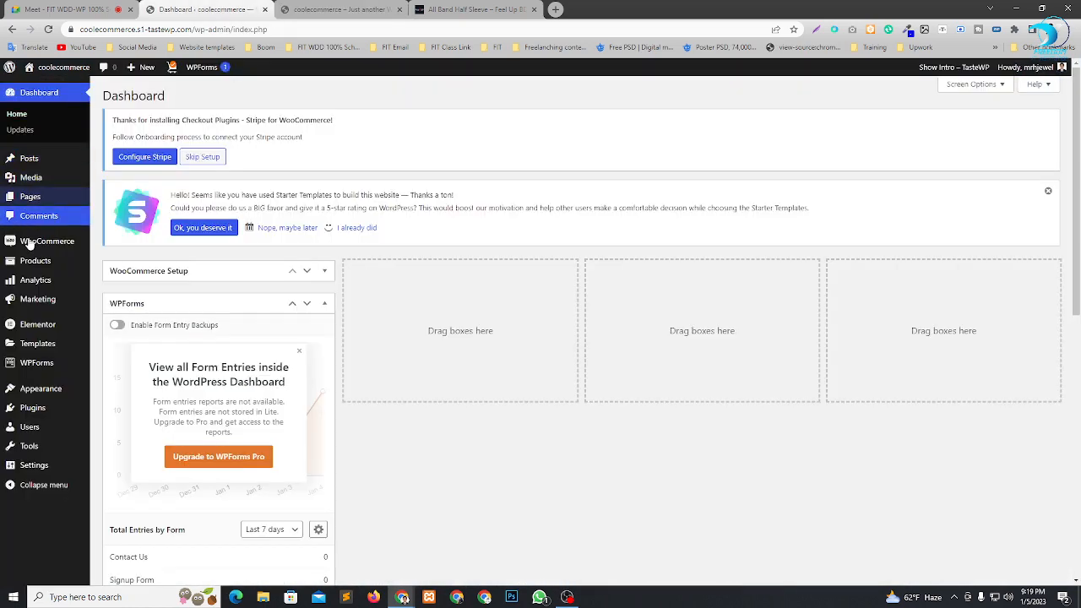
pyautogui.moveTo(35, 266)
pyautogui.click(112, 263)
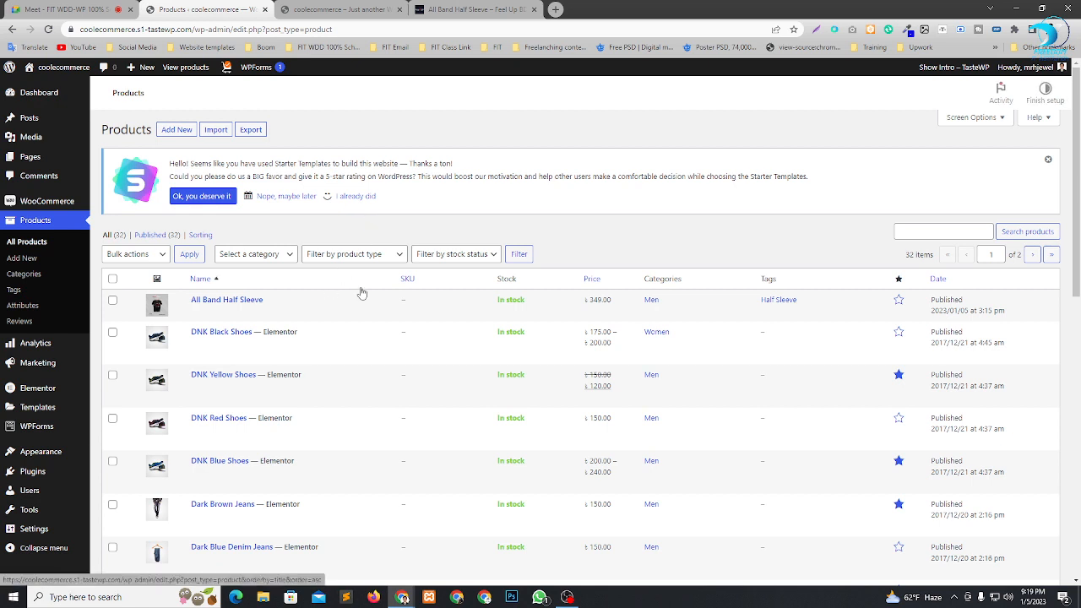
pyautogui.click(900, 301)
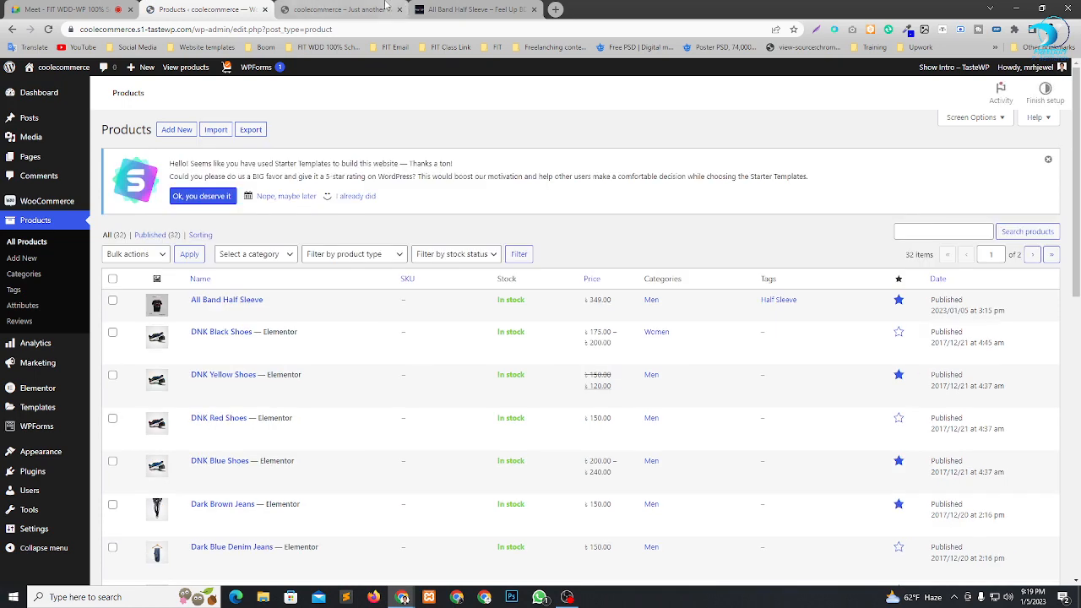
pyautogui.click(326, 7)
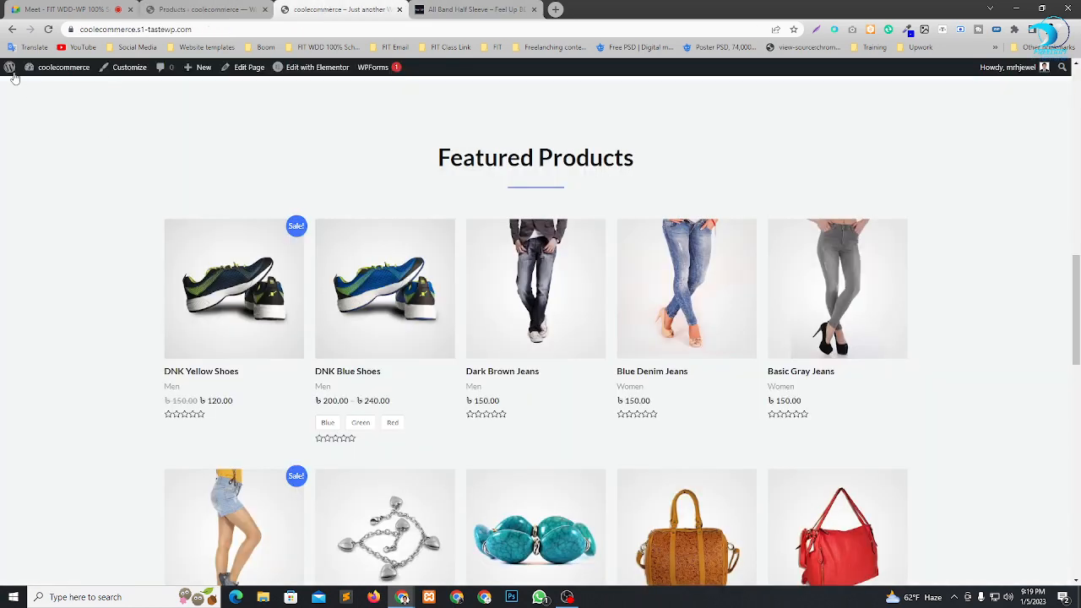
# Reload the storefront home page and check the Featured Products section for All Band Half Sleeve.
pyautogui.click(48, 29)
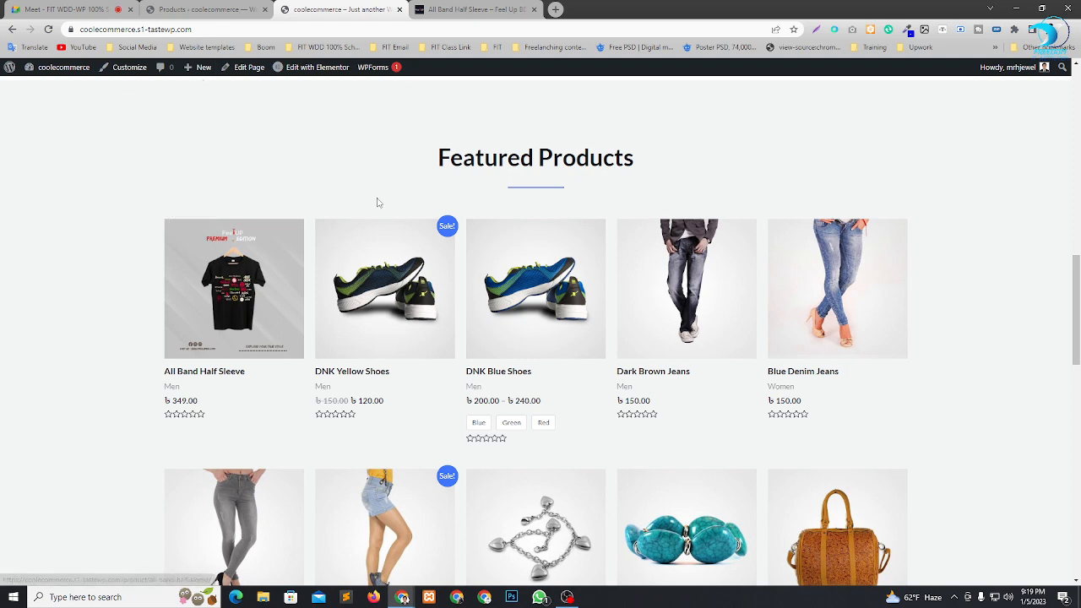
pyautogui.scroll(-2, 305, 239)
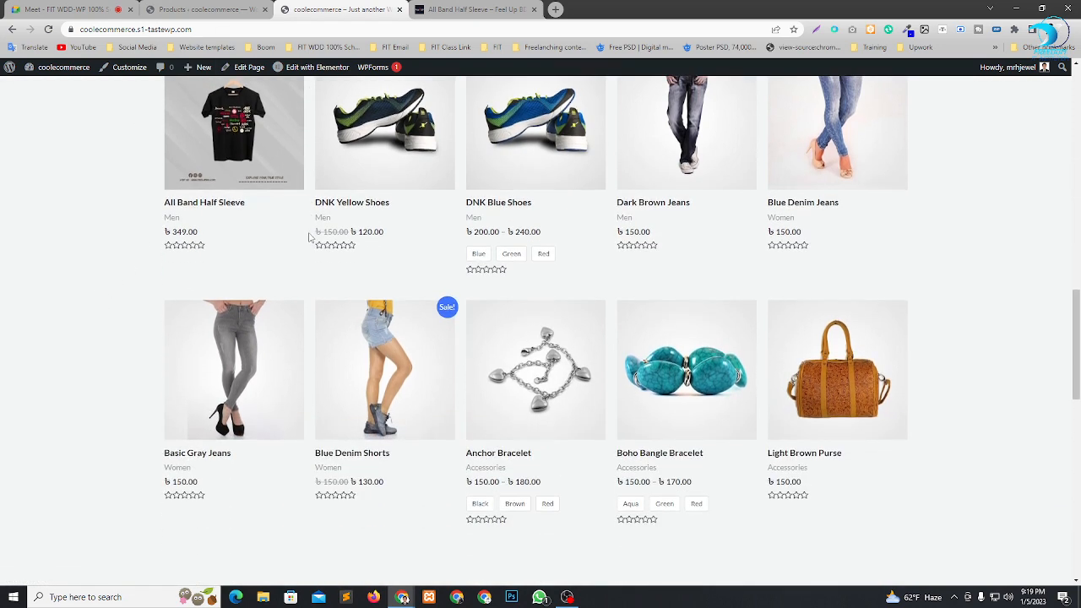
pyautogui.scroll(4, 299, 163)
pyautogui.scroll(4, 299, 169)
# Open the WooCommerce Home page in the store admin and review the store setup checklist, including the tax rates task.
pyautogui.click(205, 8)
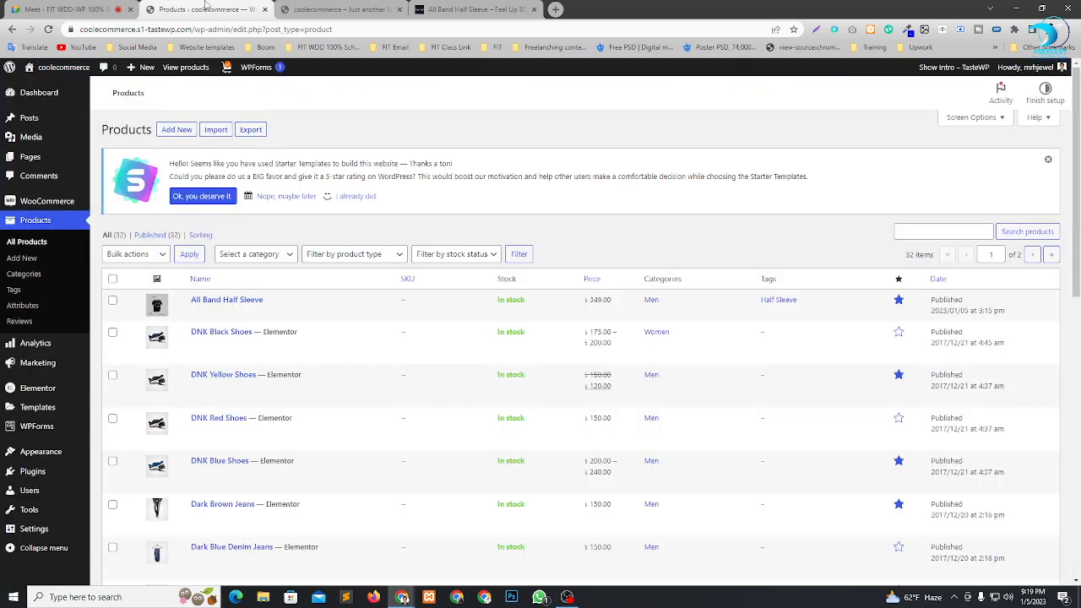
pyautogui.moveTo(39, 203)
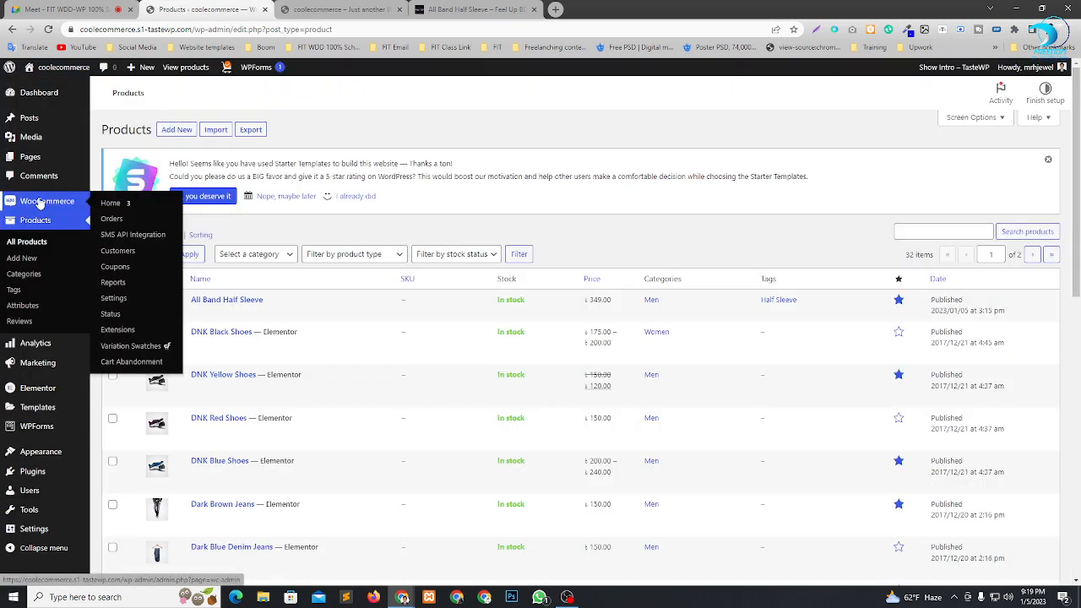
pyautogui.click(116, 204)
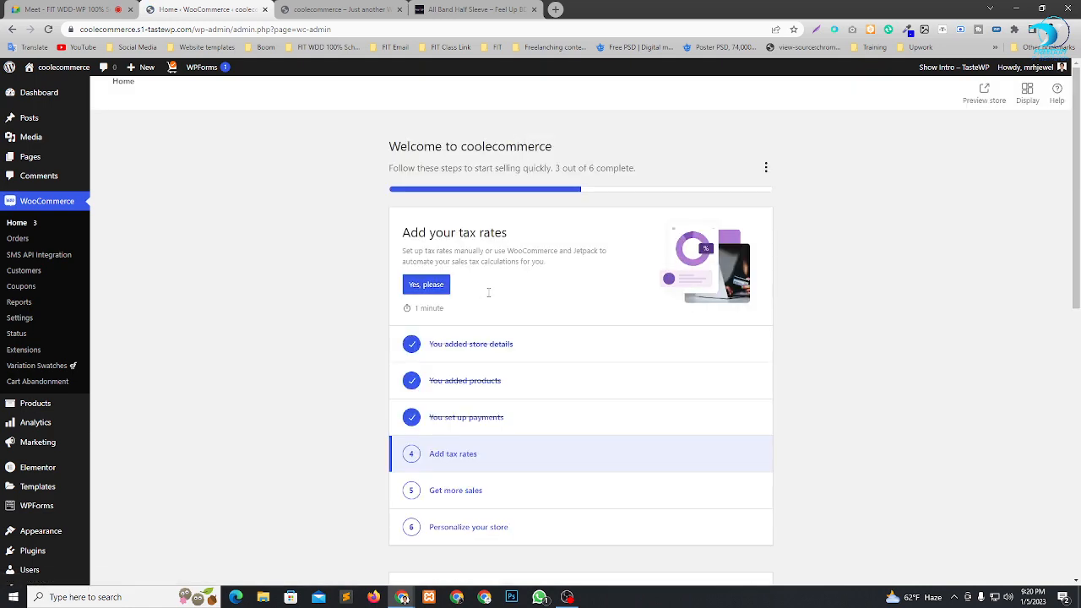
pyautogui.scroll(-2, 572, 243)
pyautogui.scroll(1, 572, 244)
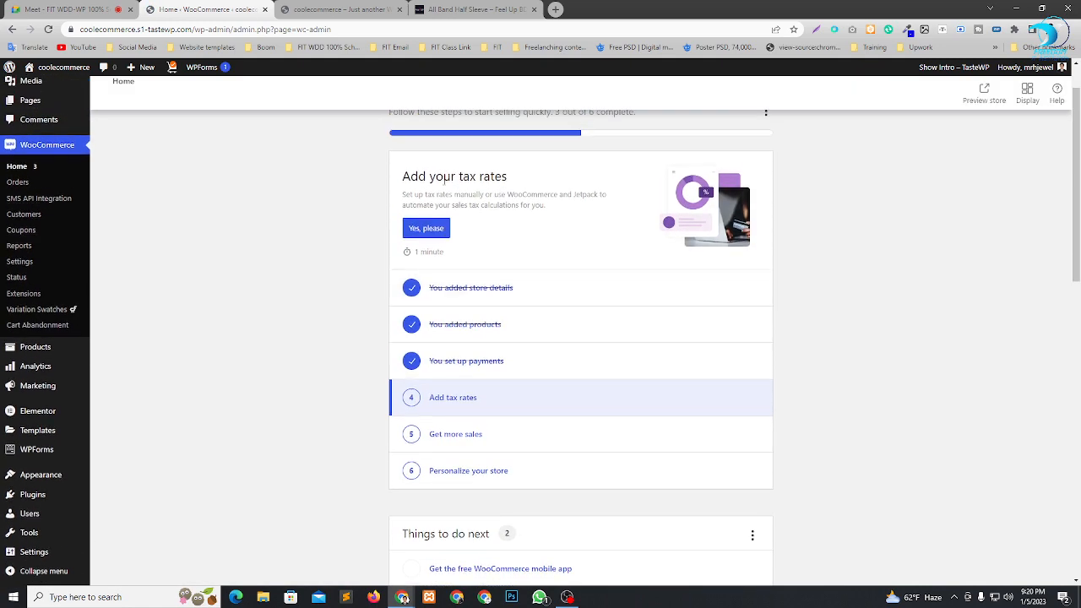
pyautogui.moveTo(436, 176); pyautogui.dragTo(504, 177)
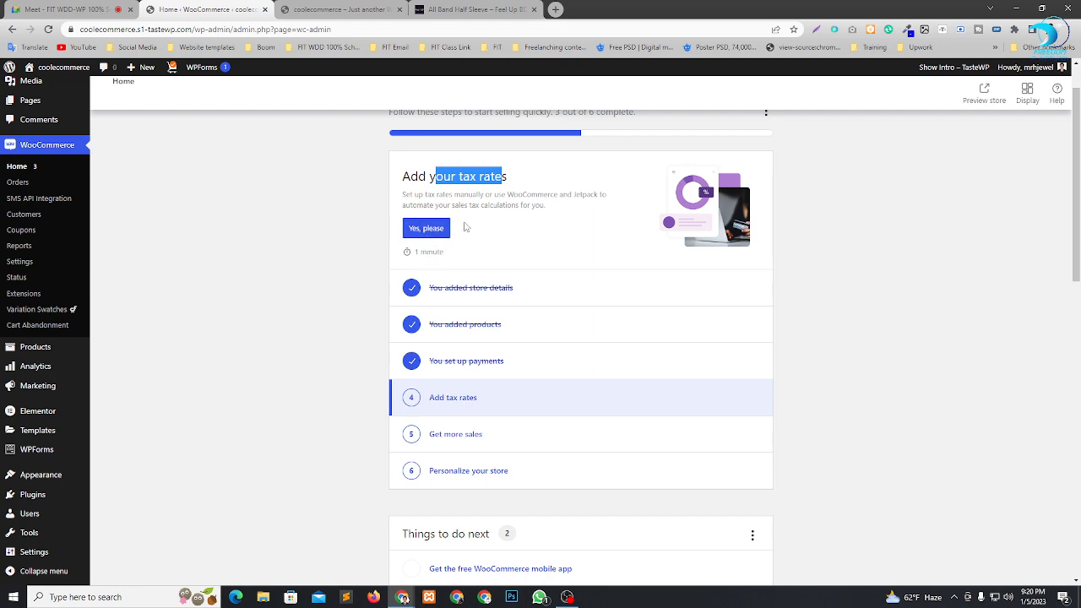
pyautogui.scroll(-1, 473, 228)
pyautogui.click(338, 249)
pyautogui.scroll(-1, 534, 240)
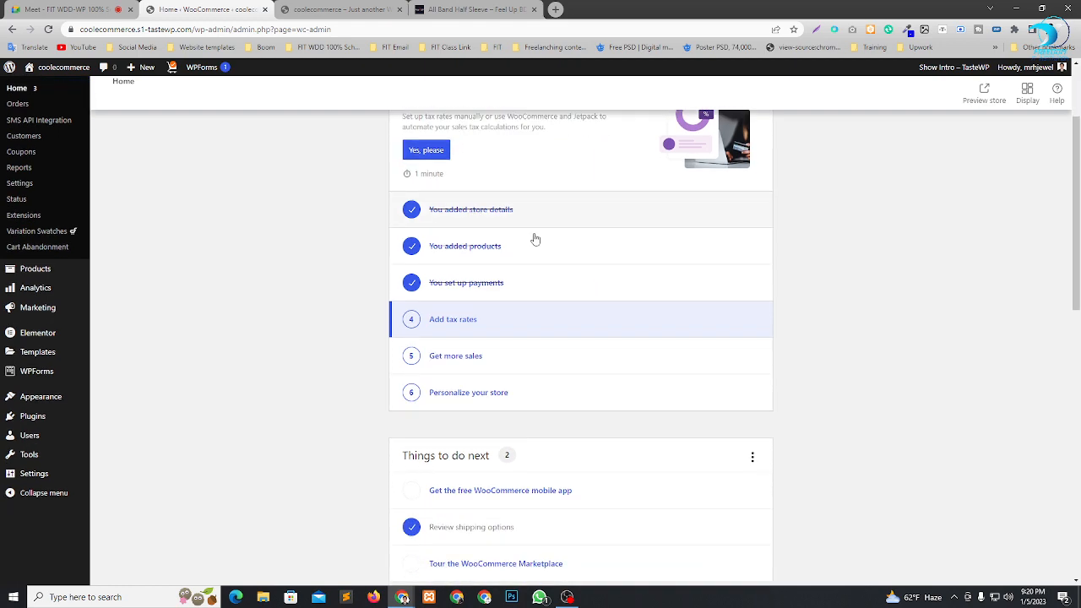
pyautogui.scroll(-3, 534, 240)
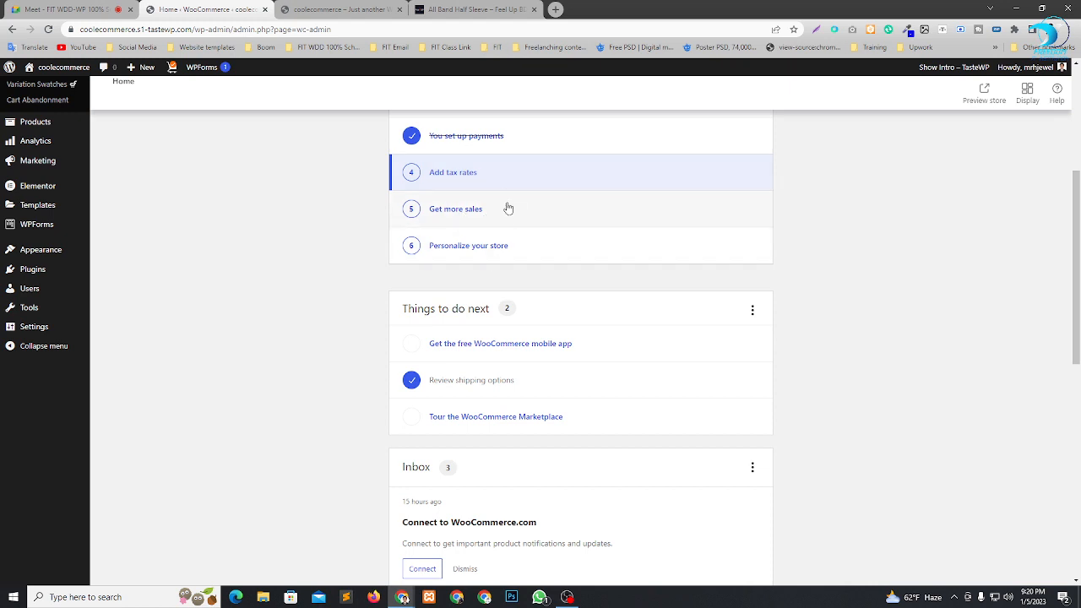
pyautogui.scroll(1, 482, 212)
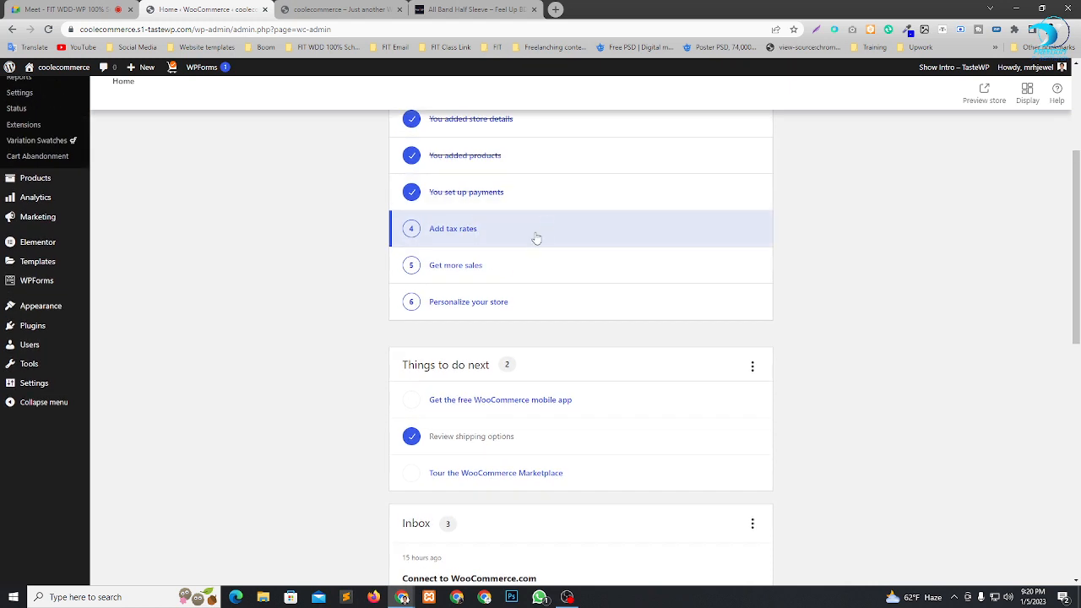
# Look through the WooCommerce Home page's Things to do next, Inbox and Stats overview sections.
pyautogui.scroll(-2, 476, 251)
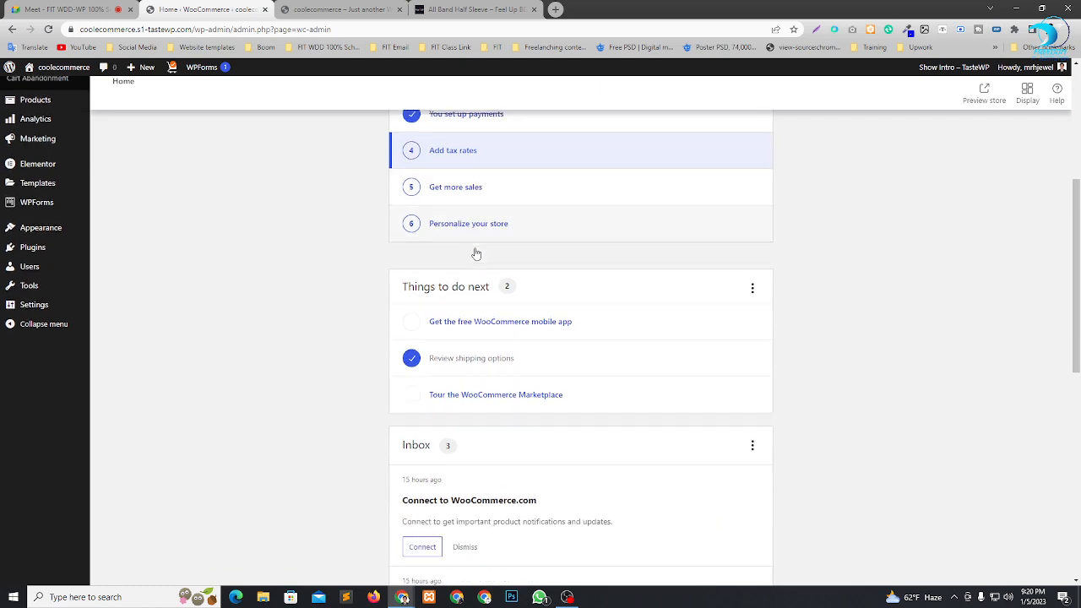
pyautogui.scroll(-3, 456, 211)
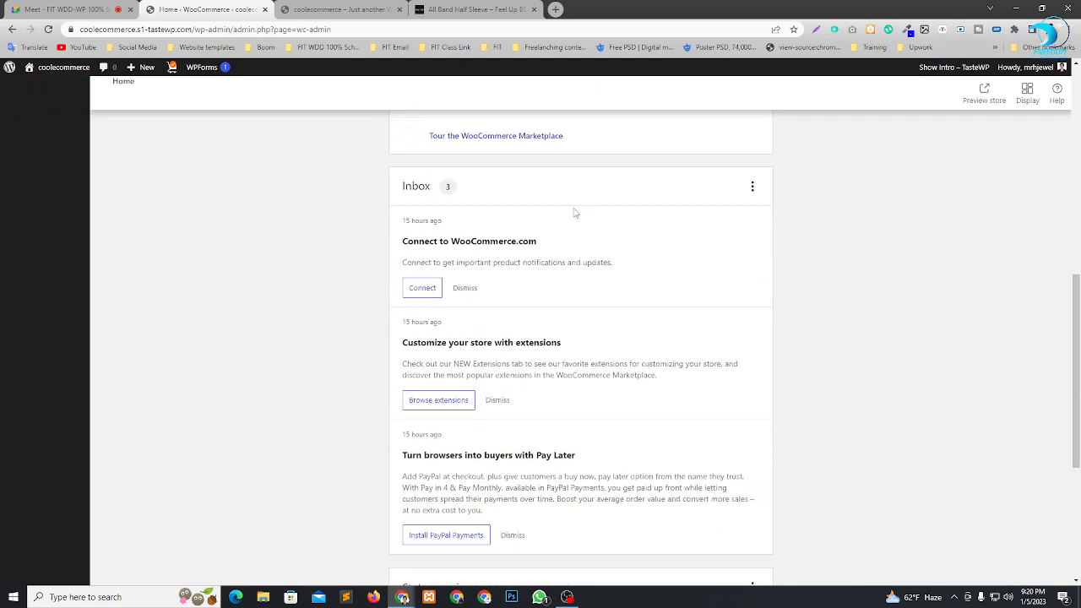
pyautogui.scroll(1, 591, 213)
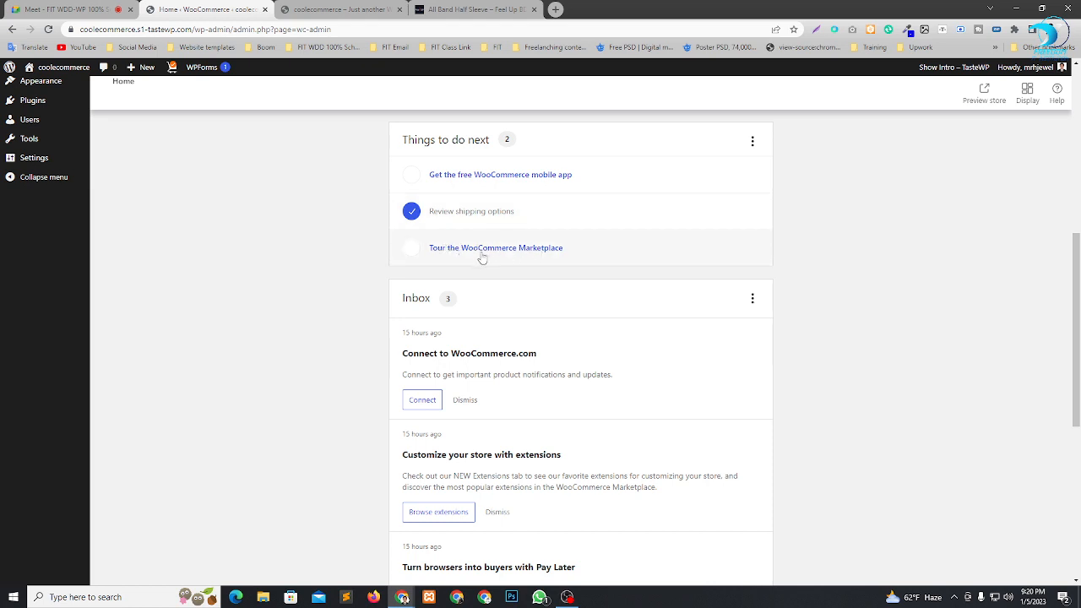
pyautogui.scroll(-2, 499, 260)
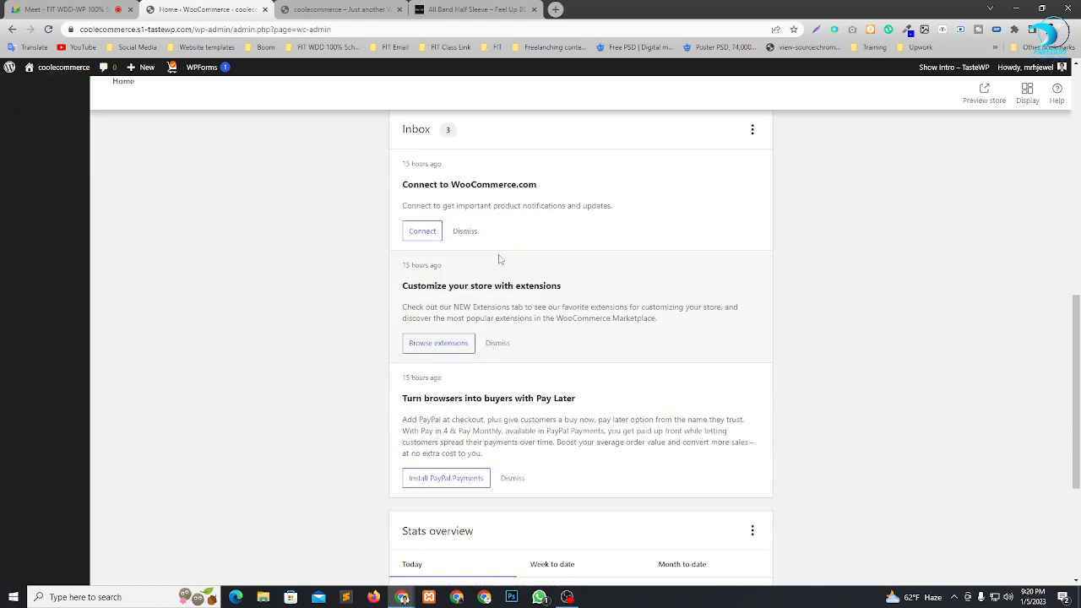
pyautogui.scroll(-3, 499, 259)
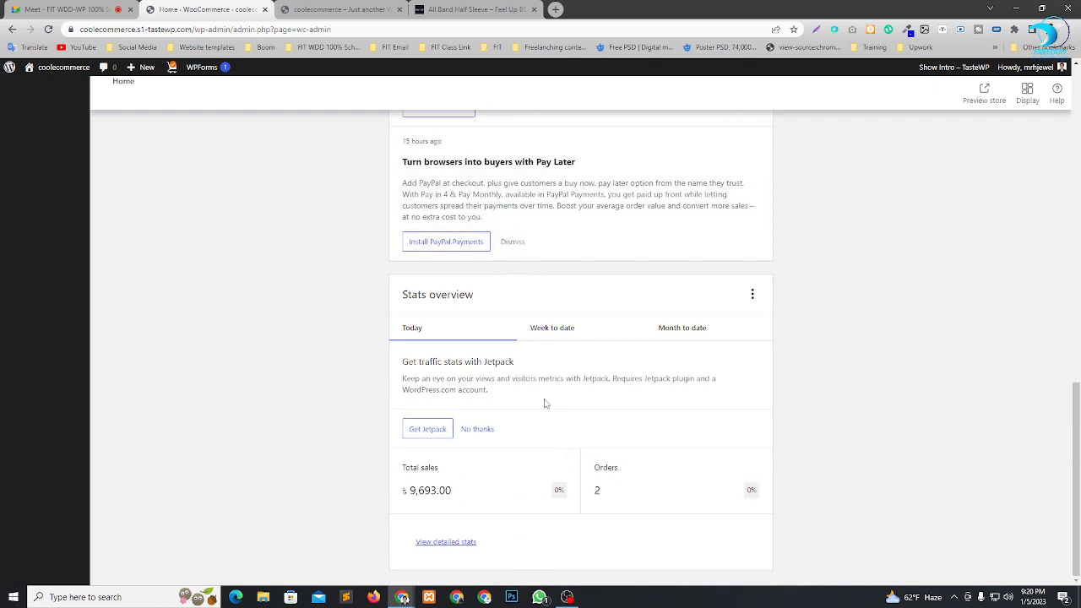
pyautogui.scroll(10, 633, 365)
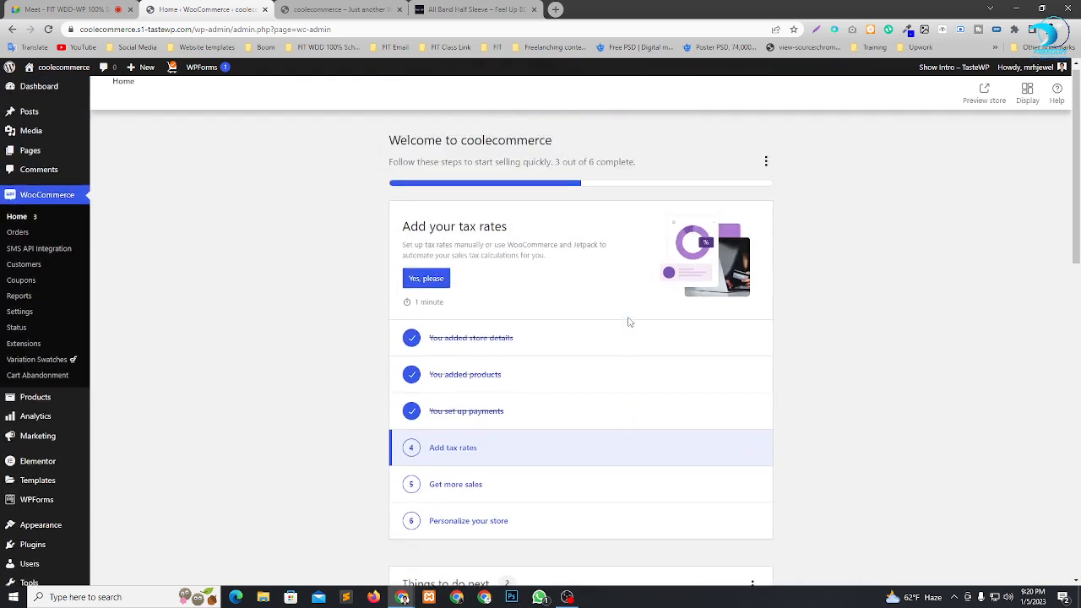
pyautogui.scroll(-3, 630, 335)
pyautogui.scroll(-8, 629, 335)
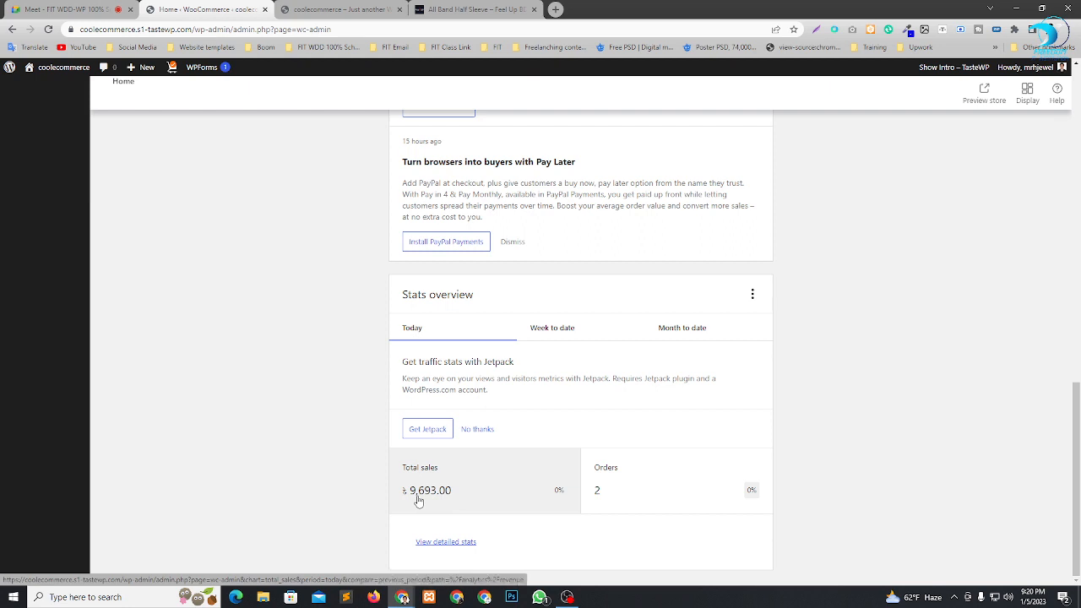
# Open today's Orders report from the Stats overview and examine its chart and orders table.
pyautogui.click(602, 502)
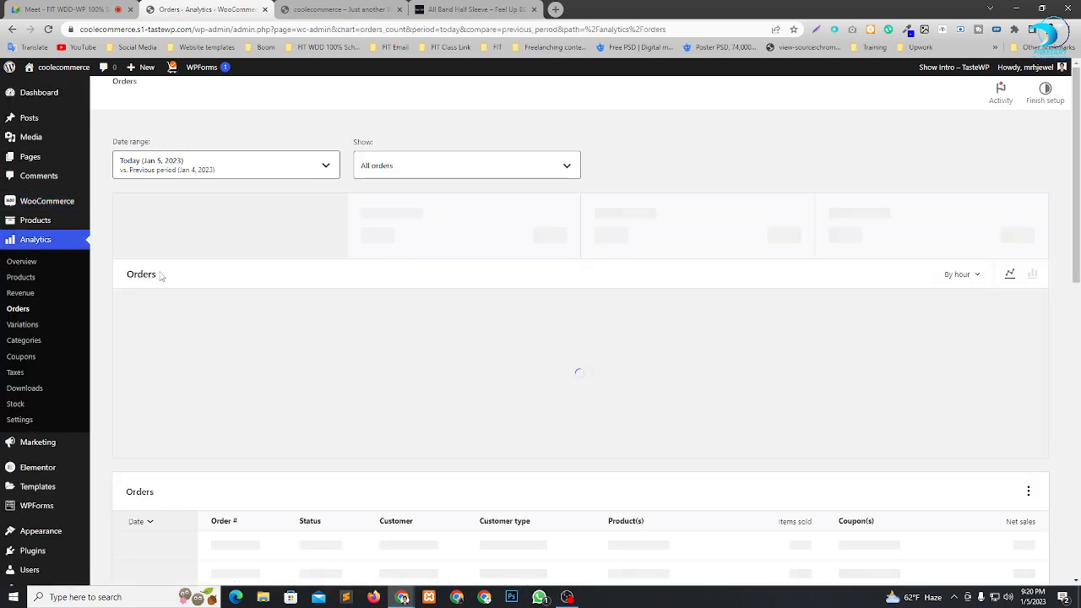
pyautogui.scroll(-1, 395, 372)
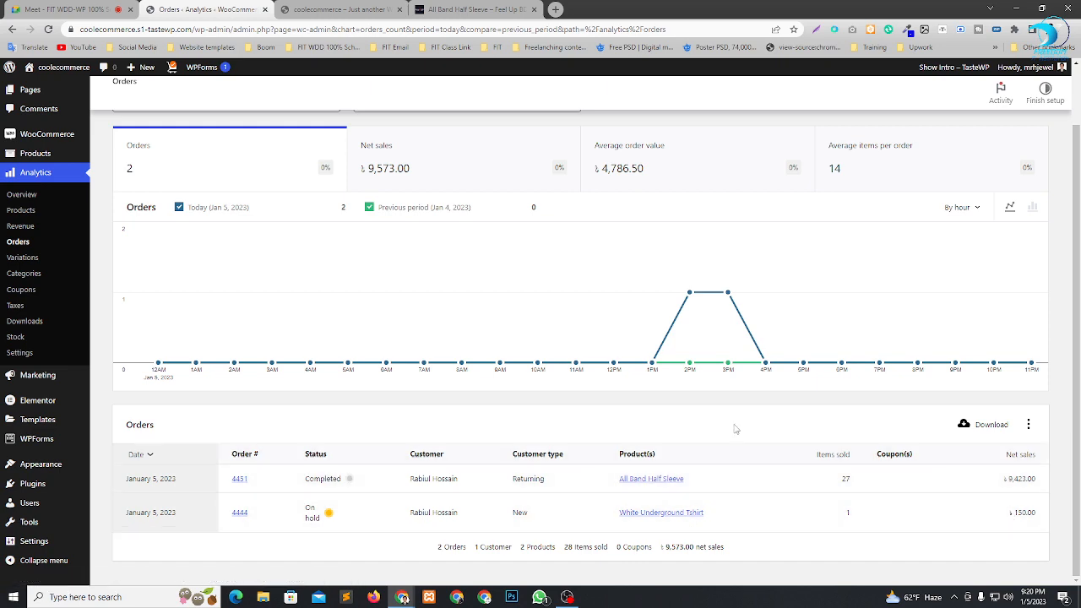
pyautogui.scroll(1, 739, 430)
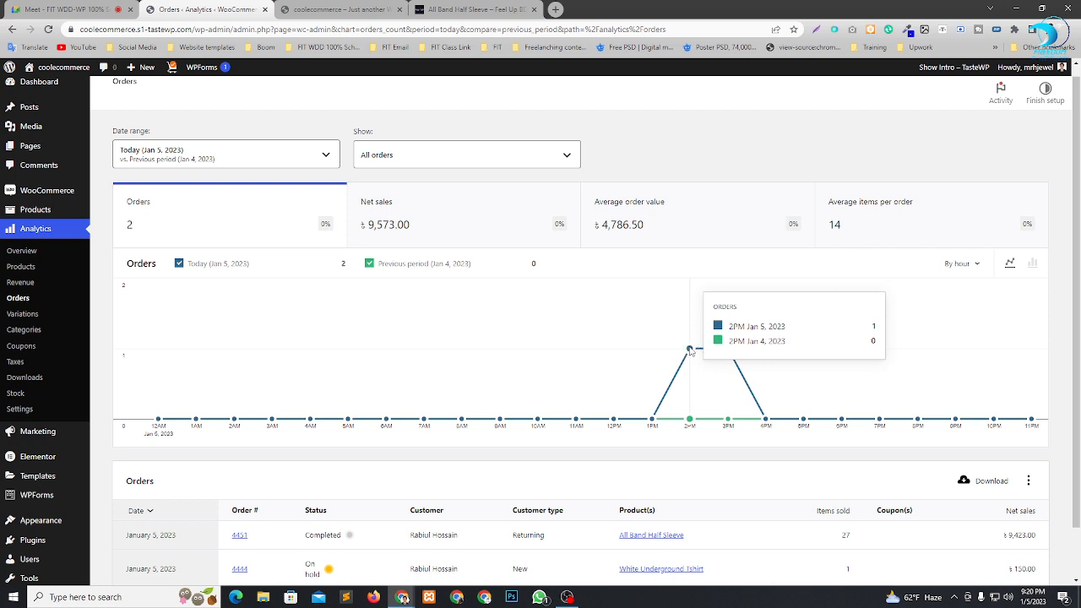
# View the Orders report by net sales, average order value and average items per order, and check the order filter options.
pyautogui.click(441, 221)
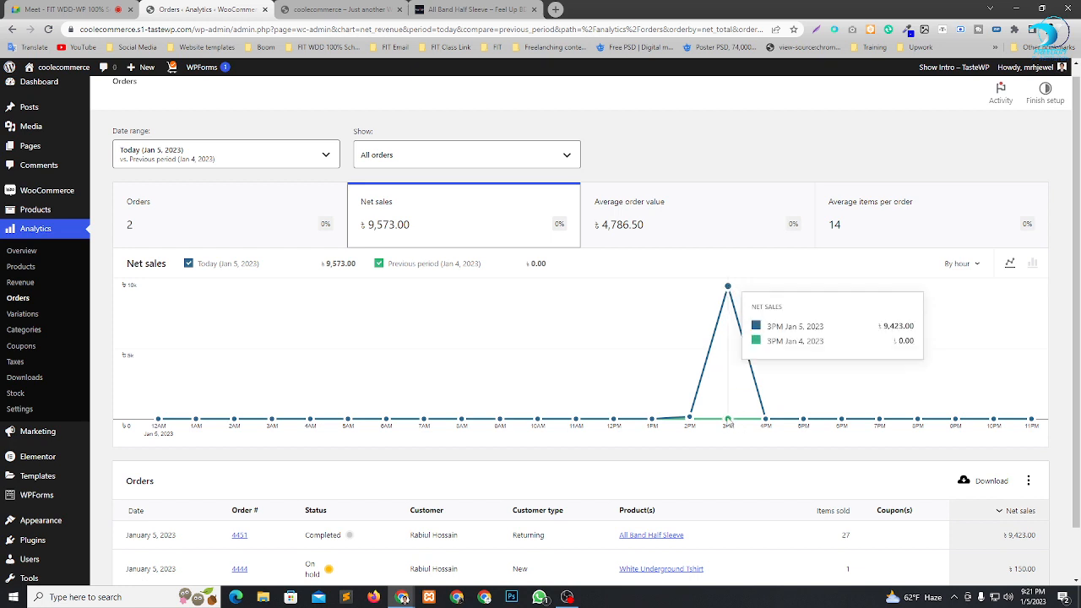
pyautogui.click(717, 216)
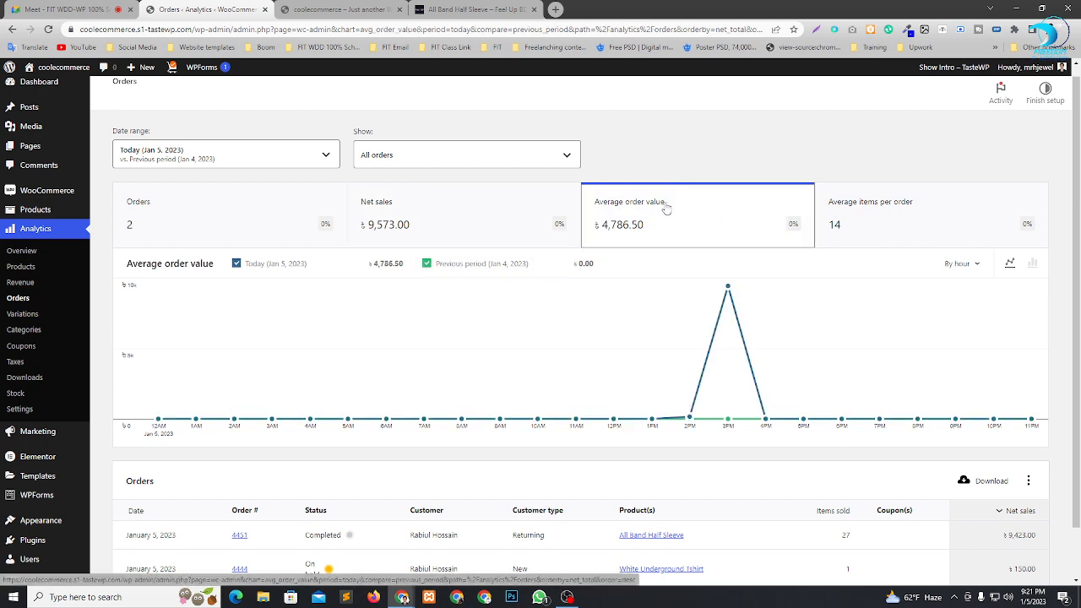
pyautogui.click(898, 225)
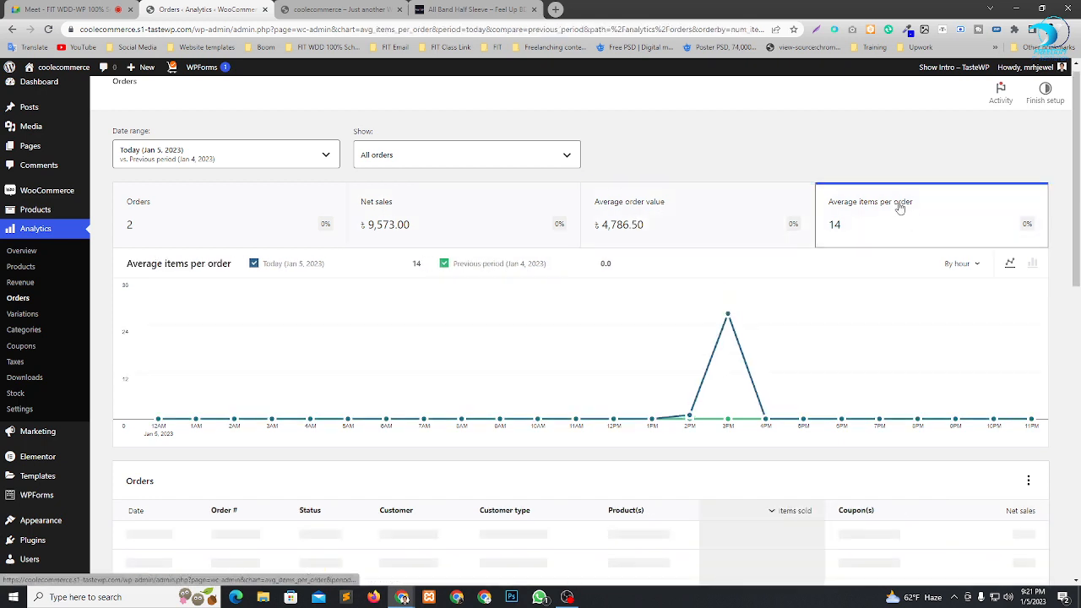
pyautogui.scroll(-2, 707, 241)
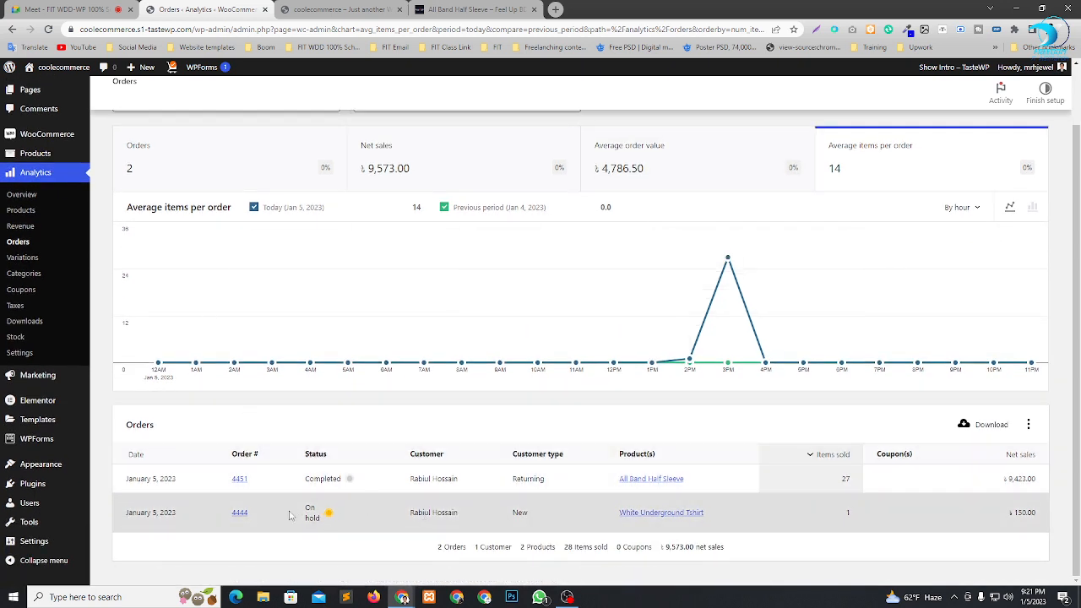
pyautogui.scroll(2, 289, 515)
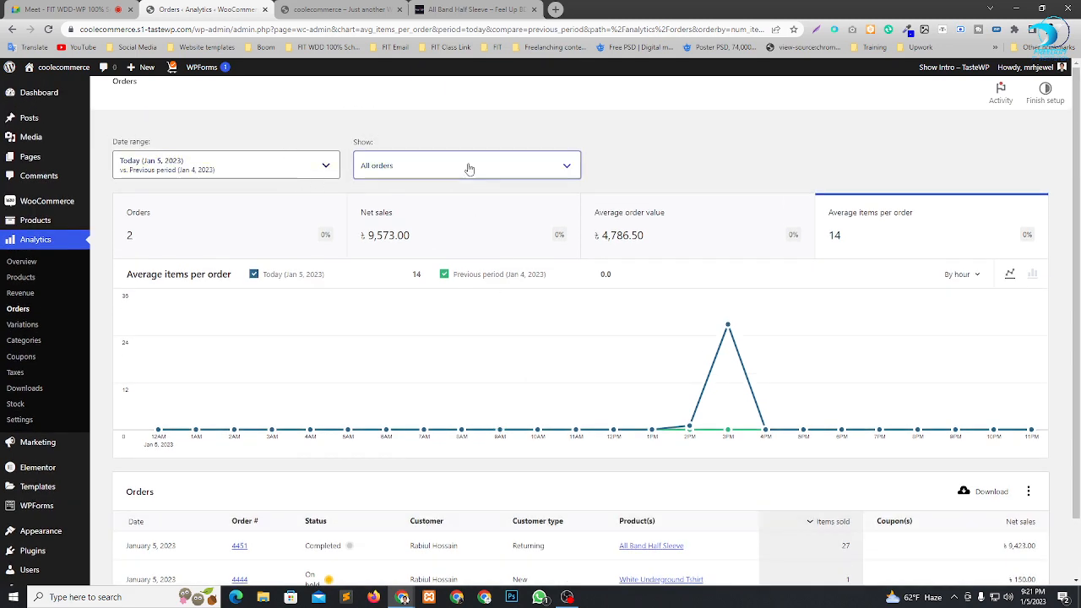
pyautogui.click(469, 169)
pyautogui.click(568, 163)
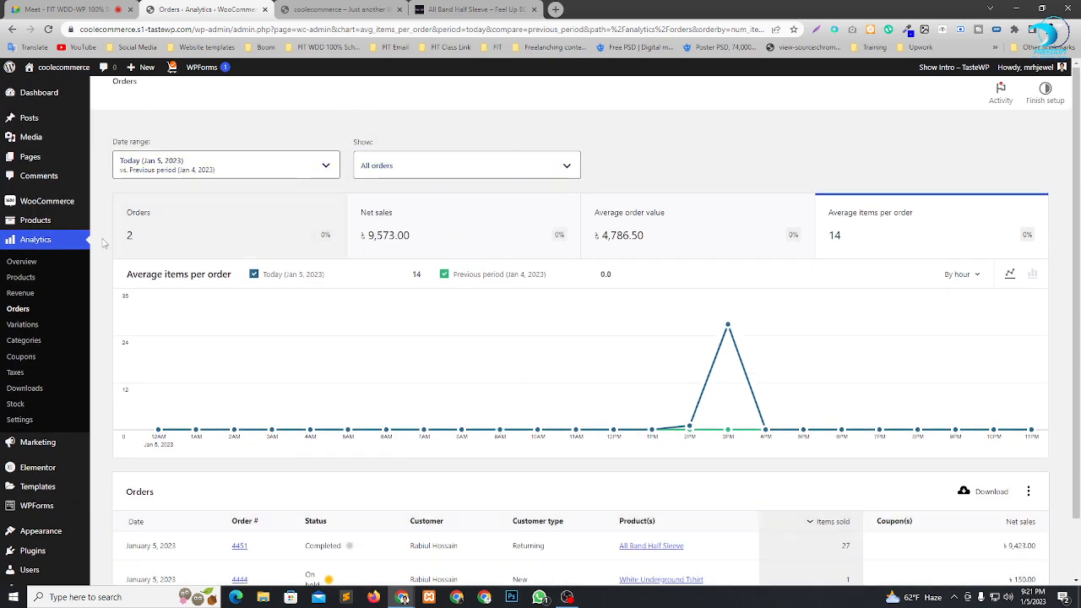
# Open the Analytics Overview and examine its performance figures, charts and leaderboards.
pyautogui.click(23, 245)
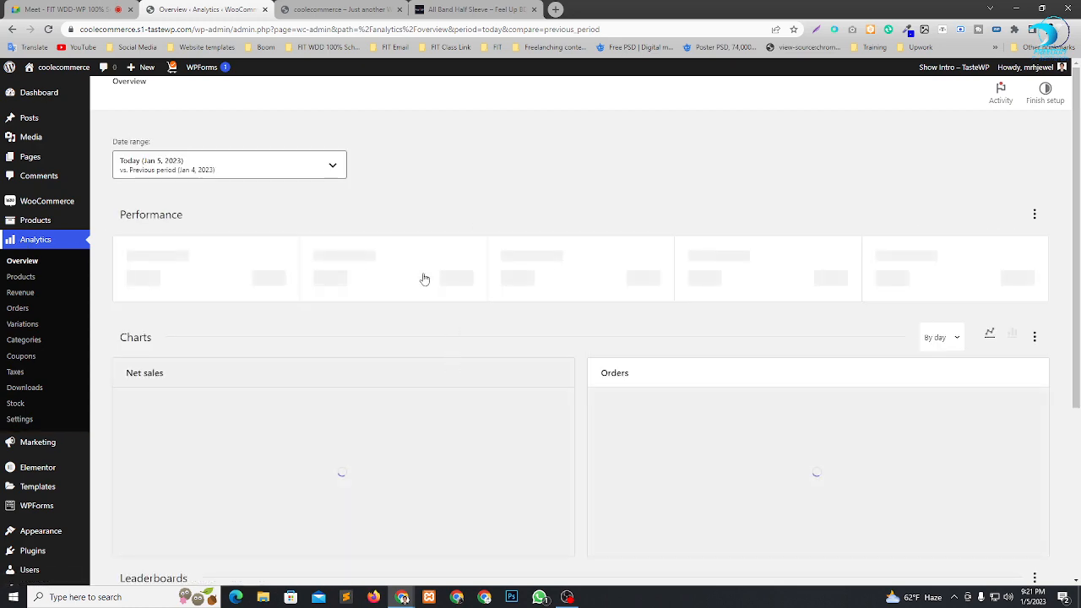
pyautogui.scroll(-3, 241, 338)
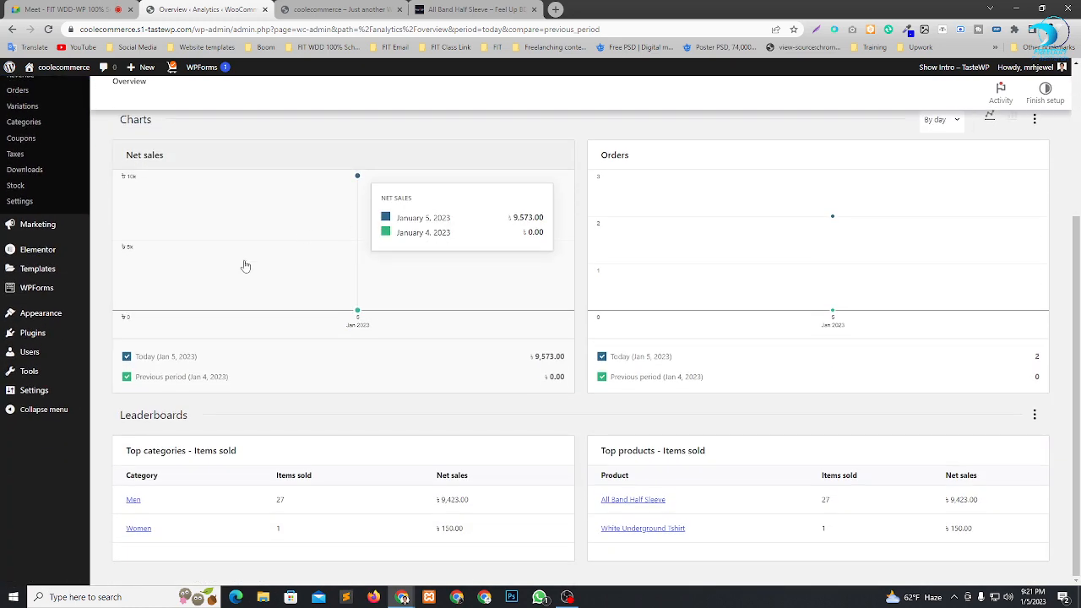
pyautogui.scroll(3, 201, 368)
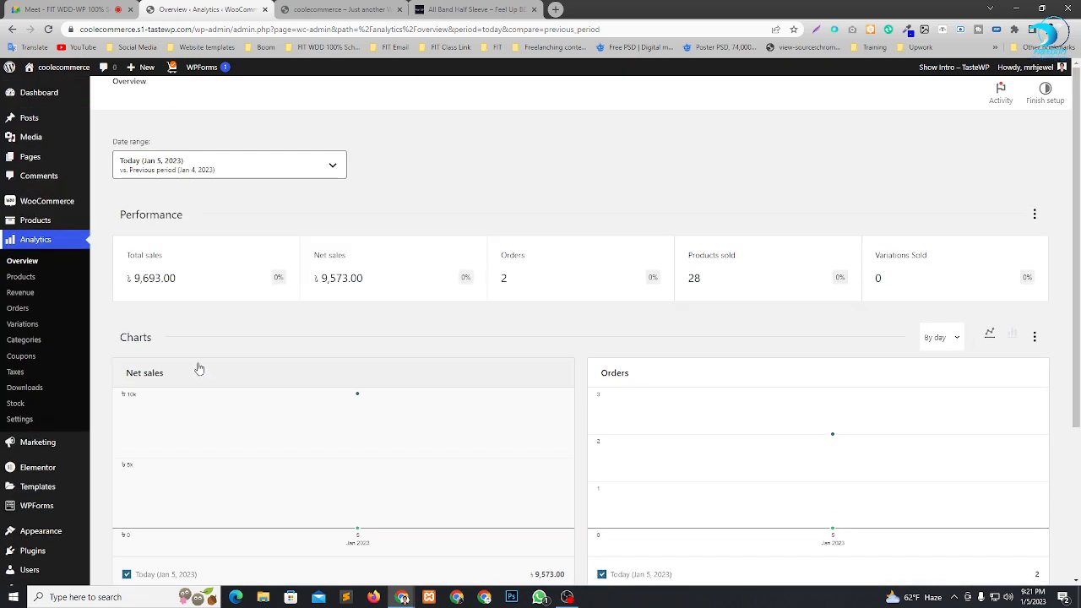
pyautogui.scroll(-3, 200, 369)
pyautogui.scroll(3, 198, 370)
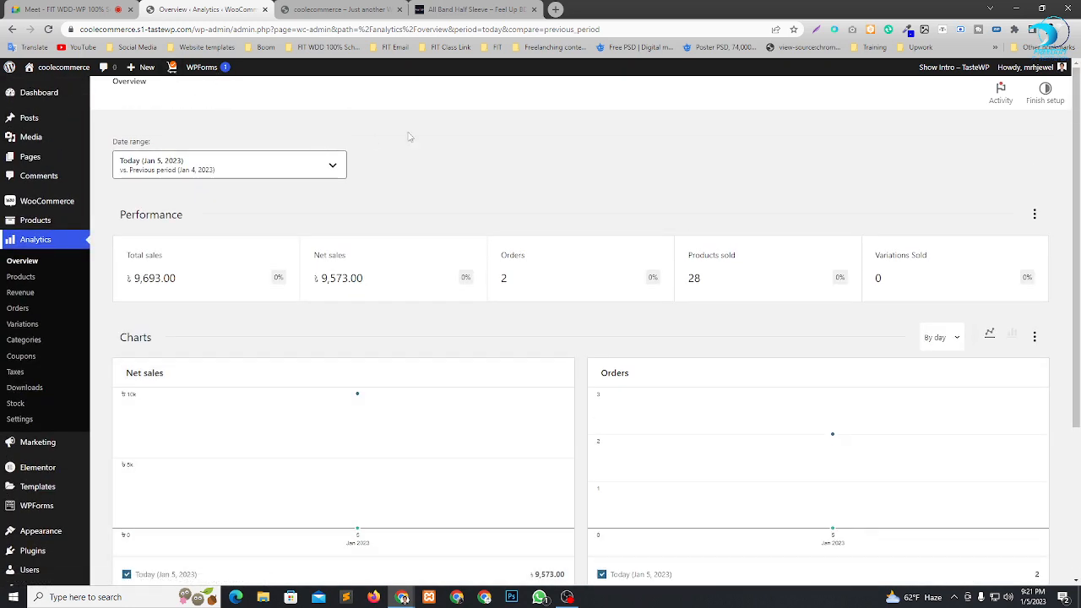
# Admit the waiting participant to the Google Meet call, and return to the Analytics Overview's charts and leaderboards in the store admin.
pyautogui.click(59, 9)
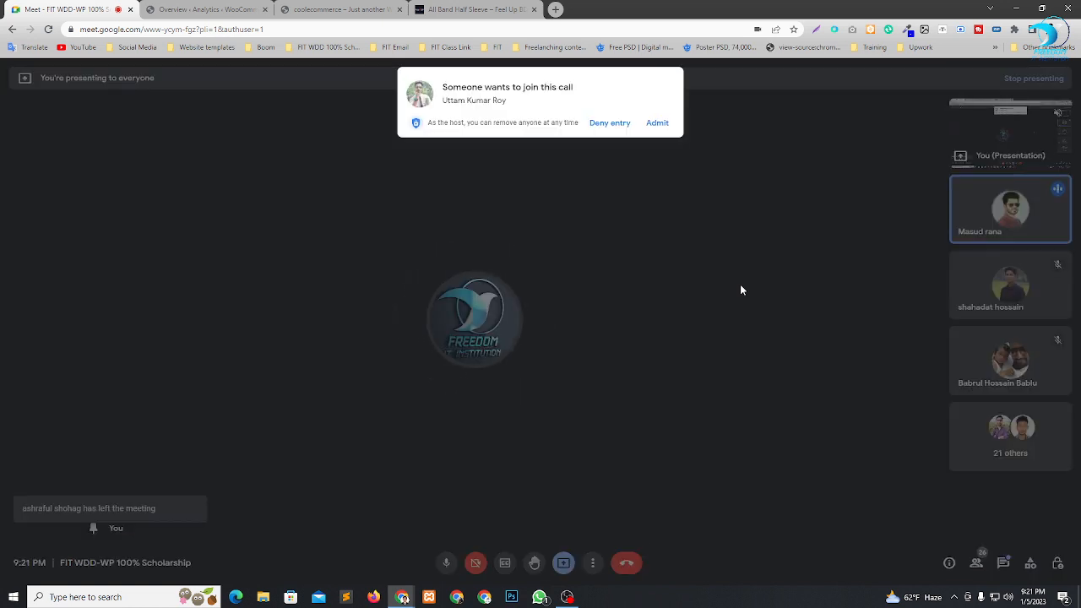
pyautogui.click(659, 123)
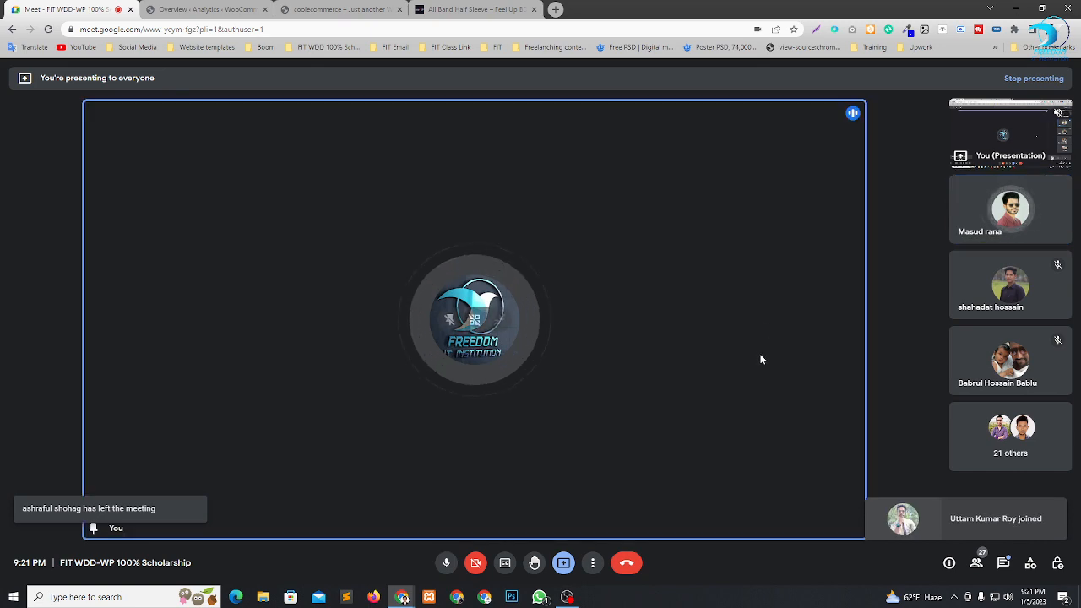
pyautogui.click(347, 9)
pyautogui.click(473, 10)
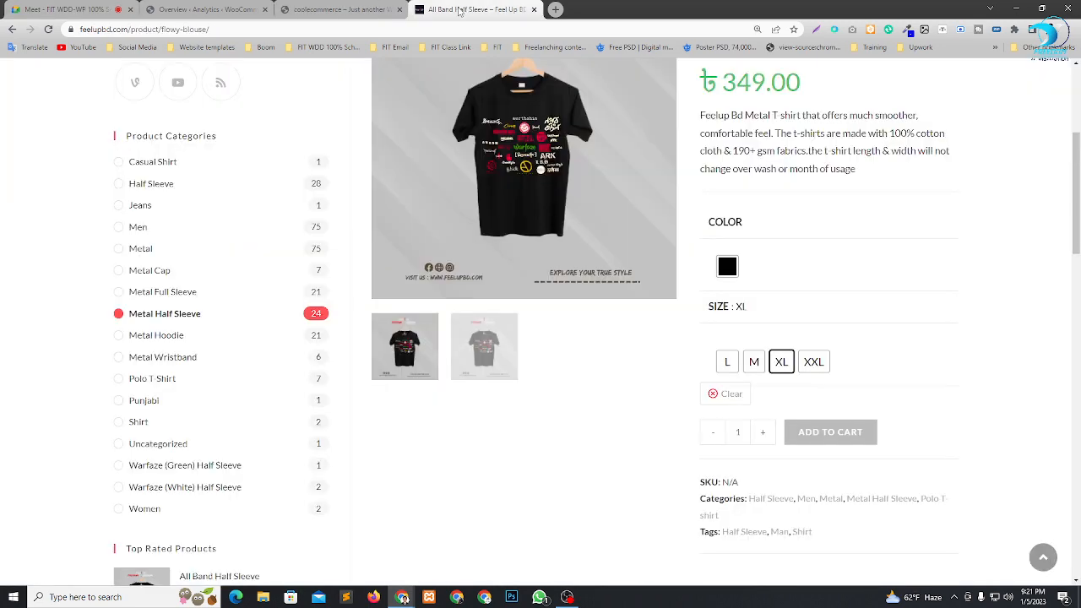
pyautogui.click(203, 8)
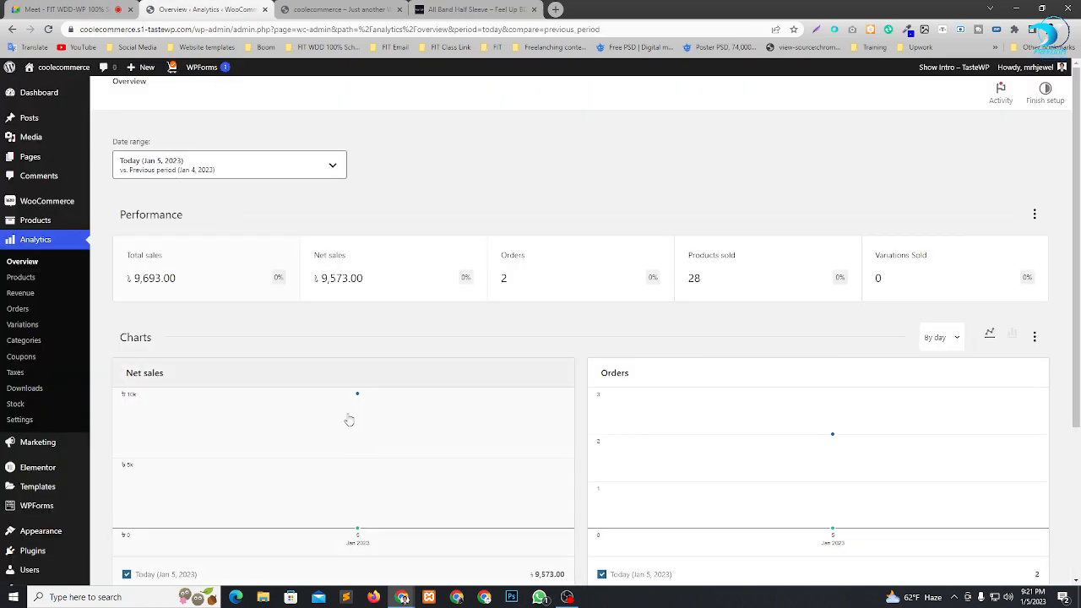
pyautogui.scroll(-2, 494, 426)
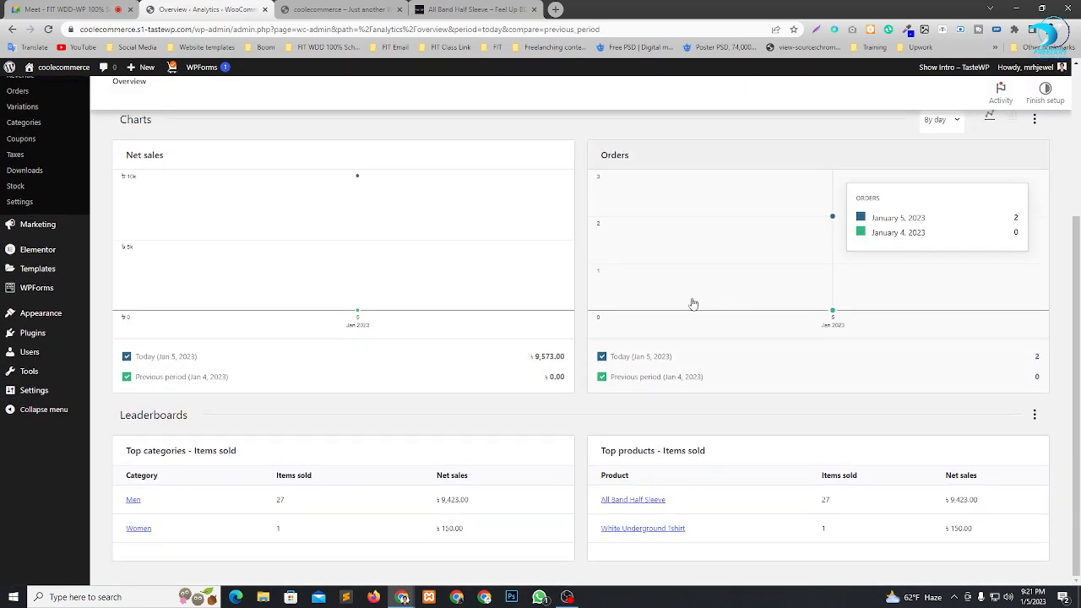
# Open the WooCommerce general settings and review the store address, selling and shipping locations, tax, coupon and currency options.
pyautogui.scroll(2, 356, 391)
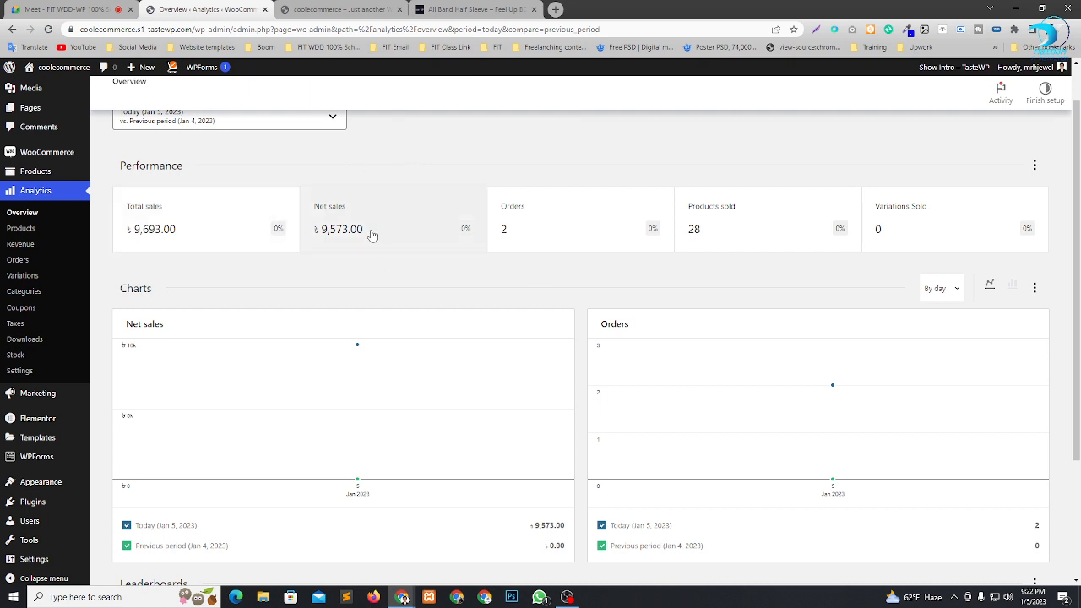
pyautogui.moveTo(29, 154)
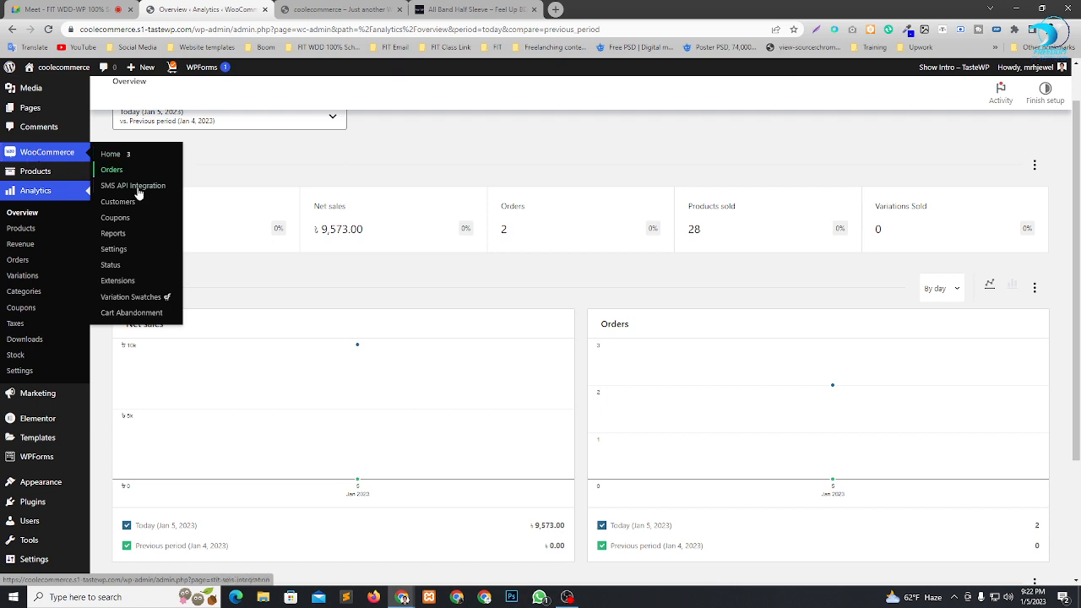
pyautogui.click(122, 250)
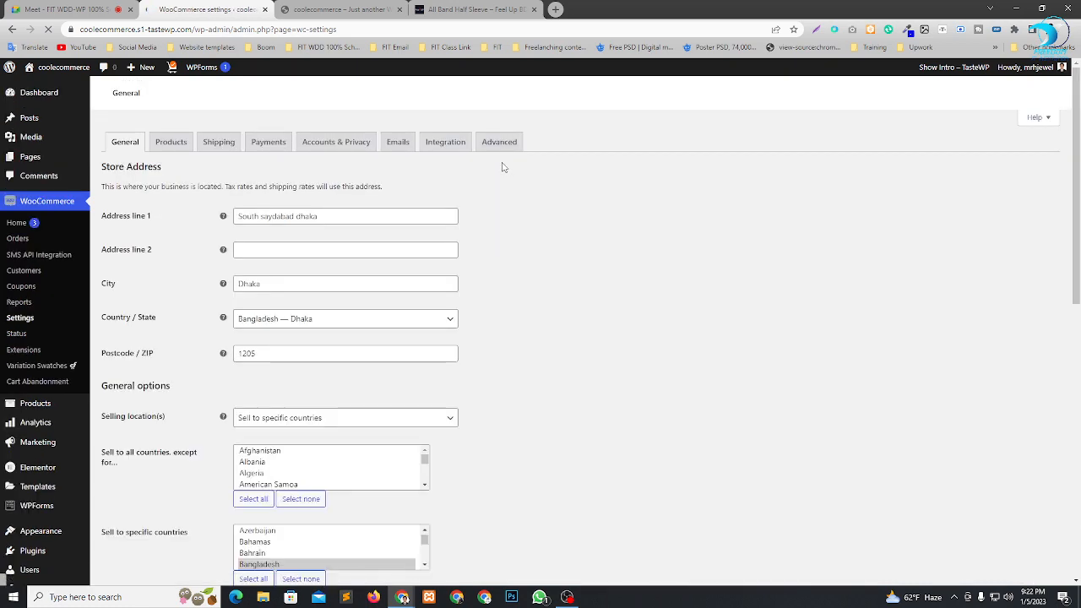
pyautogui.scroll(-7, 306, 262)
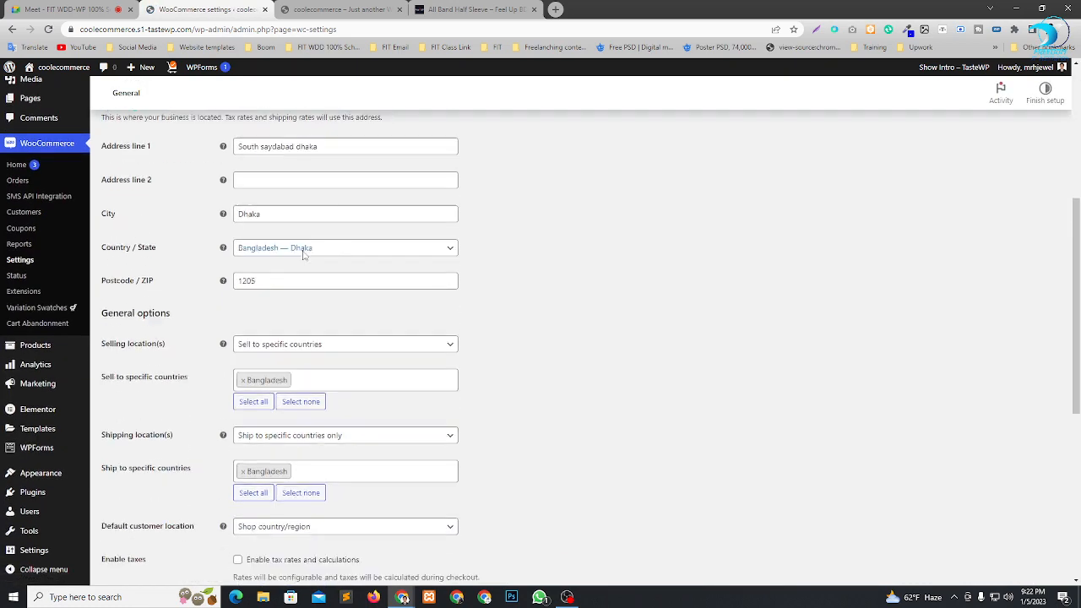
pyautogui.scroll(2, 410, 355)
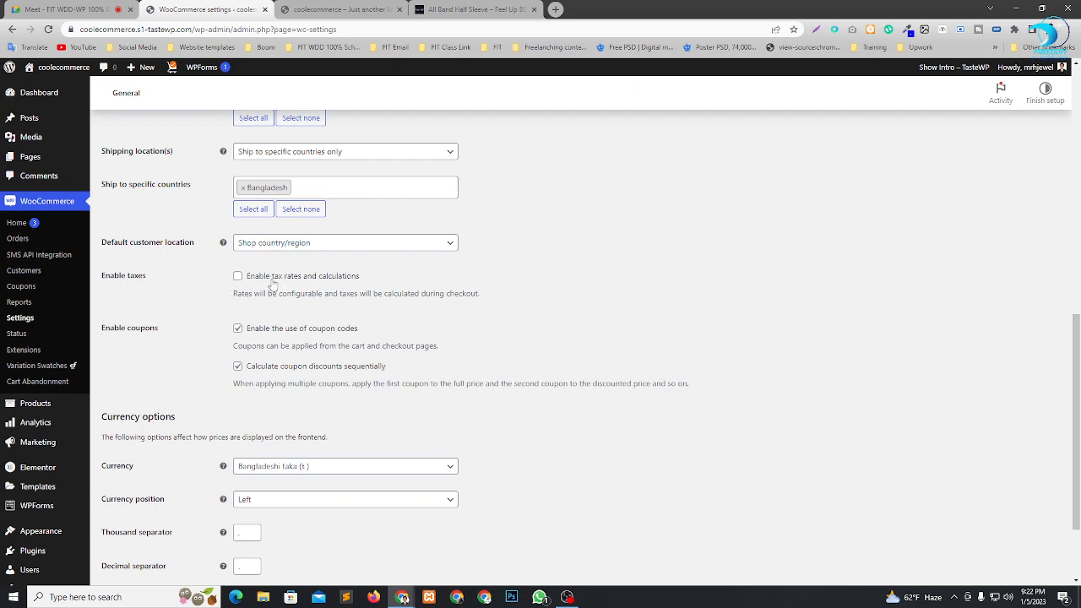
pyautogui.scroll(-2, 511, 327)
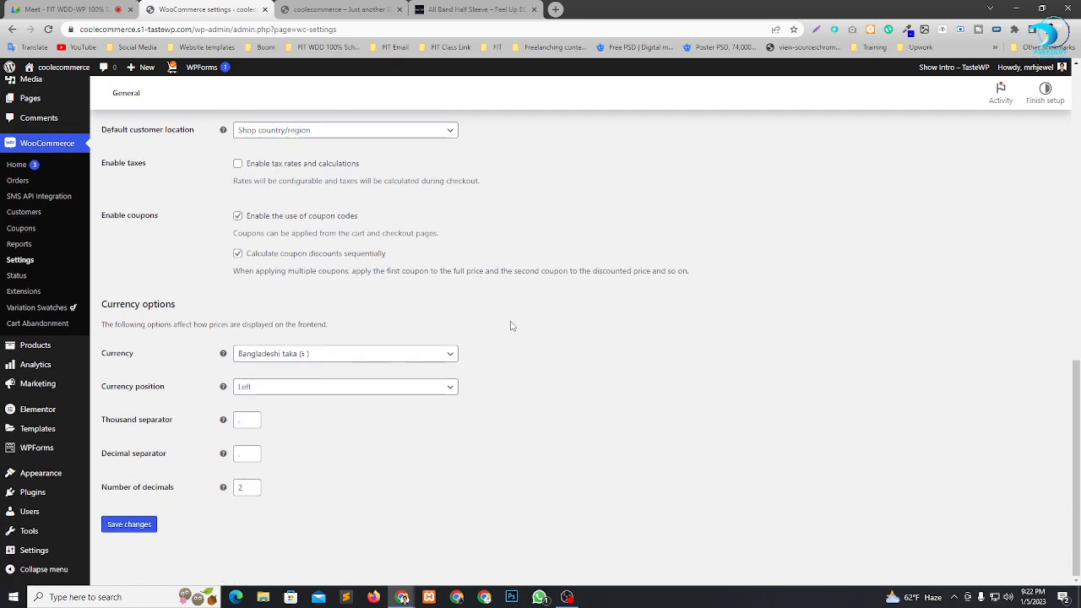
pyautogui.scroll(10, 496, 379)
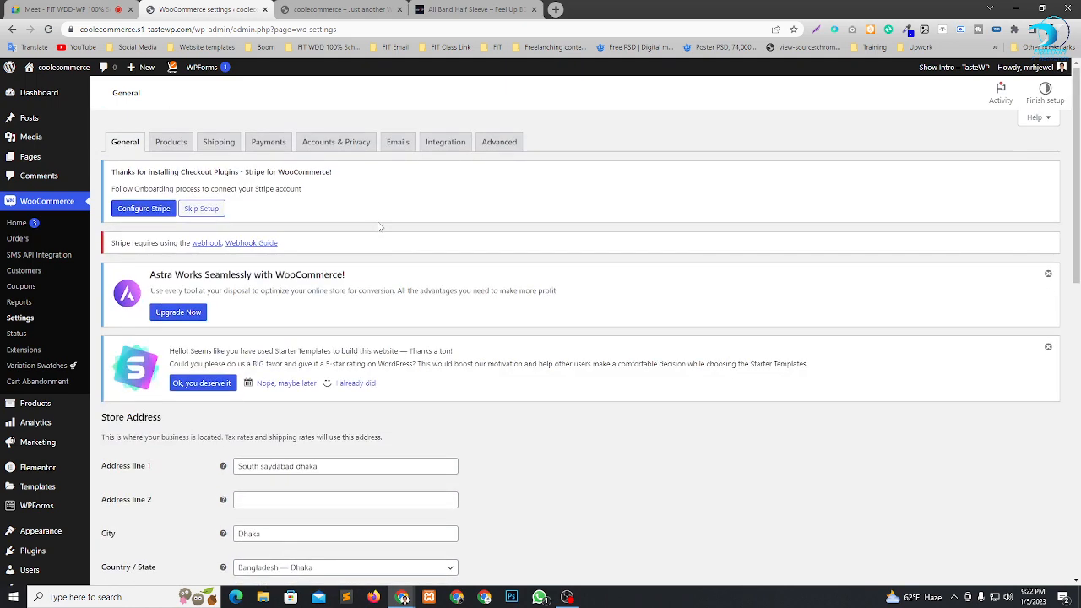
# Open the WooCommerce product settings and review the shop page, add-to-cart, measurement and review options.
pyautogui.click(174, 143)
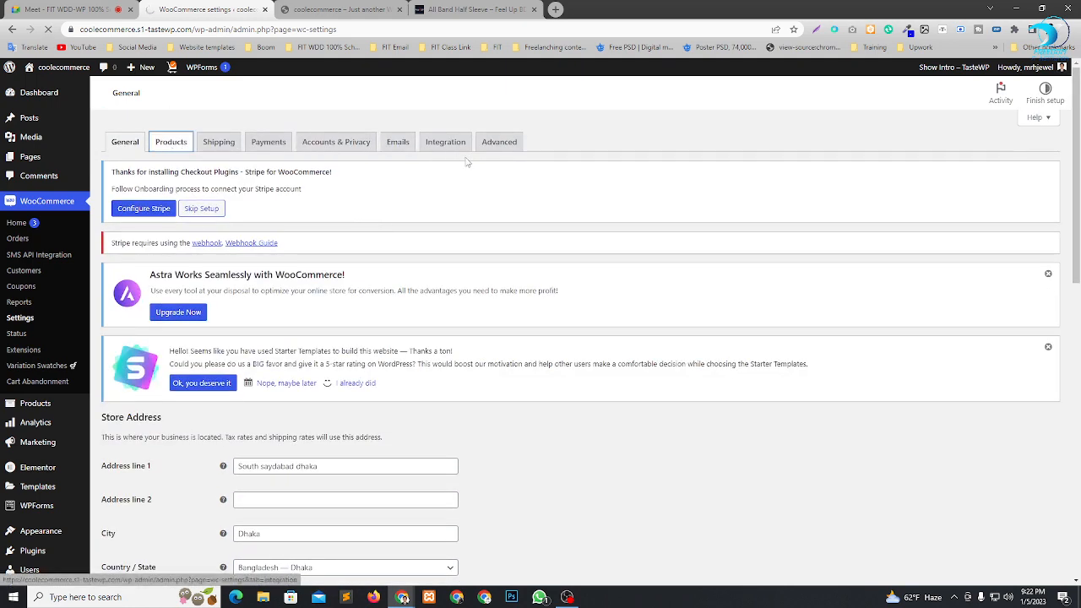
pyautogui.scroll(-4, 507, 296)
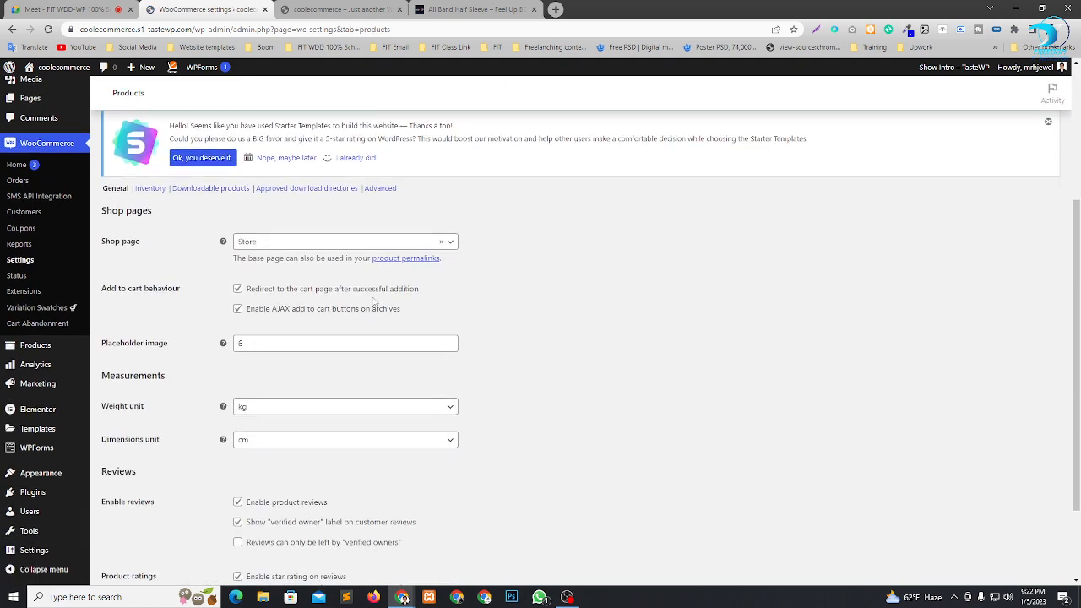
pyautogui.scroll(4, 510, 313)
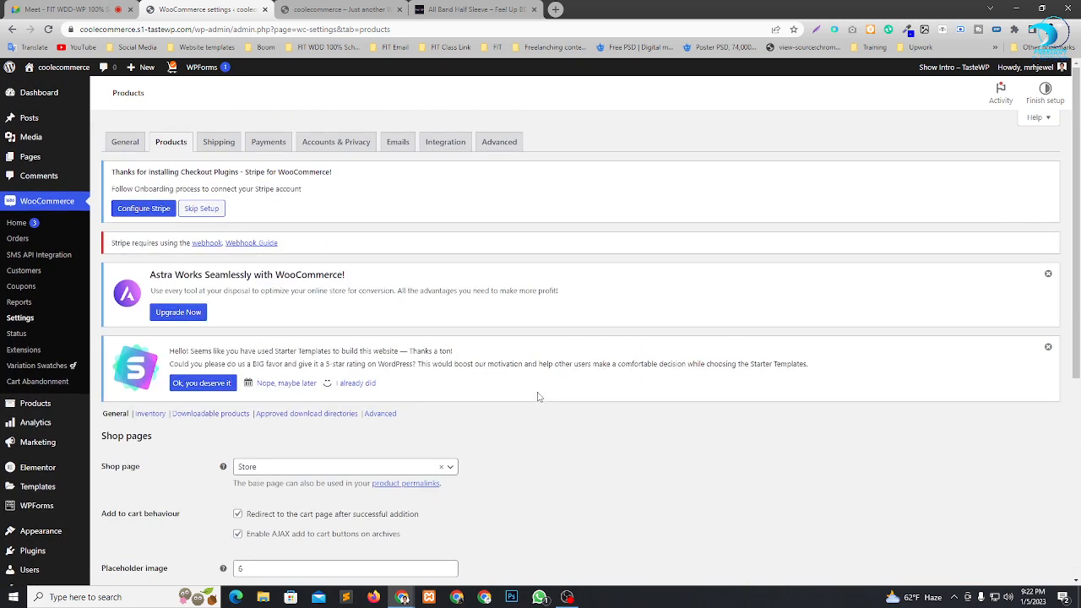
pyautogui.scroll(-4, 8, 422)
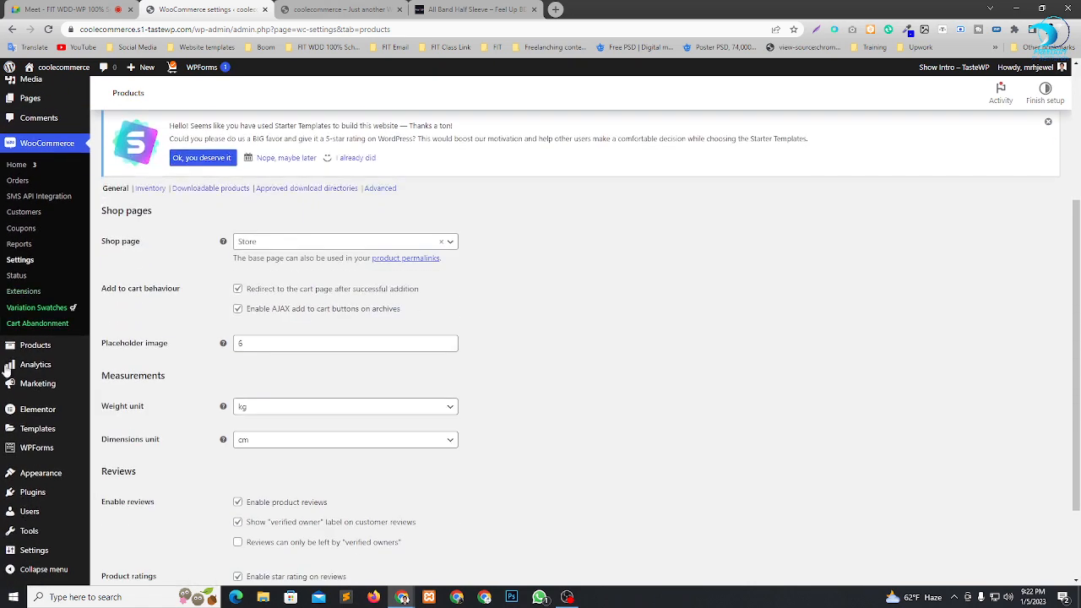
# Allow anyone to register in the WordPress general settings, and save the changes.
pyautogui.moveTo(30, 554)
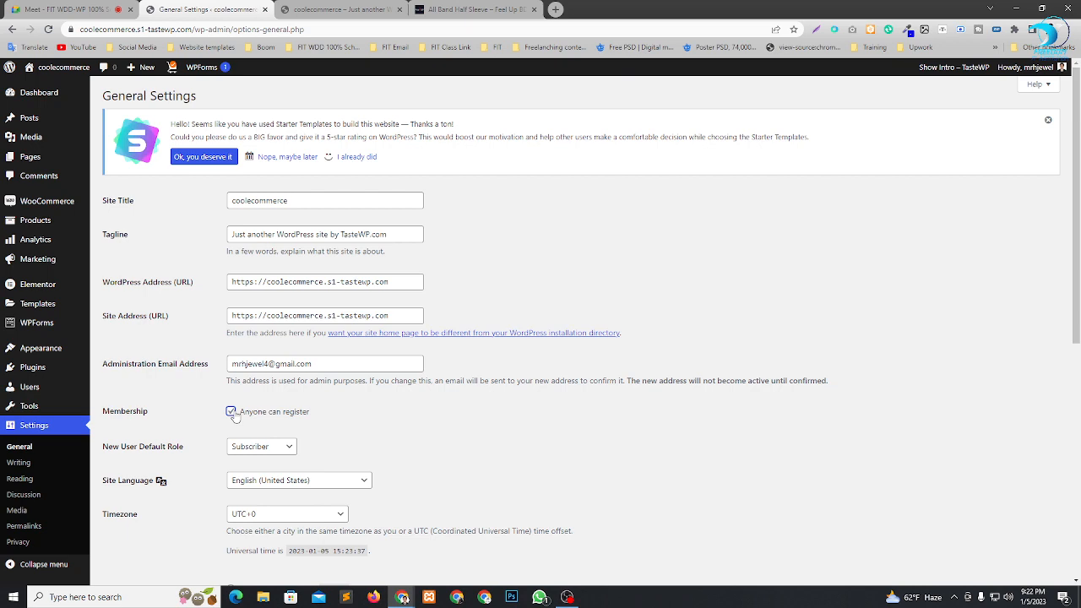
pyautogui.scroll(-5, 158, 403)
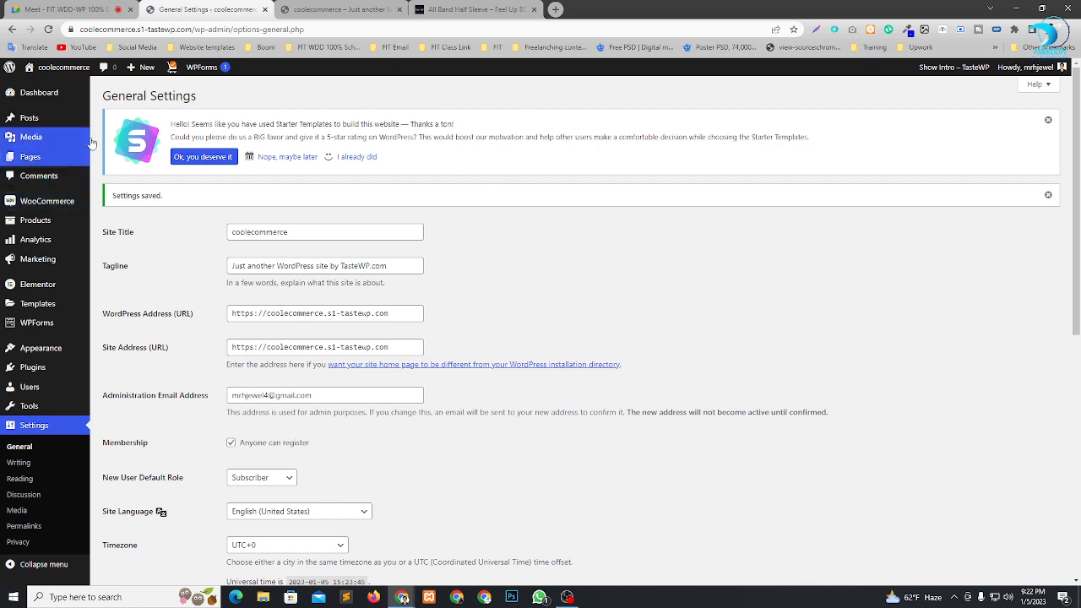
pyautogui.moveTo(51, 207)
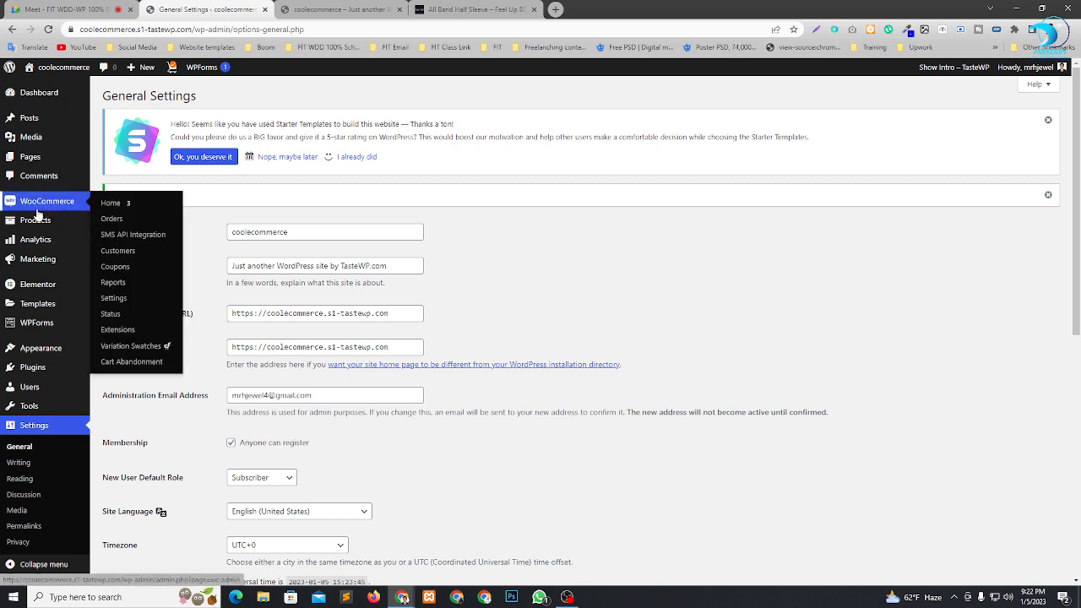
pyautogui.moveTo(26, 224)
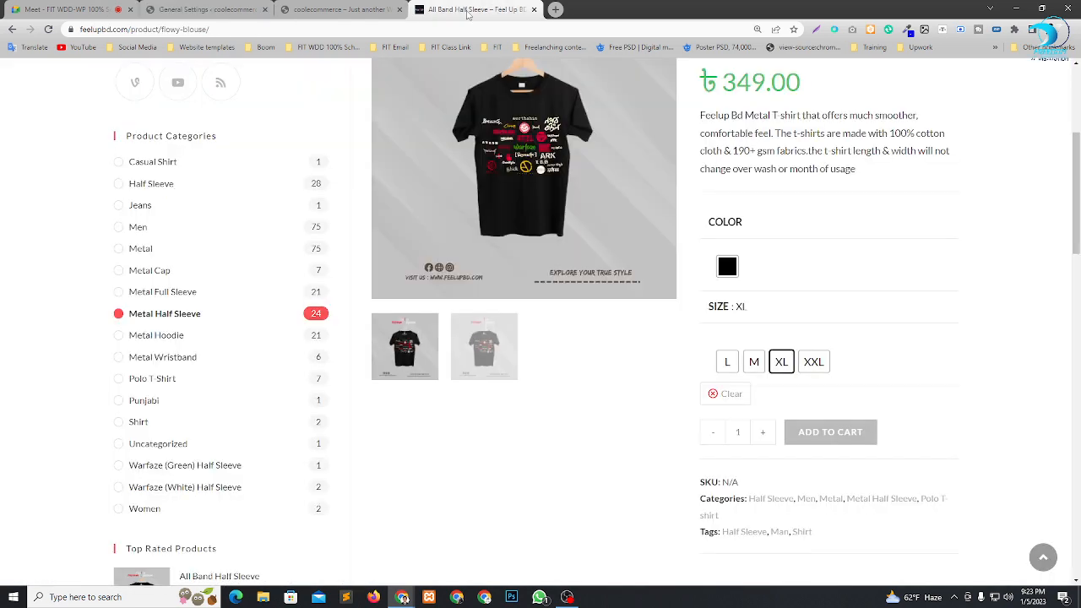
# Switch to the Feelup store's All Band Half Sleeve page and examine its header with the Metal, Shirt and Jersey submenus.
pyautogui.click(473, 10)
pyautogui.scroll(3, 649, 247)
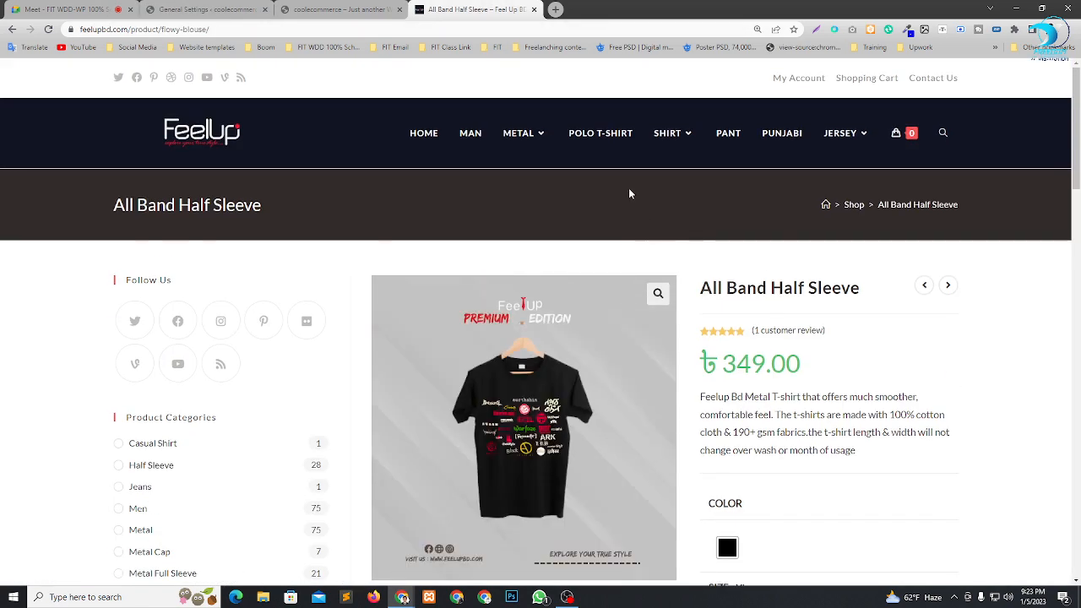
pyautogui.moveTo(519, 137)
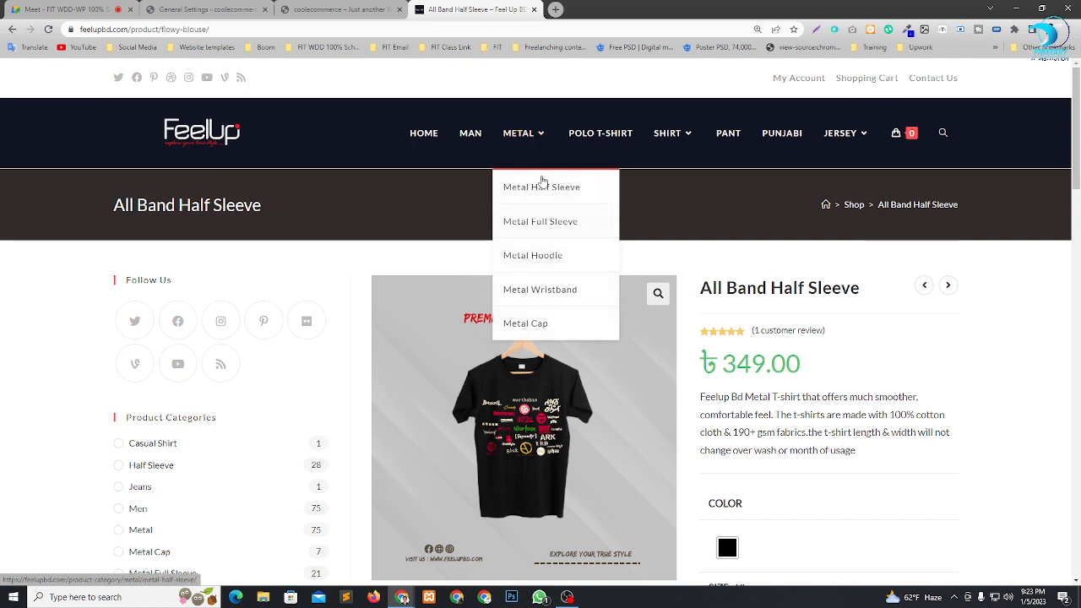
pyautogui.moveTo(677, 136)
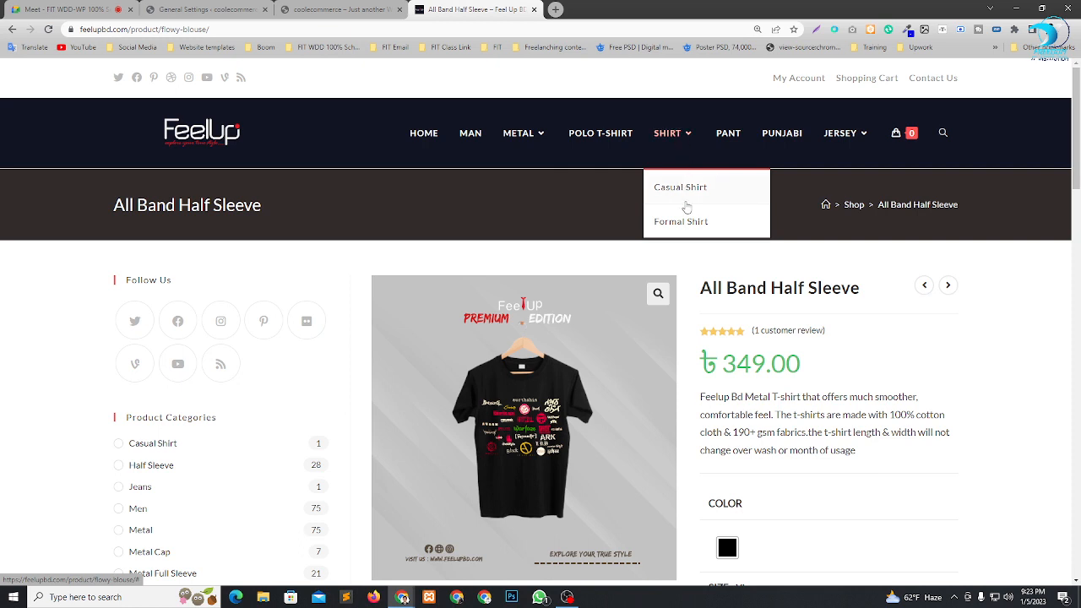
pyautogui.moveTo(844, 135)
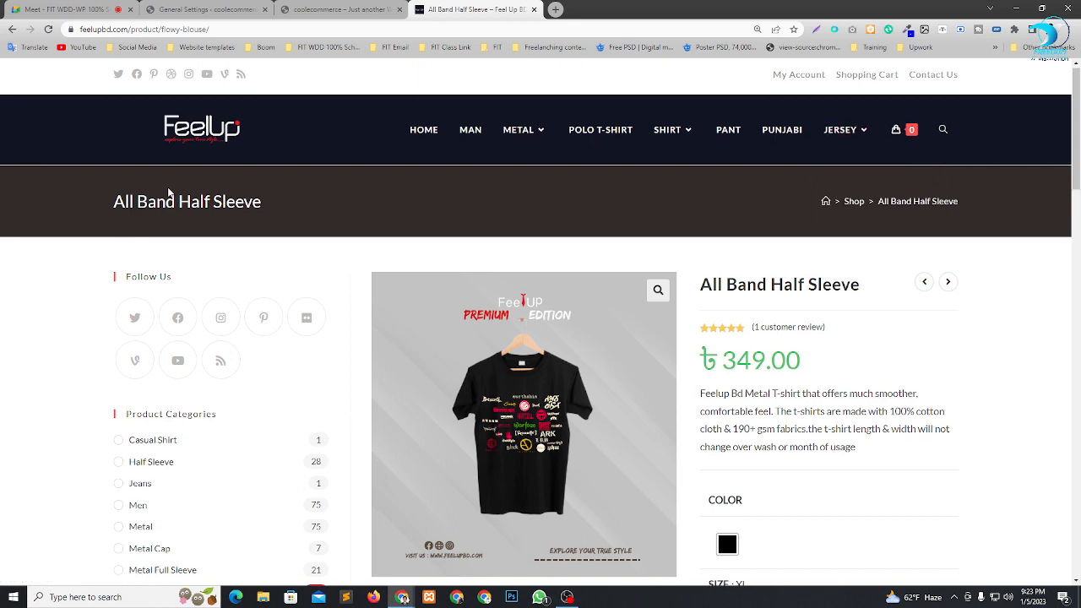
pyautogui.scroll(-2, 381, 212)
pyautogui.scroll(2, 382, 212)
# Switch to the coolecommerce home page and look through its banners, Featured Products and footer.
pyautogui.click(321, 9)
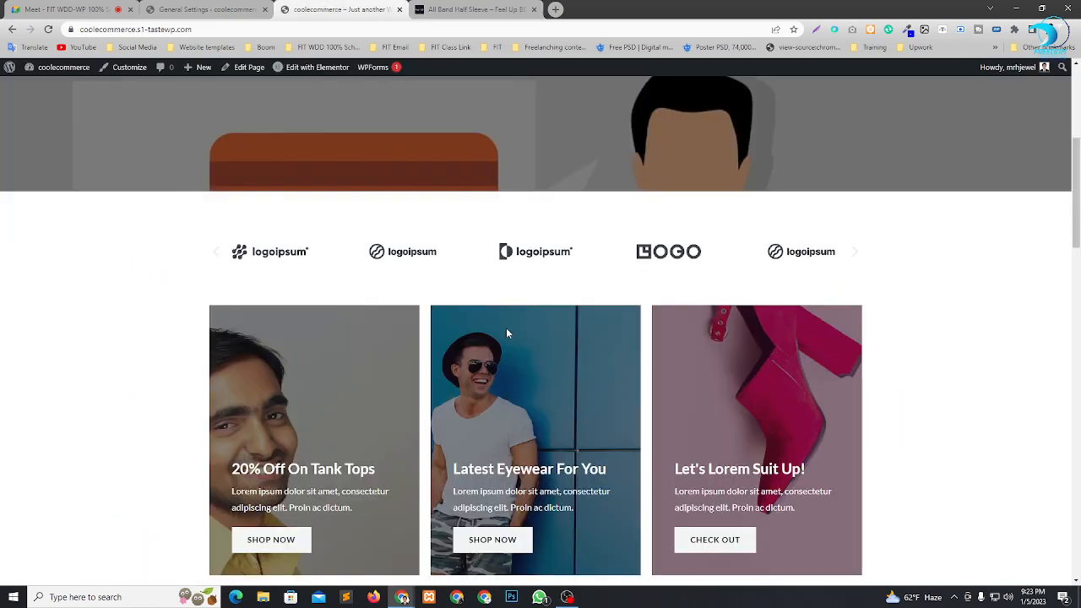
pyautogui.scroll(-10, 506, 334)
pyautogui.scroll(5, 444, 345)
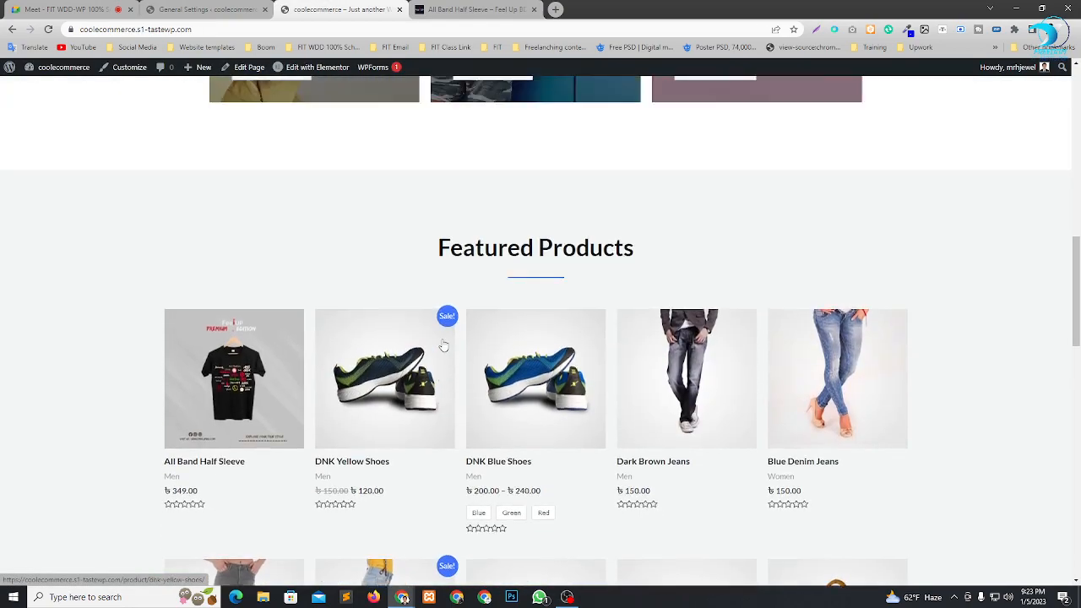
pyautogui.scroll(-1, 444, 344)
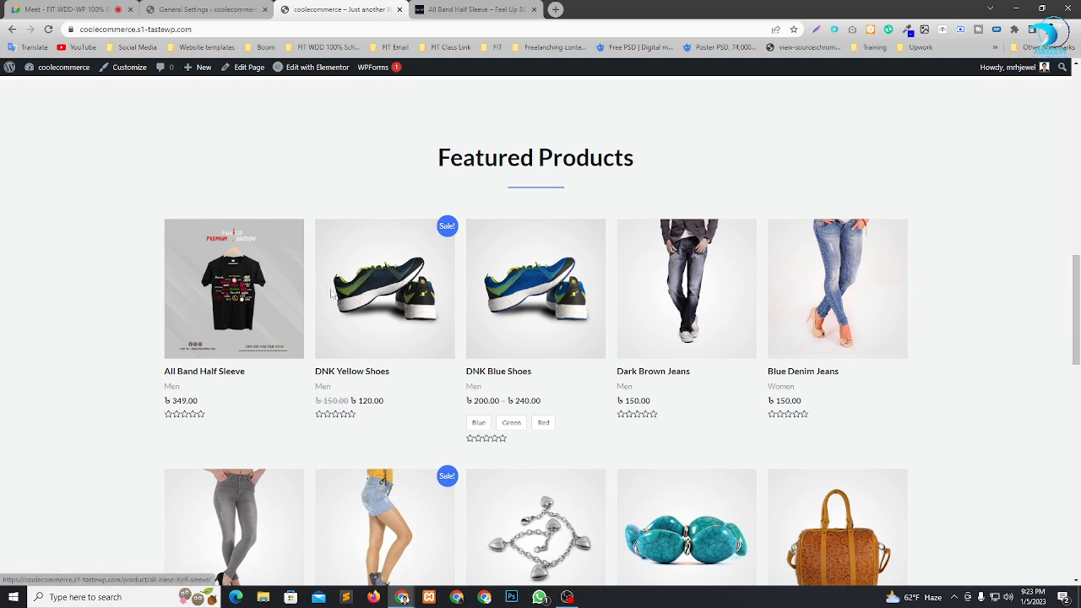
pyautogui.scroll(-12, 903, 234)
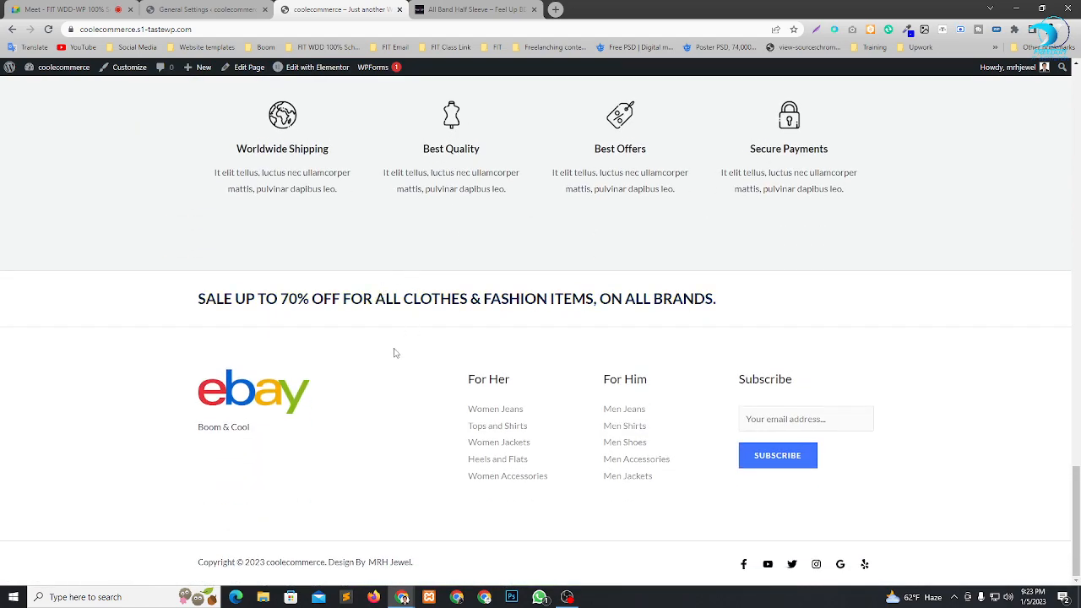
# Check the running recording in OBS, and read the in-call messages of the Google Meet call.
pyautogui.click(81, 9)
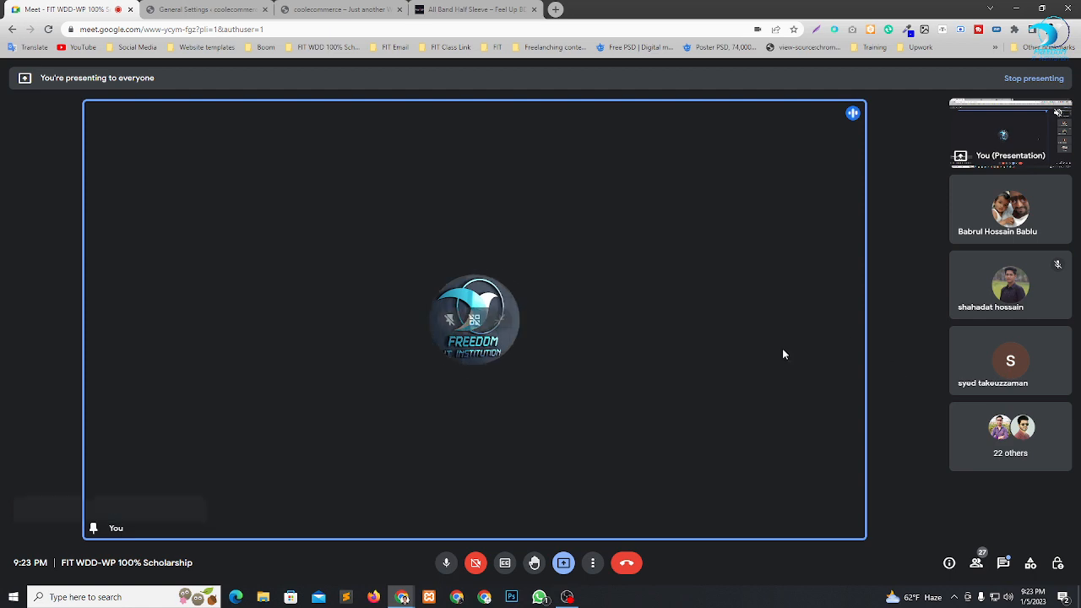
pyautogui.moveTo(568, 596)
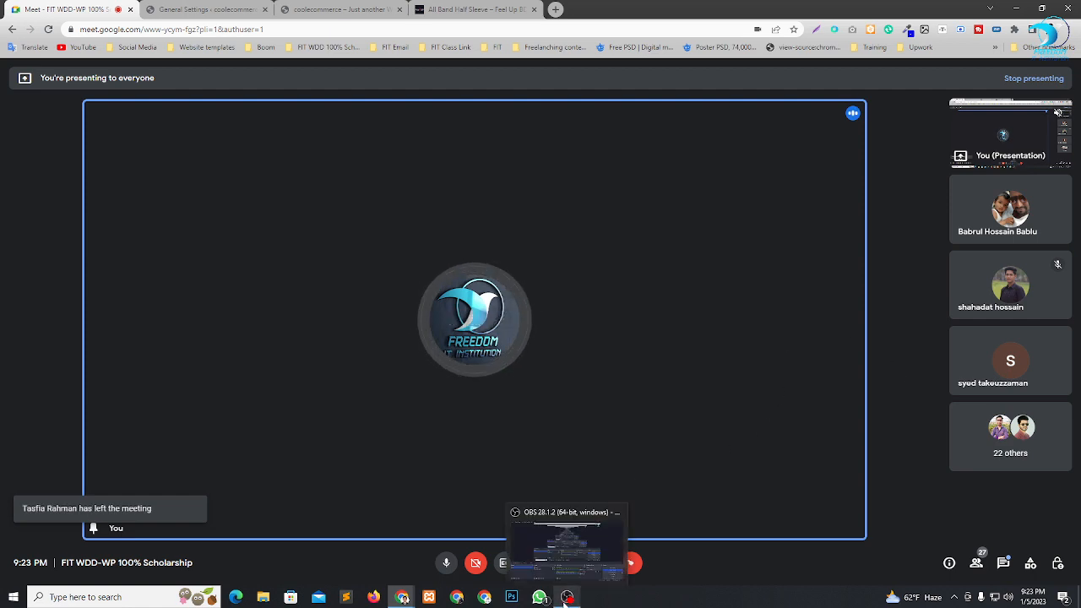
pyautogui.click(574, 567)
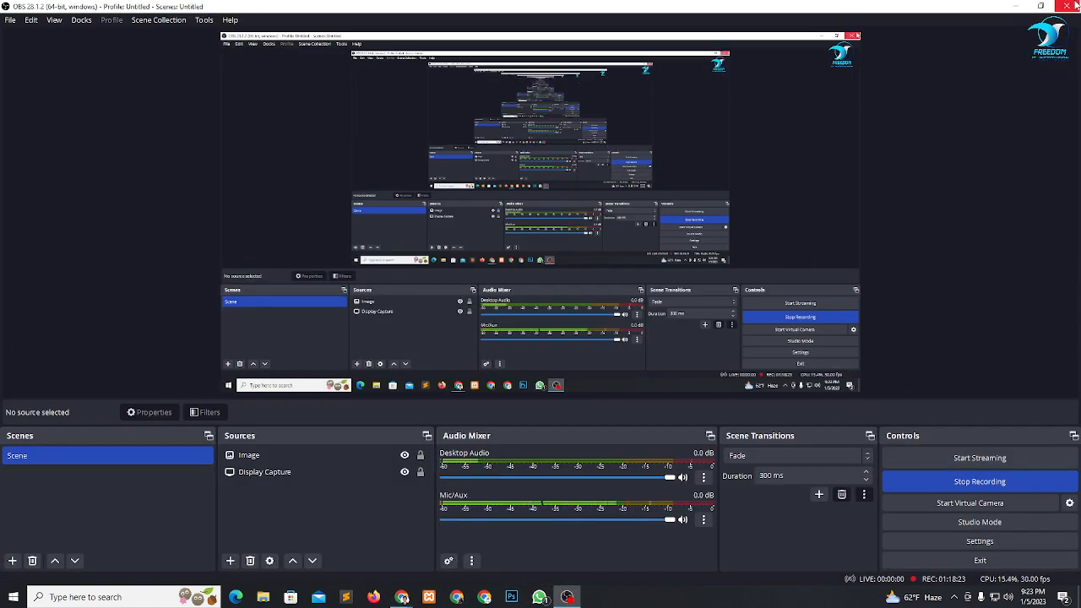
pyautogui.click(1016, 7)
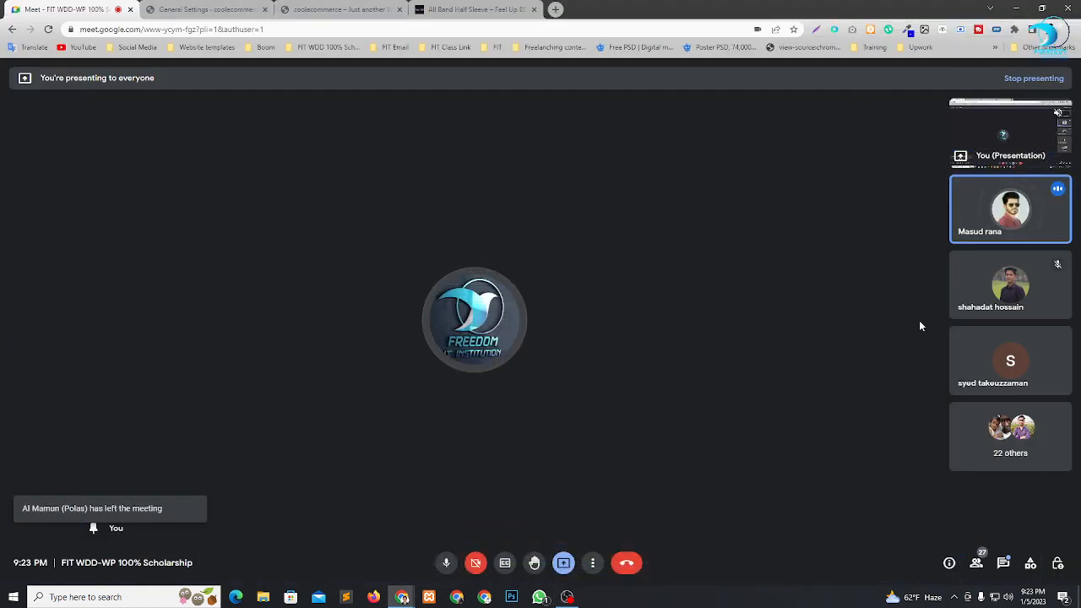
pyautogui.click(1004, 563)
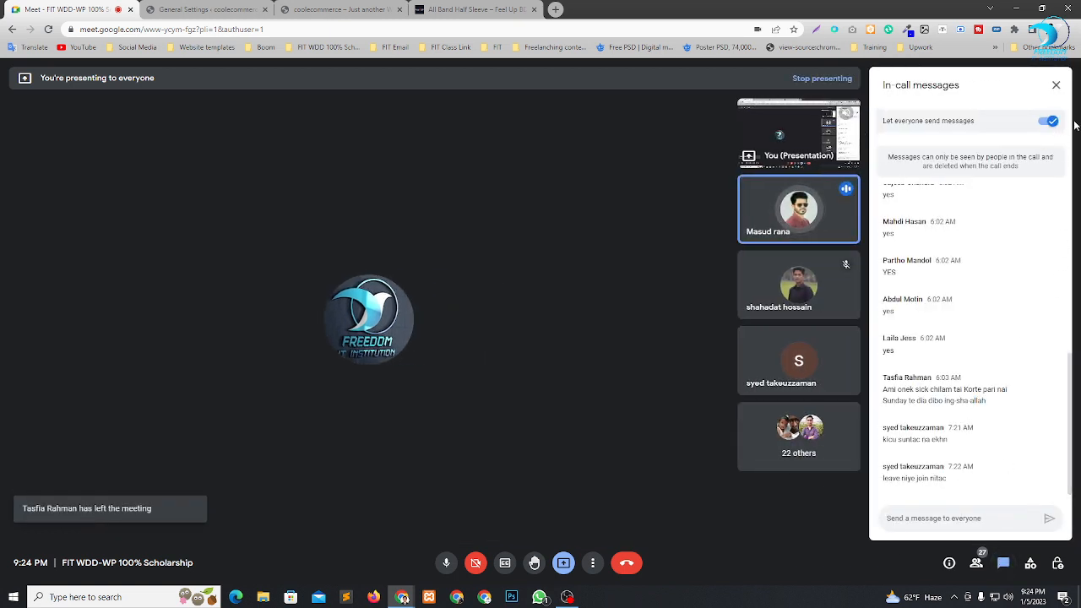
pyautogui.click(1056, 86)
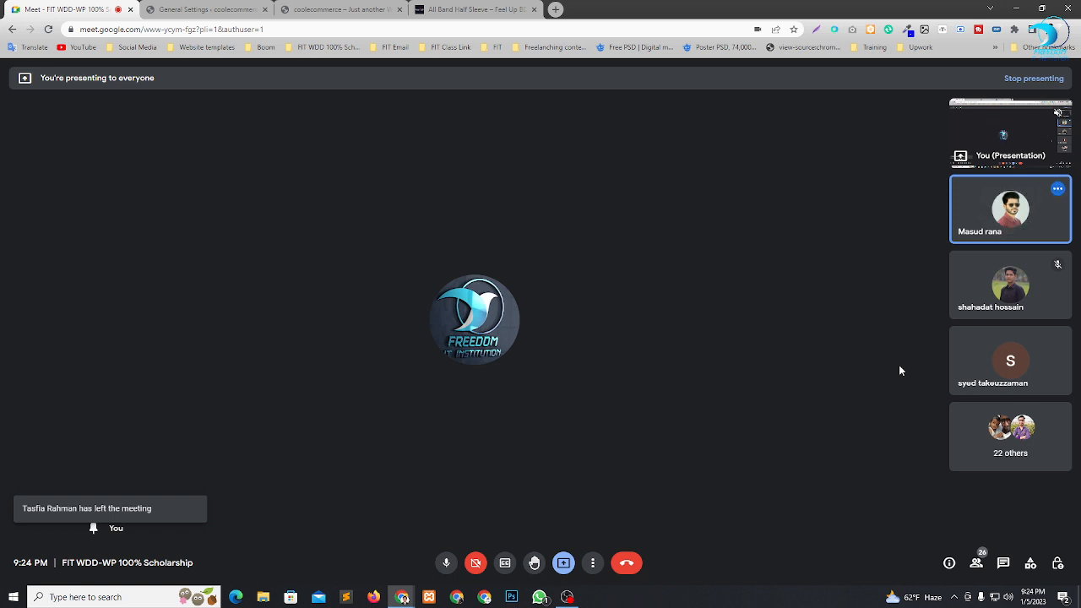
# Look through the Meet call's participant list and pin the chosen participant to the screen.
pyautogui.click(977, 564)
pyautogui.scroll(-1, 971, 359)
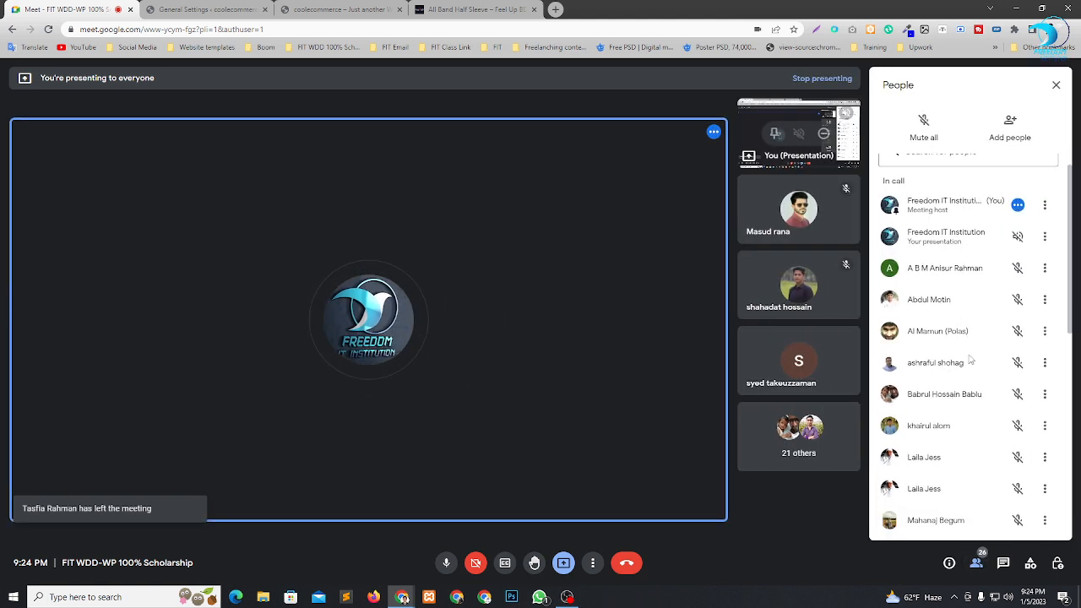
pyautogui.scroll(-3, 971, 359)
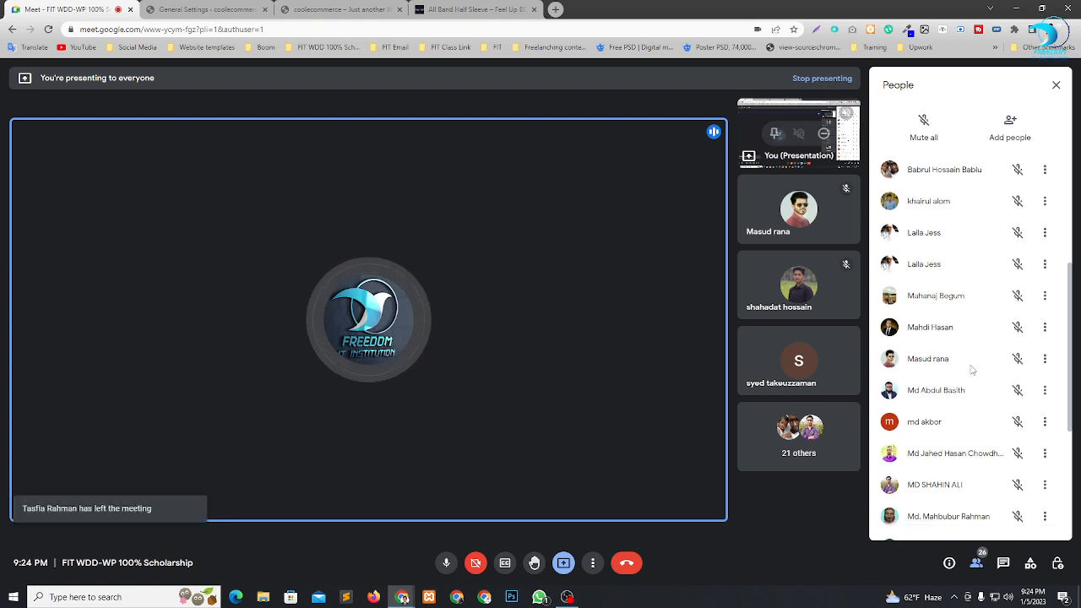
pyautogui.scroll(-2, 971, 369)
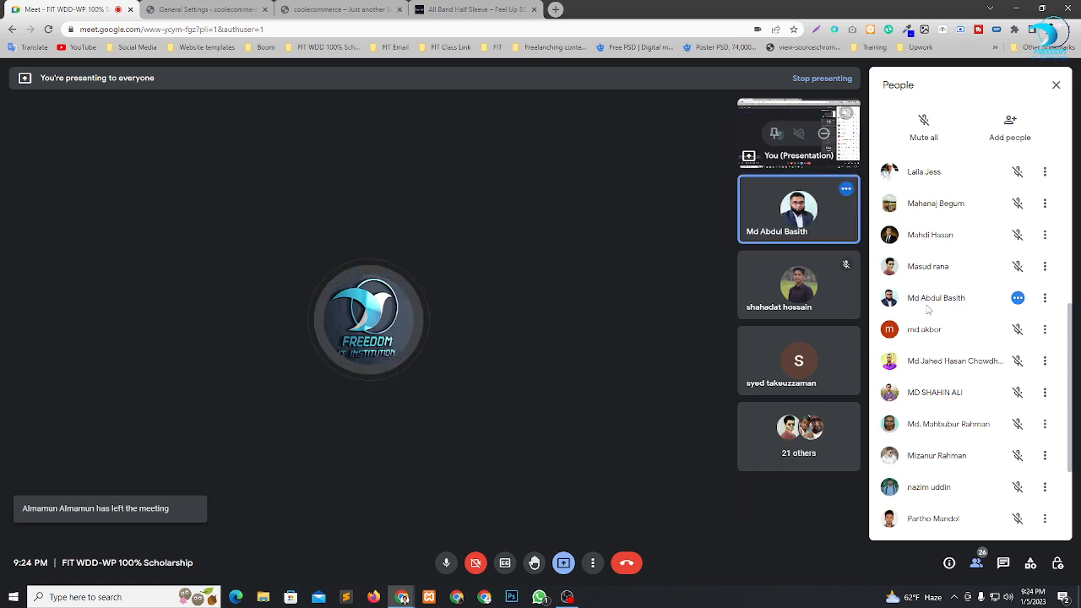
pyautogui.scroll(-1, 972, 345)
pyautogui.scroll(-1, 973, 345)
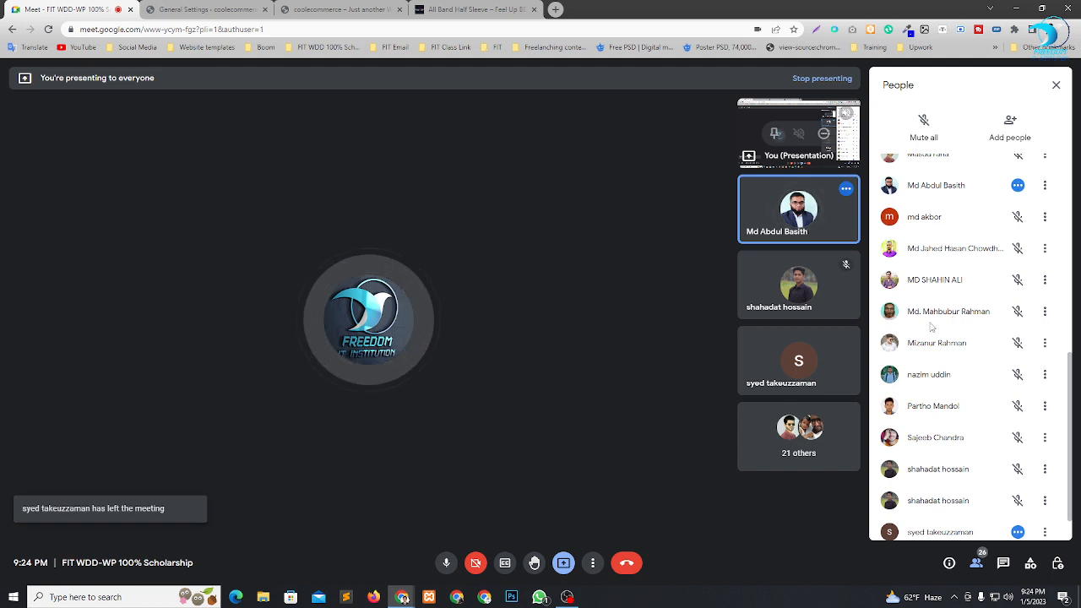
pyautogui.click(1045, 311)
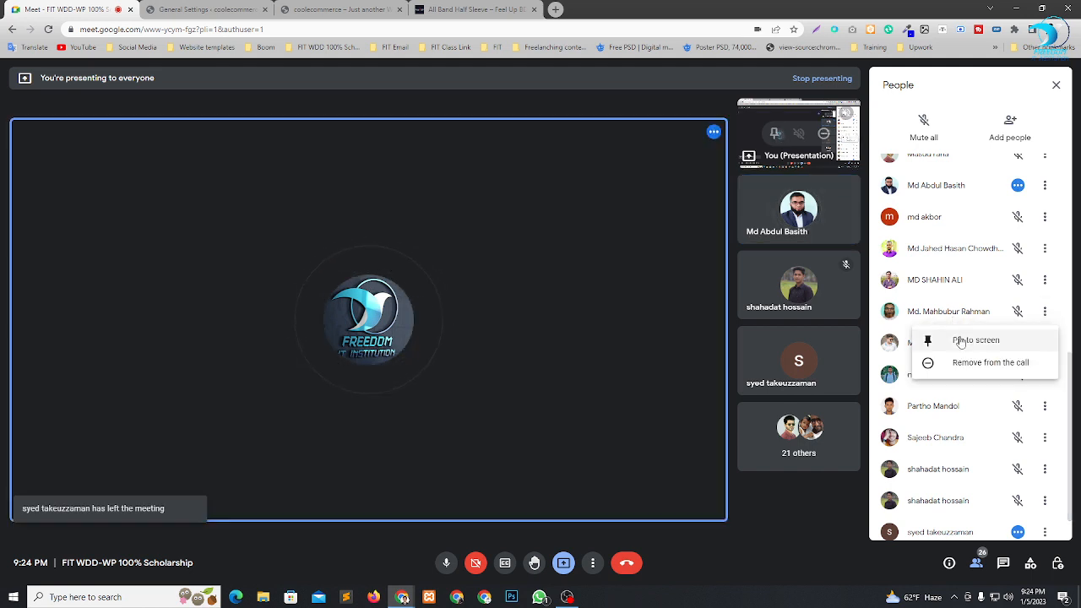
pyautogui.click(958, 340)
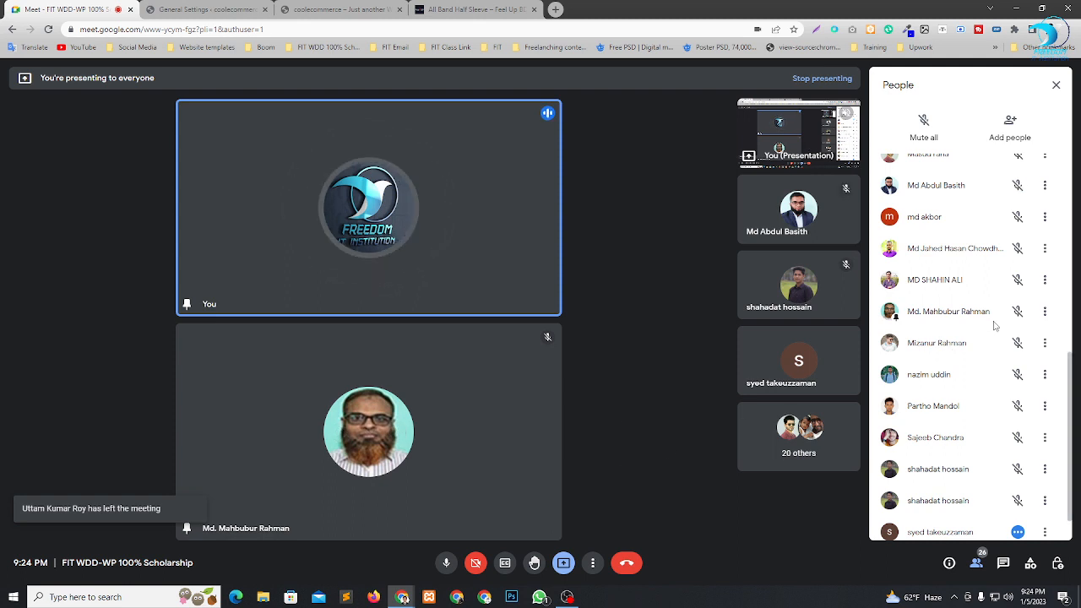
# Replace the other pinned participant in the Meet call with the upper of the two identically named participants, and close the participant list.
pyautogui.scroll(-1, 1003, 328)
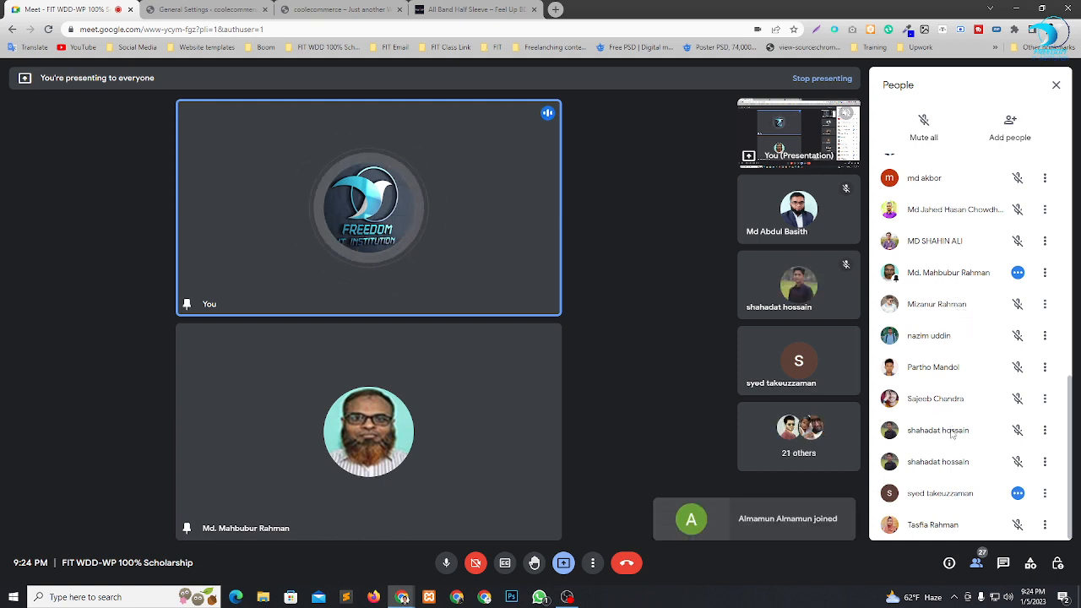
pyautogui.click(1045, 432)
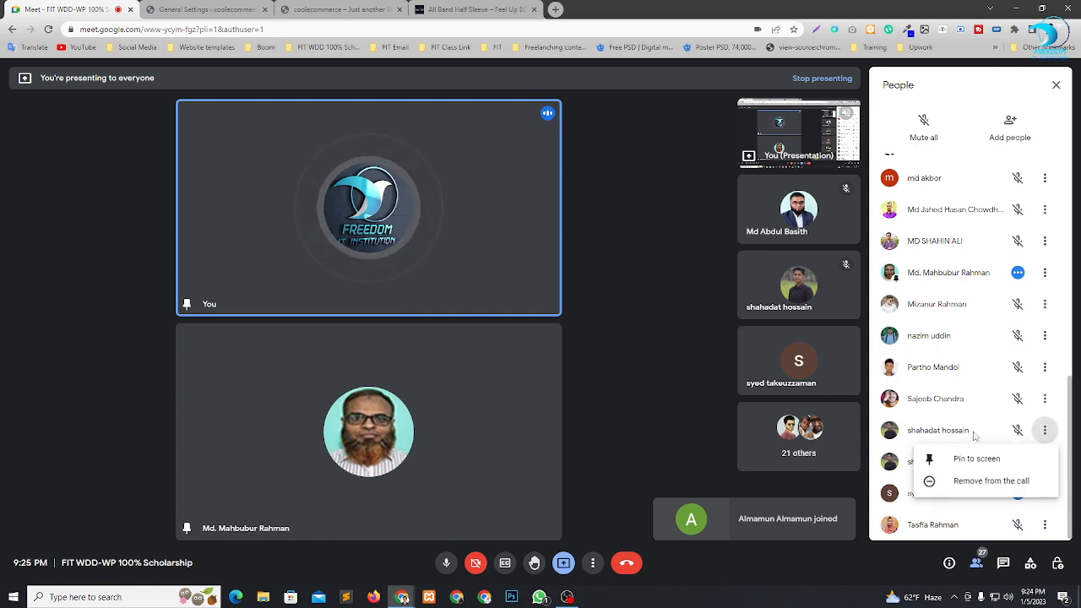
pyautogui.click(971, 456)
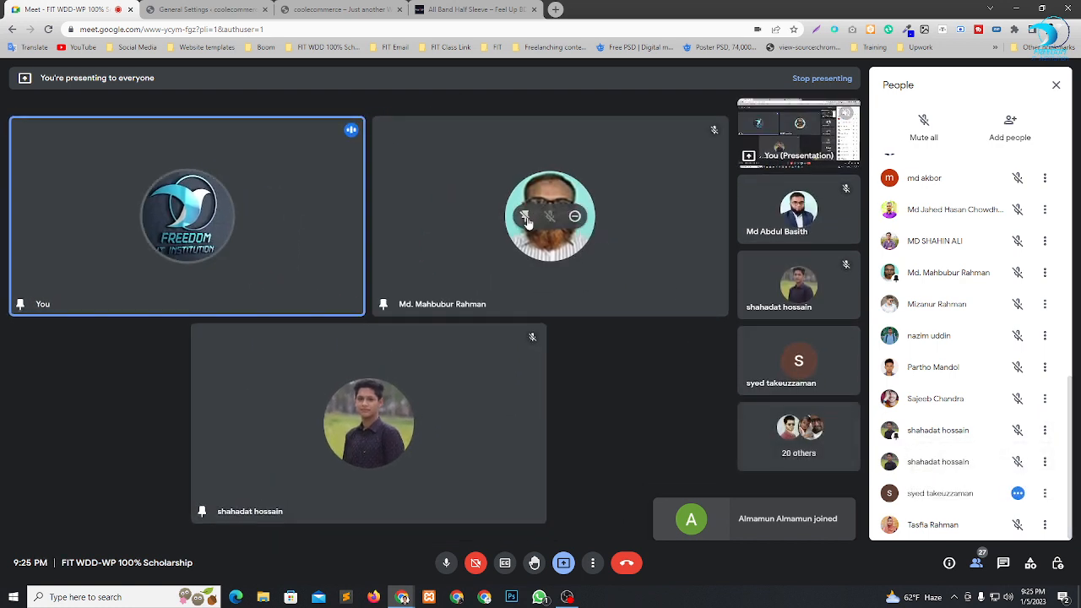
pyautogui.click(526, 217)
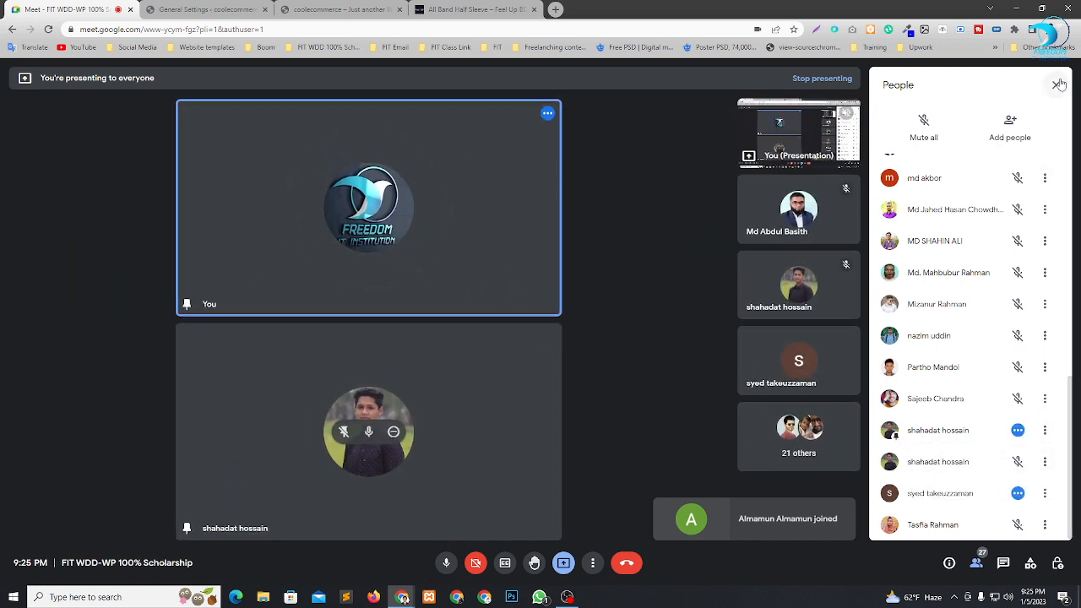
pyautogui.click(1059, 84)
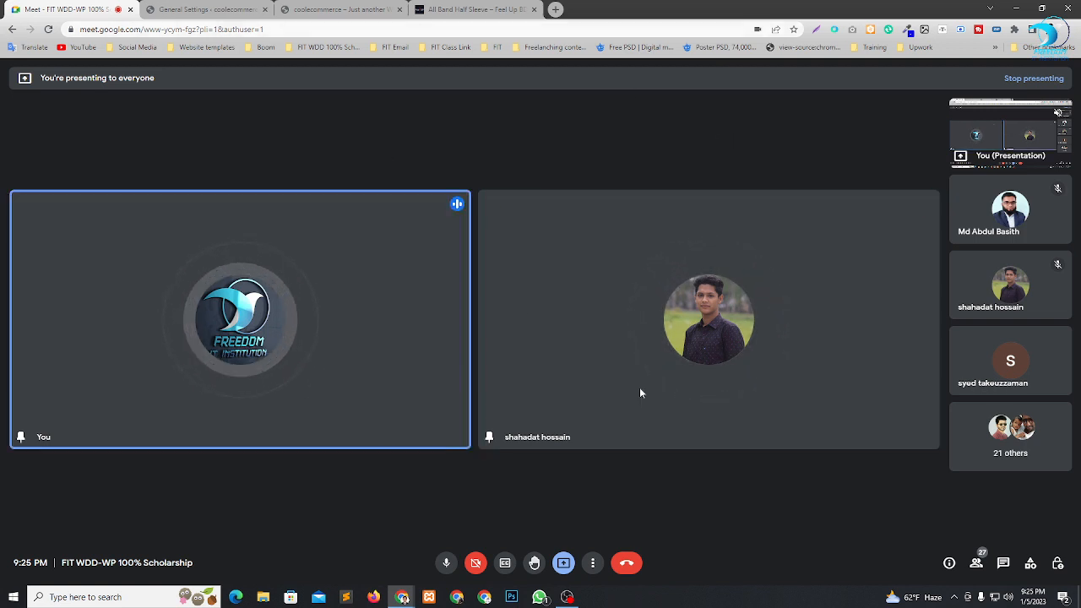
# Switch to OBS to reach the controls of the running recording.
pyautogui.click(578, 599)
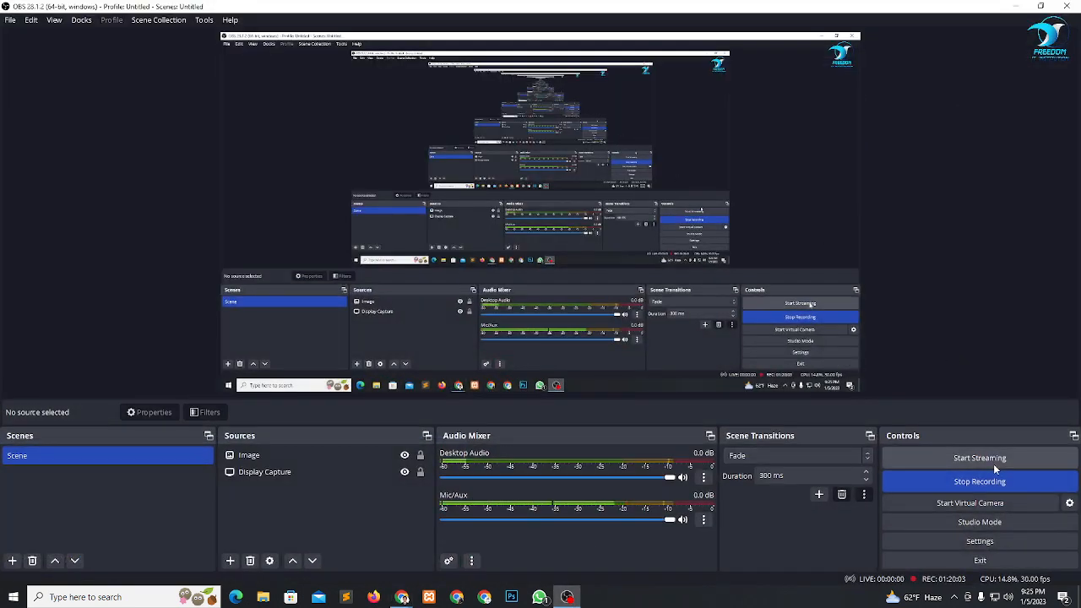